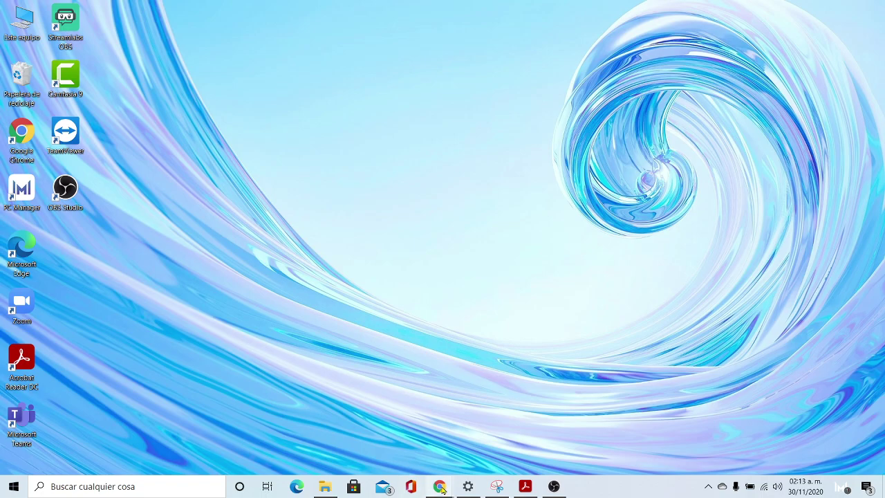
# - Switch to the Drive window in Chrome and upload Hoja de Cálculo_Formato_Calificaciones from Descargas into the ACTIVIDADES folder
pyautogui.moveTo(440, 488)
pyautogui.click(354, 441)
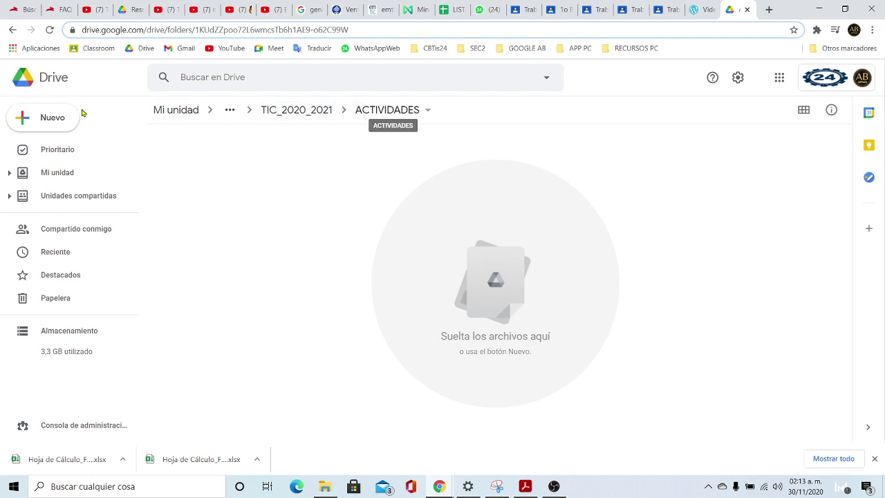
pyautogui.click(53, 118)
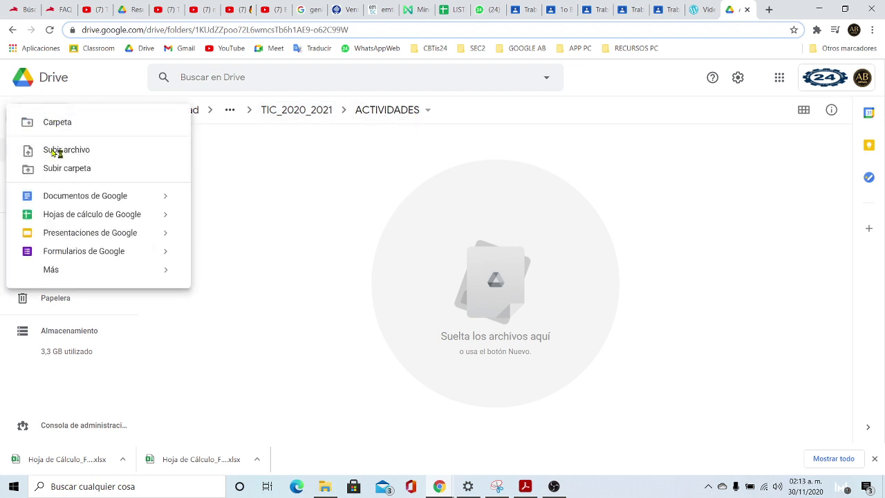
pyautogui.click(56, 151)
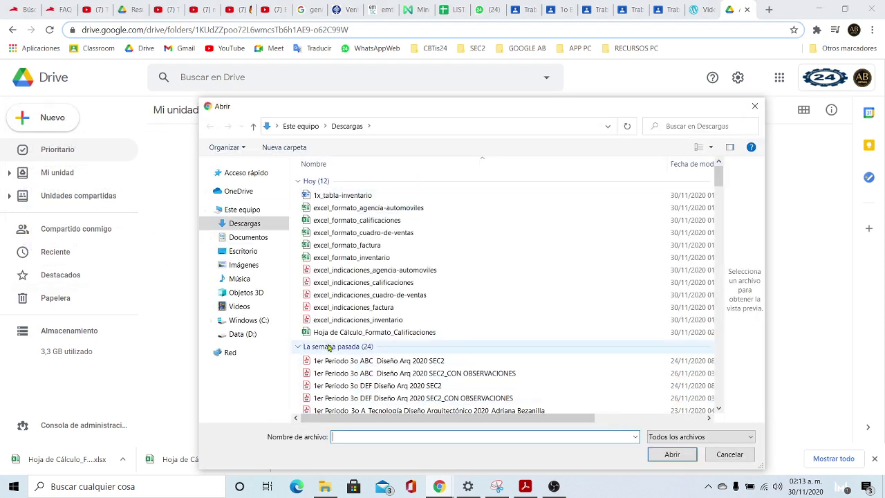
pyautogui.click(385, 336)
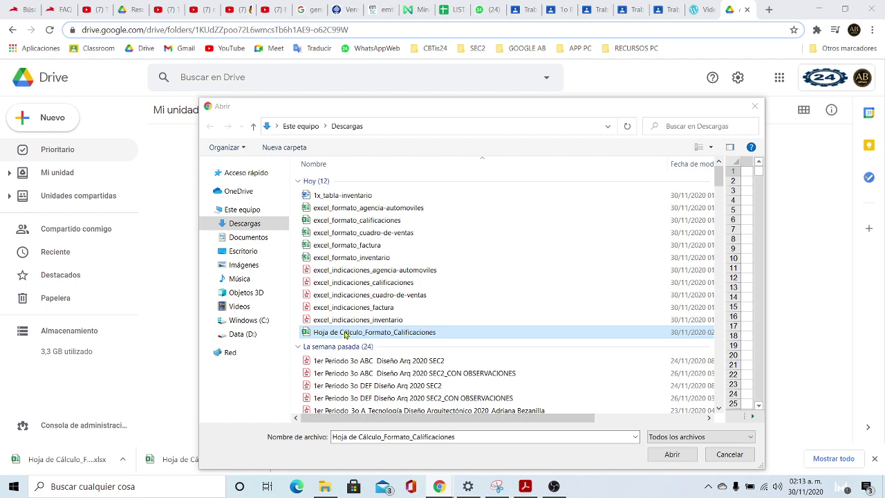
pyautogui.doubleClick(345, 334)
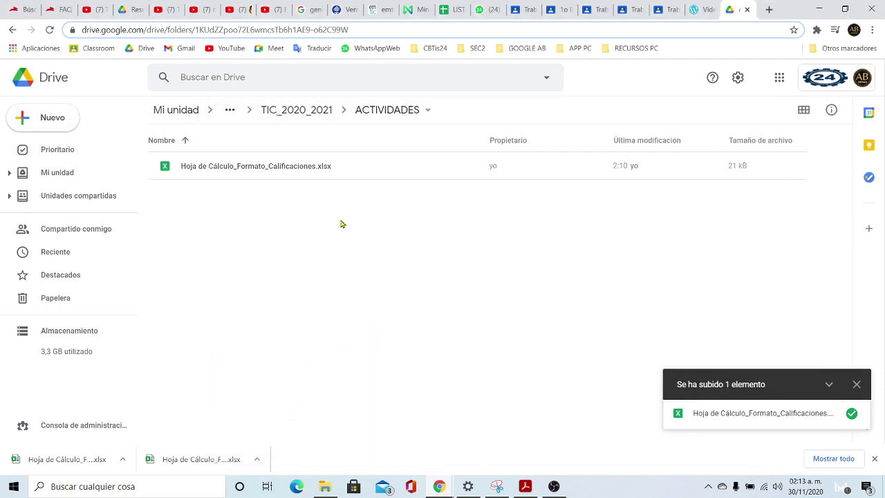
pyautogui.click(856, 383)
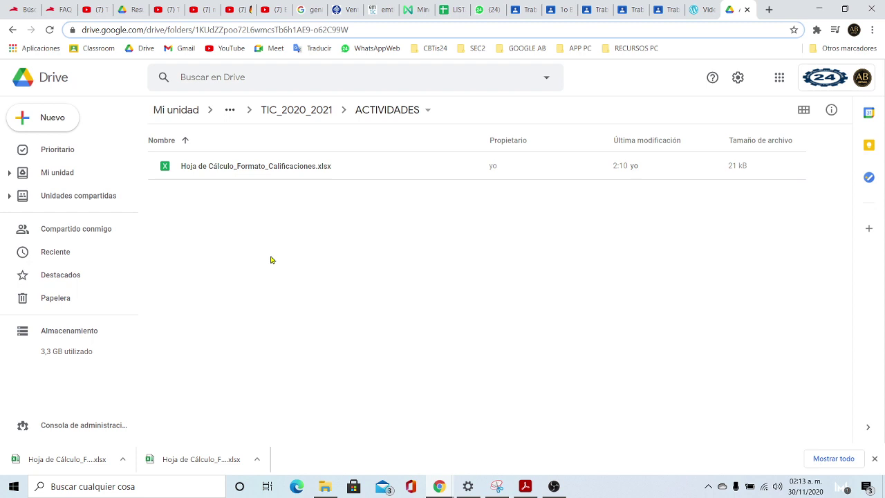
# - Open the uploaded Hoja de Cálculo_Formato_Calificaciones.xlsx with Google Sheets and dismiss the browser's downloads bar
pyautogui.doubleClick(214, 168)
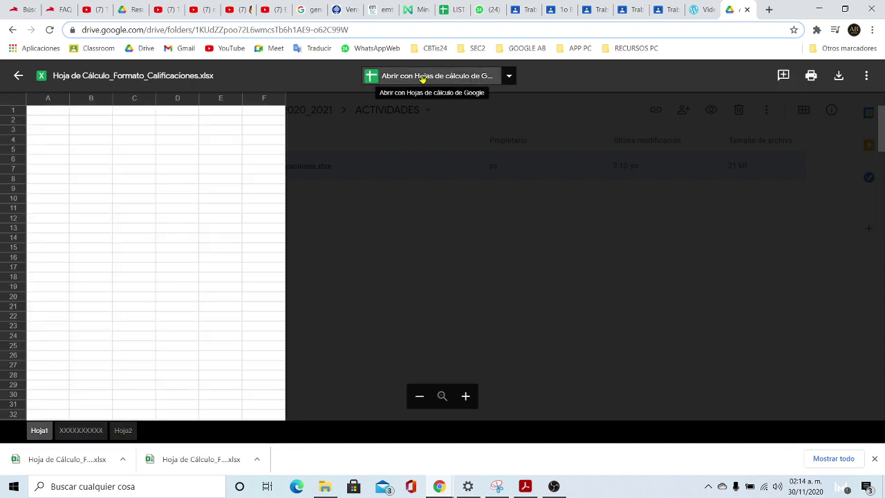
pyautogui.click(420, 77)
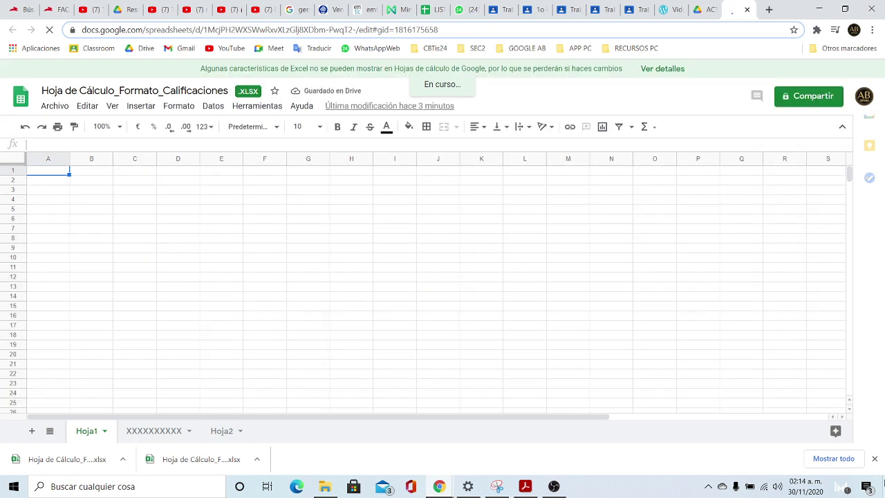
pyautogui.click(875, 458)
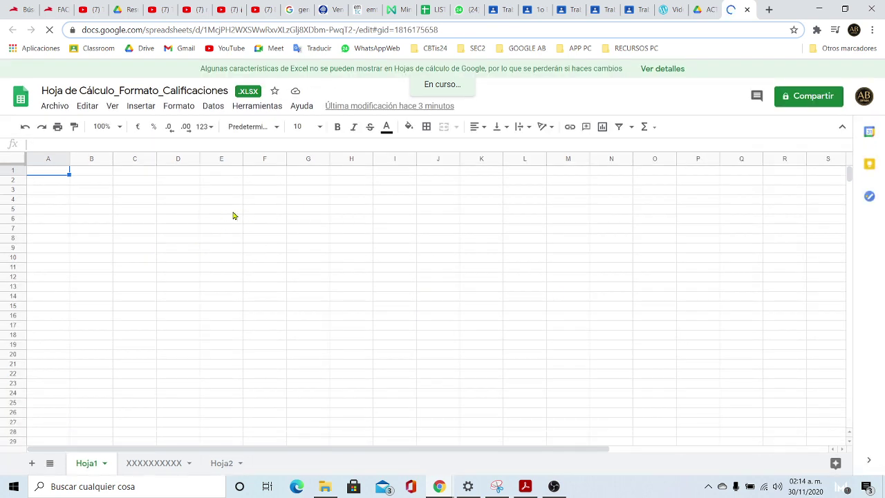
pyautogui.click(223, 208)
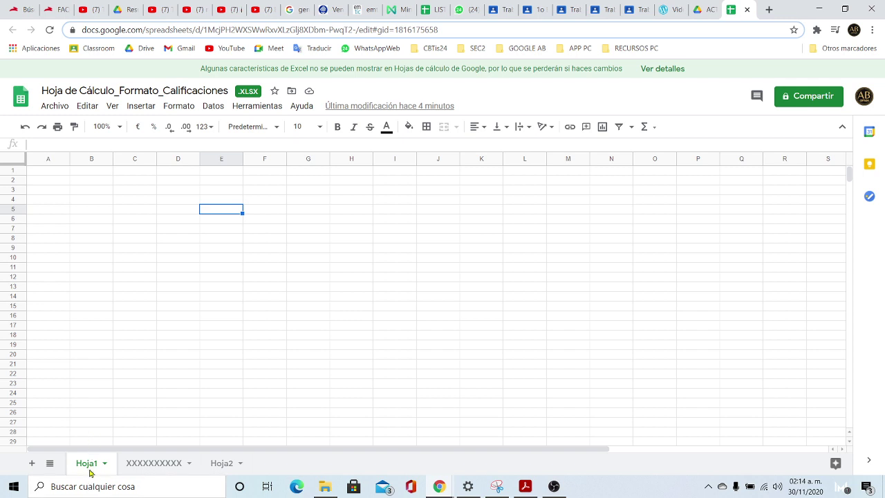
# - Check the workbook's sheets and delete the empty Hoja2 and Hoja1
pyautogui.click(153, 465)
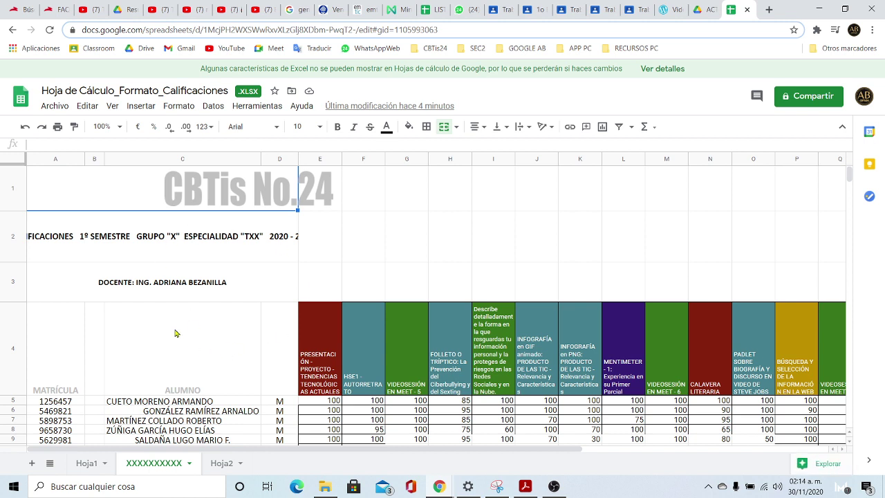
pyautogui.click(221, 466)
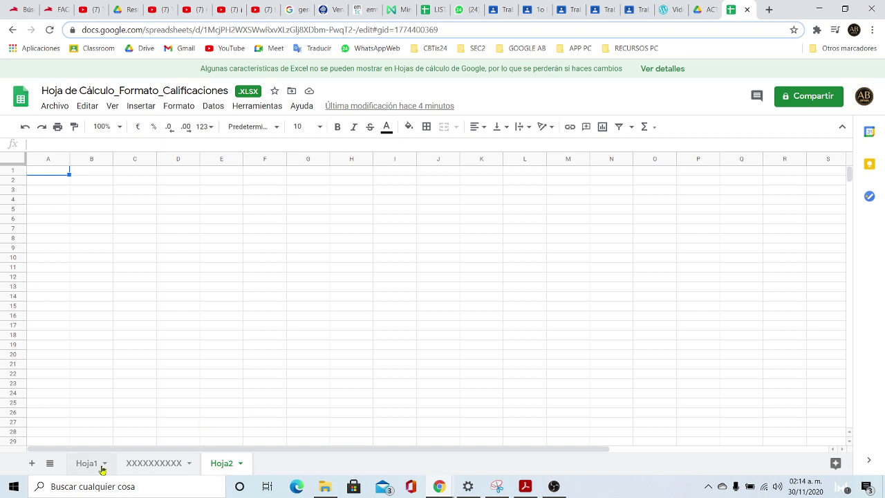
pyautogui.rightClick(222, 467)
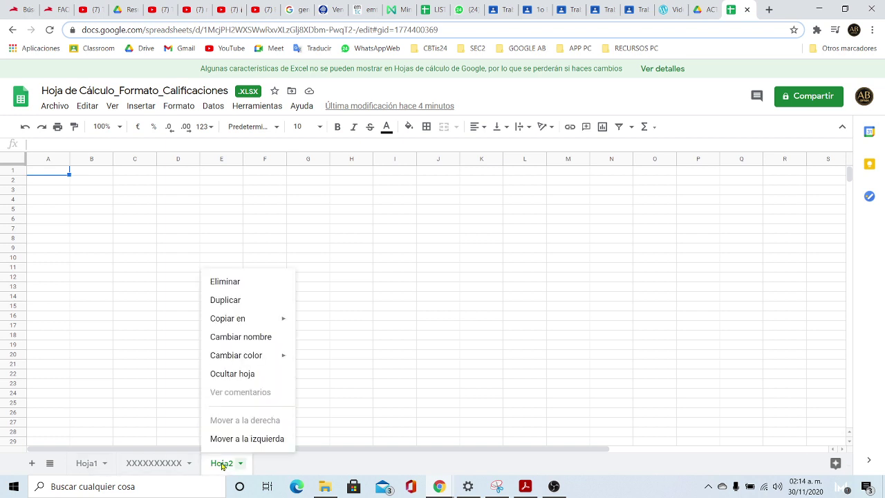
pyautogui.click(226, 282)
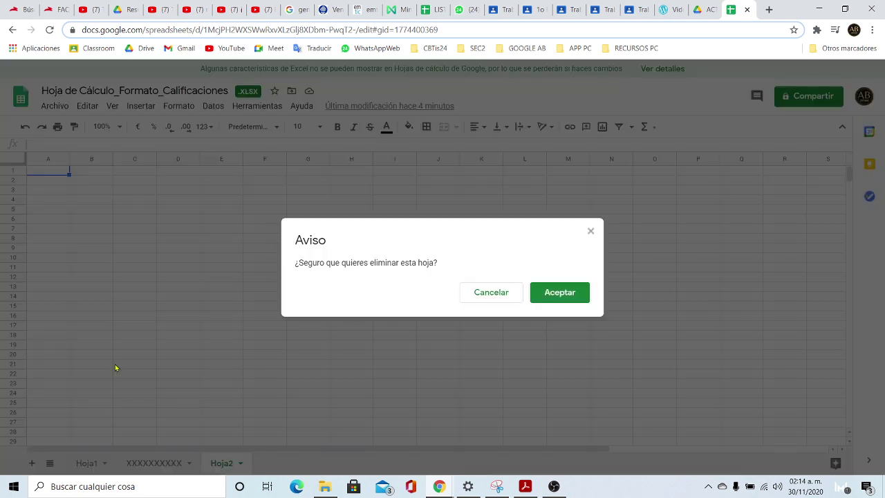
pyautogui.click(559, 293)
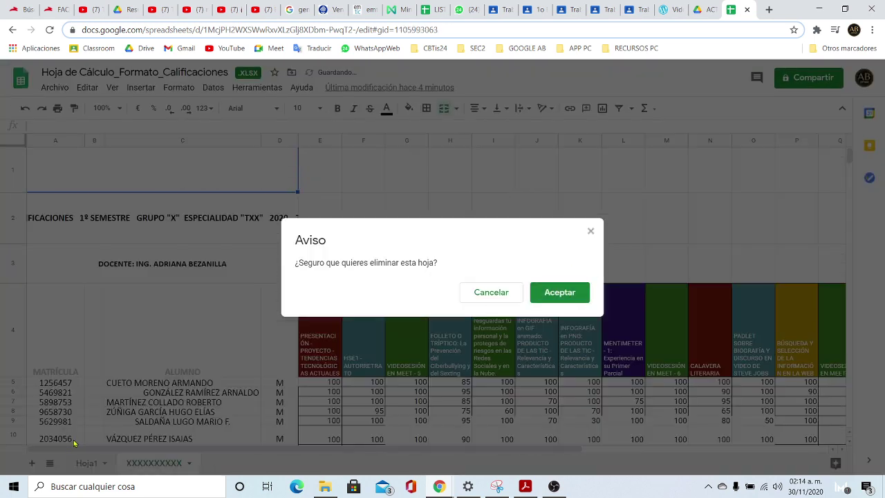
pyautogui.rightClick(88, 465)
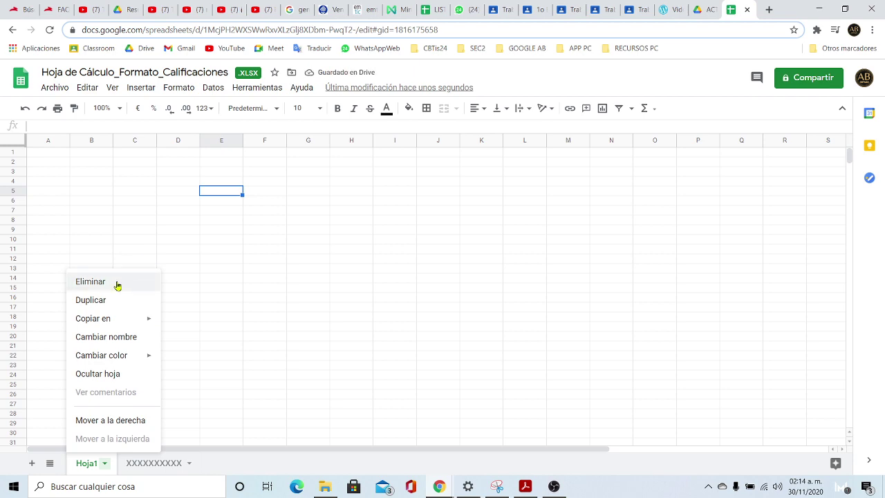
pyautogui.click(118, 285)
pyautogui.click(561, 293)
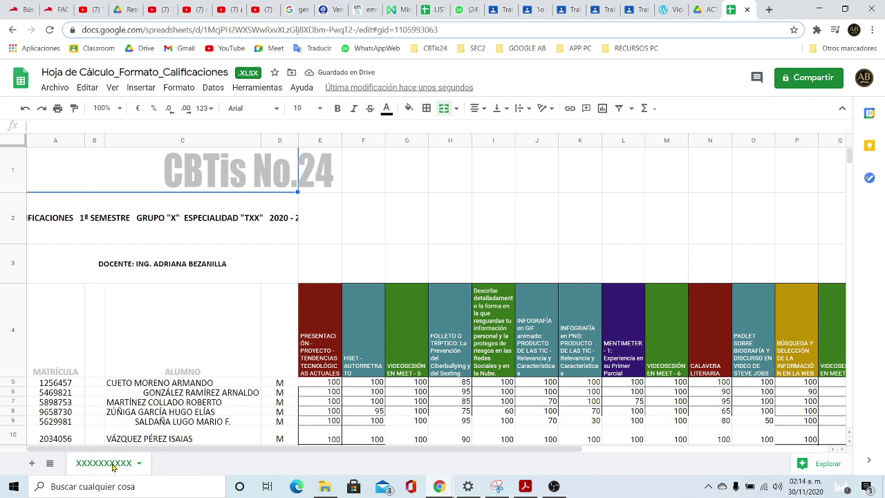
# - Rename the sheet XXXXXXXXXX as CALIFICACIONES
pyautogui.doubleClick(107, 465)
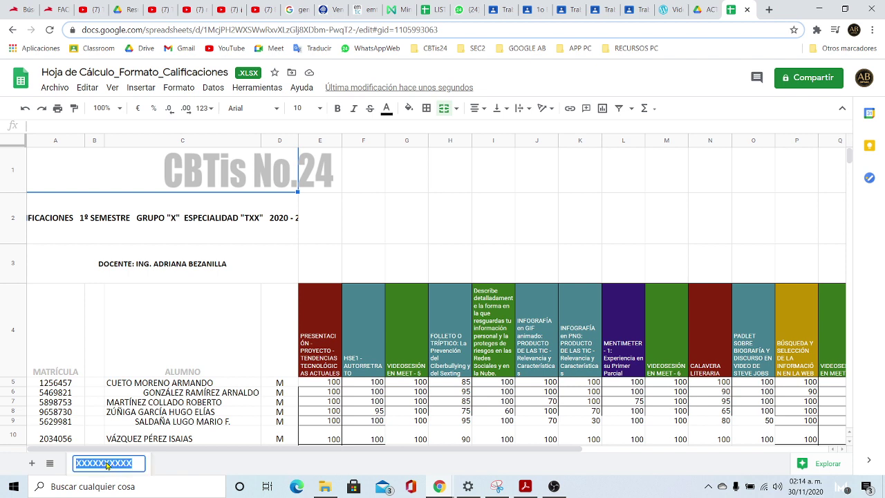
pyautogui.click(213, 321)
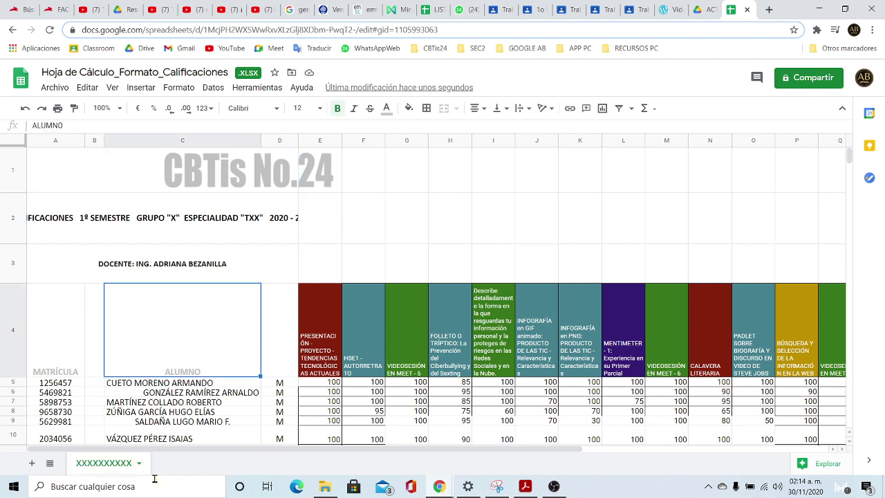
pyautogui.click(140, 463)
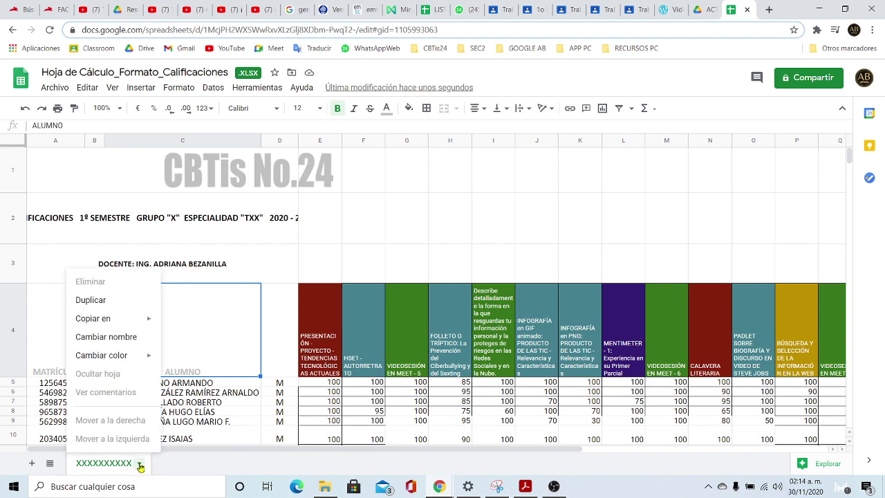
pyautogui.click(112, 336)
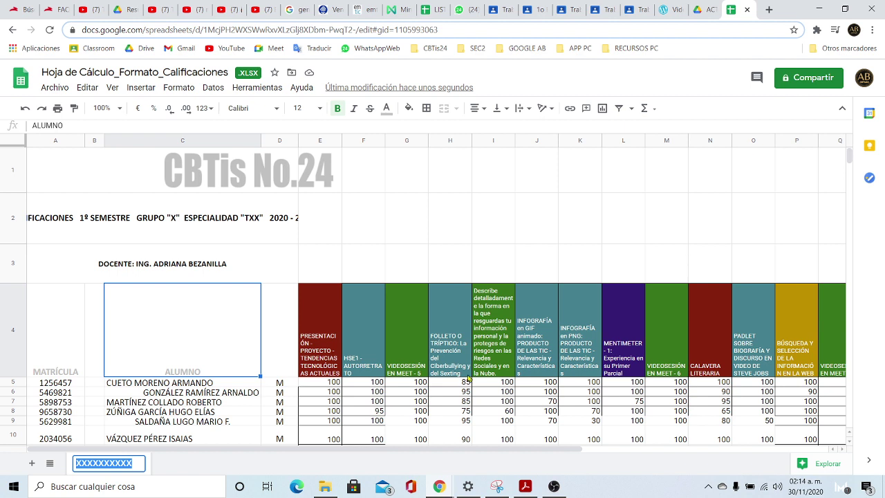
pyautogui.write('CALI')
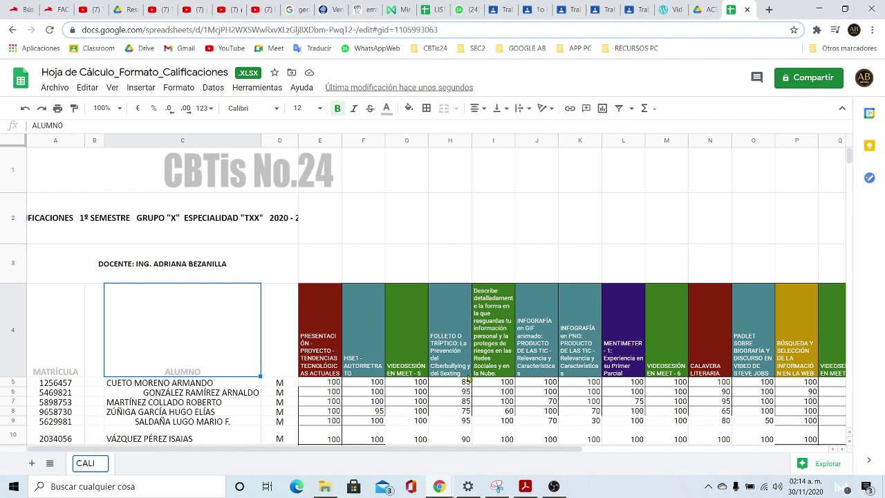
pyautogui.write('FICACIONE')
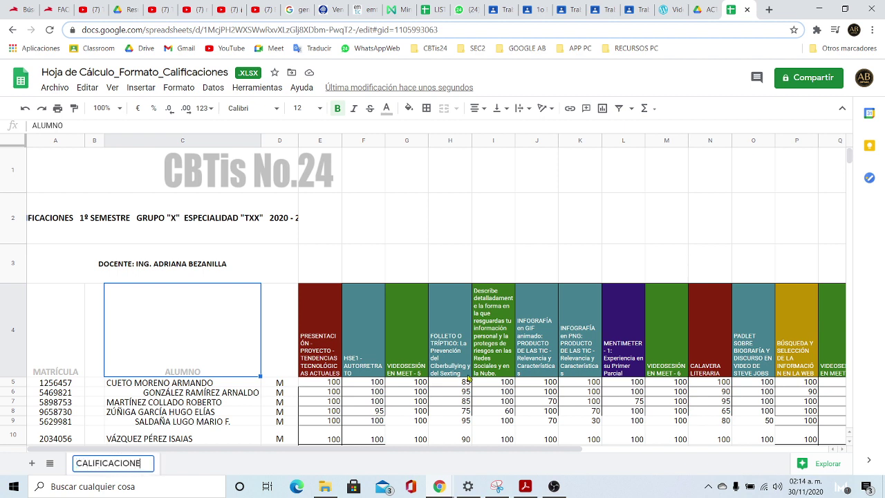
pyautogui.write('S')
pyautogui.click(422, 213)
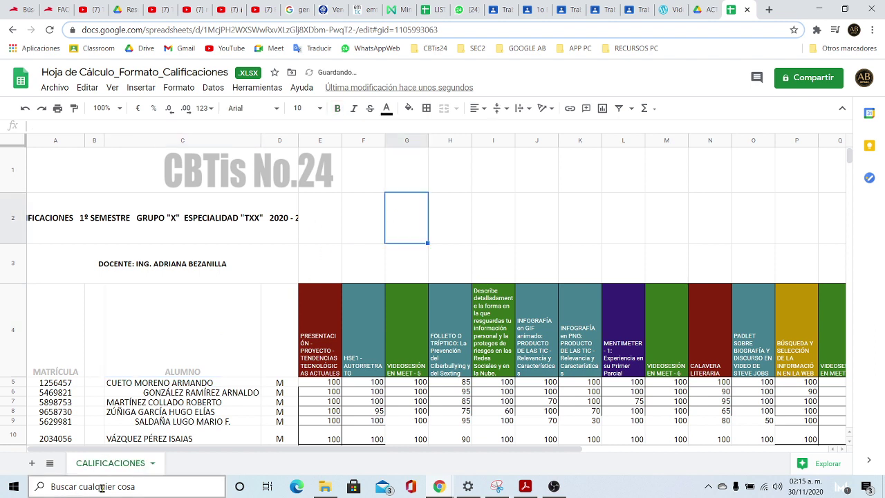
# - Set the tab colour of the CALIFICACIONES sheet to cornflower blue
pyautogui.click(152, 463)
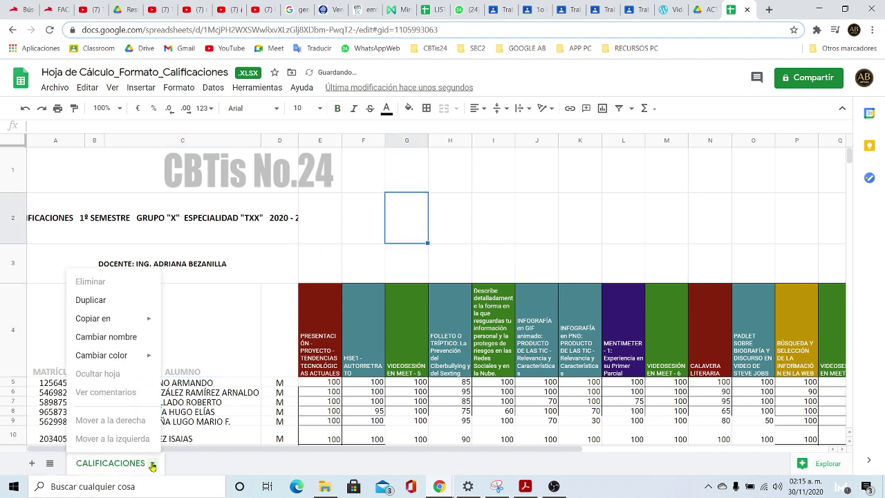
pyautogui.moveTo(135, 355)
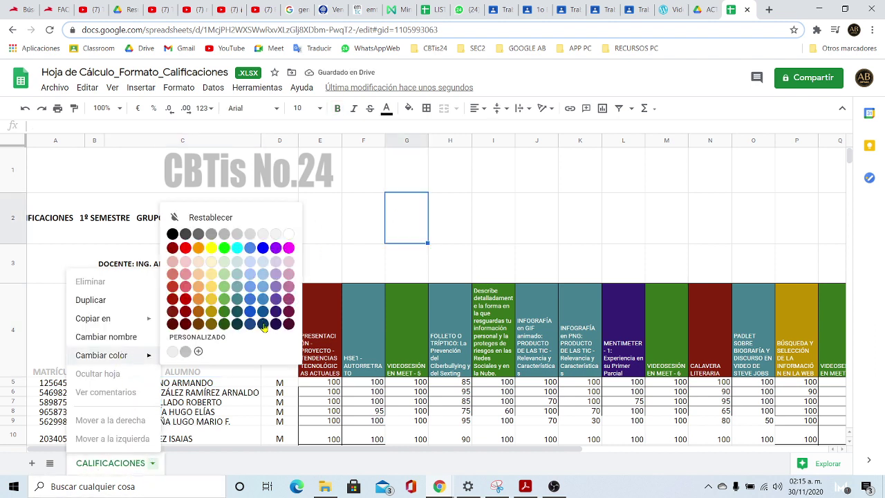
pyautogui.click(250, 248)
pyautogui.click(478, 208)
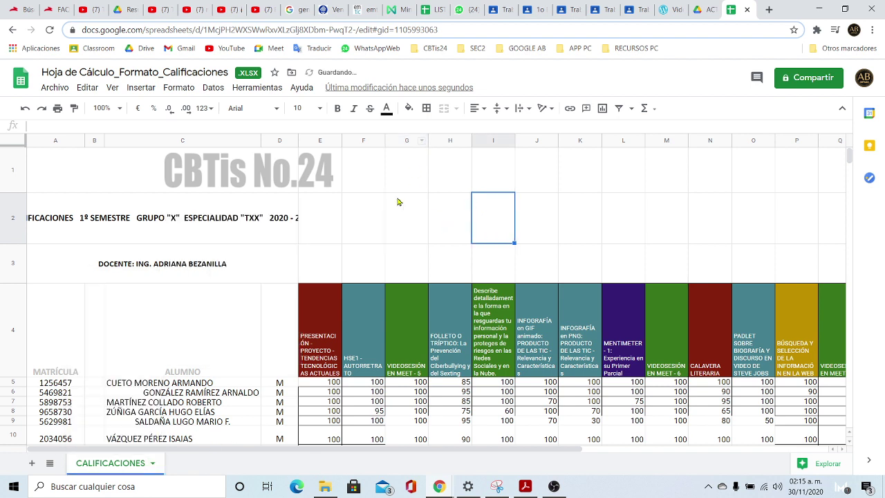
# - Add a blank sheet after CALIFICACIONES and switch between the two sheets
pyautogui.click(31, 470)
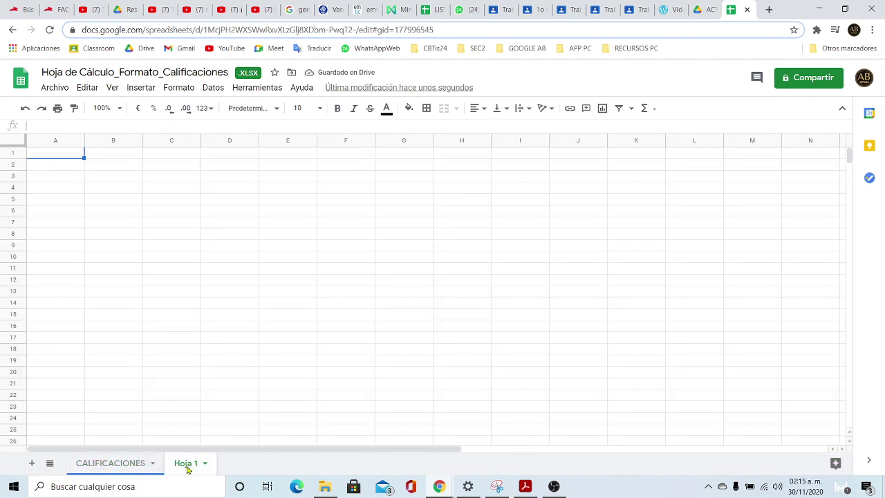
pyautogui.click(123, 464)
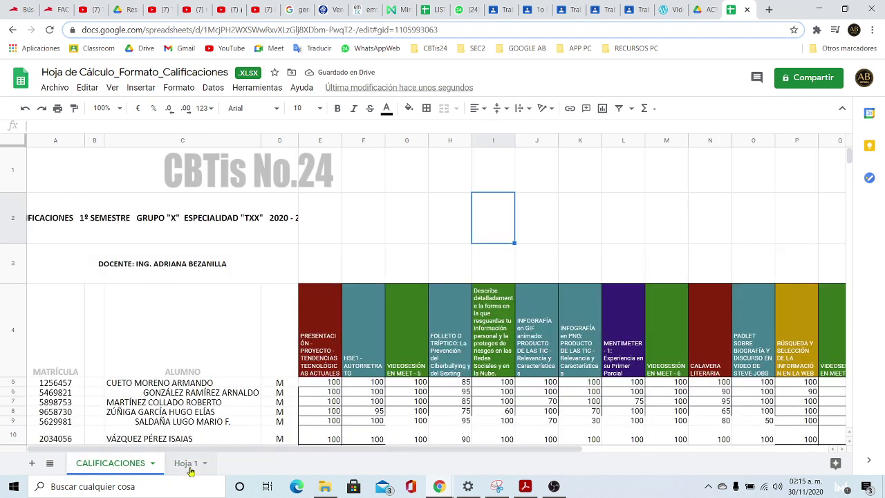
pyautogui.click(181, 468)
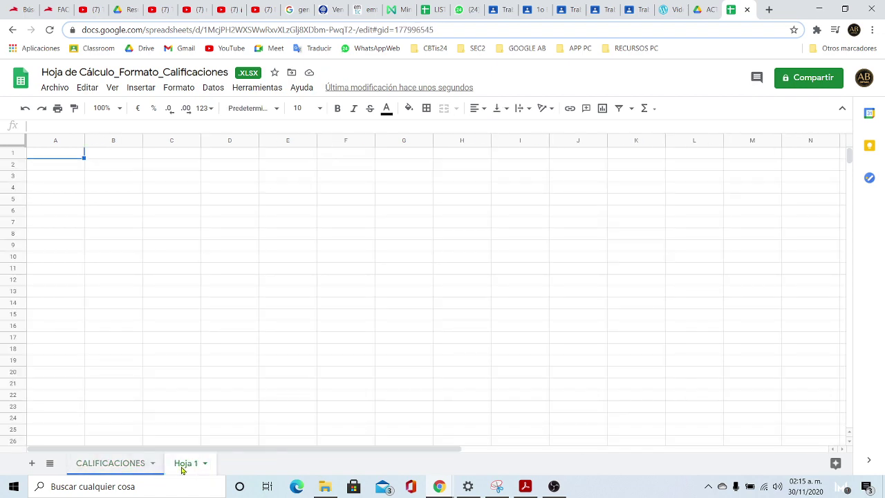
# - Delete the blank sheet Hoja 1, confirming the removal
pyautogui.click(204, 466)
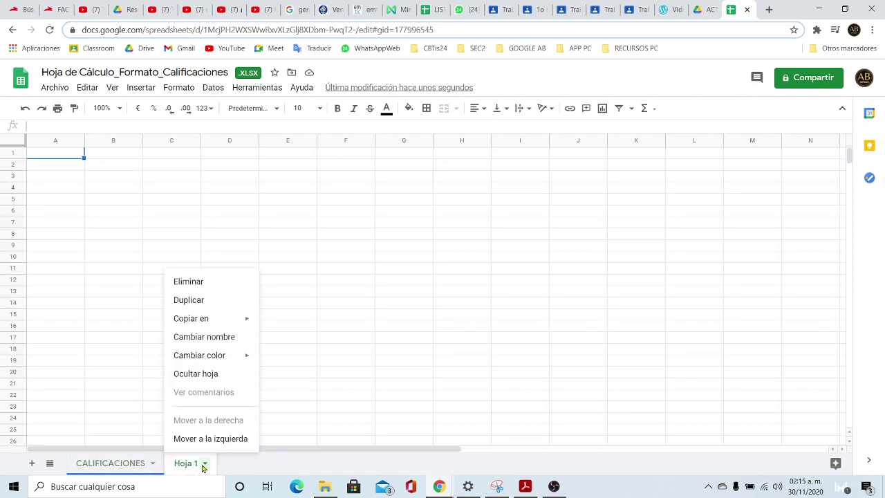
pyautogui.click(201, 284)
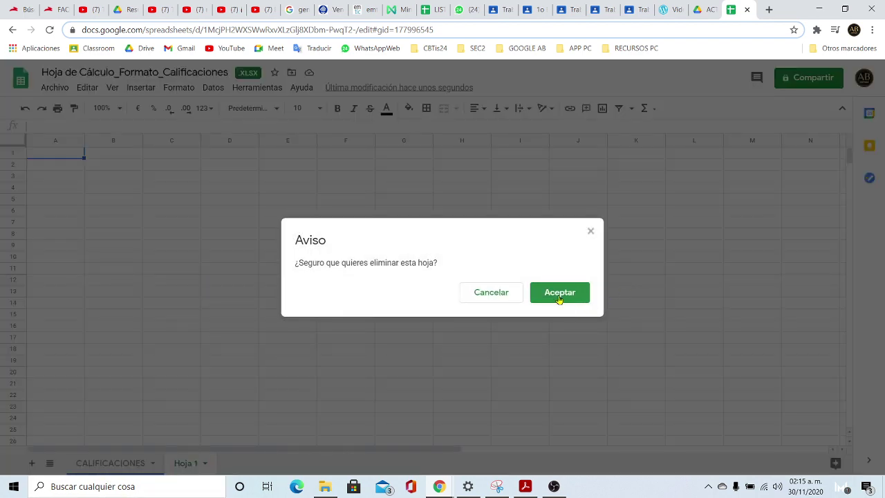
pyautogui.press('Return')
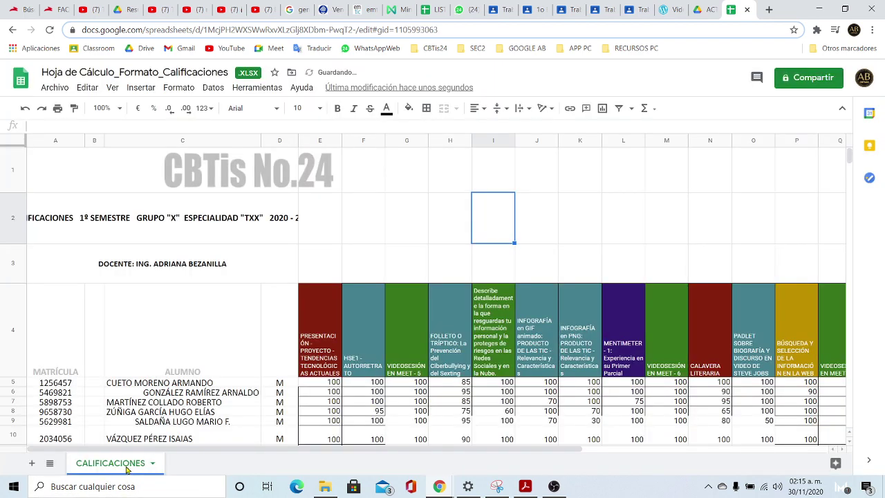
# - Select rows 1, 2 and 3 in turn and try out a smaller and a much larger height for row 2
pyautogui.click(404, 251)
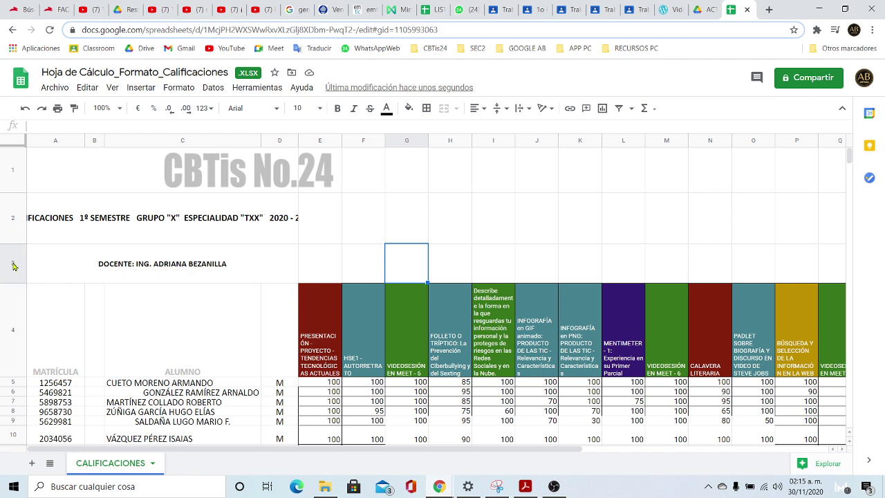
pyautogui.click(11, 169)
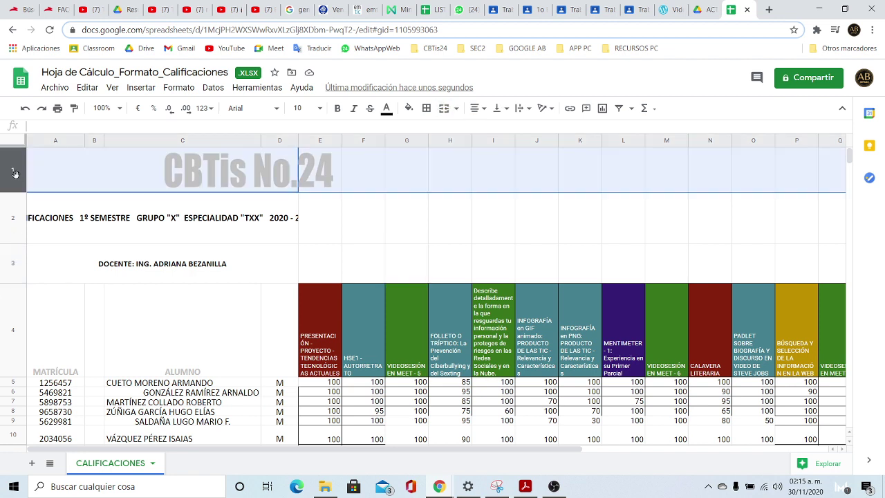
pyautogui.click(10, 216)
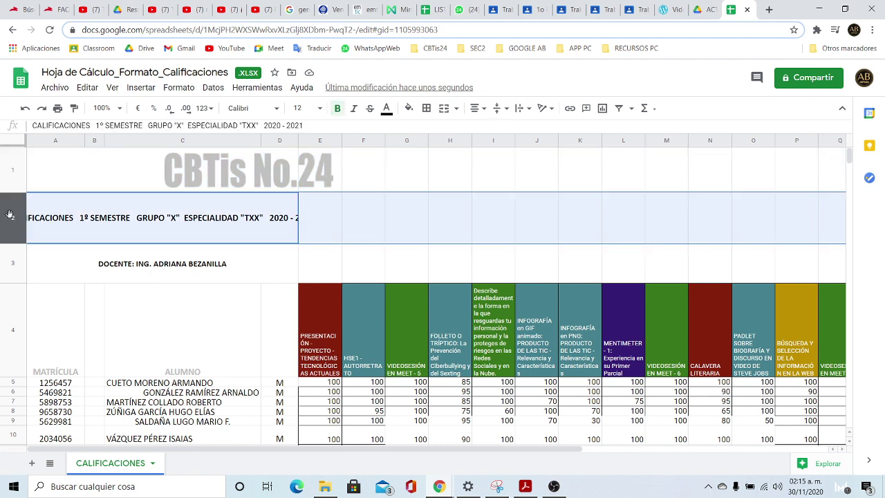
pyautogui.click(14, 261)
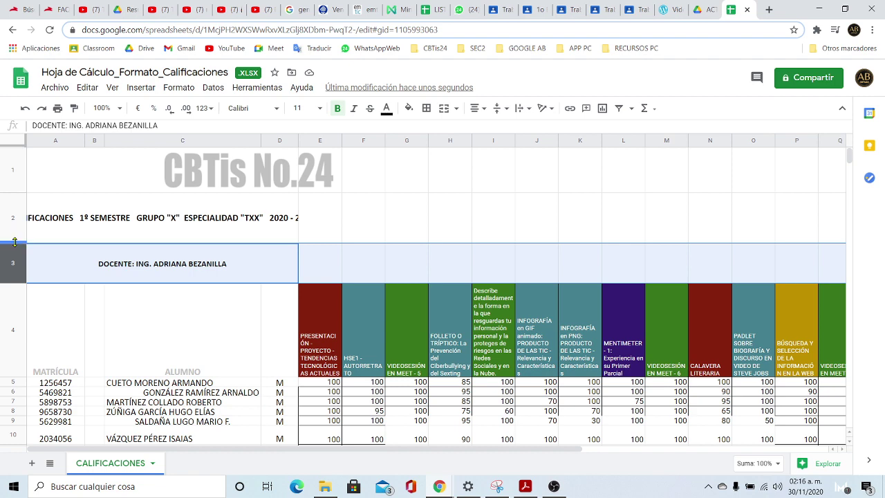
pyautogui.moveTo(15, 242); pyautogui.dragTo(14, 203)
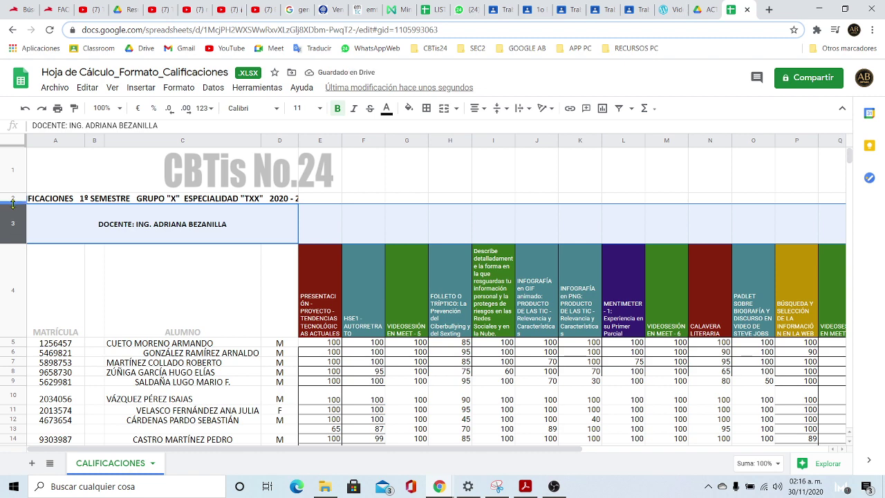
pyautogui.moveTo(12, 203); pyautogui.dragTo(24, 317)
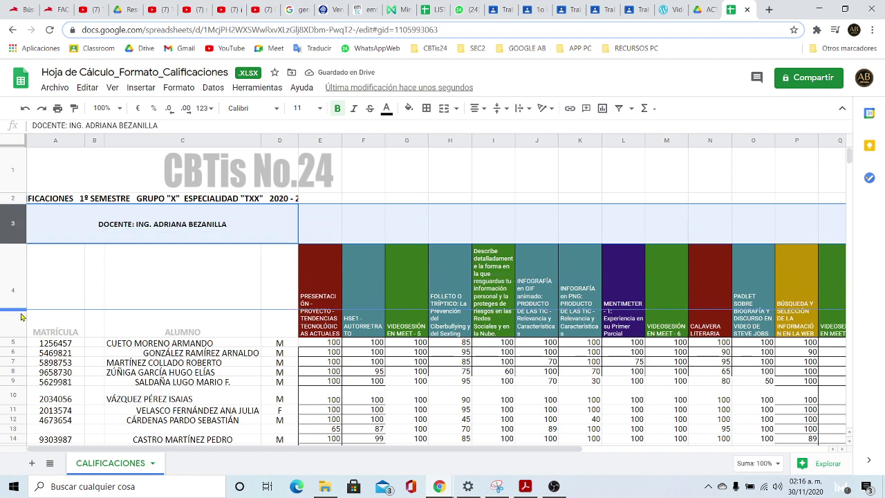
# - Left-align the CALIFICACIONES title in the merged cell of row 2
pyautogui.click(78, 273)
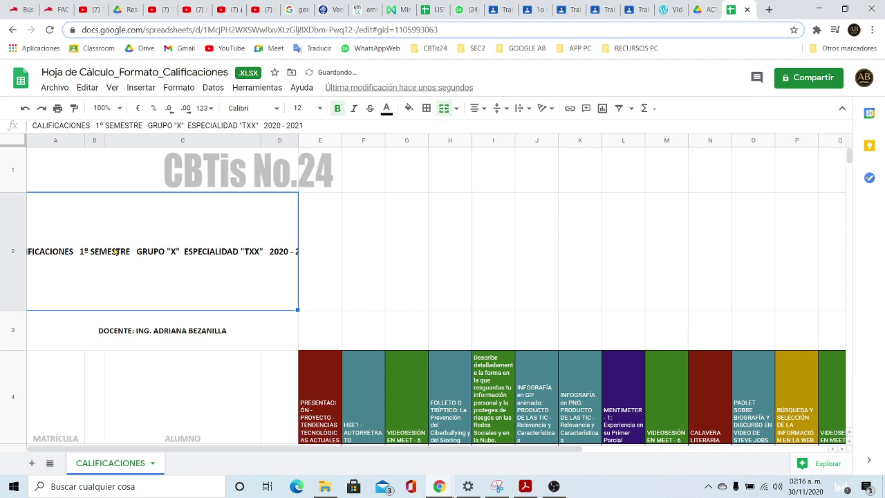
pyautogui.click(476, 108)
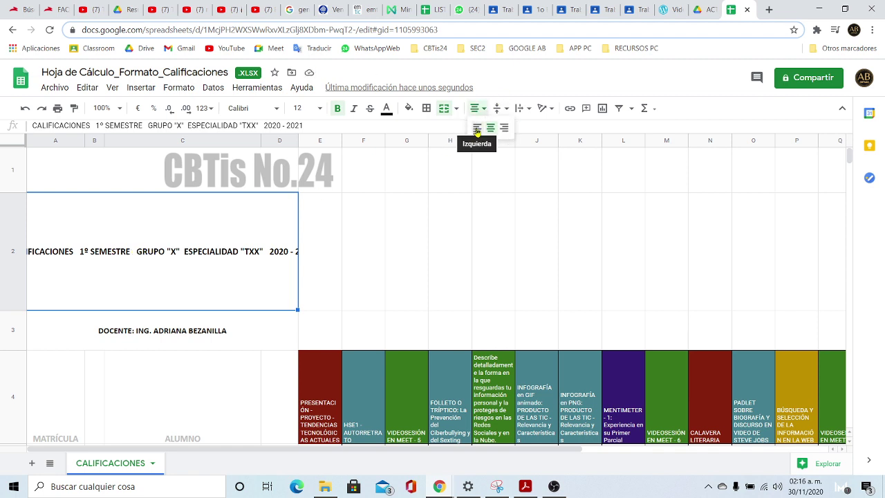
pyautogui.click(476, 129)
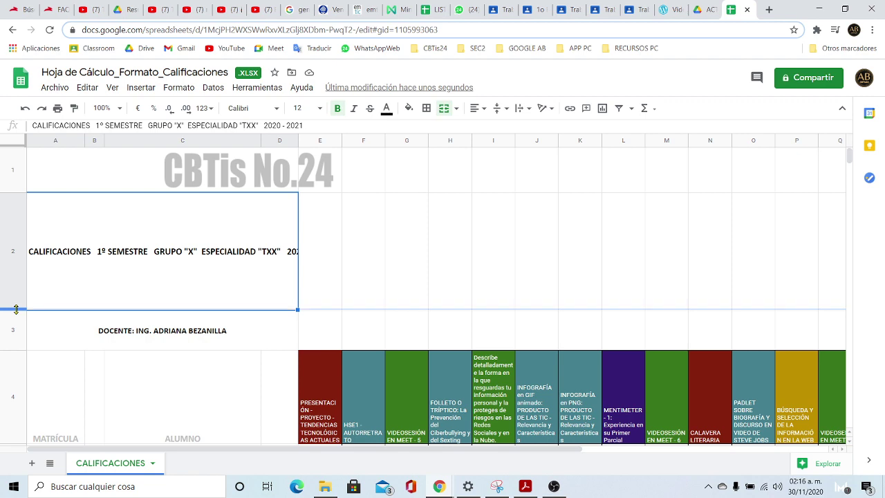
# - Fit row 2 to its text and make it slightly taller, and reduce the height of row 3 to about one text line
pyautogui.doubleClick(16, 309)
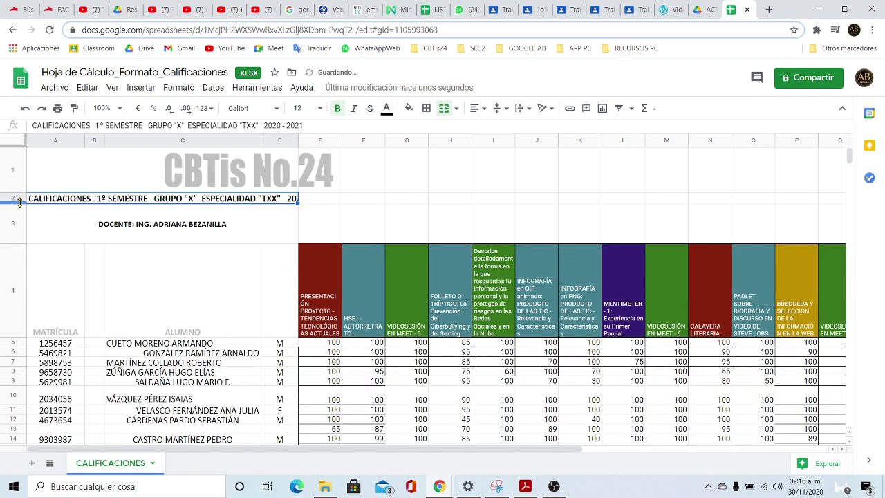
pyautogui.moveTo(18, 201); pyautogui.dragTo(21, 212)
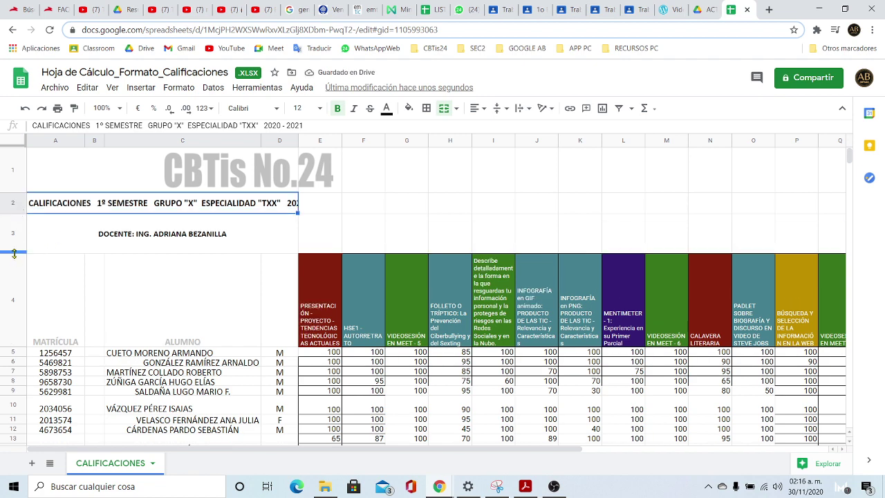
pyautogui.moveTo(15, 253); pyautogui.dragTo(15, 231)
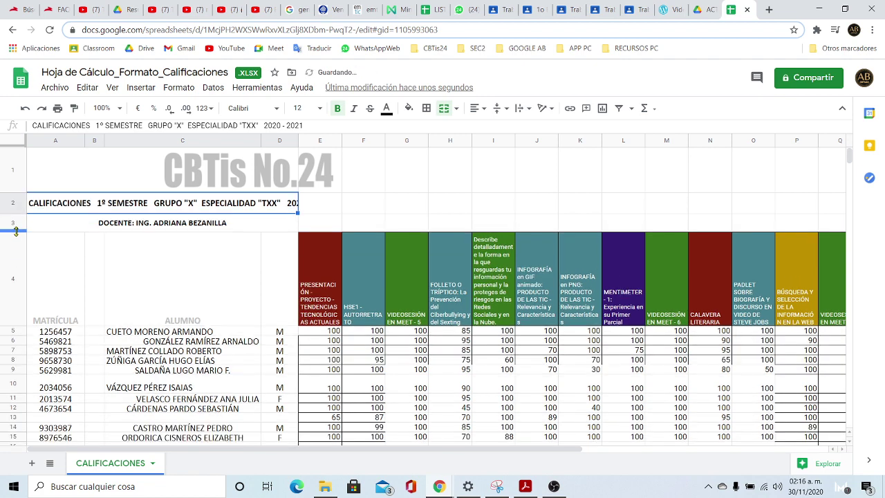
pyautogui.click(242, 250)
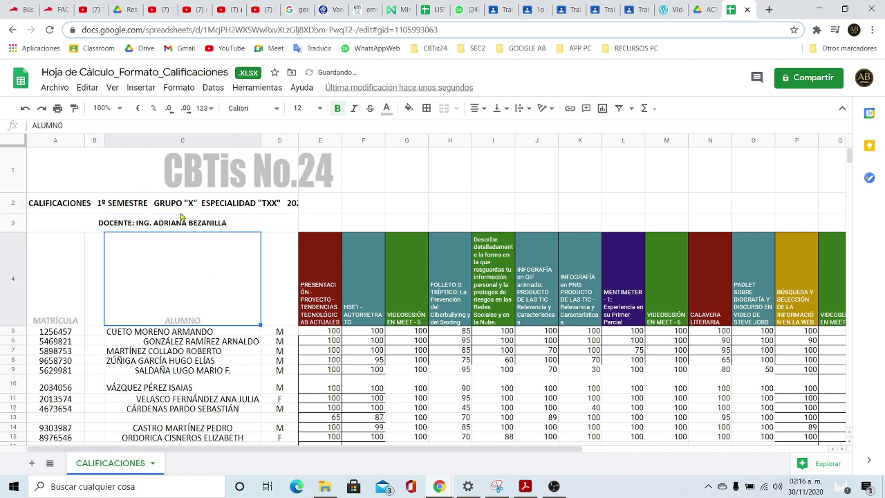
pyautogui.click(235, 203)
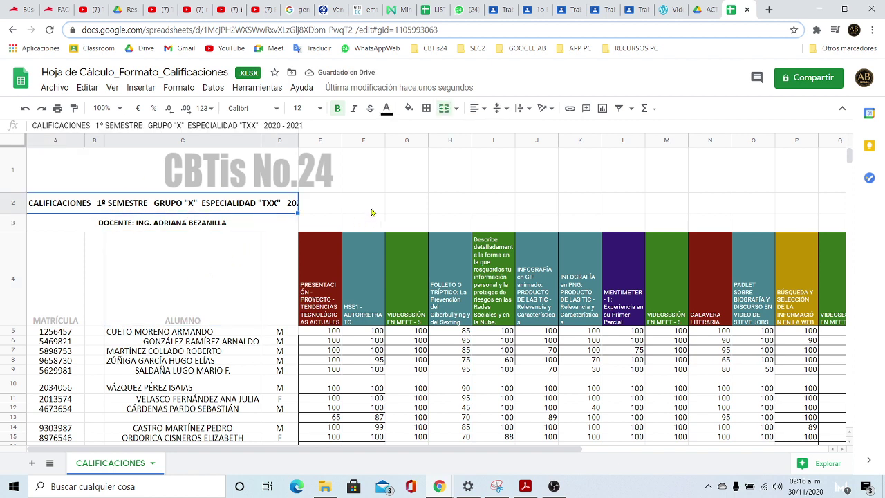
# - Move the CBTis No.24 logo along row 1 so that it sits over columns A to C
pyautogui.click(225, 169)
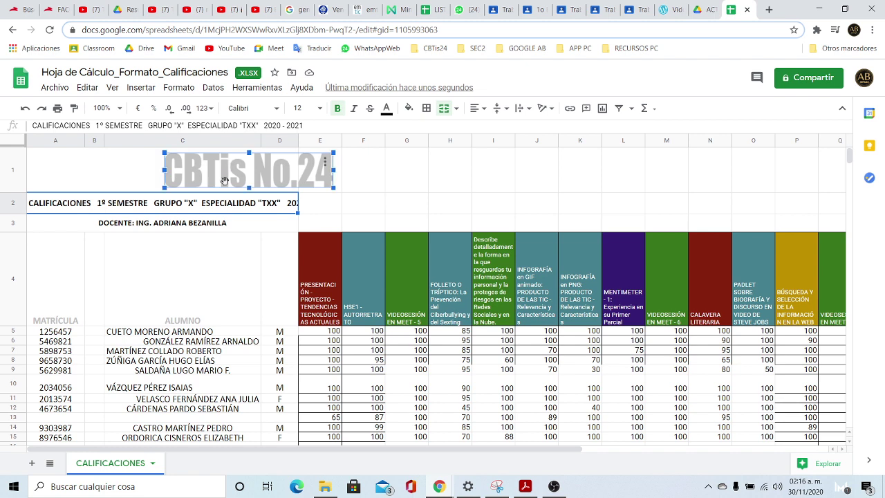
pyautogui.moveTo(222, 170); pyautogui.dragTo(96, 172)
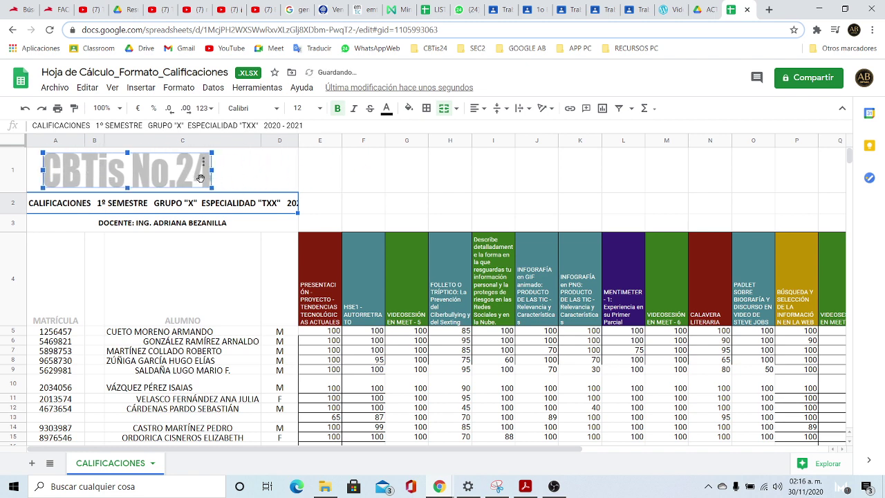
pyautogui.click(263, 177)
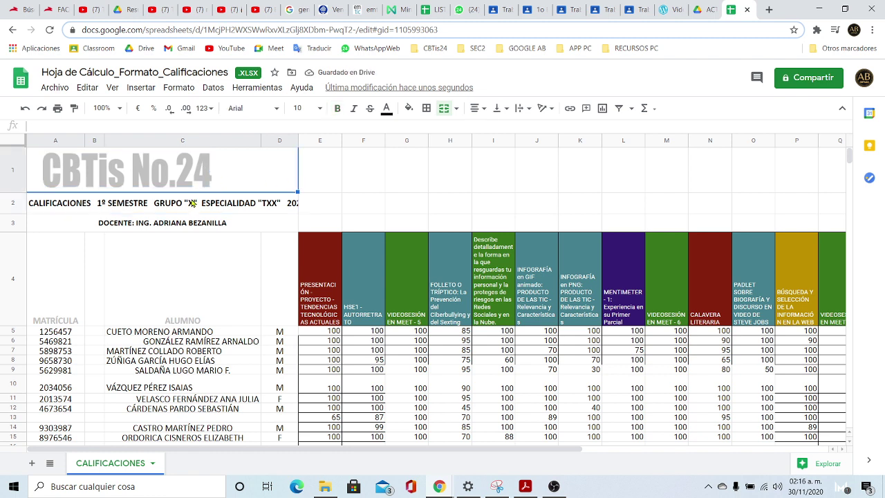
pyautogui.click(425, 186)
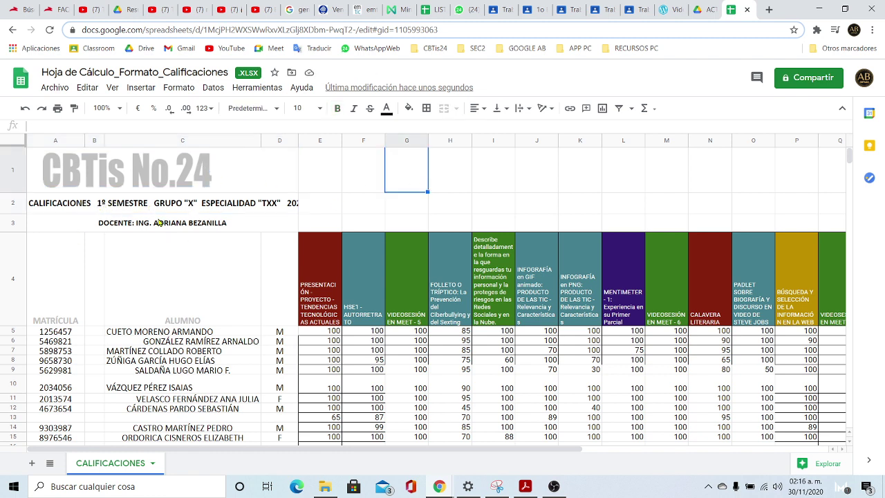
# - Set the font size of the CALIFICACIONES title in row 2 to 10
pyautogui.click(215, 200)
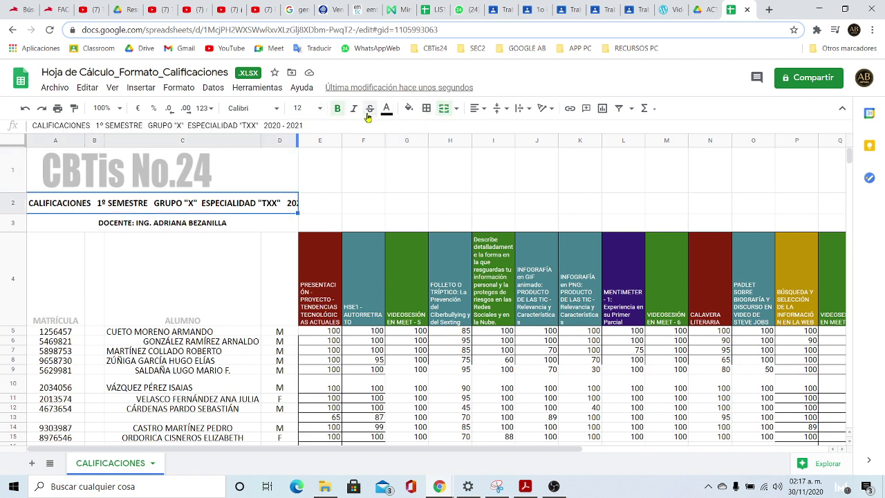
pyautogui.click(319, 108)
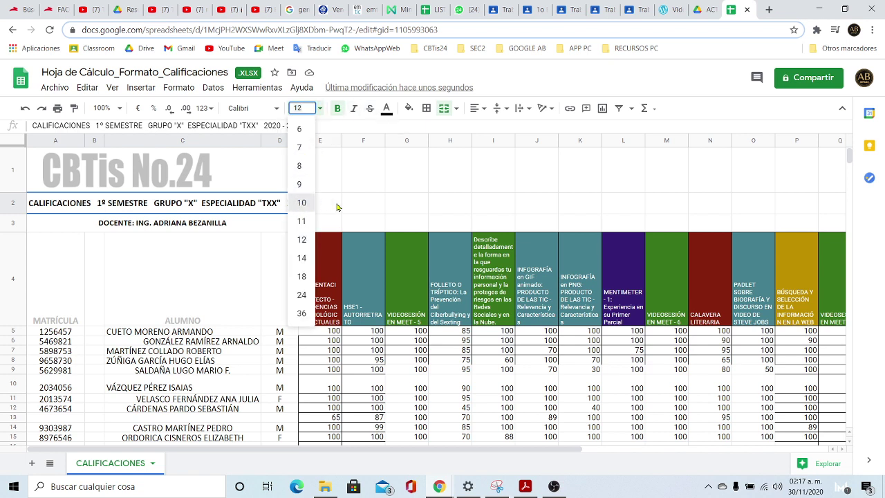
pyautogui.click(302, 202)
pyautogui.click(400, 188)
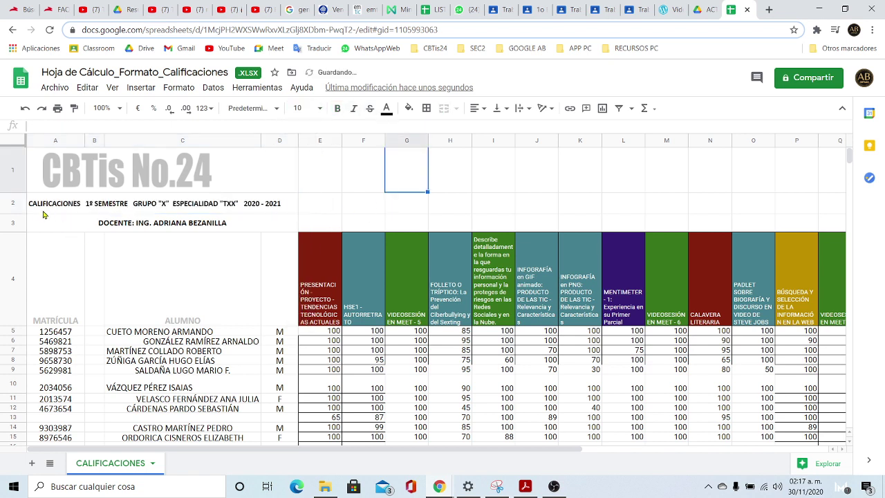
# - Examine the group and speciality codes in the row 2 title and compare its cell with the teacher line below
pyautogui.click(164, 205)
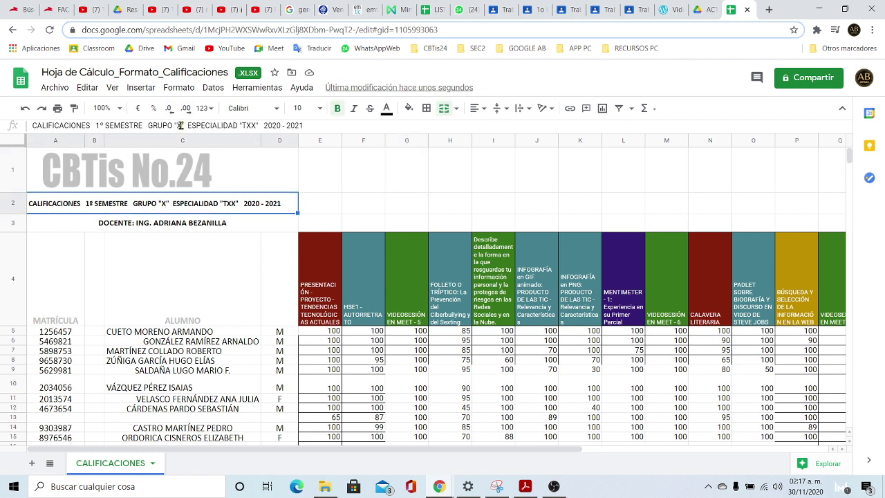
pyautogui.doubleClick(180, 125)
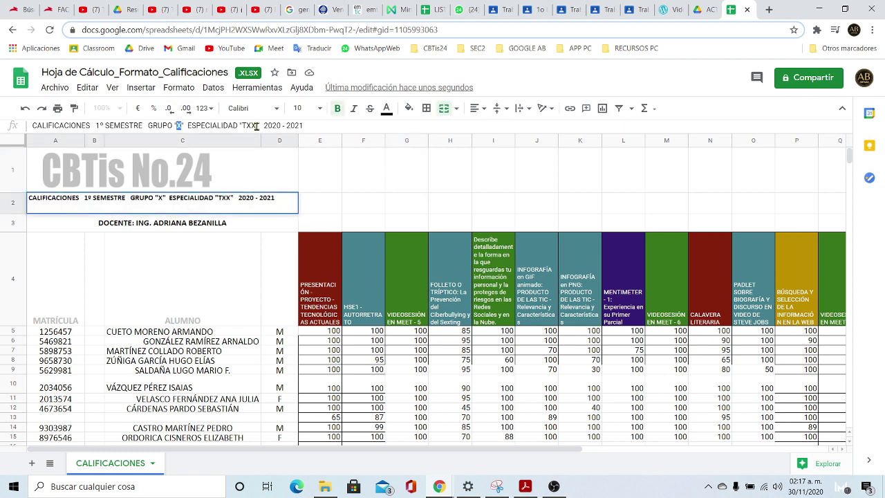
pyautogui.moveTo(257, 125); pyautogui.dragTo(251, 125)
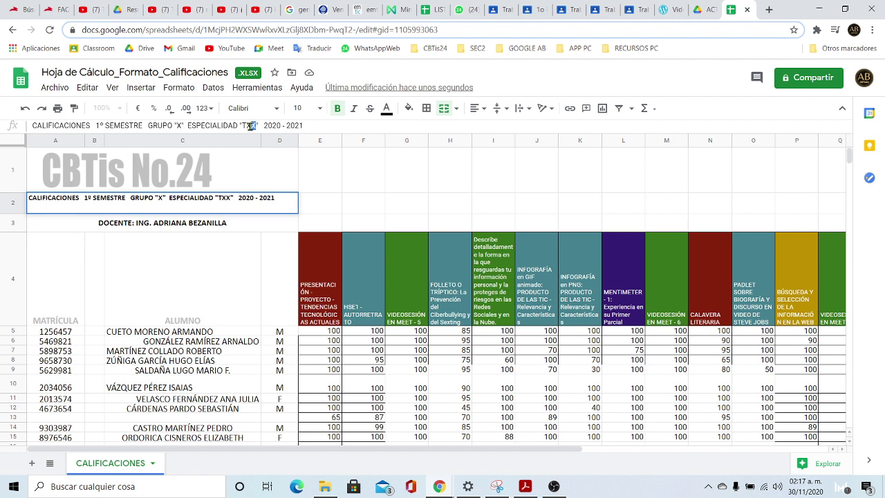
pyautogui.click(371, 190)
pyautogui.click(291, 230)
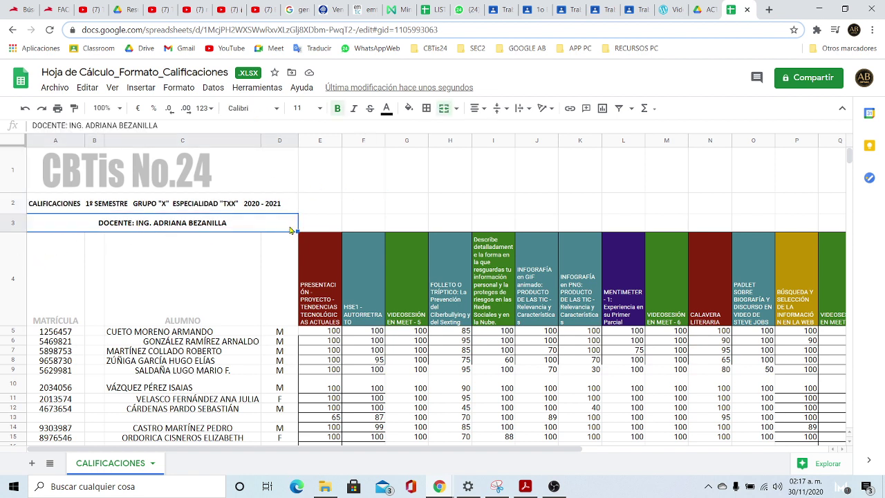
pyautogui.click(184, 204)
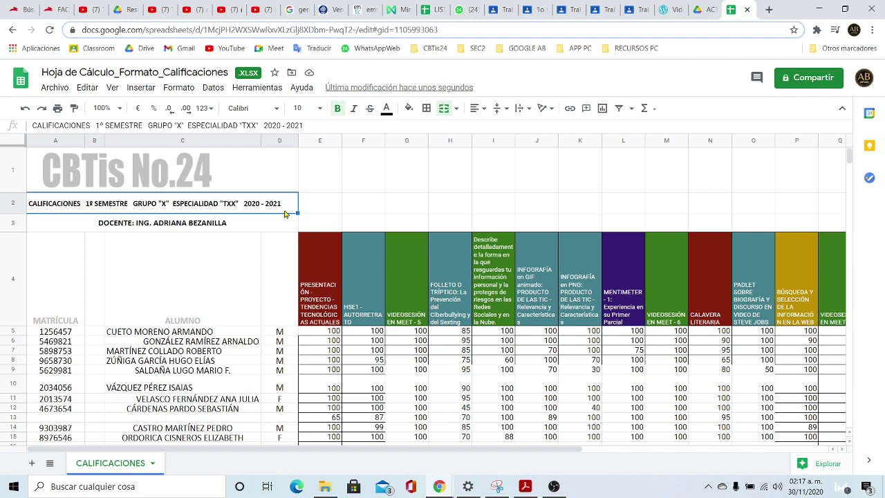
# - Unmerge the teacher line across A3:D3
pyautogui.click(166, 227)
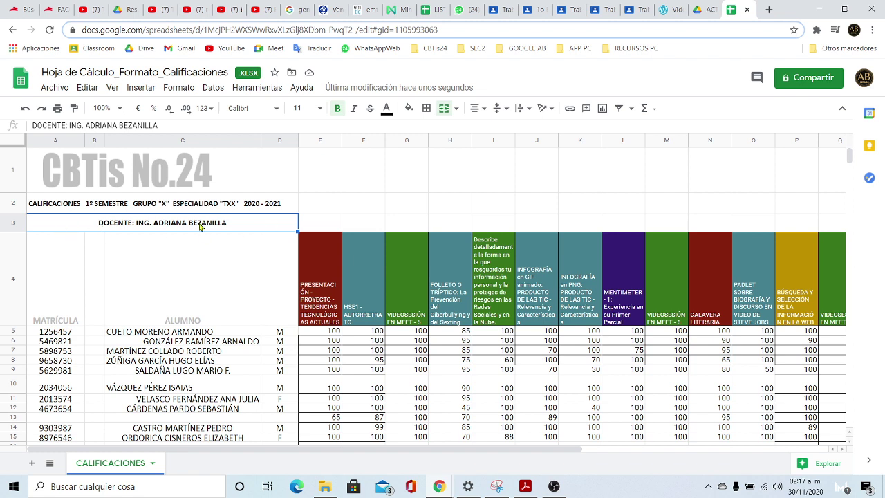
pyautogui.click(444, 111)
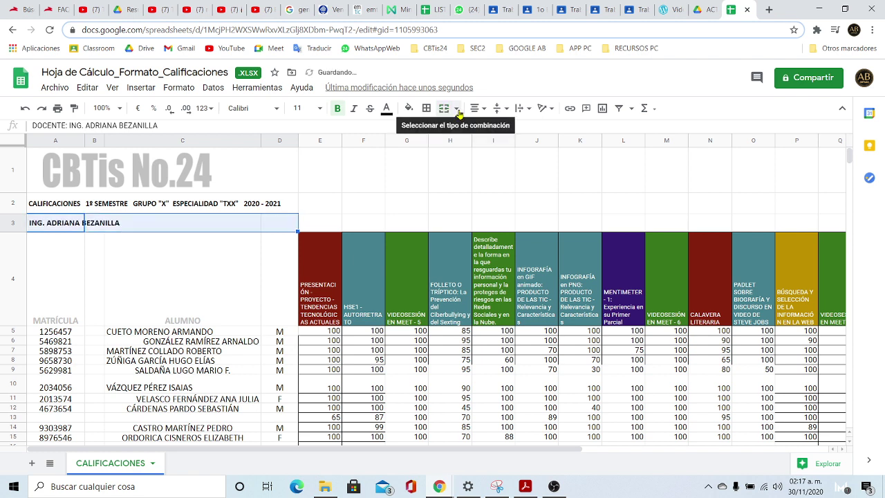
pyautogui.click(457, 108)
pyautogui.click(458, 148)
pyautogui.click(363, 170)
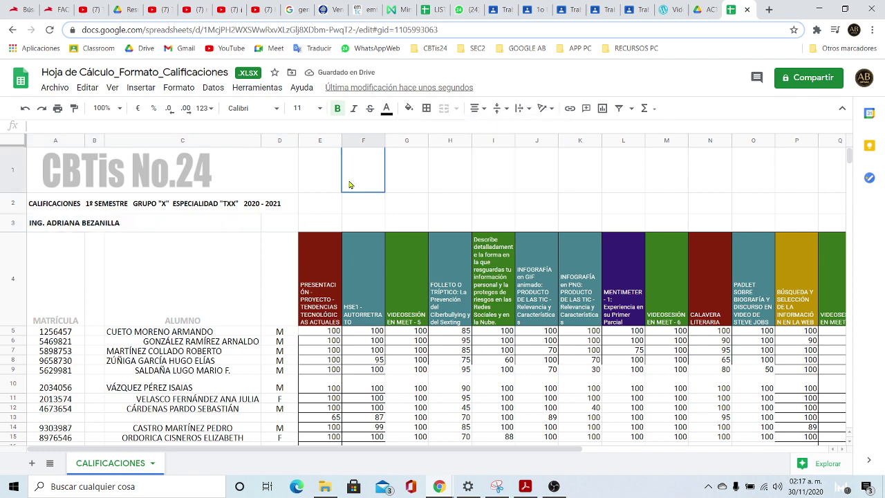
# - Unmerge the CALIFICACIONES title cell across A2:D2
pyautogui.click(80, 208)
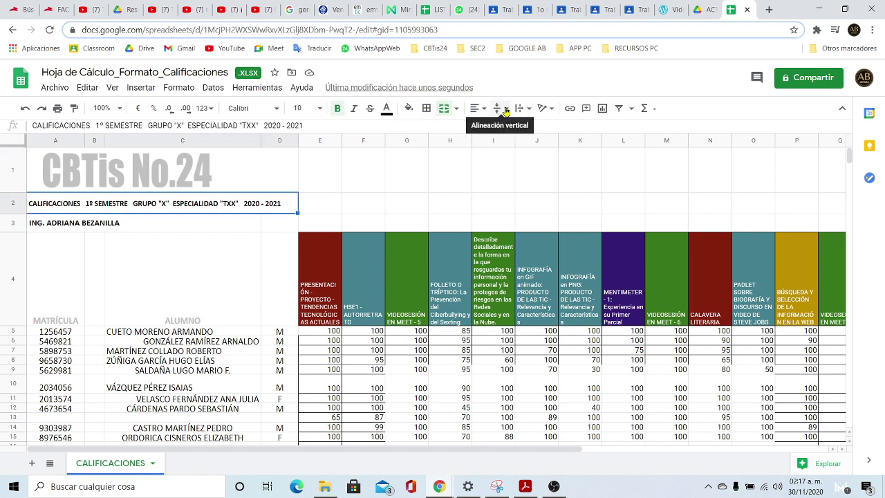
pyautogui.click(456, 109)
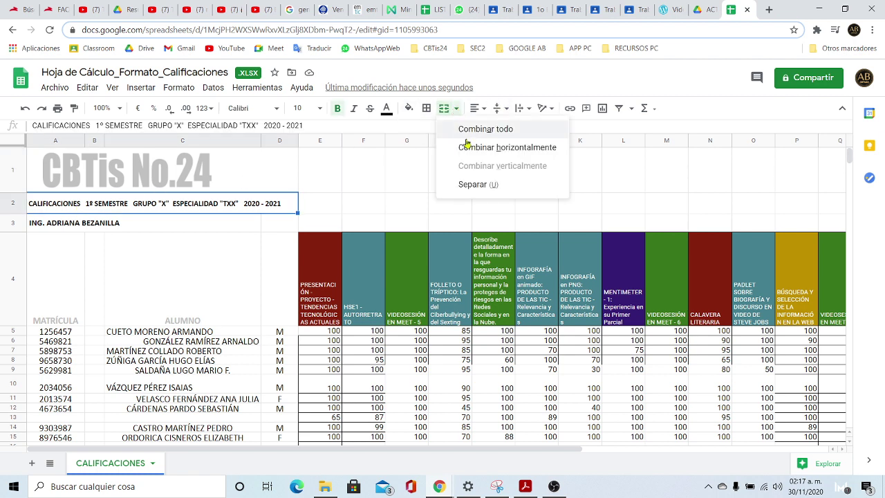
pyautogui.click(477, 186)
pyautogui.click(364, 184)
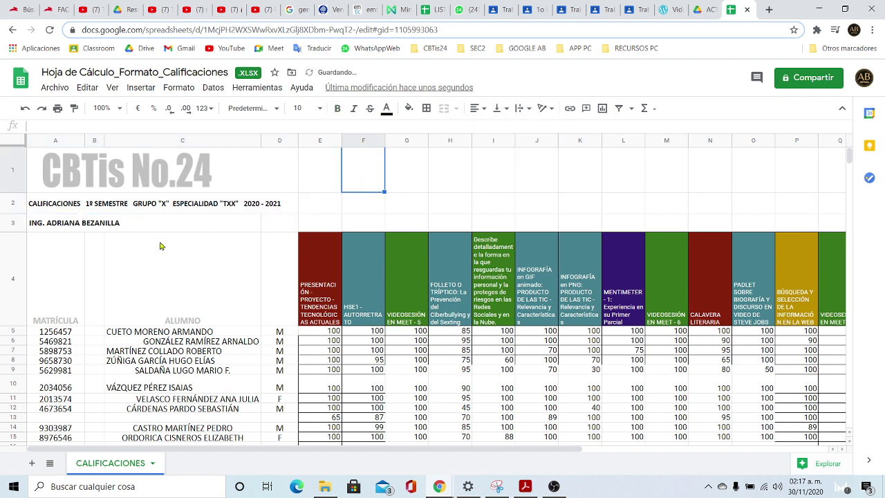
# - Merge the CALIFICACIONES title in row 2 across A2:D2
pyautogui.click(193, 208)
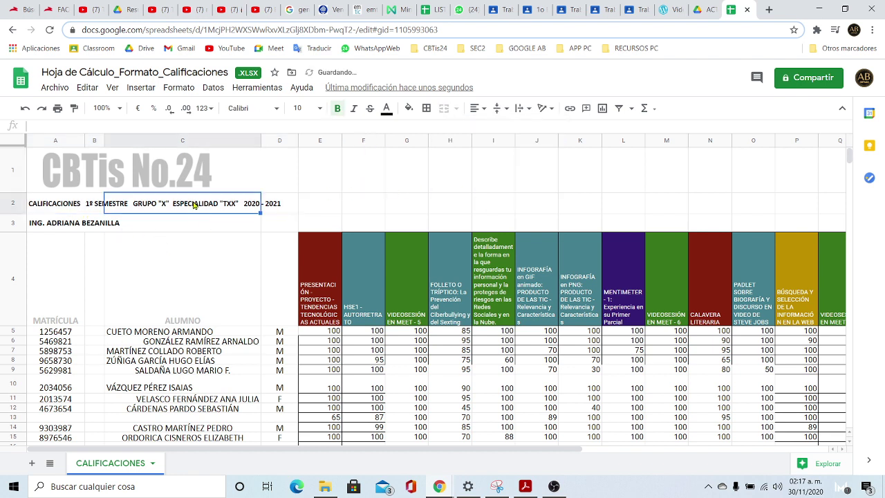
pyautogui.click(55, 206)
pyautogui.click(99, 203)
pyautogui.click(128, 206)
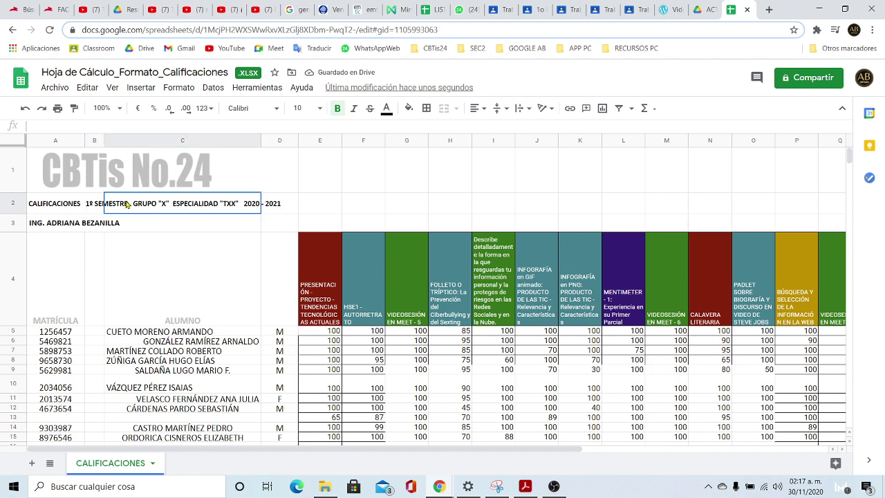
pyautogui.click(53, 206)
pyautogui.moveTo(193, 206); pyautogui.dragTo(279, 206)
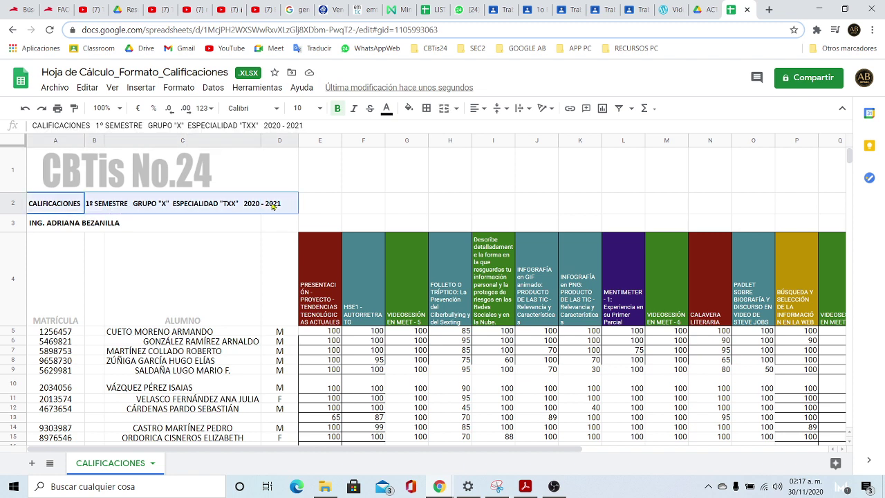
pyautogui.click(444, 108)
# - Merge the teacher line in row 3 across A3:D3
pyautogui.moveTo(56, 226); pyautogui.dragTo(272, 221)
pyautogui.click(446, 109)
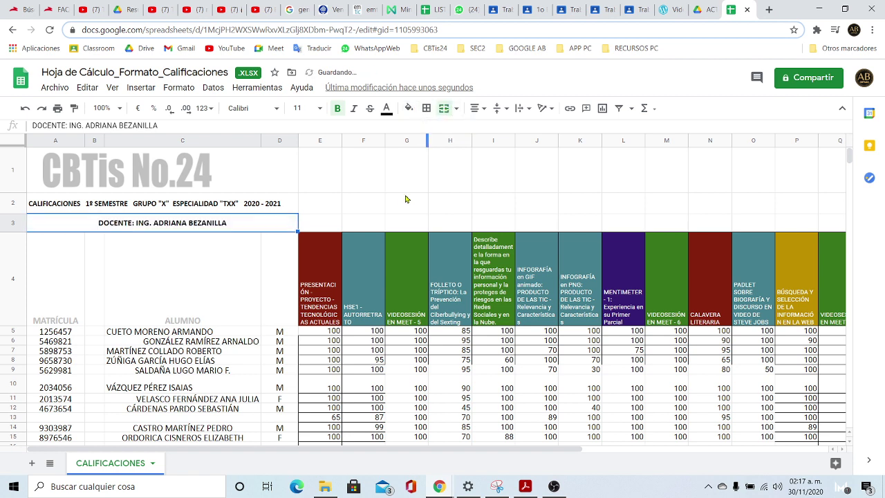
pyautogui.click(382, 190)
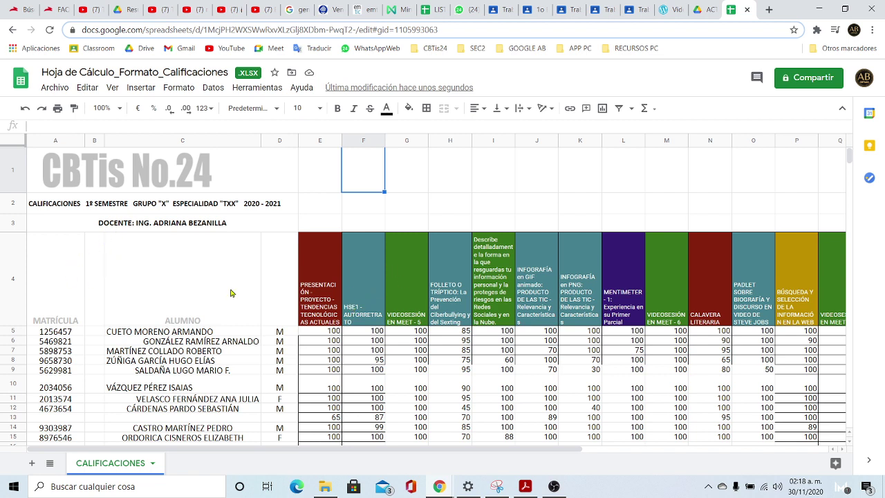
# - Delete the empty column B between the MATRÍCULA and ALUMNO columns
pyautogui.click(49, 305)
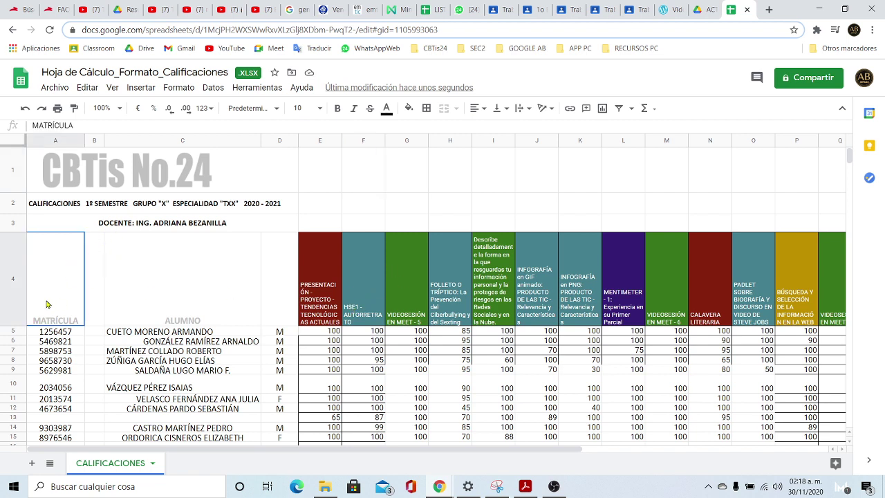
pyautogui.click(175, 303)
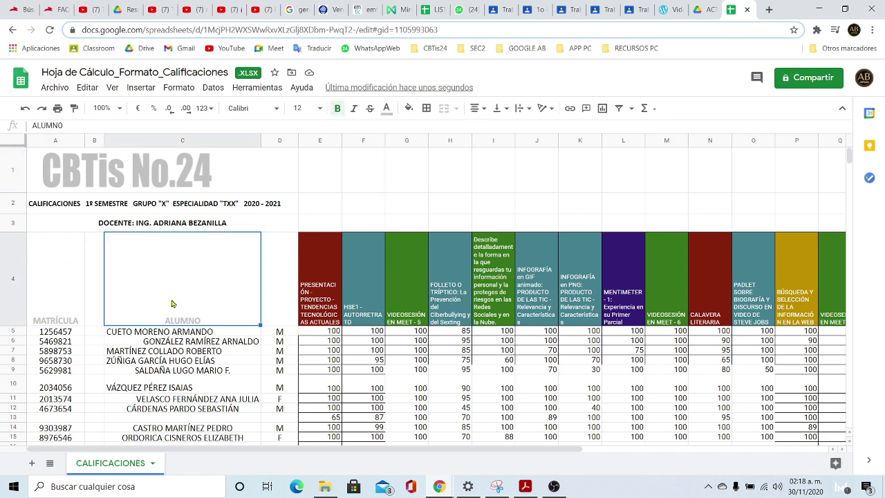
pyautogui.click(98, 355)
pyautogui.scroll(-5, 97, 360)
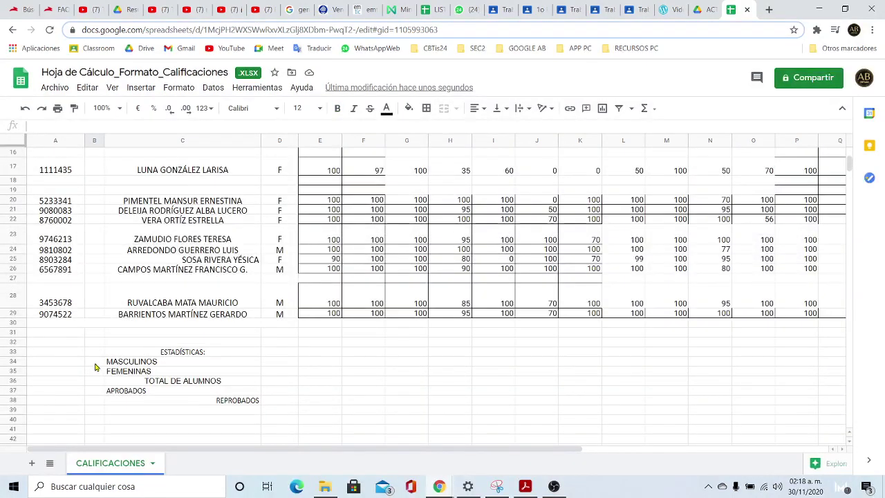
pyautogui.scroll(5, 96, 368)
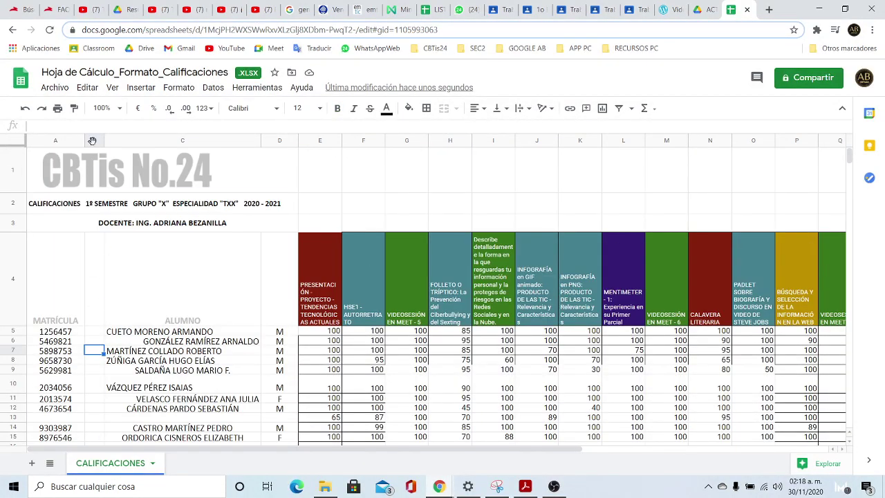
pyautogui.rightClick(92, 141)
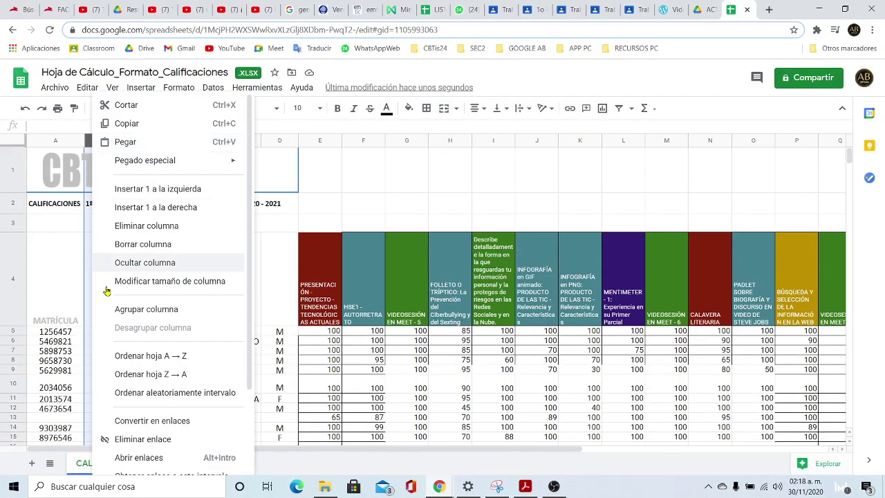
pyautogui.click(150, 228)
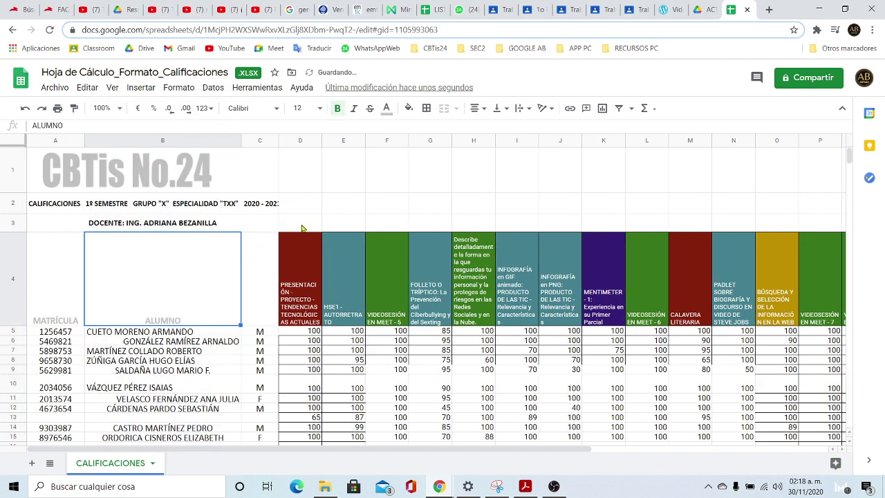
pyautogui.click(398, 174)
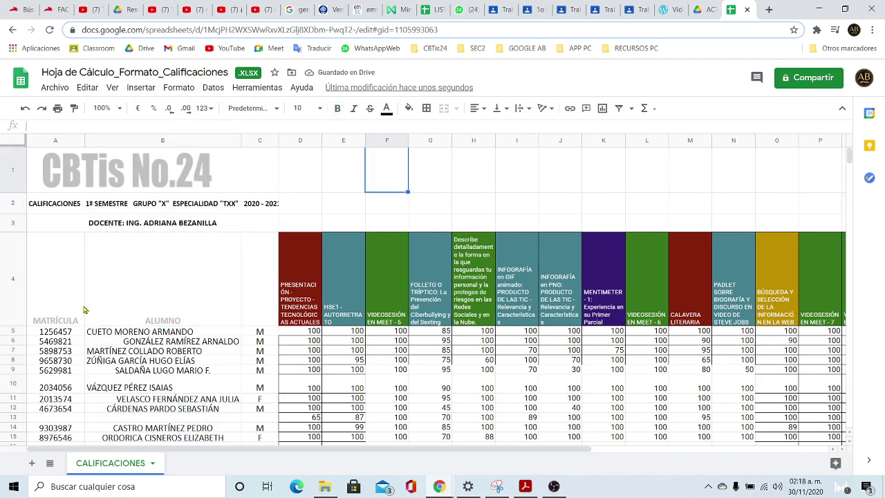
# - Enter the heading GÉNERO in cell C4, above the students' M and F entries
pyautogui.click(259, 318)
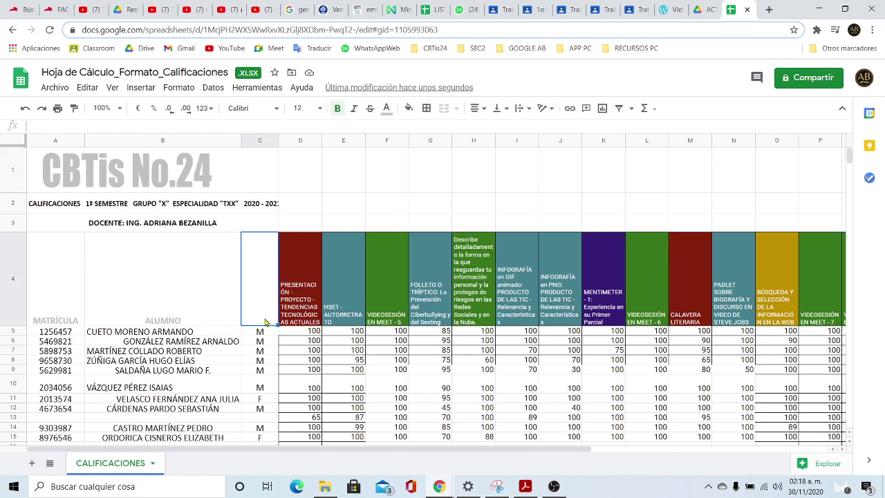
pyautogui.write('GÉNERO')
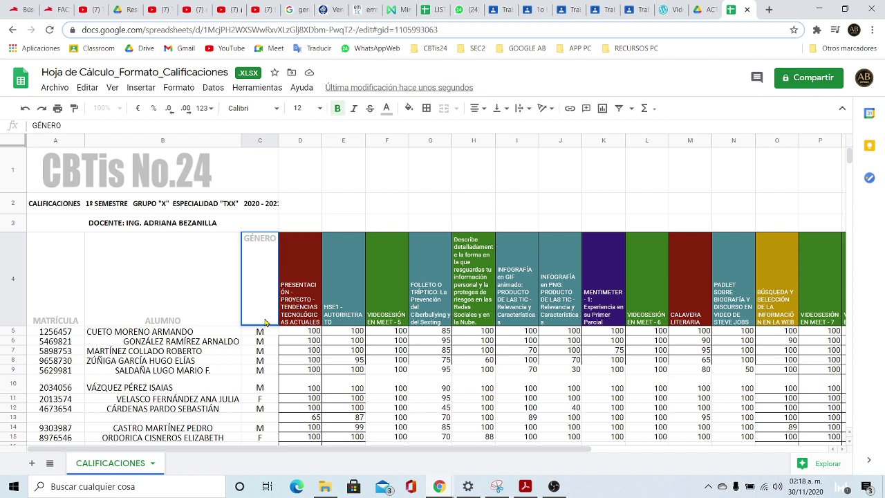
pyautogui.click(119, 273)
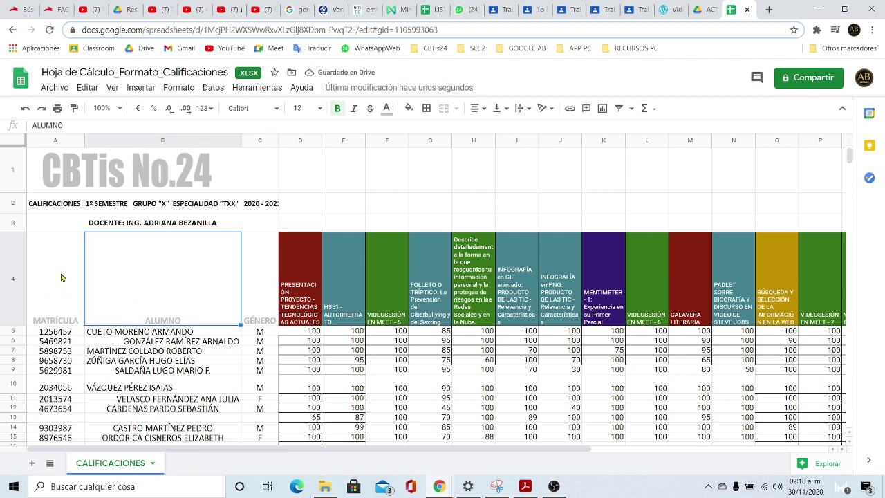
# - Align the MATRÍCULA, ALUMNO and GÉNERO headings in A4:C4 vertically to the middle
pyautogui.moveTo(67, 280); pyautogui.dragTo(260, 285)
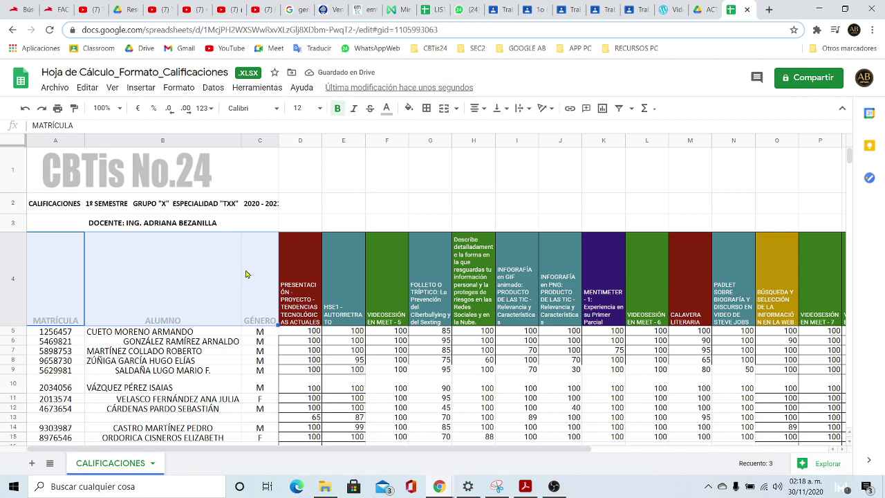
pyautogui.click(507, 112)
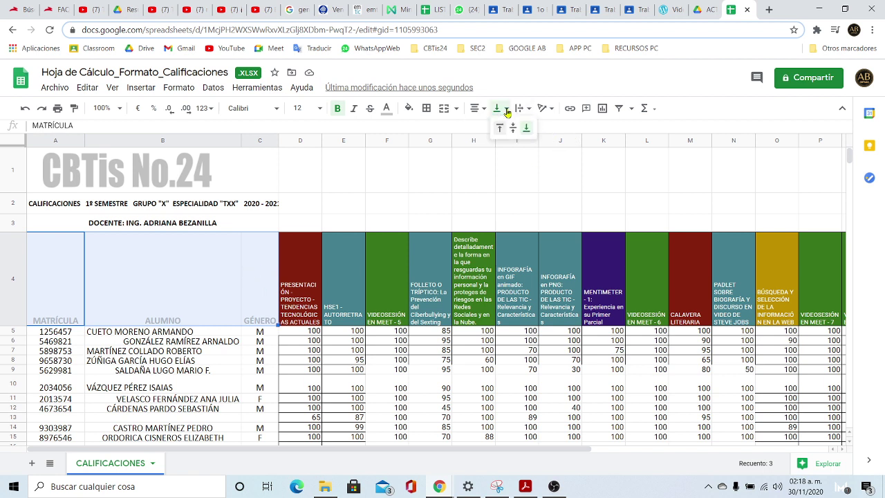
pyautogui.click(513, 127)
pyautogui.click(135, 291)
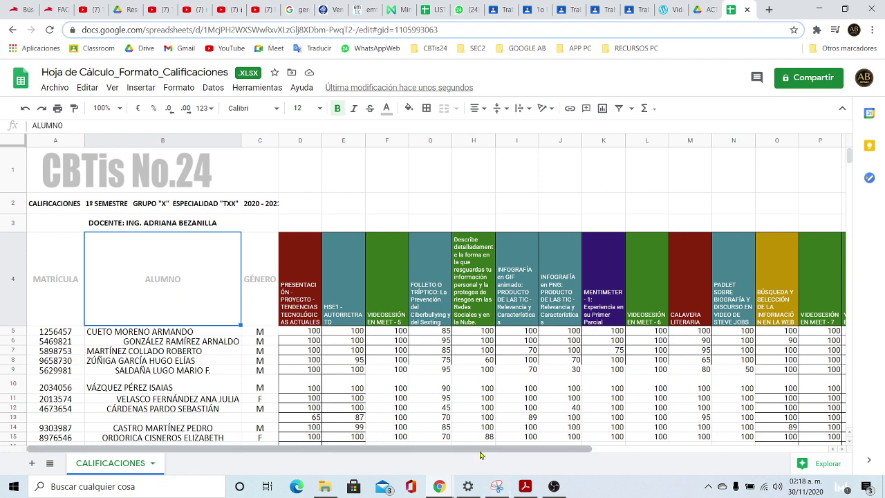
# - Compare the red activity headings in row 4 with PROYECTOS and the green ones with MEET Y FOROS
pyautogui.moveTo(482, 450); pyautogui.dragTo(628, 452)
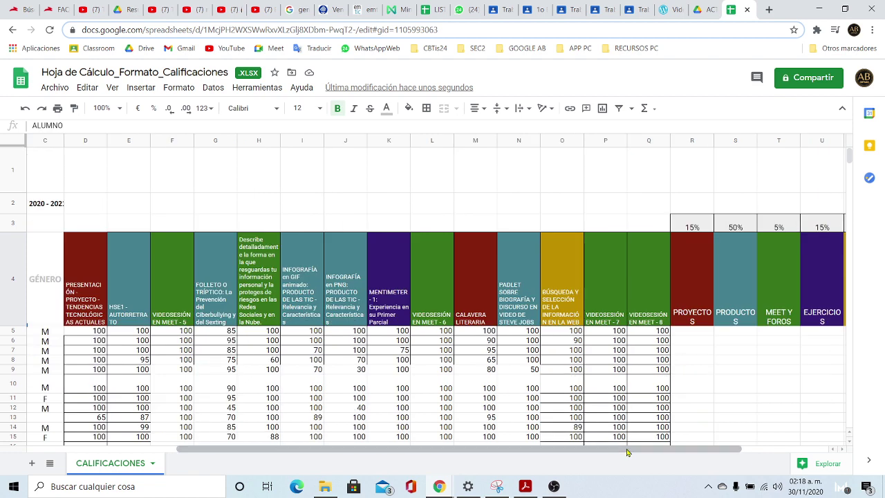
pyautogui.click(79, 279)
pyautogui.click(474, 284)
pyautogui.click(702, 297)
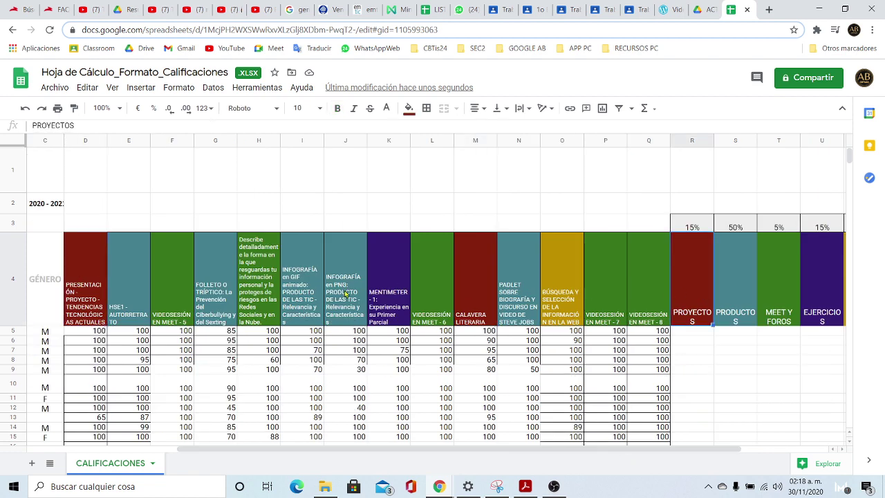
pyautogui.click(139, 288)
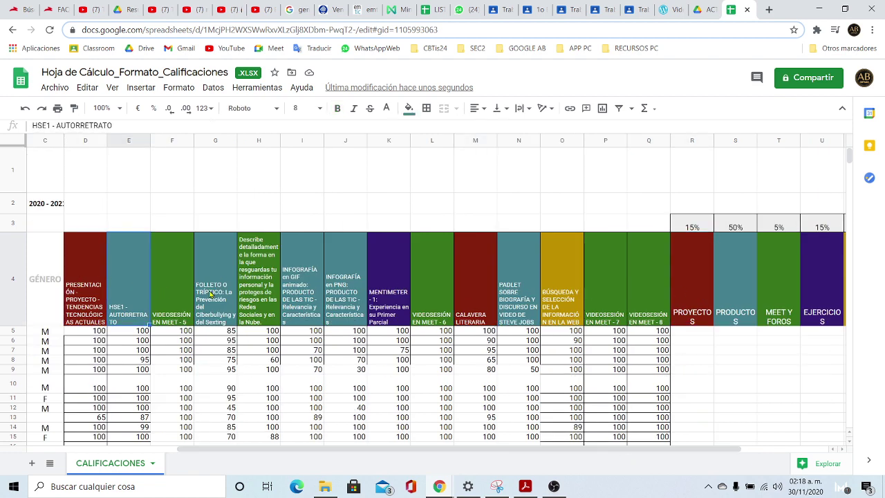
pyautogui.click(179, 291)
pyautogui.click(271, 289)
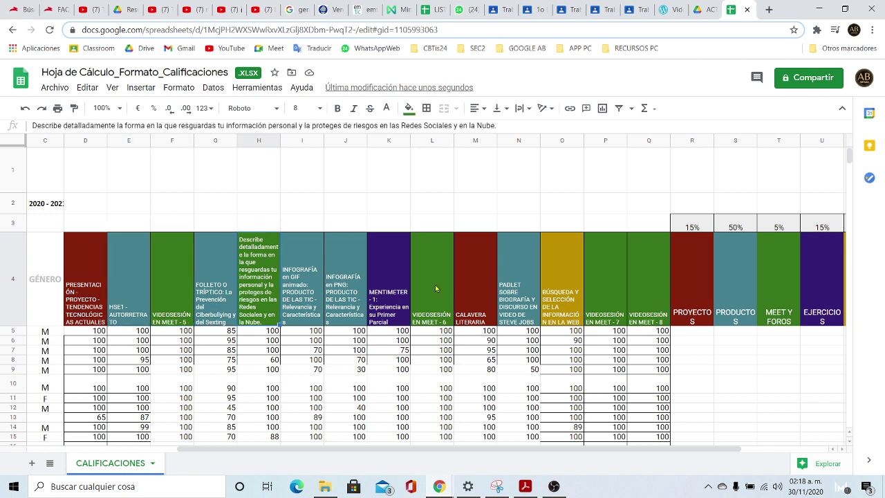
pyautogui.click(435, 289)
pyautogui.click(611, 285)
pyautogui.click(648, 287)
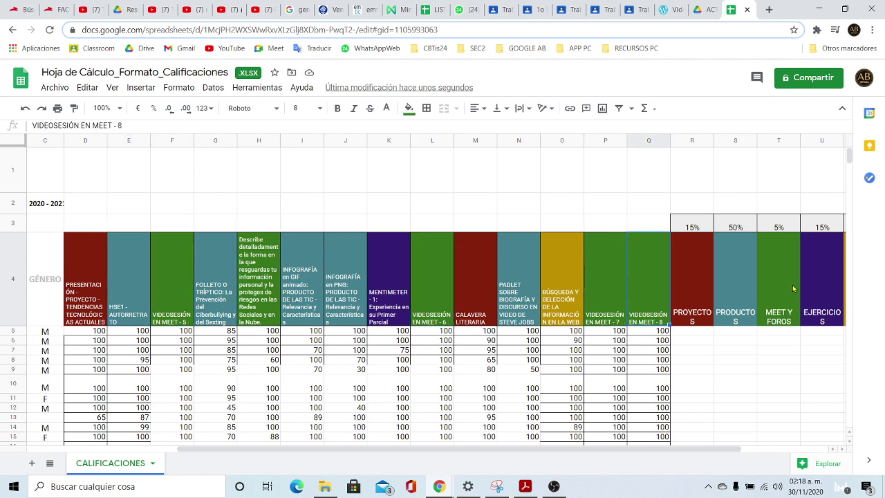
pyautogui.click(787, 289)
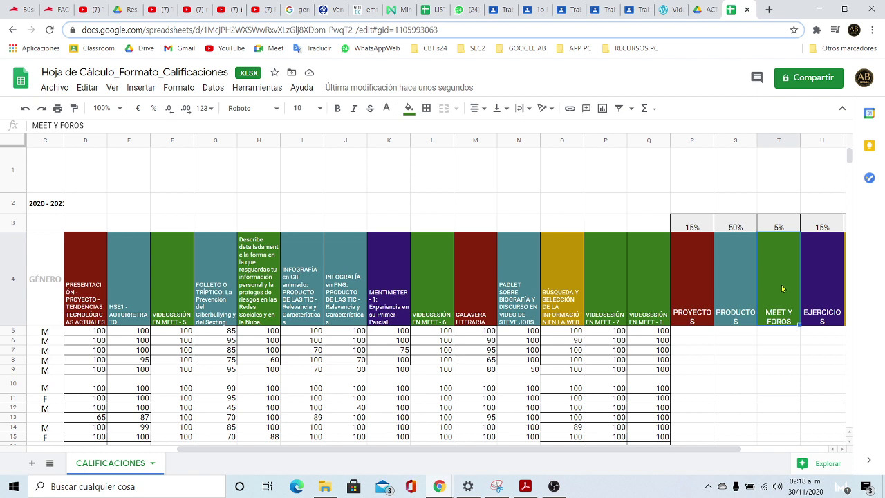
# - Compare the teal activity headings in row 4 with PRODUCTOS and the purple MENTIMETER heading with EJERCICIOS
pyautogui.click(125, 285)
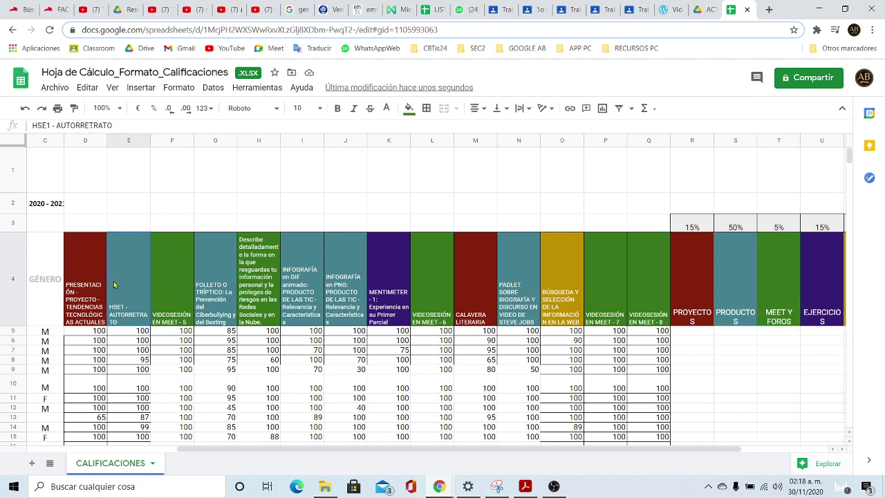
pyautogui.click(221, 288)
pyautogui.click(309, 287)
pyautogui.click(341, 283)
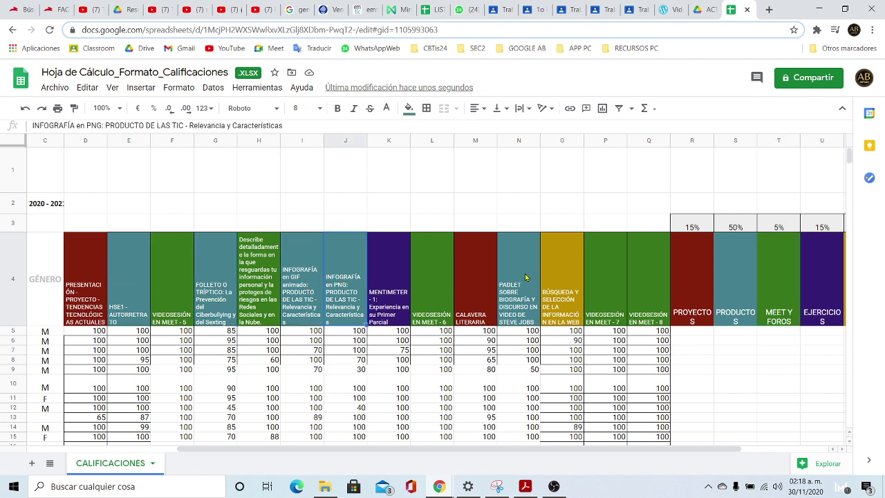
pyautogui.click(527, 279)
pyautogui.click(746, 288)
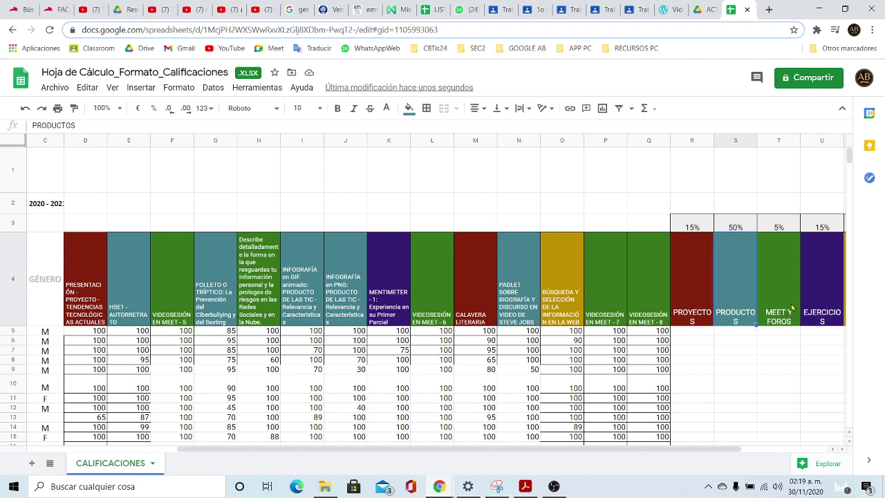
pyautogui.click(386, 291)
pyautogui.click(823, 287)
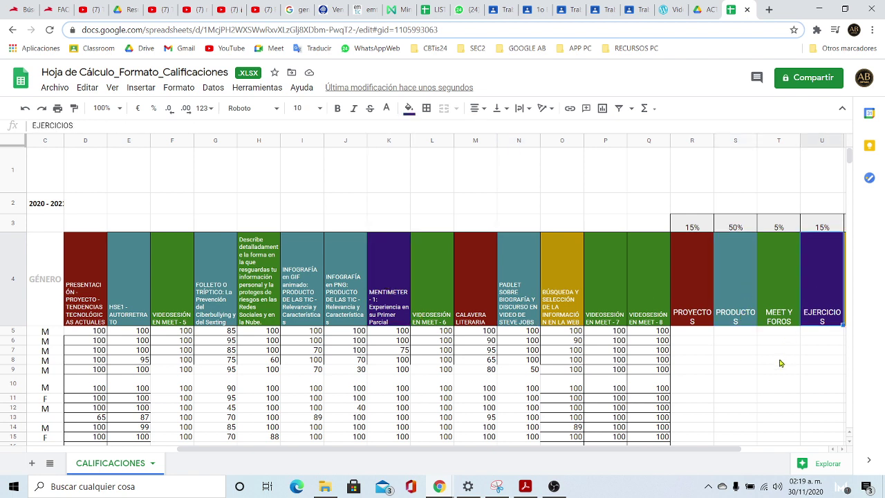
# - Compare the yellow information-search heading with EJER EVAL, and inspect the CALIFICACIÓN FINAL and RESULTADO headings
pyautogui.click(574, 292)
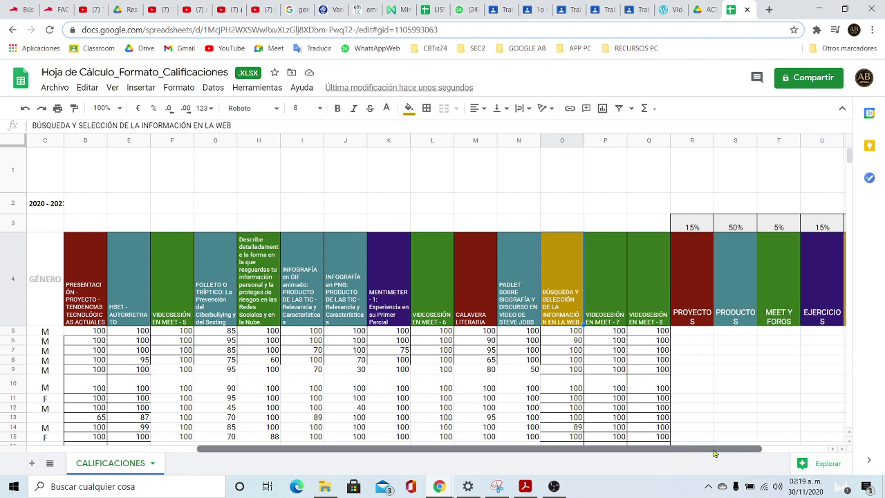
pyautogui.moveTo(682, 450); pyautogui.dragTo(766, 454)
pyautogui.click(700, 286)
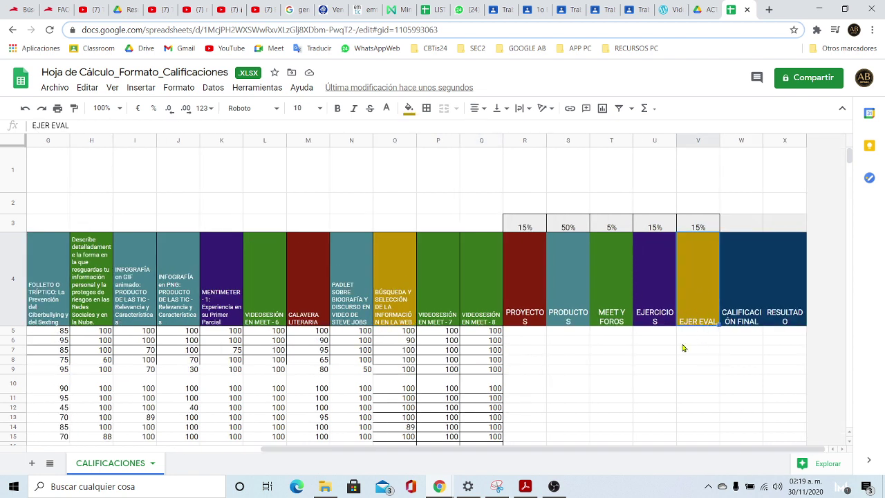
pyautogui.click(743, 284)
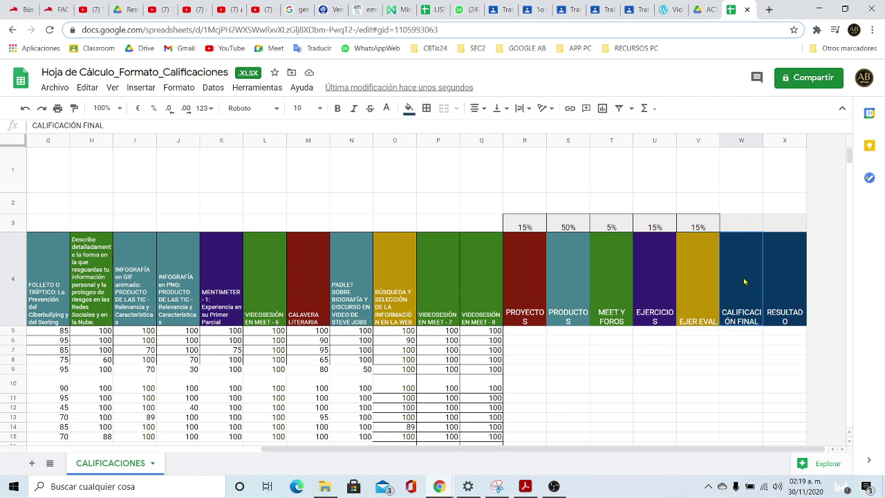
pyautogui.click(775, 291)
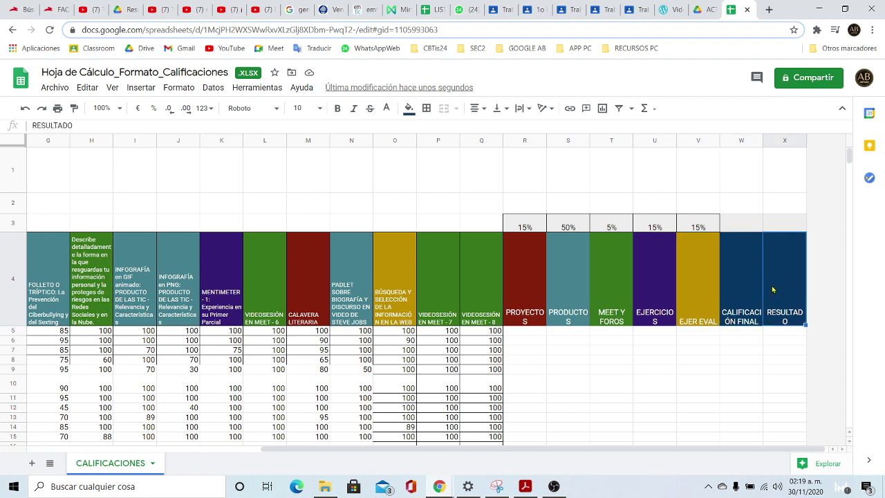
# - Rotate the text of the activity and summary headings in D4:X4 to run vertically upward
pyautogui.moveTo(404, 449); pyautogui.dragTo(243, 448)
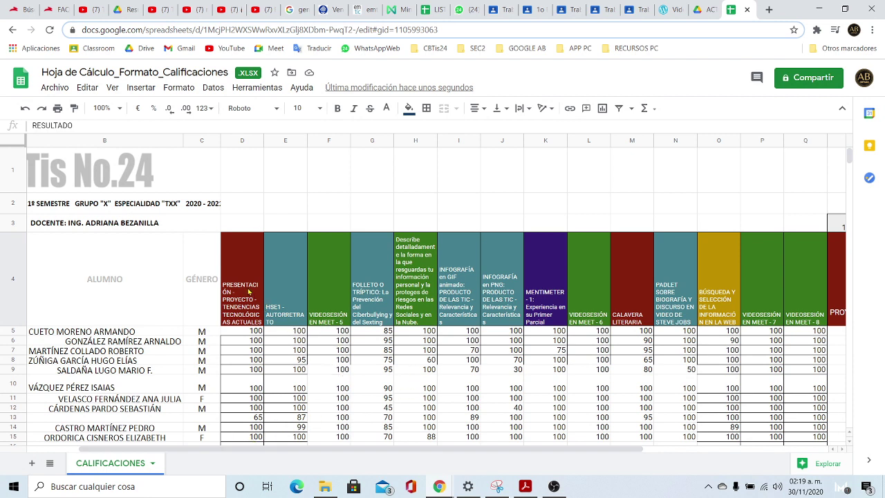
pyautogui.moveTo(241, 277); pyautogui.dragTo(786, 301)
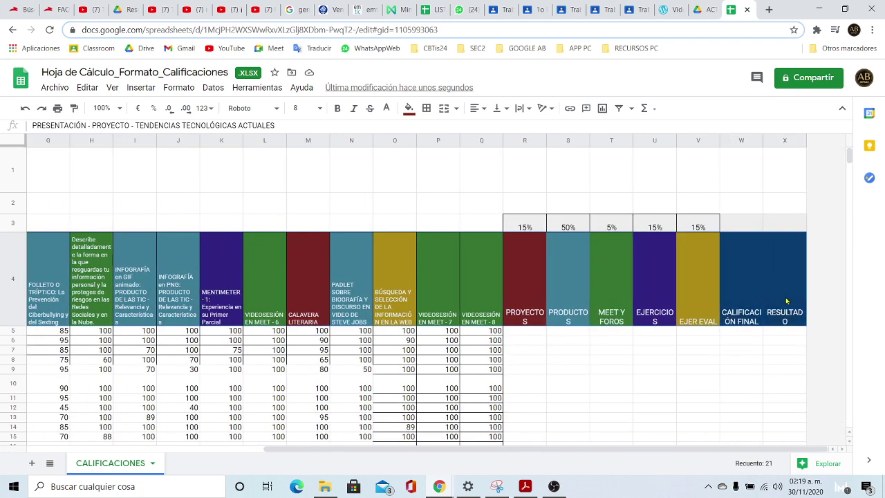
pyautogui.click(552, 112)
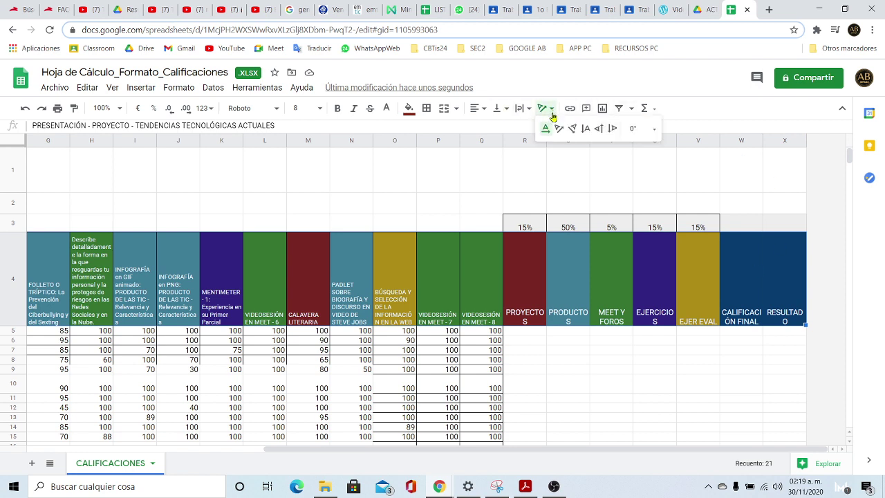
pyautogui.click(599, 129)
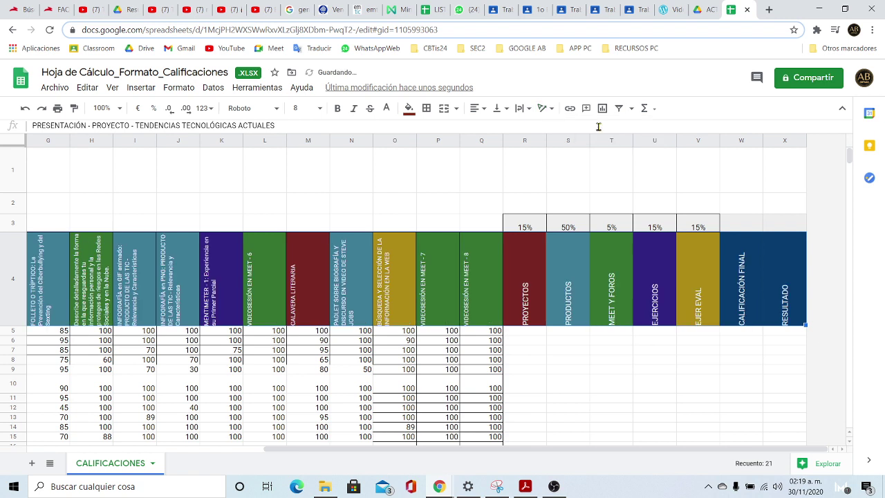
pyautogui.click(397, 188)
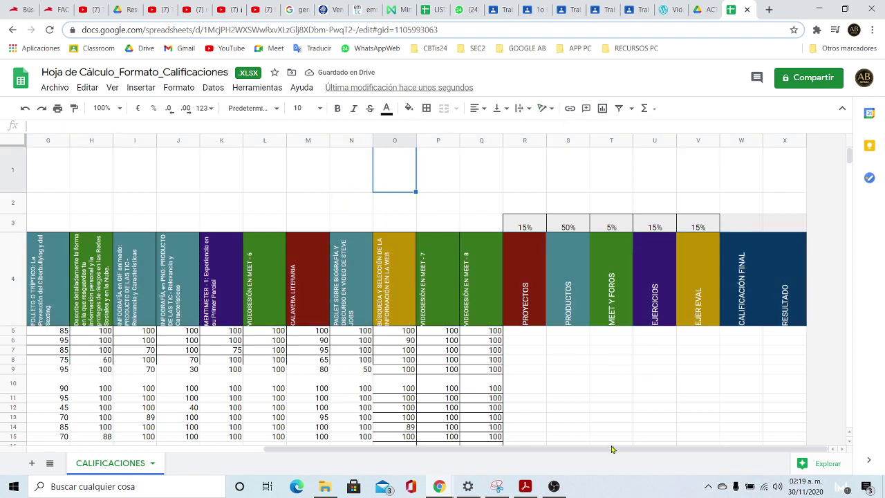
# - Narrow column D so that its three-line rotated heading just fits
pyautogui.moveTo(529, 449); pyautogui.dragTo(383, 450)
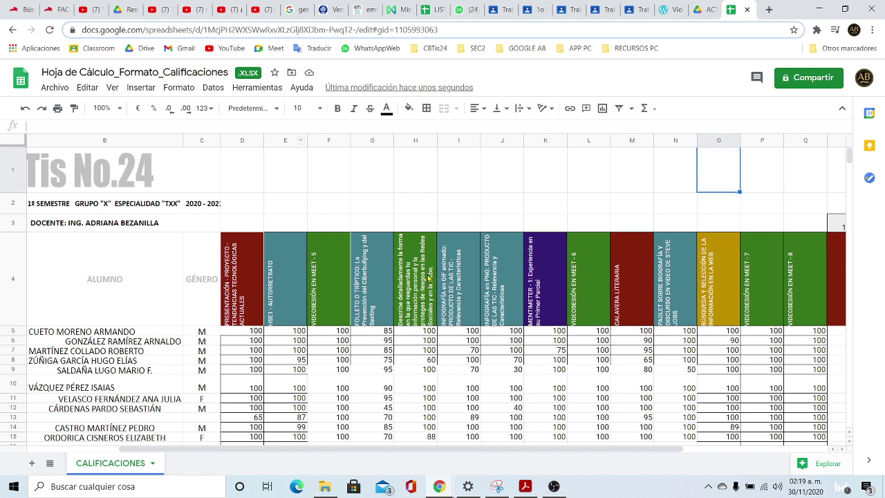
pyautogui.doubleClick(262, 139)
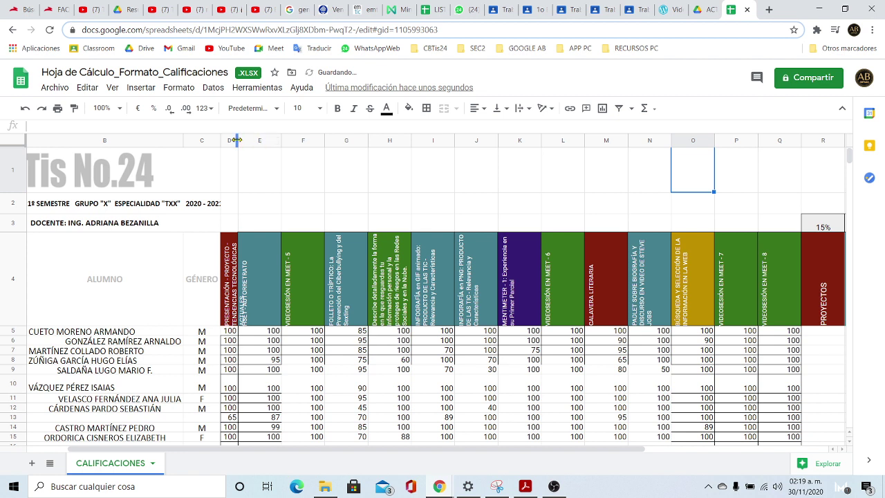
pyautogui.moveTo(238, 139); pyautogui.dragTo(250, 140)
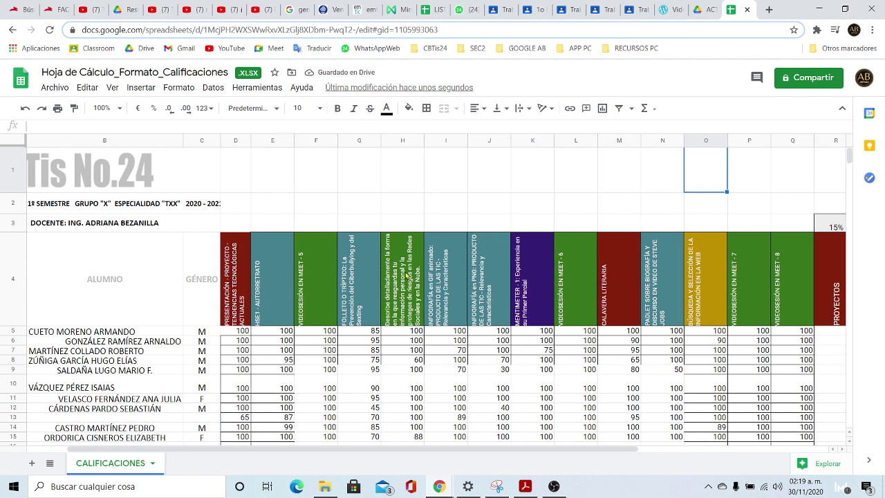
pyautogui.click(408, 276)
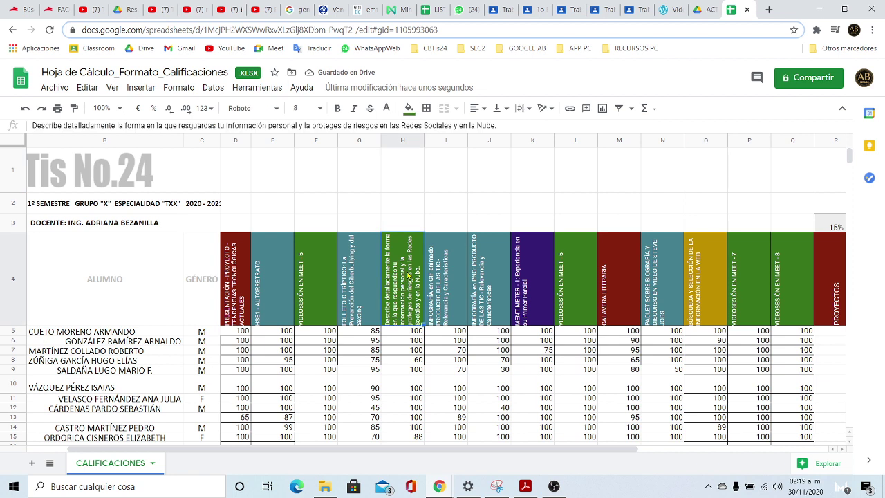
pyautogui.click(489, 207)
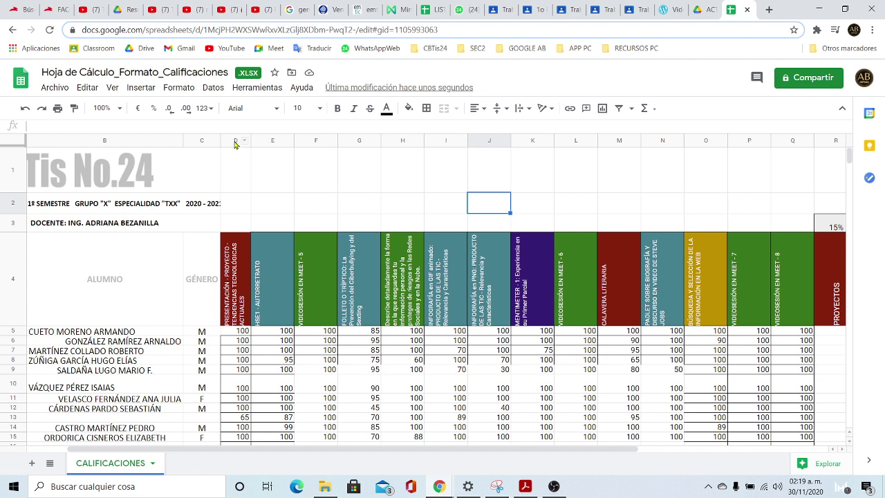
# - Resize columns D through Q to a width of 30 pixels
pyautogui.moveTo(235, 143); pyautogui.dragTo(785, 140)
pyautogui.rightClick(710, 143)
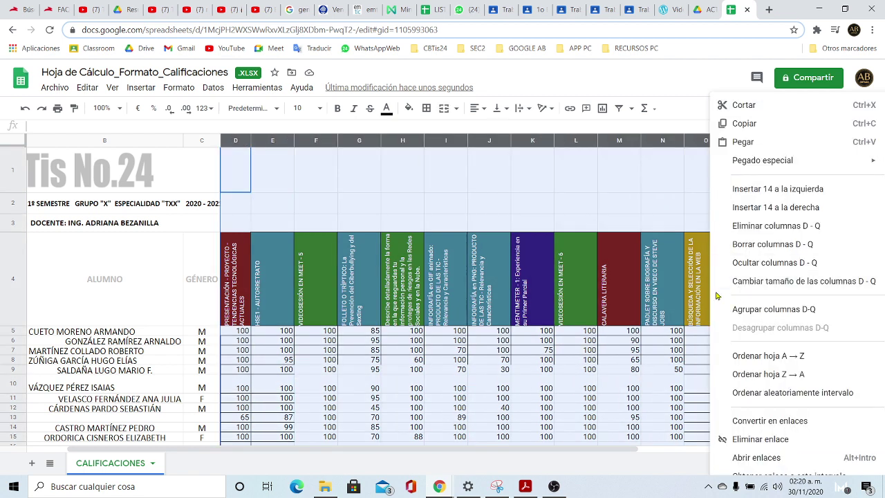
pyautogui.click(786, 284)
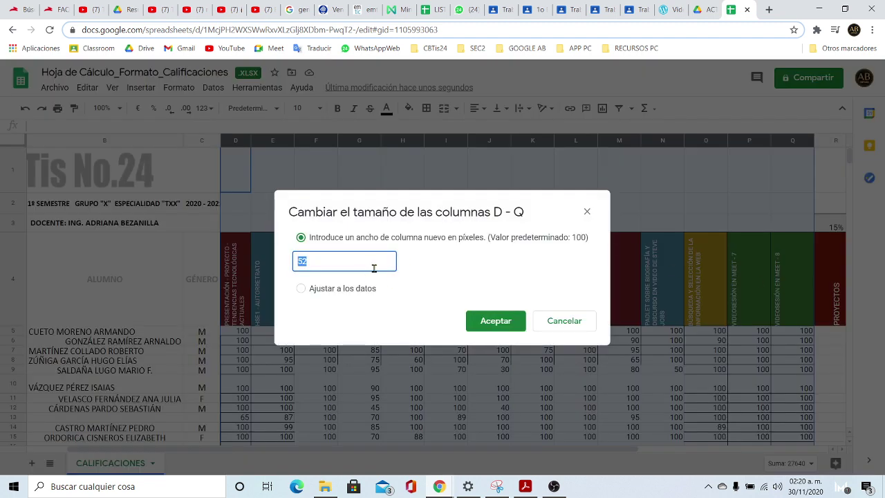
pyautogui.write('30')
pyautogui.click(495, 321)
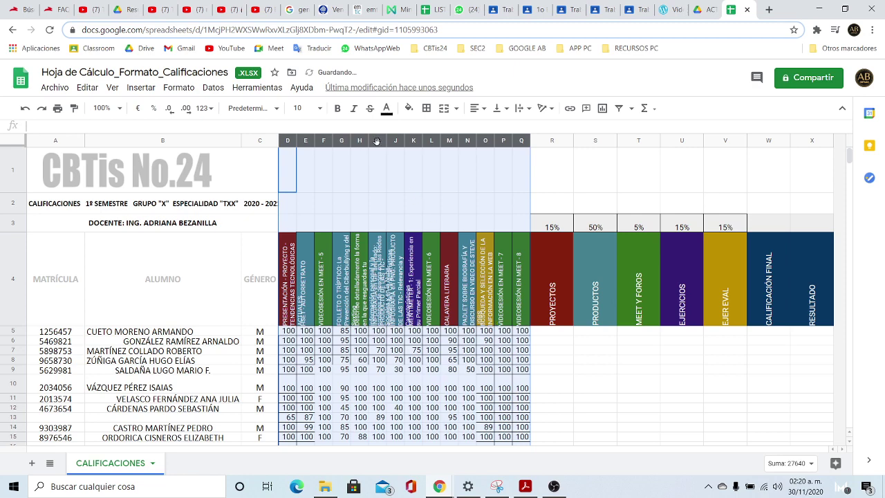
# - Set the width of columns D through Q to 40 pixels
pyautogui.rightClick(374, 142)
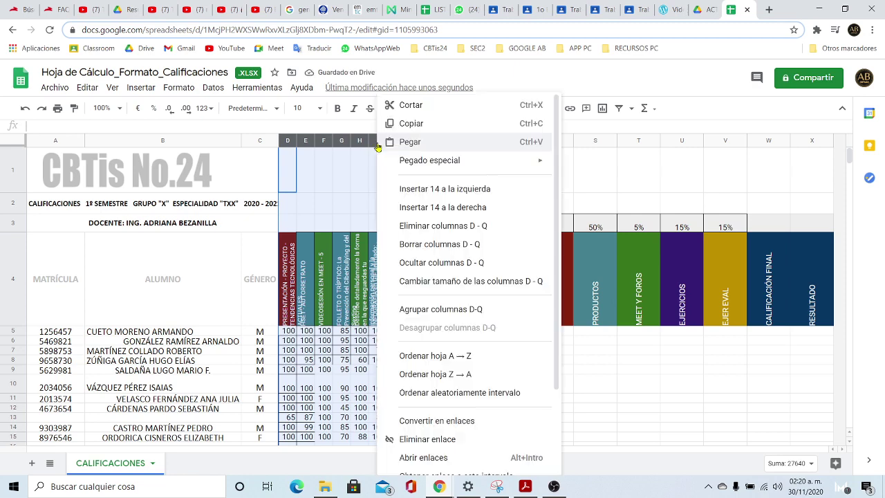
pyautogui.click(446, 281)
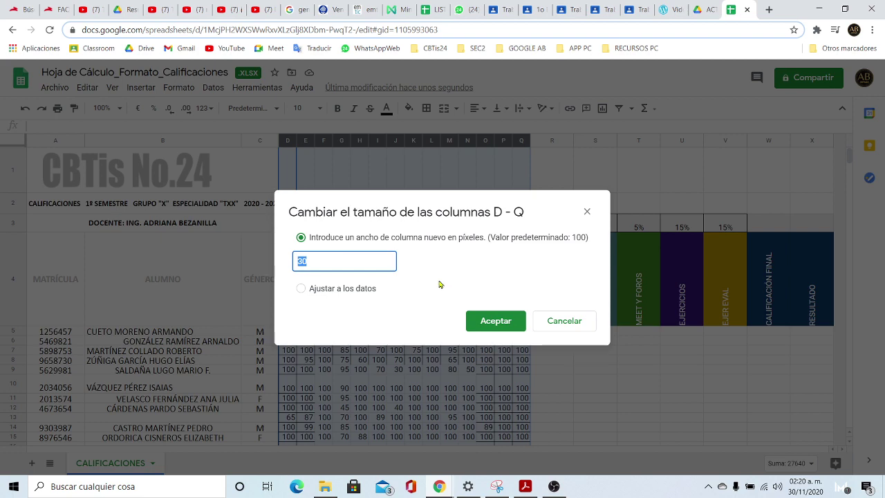
pyautogui.write('40')
pyautogui.click(501, 320)
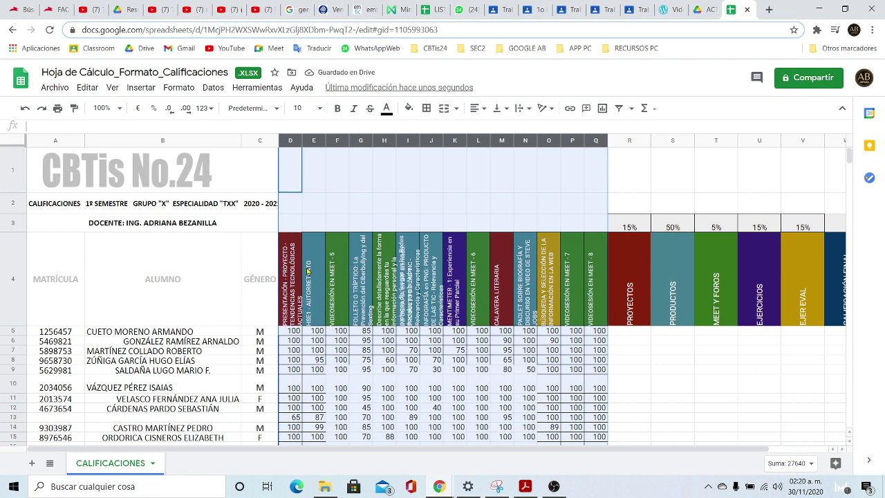
pyautogui.click(360, 200)
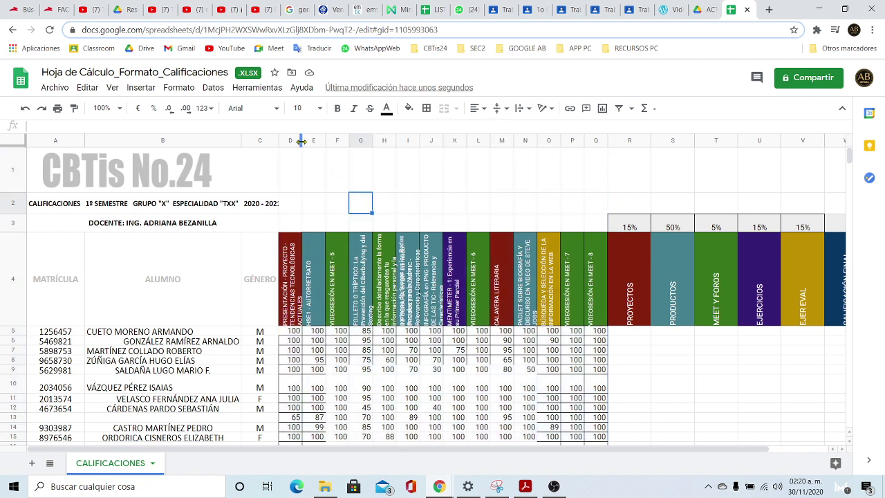
# - Widen columns D, G and H individually so that their rotated multi-line headings fit
pyautogui.moveTo(301, 141); pyautogui.dragTo(308, 142)
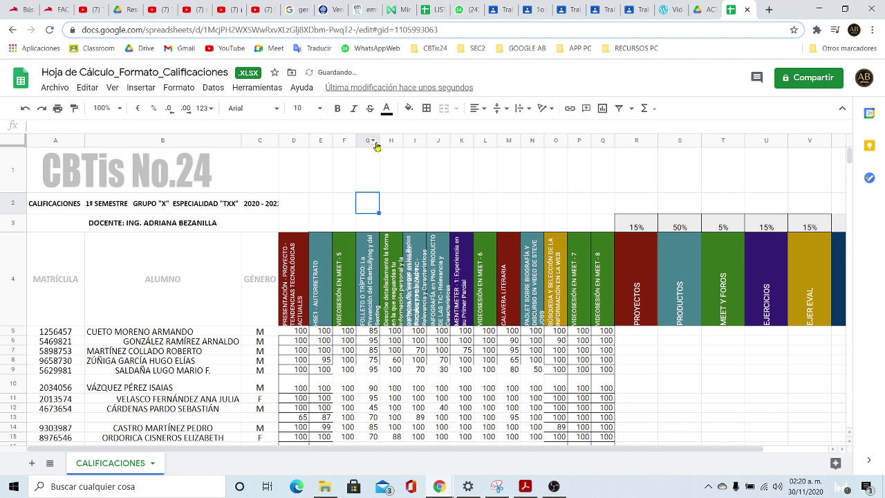
pyautogui.moveTo(379, 140); pyautogui.dragTo(426, 141)
pyautogui.doubleClick(427, 141)
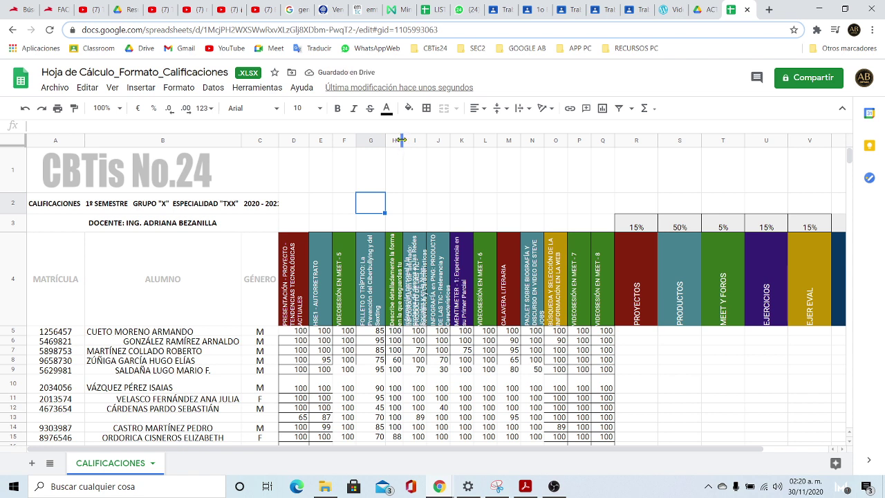
pyautogui.moveTo(406, 141); pyautogui.dragTo(426, 146)
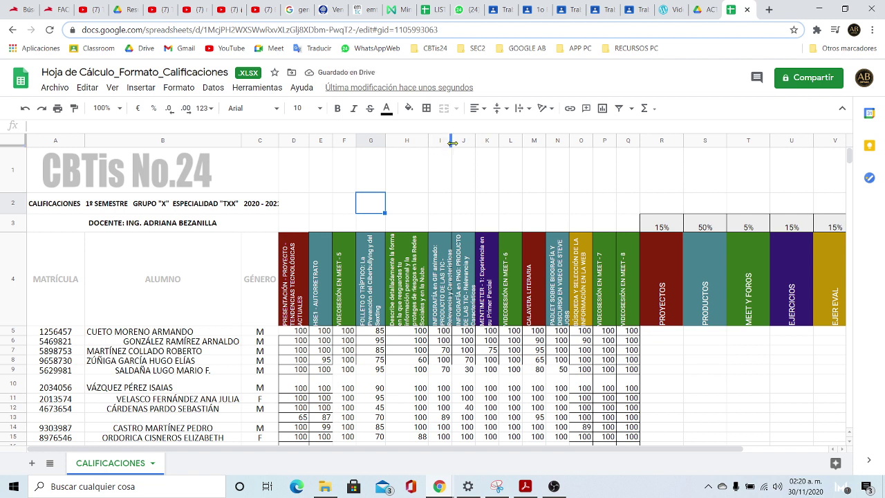
# - Widen columns I, J and N so that the INFOGRAFÍA and PADLET headings fit without overlapping
pyautogui.moveTo(446, 141); pyautogui.dragTo(458, 143)
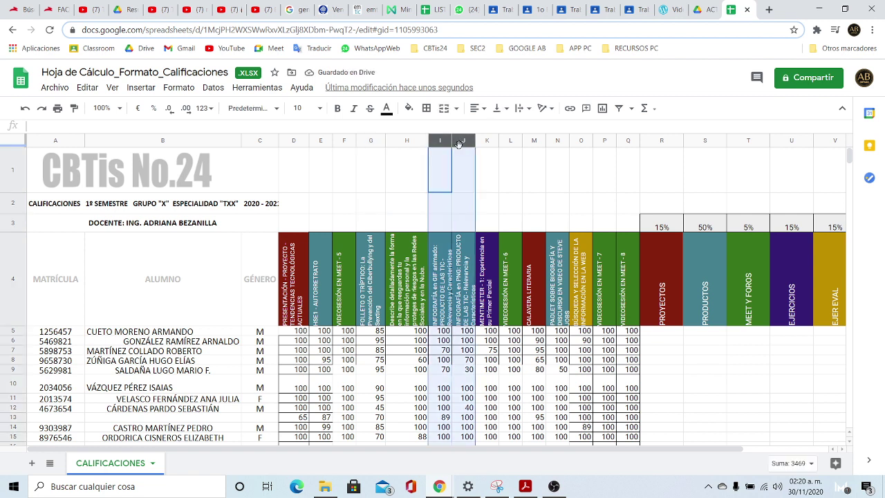
pyautogui.click(512, 203)
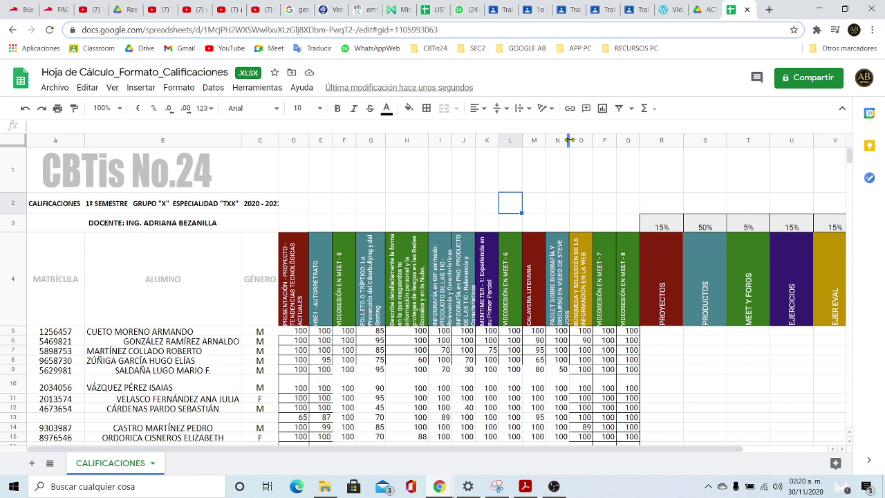
pyautogui.moveTo(569, 141); pyautogui.dragTo(577, 140)
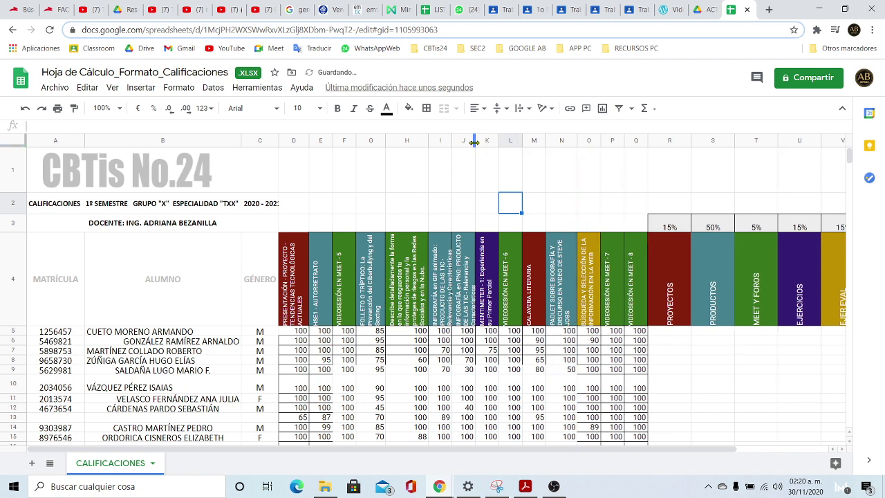
pyautogui.moveTo(474, 142); pyautogui.dragTo(455, 142)
pyautogui.click(392, 181)
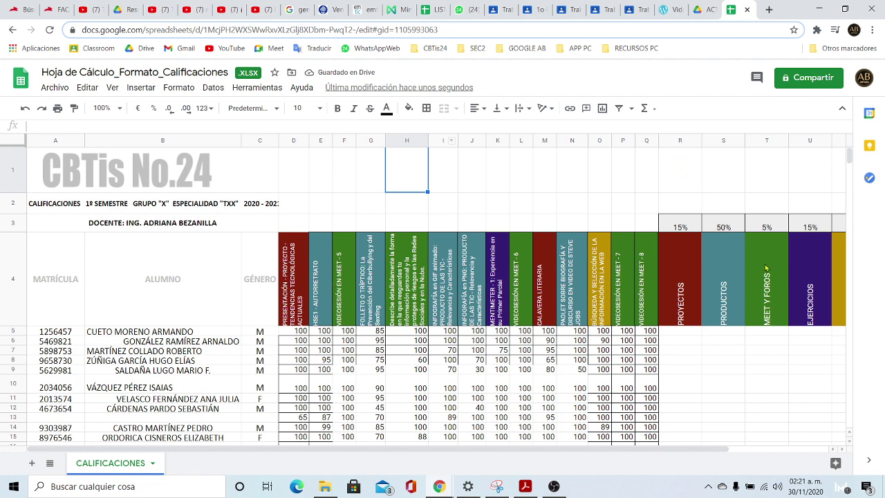
pyautogui.moveTo(713, 451); pyautogui.dragTo(781, 454)
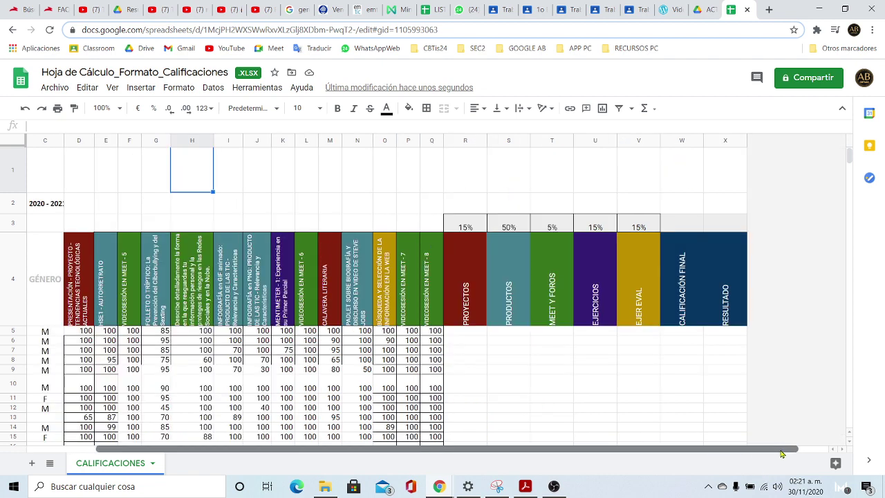
pyautogui.rightClick(466, 146)
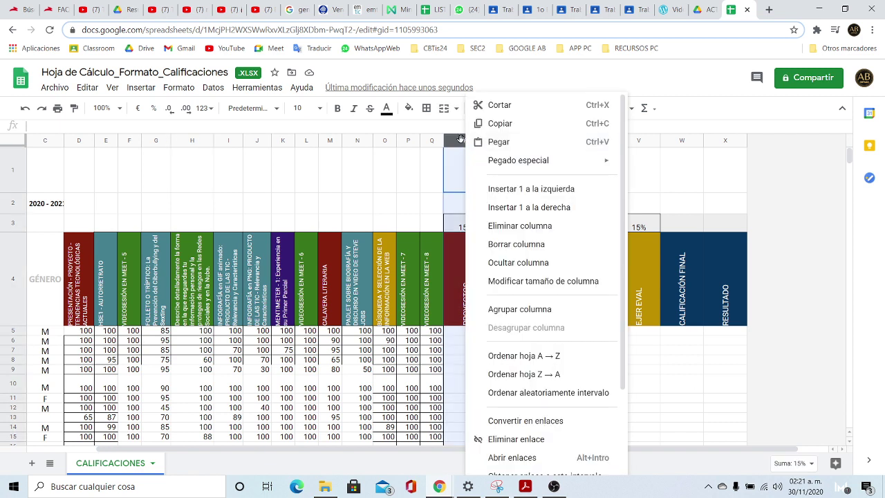
pyautogui.press('Escape')
pyautogui.click(544, 351)
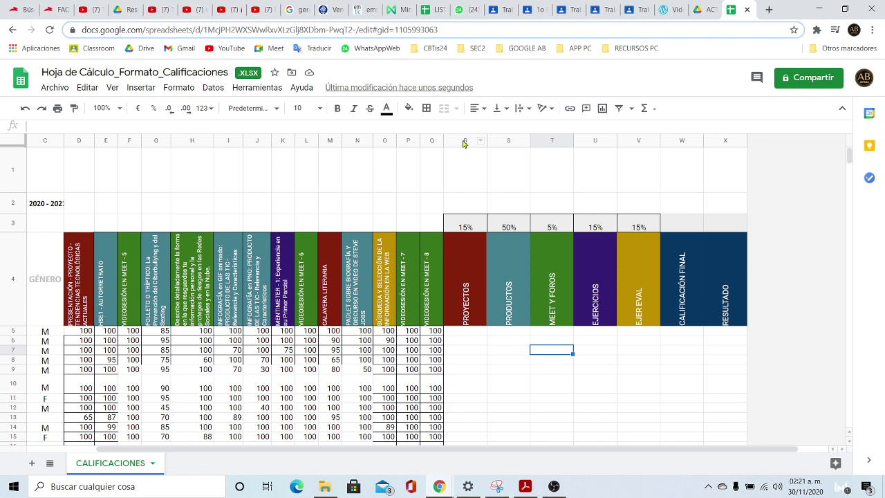
# - Set the width of the percentage columns R through V, from PROYECTOS to EJER EVAL, to 45 pixels
pyautogui.moveTo(466, 141); pyautogui.dragTo(637, 142)
pyautogui.rightClick(596, 141)
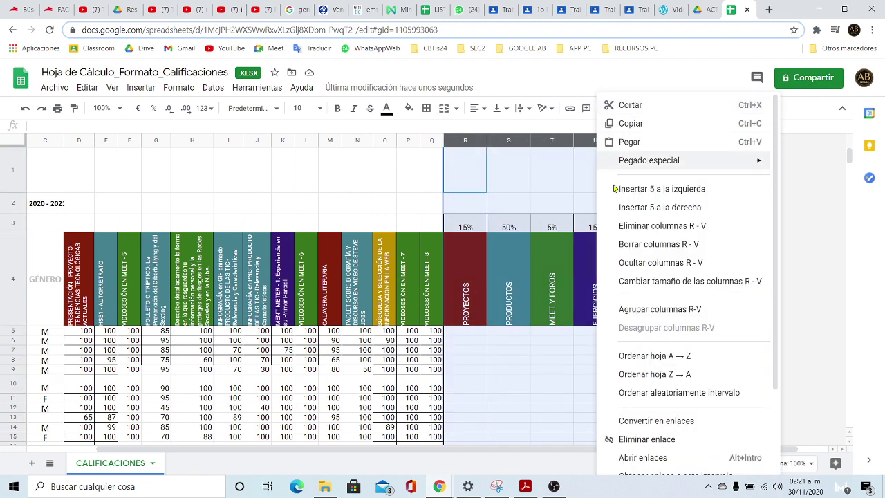
pyautogui.click(651, 285)
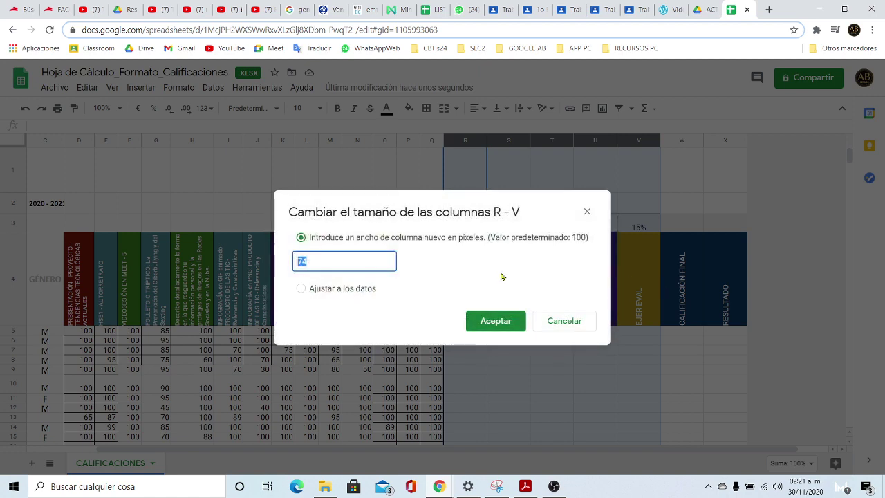
pyautogui.write('40')
pyautogui.click(509, 320)
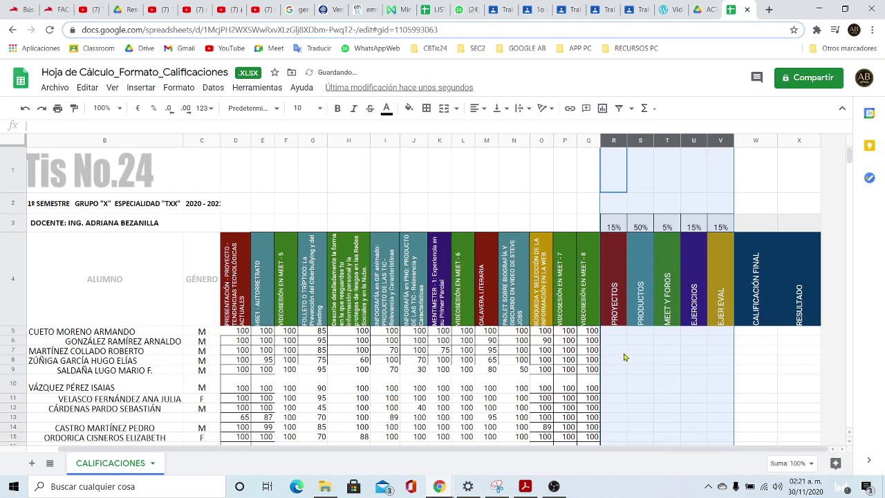
pyautogui.click(694, 391)
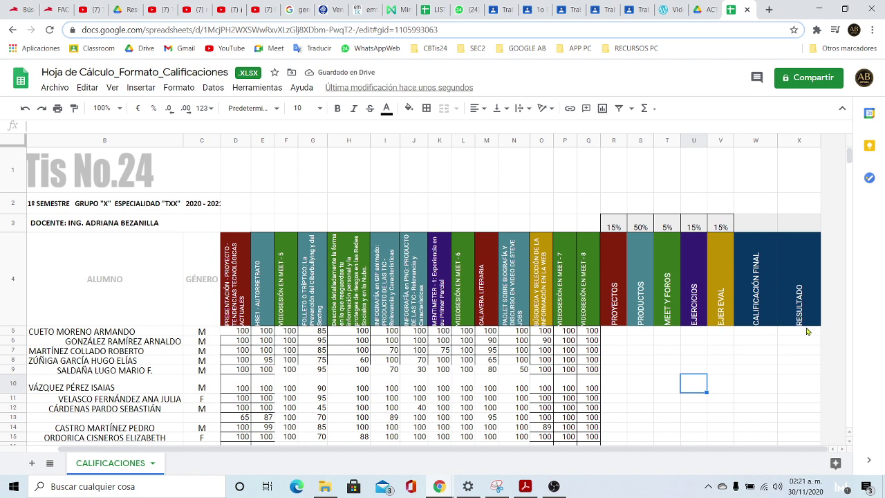
# - Set the width of the CALIFICACIÓN FINAL and RESULTADO columns W and X to 45 pixels
pyautogui.moveTo(759, 142); pyautogui.dragTo(793, 142)
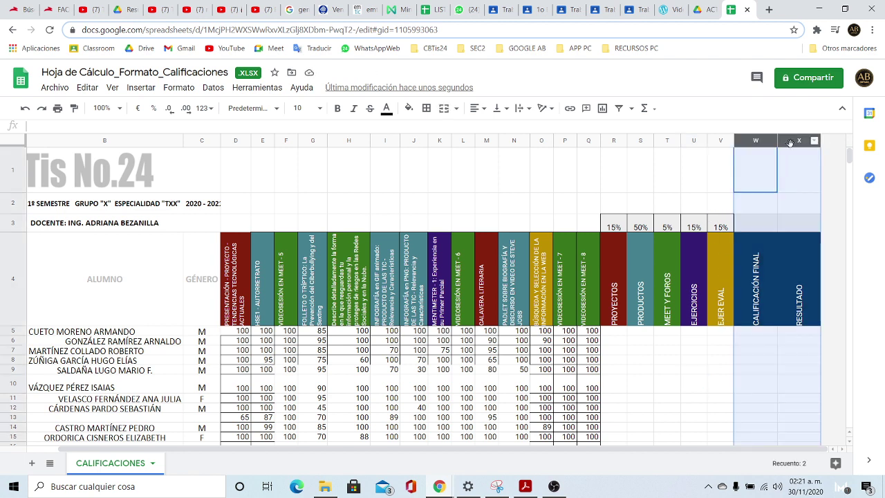
pyautogui.rightClick(793, 142)
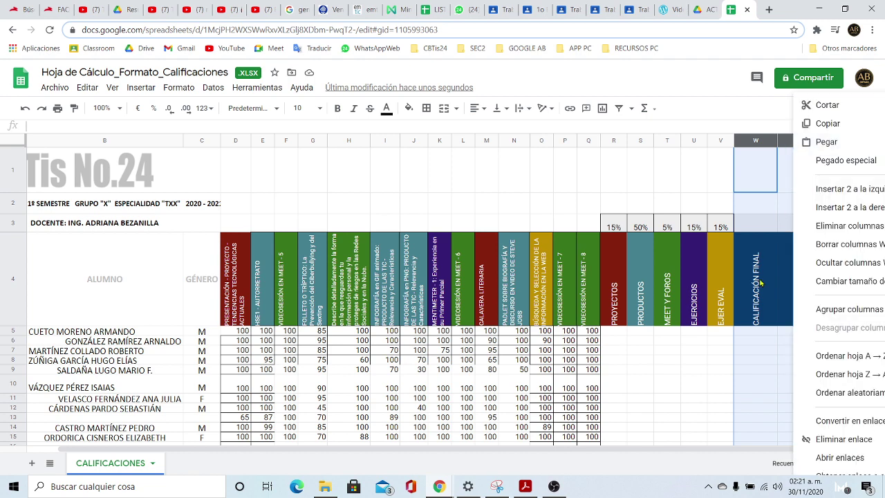
pyautogui.click(832, 285)
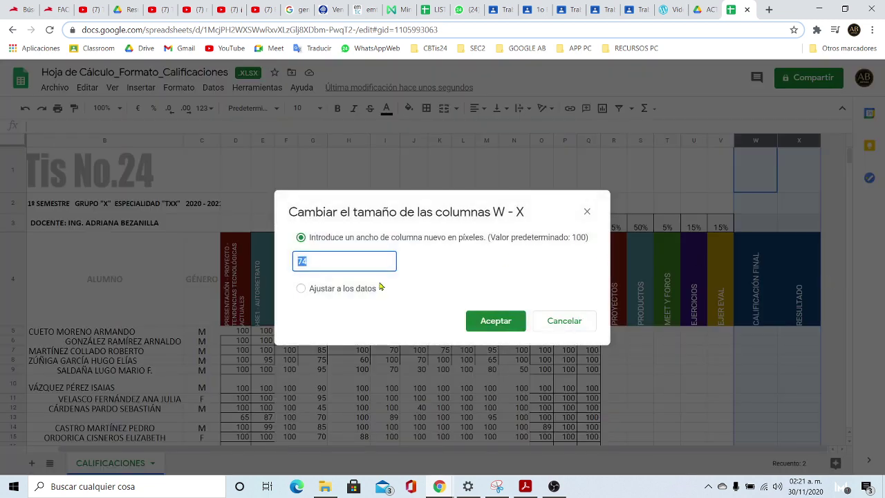
pyautogui.write('45')
pyautogui.press('Return')
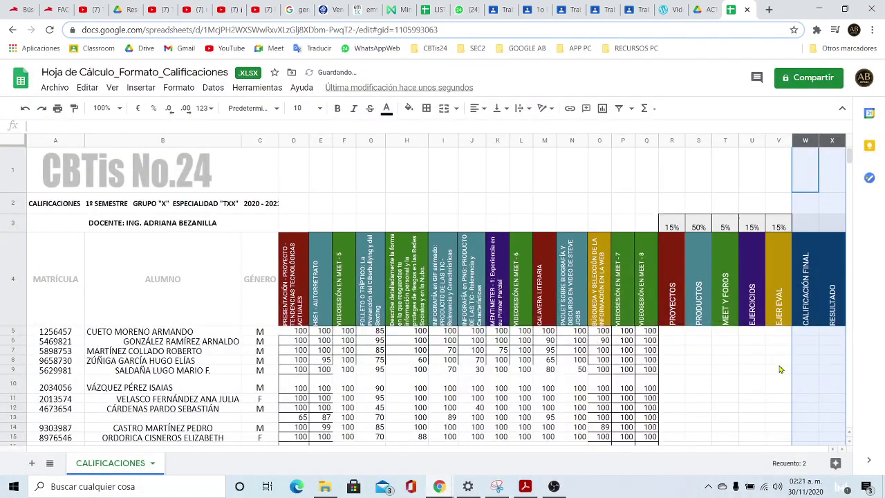
pyautogui.click(780, 360)
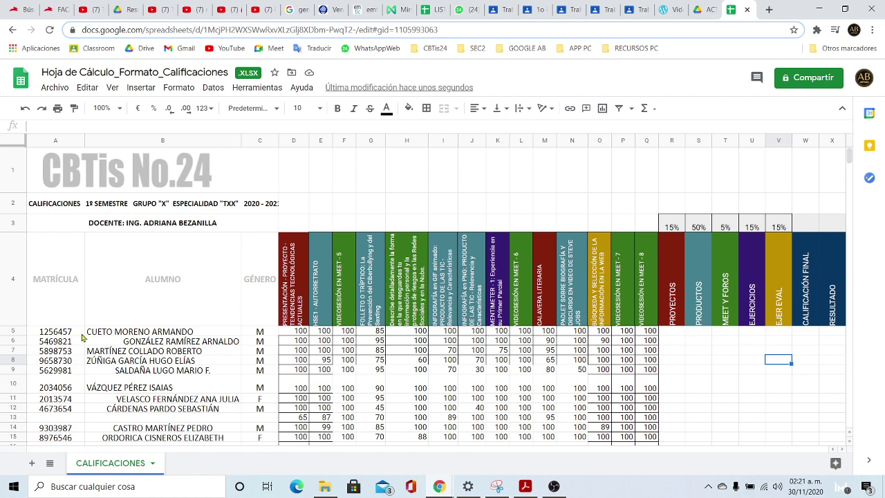
pyautogui.scroll(-3, 55, 367)
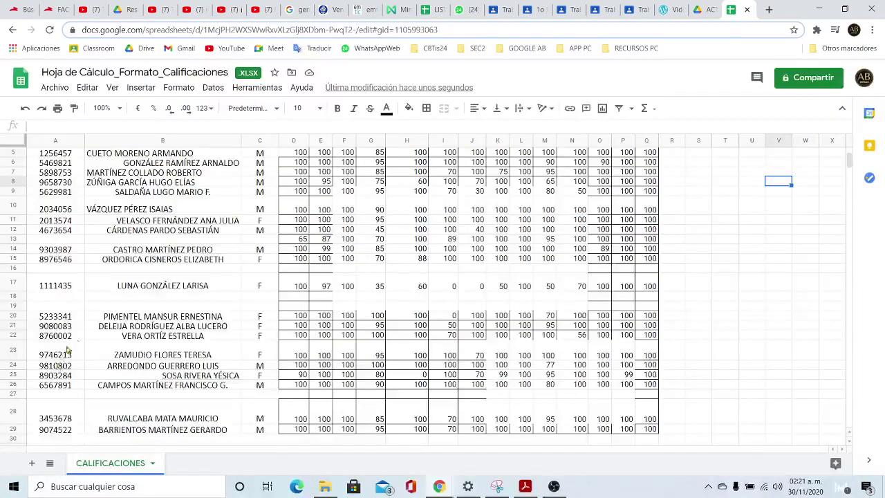
pyautogui.scroll(3, 130, 228)
pyautogui.scroll(-1, 132, 265)
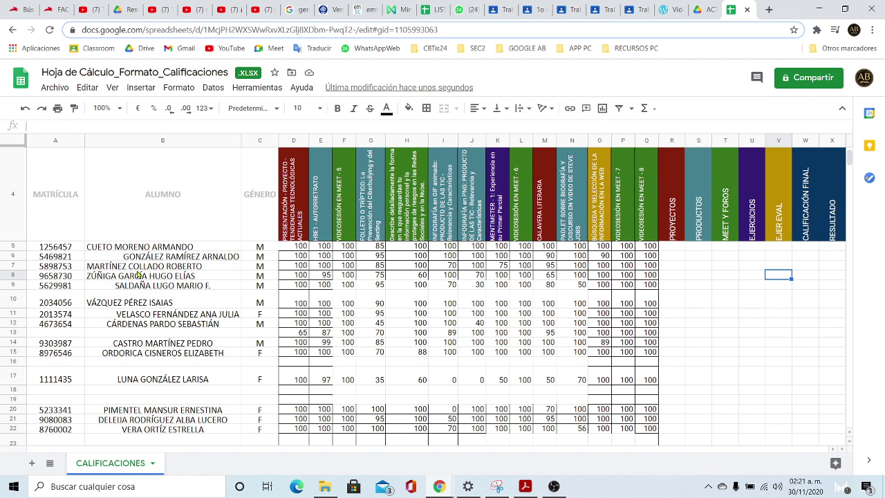
pyautogui.click(14, 249)
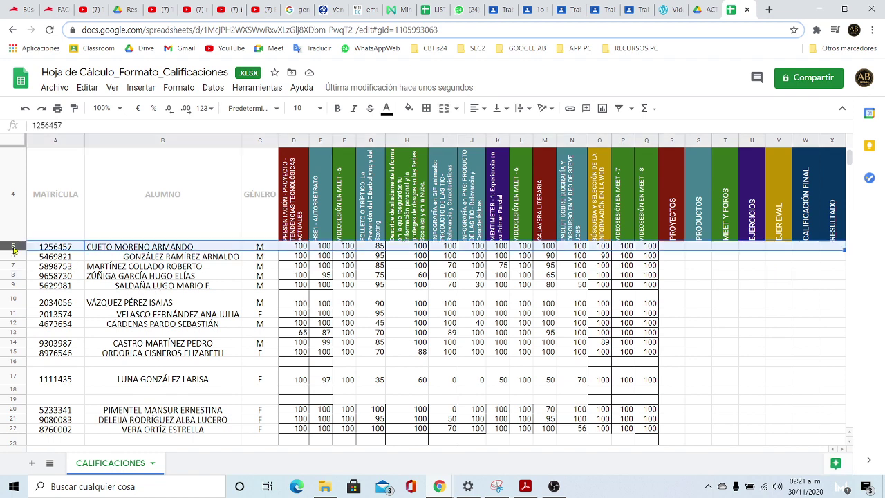
pyautogui.rightClick(14, 249)
pyautogui.click(70, 323)
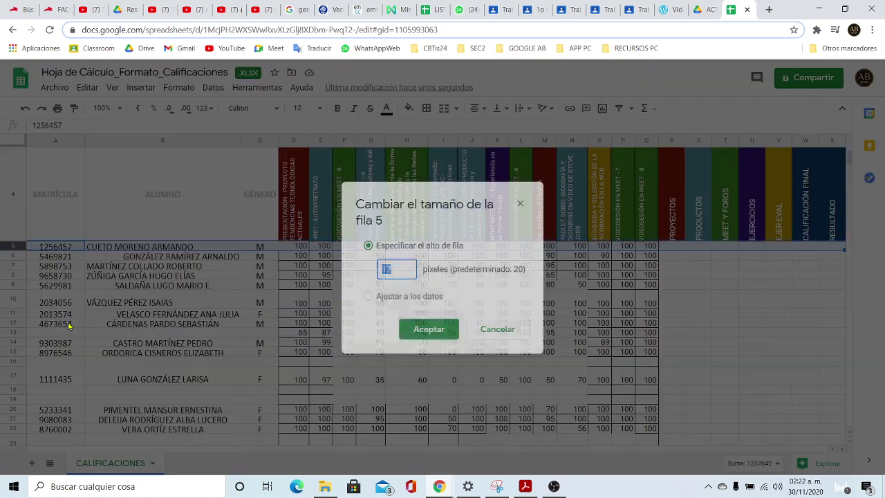
pyautogui.click(498, 330)
pyautogui.click(207, 298)
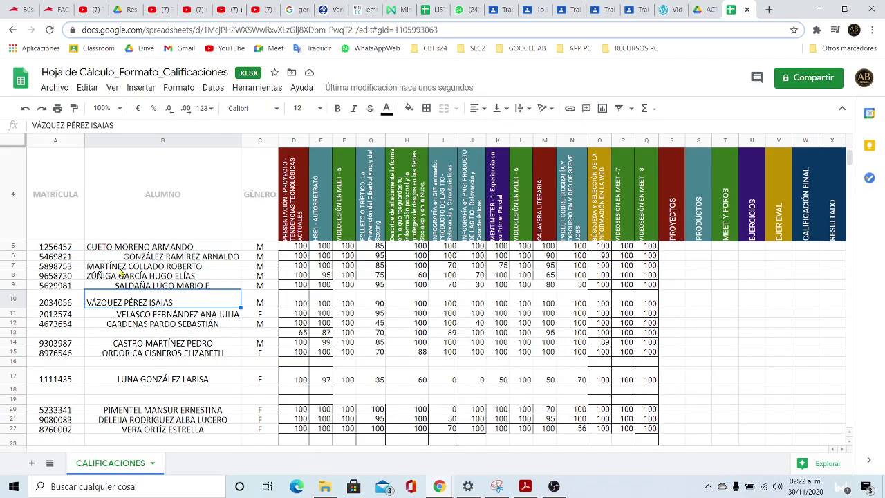
# - Set the font size of all the student rows, 5 through 29, to 10
pyautogui.click(14, 245)
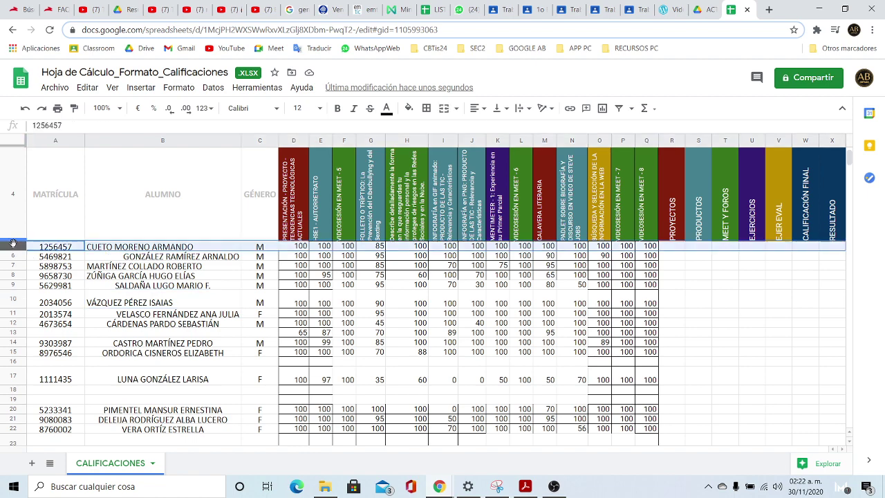
pyautogui.moveTo(16, 259); pyautogui.dragTo(36, 268)
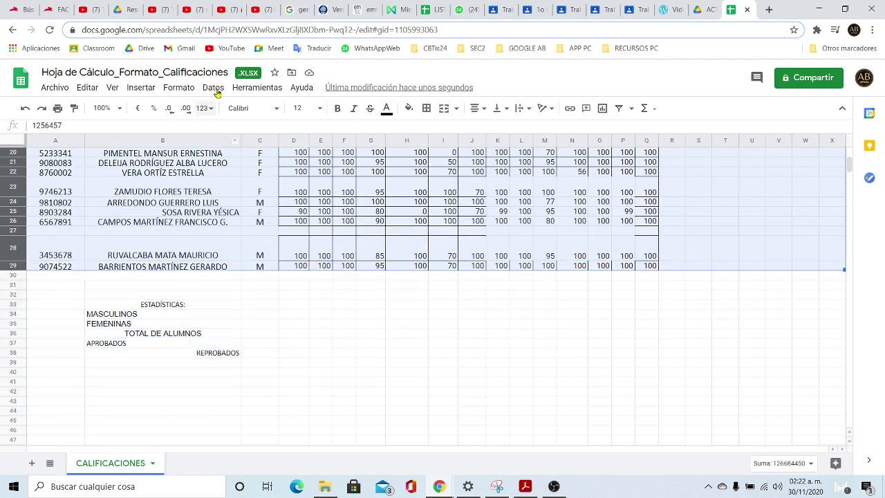
pyautogui.click(316, 108)
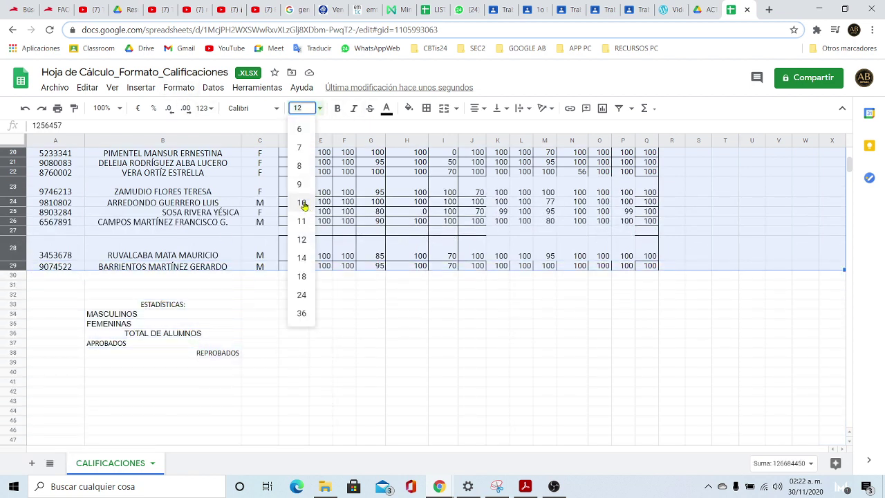
pyautogui.click(302, 203)
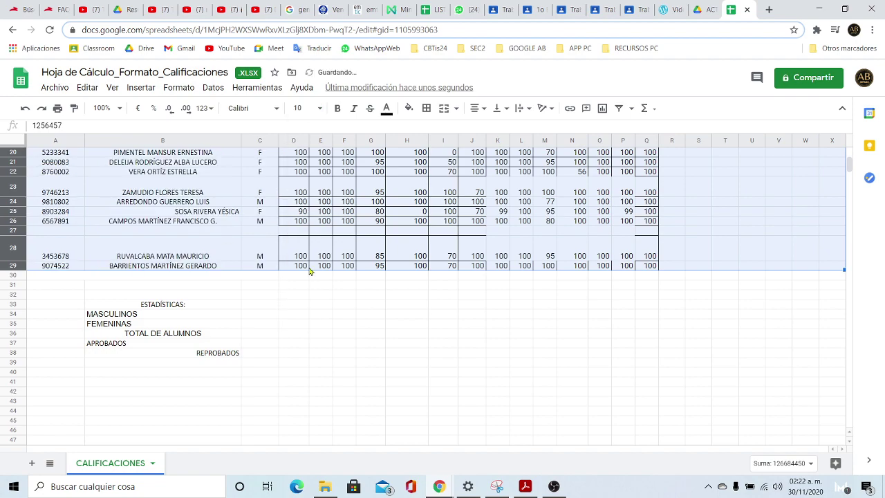
pyautogui.scroll(5, 284, 287)
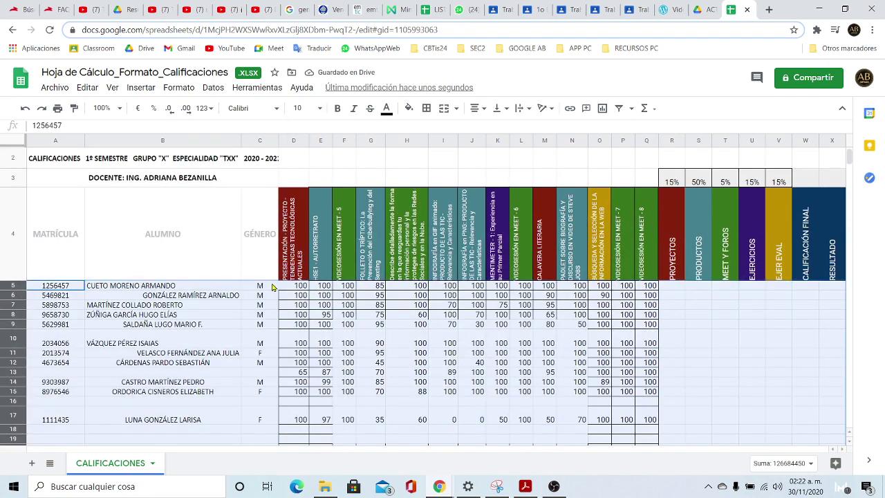
pyautogui.click(77, 304)
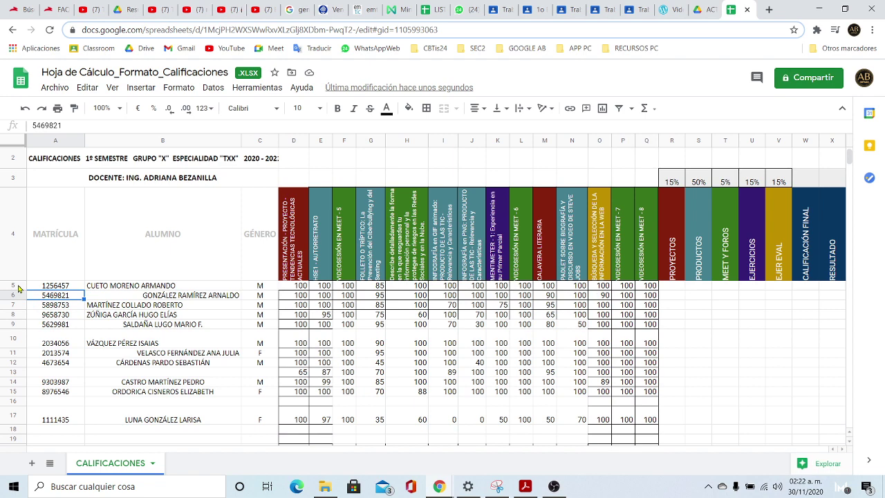
pyautogui.rightClick(19, 287)
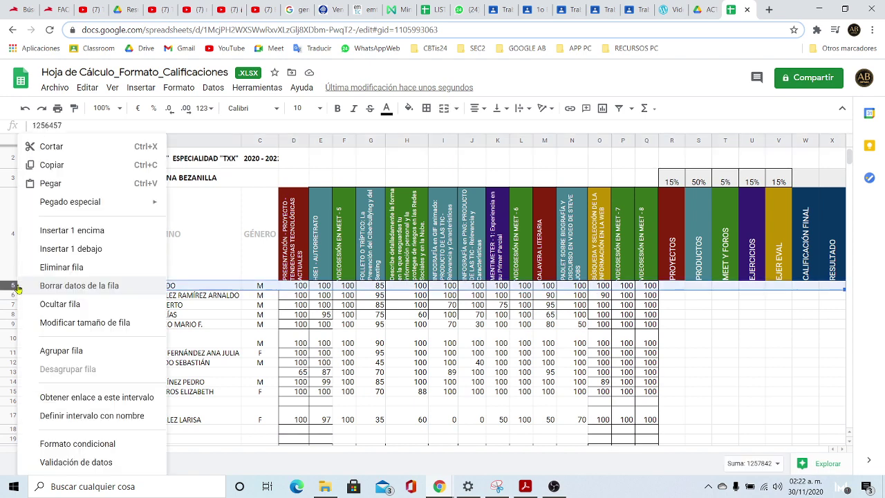
pyautogui.click(76, 323)
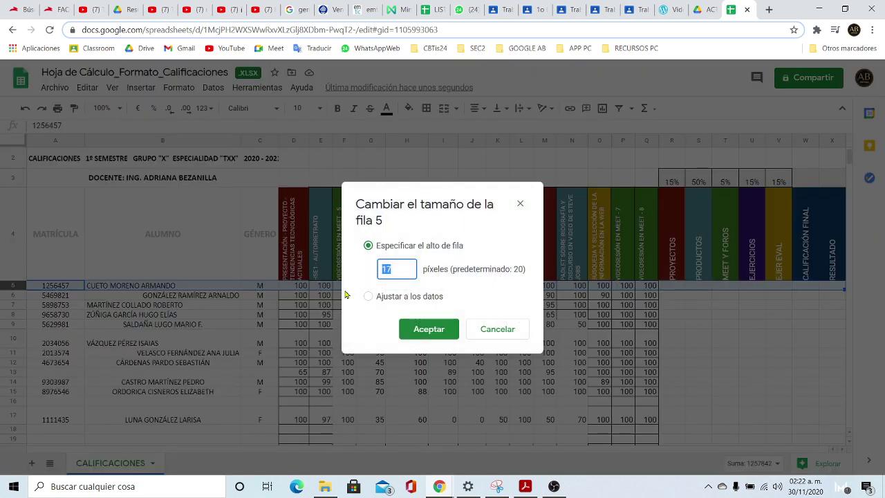
pyautogui.click(495, 331)
pyautogui.click(163, 338)
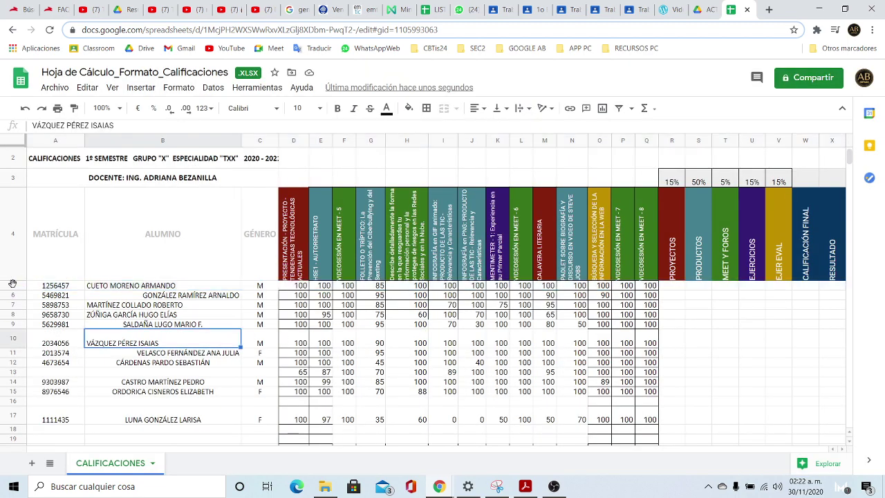
pyautogui.moveTo(12, 284); pyautogui.dragTo(12, 340)
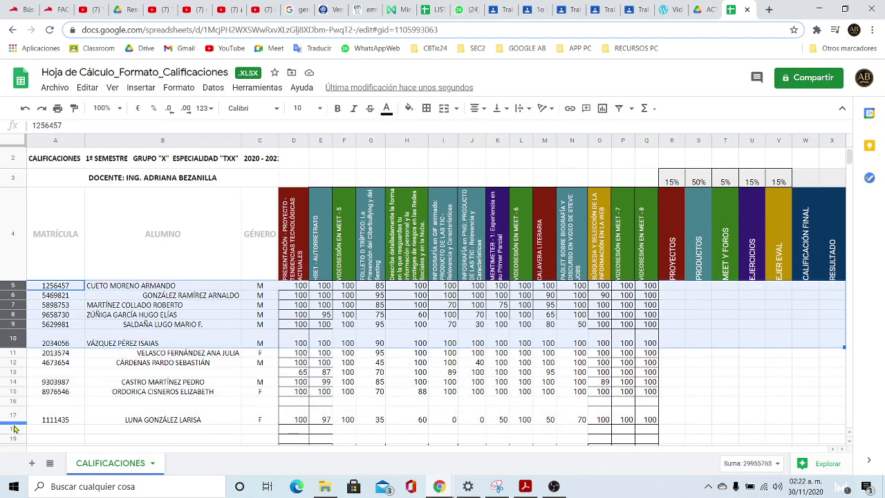
pyautogui.click(128, 393)
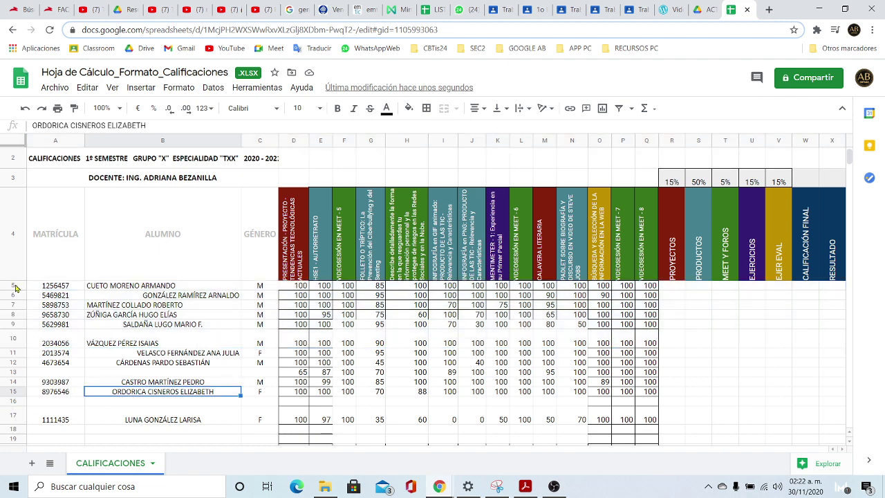
# - Set the height of the student rows 5 through 29 to a uniform 17 pixels
pyautogui.moveTo(15, 288); pyautogui.dragTo(24, 311)
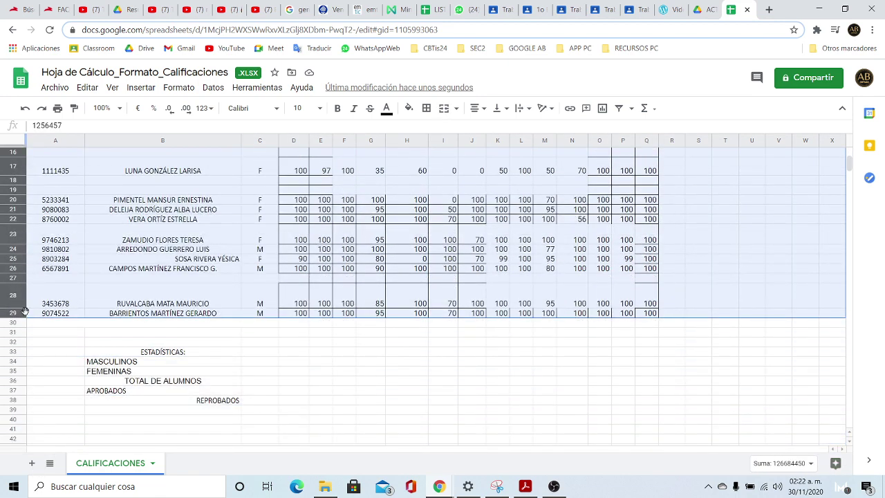
pyautogui.rightClick(11, 235)
pyautogui.click(47, 323)
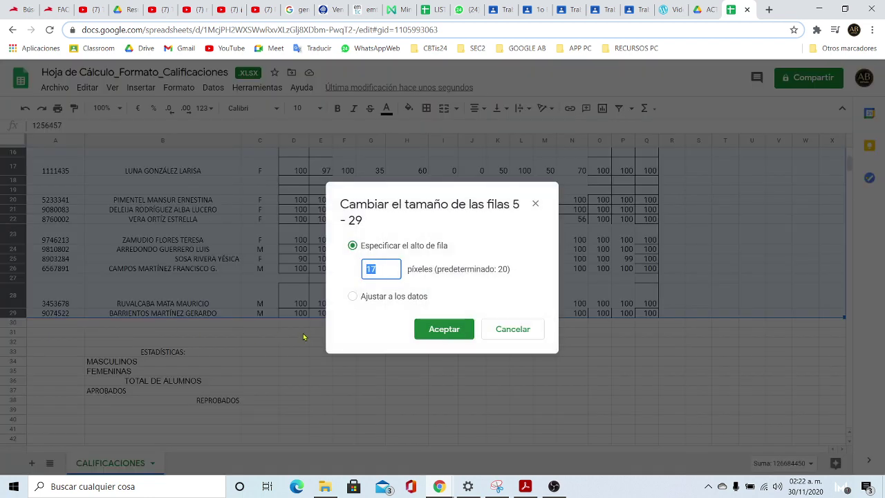
pyautogui.write('17')
pyautogui.click(444, 327)
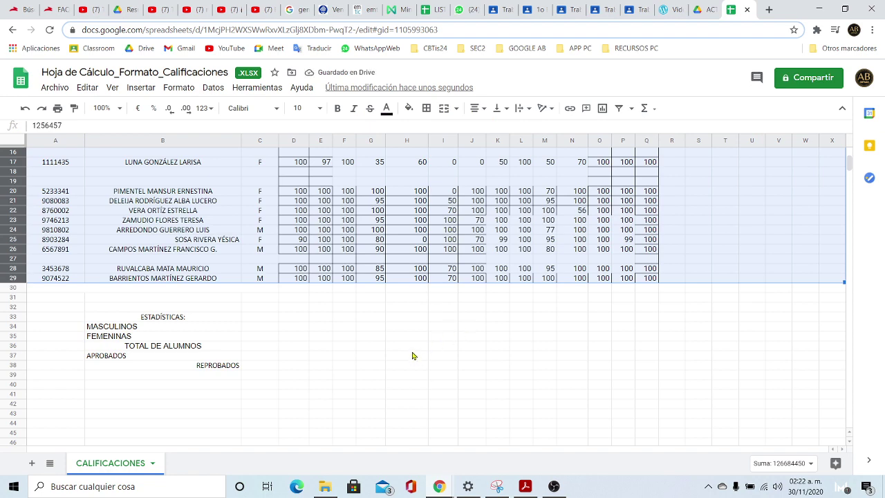
pyautogui.scroll(5, 385, 383)
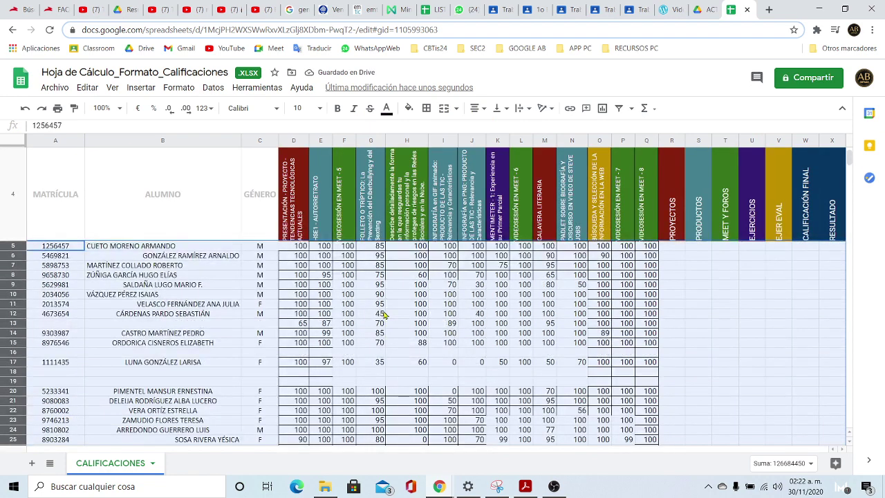
pyautogui.click(383, 309)
# - Delete the empty row 16 from the student list
pyautogui.scroll(-2, 230, 341)
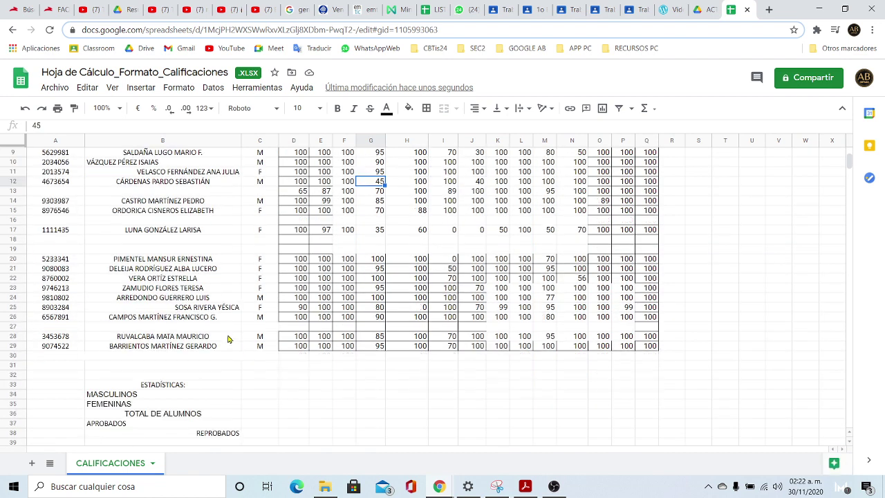
pyautogui.click(13, 221)
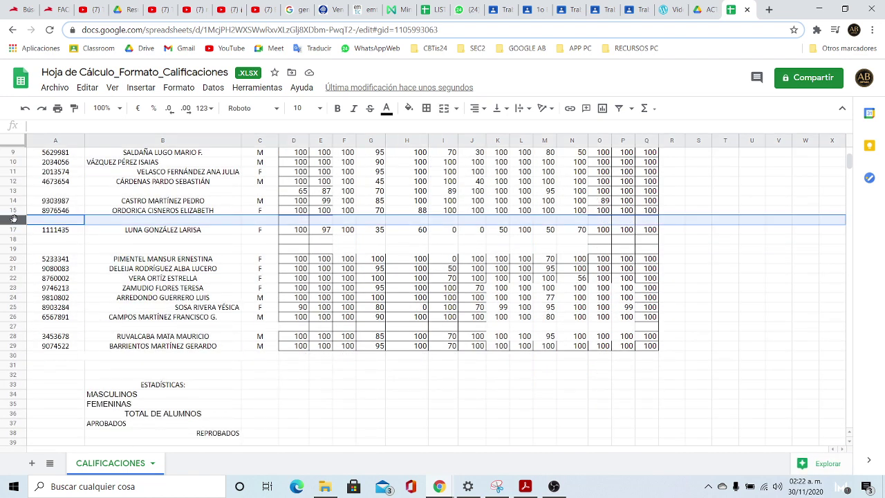
pyautogui.rightClick(14, 221)
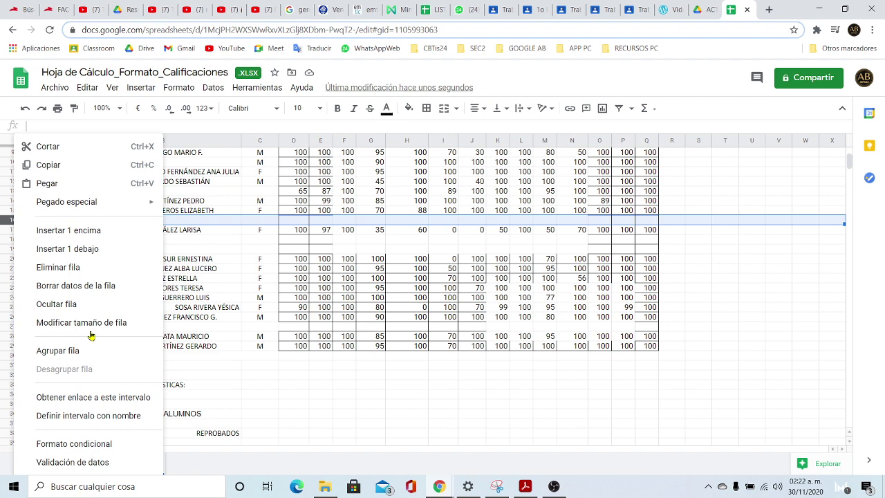
pyautogui.click(73, 267)
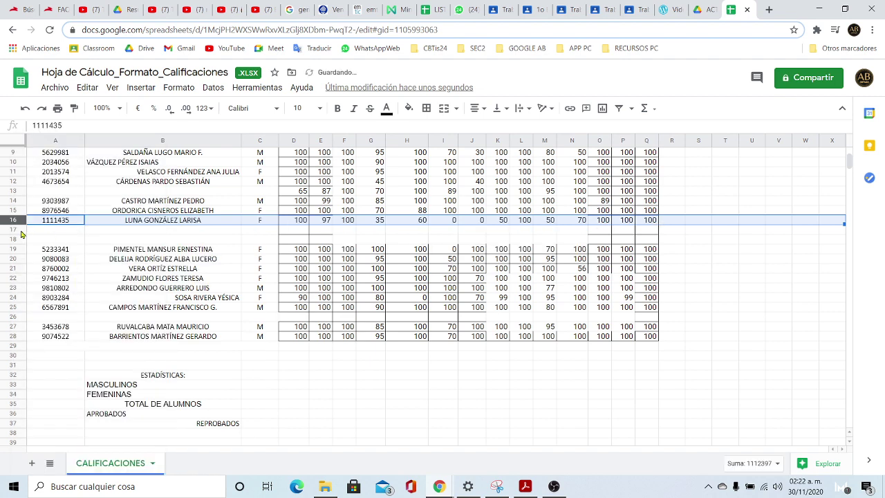
# - Delete the two empty rows 17 and 18 together, as well as the remaining empty row 24 near the end of the list
pyautogui.moveTo(14, 230); pyautogui.dragTo(15, 241)
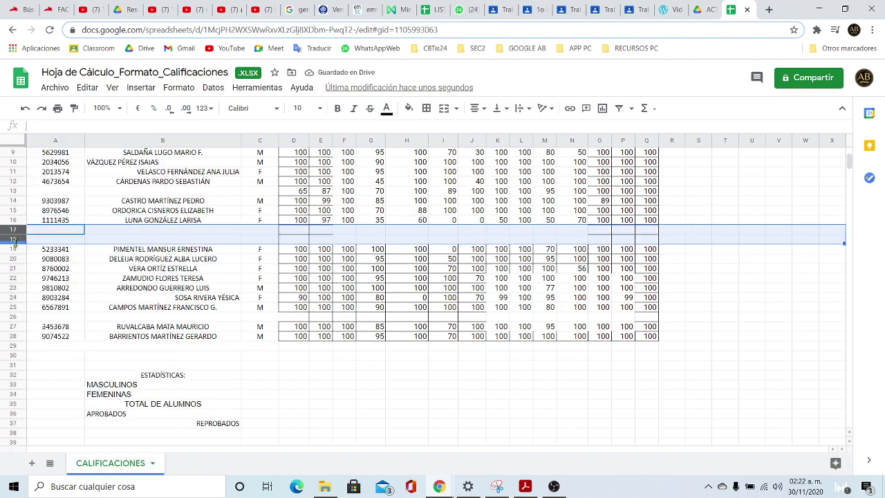
pyautogui.rightClick(13, 238)
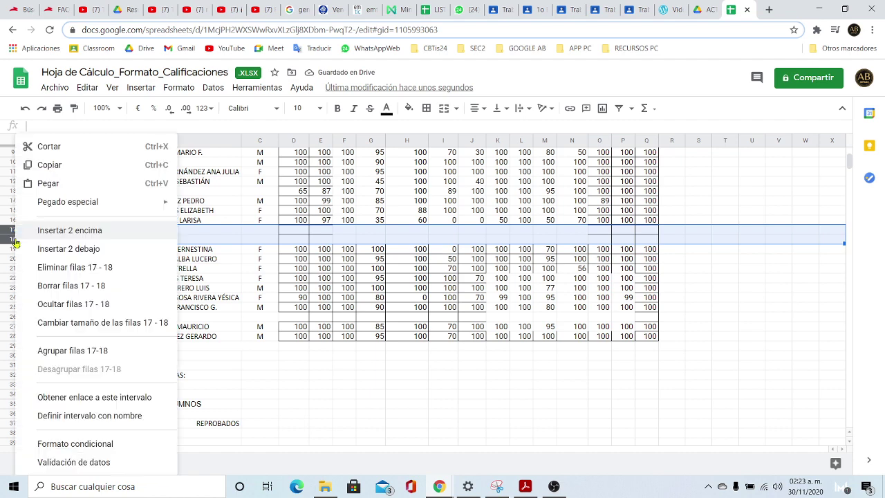
pyautogui.click(72, 268)
pyautogui.rightClick(17, 301)
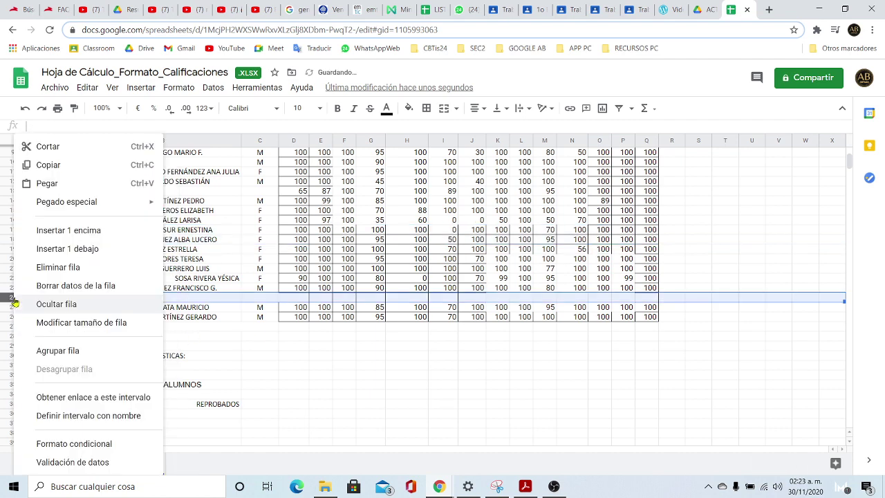
pyautogui.click(72, 271)
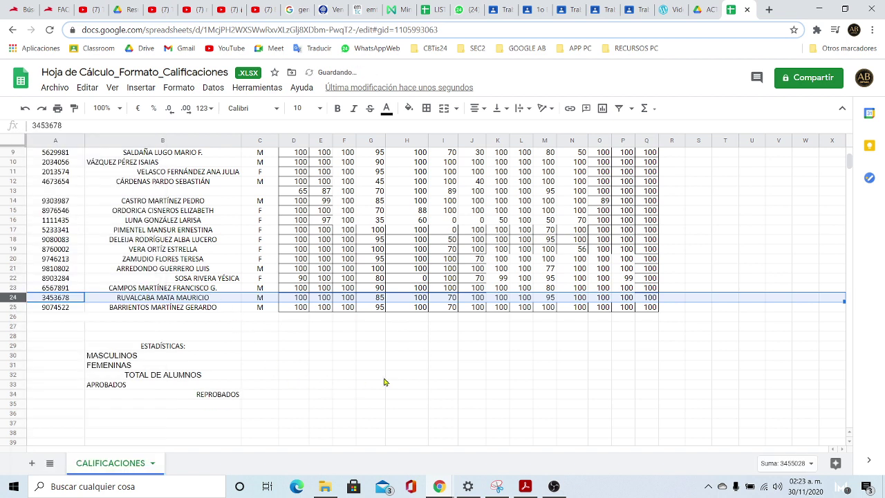
pyautogui.click(387, 378)
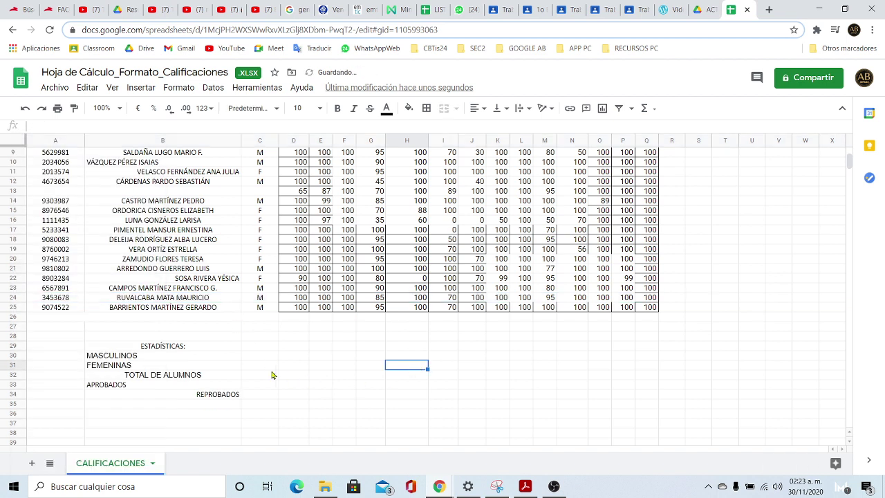
pyautogui.click(316, 389)
# - Delete row 13, which holds grades but has no MATRÍCULA or ALUMNO entry
pyautogui.scroll(3, 414, 349)
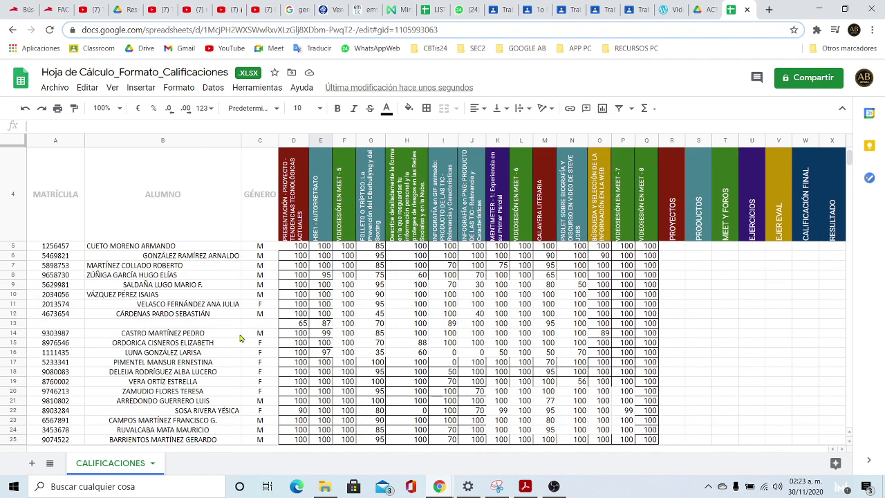
pyautogui.scroll(-2, 150, 334)
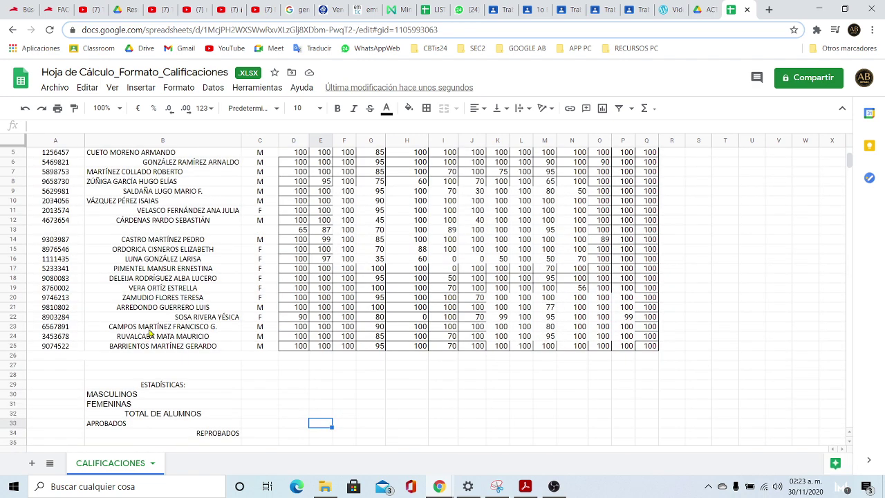
pyautogui.rightClick(16, 233)
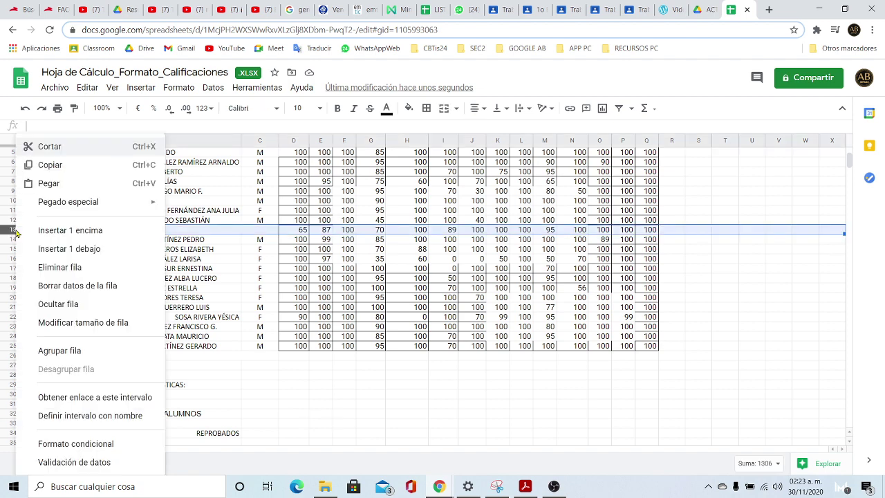
pyautogui.click(59, 268)
pyautogui.scroll(1, 400, 390)
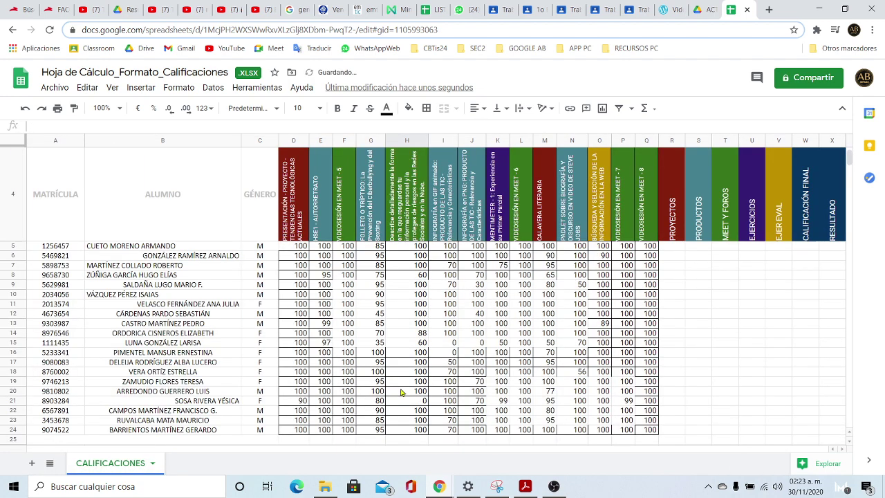
# - Left-align the student names in rows 5 through 24 and narrow the ALUMNO column to fit them
pyautogui.scroll(-1, 120, 329)
pyautogui.scroll(1, 157, 321)
pyautogui.moveTo(132, 250); pyautogui.dragTo(150, 434)
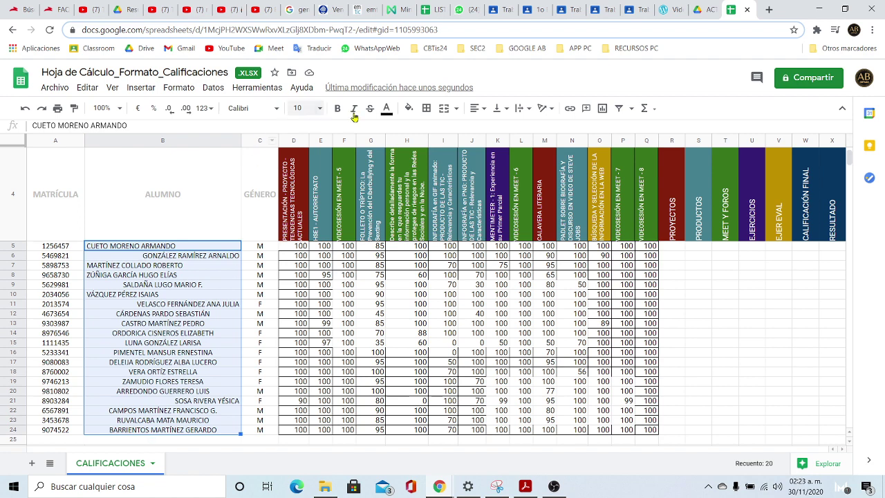
pyautogui.click(474, 111)
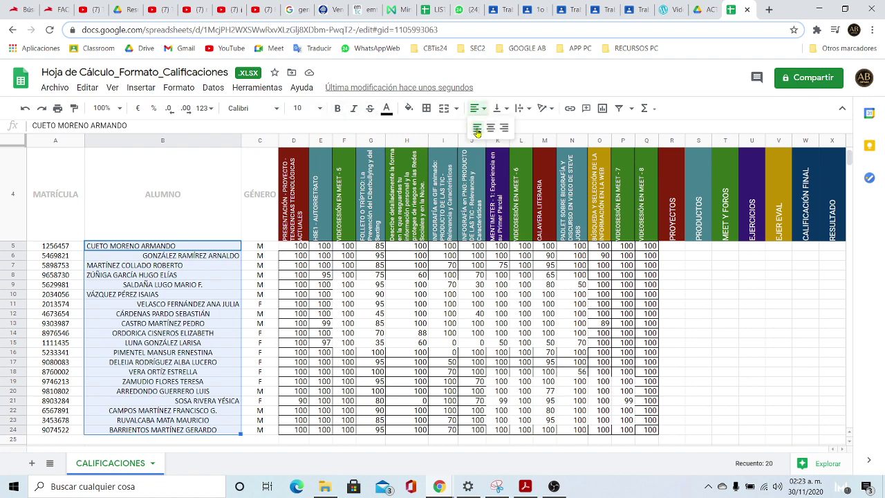
pyautogui.click(477, 128)
pyautogui.click(167, 316)
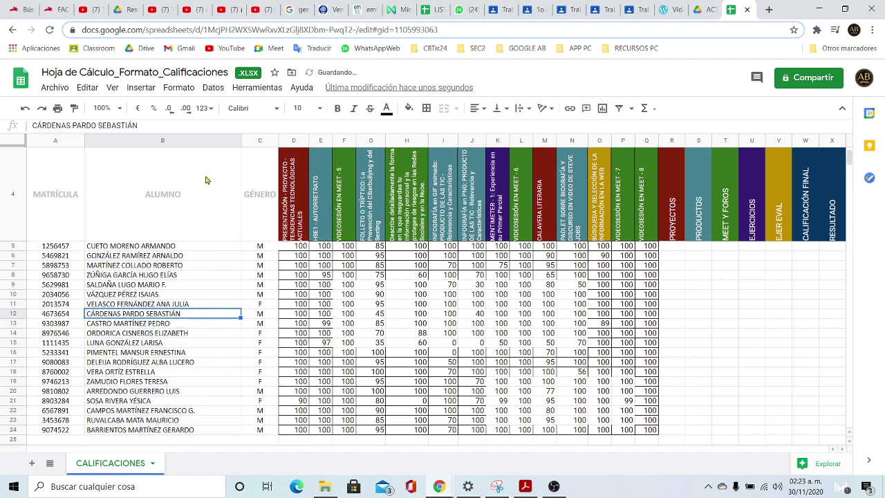
pyautogui.moveTo(241, 140); pyautogui.dragTo(217, 159)
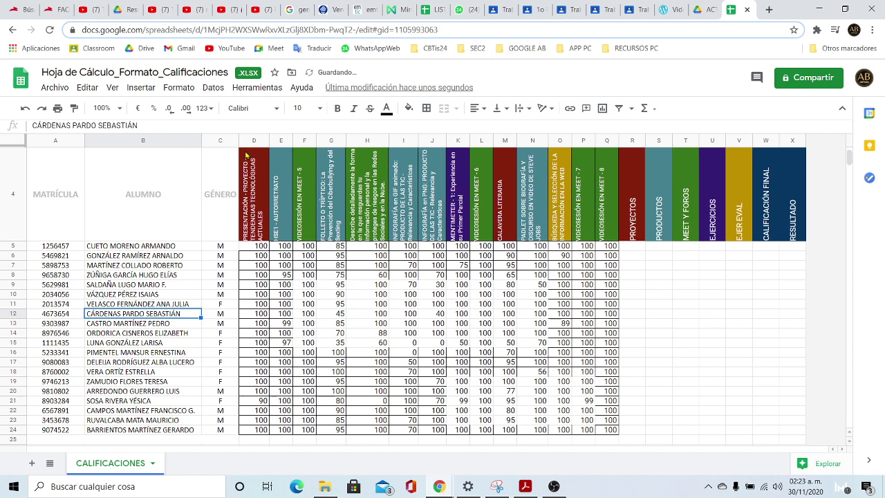
# - Rotate the GÉNERO heading upward and narrow its column
pyautogui.click(218, 194)
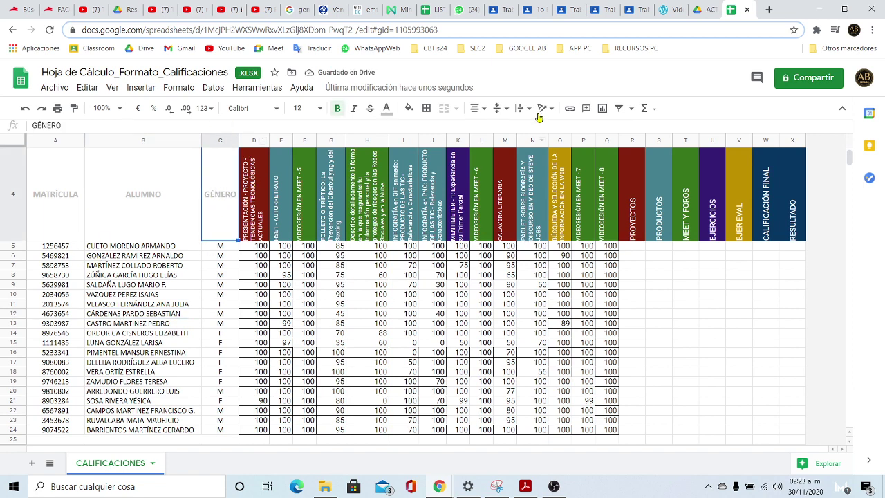
pyautogui.click(548, 111)
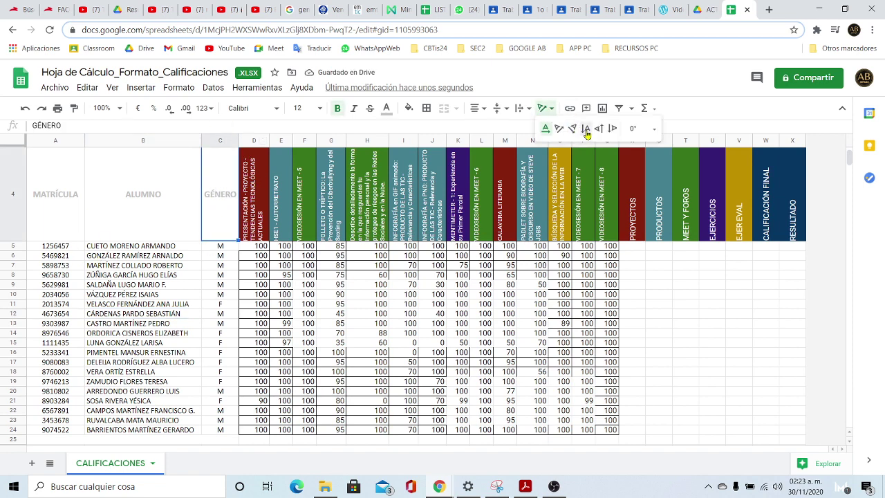
pyautogui.click(601, 131)
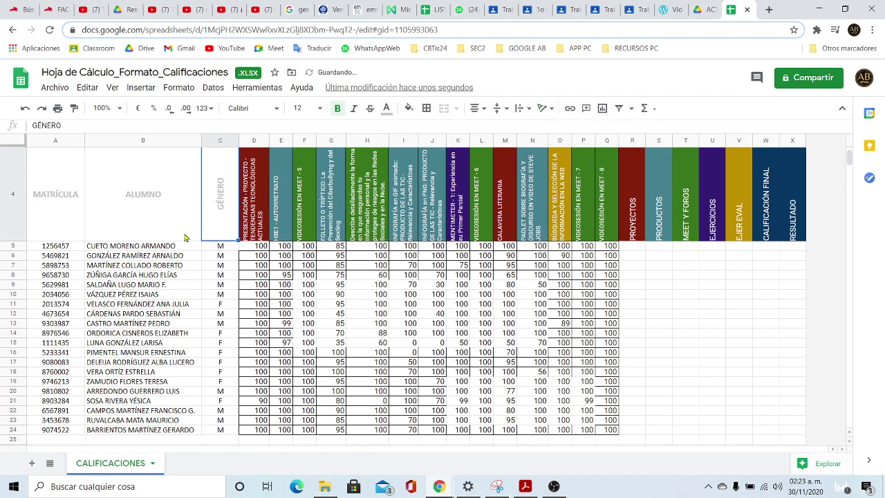
pyautogui.click(175, 181)
pyautogui.moveTo(231, 141); pyautogui.dragTo(220, 144)
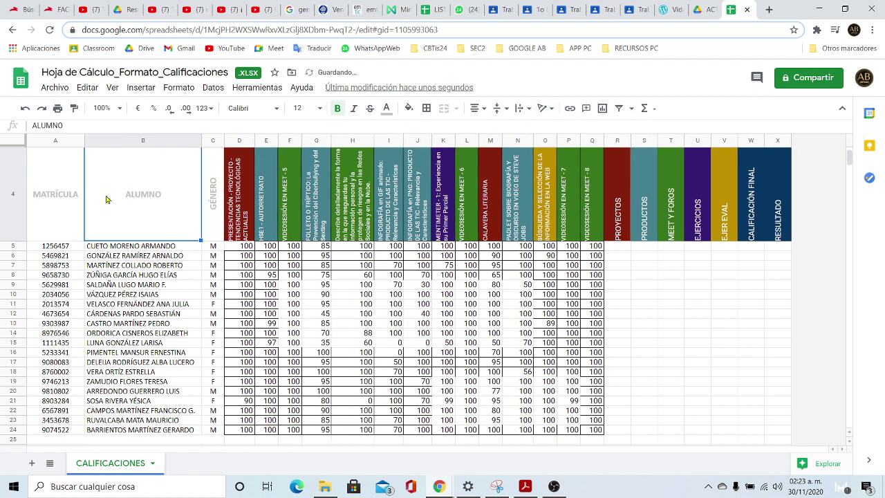
# - Try to auto-fit the width of the MATRÍCULA column
pyautogui.rightClick(79, 141)
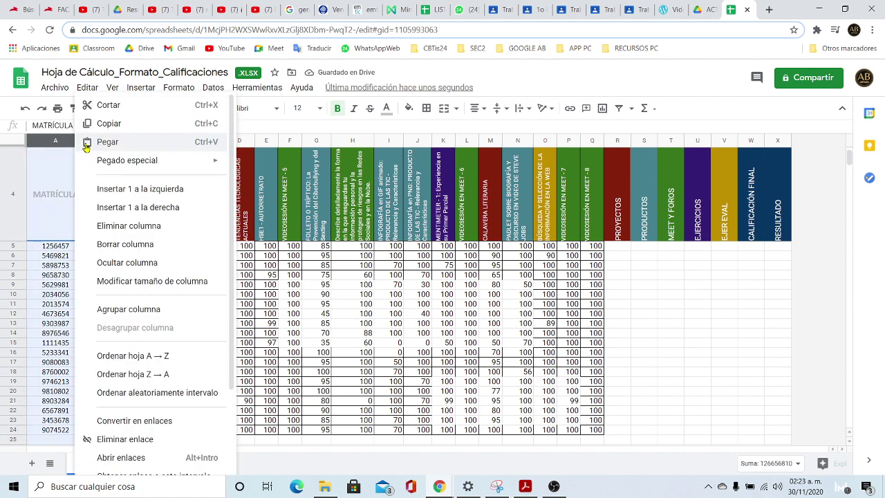
pyautogui.click(43, 173)
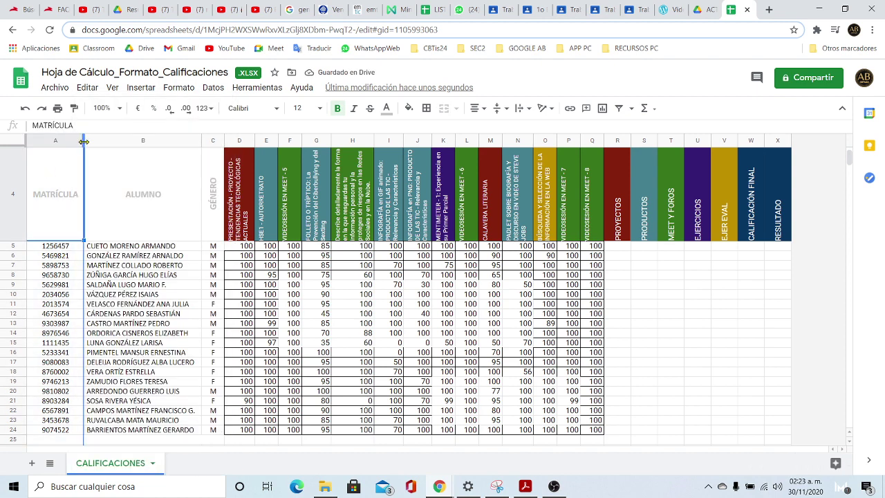
pyautogui.doubleClick(83, 141)
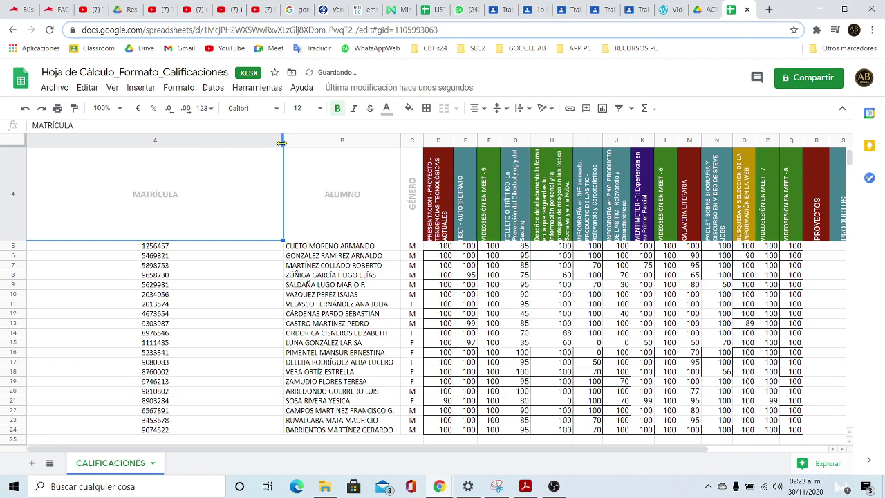
# - Narrow the MATRÍCULA column to just fit its numbers and rotate its heading upward
pyautogui.moveTo(285, 143); pyautogui.dragTo(73, 144)
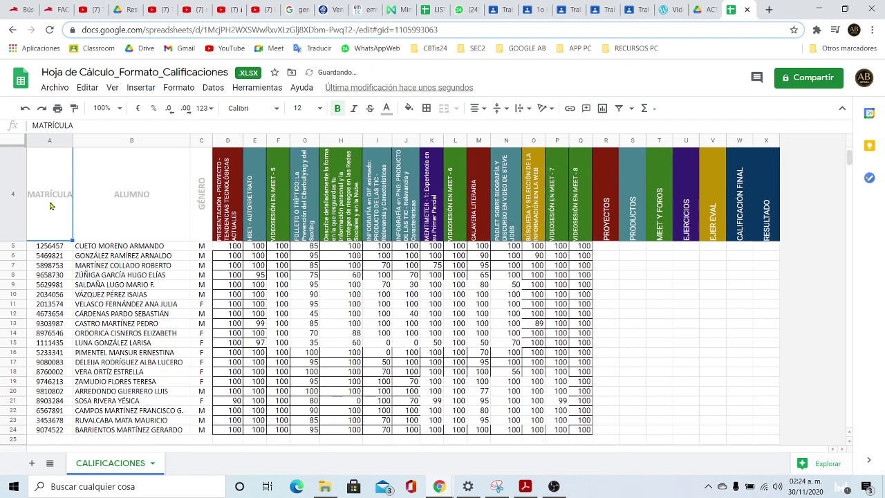
pyautogui.click(543, 107)
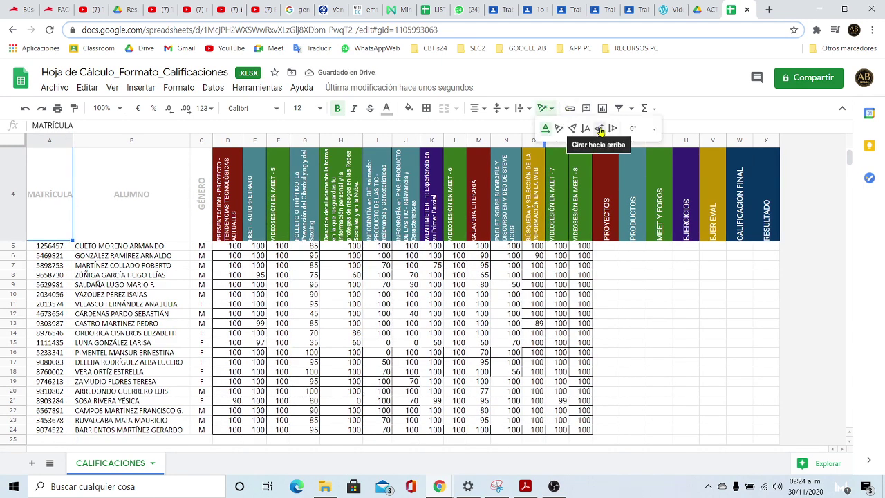
pyautogui.click(599, 128)
pyautogui.click(104, 176)
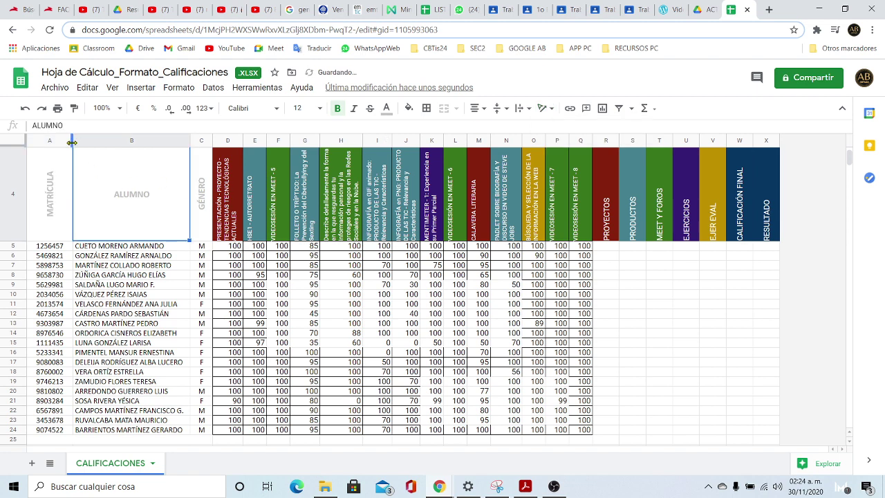
pyautogui.moveTo(72, 143); pyautogui.dragTo(62, 143)
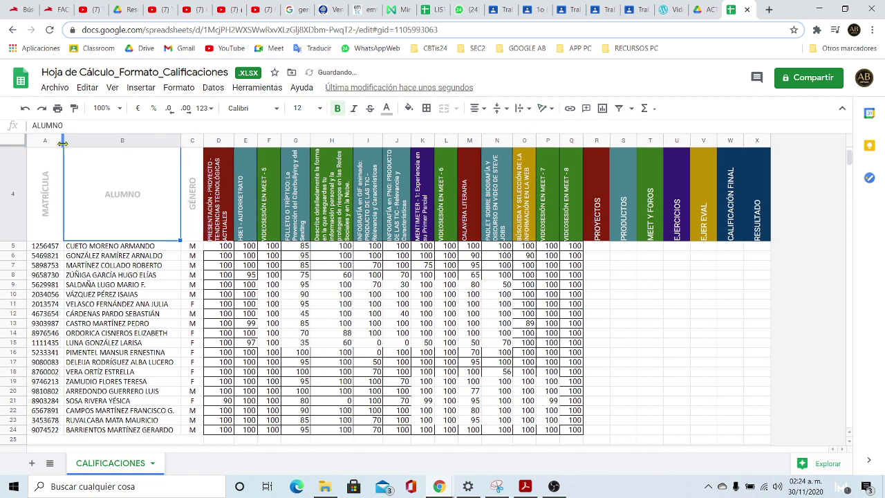
pyautogui.click(139, 282)
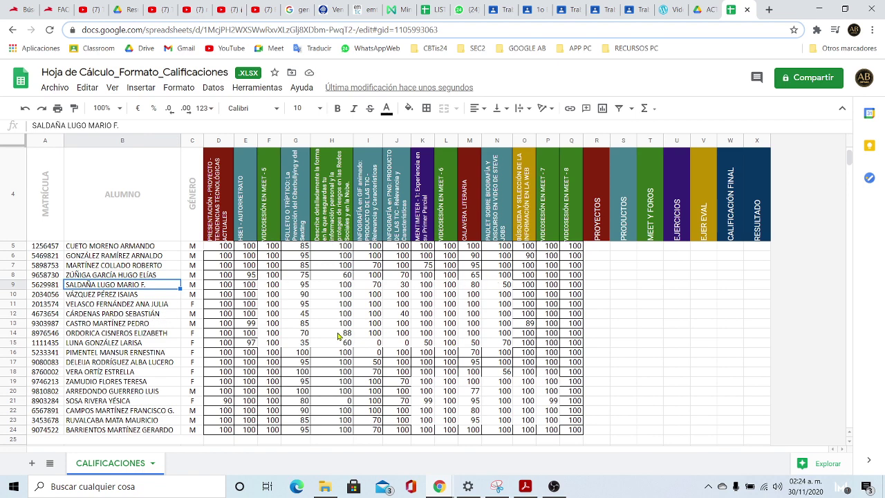
# - Apply dark blue borders to every cell of the grades table, from the MATRÍCULA heading through RESULTADO in row 24
pyautogui.scroll(2, 339, 336)
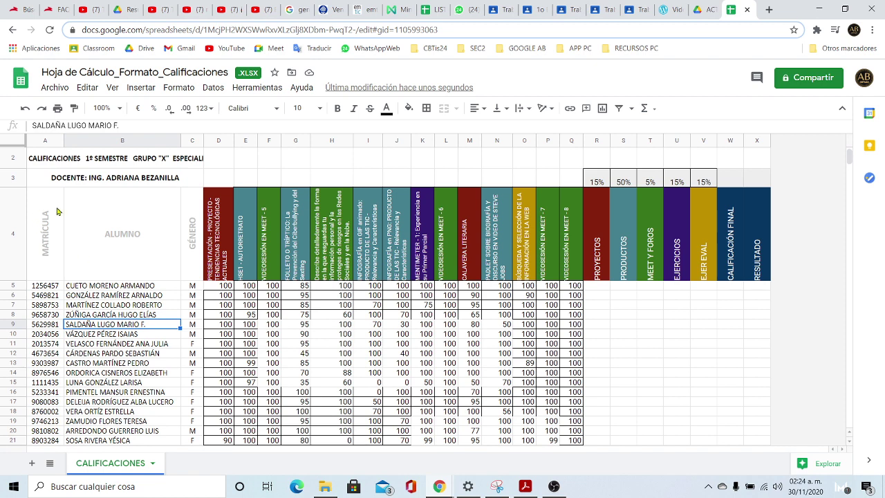
pyautogui.moveTo(40, 222); pyautogui.dragTo(706, 256)
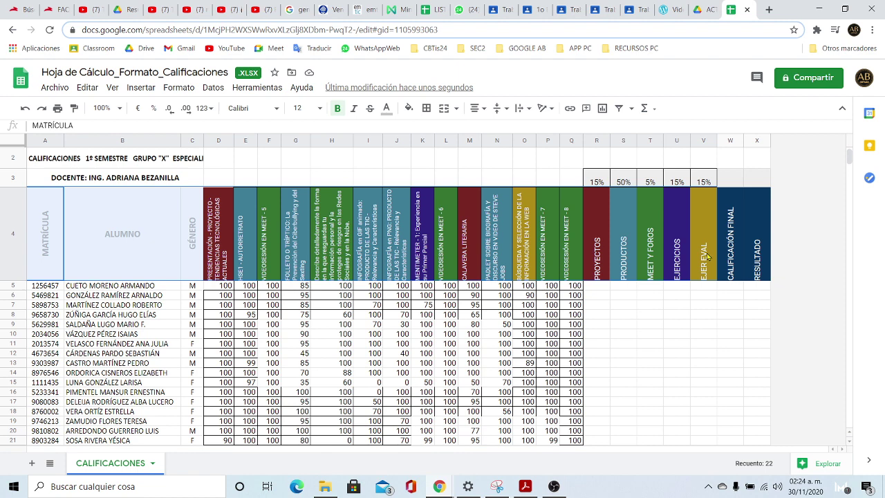
pyautogui.moveTo(707, 255); pyautogui.dragTo(767, 339)
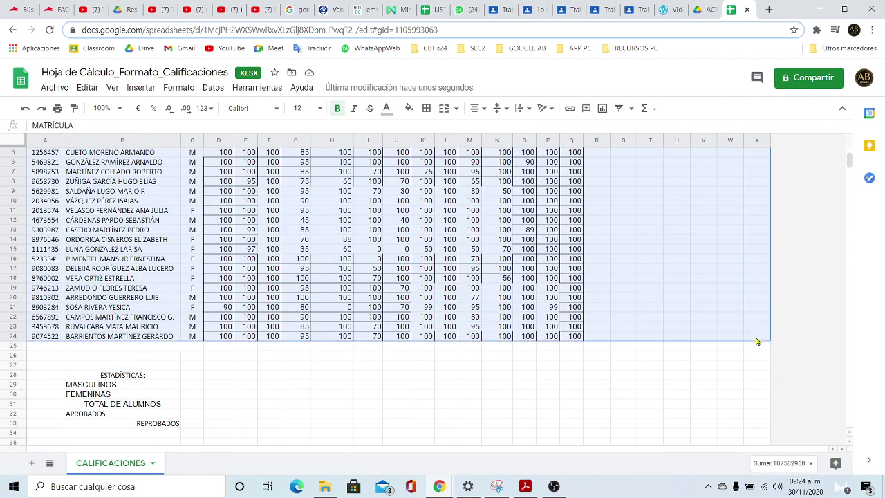
pyautogui.click(429, 110)
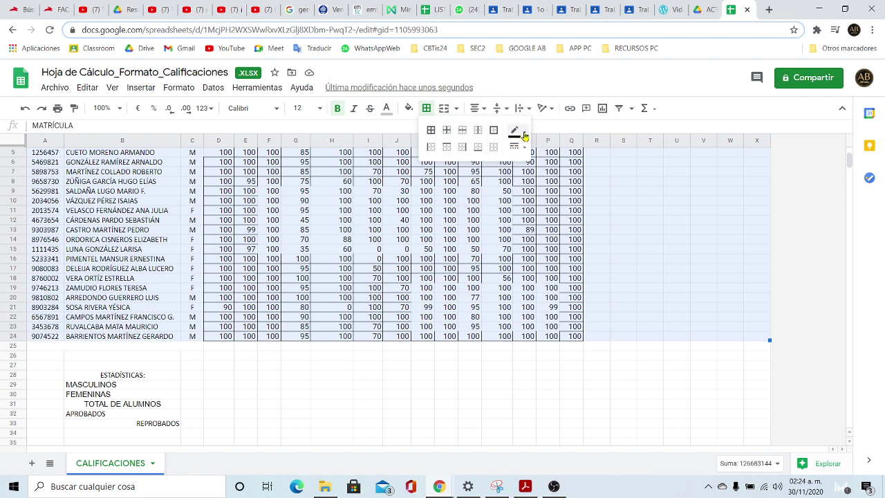
pyautogui.click(525, 136)
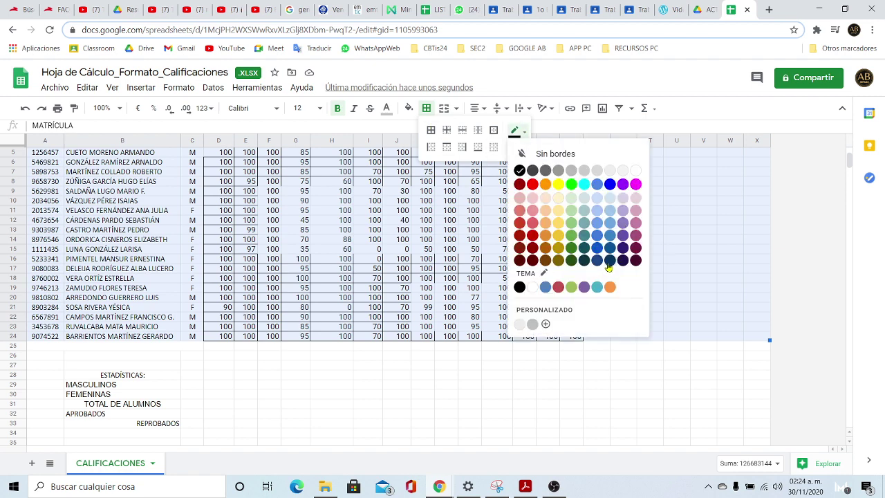
pyautogui.click(597, 261)
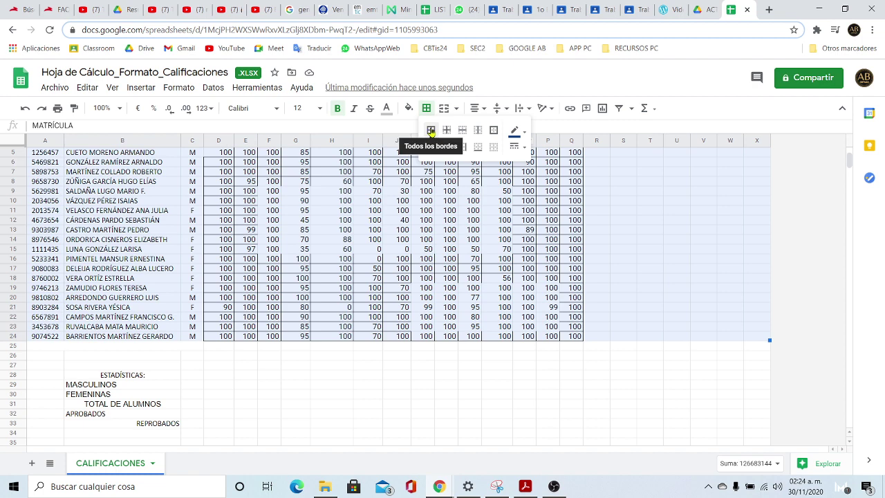
pyautogui.click(431, 131)
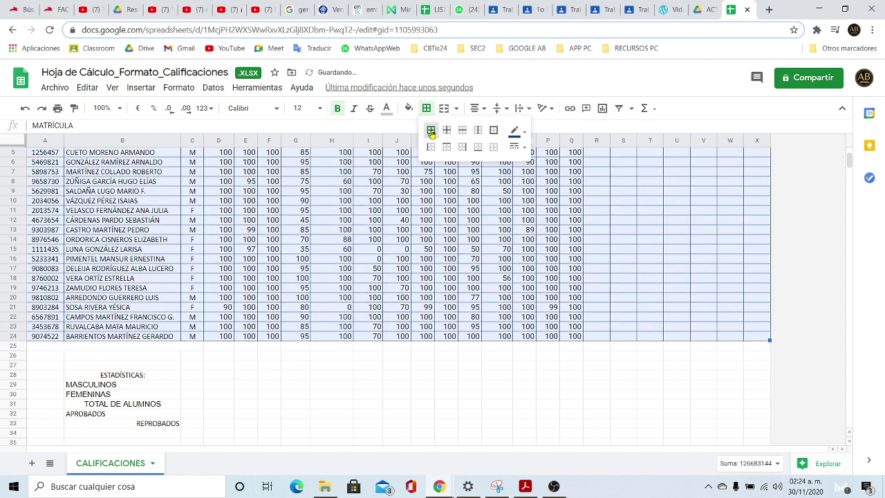
# - Recolour all the borders of the grades table to a lighter cornflower blue
pyautogui.click(515, 131)
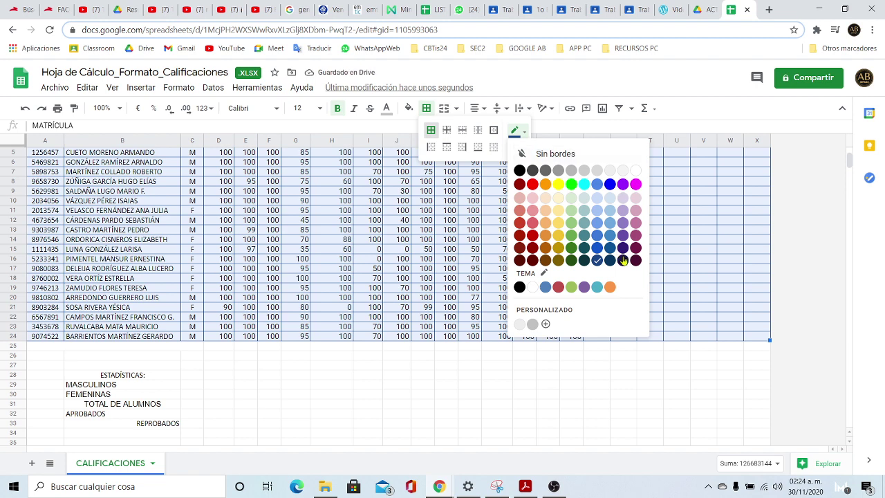
pyautogui.click(596, 185)
pyautogui.click(431, 130)
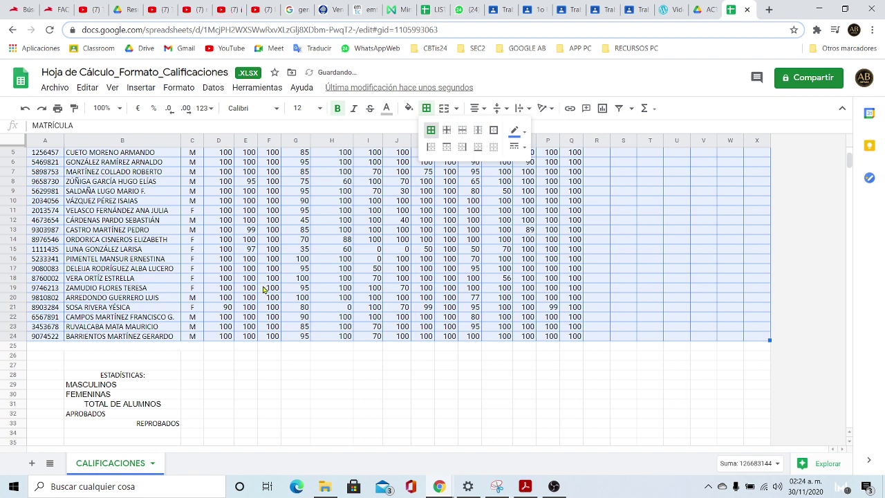
pyautogui.scroll(3, 263, 289)
pyautogui.click(276, 374)
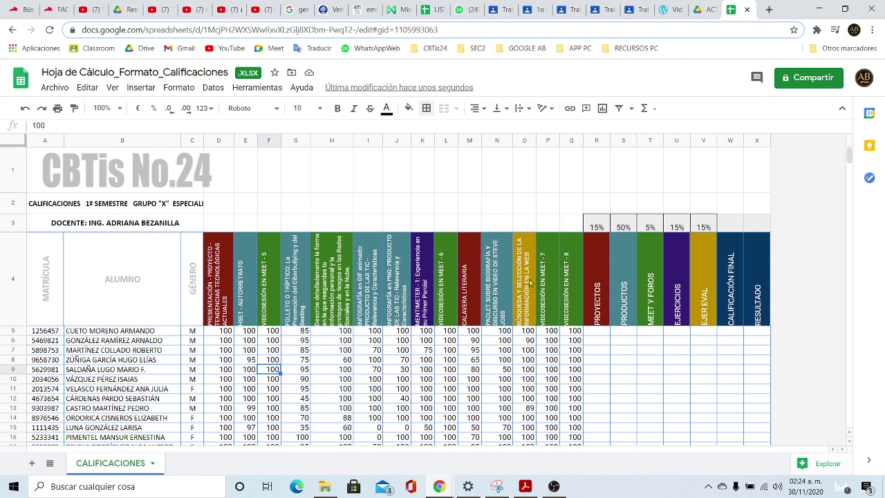
# - Clear the grey fill from cells W3 and X3 above CALIFICACIÓN FINAL and RESULTADO
pyautogui.click(733, 206)
pyautogui.click(741, 226)
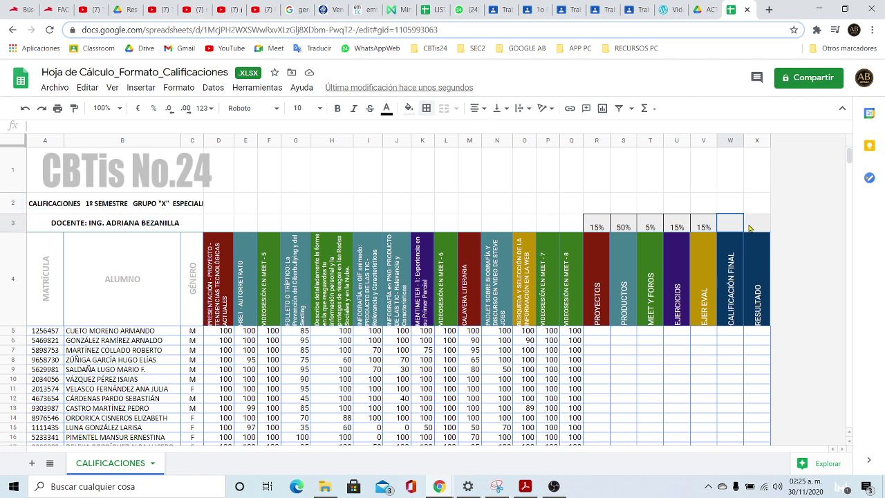
pyautogui.moveTo(749, 228); pyautogui.dragTo(754, 229)
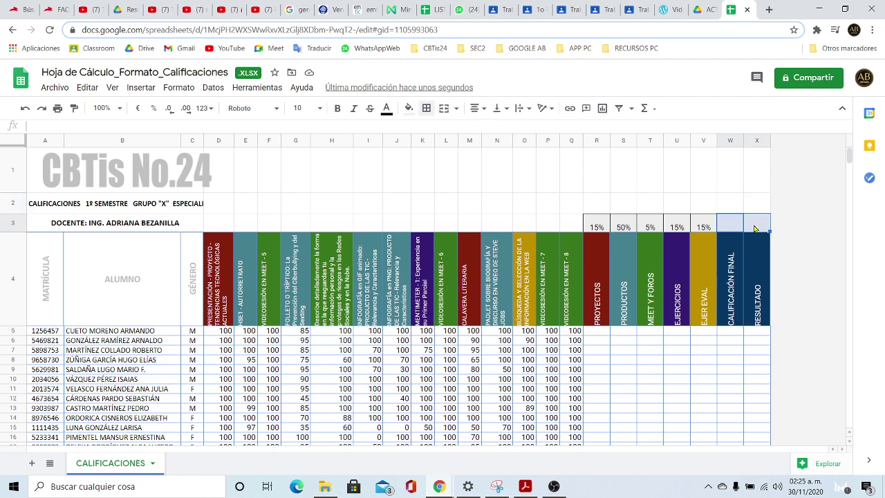
pyautogui.click(409, 109)
pyautogui.click(447, 132)
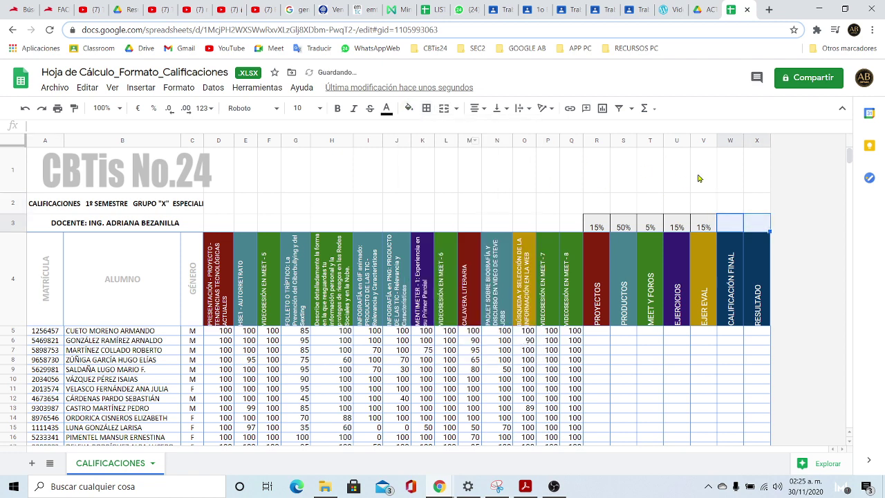
pyautogui.click(703, 173)
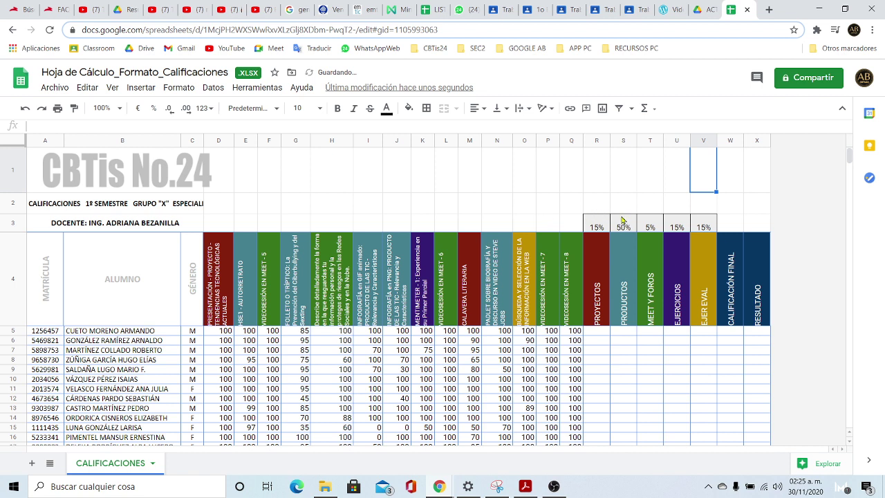
# - Check the percentage weights in row 3 above the PROYECTOS through EJER EVAL columns
pyautogui.click(601, 228)
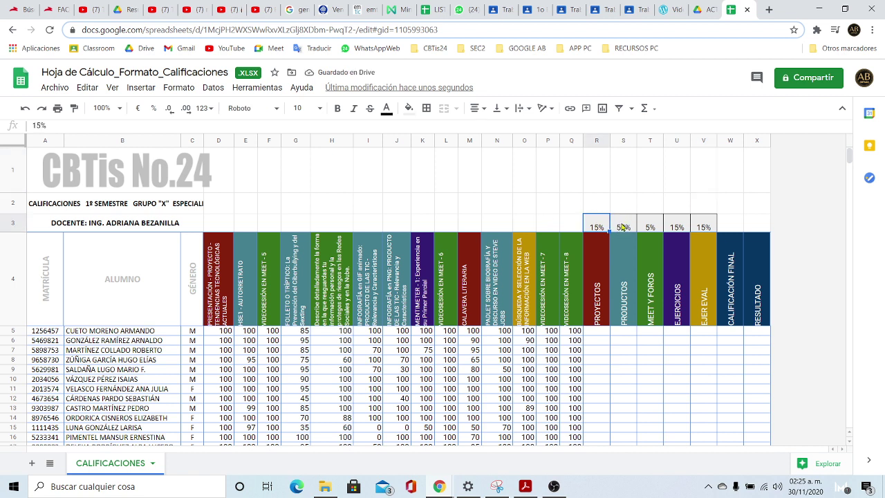
pyautogui.click(625, 228)
pyautogui.click(653, 229)
pyautogui.click(679, 229)
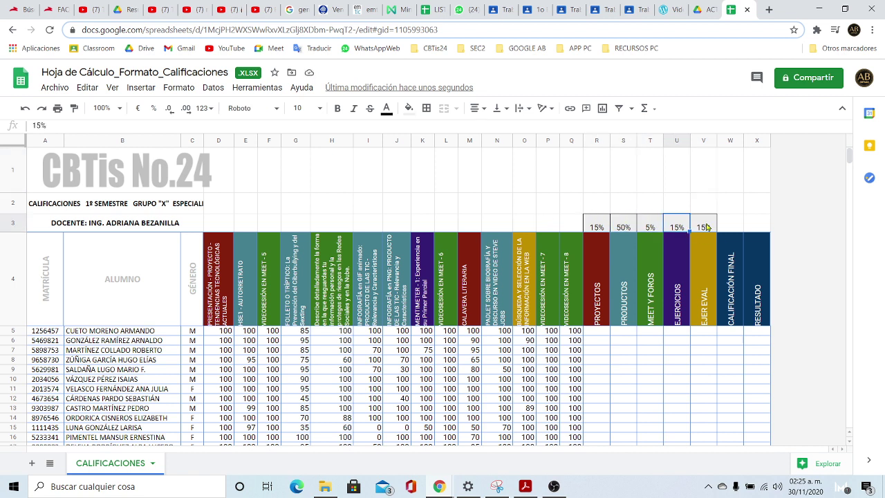
pyautogui.click(705, 228)
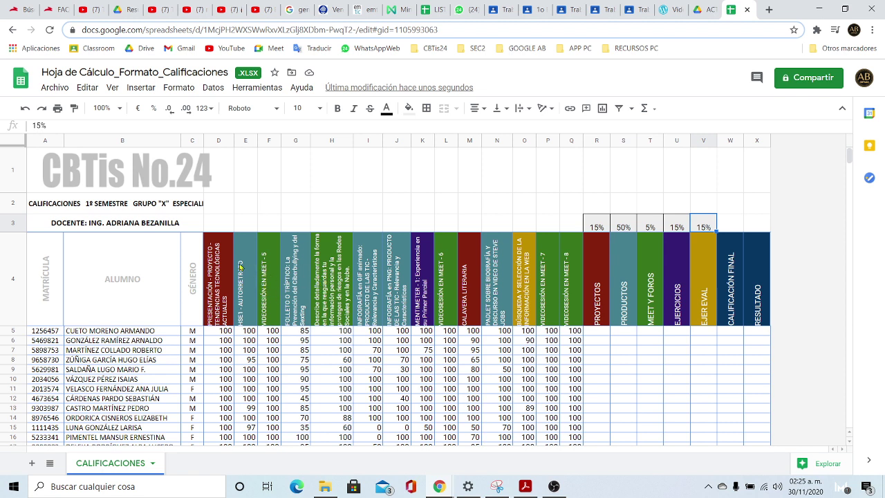
# - Apply a medium-thick black outer border around the activities block, from the PRESENTACIÓN heading in D4 through Q24
pyautogui.moveTo(217, 258); pyautogui.dragTo(565, 341)
pyautogui.scroll(3, 567, 329)
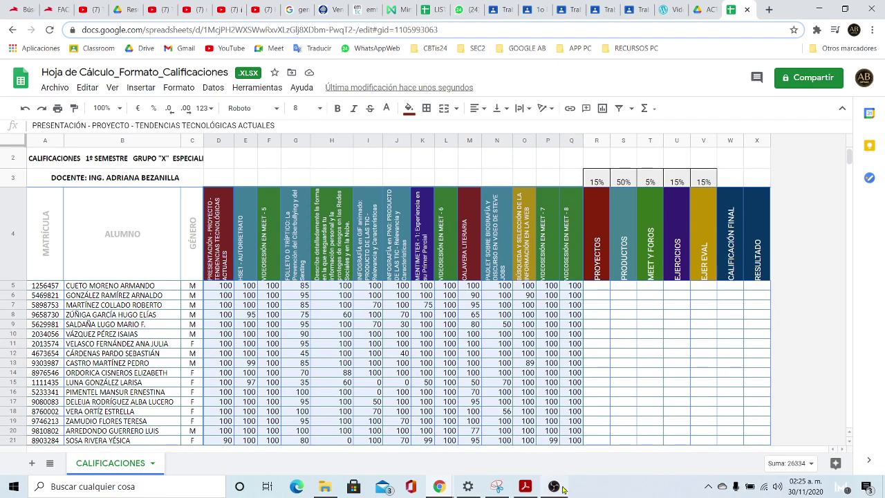
pyautogui.click(426, 110)
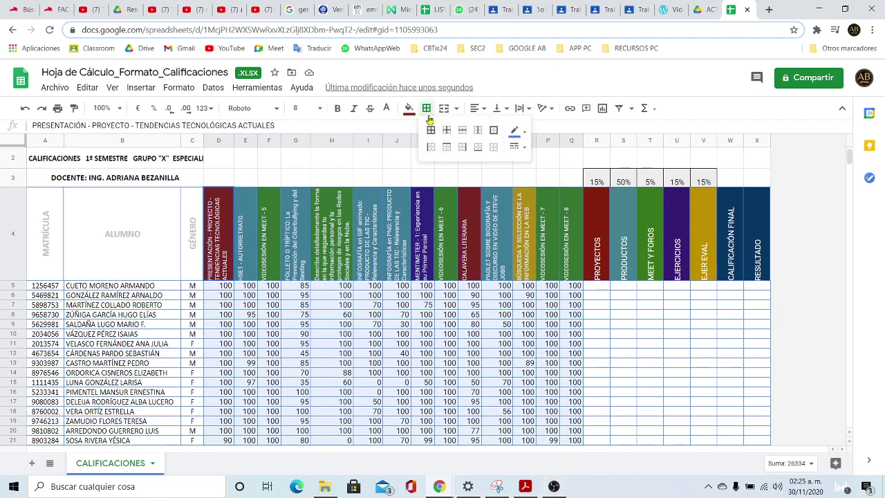
pyautogui.click(523, 149)
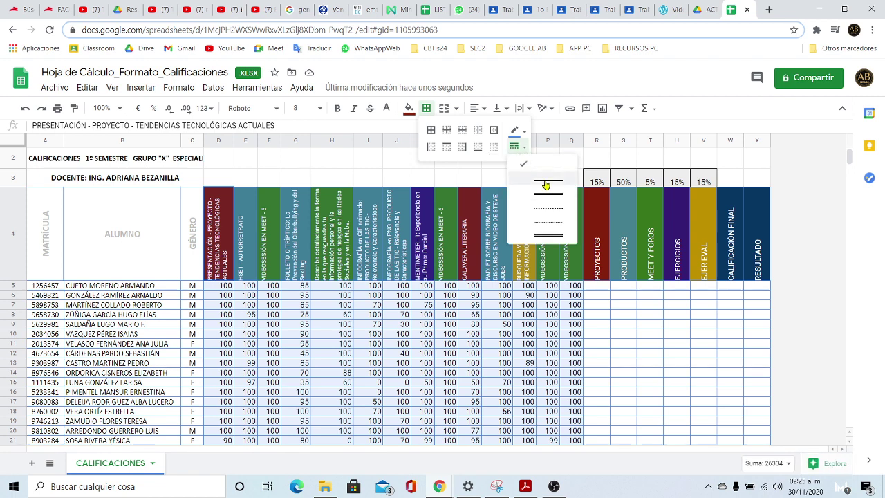
pyautogui.click(546, 185)
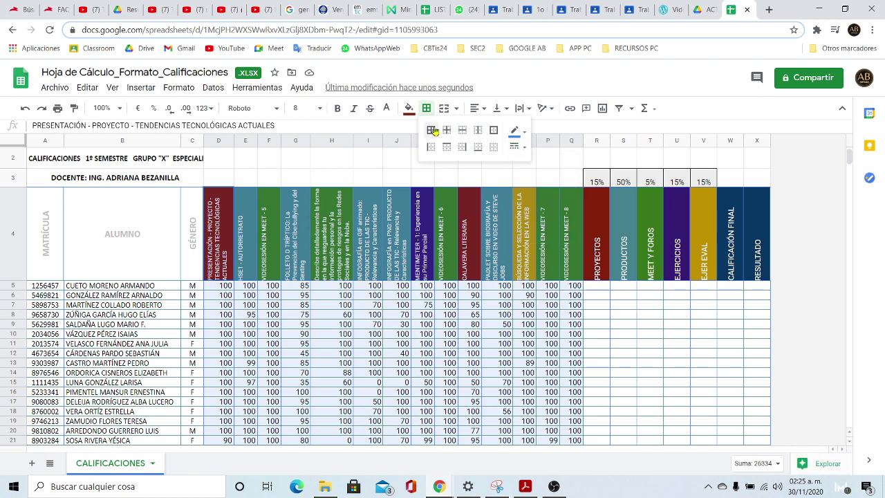
pyautogui.click(524, 134)
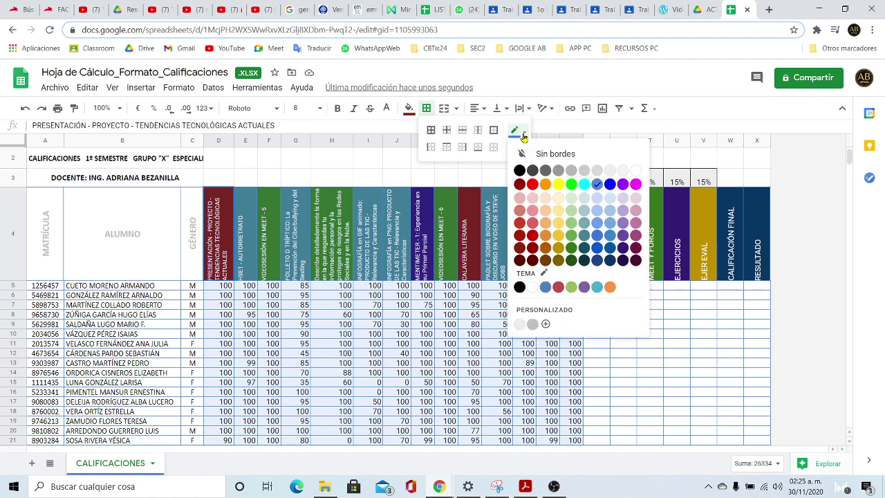
pyautogui.click(519, 171)
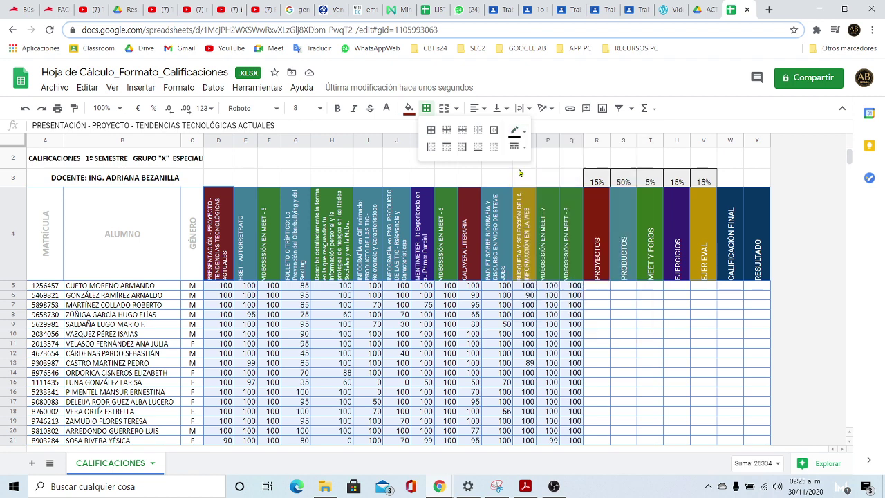
pyautogui.click(494, 131)
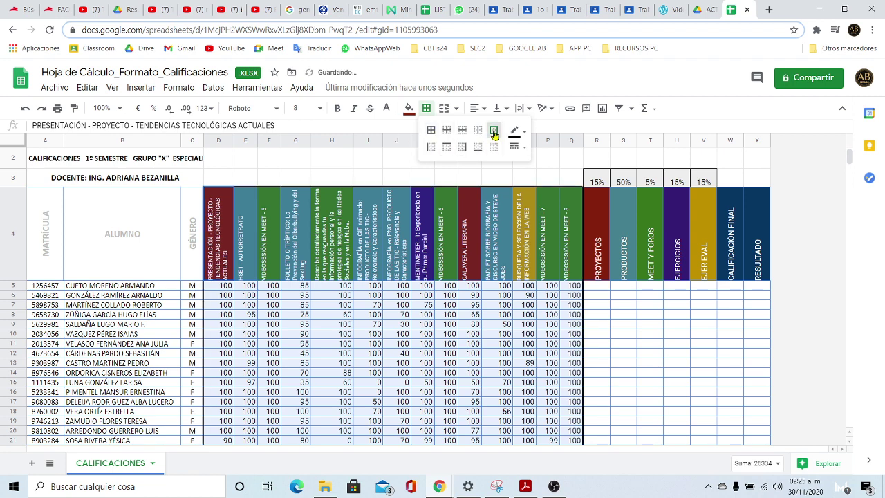
pyautogui.click(635, 336)
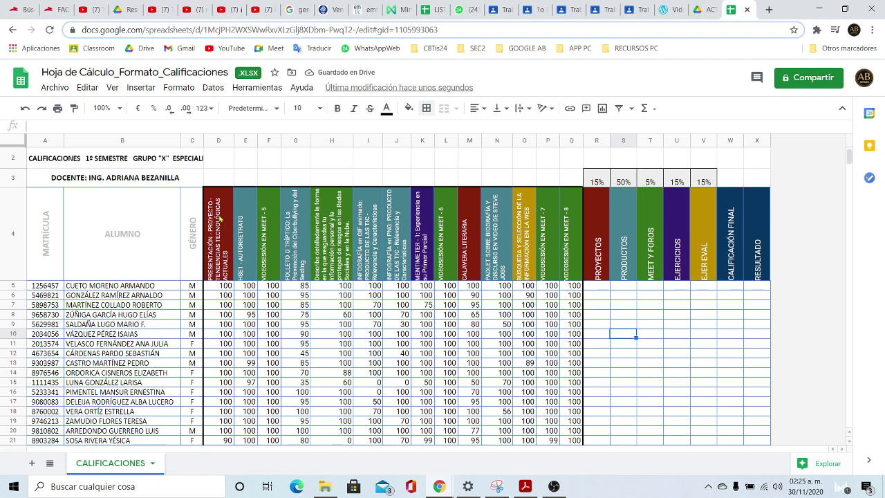
# - Add the same black outer border around the activity headings in D4 through Q4
pyautogui.moveTo(219, 219); pyautogui.dragTo(571, 227)
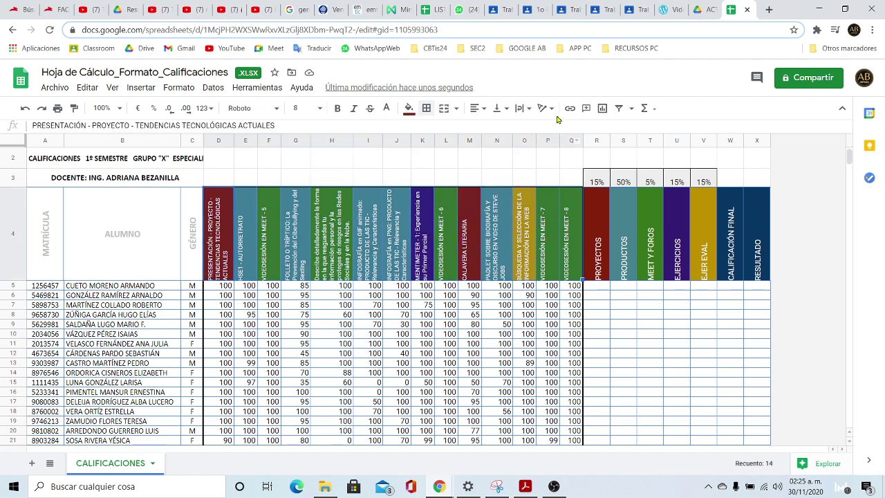
pyautogui.click(426, 109)
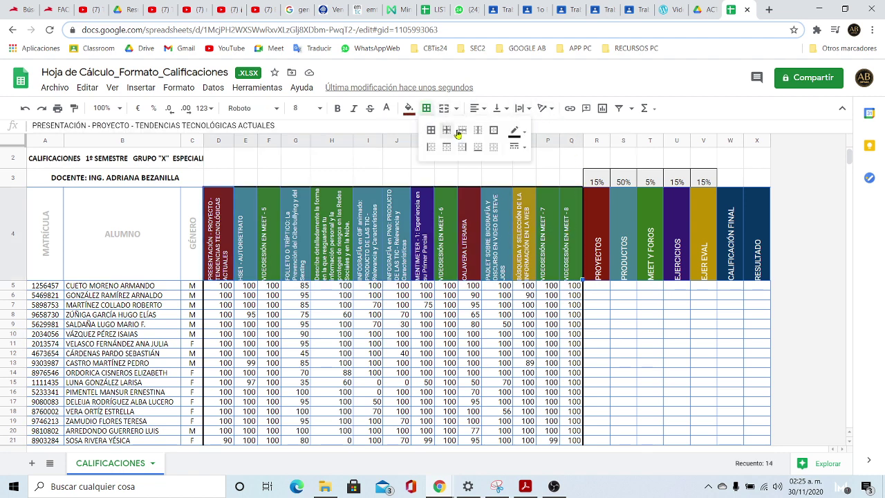
pyautogui.click(495, 131)
pyautogui.click(496, 365)
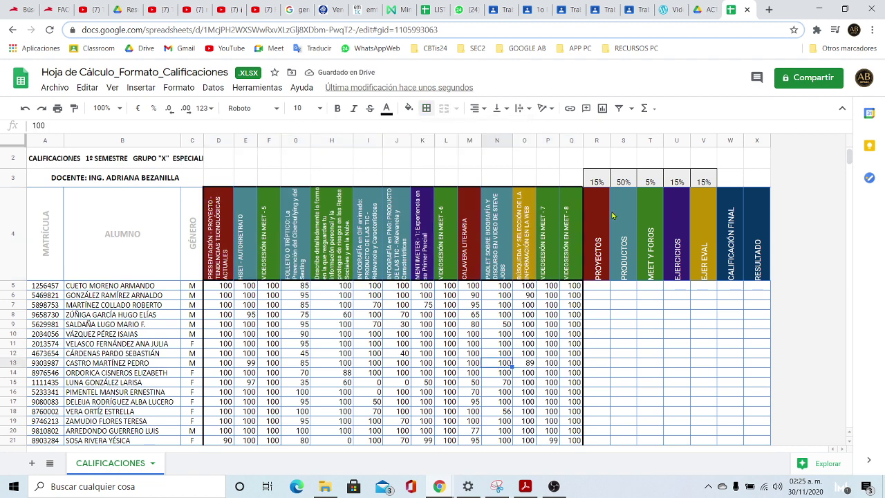
# - Outline the PROYECTOS through EJER EVAL headings in black, and separately outline their cells in rows 5 to 24
pyautogui.moveTo(597, 217); pyautogui.dragTo(712, 228)
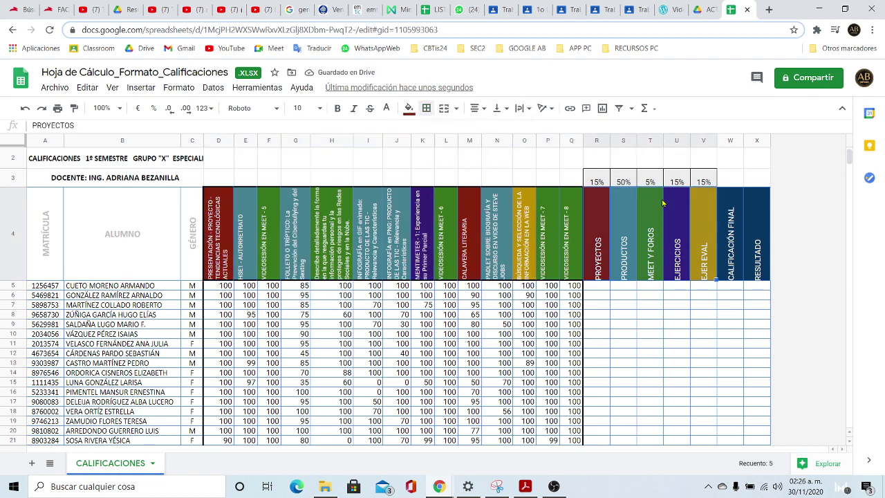
pyautogui.click(428, 109)
pyautogui.click(493, 130)
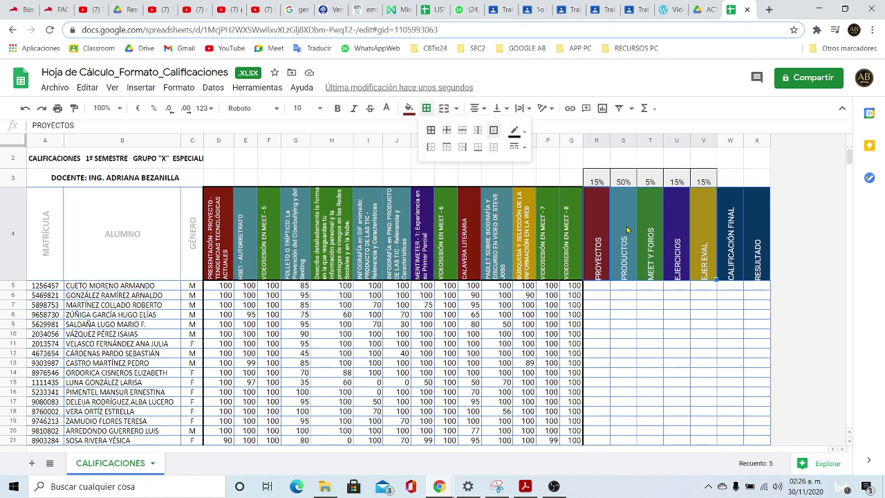
pyautogui.click(697, 316)
pyautogui.moveTo(597, 289); pyautogui.dragTo(695, 341)
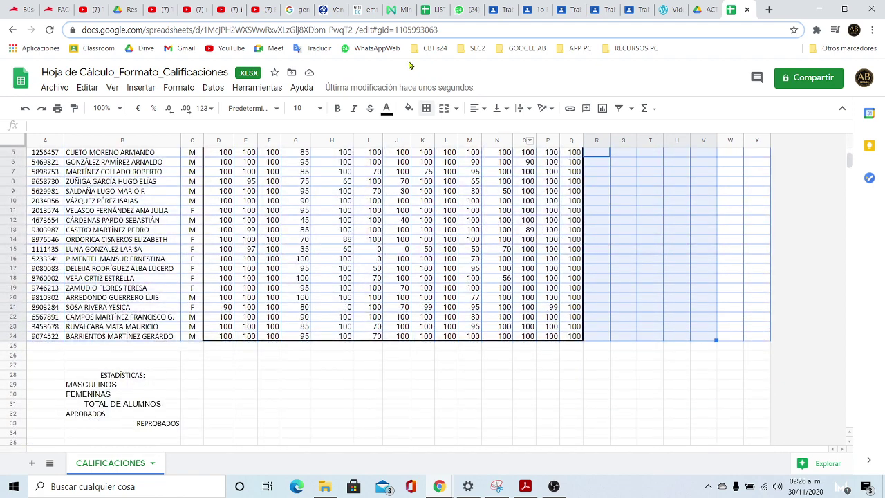
pyautogui.click(427, 113)
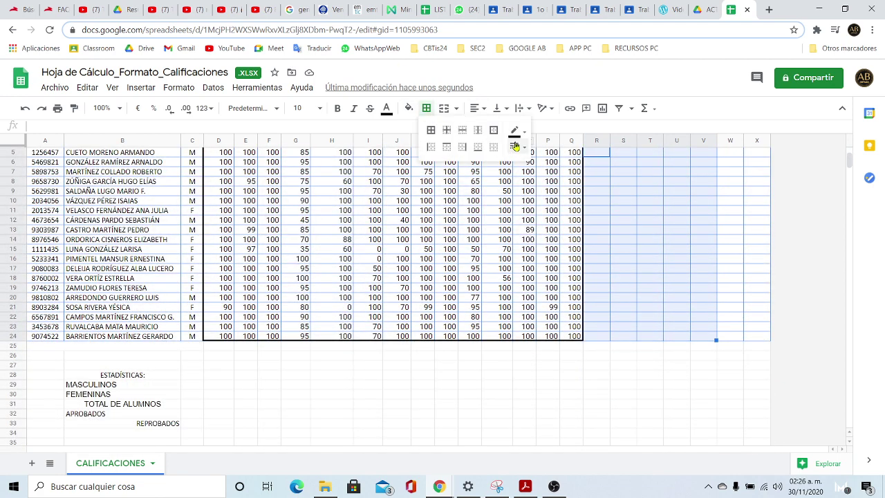
pyautogui.click(494, 130)
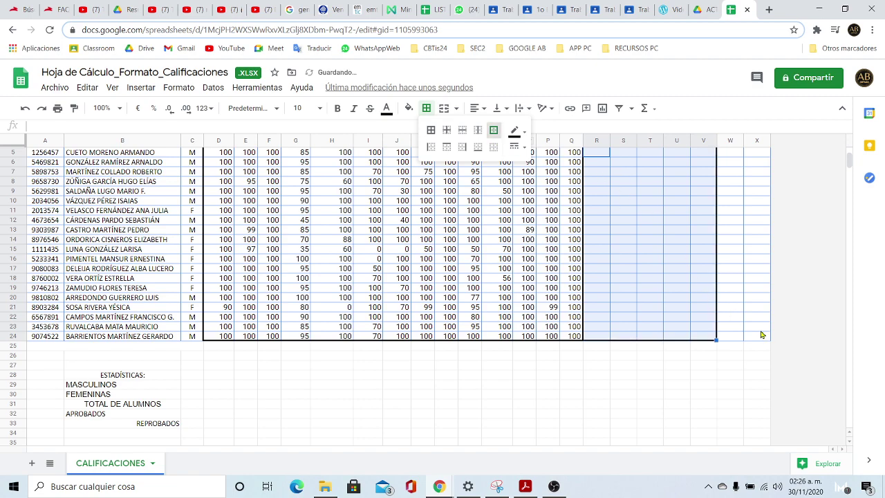
pyautogui.scroll(3, 761, 335)
pyautogui.scroll(-1, 760, 280)
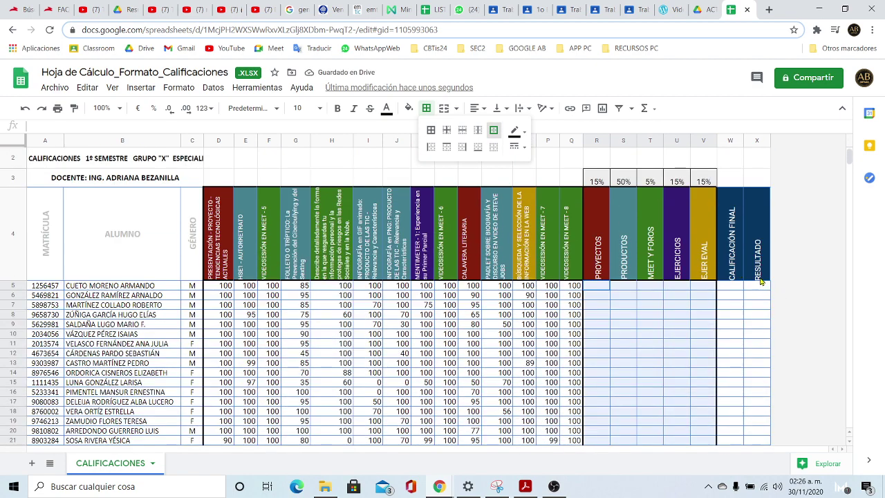
# - Outline the CALIFICACIÓN FINAL and RESULTADO headings in black, and separately outline their cells in rows 5 to 24
pyautogui.moveTo(732, 220); pyautogui.dragTo(757, 228)
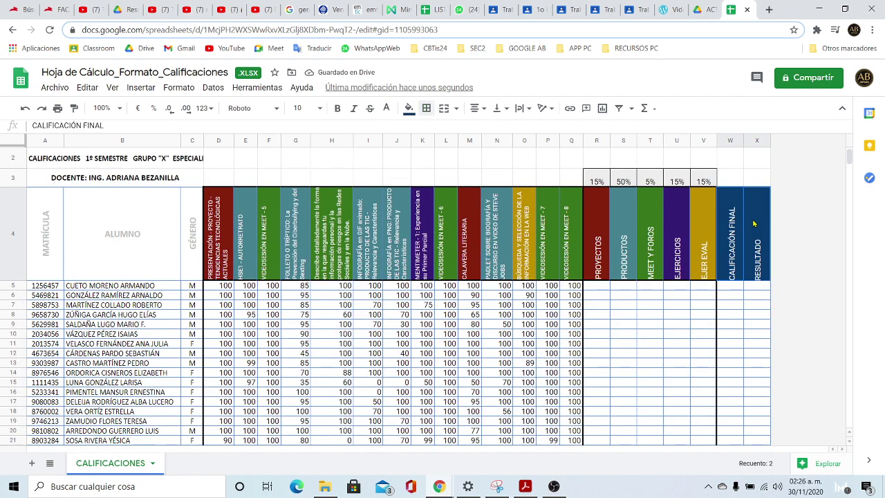
pyautogui.click(427, 109)
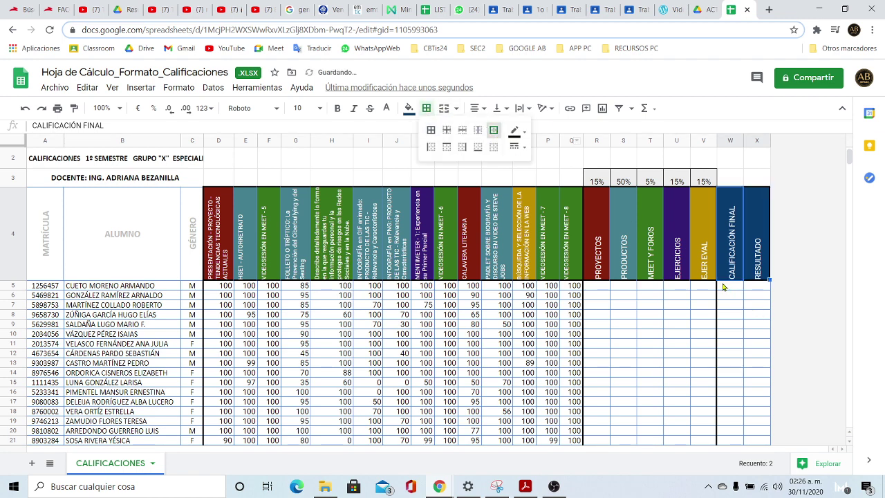
pyautogui.moveTo(731, 288); pyautogui.dragTo(754, 291)
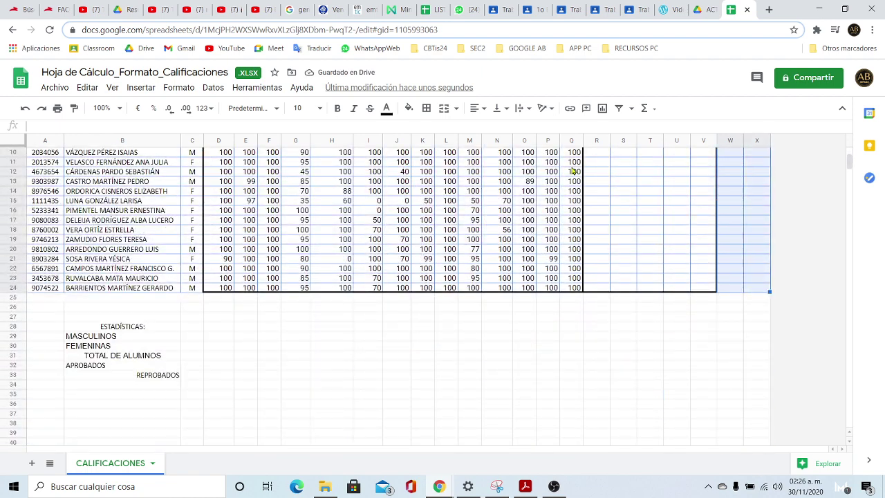
pyautogui.click(426, 111)
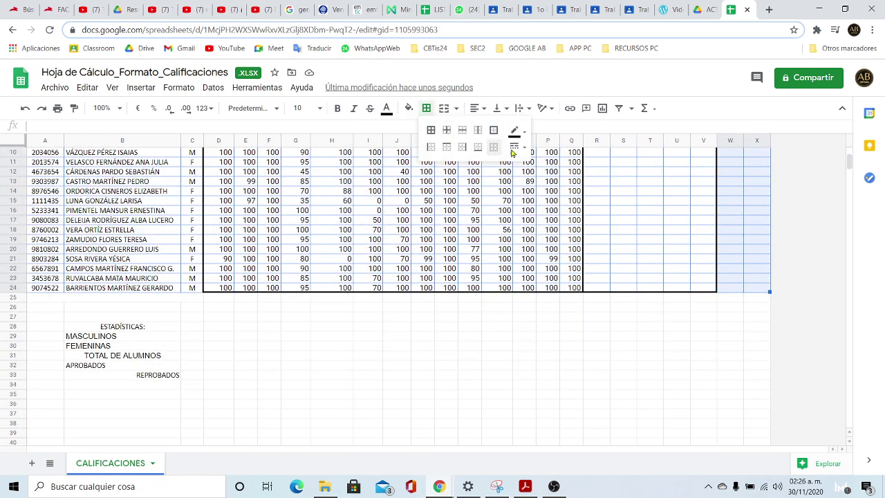
pyautogui.click(493, 130)
pyautogui.click(652, 356)
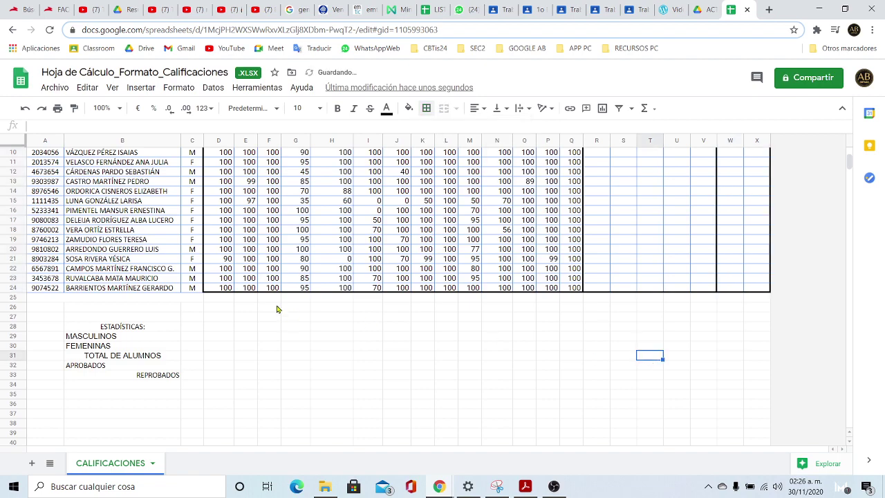
# - Give the MATRÍCULA, ALUMNO and GÉNERO headings a light grey fill and dark grey text
pyautogui.scroll(6, 231, 338)
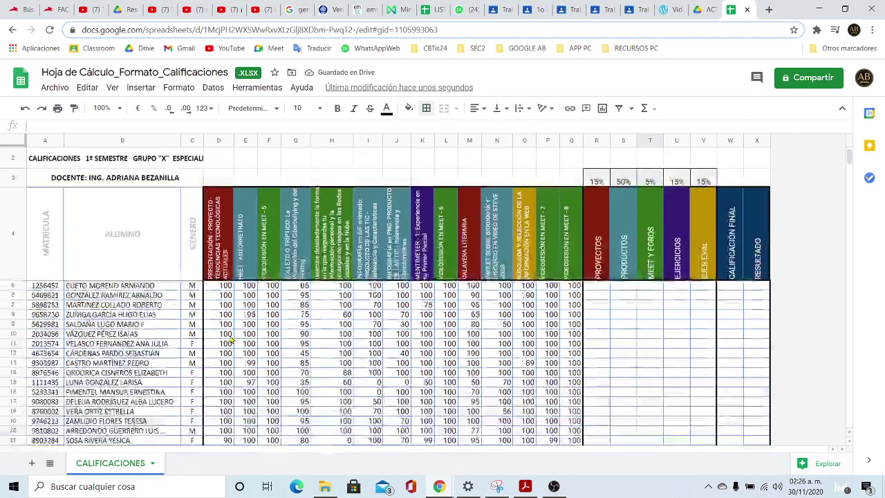
pyautogui.scroll(-1, 230, 339)
pyautogui.scroll(-1, 231, 336)
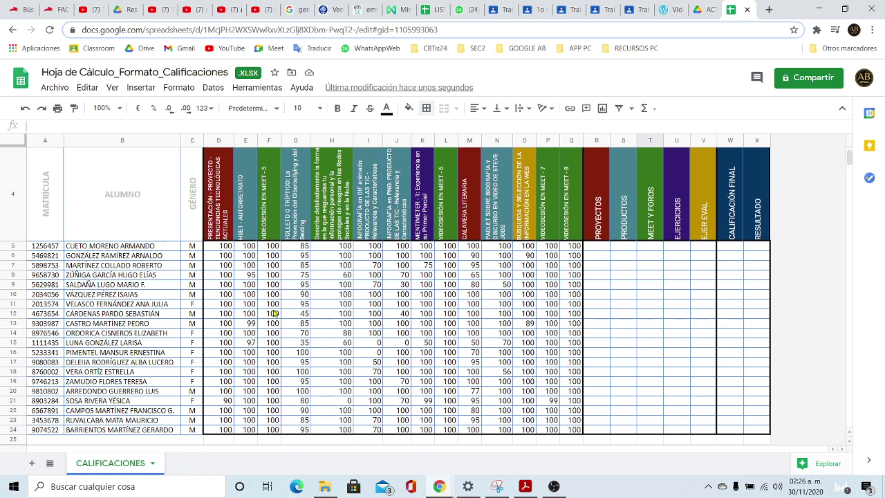
pyautogui.scroll(1, 313, 313)
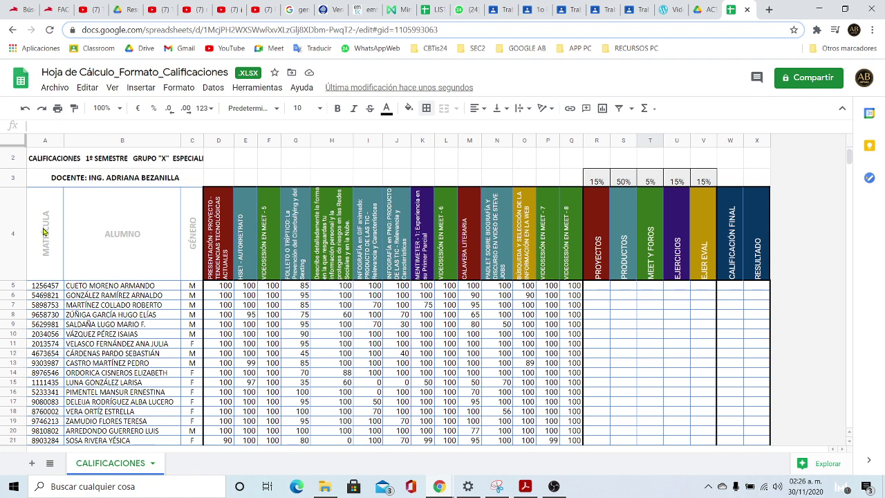
pyautogui.moveTo(44, 232); pyautogui.dragTo(188, 228)
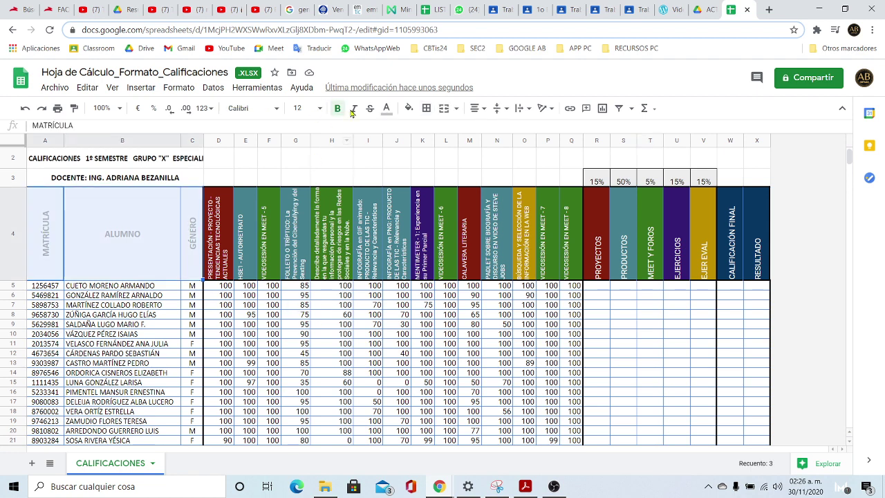
pyautogui.click(409, 109)
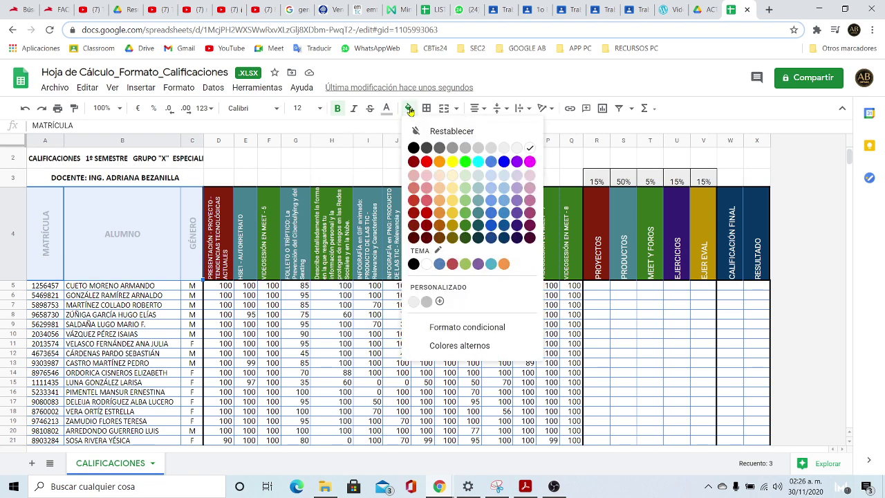
pyautogui.click(491, 148)
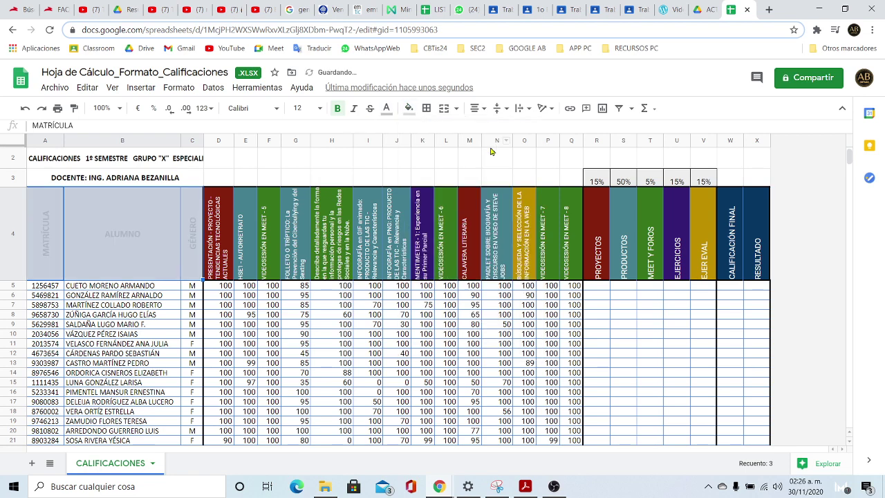
pyautogui.click(387, 111)
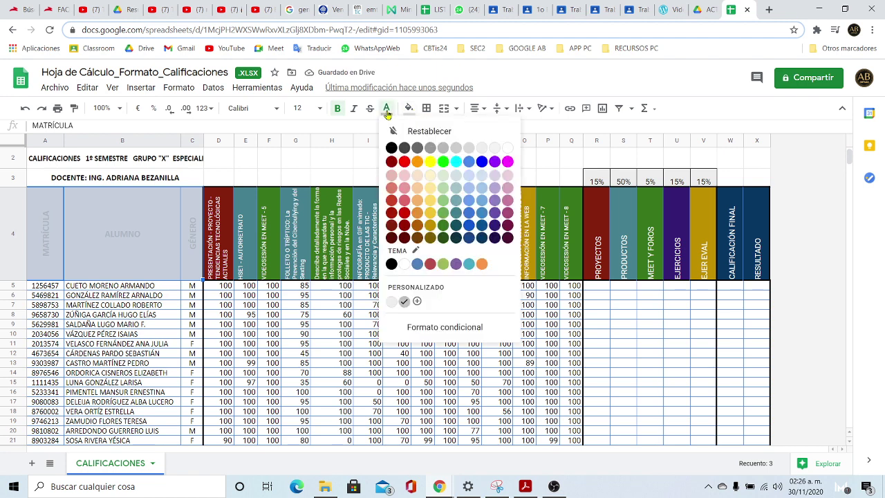
pyautogui.click(405, 148)
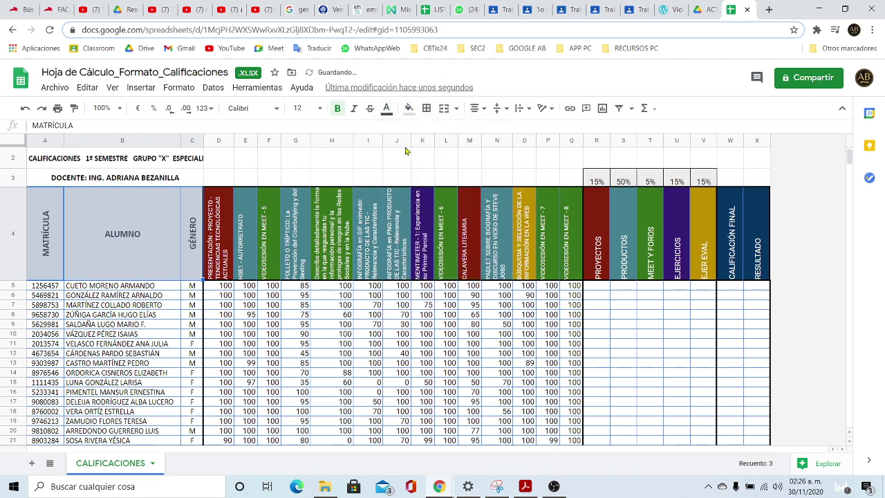
pyautogui.click(294, 166)
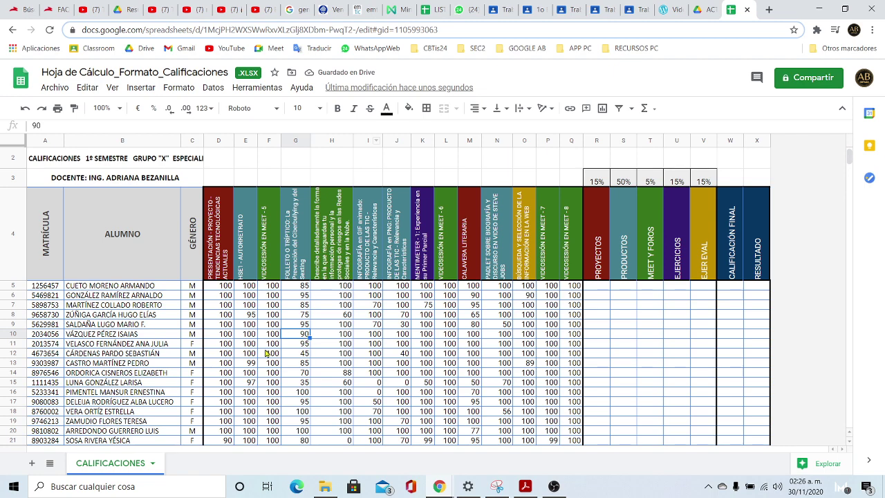
# - Delete the empty rows 26 and 27 above the ESTADÍSTICAS section
pyautogui.scroll(-3, 138, 373)
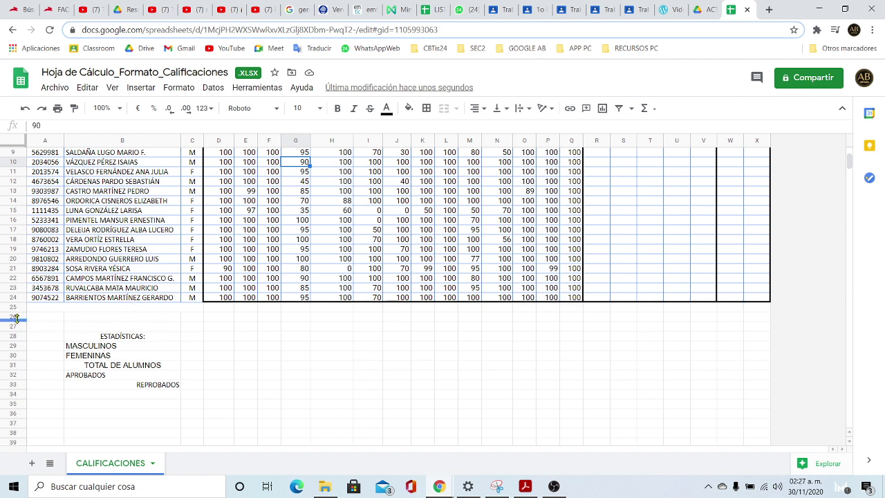
pyautogui.moveTo(12, 317); pyautogui.dragTo(12, 326)
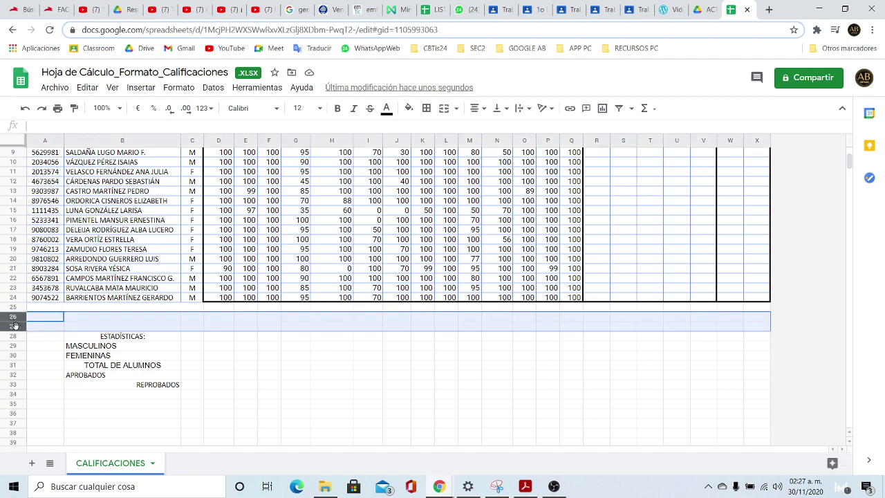
pyautogui.rightClick(12, 325)
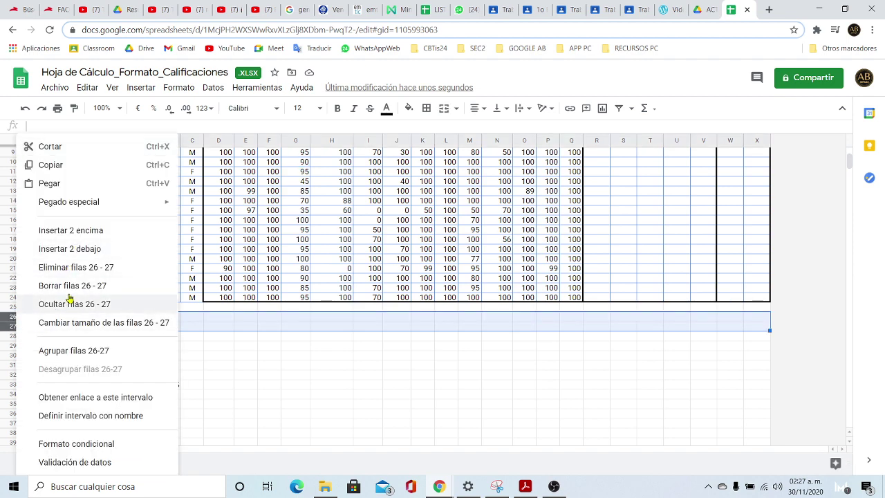
pyautogui.click(139, 266)
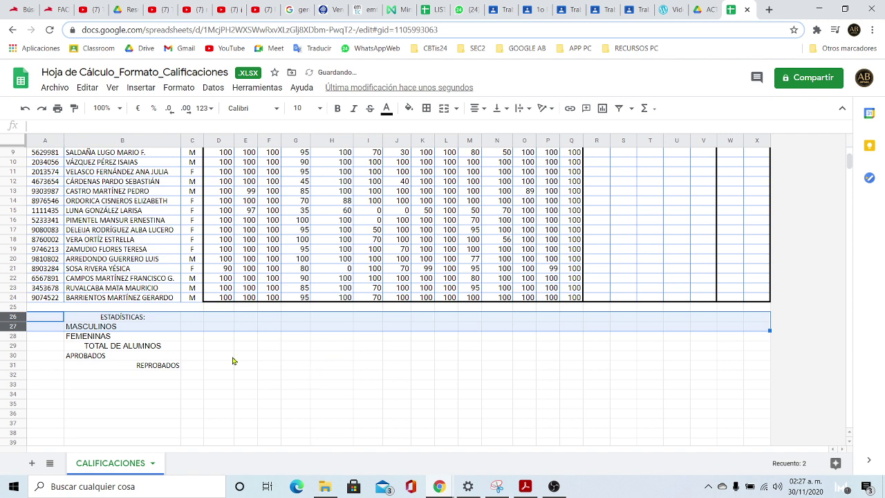
# - Set the ESTADÍSTICAS heading and the labels under it in B26:B31 to font size 12 and align them left
pyautogui.click(296, 374)
pyautogui.click(102, 318)
pyautogui.moveTo(103, 318); pyautogui.dragTo(174, 365)
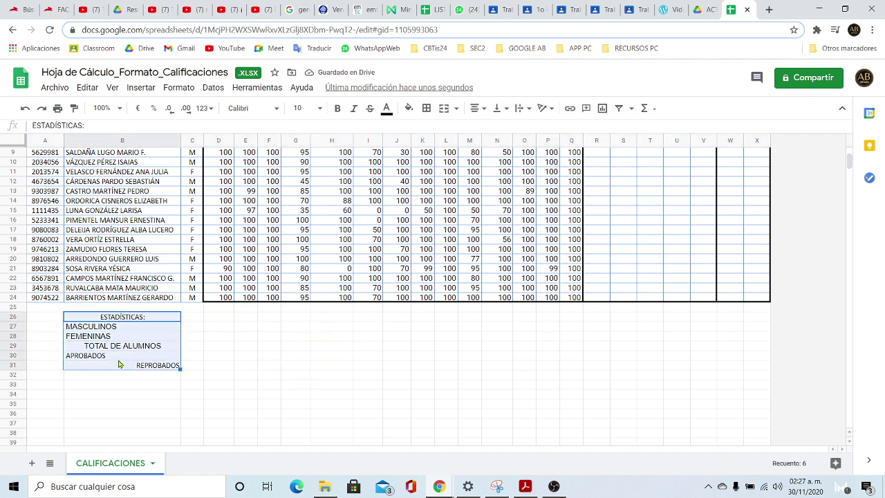
pyautogui.click(319, 108)
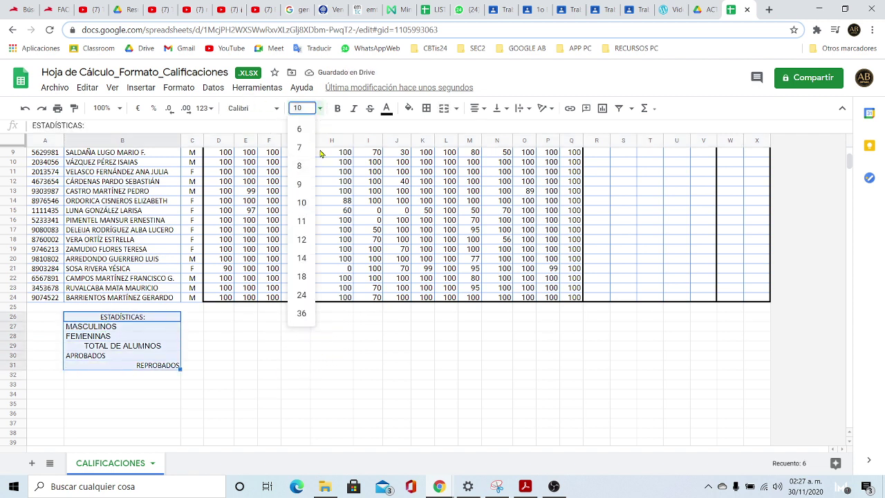
pyautogui.click(302, 238)
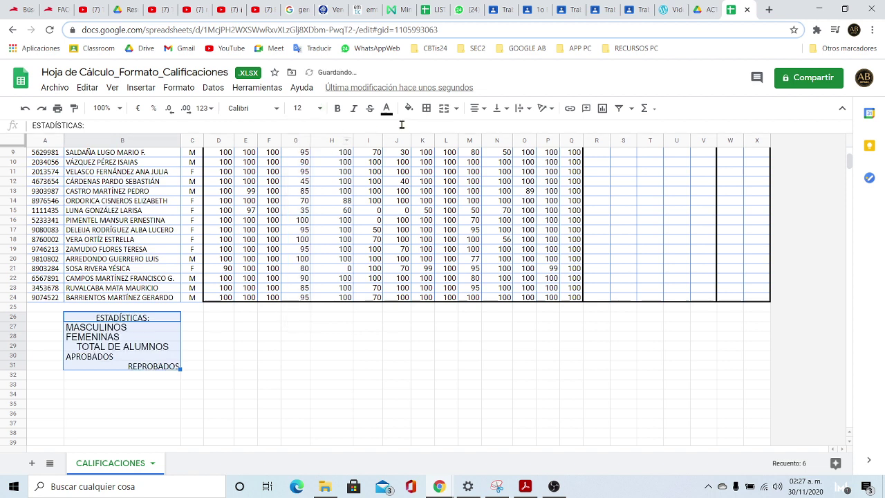
pyautogui.click(477, 110)
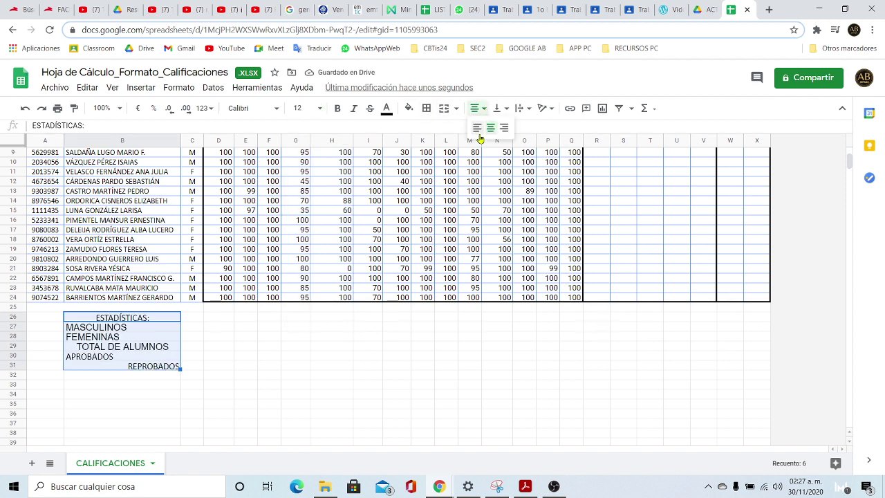
pyautogui.click(476, 131)
pyautogui.click(261, 336)
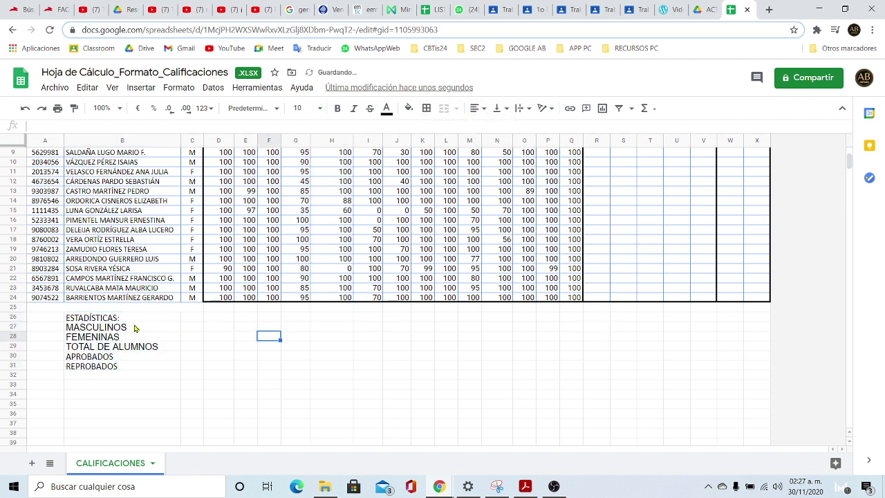
# - Centre the ESTADÍSTICAS heading in B26 horizontally
pyautogui.click(131, 322)
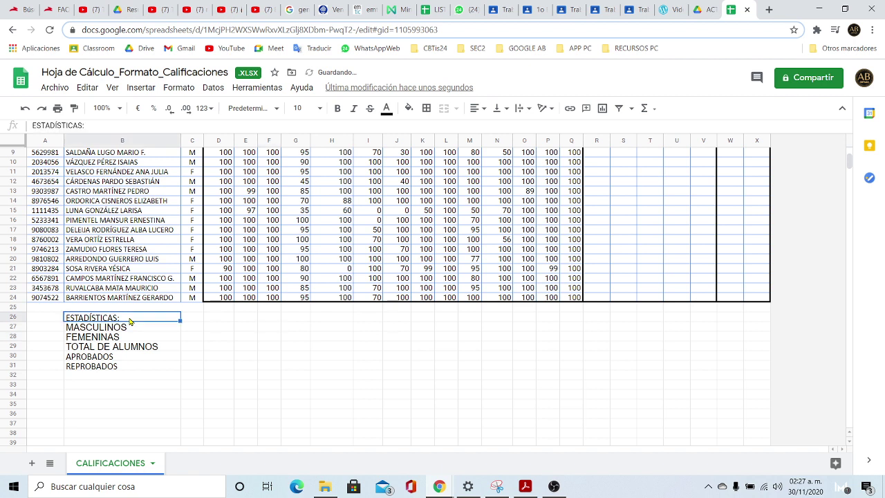
pyautogui.click(477, 109)
pyautogui.click(490, 127)
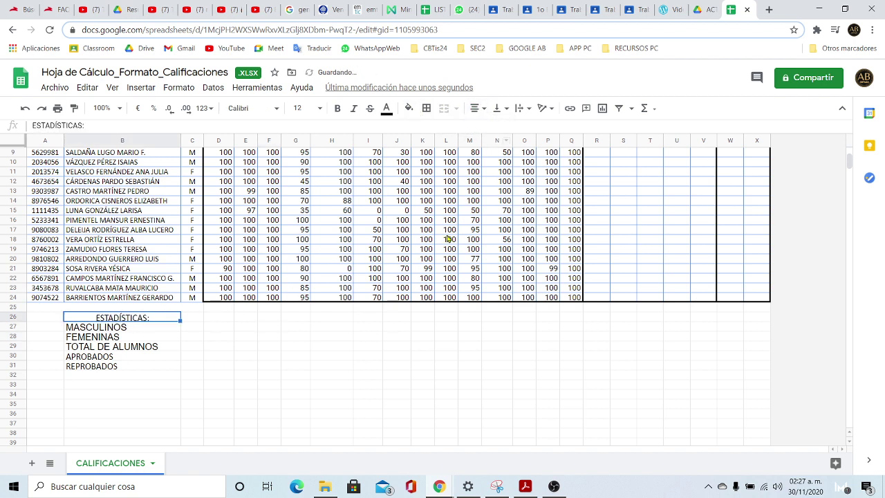
# - Make the ESTADÍSTICAS heading bold at font size 14 and increase the height of row 26 to fit it
pyautogui.click(338, 109)
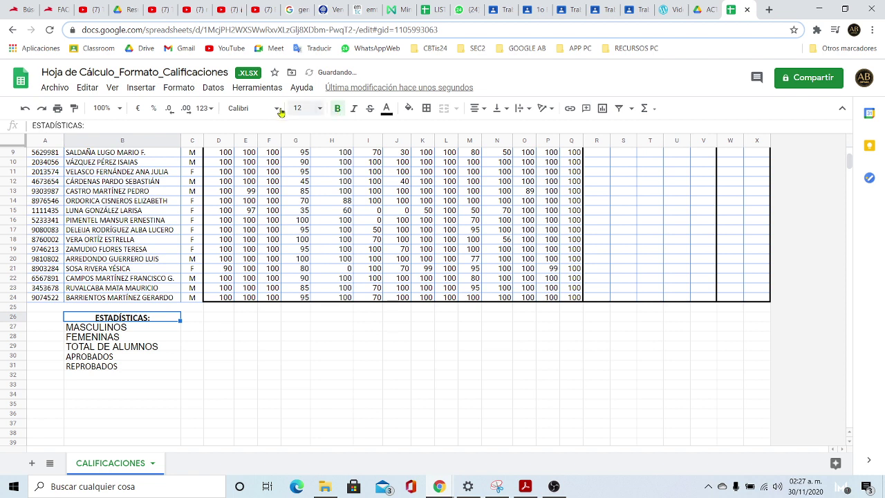
pyautogui.click(322, 110)
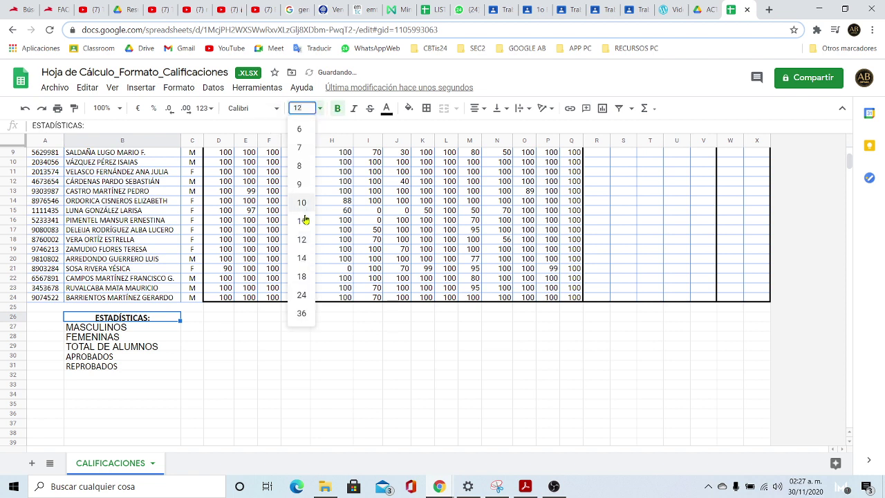
pyautogui.click(301, 259)
pyautogui.click(245, 365)
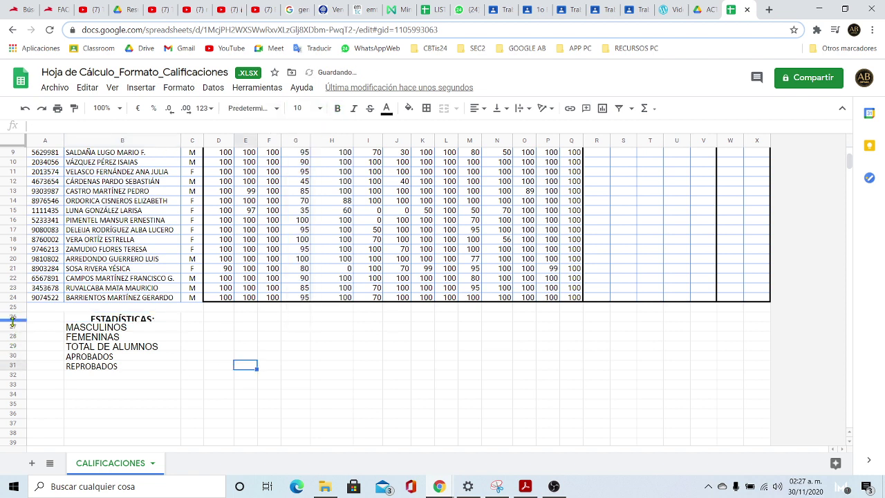
pyautogui.moveTo(12, 320); pyautogui.dragTo(12, 322)
pyautogui.click(344, 350)
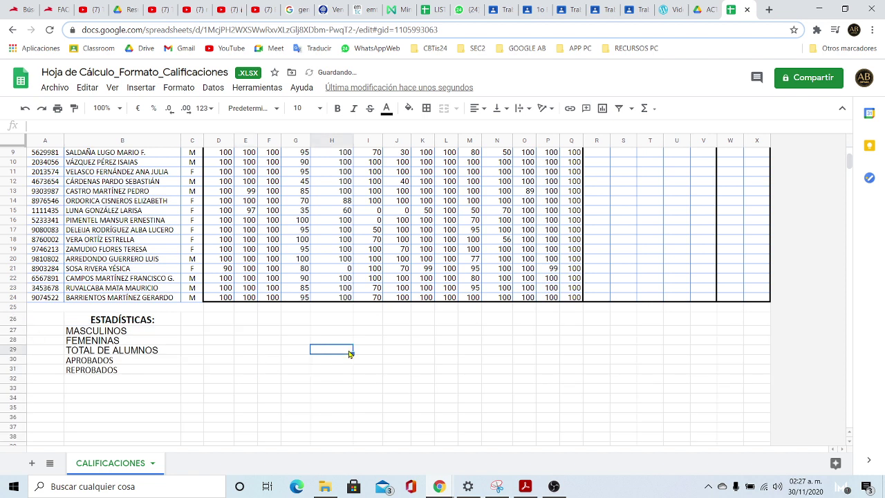
pyautogui.moveTo(105, 318); pyautogui.dragTo(101, 372)
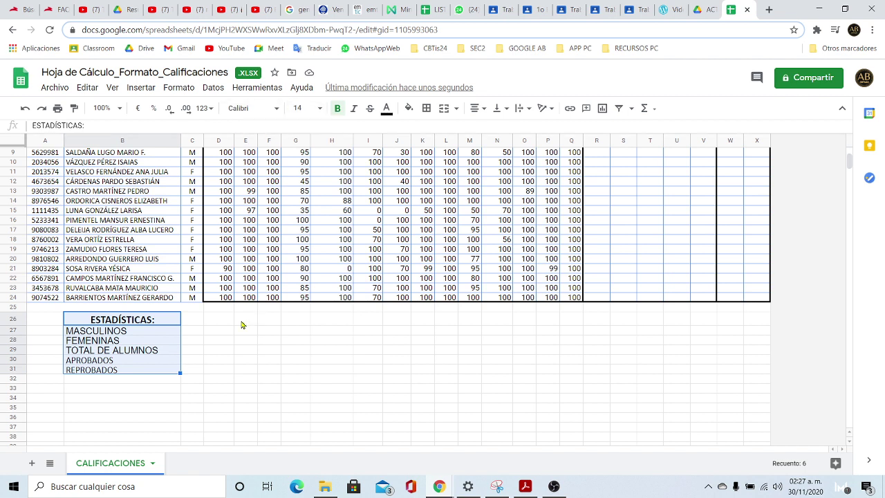
pyautogui.click(215, 389)
pyautogui.click(110, 332)
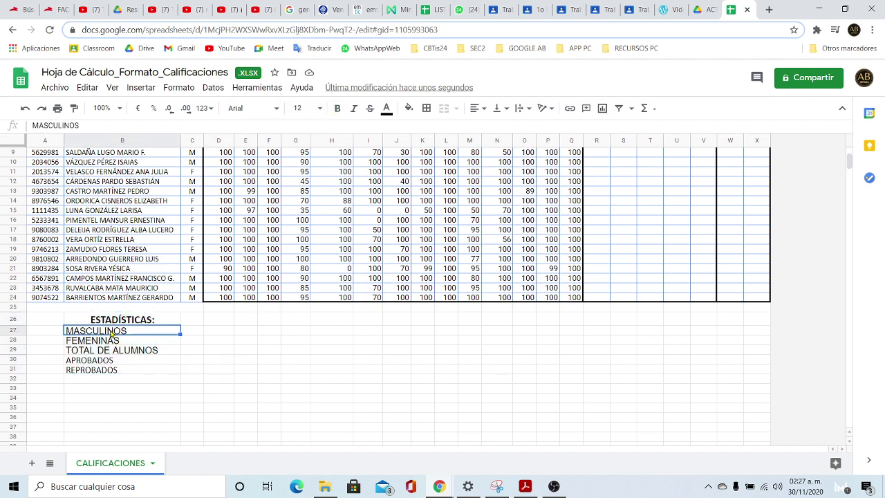
pyautogui.click(102, 361)
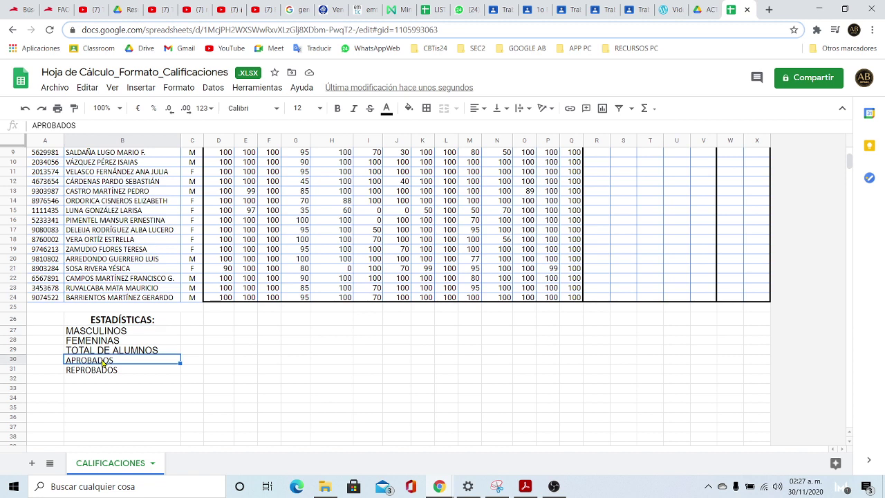
pyautogui.click(264, 360)
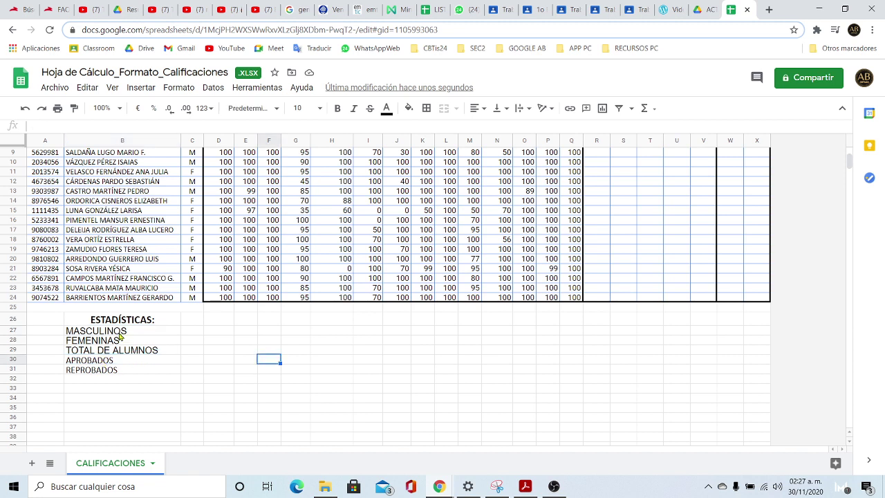
# - Set the MASCULINOS through REPROBADOS labels and their adjacent column C cells to Calibri at font size 11
pyautogui.moveTo(121, 333); pyautogui.dragTo(201, 376)
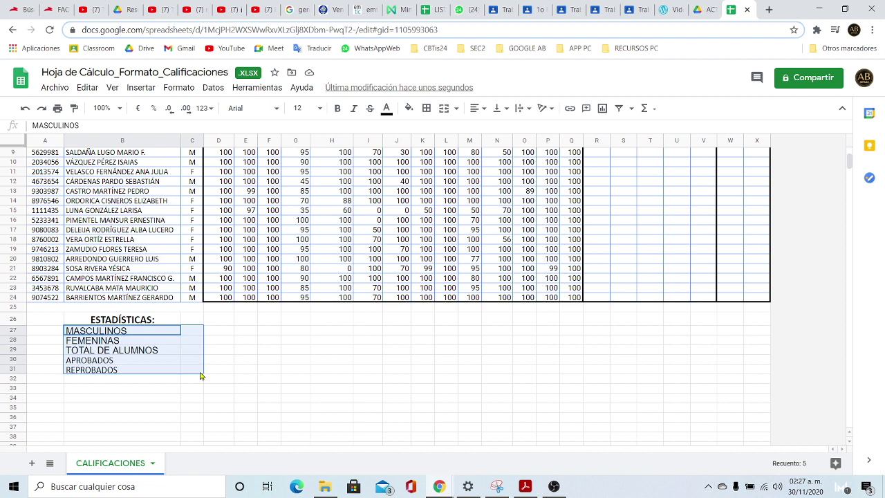
pyautogui.click(201, 373)
pyautogui.moveTo(119, 336); pyautogui.dragTo(187, 373)
pyautogui.click(318, 108)
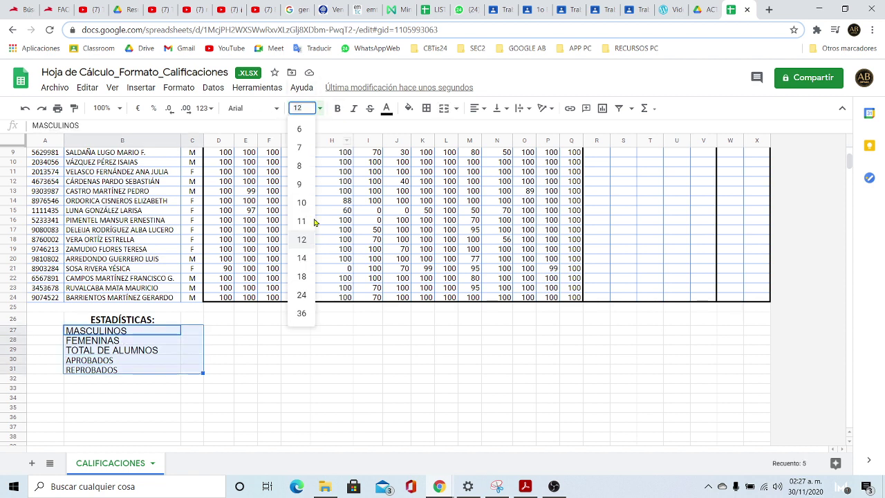
pyautogui.click(301, 222)
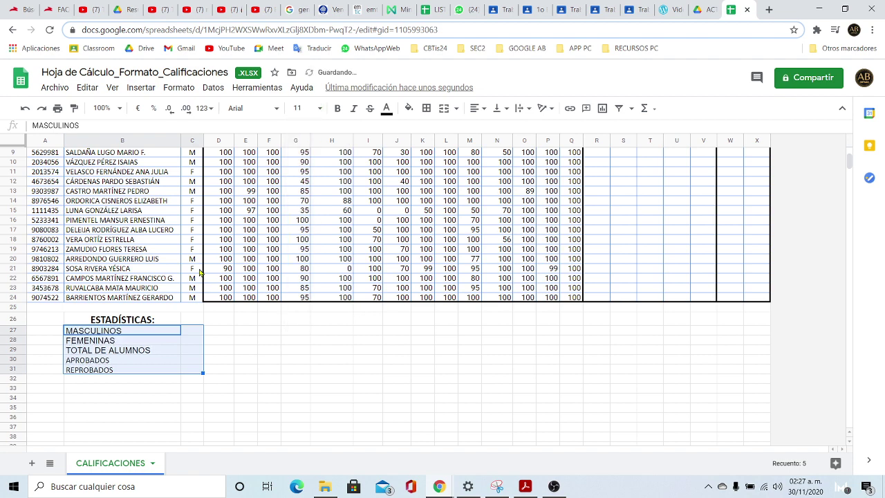
pyautogui.click(252, 108)
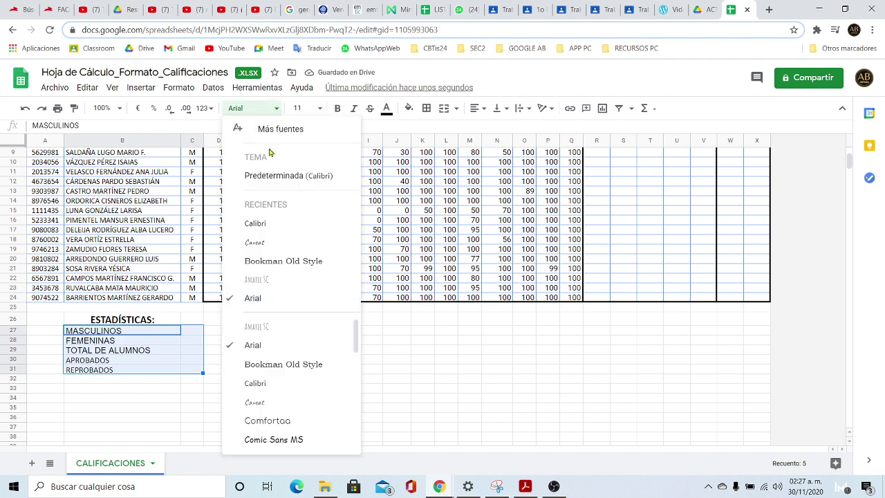
pyautogui.click(255, 224)
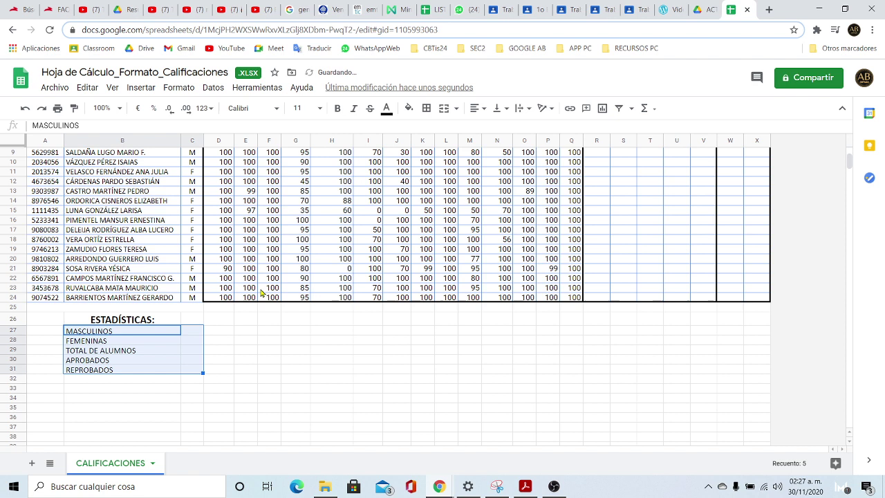
pyautogui.click(294, 379)
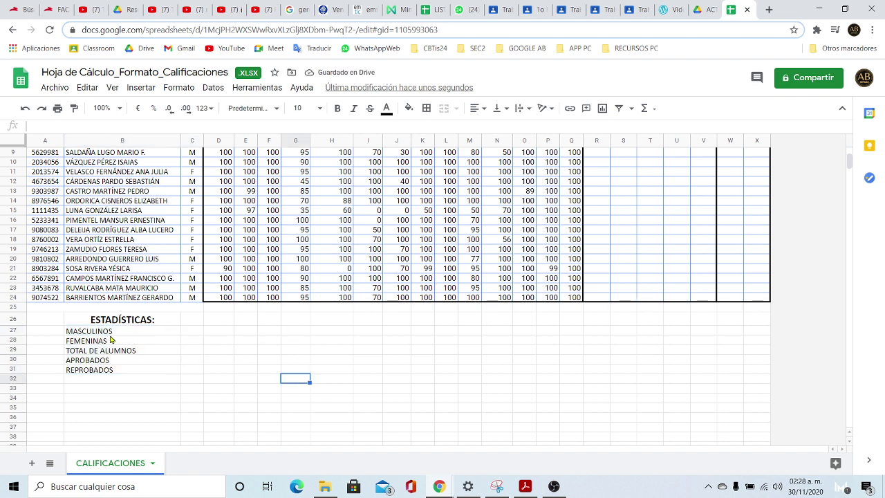
# - Right-align the MASCULINOS through REPROBADOS labels and the ESTADÍSTICAS heading above them
pyautogui.moveTo(109, 332); pyautogui.dragTo(108, 372)
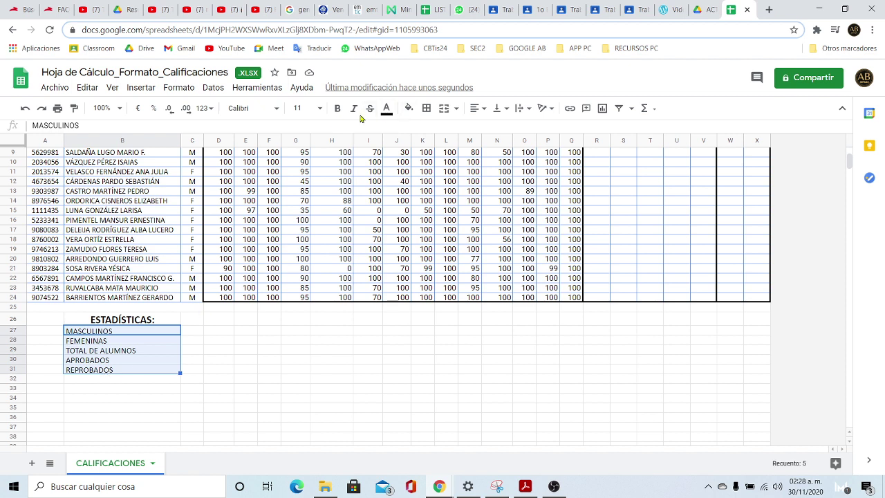
pyautogui.click(479, 109)
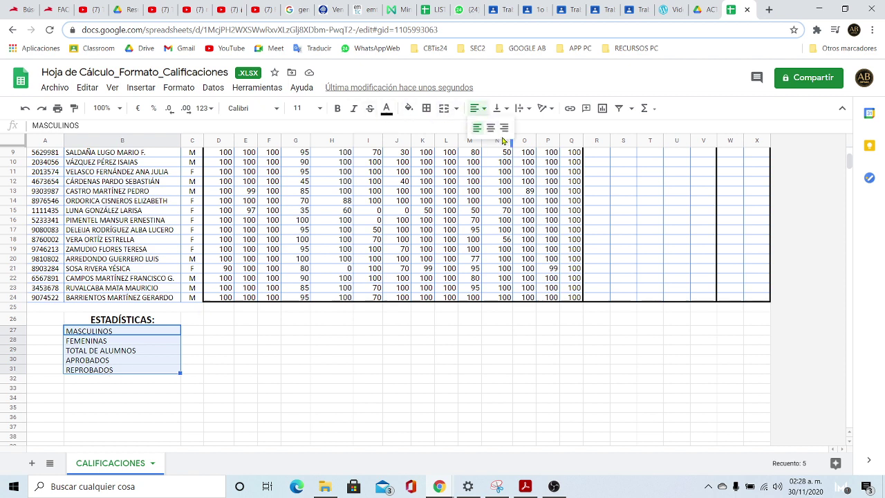
pyautogui.click(504, 129)
pyautogui.click(337, 328)
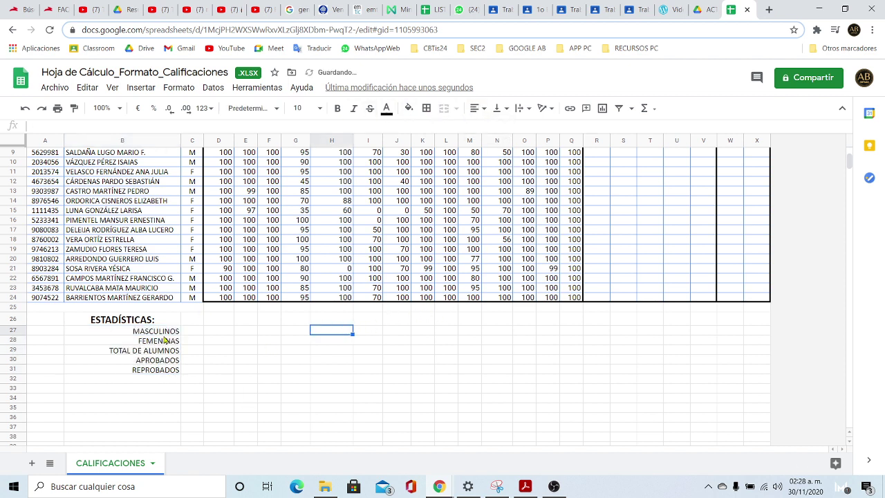
pyautogui.click(128, 320)
pyautogui.click(484, 109)
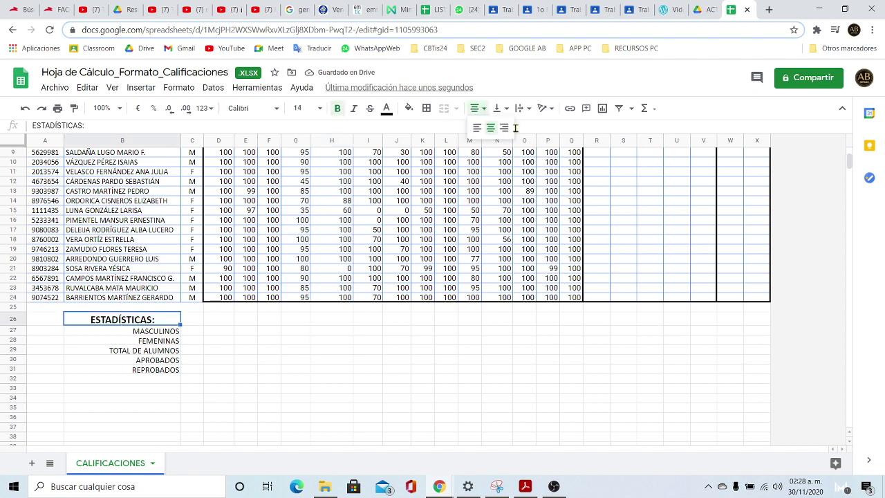
pyautogui.click(504, 128)
pyautogui.click(331, 388)
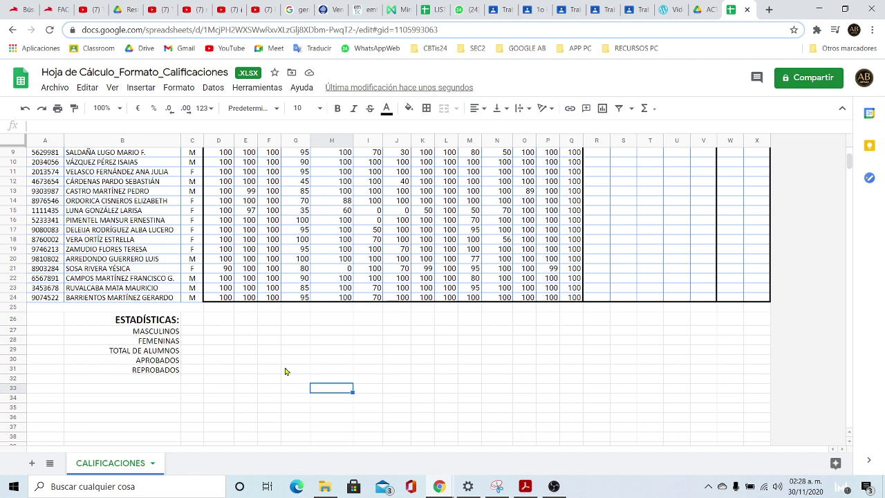
# - Try to give the CBTis No.24 title graphic in row 1 an orange fill colour
pyautogui.scroll(2, 273, 377)
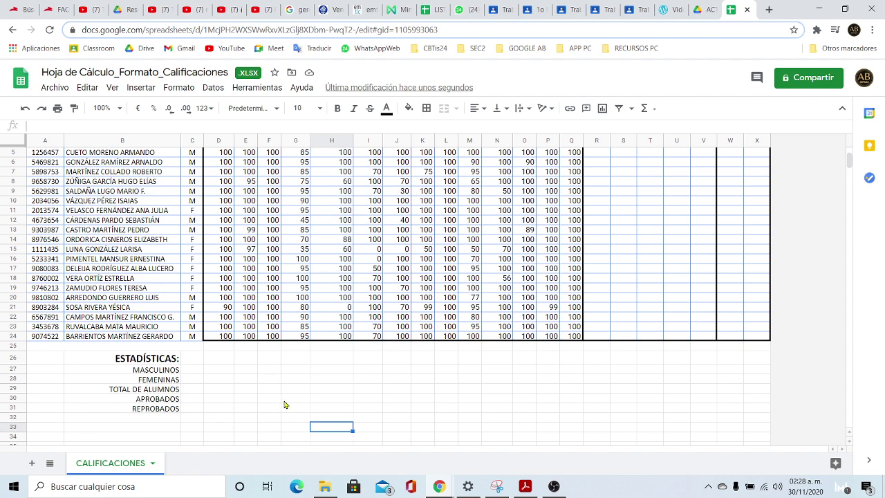
pyautogui.scroll(4, 325, 399)
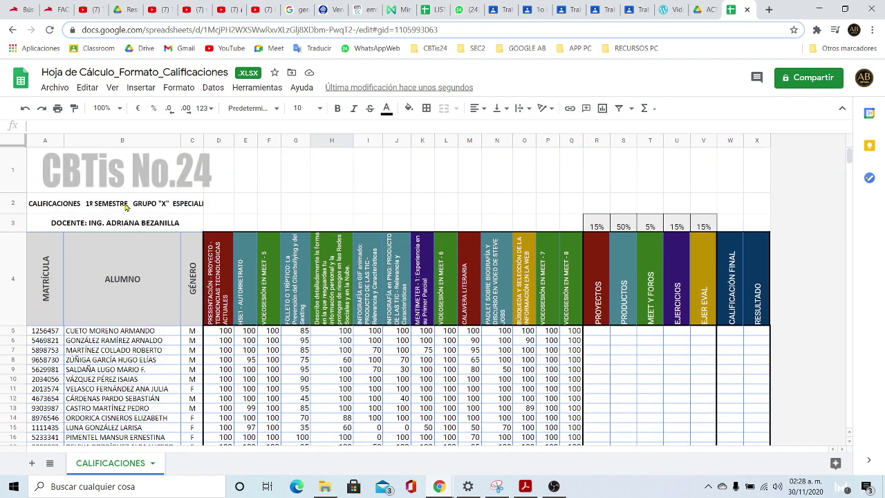
pyautogui.click(67, 163)
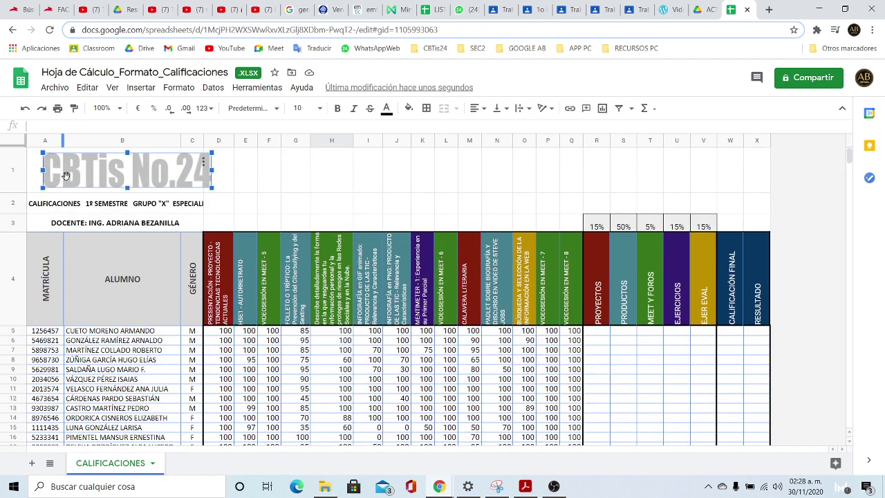
pyautogui.click(409, 107)
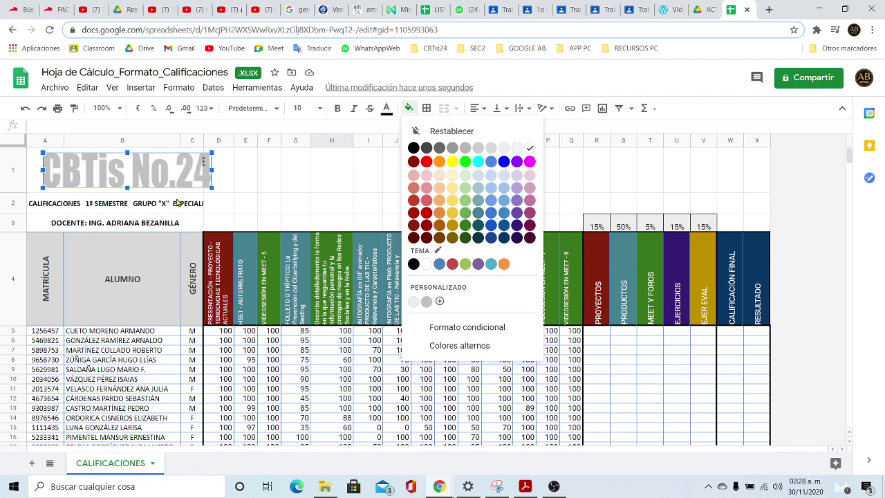
pyautogui.click(139, 169)
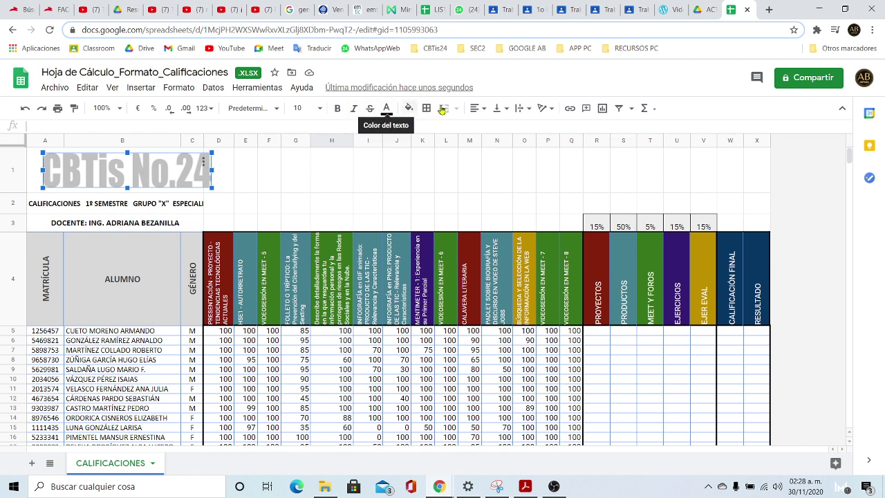
pyautogui.click(409, 110)
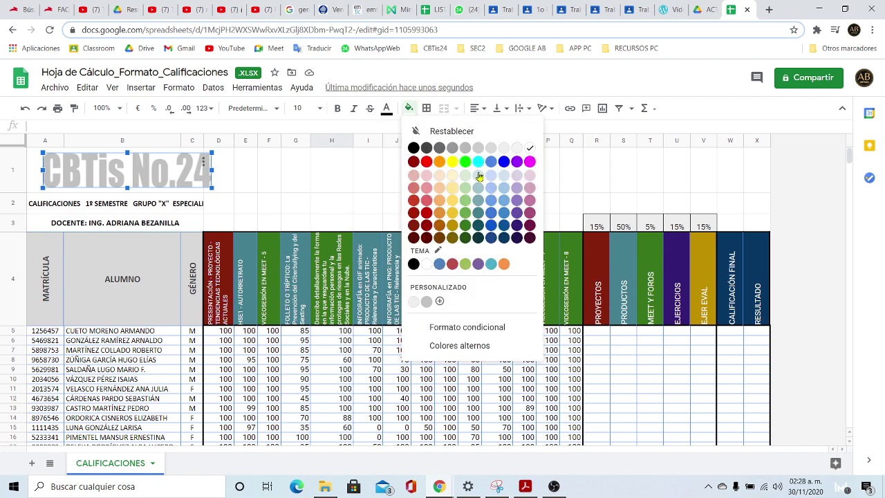
pyautogui.click(439, 163)
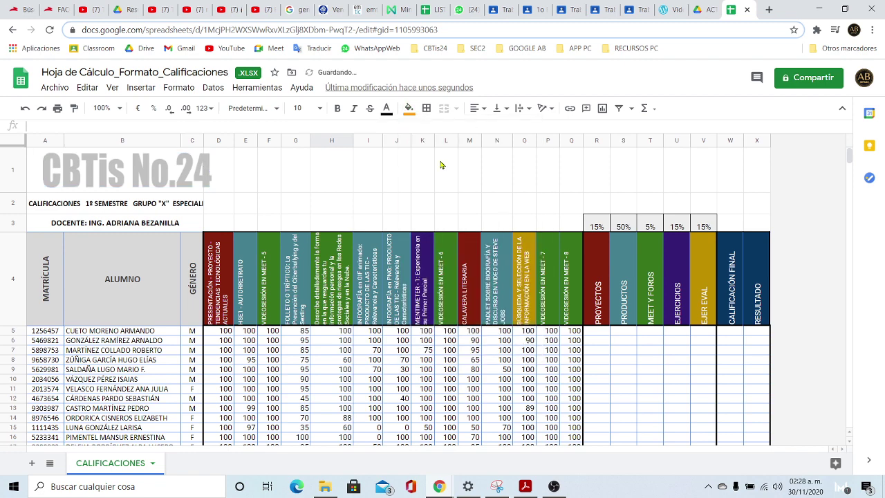
pyautogui.click(202, 168)
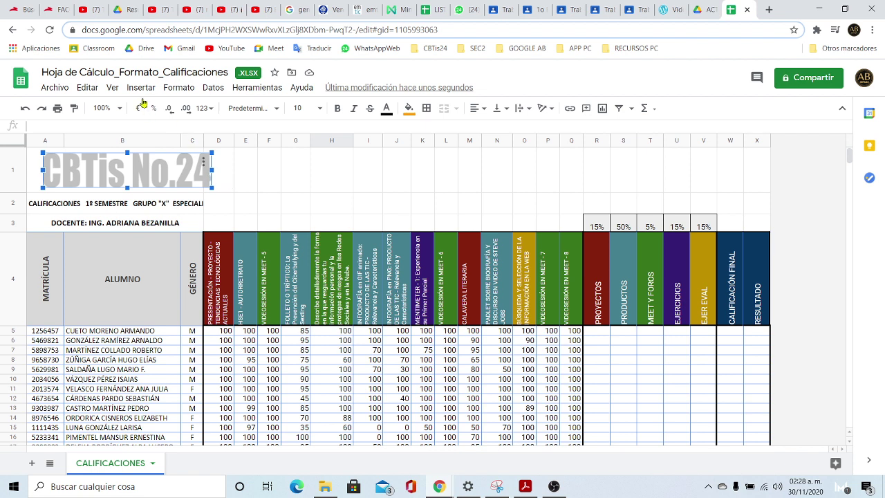
pyautogui.click(282, 182)
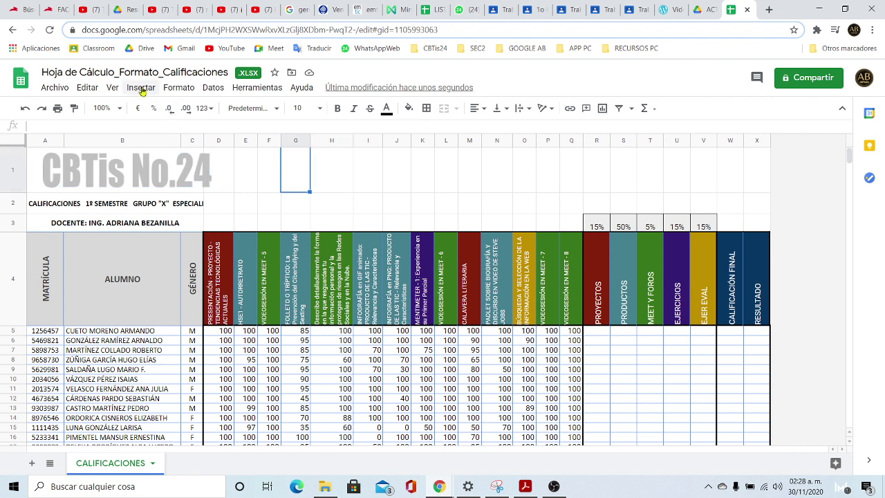
pyautogui.click(180, 170)
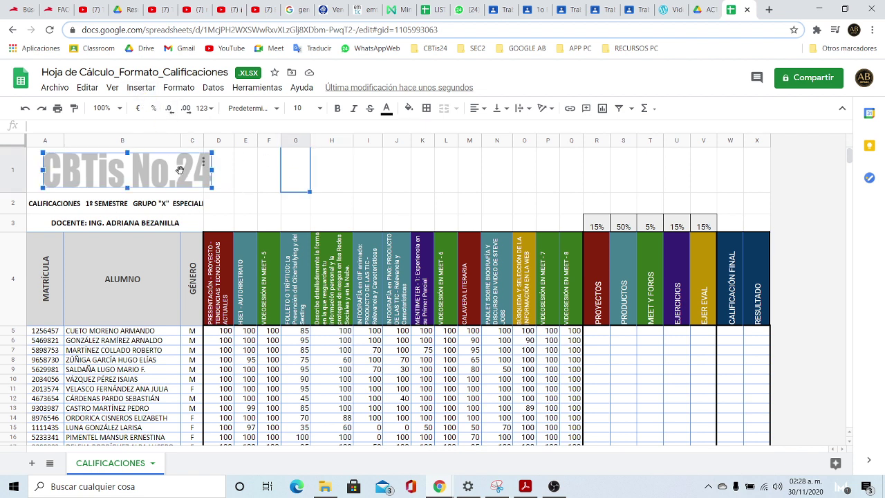
pyautogui.click(141, 88)
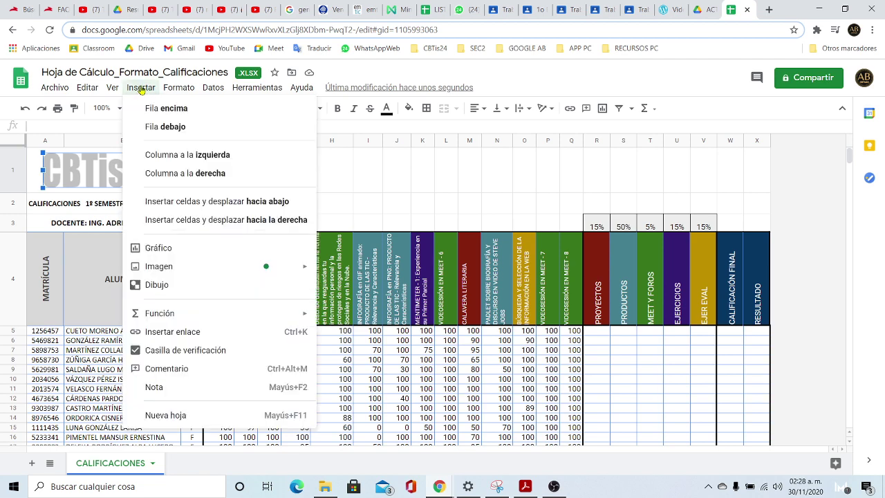
pyautogui.click(353, 196)
pyautogui.click(454, 192)
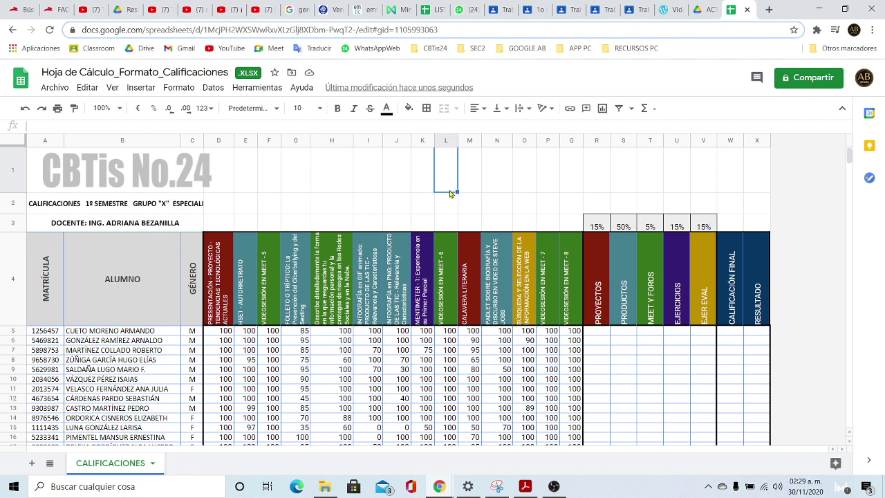
# - Review the PROYECTOS through EJER EVAL category headings and the percentage weight above each one in row 3
pyautogui.click(598, 311)
pyautogui.click(624, 307)
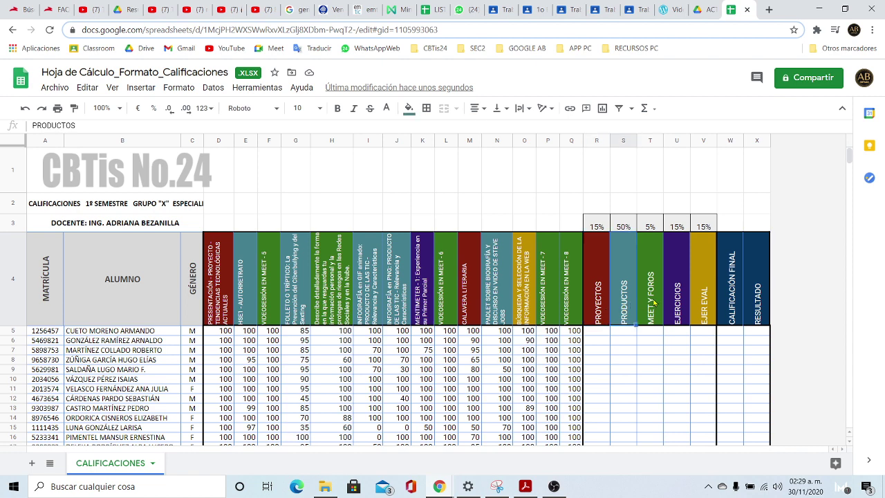
pyautogui.click(653, 304)
pyautogui.click(676, 305)
pyautogui.click(707, 305)
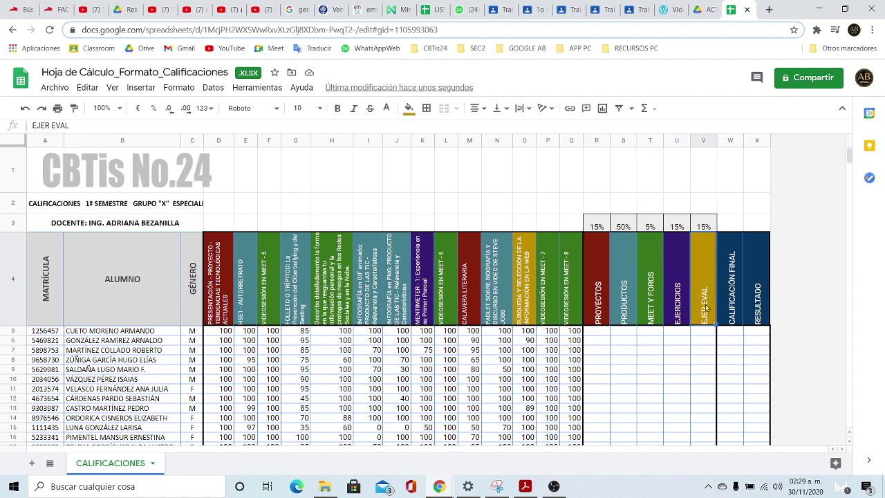
pyautogui.click(605, 228)
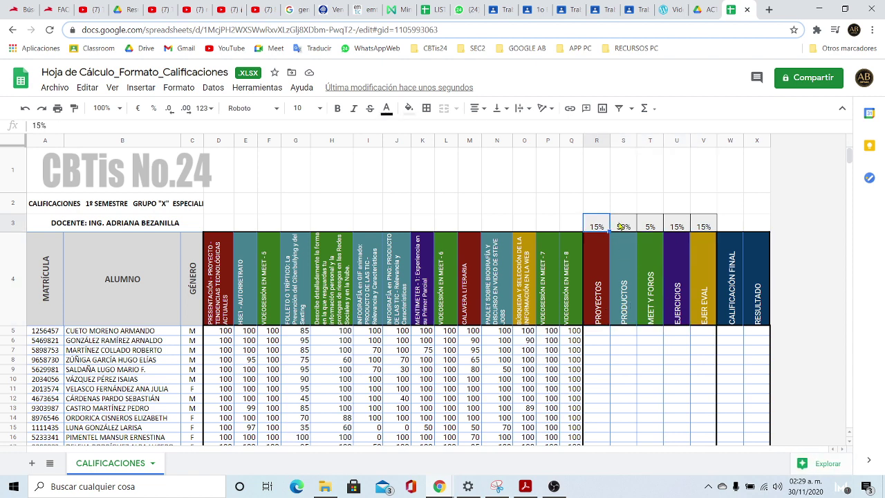
pyautogui.click(622, 227)
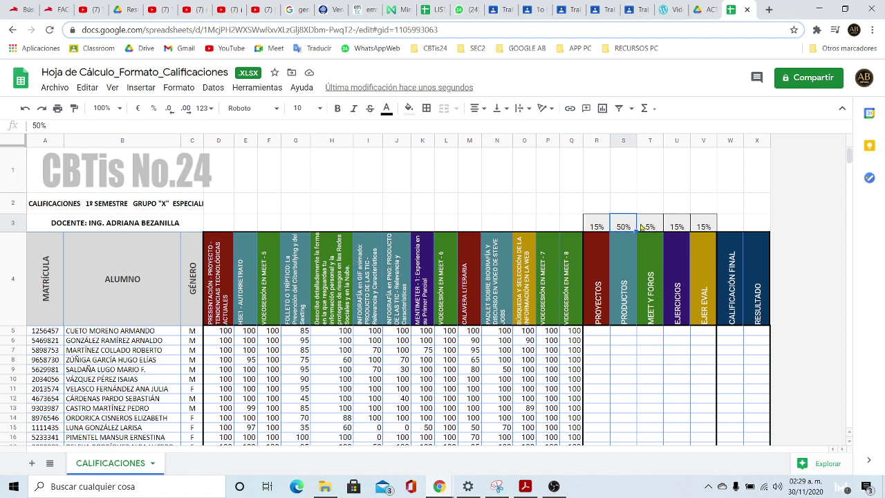
pyautogui.click(596, 227)
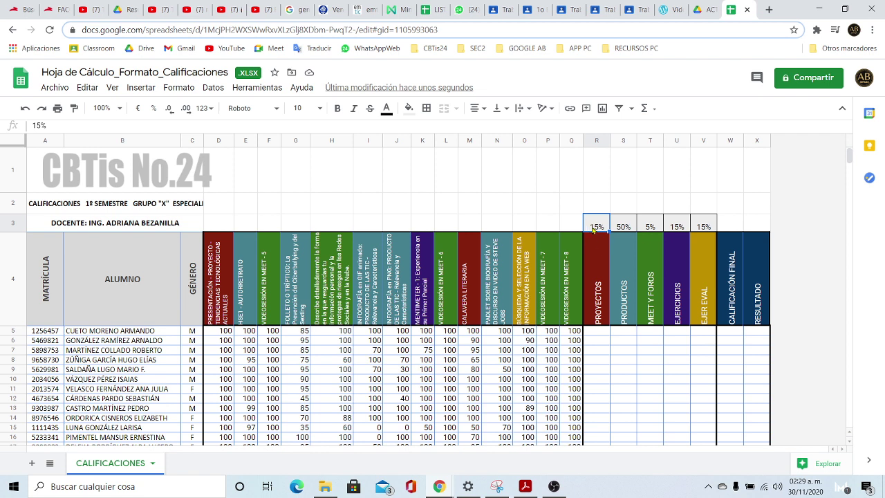
pyautogui.click(623, 229)
pyautogui.click(597, 229)
pyautogui.click(653, 228)
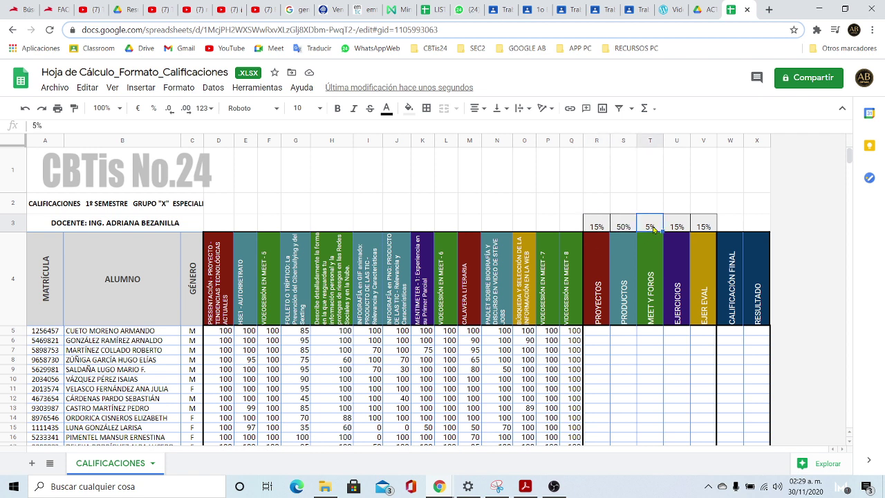
pyautogui.click(681, 230)
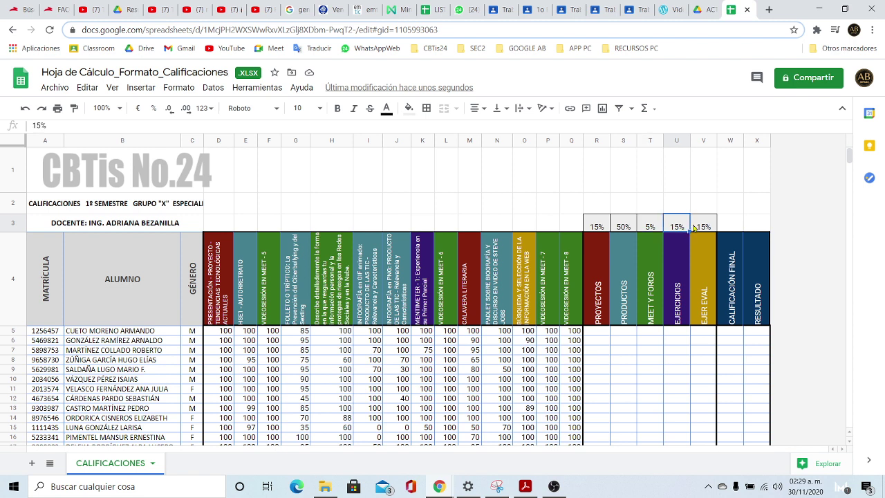
pyautogui.click(700, 227)
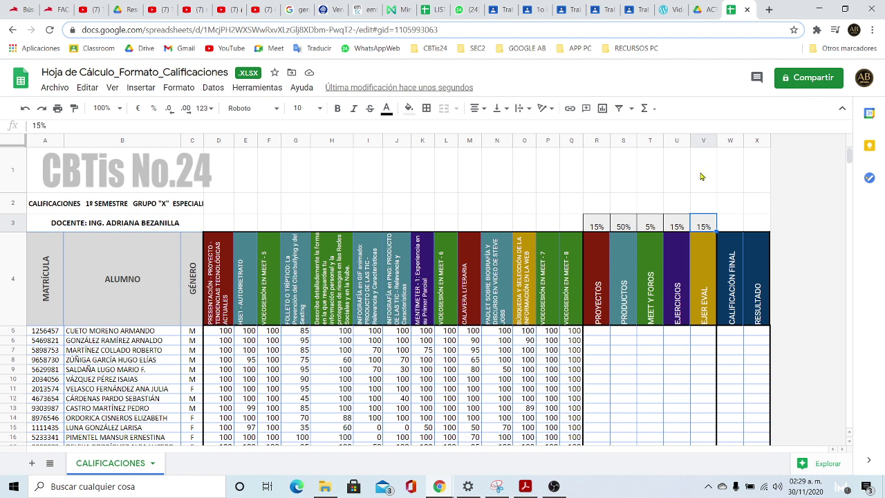
pyautogui.click(733, 225)
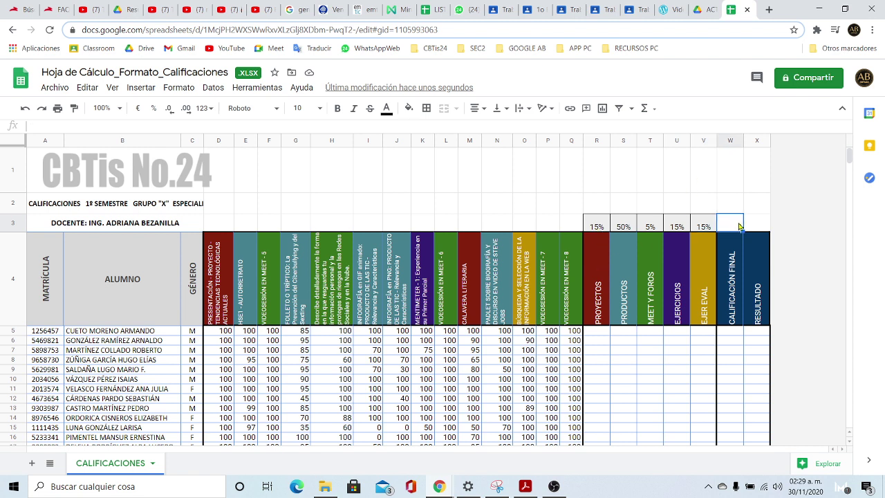
# - Examine the percentage weights in row 3 above the PROYECTOS to EJER EVAL columns and the student grade list below
pyautogui.click(595, 227)
pyautogui.click(653, 229)
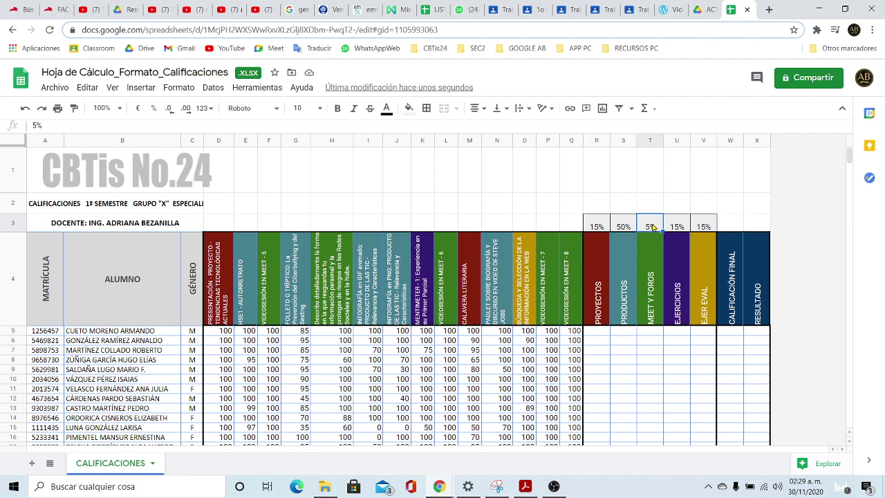
pyautogui.click(622, 230)
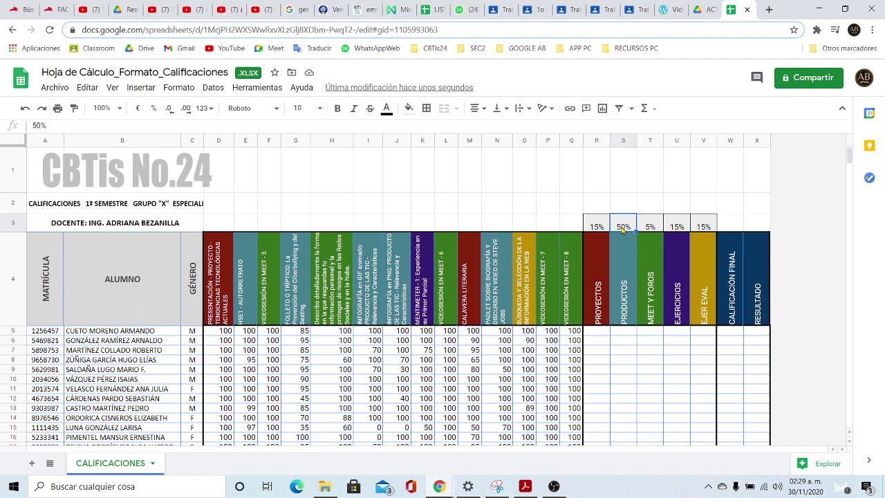
pyautogui.click(678, 229)
pyautogui.click(705, 229)
pyautogui.click(660, 188)
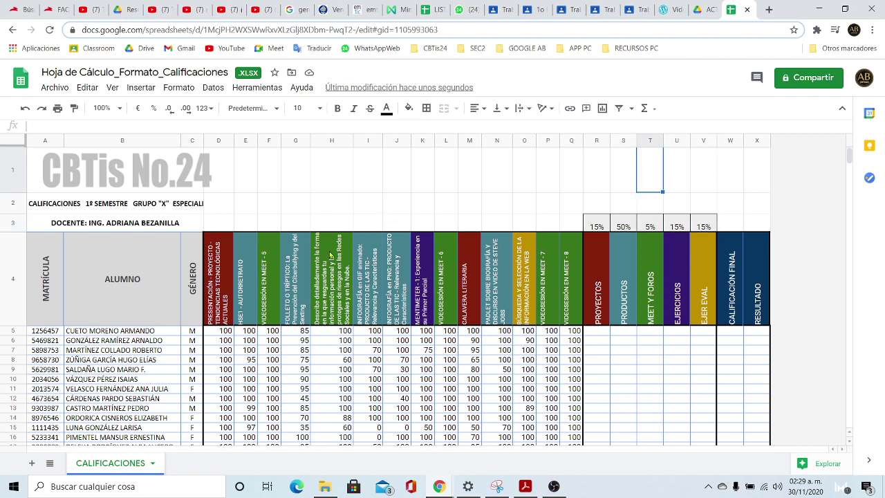
pyautogui.click(346, 187)
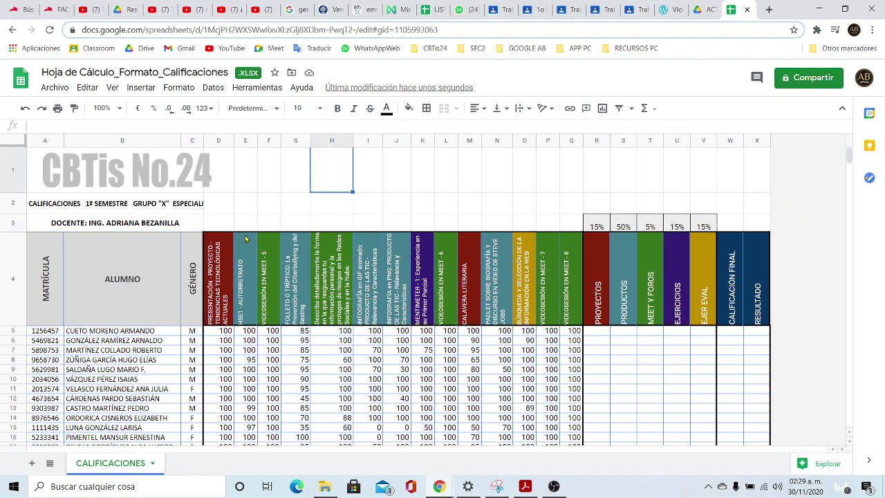
pyautogui.scroll(-3, 337, 359)
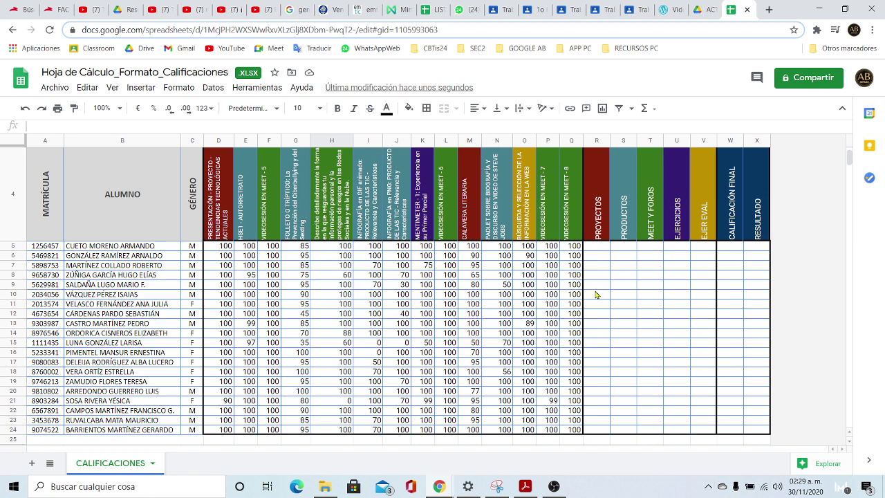
pyautogui.scroll(2, 609, 347)
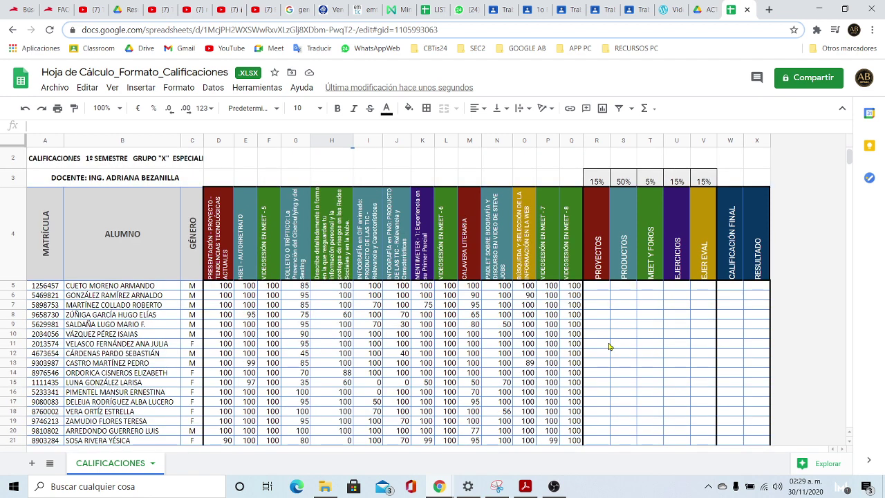
# - Calculate the first student's PROYECTOS average in cell R5 with =PROMEDIO(D5;M5)
pyautogui.click(599, 289)
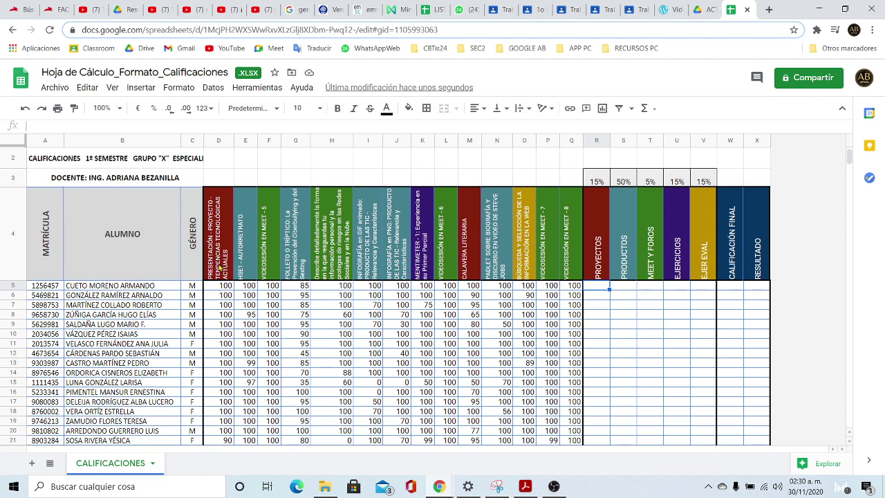
pyautogui.click(218, 288)
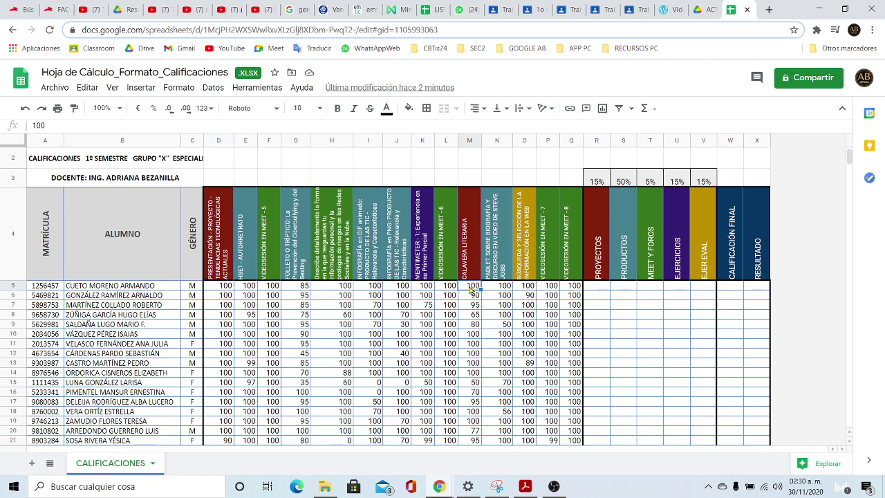
pyautogui.click(602, 286)
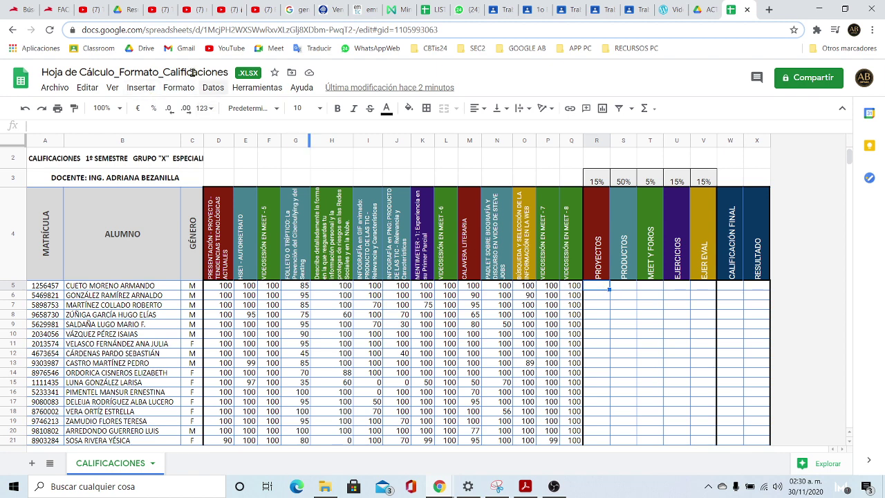
pyautogui.click(138, 88)
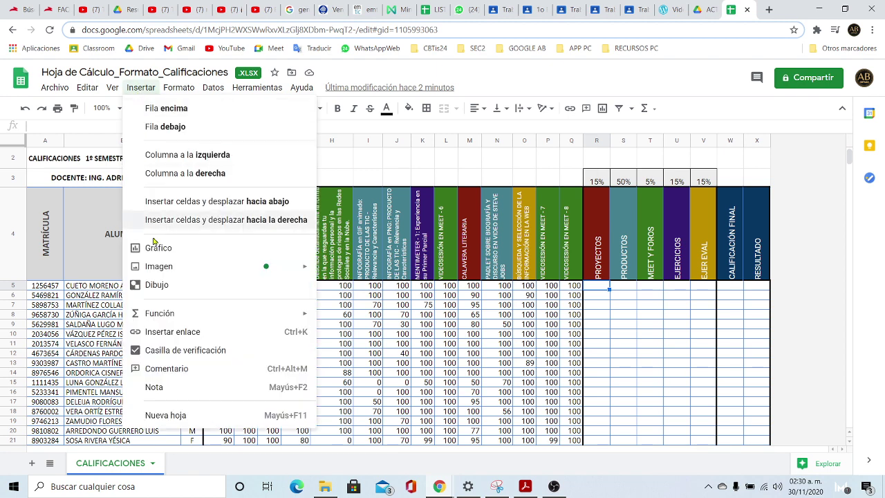
pyautogui.moveTo(173, 314)
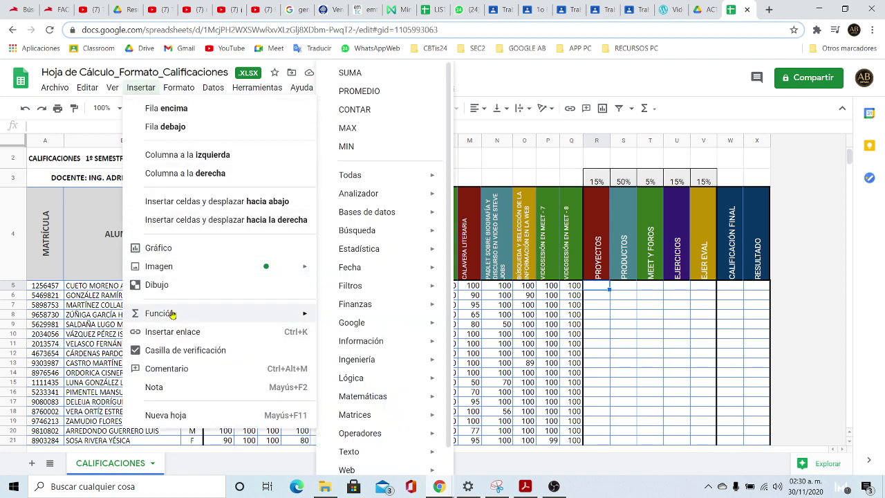
pyautogui.click(378, 92)
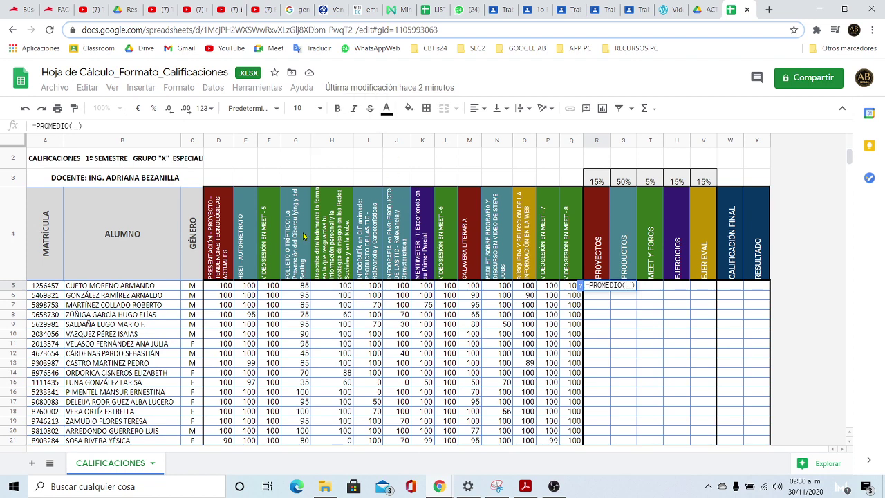
pyautogui.click(223, 288)
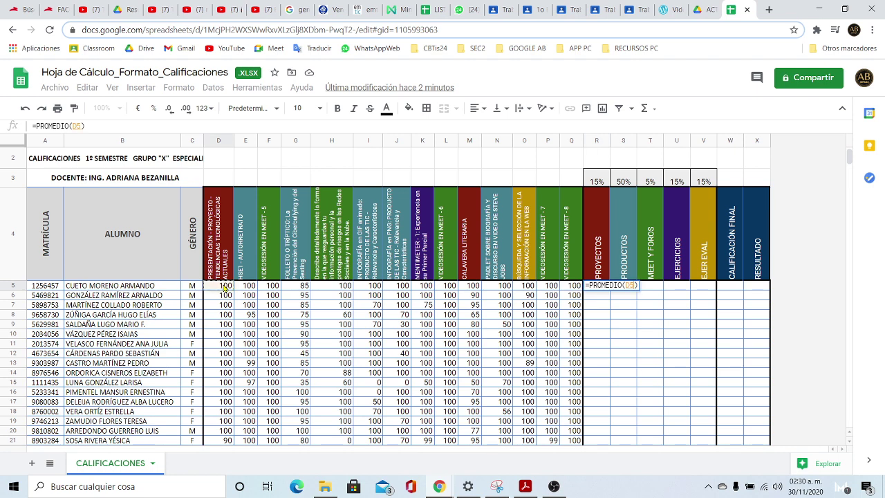
pyautogui.write(';')
pyautogui.click(473, 287)
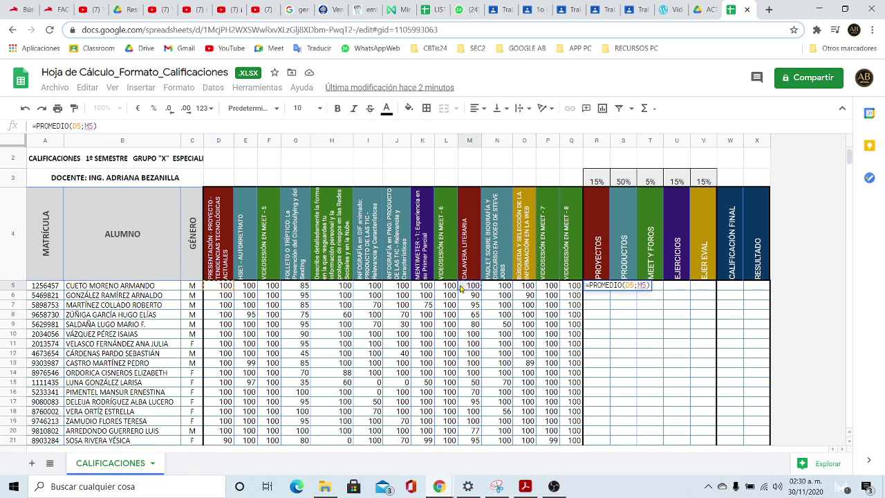
pyautogui.press('Return')
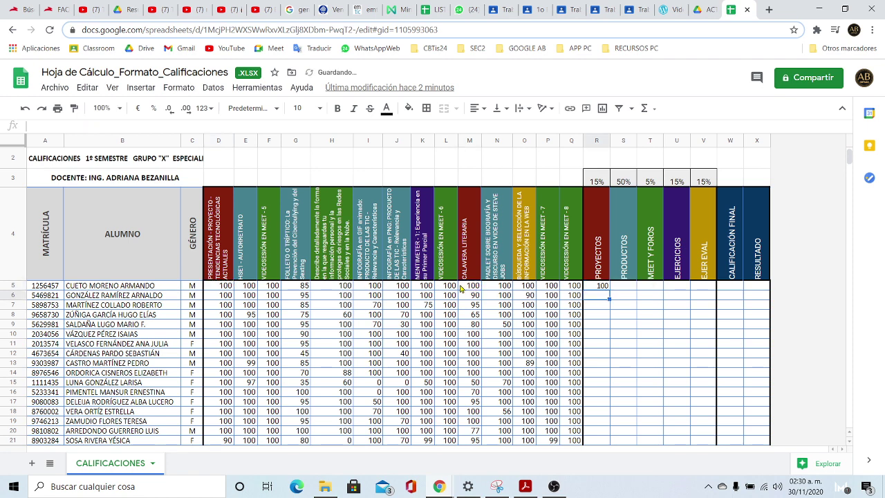
# - Inspect the PROYECTOS formula in cell R5 and set the sheet zoom to 125%
pyautogui.click(596, 288)
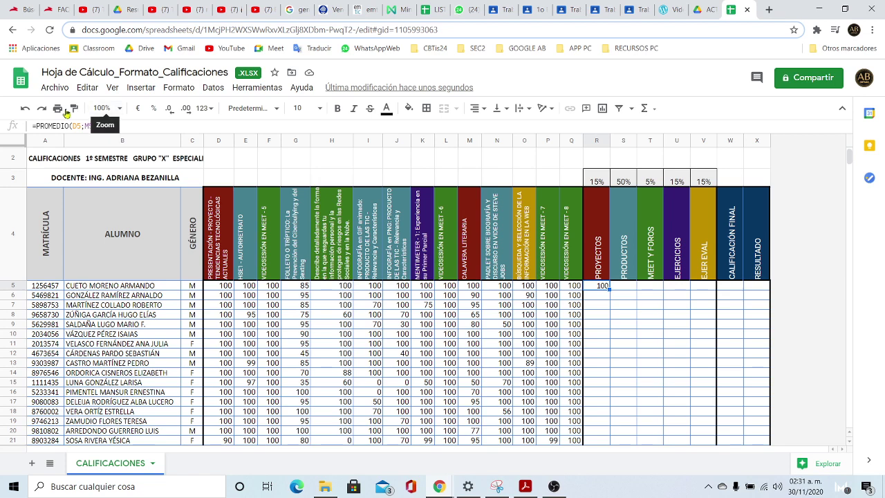
pyautogui.click(119, 111)
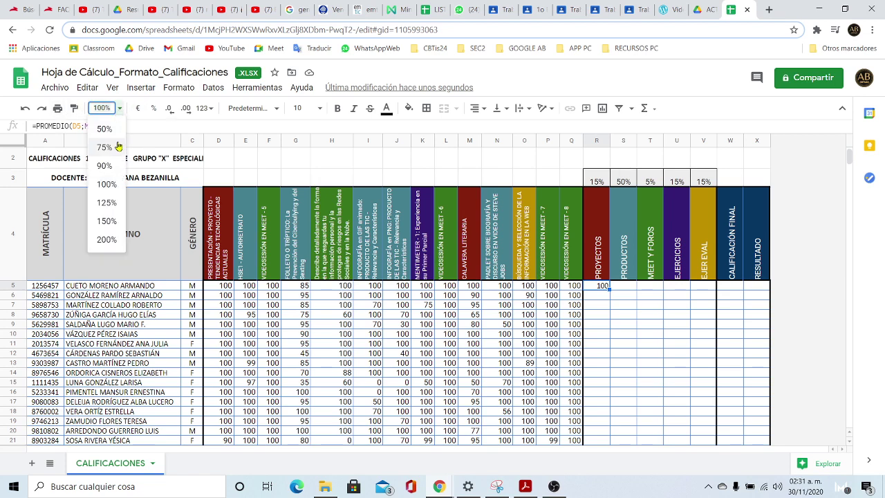
pyautogui.click(105, 205)
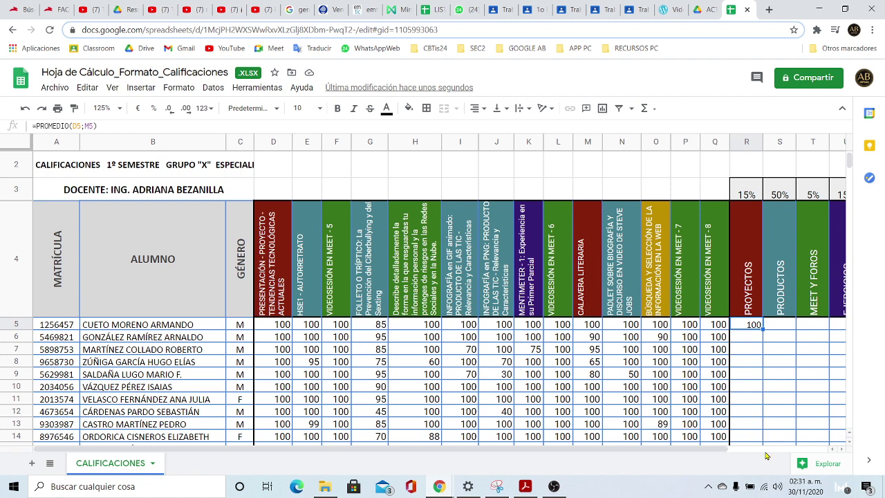
pyautogui.moveTo(719, 452); pyautogui.dragTo(751, 451)
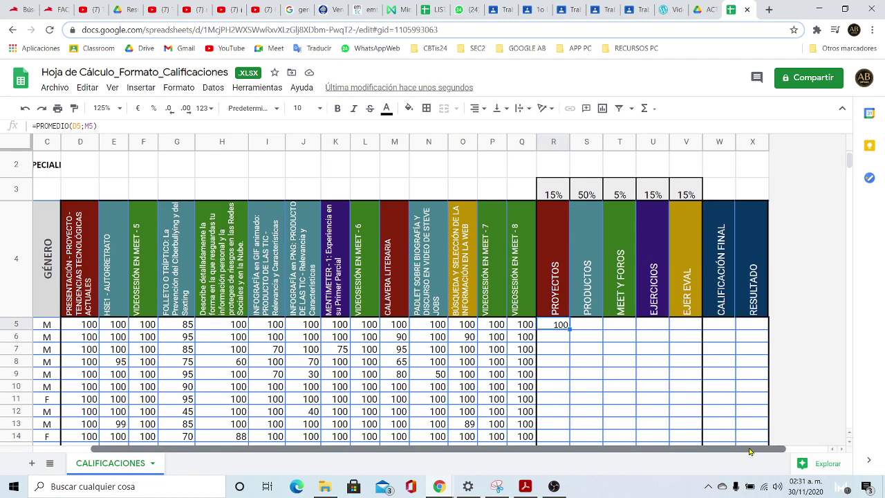
pyautogui.scroll(-1, 614, 394)
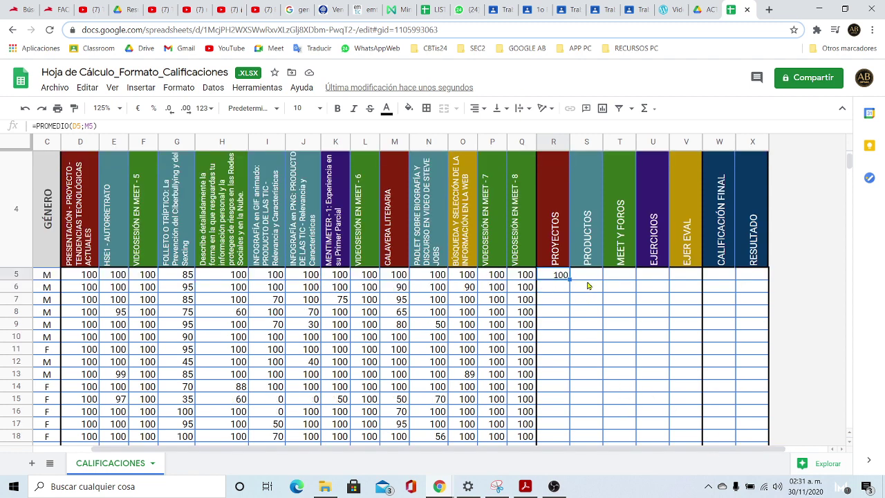
pyautogui.scroll(1, 591, 280)
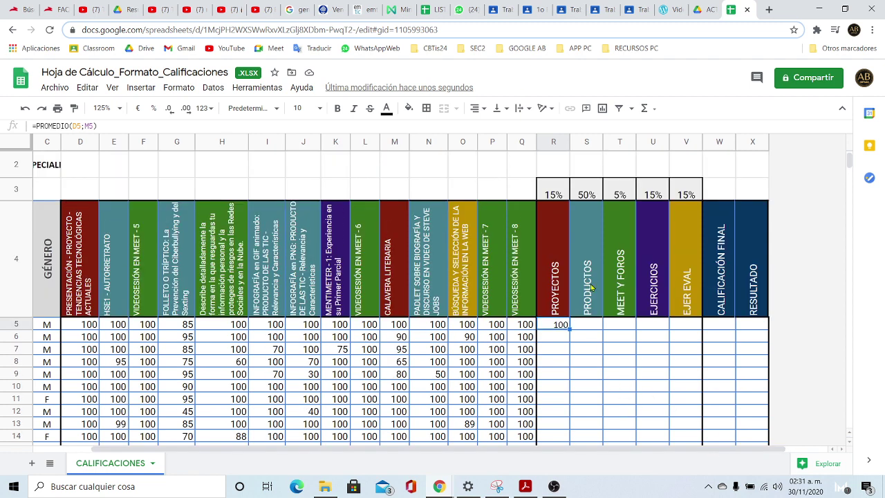
# - Examine the first student's grades in the teal product columns E, G, I, J and N
pyautogui.click(589, 325)
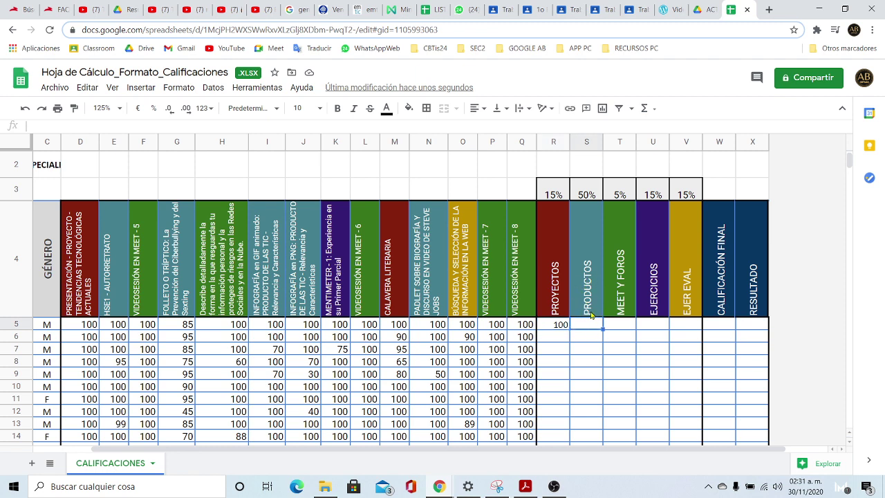
pyautogui.click(117, 325)
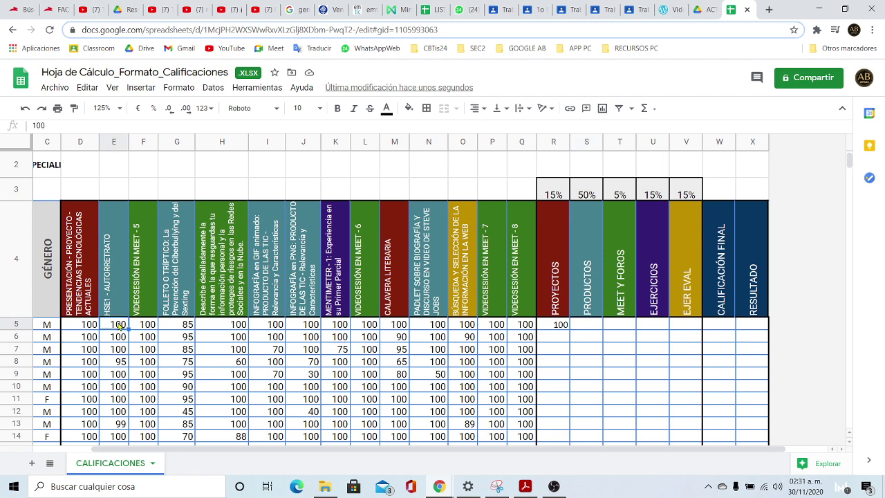
pyautogui.click(185, 324)
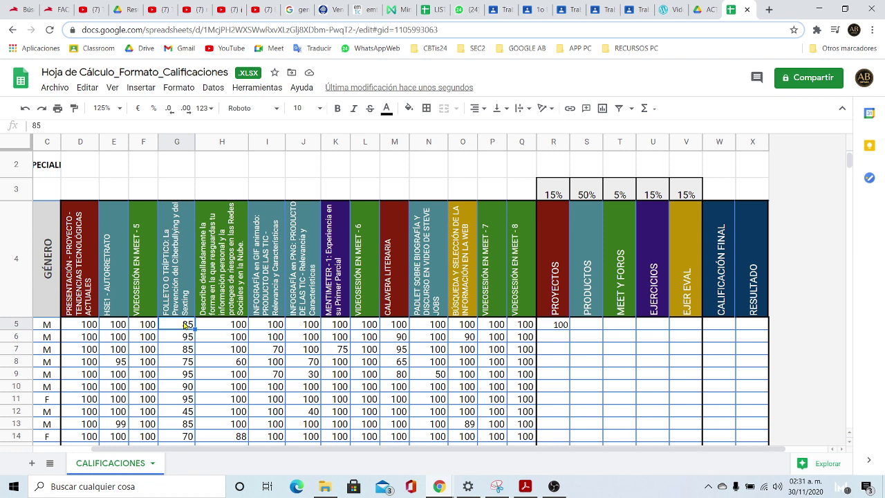
pyautogui.click(274, 329)
pyautogui.click(306, 327)
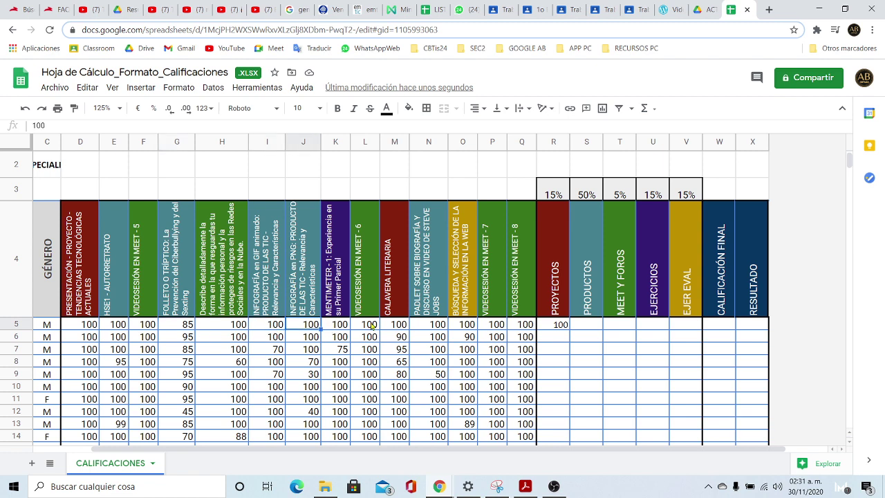
pyautogui.click(438, 328)
# - Calculate the first student's PRODUCTOS average in cell S5 with =PROMEDIO(E5;G5;I5;J5;N5)
pyautogui.click(590, 328)
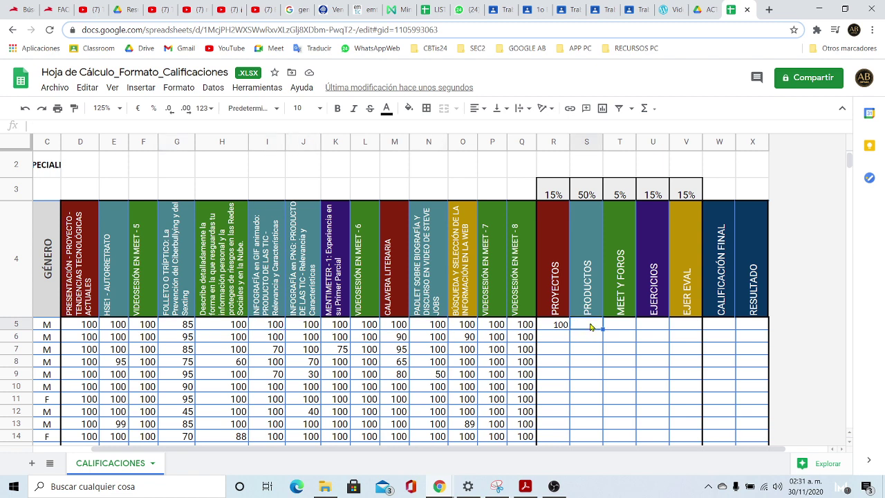
pyautogui.click(141, 87)
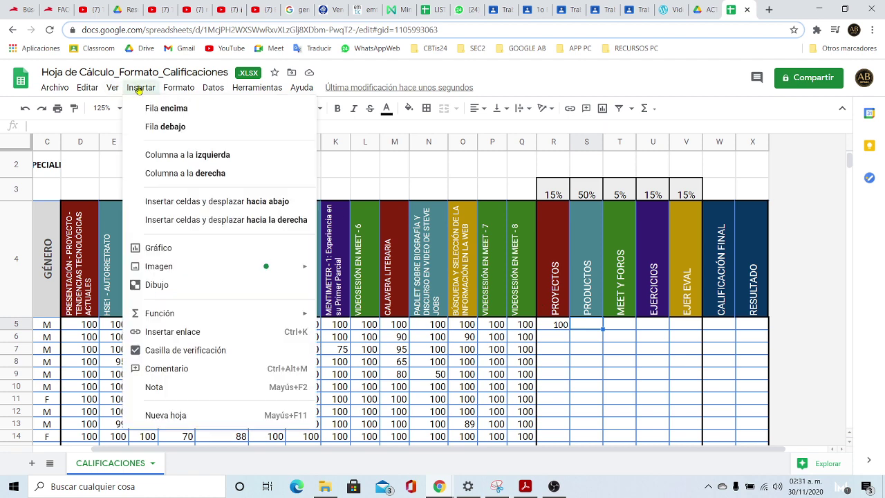
pyautogui.moveTo(179, 320)
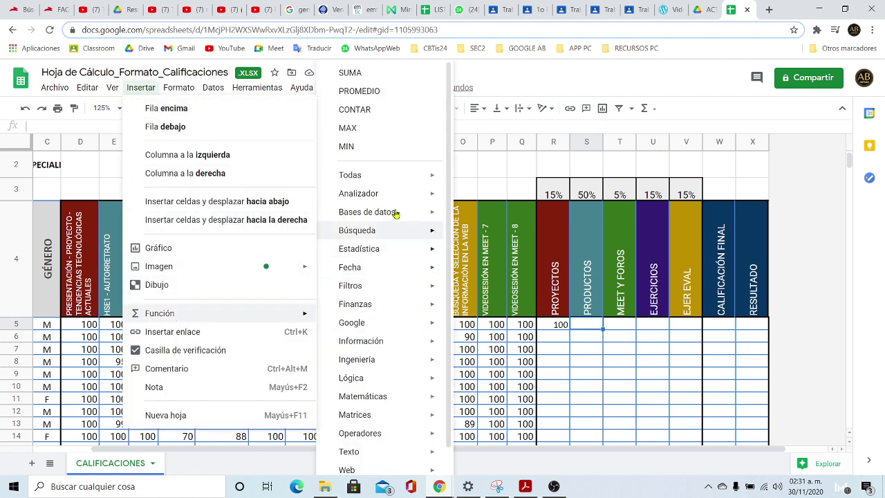
pyautogui.click(380, 93)
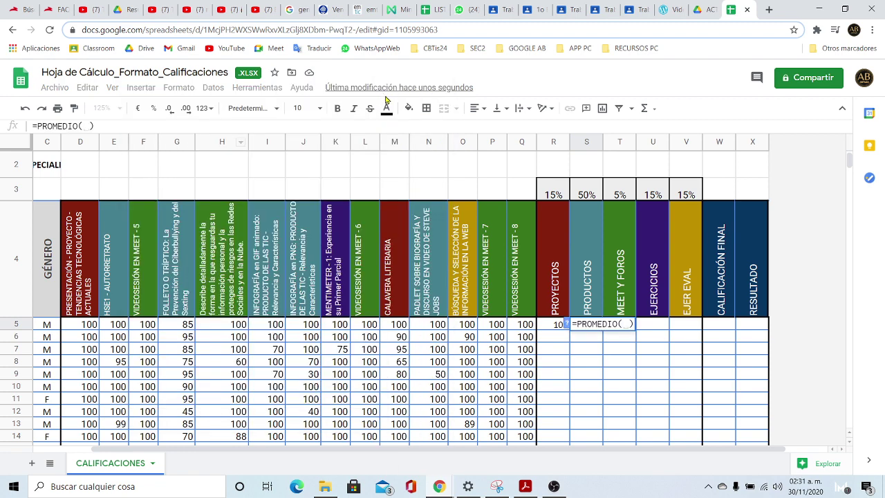
pyautogui.click(119, 324)
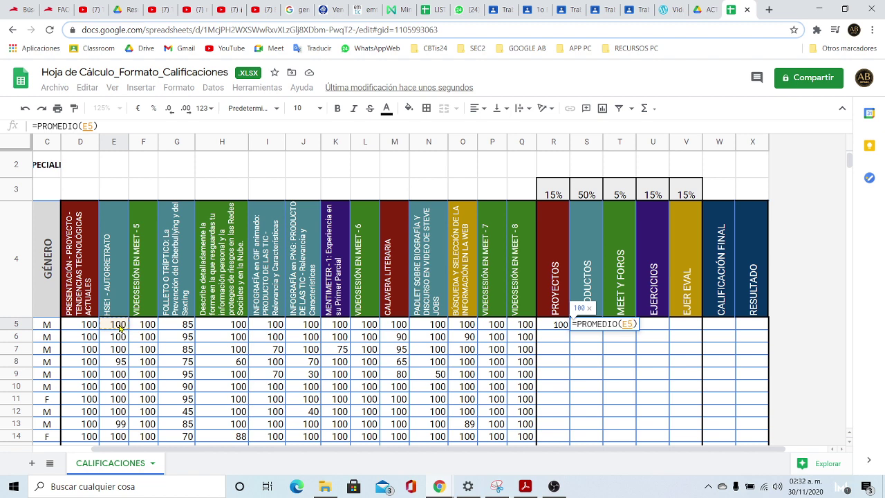
pyautogui.keyDown('ctrl'); pyautogui.click(182, 327); pyautogui.keyUp('ctrl')
pyautogui.keyDown('ctrl'); pyautogui.click(270, 328); pyautogui.keyUp('ctrl')
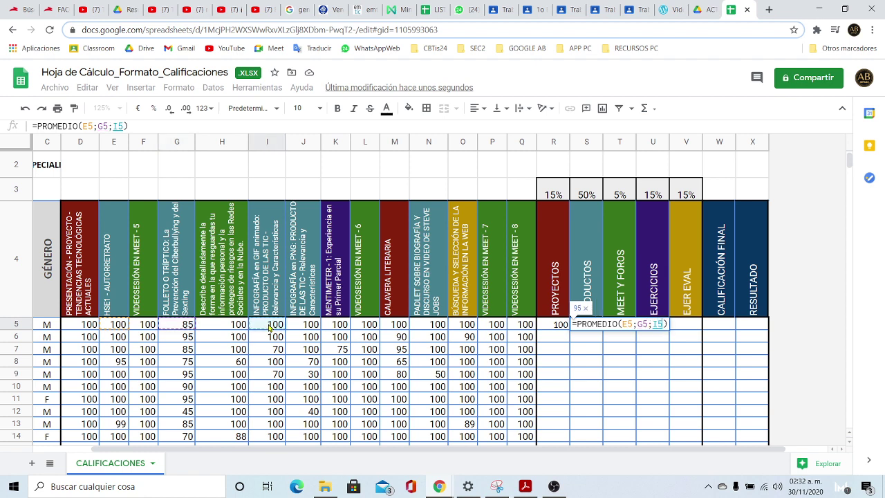
pyautogui.keyDown('ctrl'); pyautogui.click(310, 330); pyautogui.keyUp('ctrl')
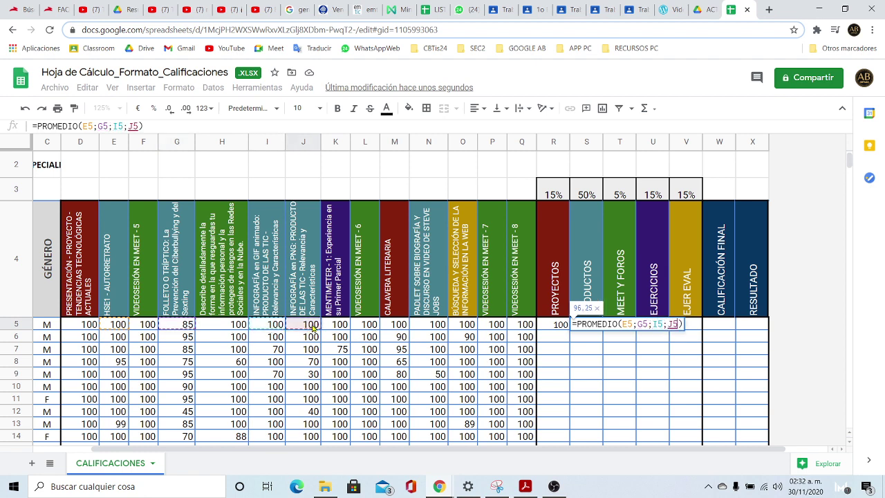
pyautogui.keyDown('ctrl'); pyautogui.click(436, 328); pyautogui.keyUp('ctrl')
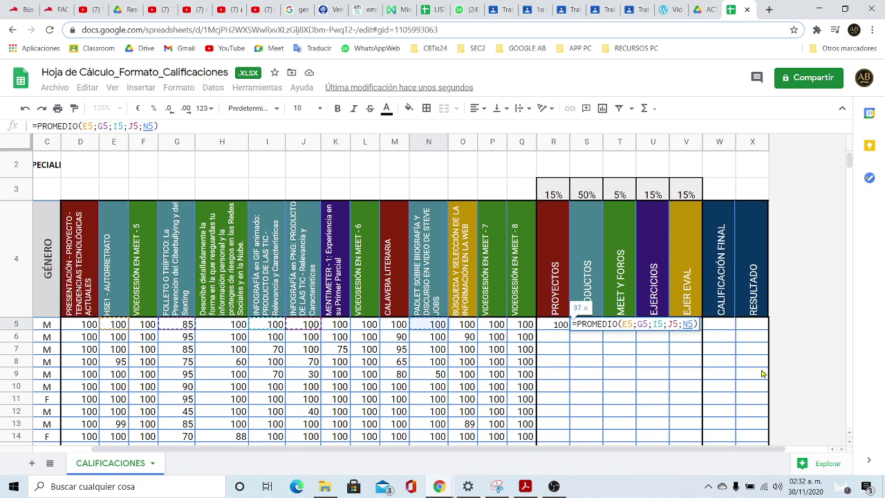
pyautogui.press('Return')
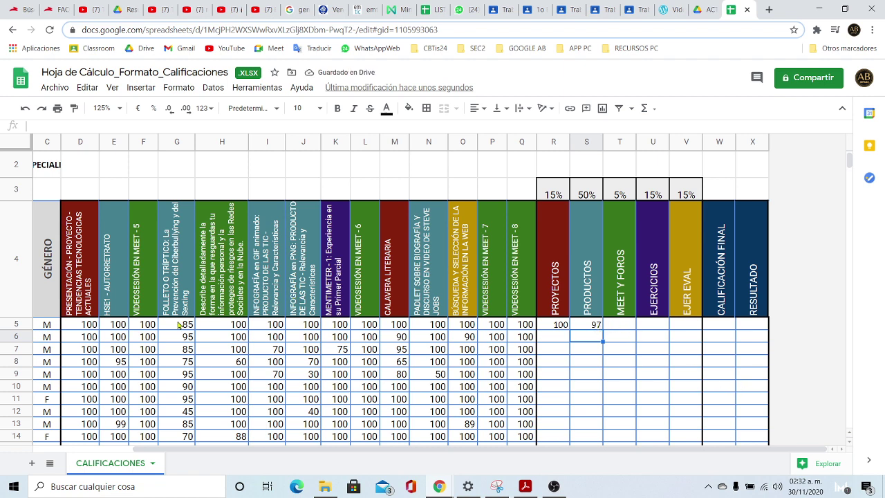
# - Calculate the first student's MEET Y FOROS average in cell T5 with =PROMEDIO(F5;H5;L5;P5;Q5)
pyautogui.click(622, 325)
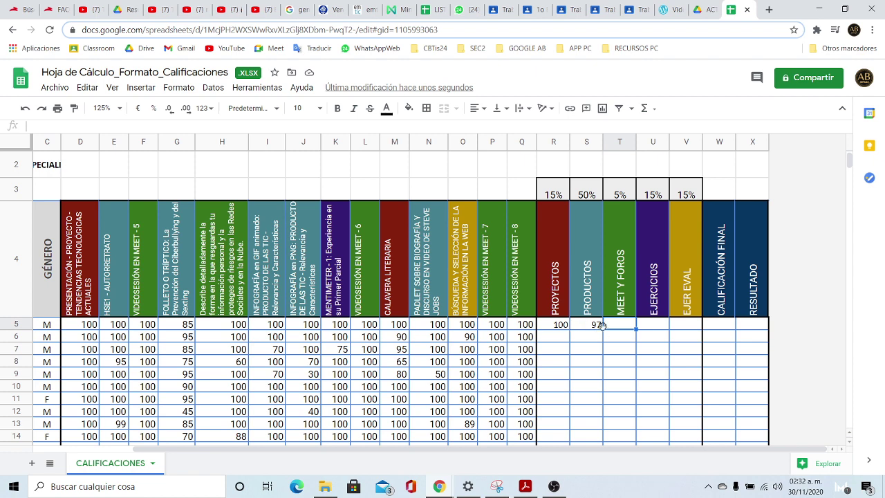
pyautogui.click(129, 92)
pyautogui.moveTo(168, 313)
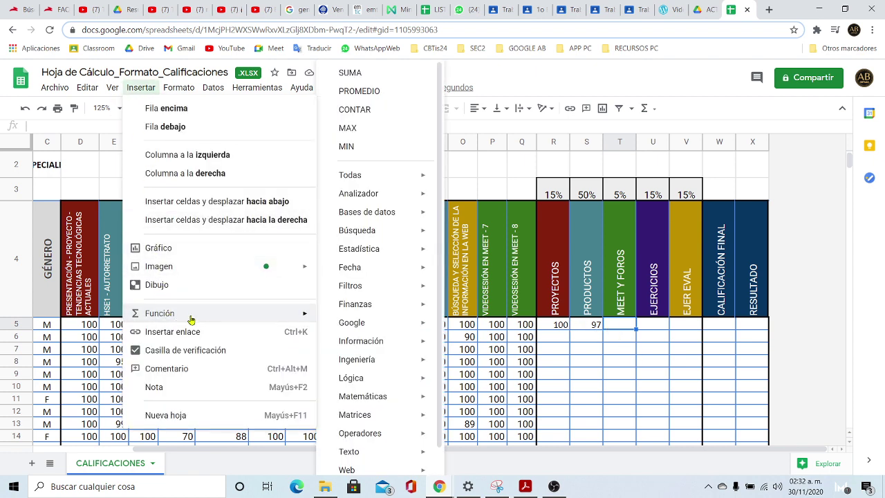
pyautogui.click(377, 92)
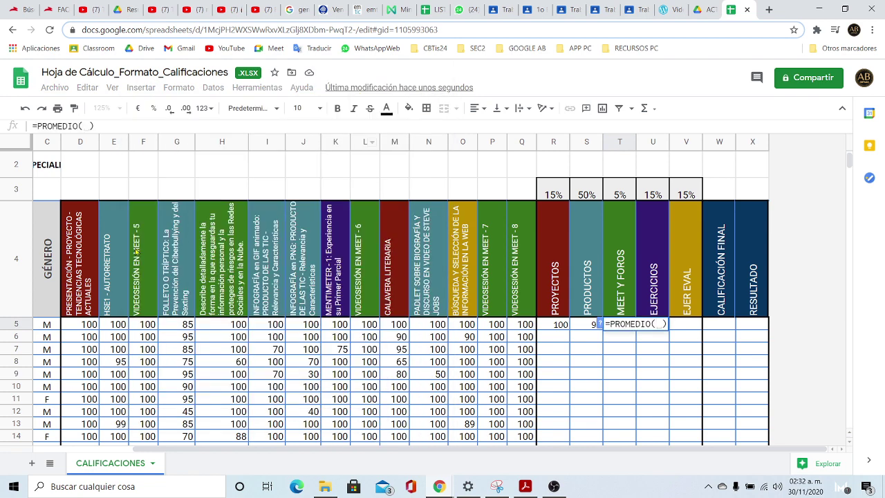
pyautogui.click(147, 325)
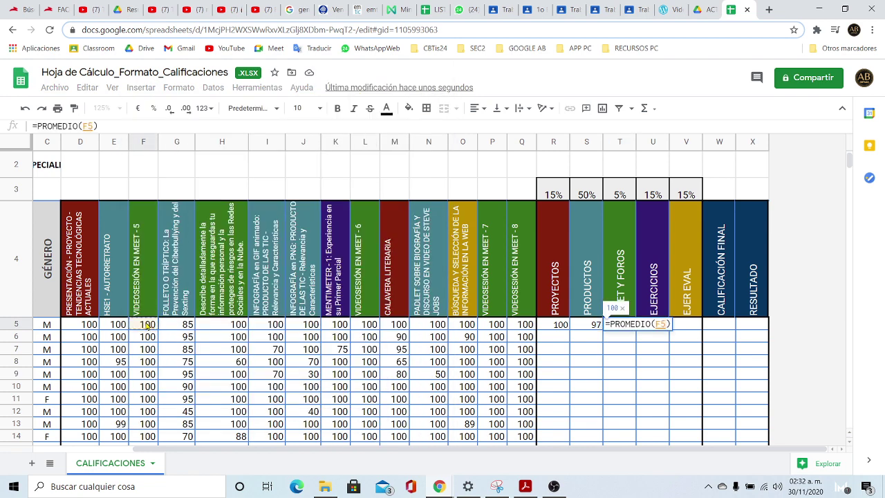
pyautogui.keyDown('ctrl'); pyautogui.click(235, 325); pyautogui.keyUp('ctrl')
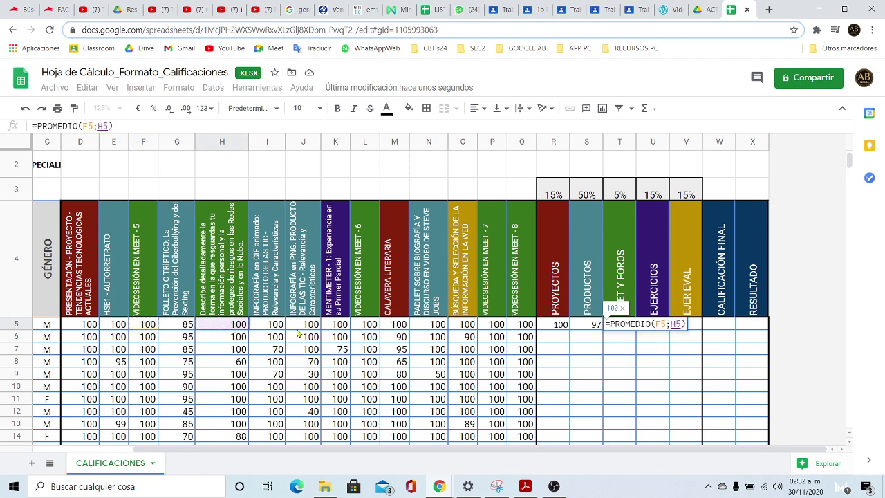
pyautogui.keyDown('ctrl'); pyautogui.click(367, 325); pyautogui.keyUp('ctrl')
pyautogui.keyDown('ctrl'); pyautogui.click(498, 327); pyautogui.keyUp('ctrl')
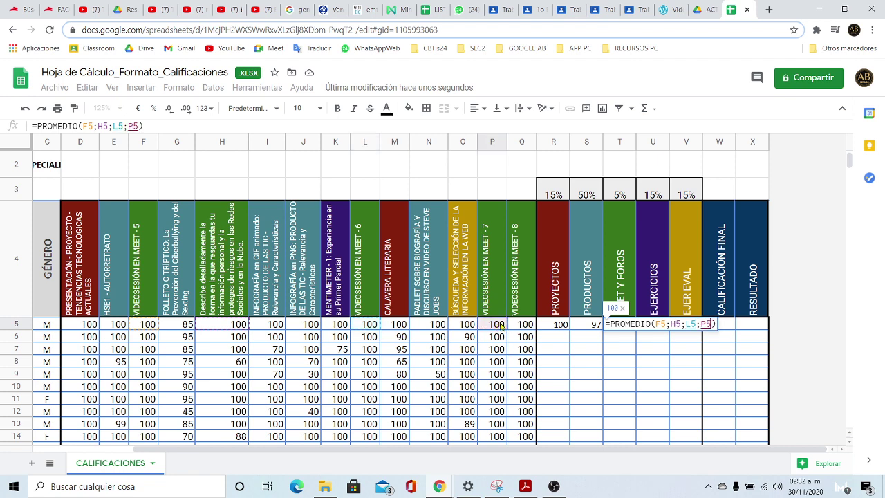
pyautogui.keyDown('ctrl'); pyautogui.click(526, 325); pyautogui.keyUp('ctrl')
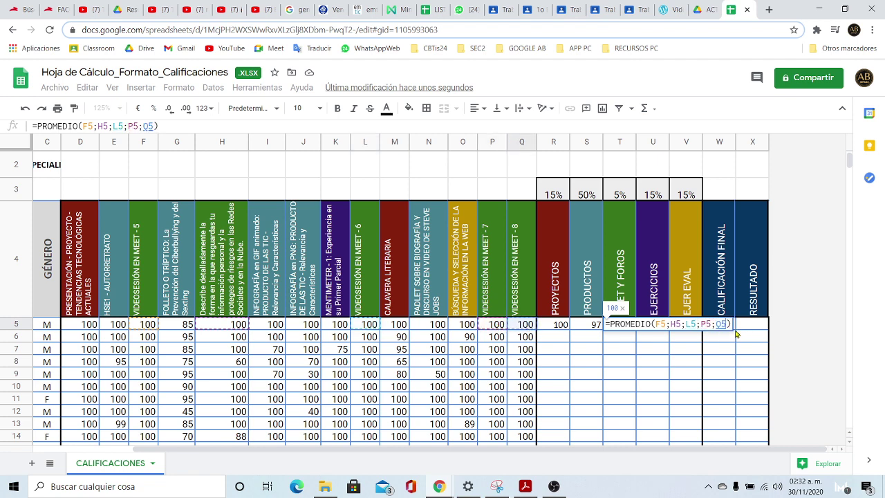
pyautogui.press('Return')
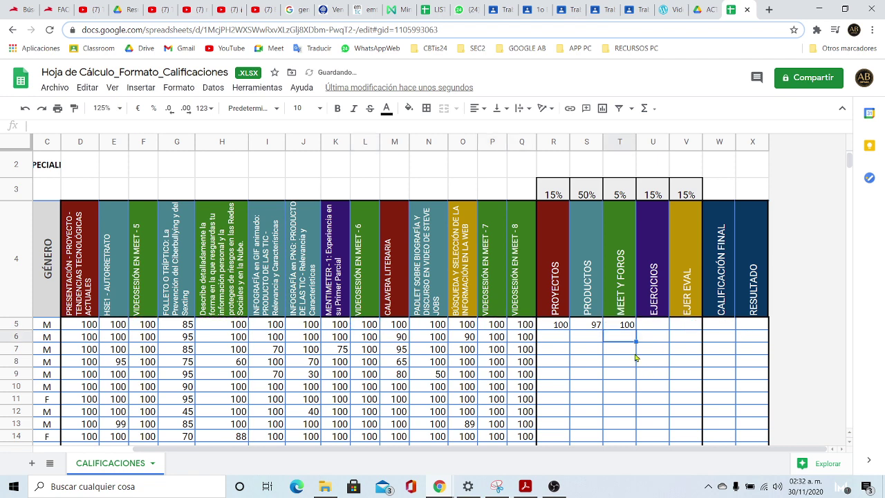
# - Link the first student's EJERCICIOS grade in cell U5 to the Mentimeter activity with =K5
pyautogui.click(657, 327)
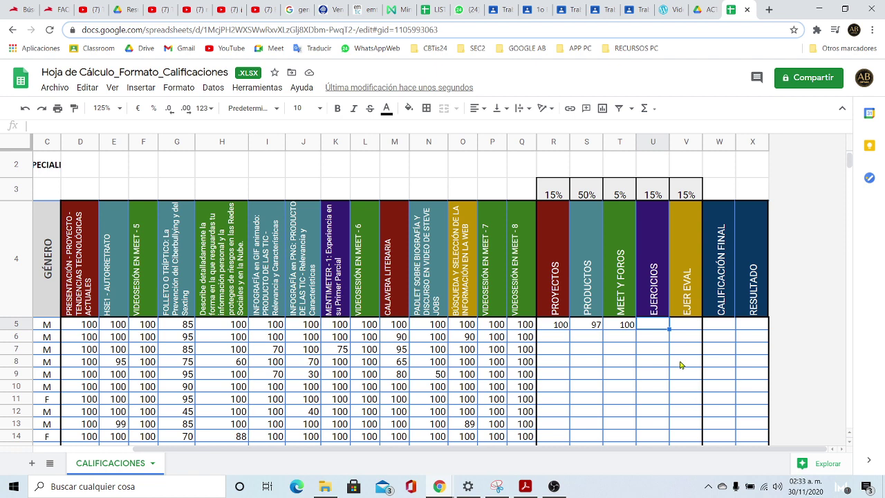
pyautogui.write('=')
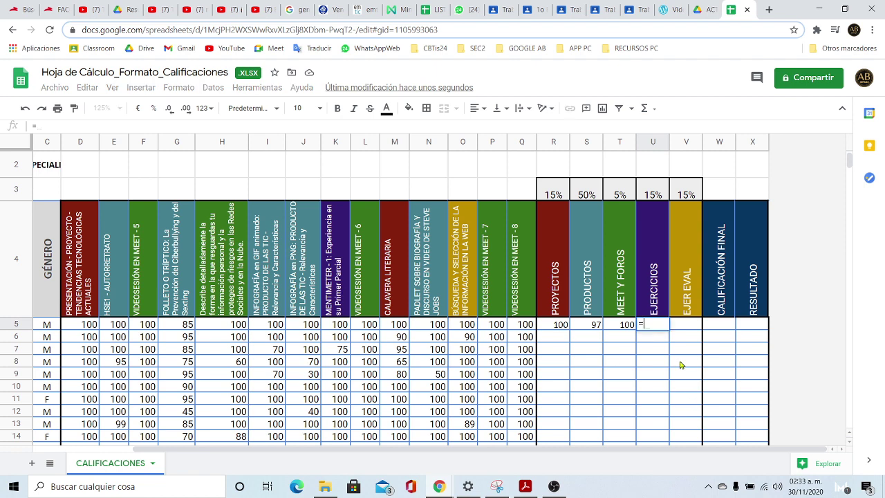
pyautogui.click(335, 324)
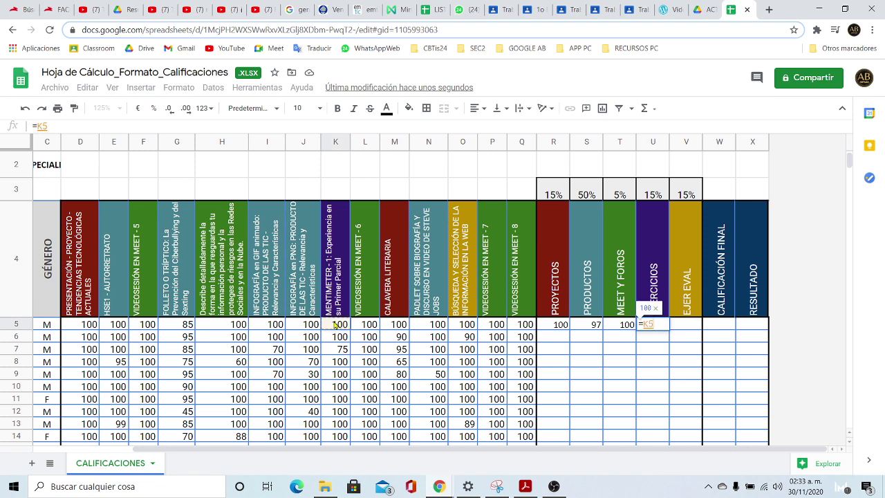
pyautogui.press('Return')
# - Link the first student's EJER EVAL grade in cell V5 to the web search activity with =O5
pyautogui.click(695, 328)
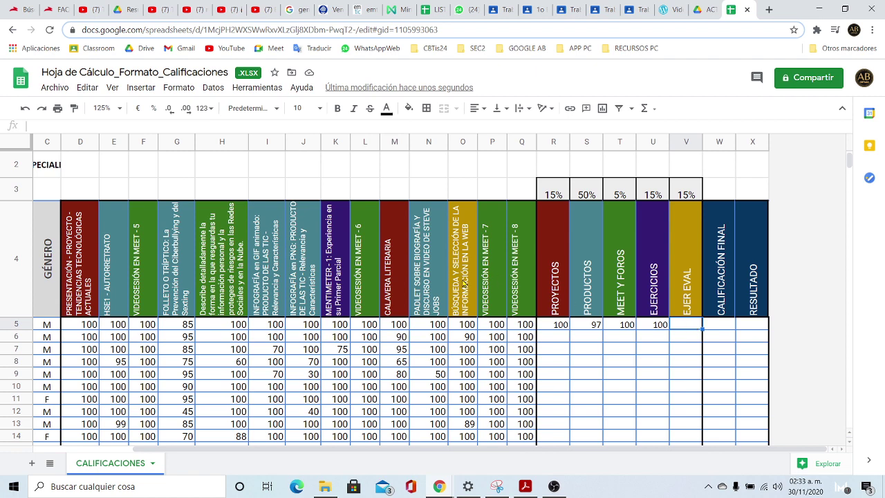
pyautogui.write('=')
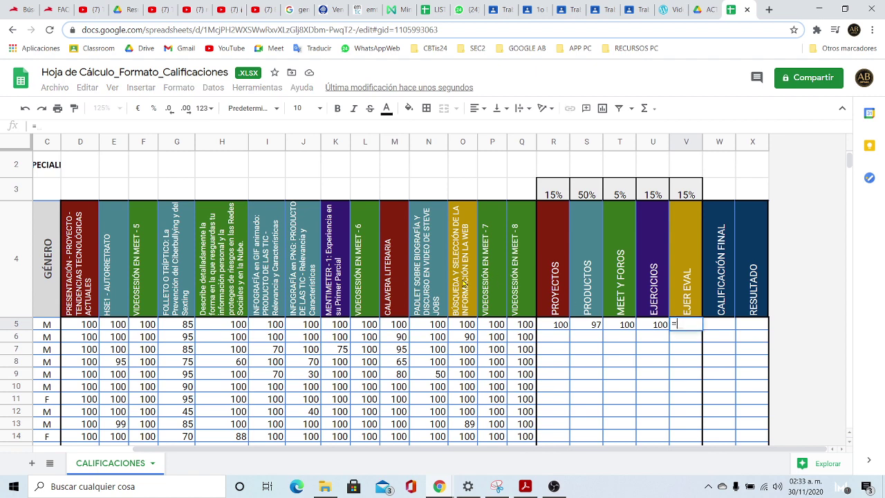
pyautogui.click(463, 324)
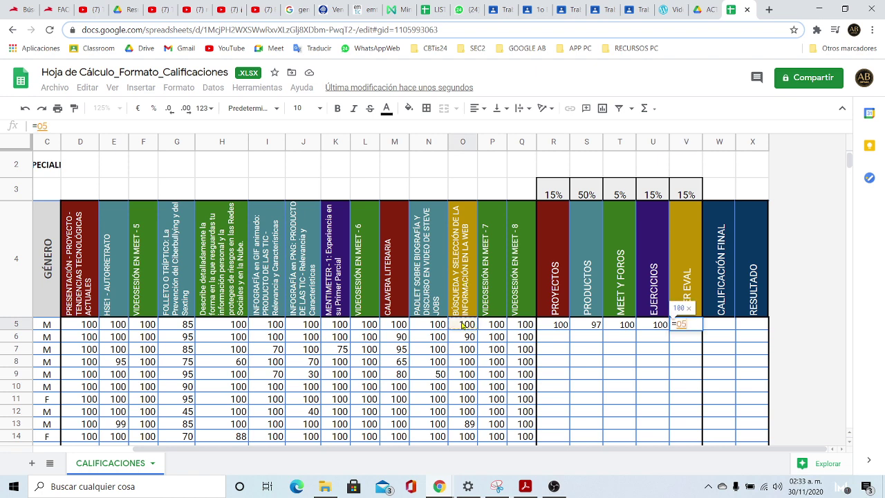
pyautogui.press('Return')
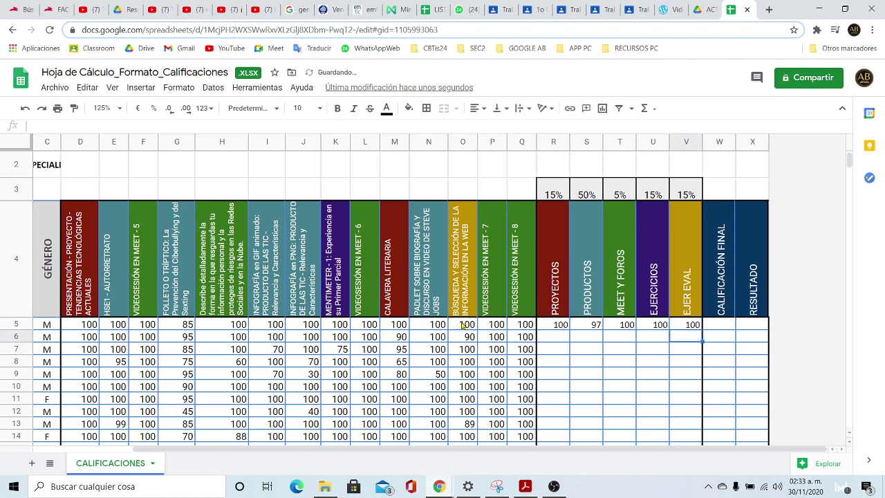
# - Review the first student's average formulas in cells R5, S5 and T5
pyautogui.click(561, 324)
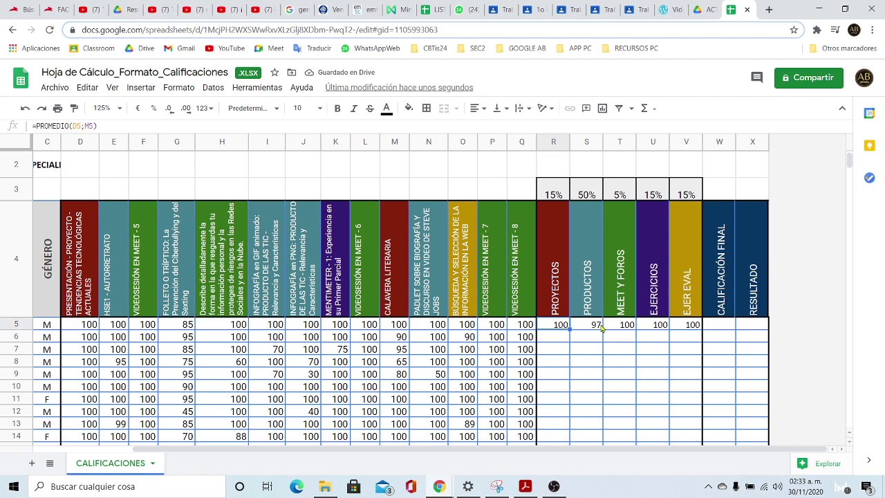
pyautogui.click(595, 326)
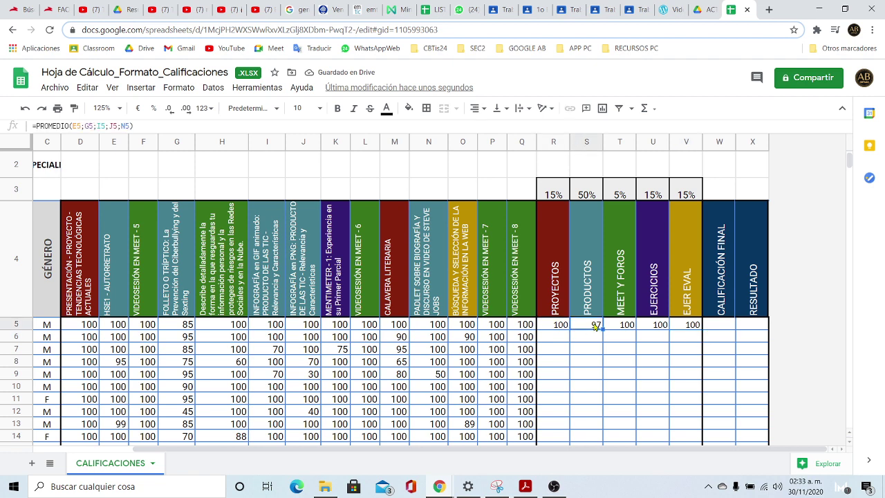
pyautogui.click(629, 329)
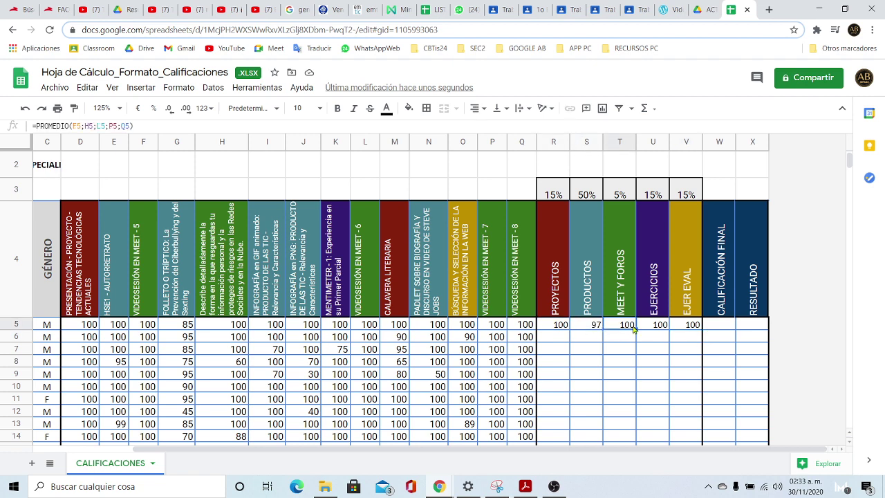
pyautogui.click(563, 325)
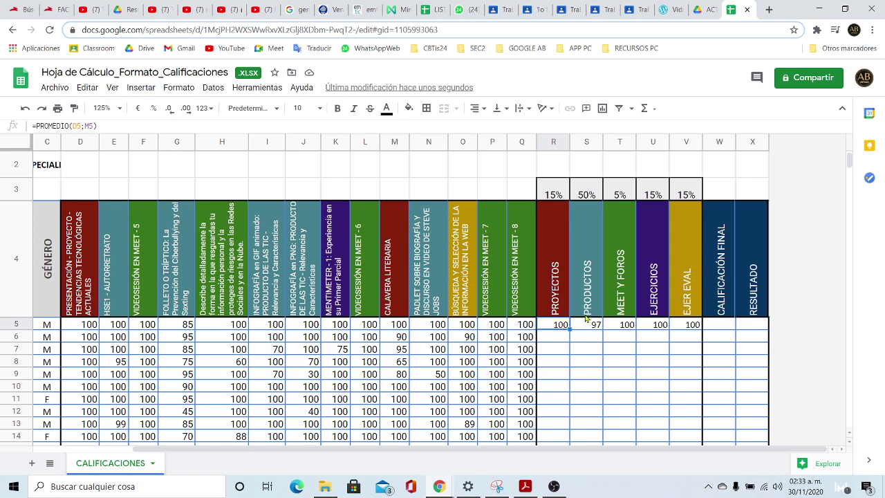
pyautogui.click(583, 343)
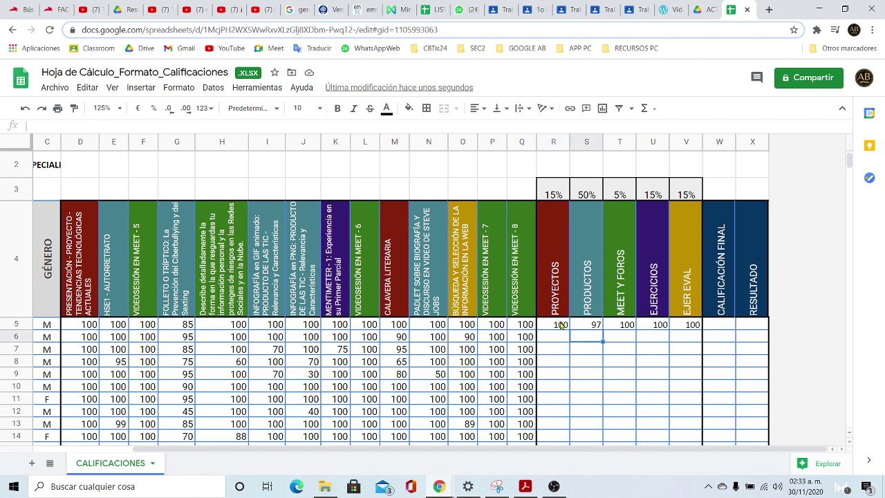
pyautogui.click(560, 325)
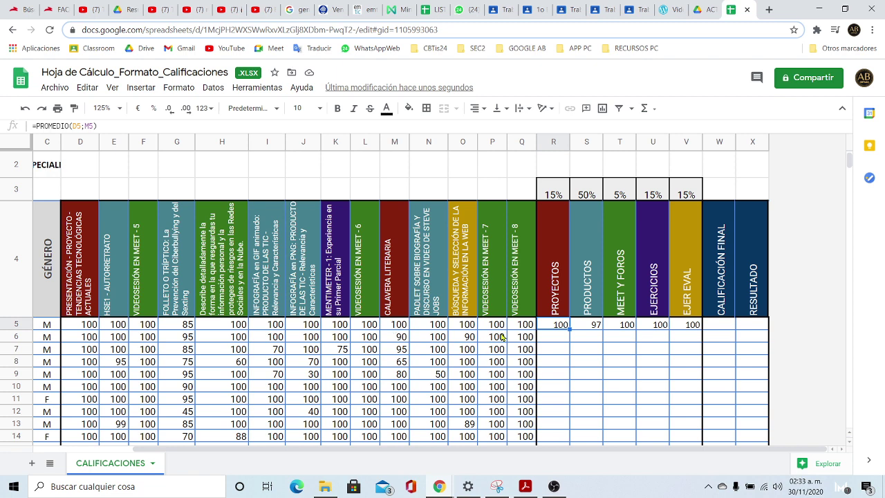
# - Examine the project grades in columns D and M that feed the PROYECTOS averages of rows 6 and 7
pyautogui.click(553, 337)
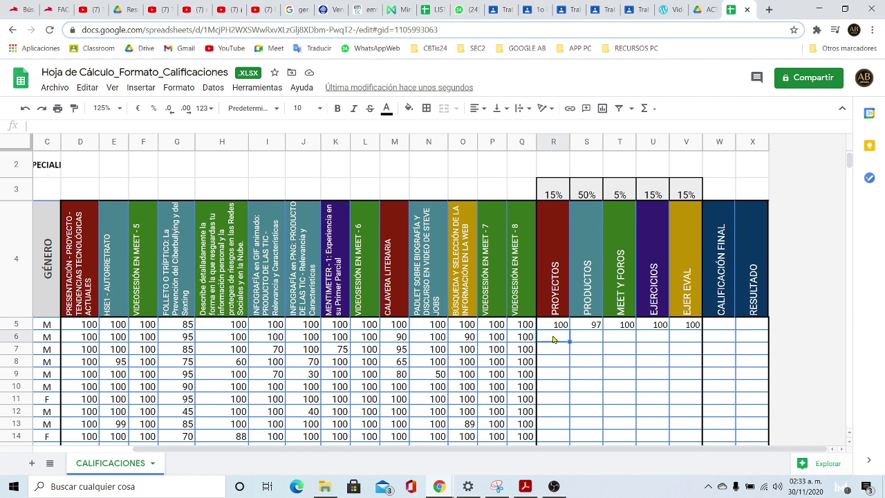
pyautogui.click(91, 336)
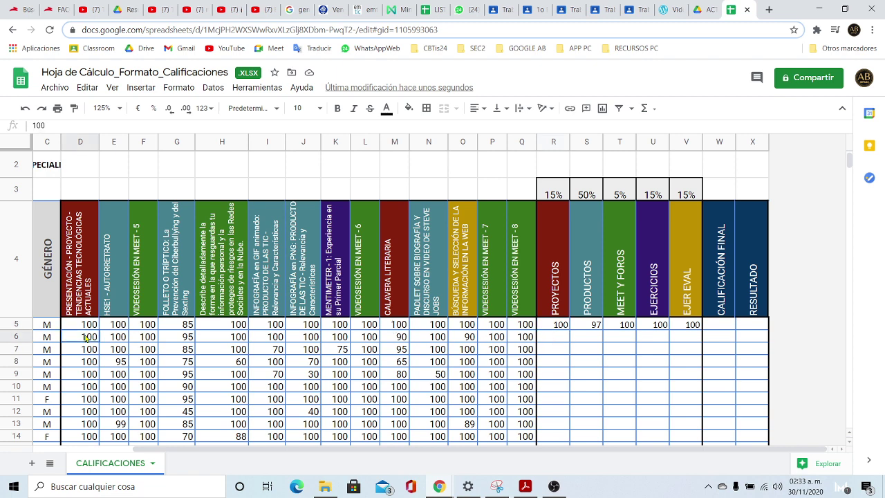
pyautogui.click(399, 337)
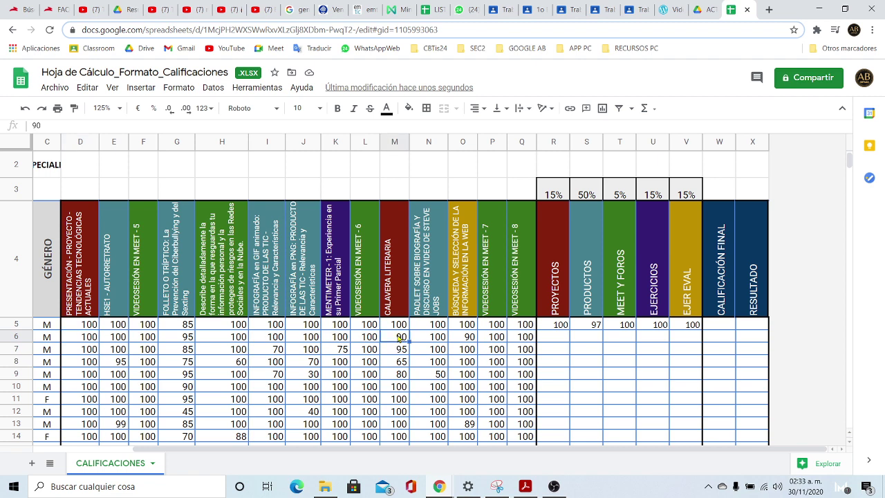
pyautogui.click(556, 353)
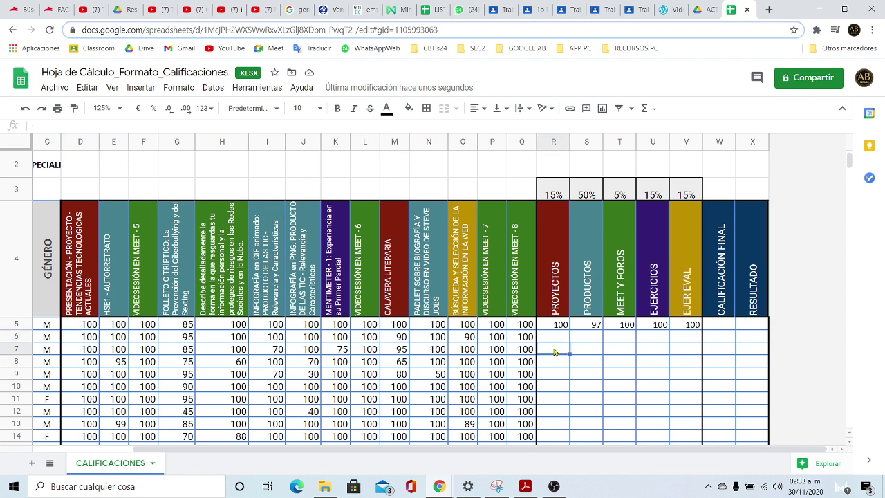
pyautogui.click(87, 351)
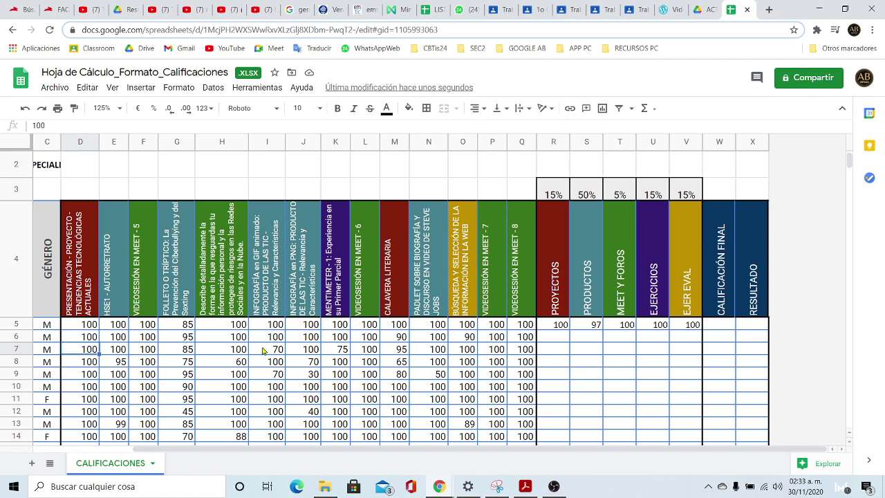
pyautogui.click(405, 350)
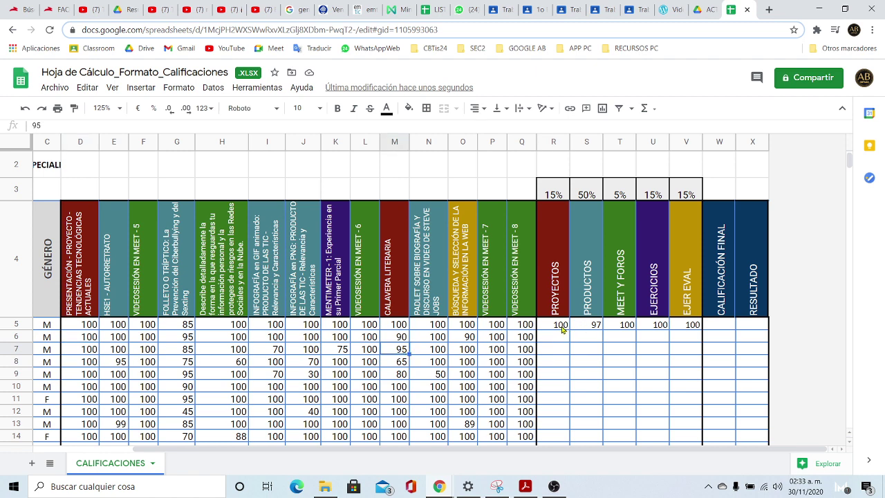
# - Copy the PROYECTOS formula from R5 down to R7 and check the cell references in R6 and R7
pyautogui.click(562, 326)
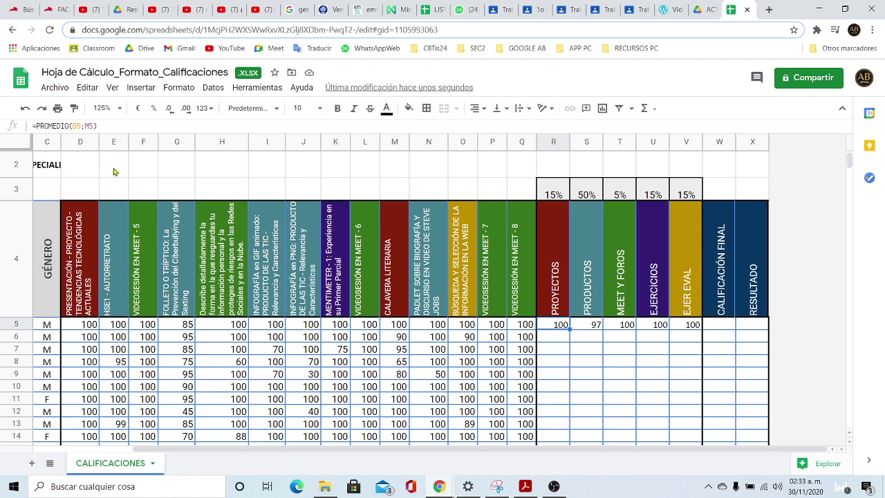
pyautogui.click(92, 129)
pyautogui.moveTo(569, 343); pyautogui.dragTo(569, 354)
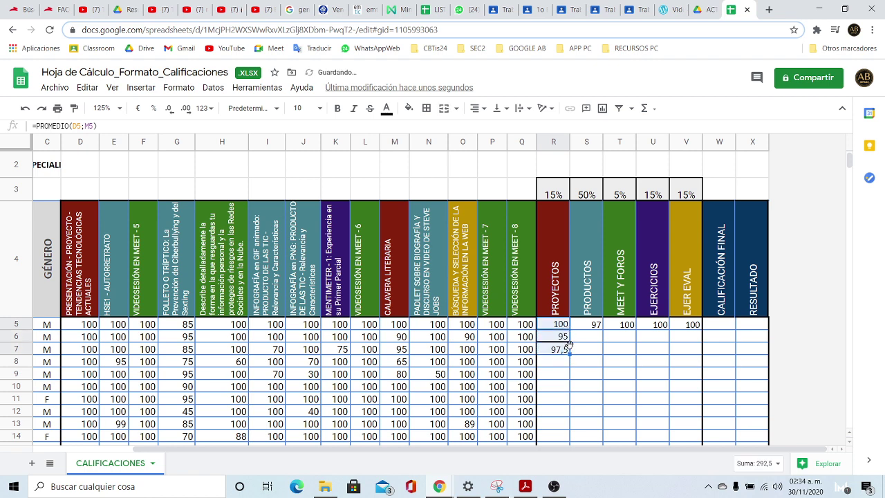
pyautogui.click(561, 338)
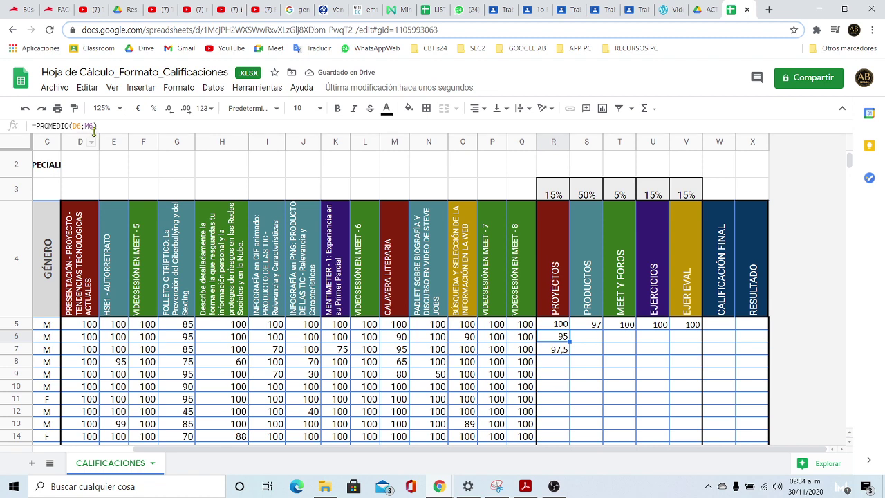
pyautogui.click(558, 351)
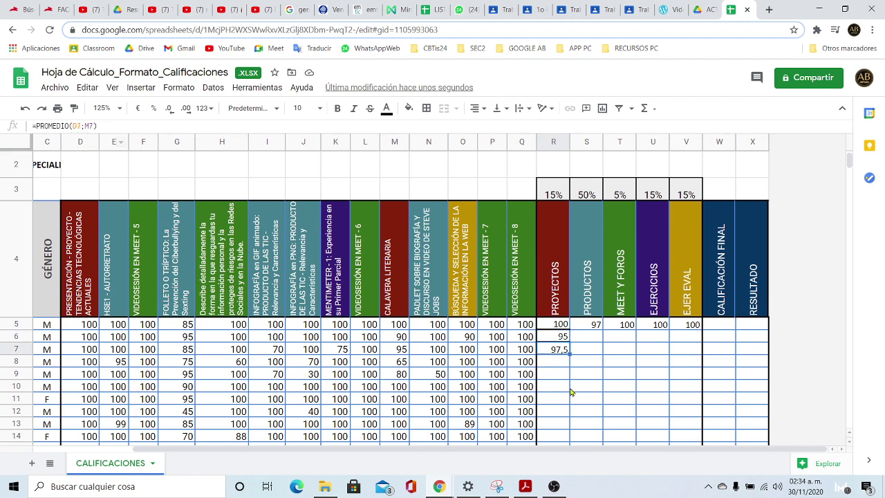
pyautogui.click(620, 376)
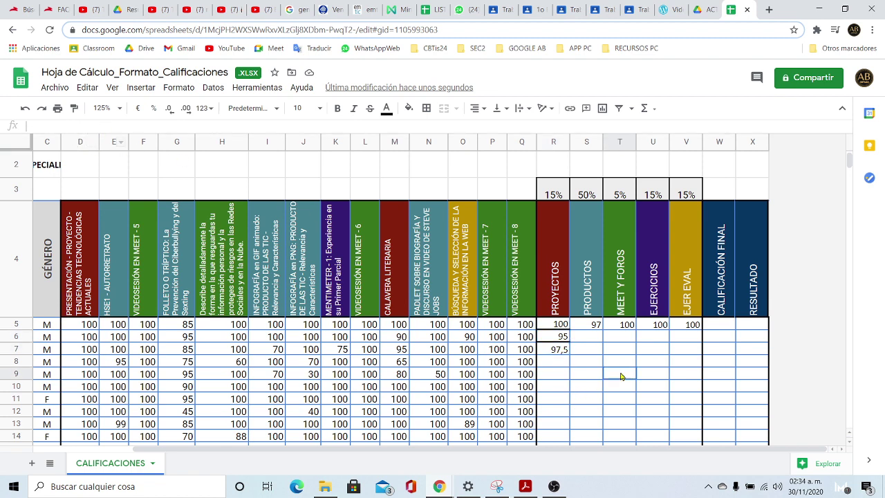
# - Fill the row 5 category formulas in R5:V5 down to row 24 for all students
pyautogui.click(600, 339)
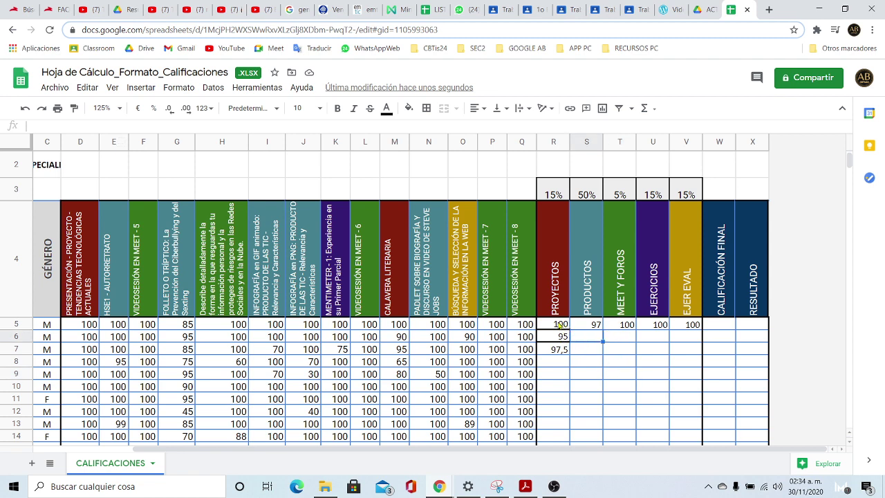
pyautogui.click(559, 325)
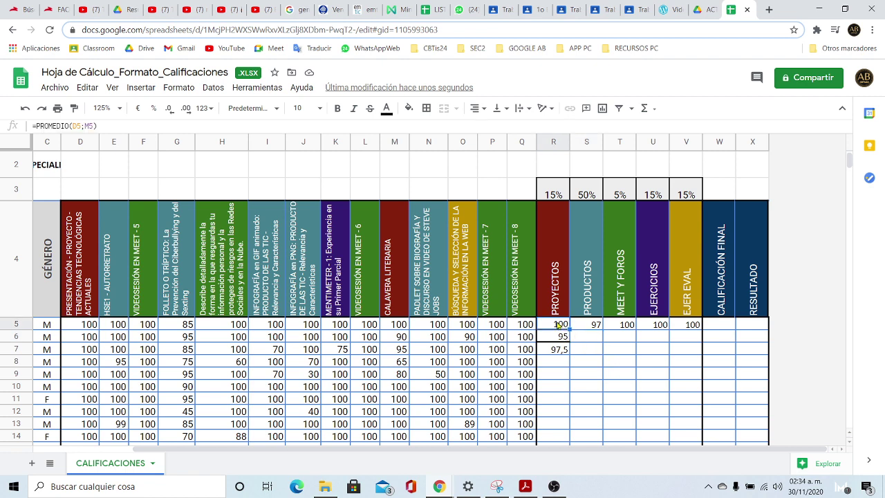
pyautogui.moveTo(559, 325); pyautogui.dragTo(701, 400)
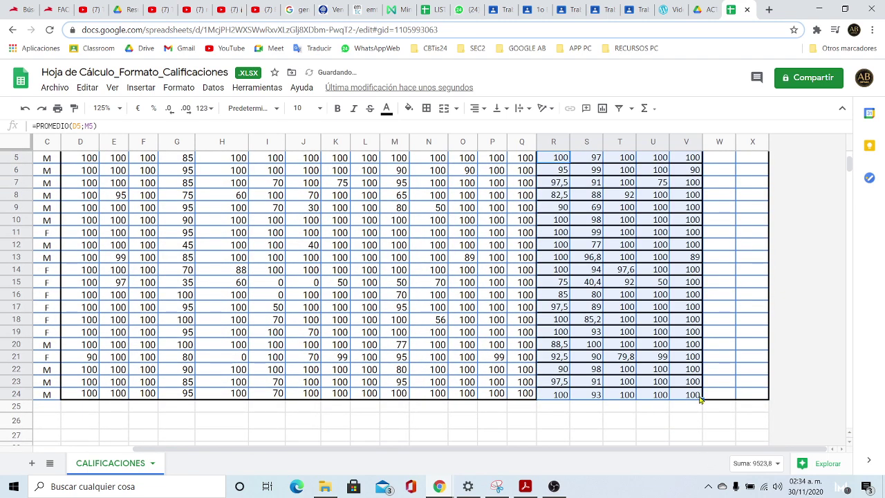
# - Apply thin borders to all cells of the category grades R5:V24 and colour them blue
pyautogui.click(753, 295)
pyautogui.scroll(3, 681, 356)
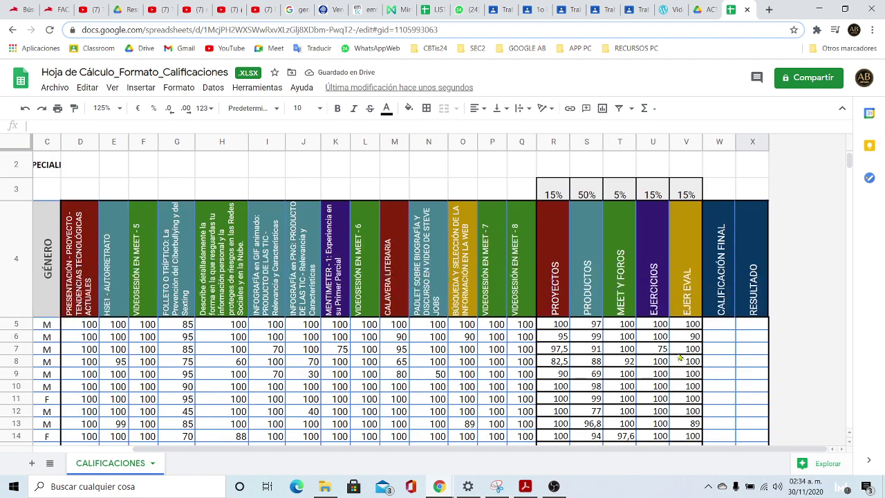
pyautogui.moveTo(560, 274); pyautogui.dragTo(688, 320)
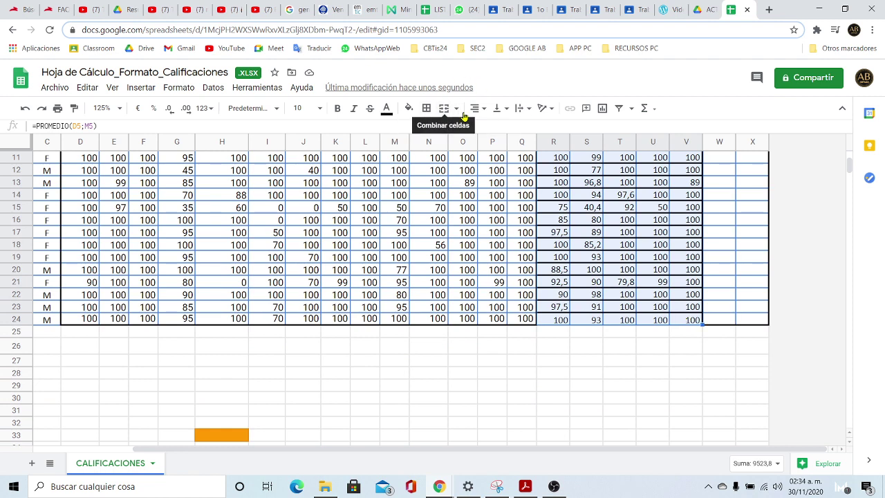
pyautogui.click(426, 108)
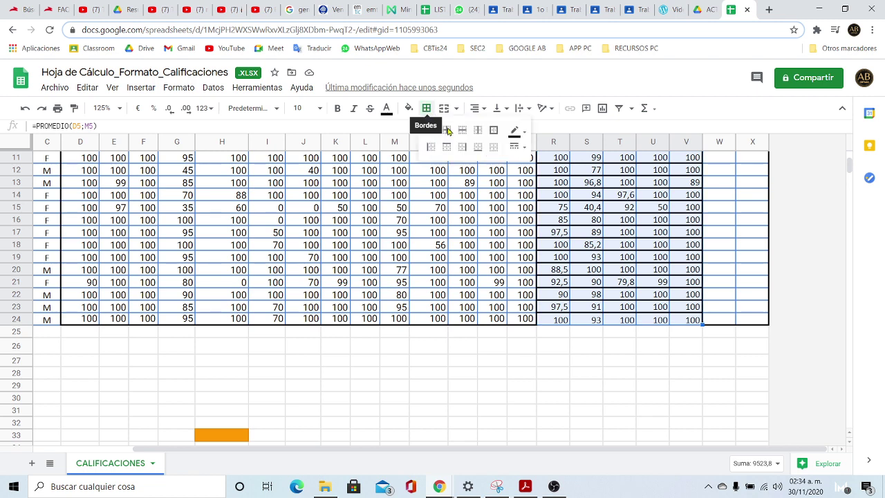
pyautogui.click(526, 148)
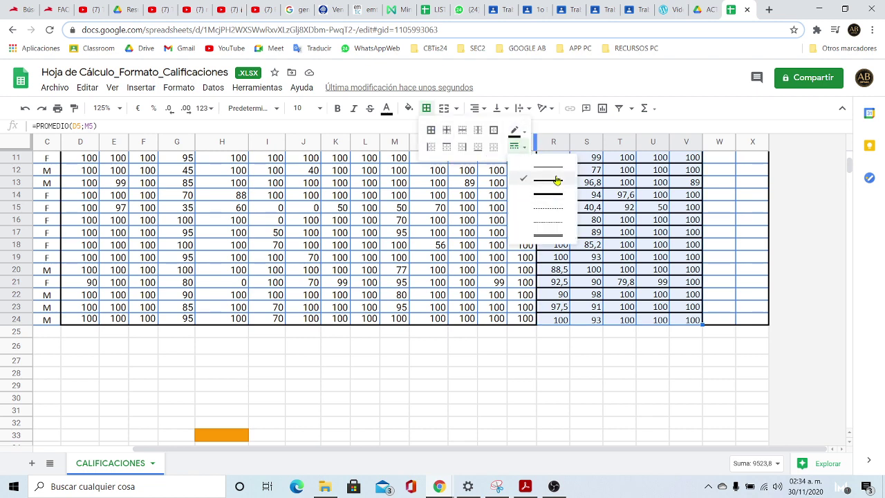
pyautogui.click(551, 168)
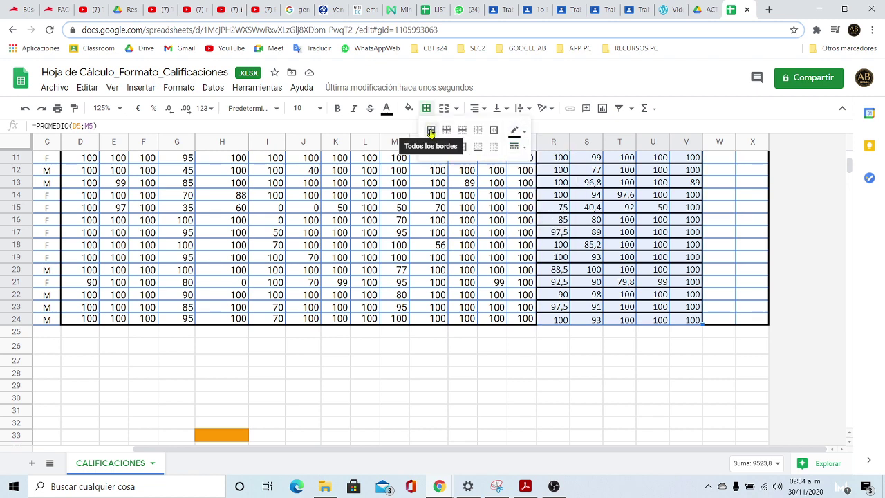
pyautogui.click(431, 131)
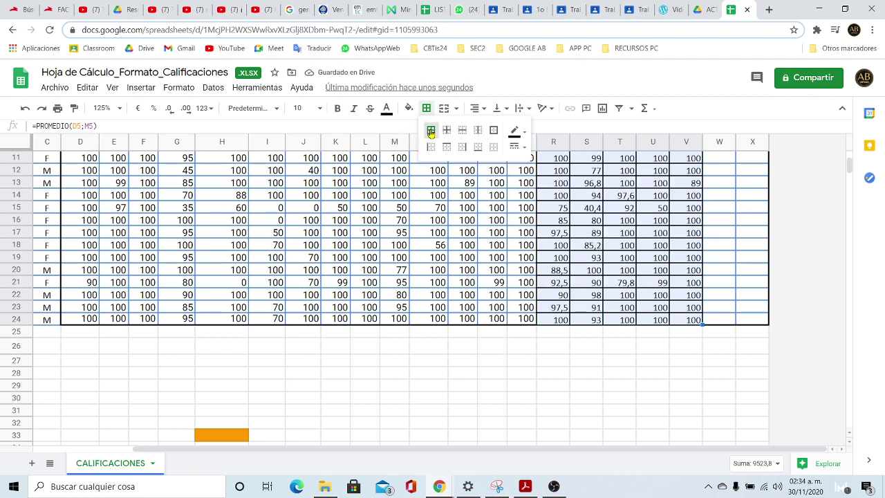
pyautogui.click(515, 132)
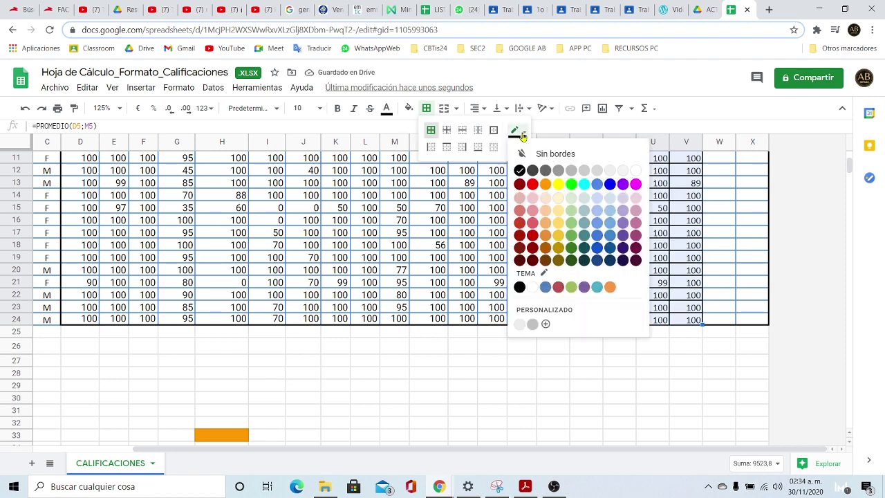
pyautogui.click(598, 184)
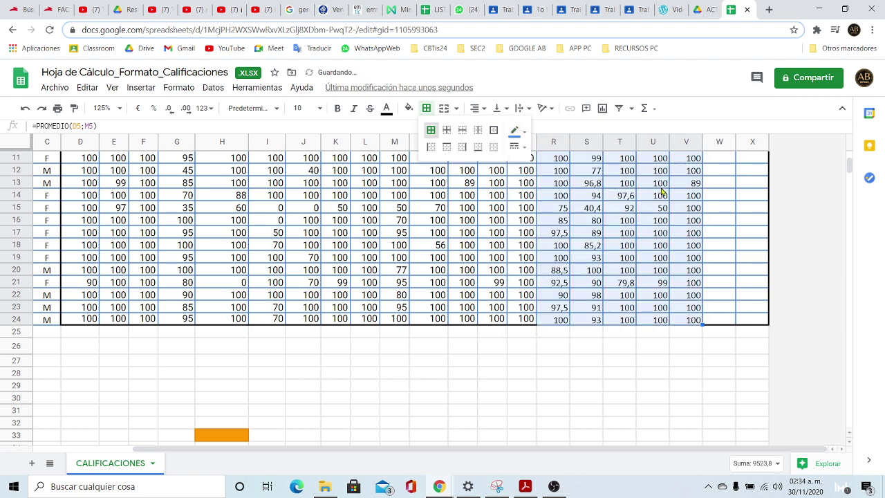
pyautogui.scroll(3, 642, 218)
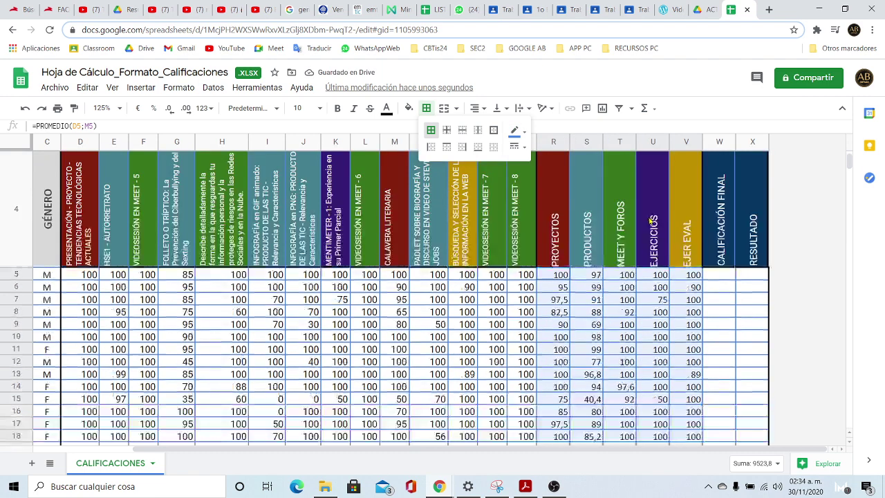
# - Try medium-thick black borders on all cells of R5:V24
pyautogui.click(522, 133)
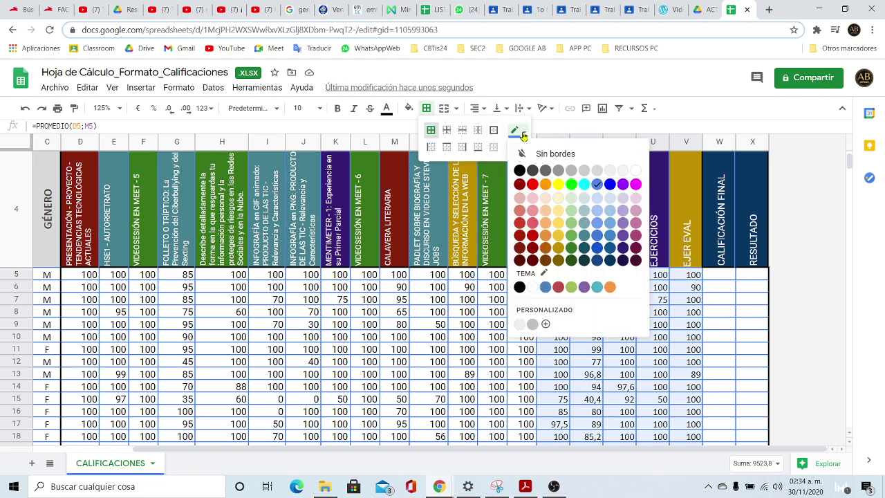
pyautogui.click(521, 147)
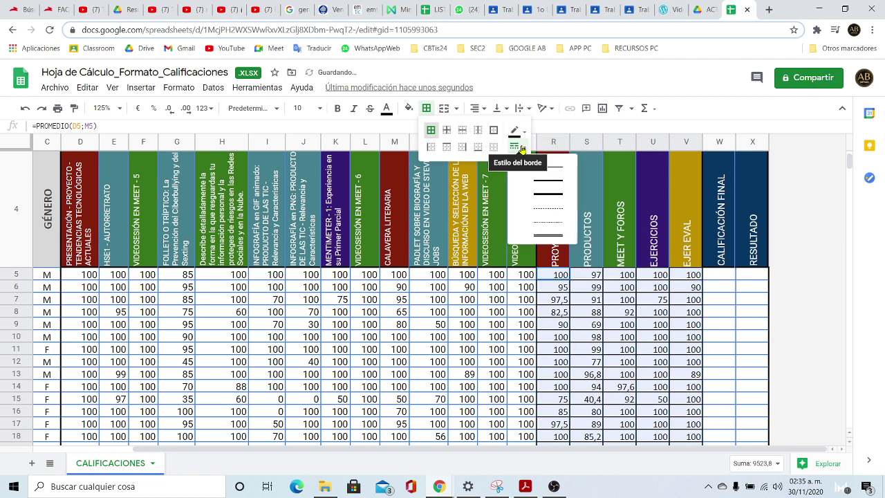
pyautogui.click(542, 183)
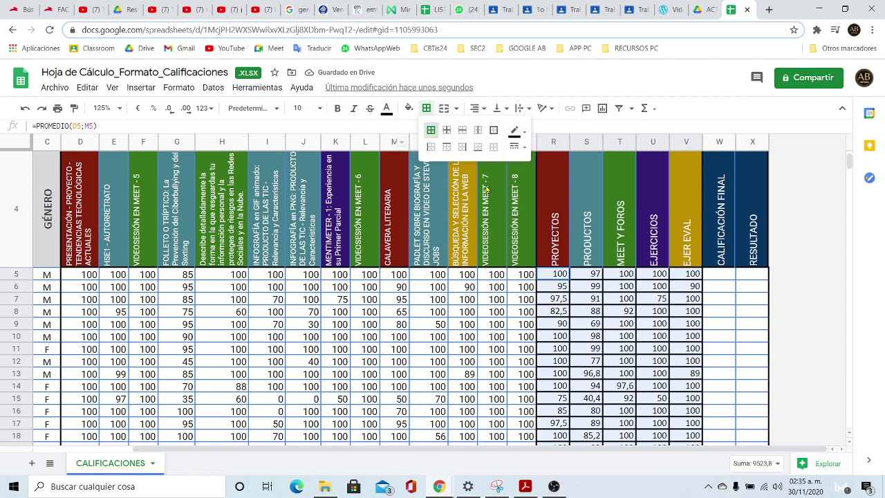
pyautogui.press('Escape')
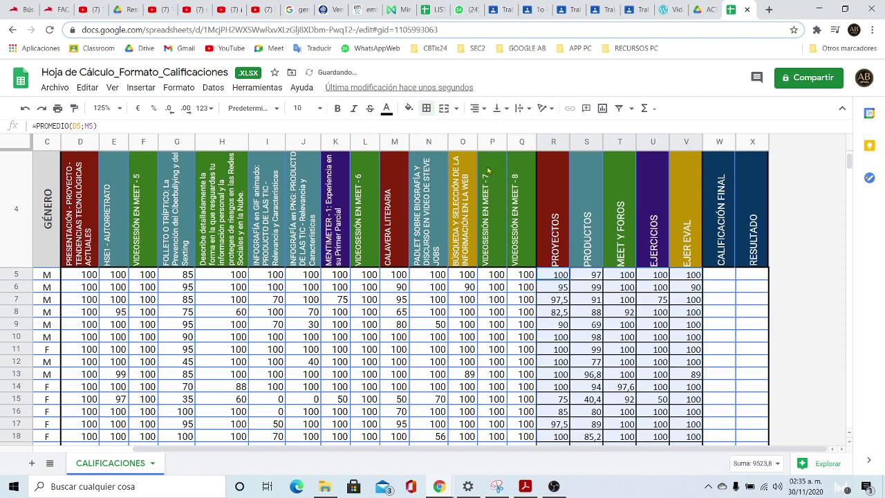
# - Try blue borders on all cells of R5:V24
pyautogui.click(426, 108)
pyautogui.click(519, 131)
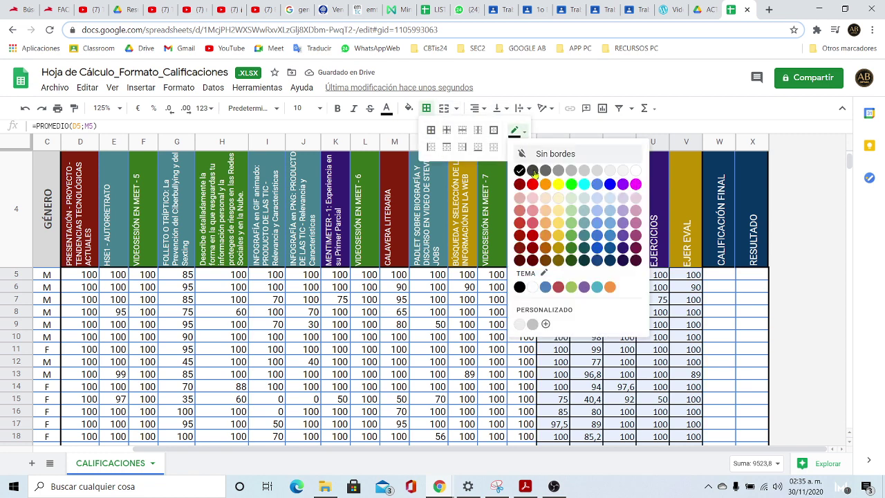
pyautogui.click(599, 184)
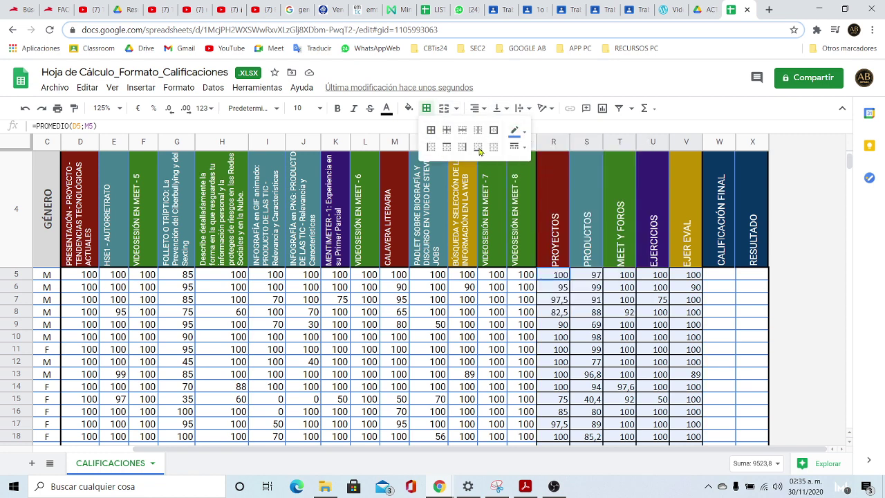
pyautogui.click(431, 130)
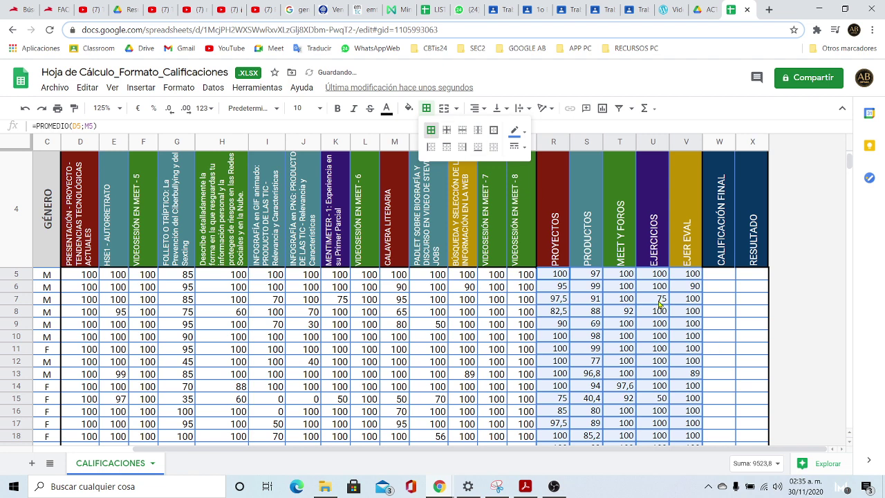
pyautogui.click(494, 130)
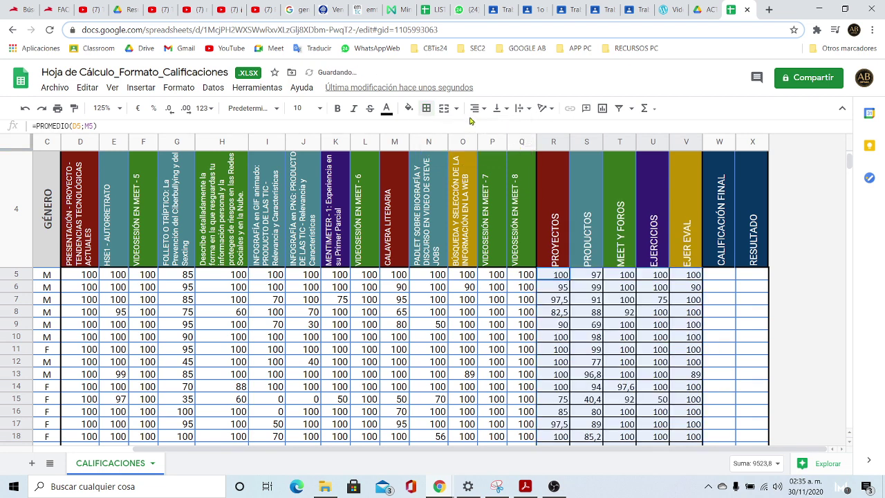
# - Set the borders of every cell in R5:V24 to the thin blue line style
pyautogui.click(426, 108)
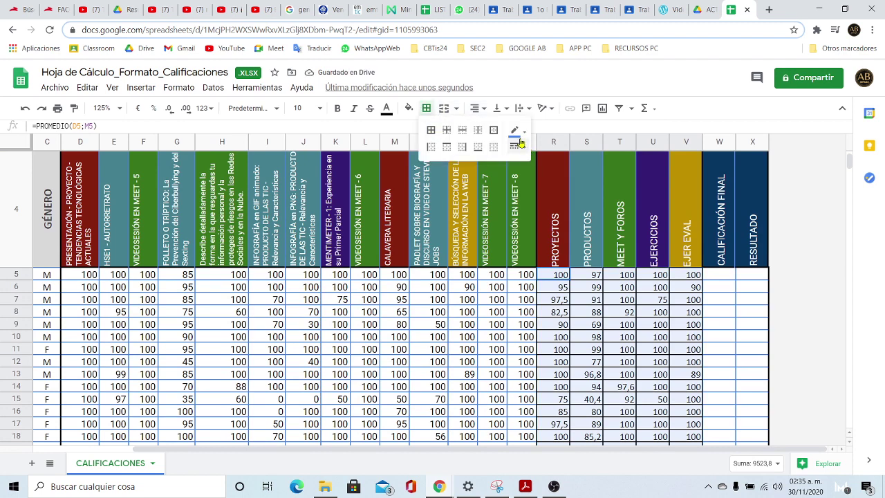
pyautogui.click(524, 151)
pyautogui.click(546, 174)
pyautogui.click(431, 130)
pyautogui.click(625, 338)
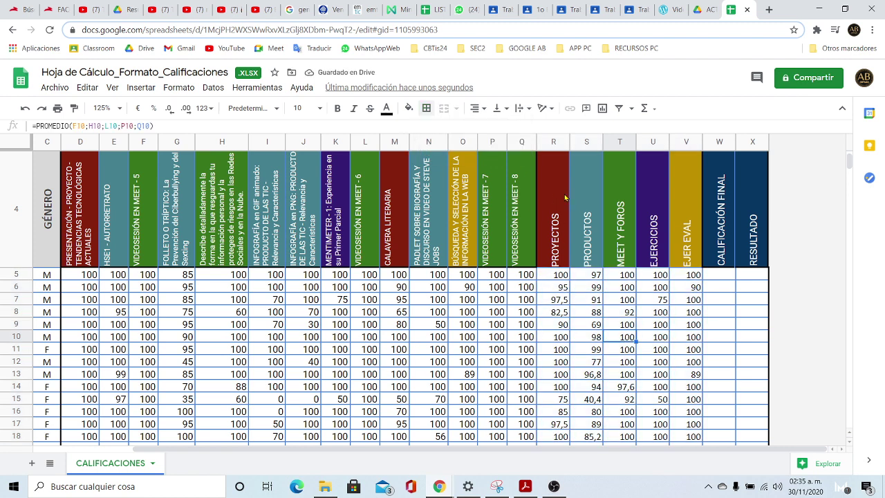
# - Outline the category headers R4:V4 with a medium-thick black outer border
pyautogui.scroll(2, 603, 260)
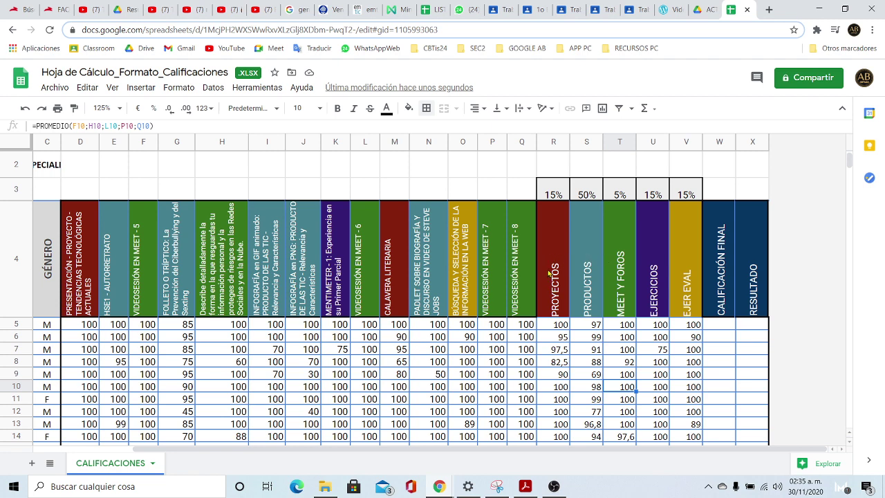
pyautogui.moveTo(551, 279); pyautogui.dragTo(683, 282)
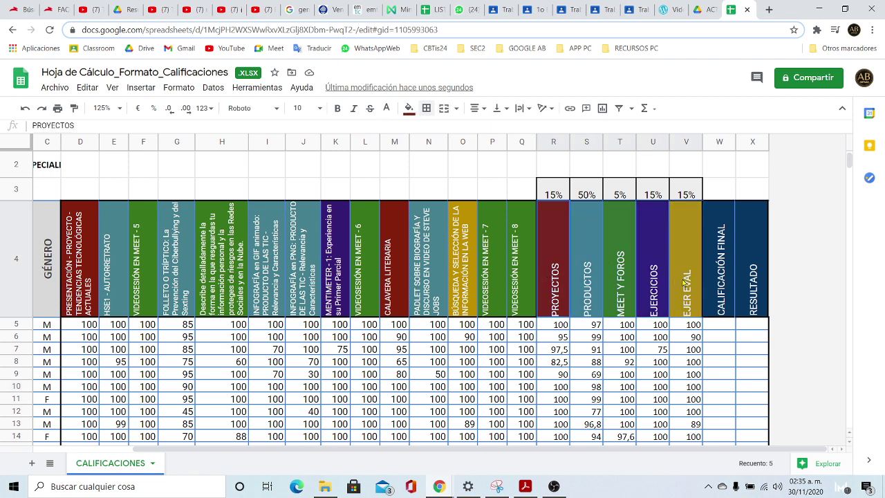
pyautogui.click(427, 109)
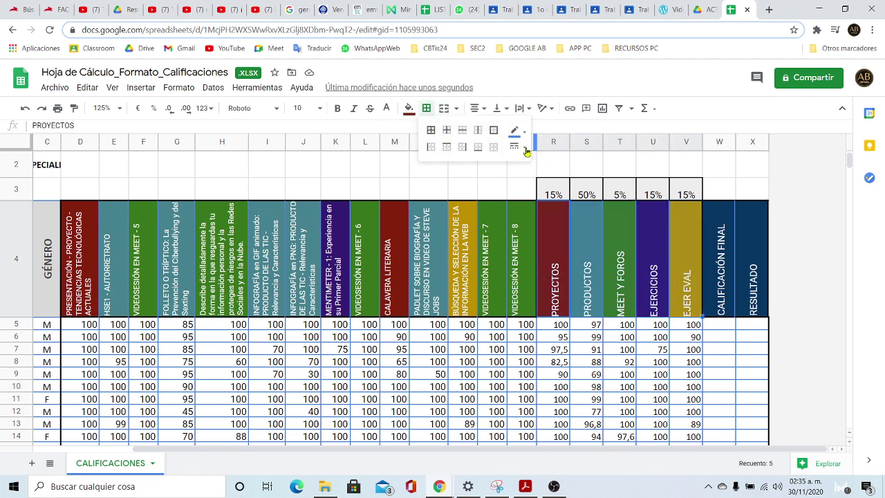
pyautogui.click(517, 146)
pyautogui.click(544, 183)
pyautogui.click(516, 131)
pyautogui.click(520, 171)
pyautogui.click(493, 131)
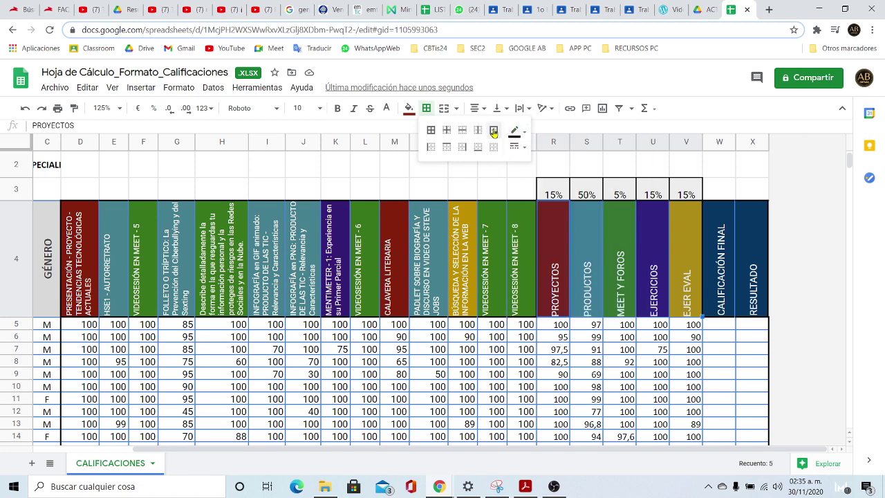
pyautogui.click(616, 338)
# - Outline the category grades R5:V24 with a medium-thick black outer border
pyautogui.moveTo(560, 325); pyautogui.dragTo(688, 265)
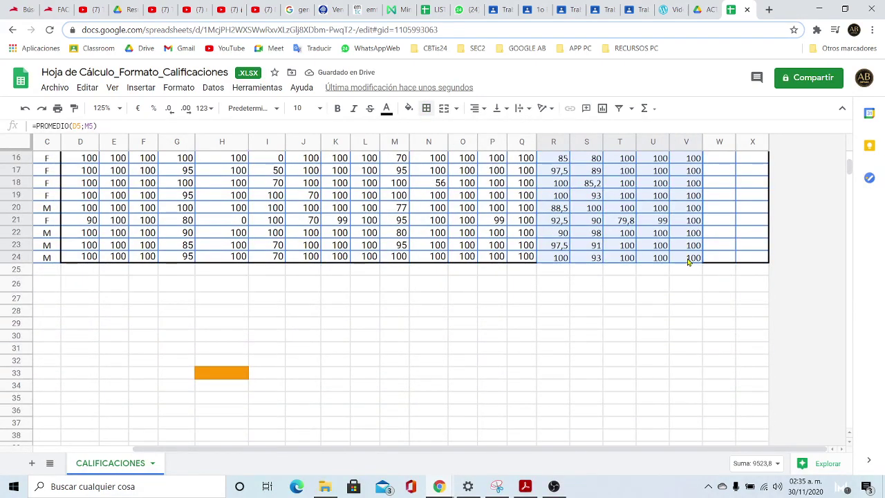
pyautogui.click(426, 110)
pyautogui.click(522, 149)
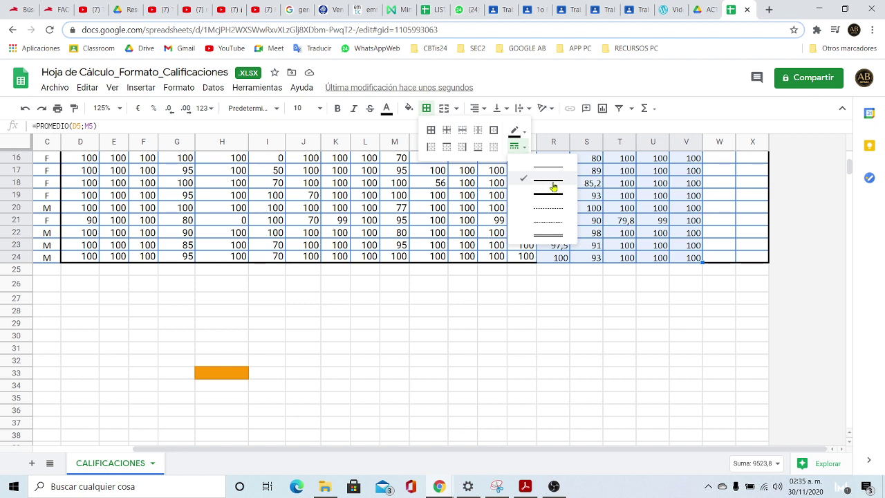
pyautogui.click(518, 132)
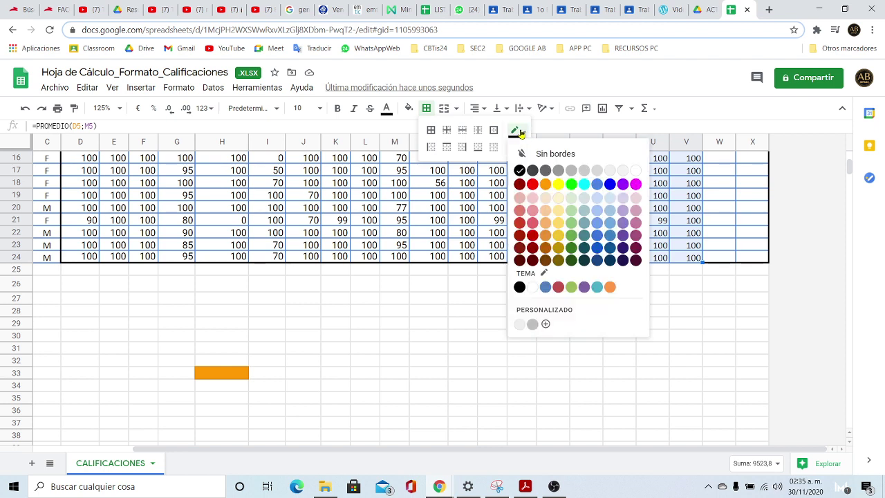
pyautogui.click(519, 170)
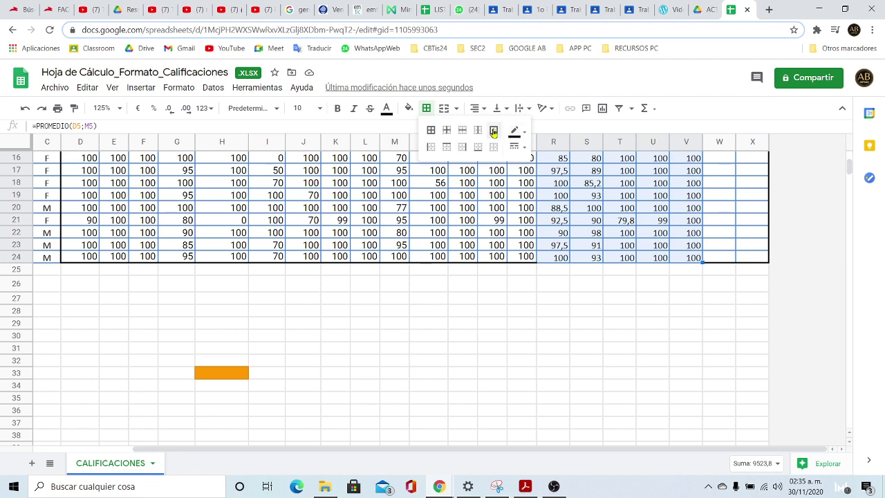
pyautogui.click(494, 132)
pyautogui.click(628, 302)
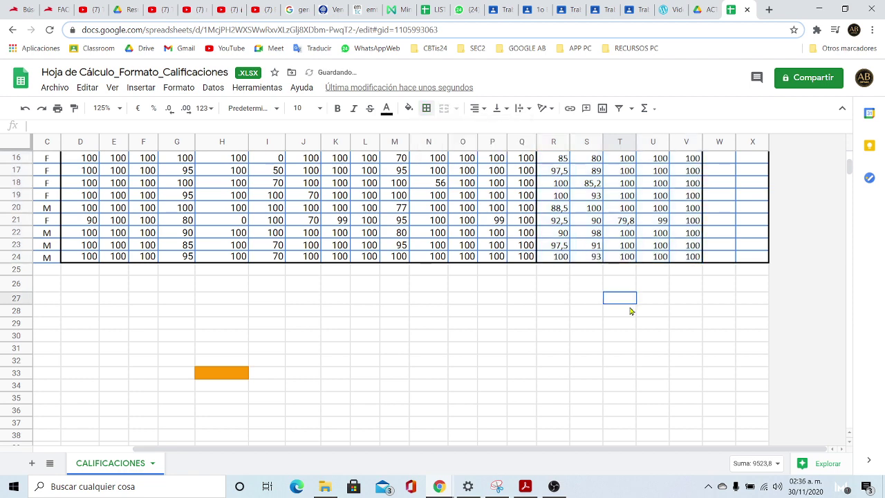
# - Set the spreadsheet's regional configuration to México and save the configuration
pyautogui.scroll(6, 631, 311)
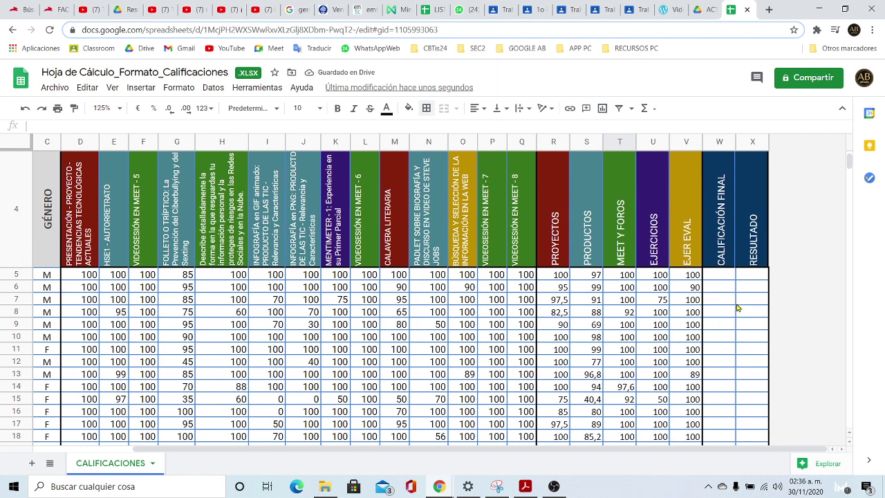
pyautogui.scroll(-2, 674, 322)
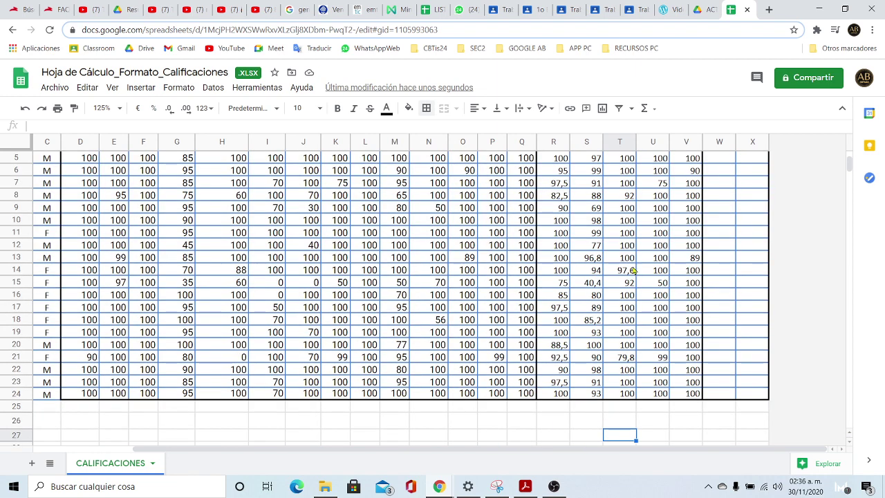
pyautogui.scroll(2, 633, 271)
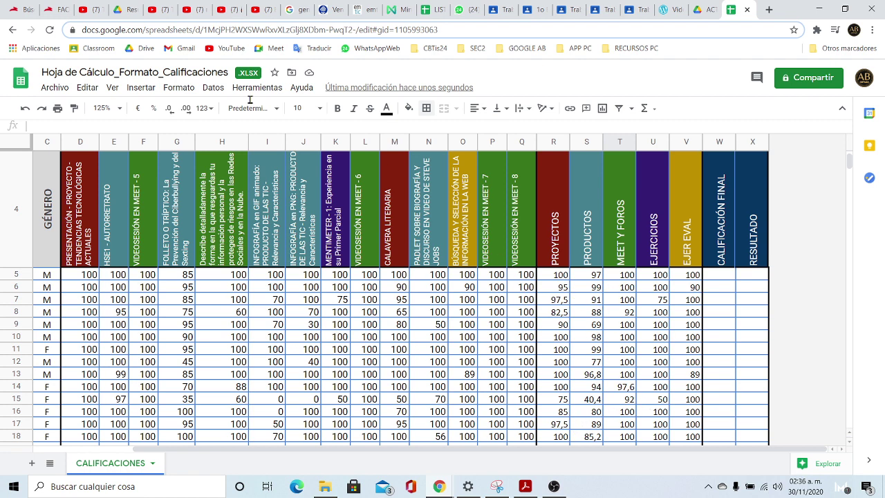
pyautogui.click(46, 90)
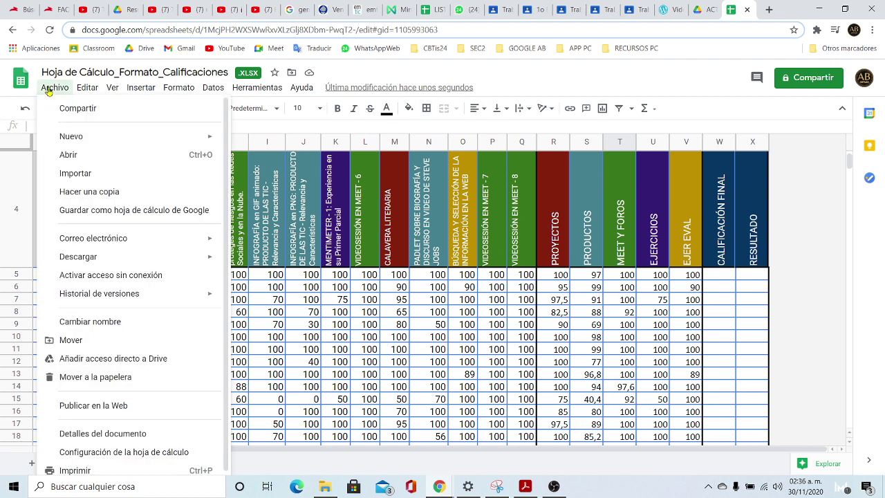
pyautogui.click(88, 452)
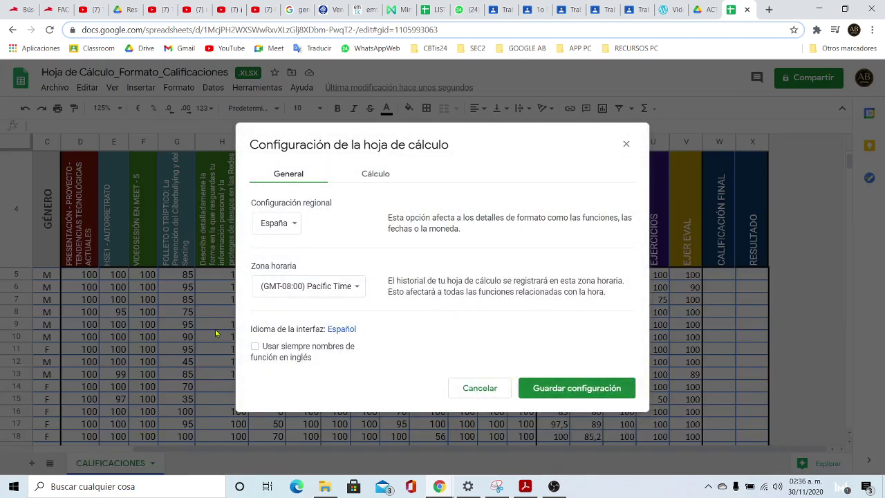
pyautogui.click(290, 224)
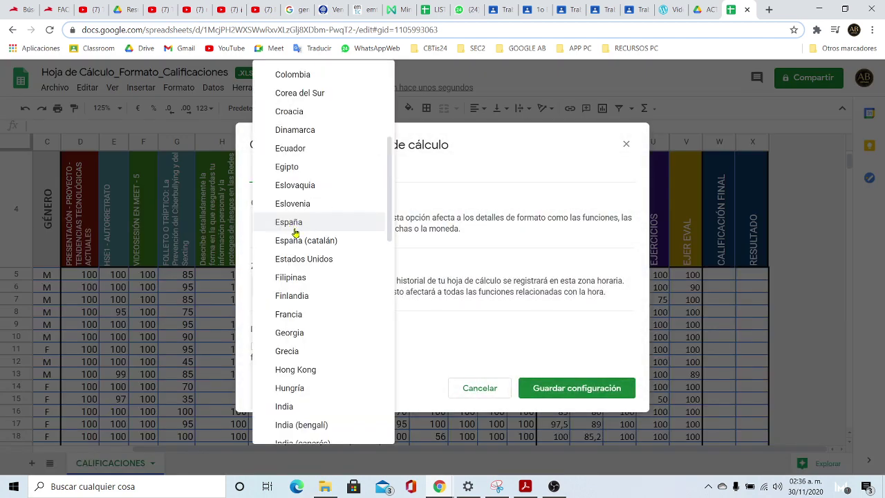
pyautogui.scroll(-7, 322, 330)
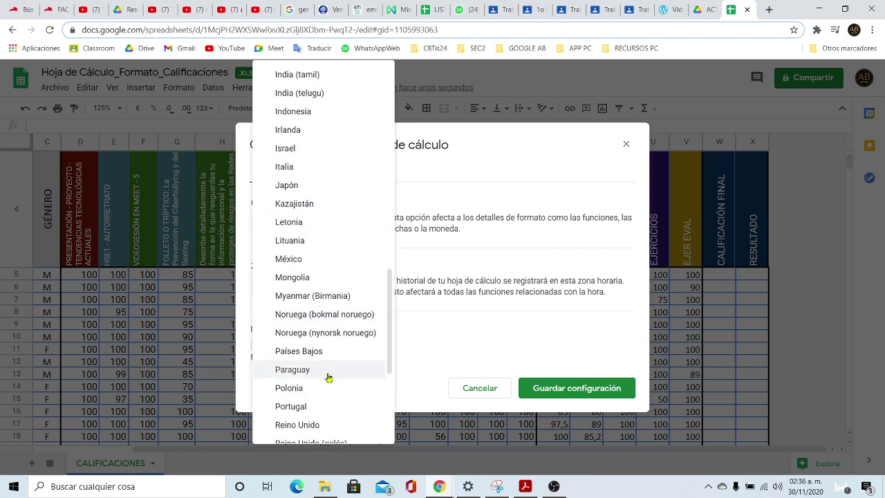
pyautogui.click(293, 259)
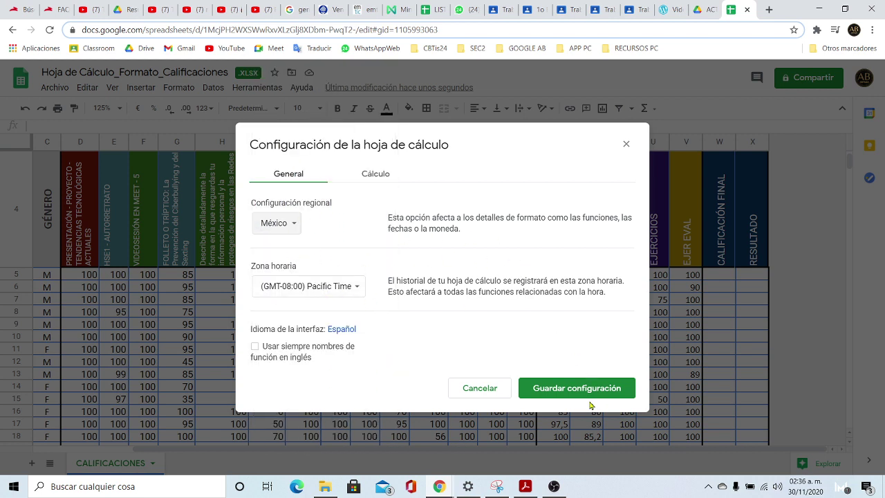
pyautogui.click(571, 391)
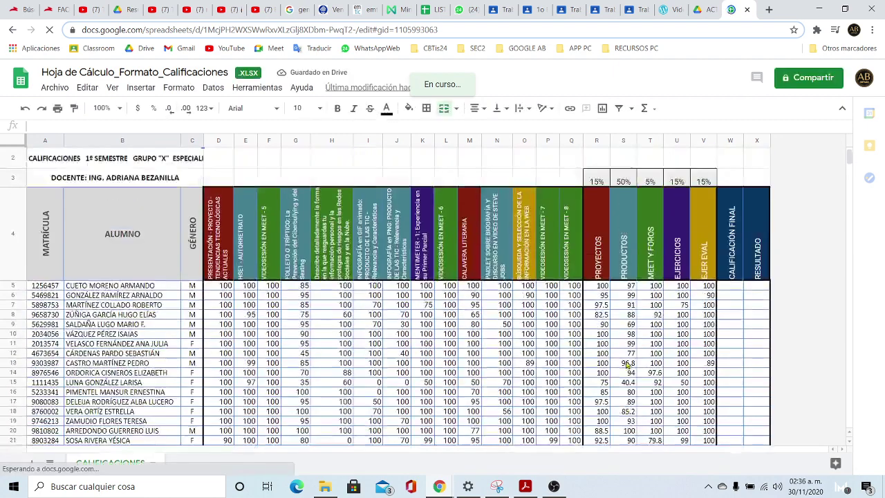
# - Zoom the sheet to 125% and bring the category grade columns R to V into view
pyautogui.click(119, 108)
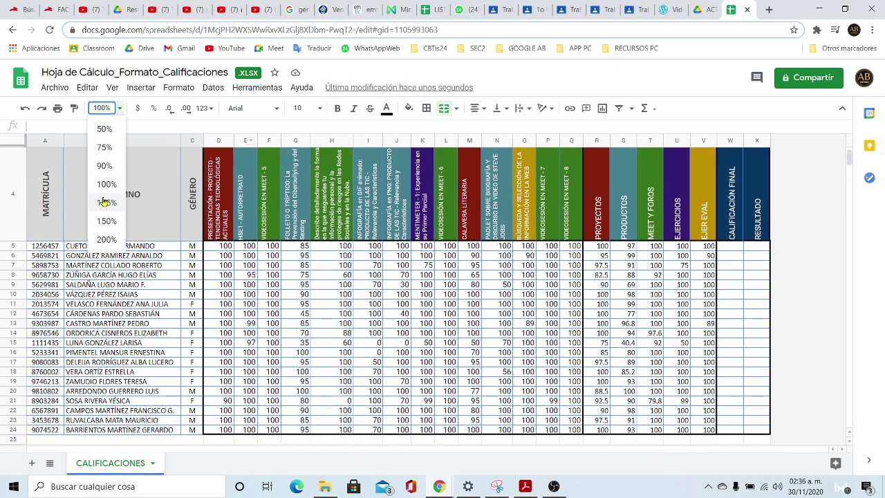
pyautogui.click(106, 204)
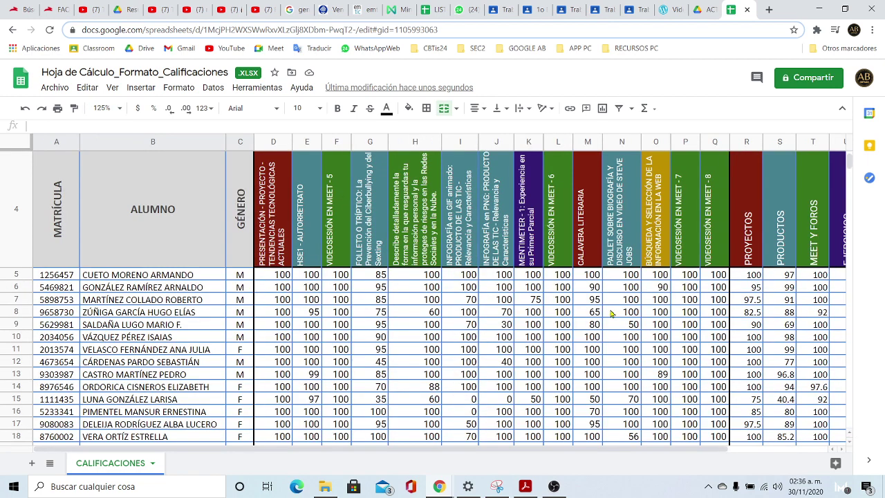
pyautogui.moveTo(665, 451); pyautogui.dragTo(750, 451)
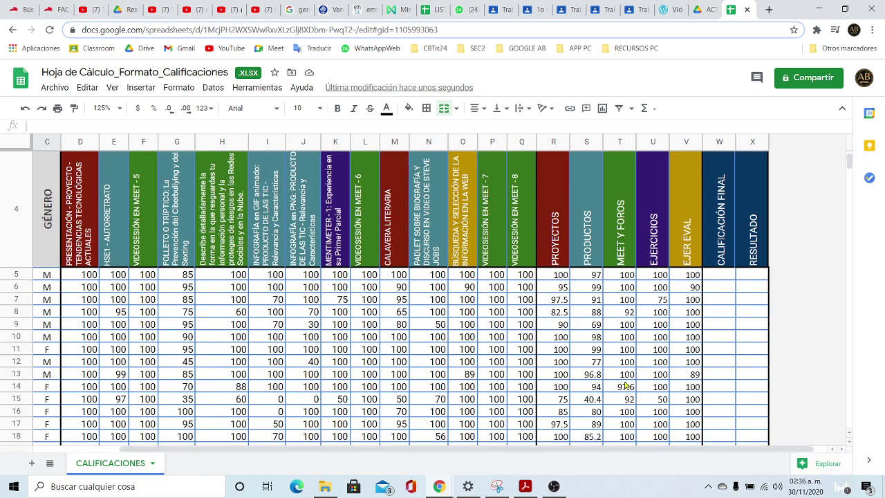
# - Try showing one decimal place on the PROYECTOS grade in R6
pyautogui.click(559, 302)
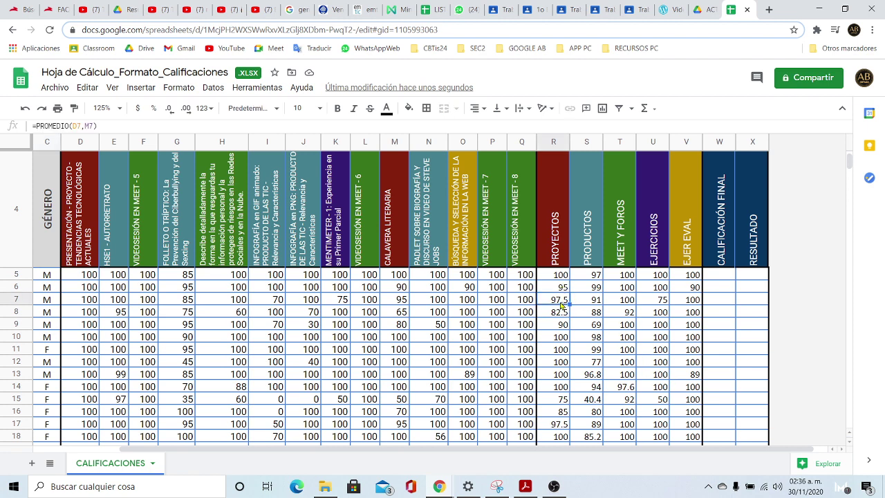
pyautogui.click(559, 290)
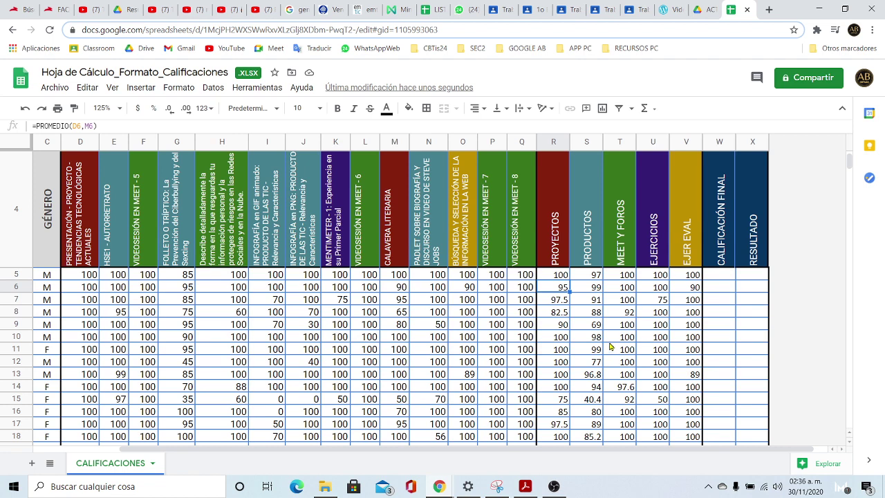
pyautogui.click(560, 289)
pyautogui.click(186, 109)
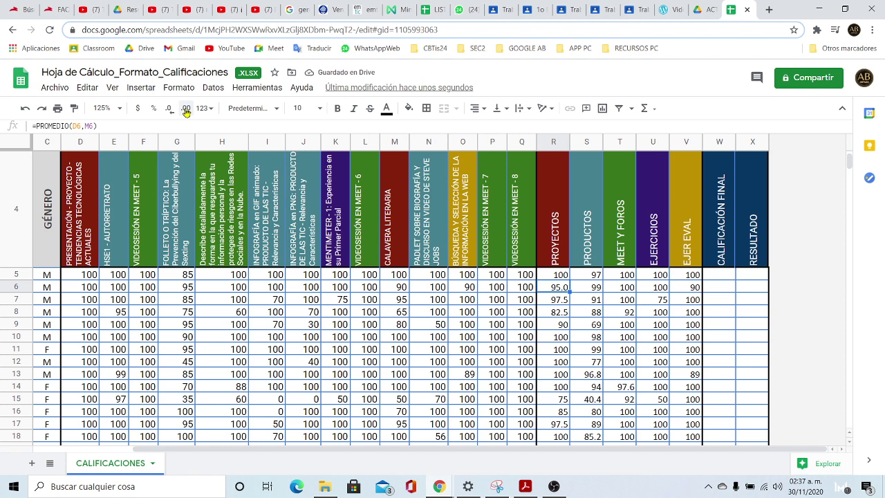
pyautogui.click(169, 109)
pyautogui.click(600, 337)
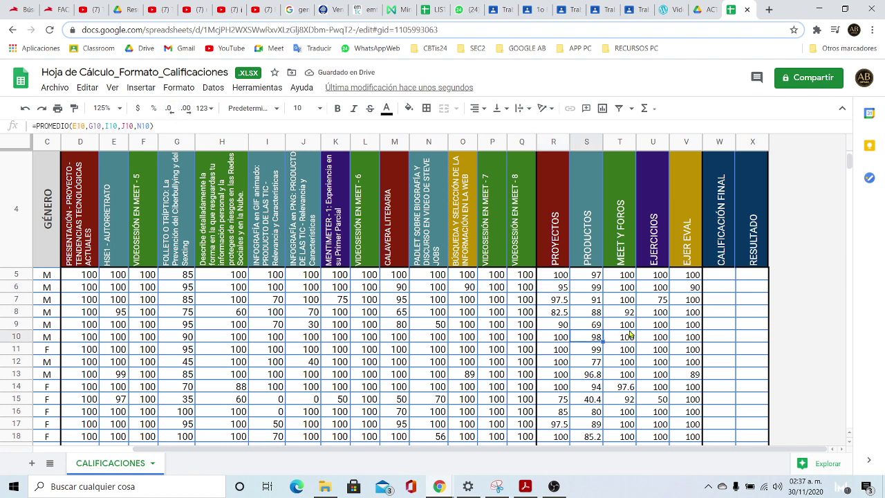
pyautogui.click(630, 315)
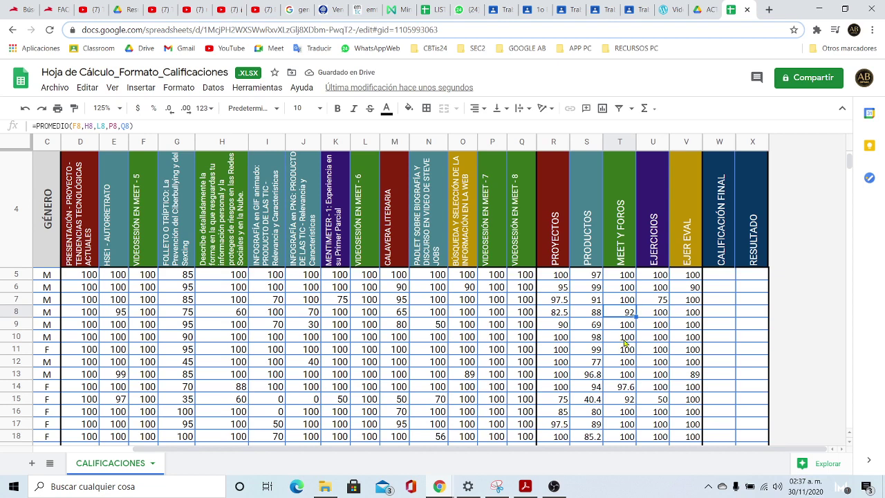
pyautogui.click(560, 277)
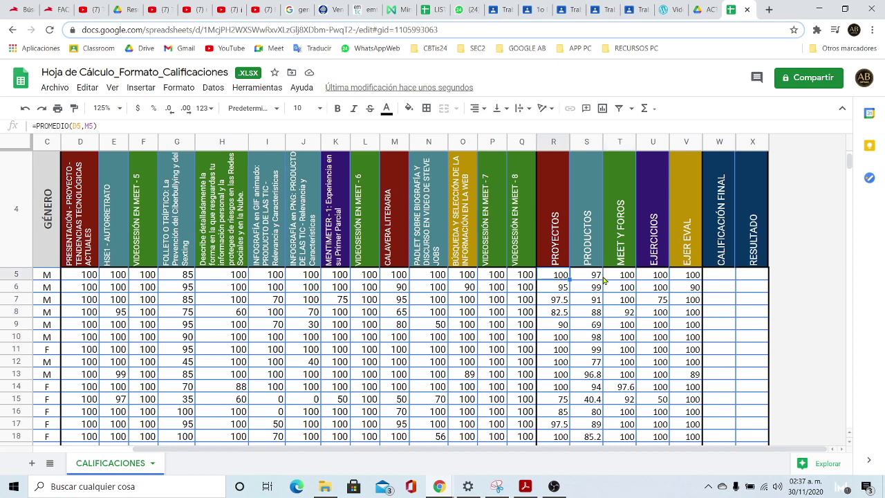
pyautogui.click(606, 281)
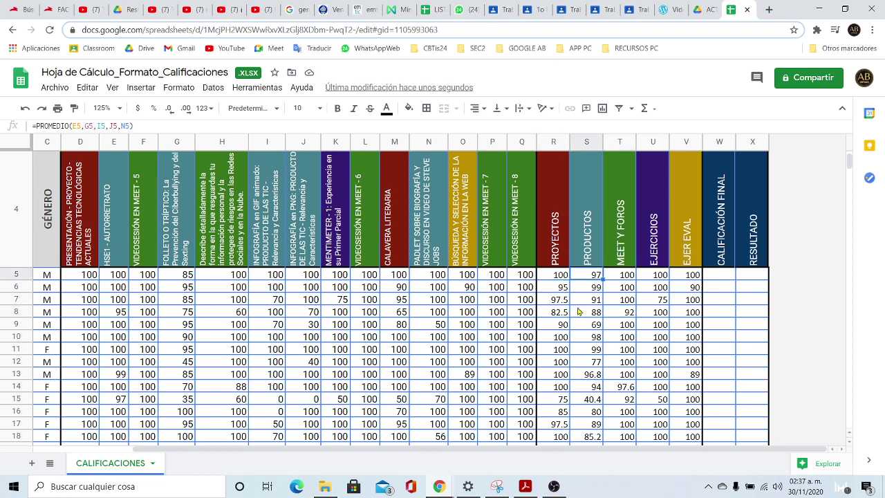
# - Format all category grades in R5:V24 to show one decimal place
pyautogui.moveTo(559, 277); pyautogui.dragTo(696, 361)
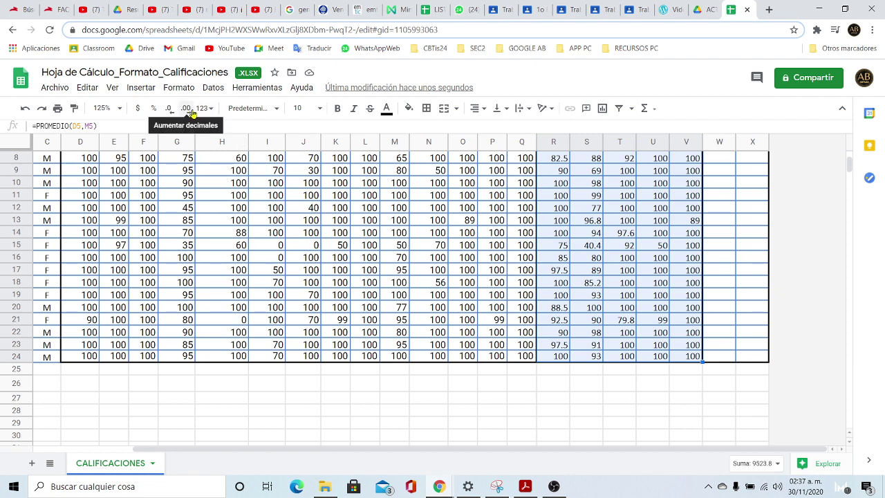
pyautogui.click(211, 109)
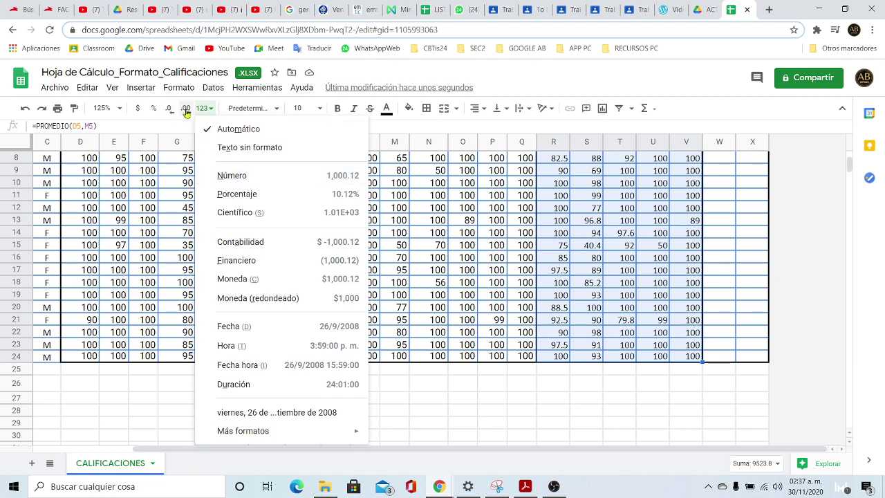
pyautogui.click(186, 110)
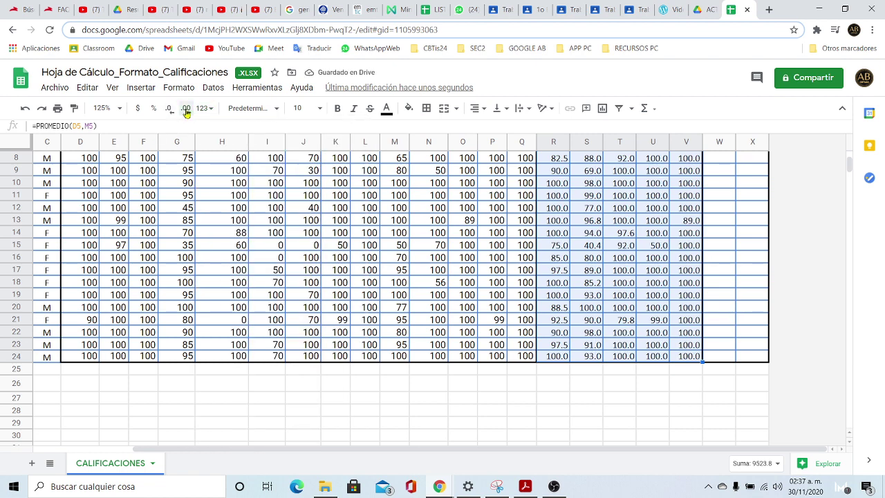
pyautogui.click(169, 110)
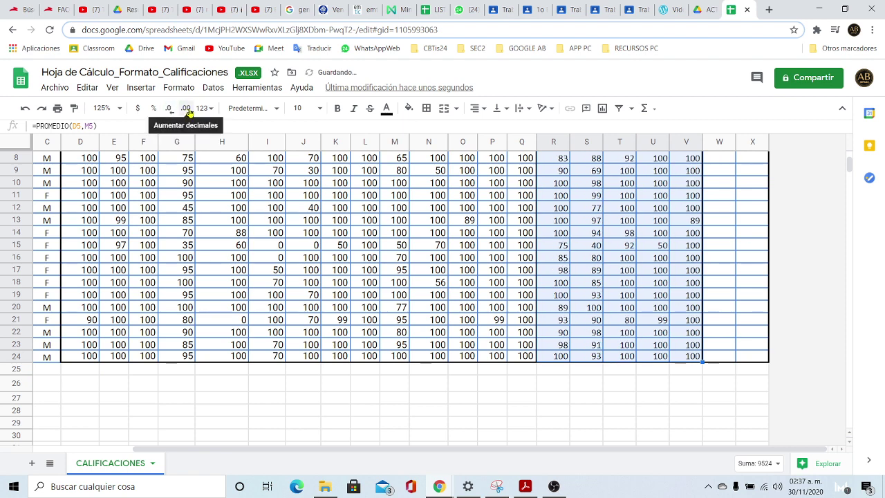
pyautogui.click(187, 110)
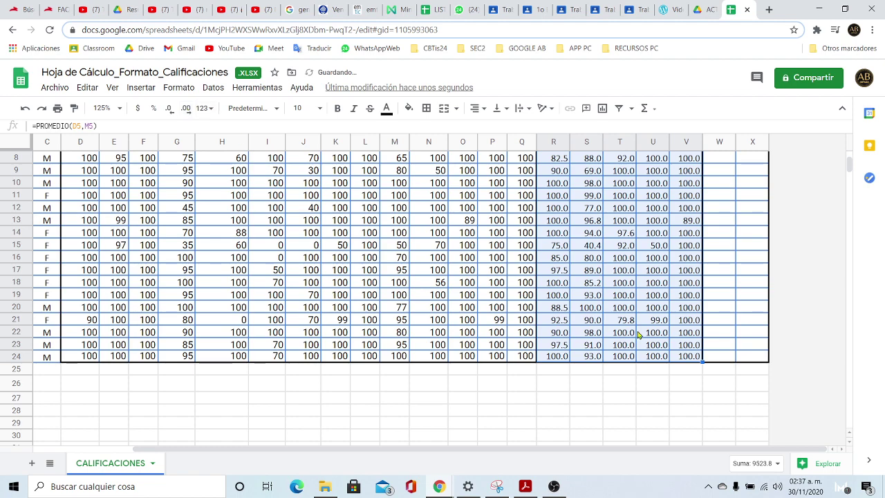
# - Examine the first student's CALIFICACIÓN FINAL cell W5 and the PROYECTOS percentage in R3
pyautogui.scroll(3, 624, 325)
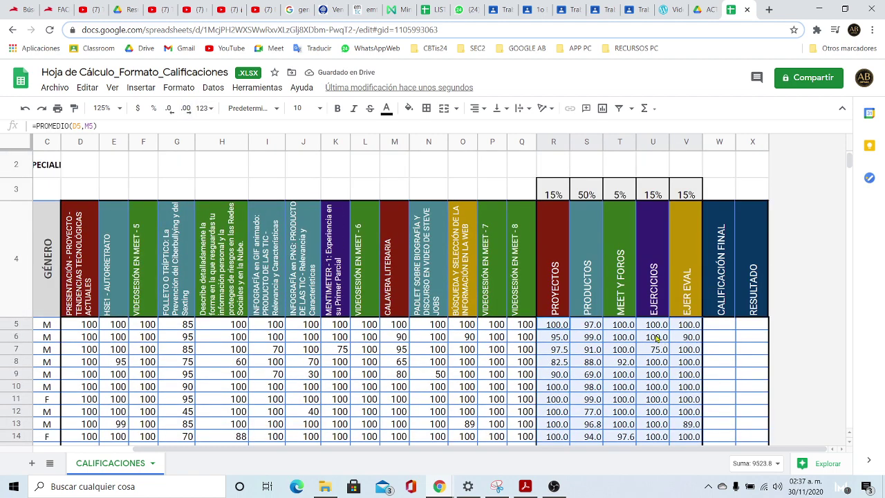
pyautogui.press('Right')
pyautogui.press('Right')
pyautogui.press('Right')
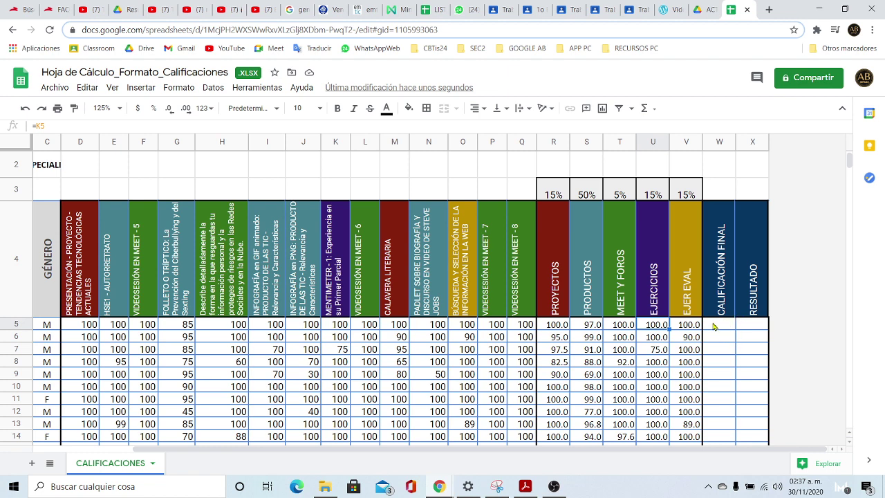
pyautogui.click(724, 325)
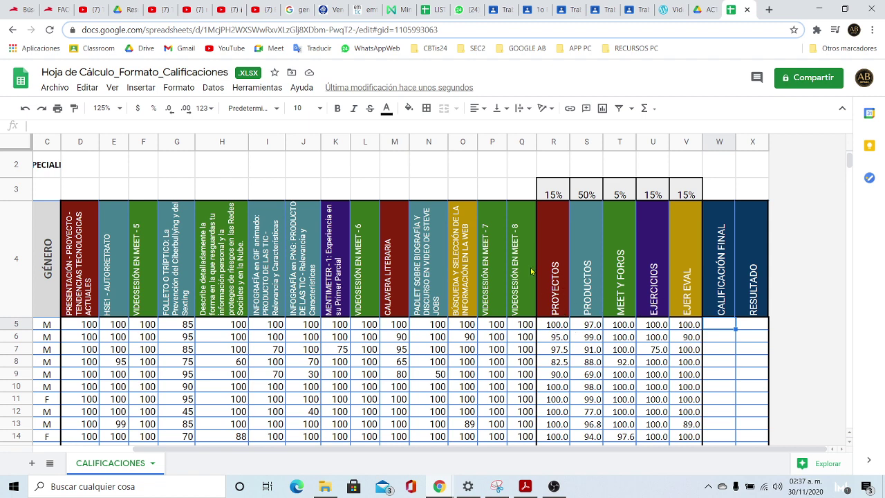
pyautogui.click(555, 266)
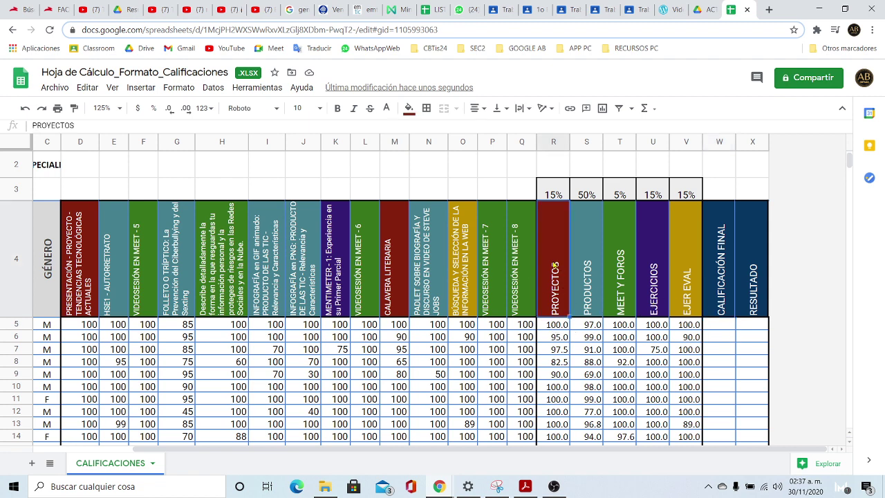
pyautogui.click(554, 194)
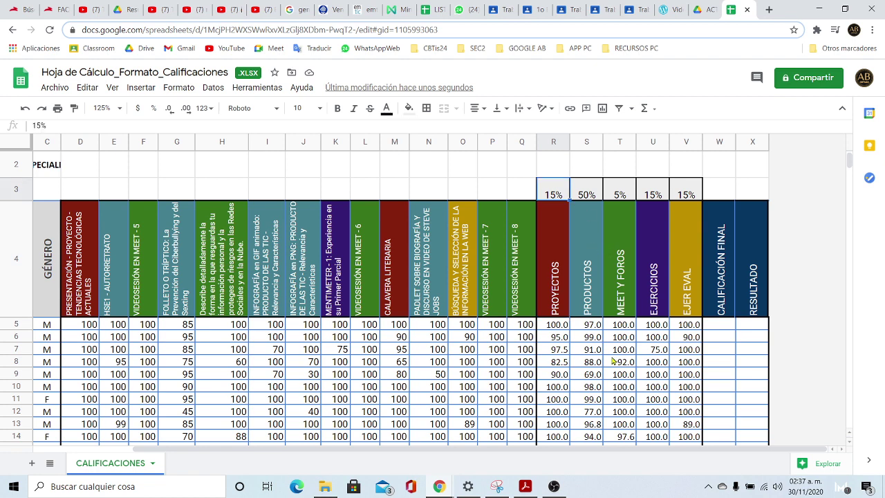
pyautogui.click(718, 326)
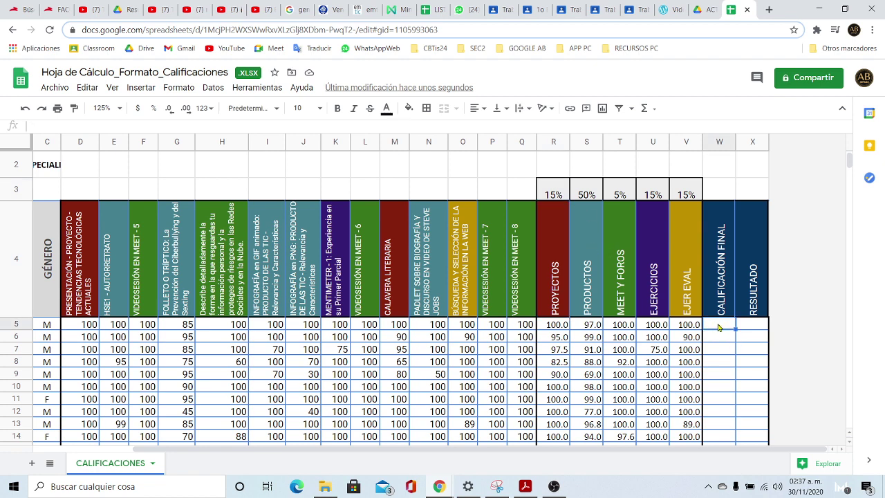
# - Compare the first student's category grades in R5:V5 with their percentage weights in R3:V3
pyautogui.click(553, 325)
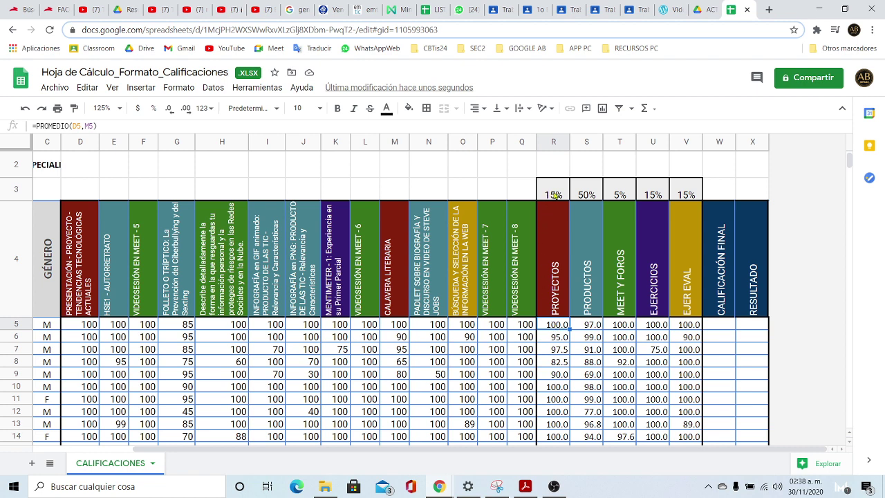
pyautogui.click(589, 327)
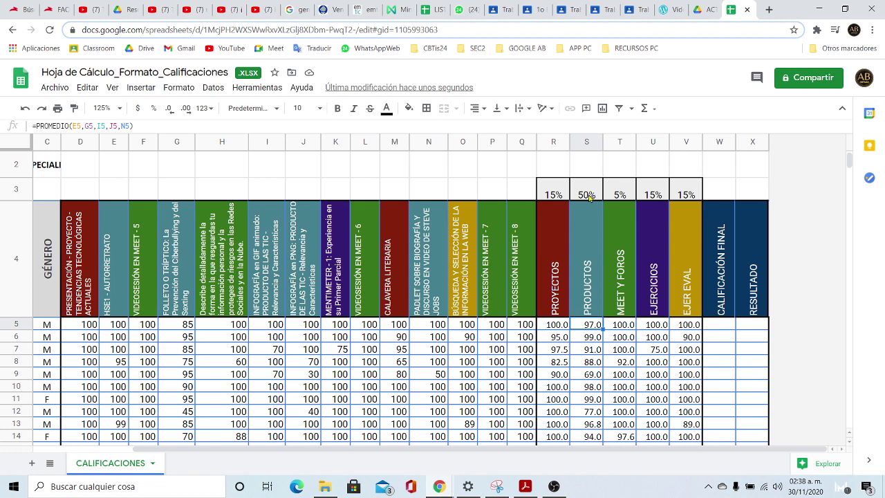
pyautogui.click(618, 327)
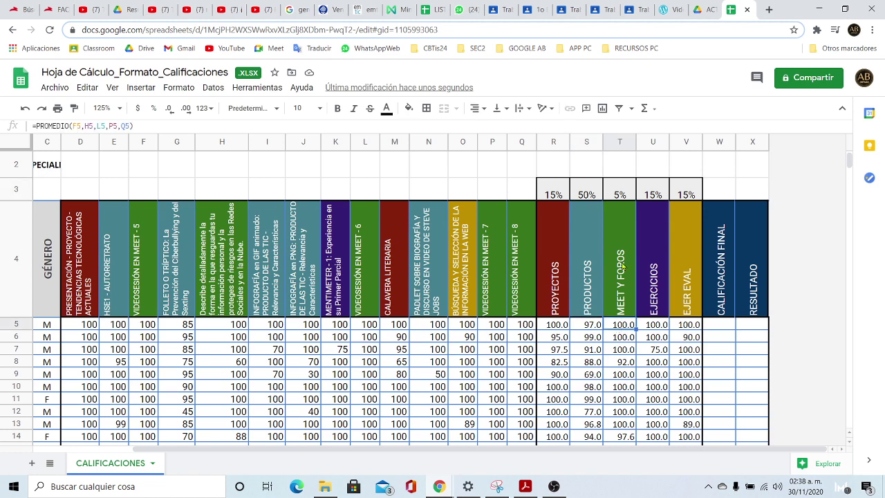
pyautogui.click(618, 192)
pyautogui.click(654, 327)
pyautogui.click(650, 195)
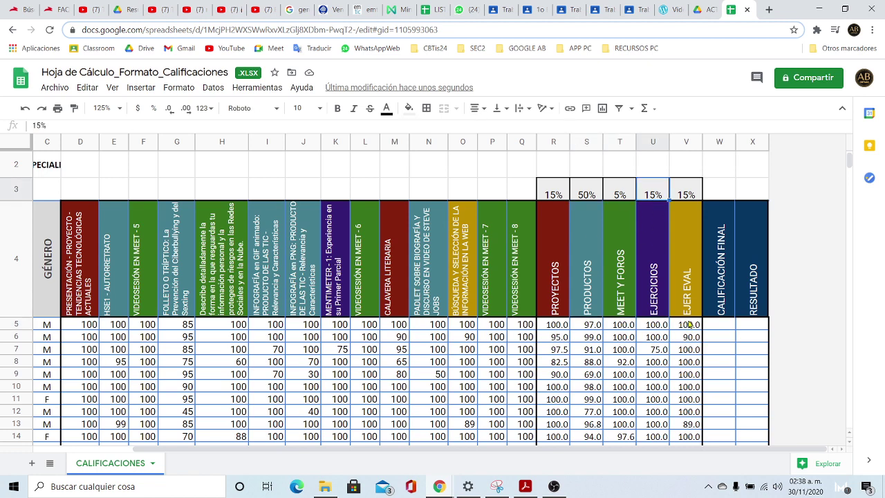
pyautogui.click(688, 327)
pyautogui.click(687, 195)
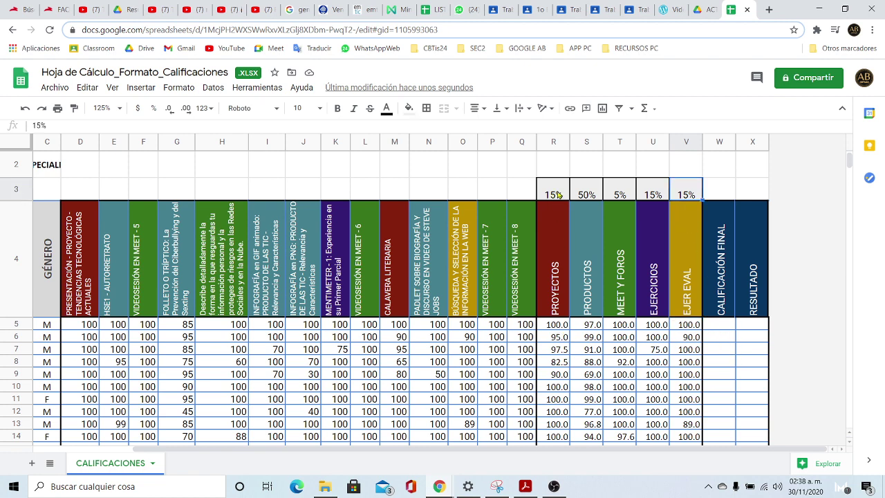
# - Start the first student's final grade formula in W5 with the weighted PROYECTOS term =(R5*R3)
pyautogui.click(721, 325)
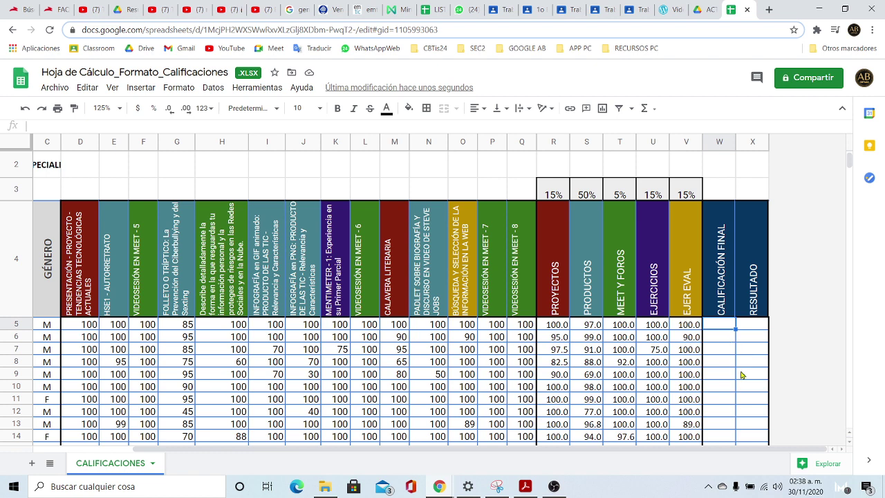
pyautogui.write('=(')
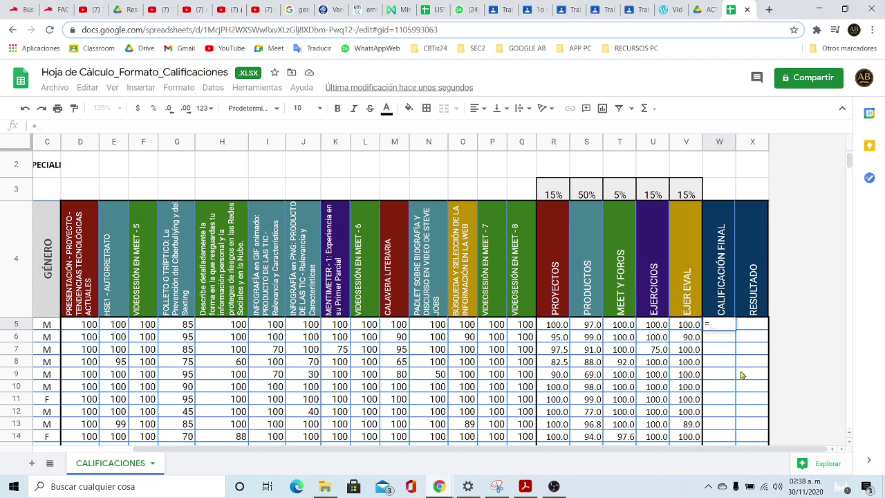
pyautogui.click(557, 325)
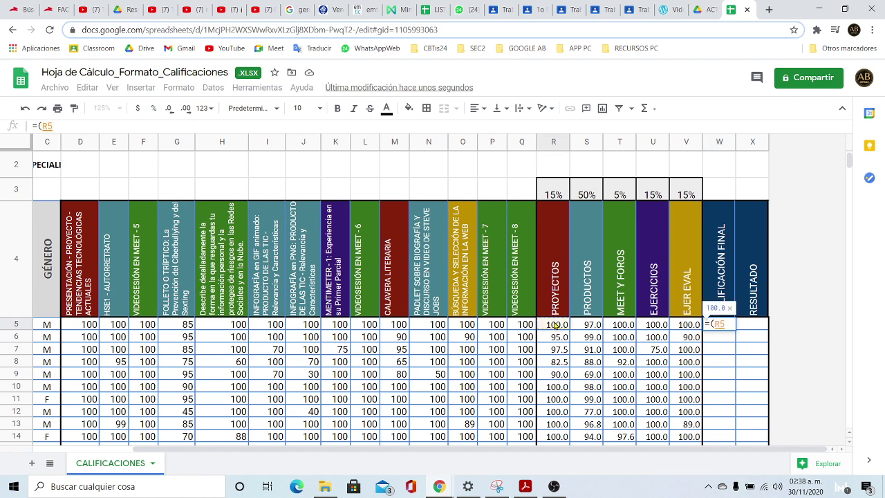
pyautogui.write('*')
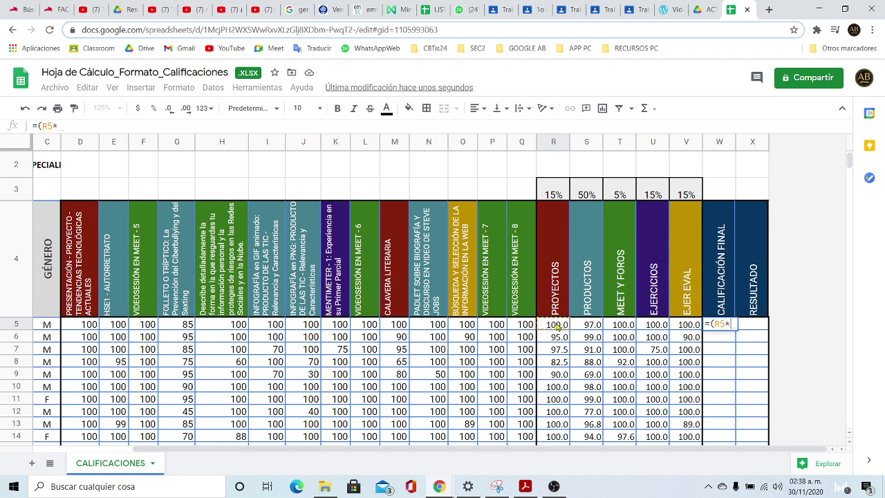
pyautogui.click(551, 194)
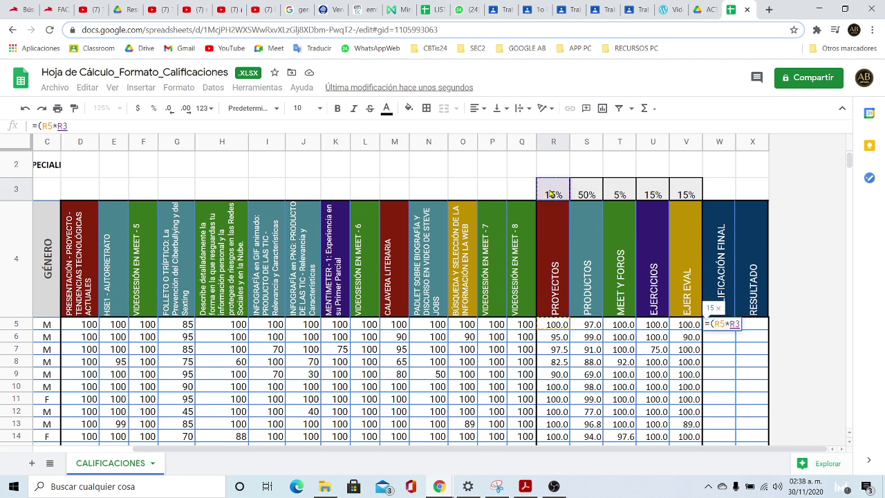
pyautogui.write(')')
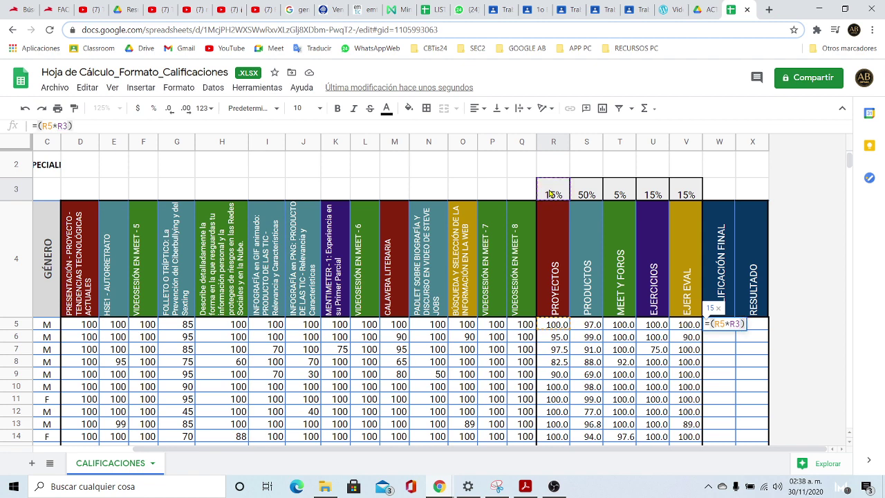
# - Add the weighted PRODUCTOS term (S5*S3), enclosed in parentheses, to the W5 formula
pyautogui.write('+')
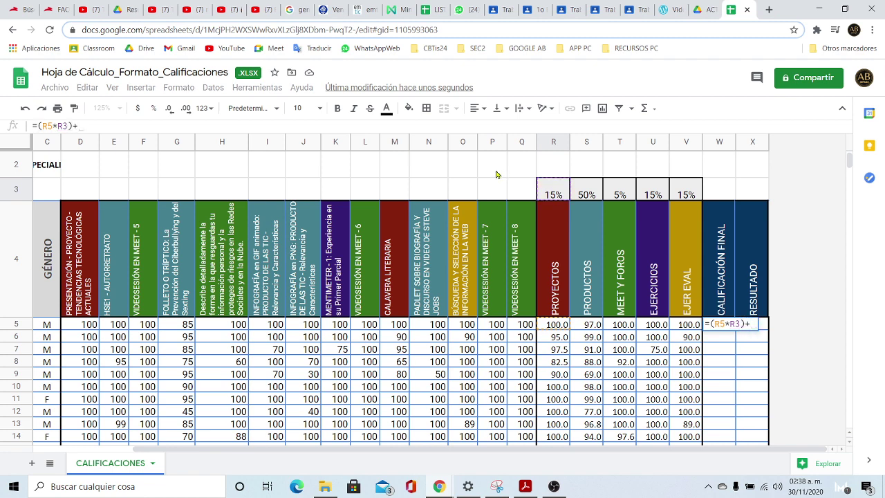
pyautogui.click(592, 325)
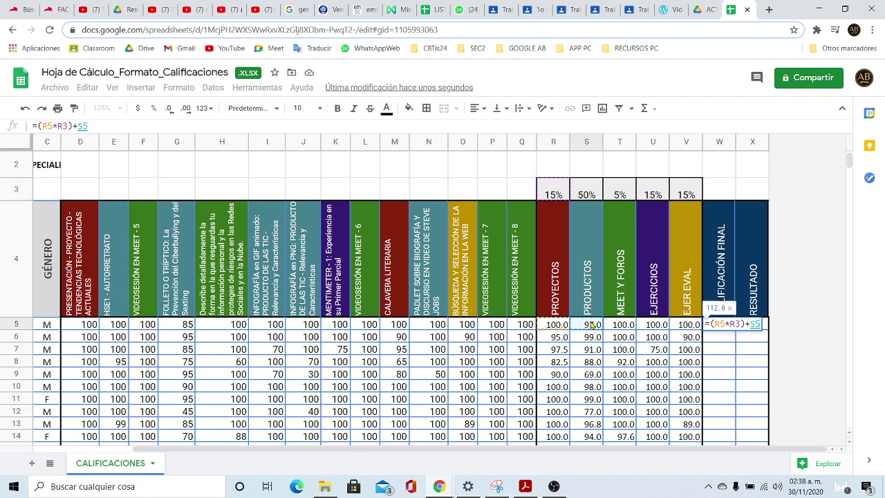
pyautogui.write('*')
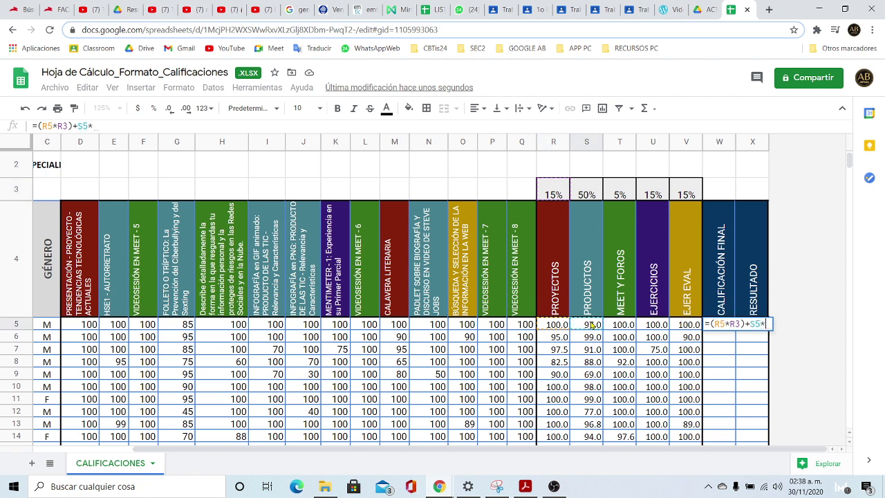
pyautogui.click(586, 194)
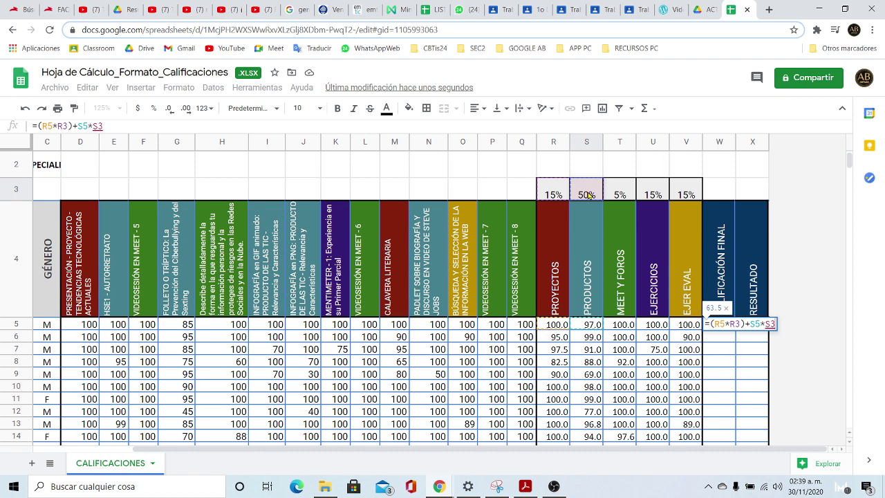
pyautogui.click(750, 324)
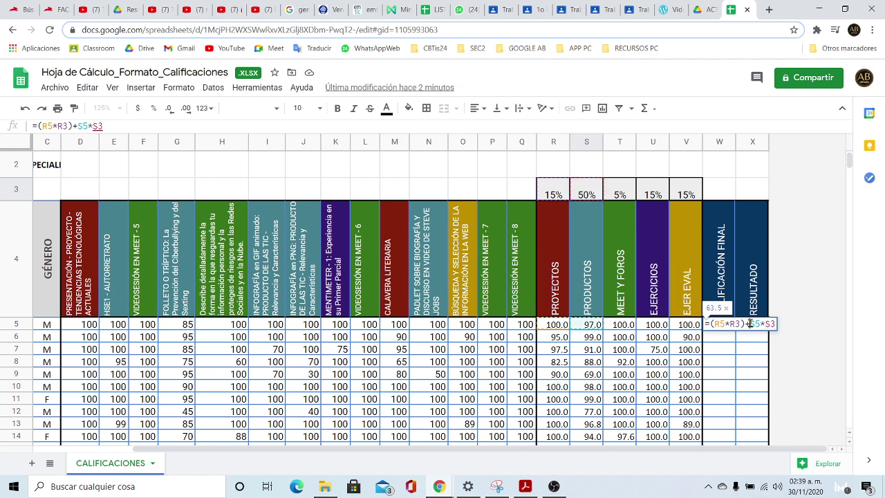
pyautogui.write('(')
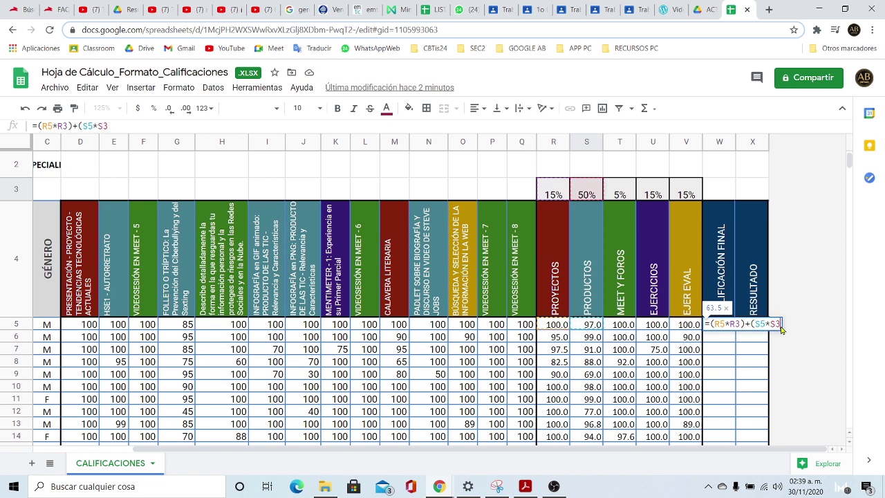
pyautogui.write(')')
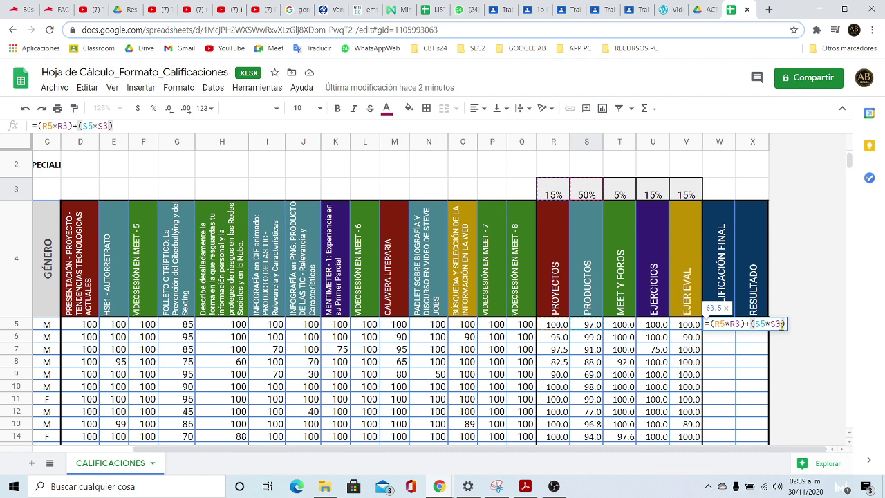
# - Extend the W5 formula with the weighted MEET Y FOROS term (T5*T3), followed by a plus sign
pyautogui.write('+(')
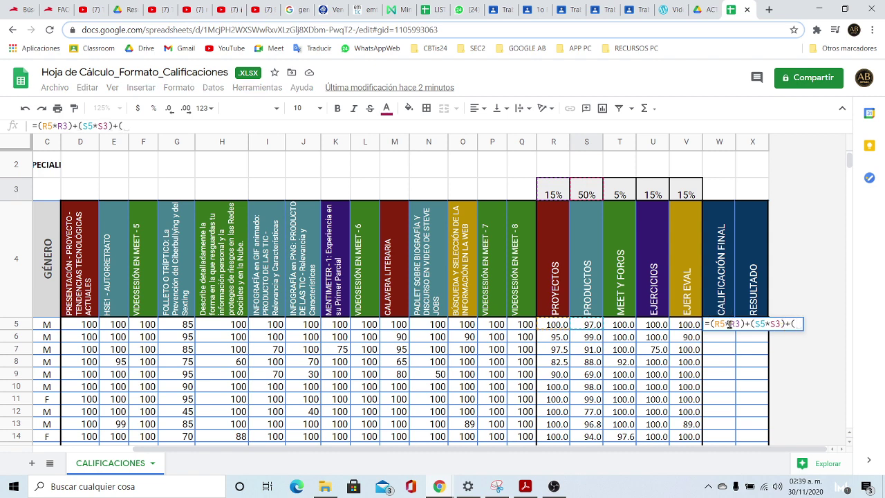
pyautogui.click(625, 328)
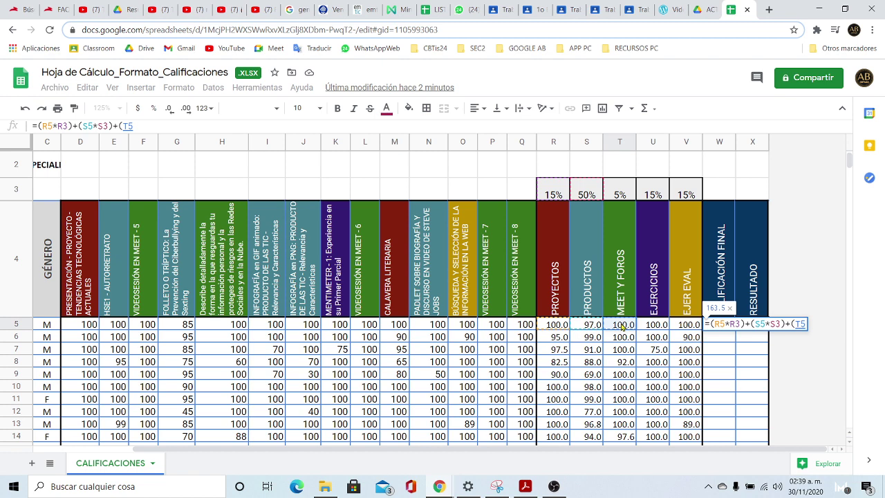
pyautogui.write('*')
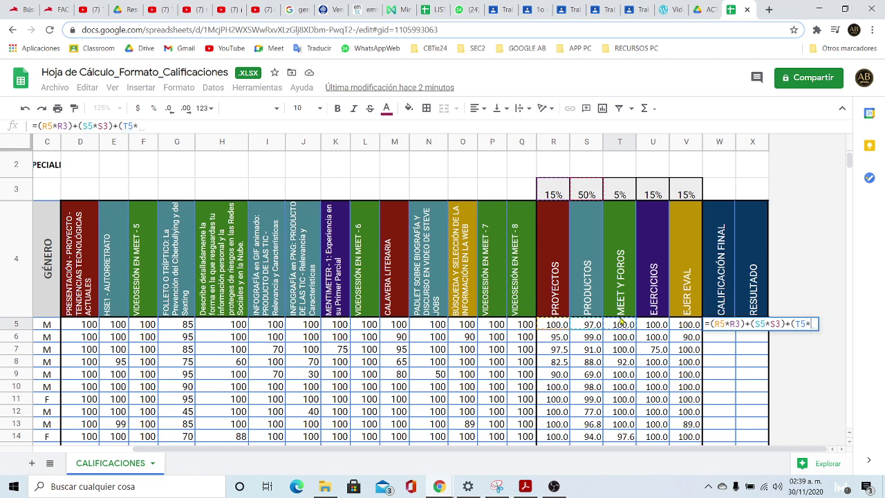
pyautogui.click(617, 193)
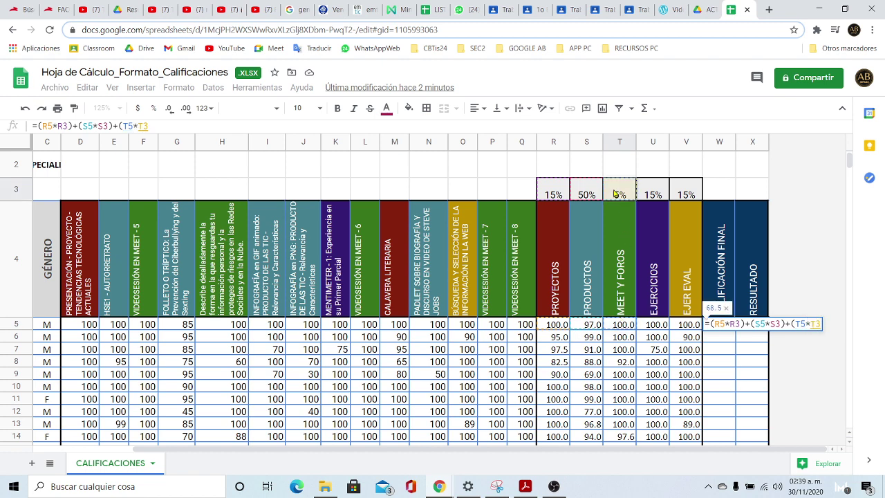
pyautogui.write(')+')
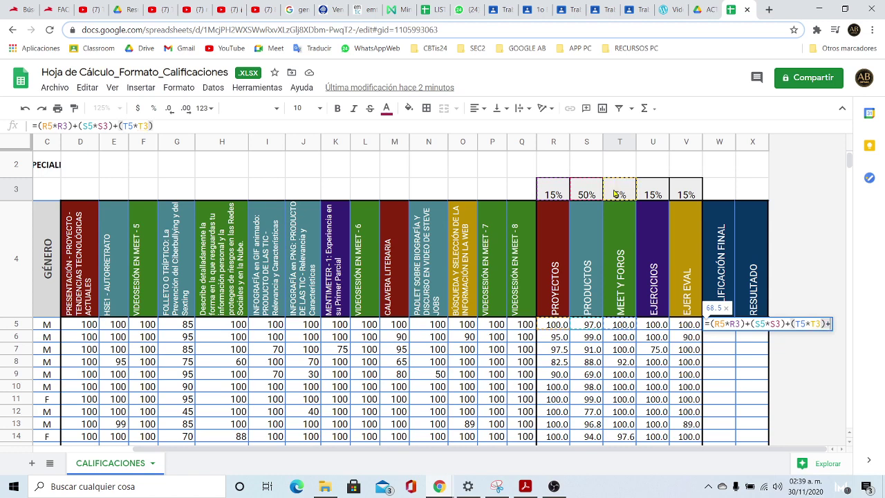
# - Include the weighted EJERCICIOS term (U5*U3) in the W5 final grade formula
pyautogui.write('(')
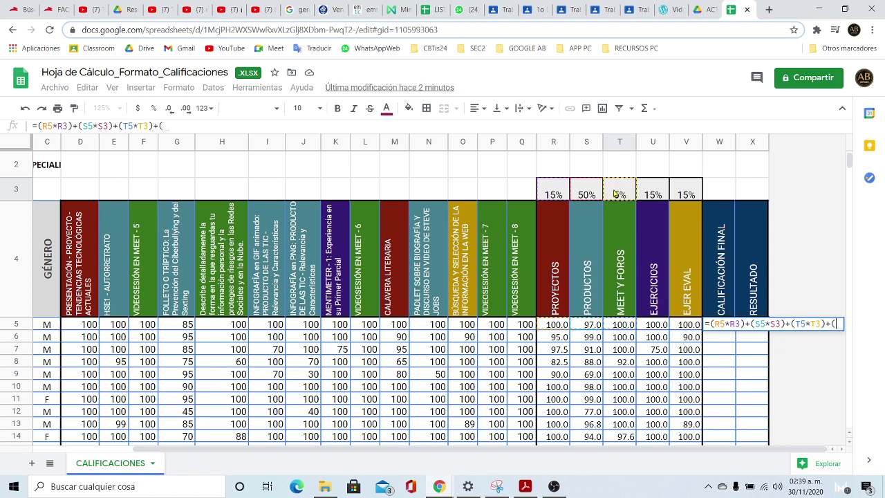
pyautogui.click(654, 327)
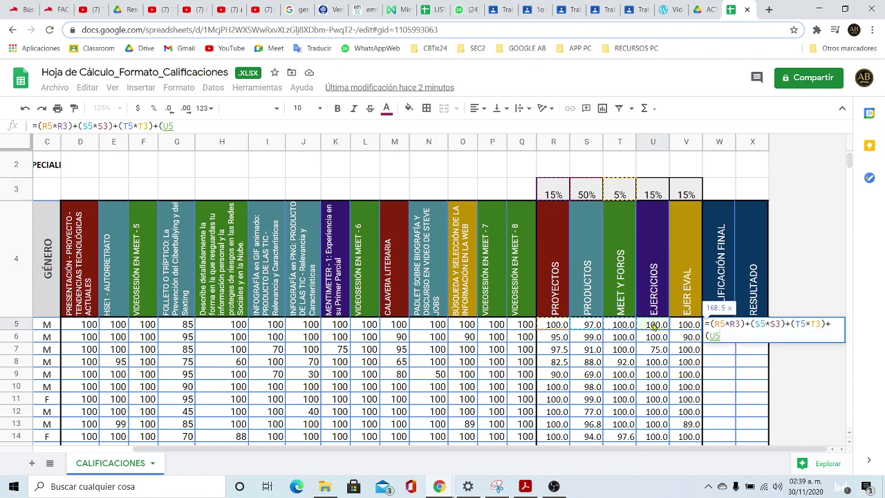
pyautogui.write('*')
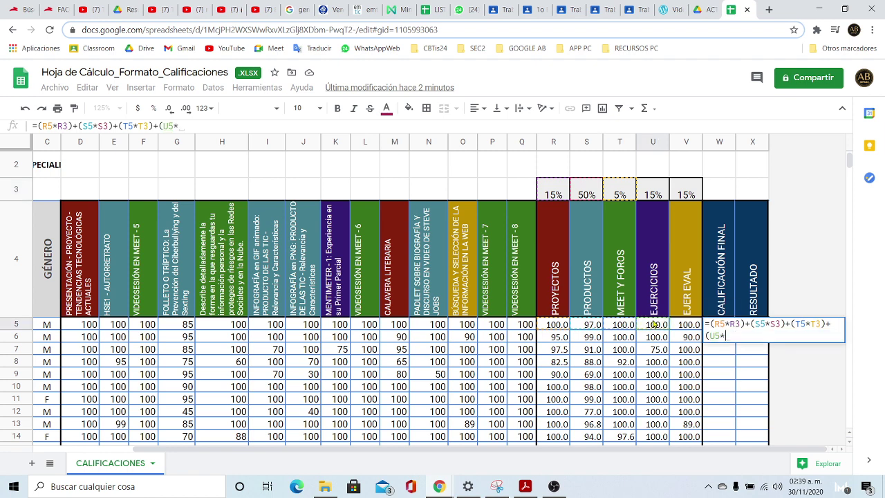
pyautogui.click(652, 195)
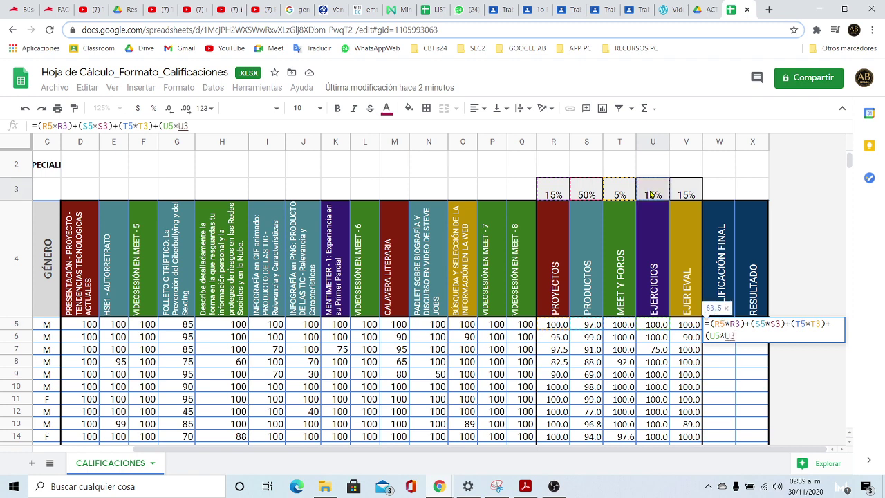
pyautogui.write(')')
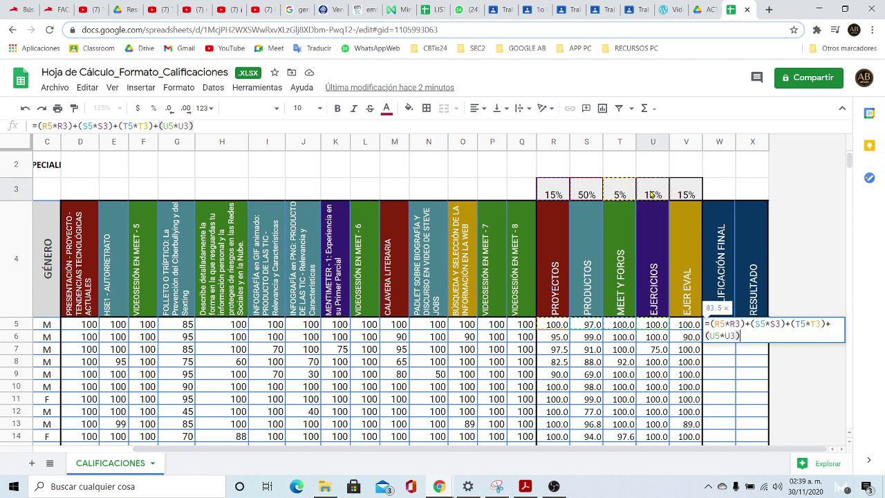
# - Complete the W5 formula with the weighted EJER EVAL term +(V5*V3) and commit it
pyautogui.write('+(')
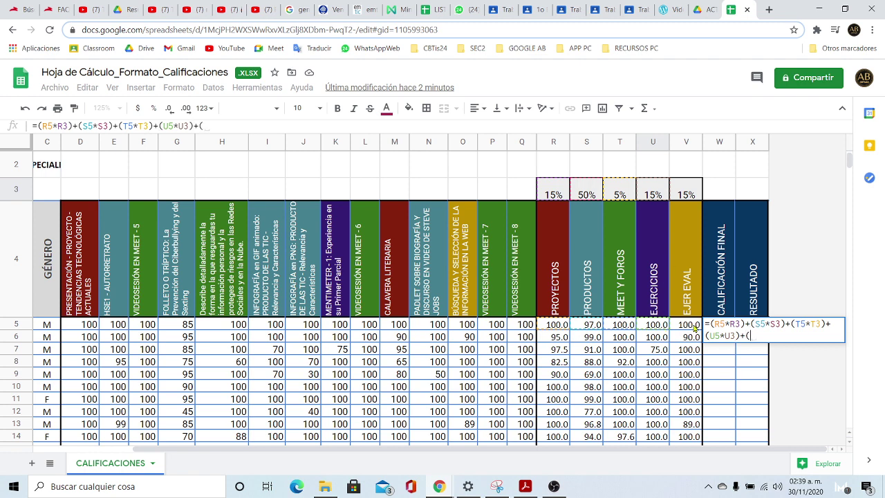
pyautogui.click(690, 325)
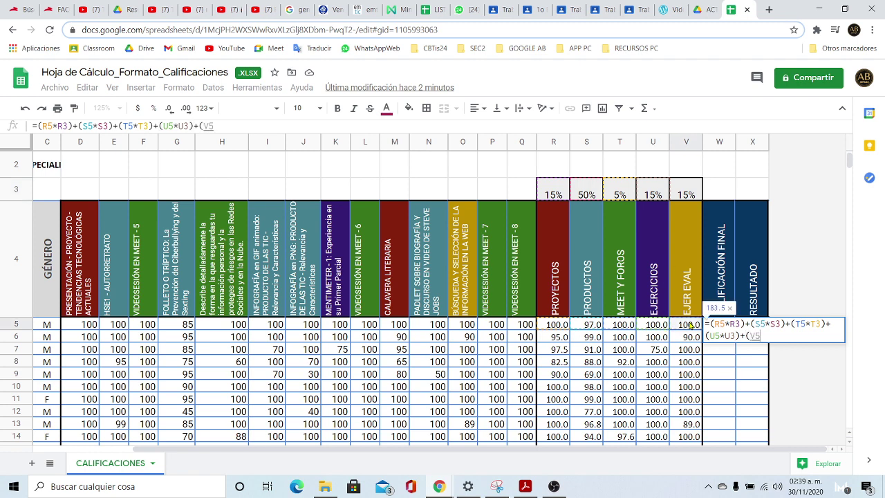
pyautogui.write('*')
pyautogui.click(684, 195)
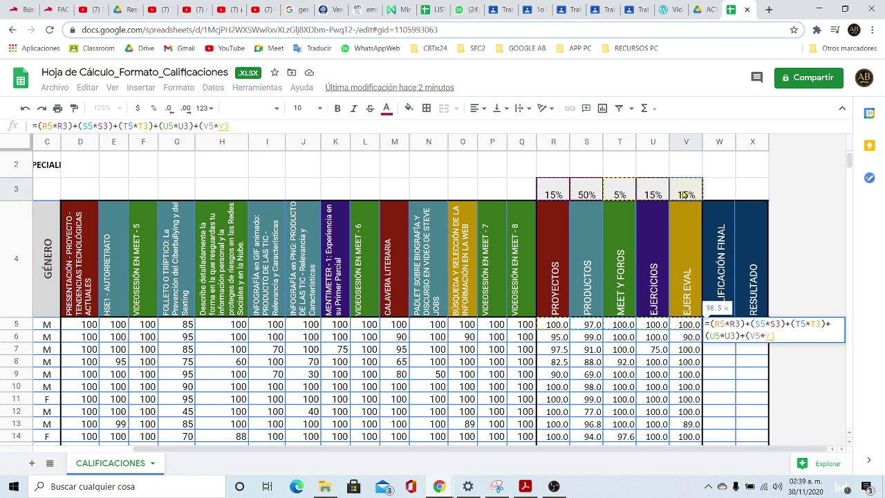
pyautogui.write(')')
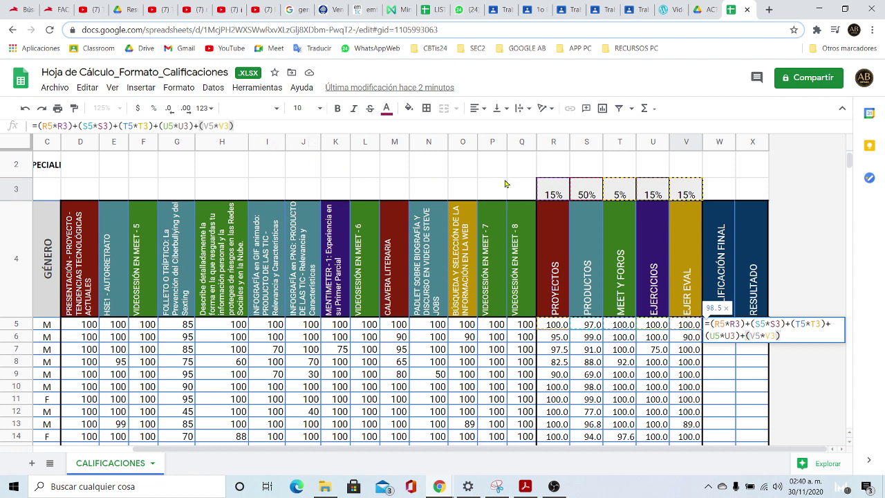
pyautogui.press('Return')
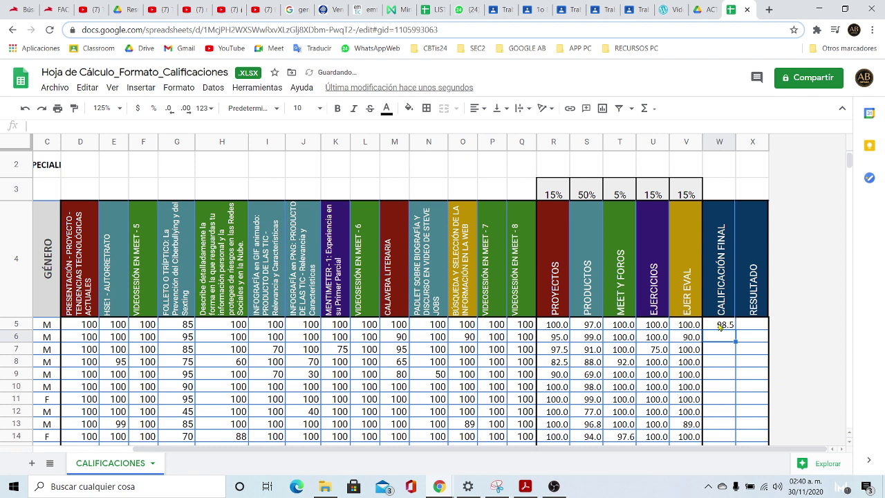
# - Review the W5 final grade formula against the grades in R5 and S5 and their percentages in R3 and S3
pyautogui.click(720, 325)
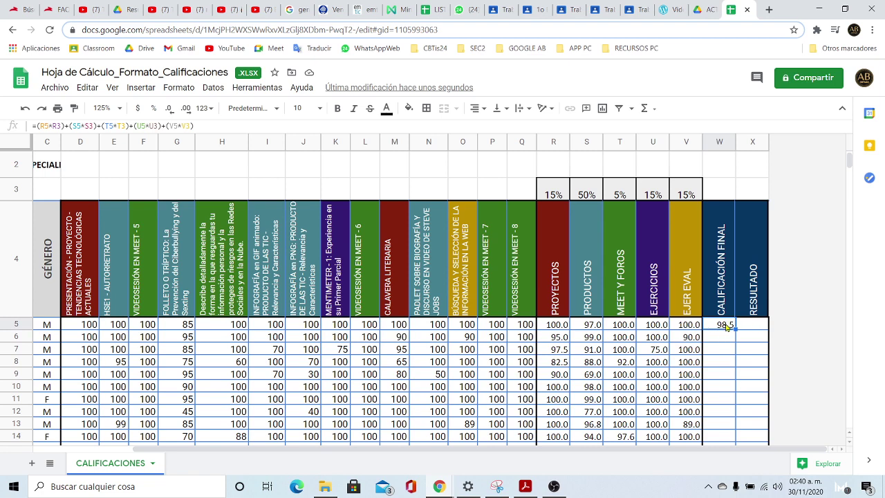
pyautogui.click(555, 327)
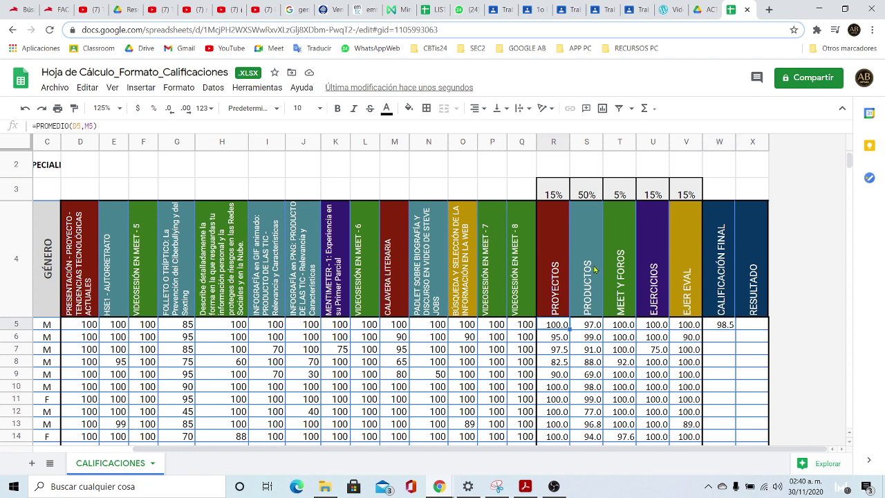
pyautogui.click(554, 194)
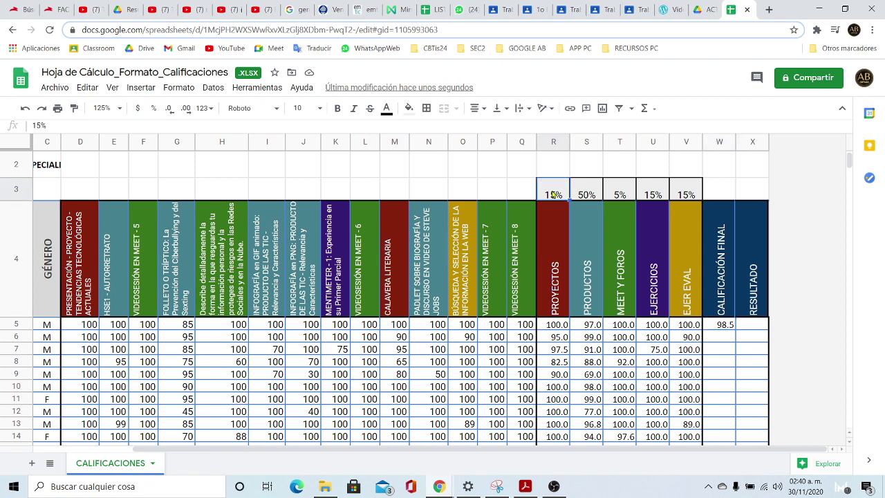
pyautogui.click(592, 329)
pyautogui.click(589, 194)
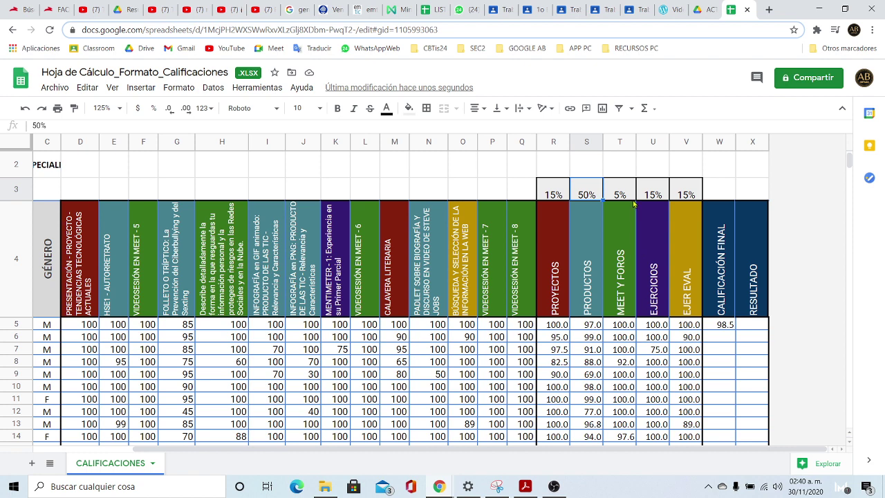
pyautogui.click(728, 326)
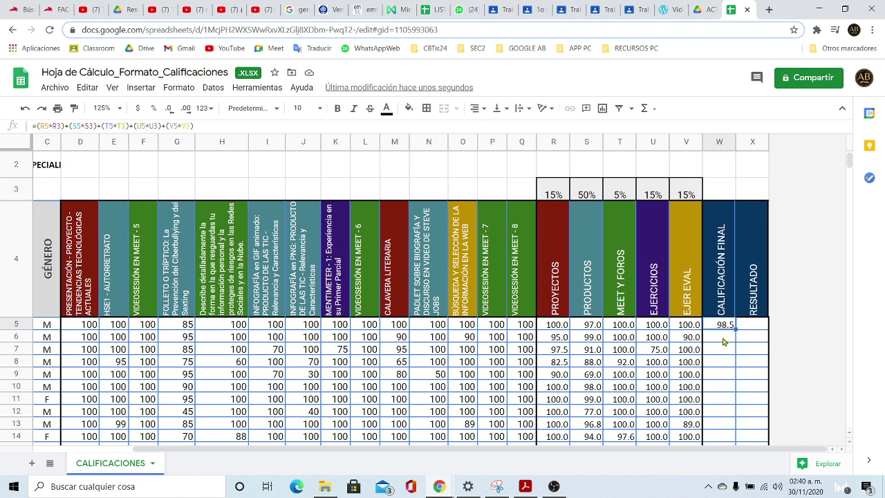
# - Examine the PROYECTOS and PRODUCTOS grades in rows 5 to 7 against the header cells R4 and S4
pyautogui.click(720, 338)
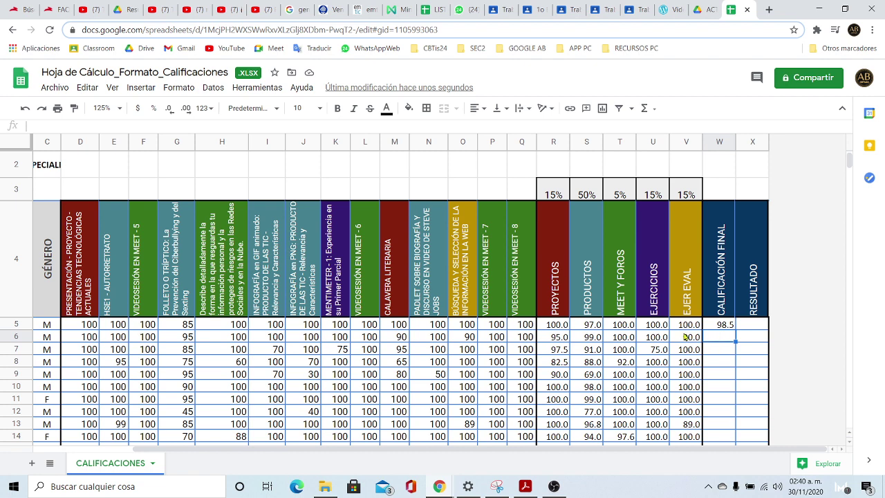
pyautogui.click(555, 339)
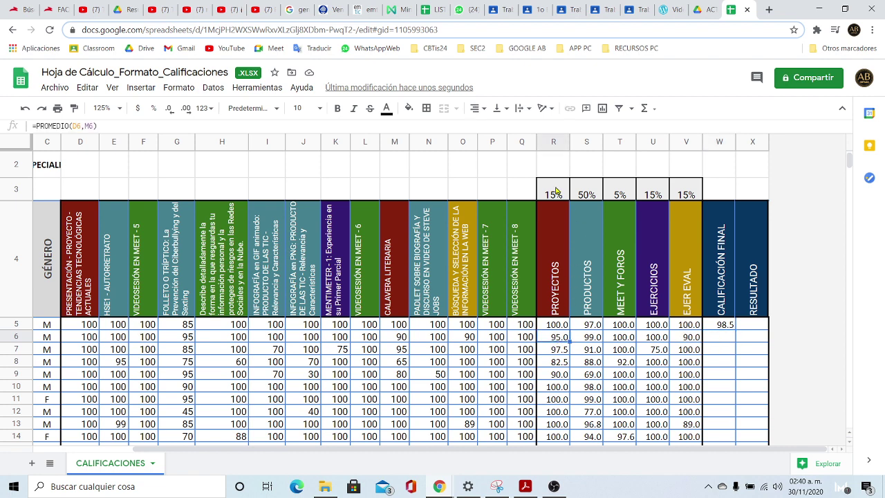
pyautogui.click(553, 218)
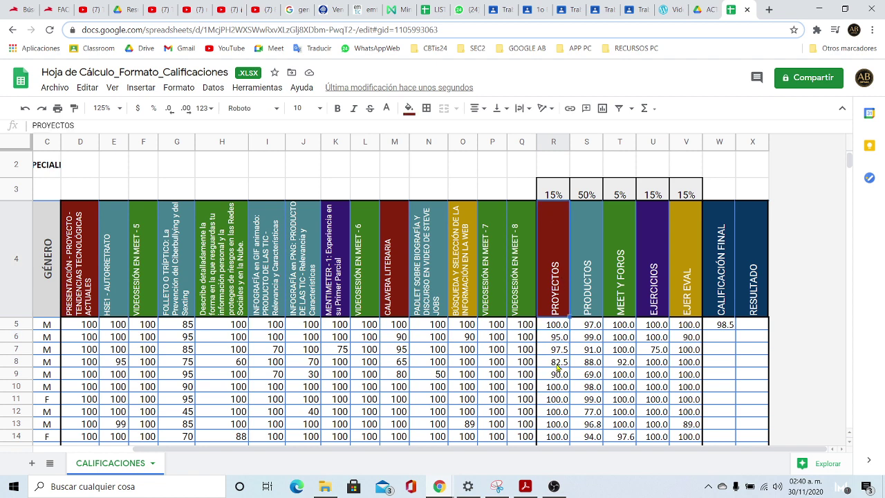
pyautogui.click(591, 339)
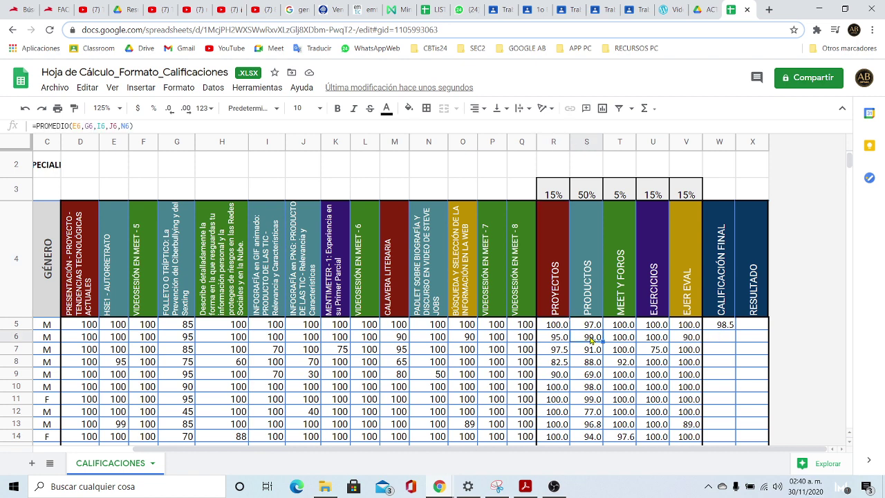
pyautogui.click(586, 238)
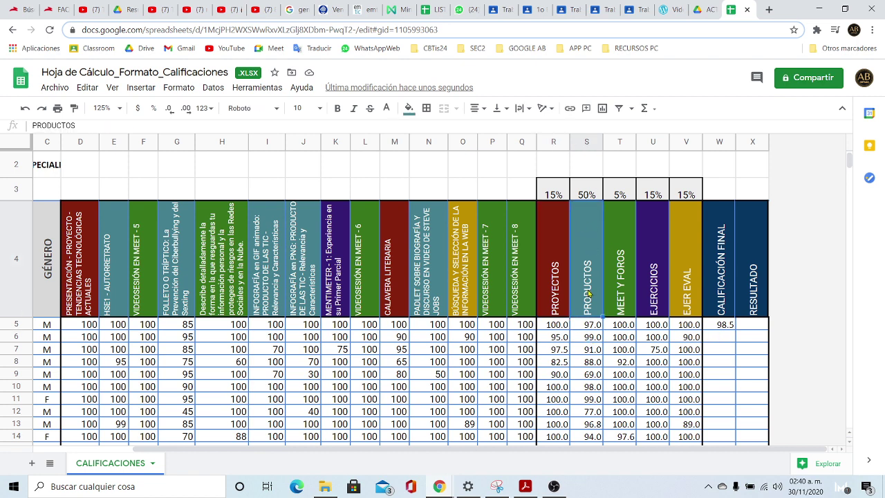
pyautogui.click(719, 350)
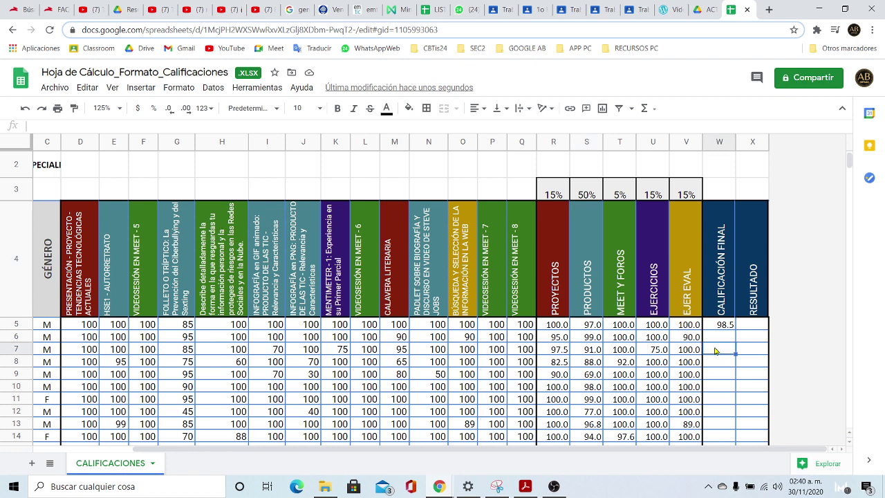
pyautogui.click(556, 350)
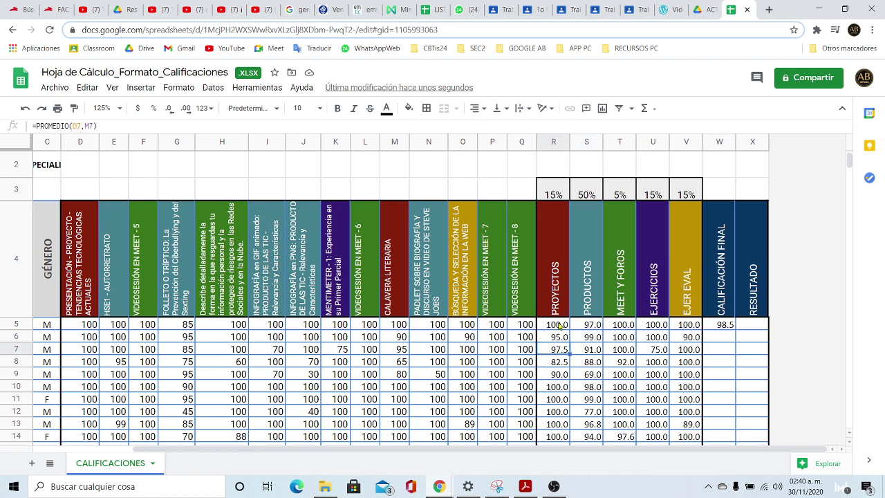
pyautogui.click(560, 325)
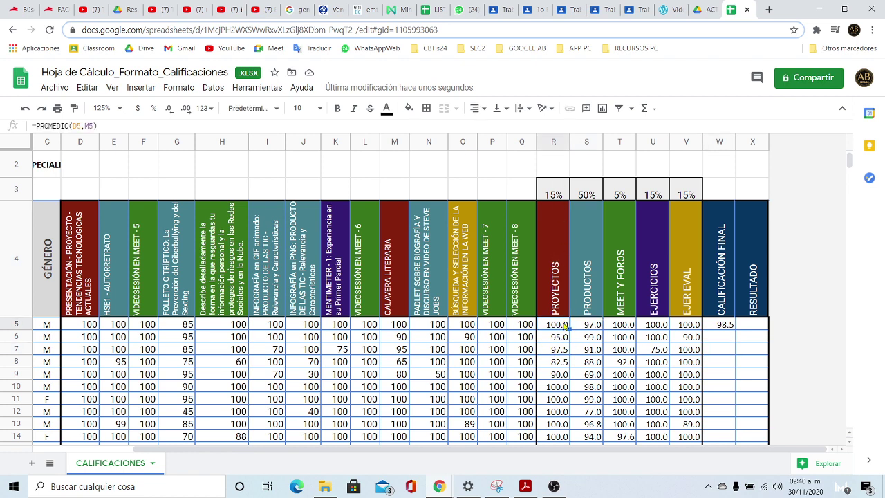
pyautogui.click(743, 353)
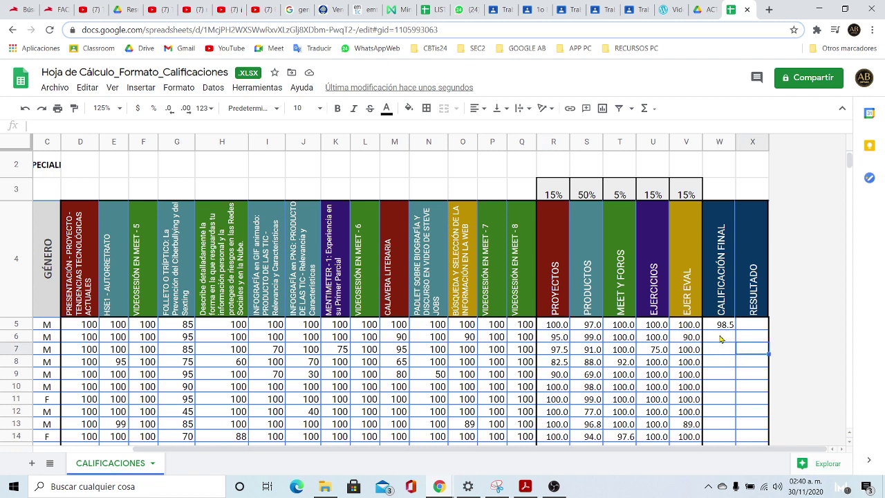
pyautogui.click(722, 339)
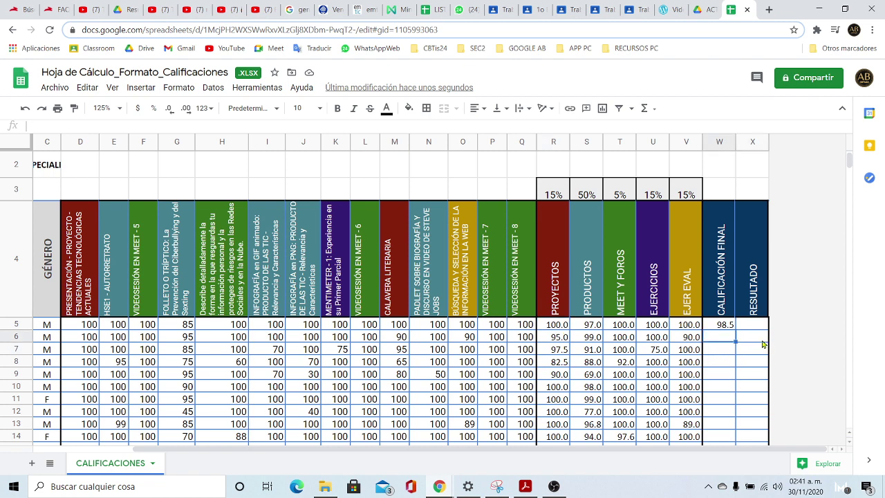
# - Fill the final grade formula from W5 down through W8
pyautogui.click(721, 327)
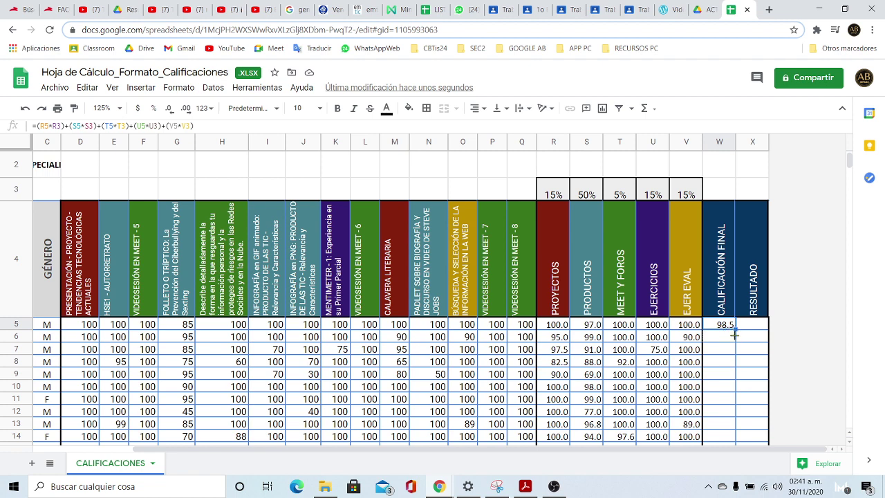
pyautogui.moveTo(733, 365); pyautogui.dragTo(749, 368)
pyautogui.click(746, 343)
# - Inspect the error and formula in W6, checking its references to the R6 grade and the R4 header
pyautogui.moveTo(723, 340)
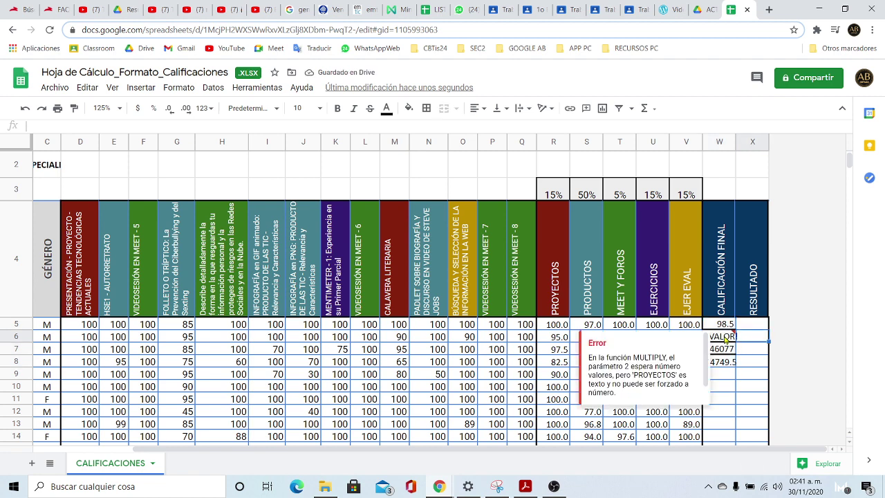
pyautogui.click(723, 337)
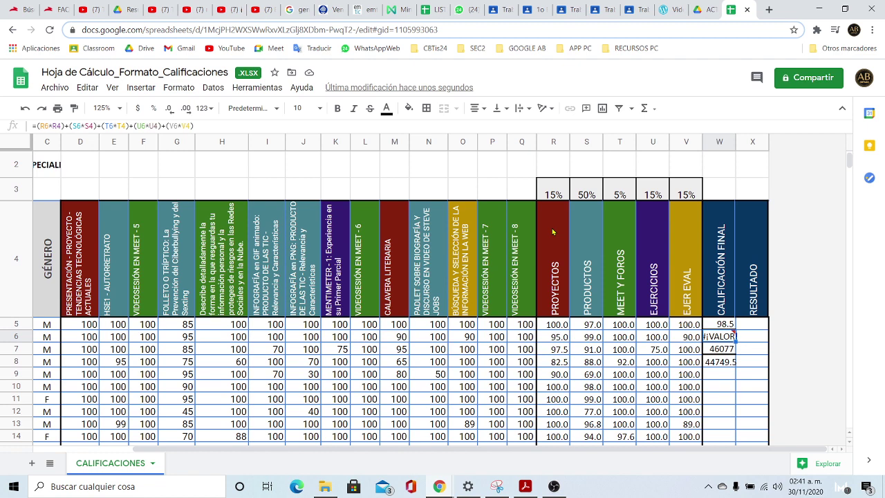
pyautogui.click(556, 339)
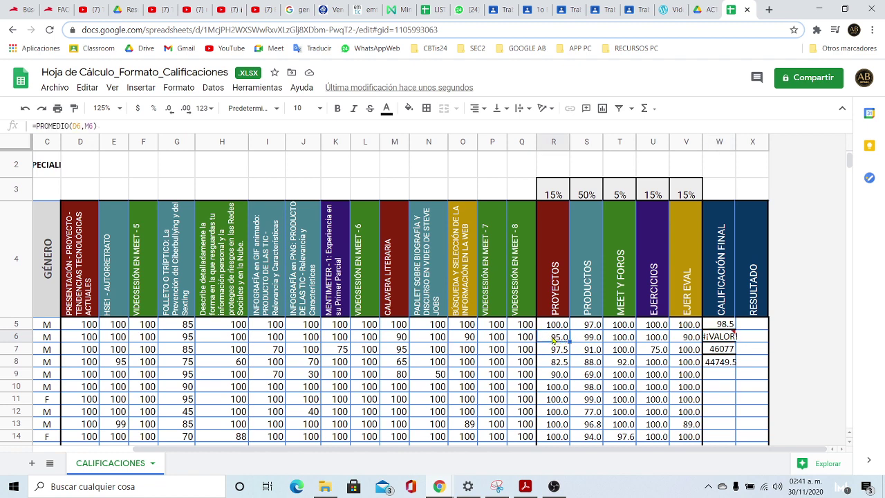
pyautogui.click(552, 244)
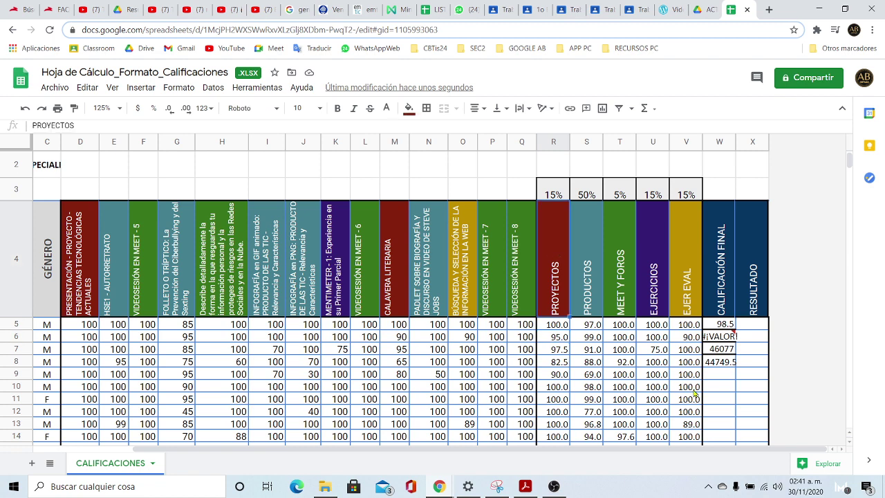
# - Undo the fill of the final grade formula into W6:W8 and return to W5
pyautogui.hotkey('ctrl', 'z')
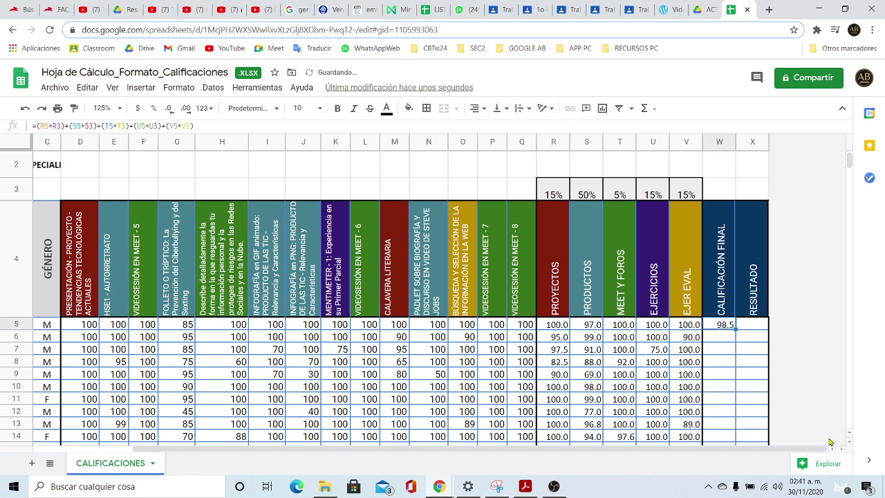
pyautogui.click(739, 350)
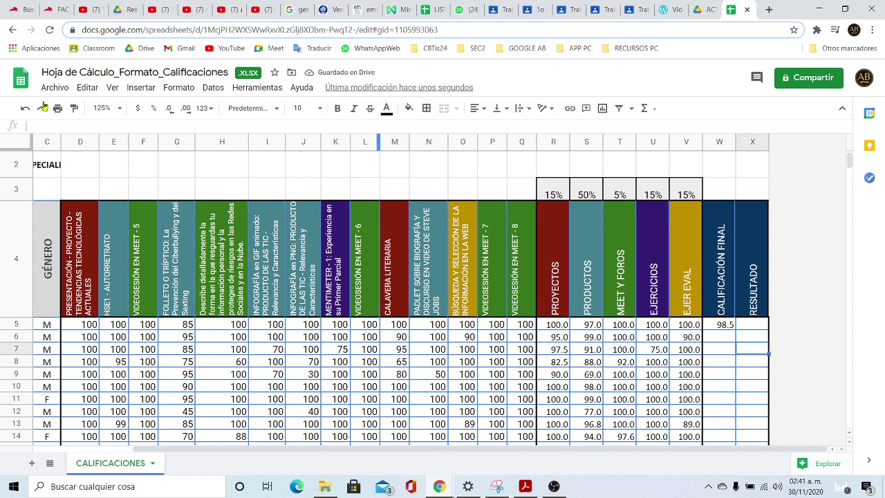
pyautogui.click(722, 339)
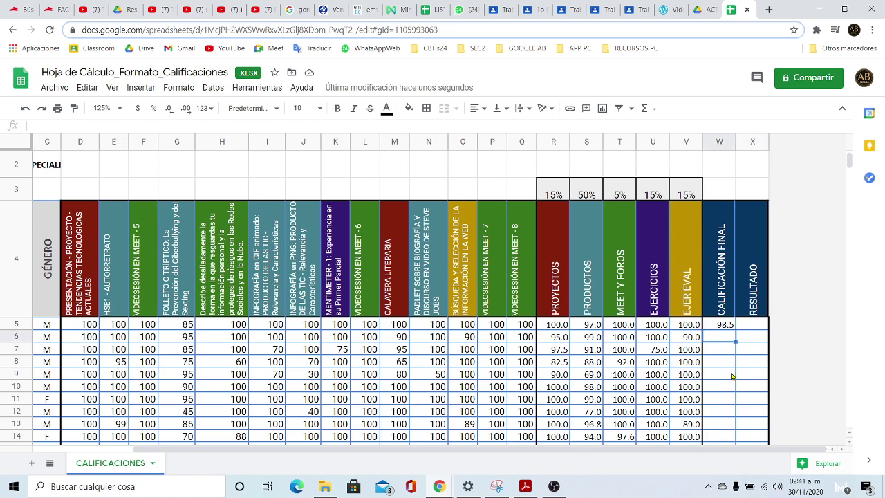
pyautogui.click(729, 329)
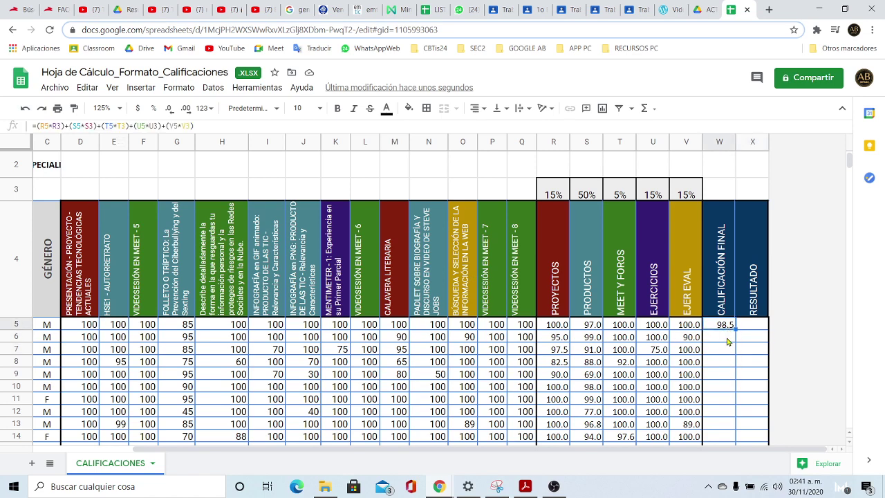
# - Compare the row 6 grades in R6, S6 and T6 with their percentages in R3, S3 and T3
pyautogui.click(719, 340)
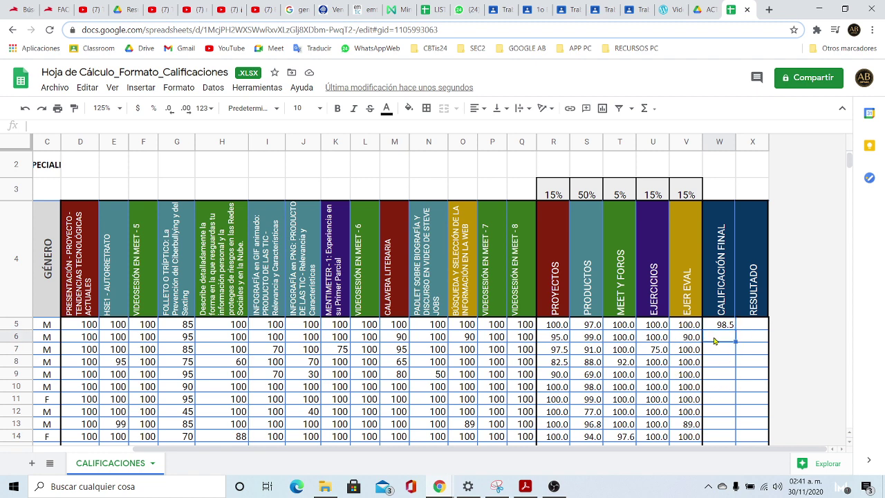
pyautogui.click(556, 340)
pyautogui.click(553, 196)
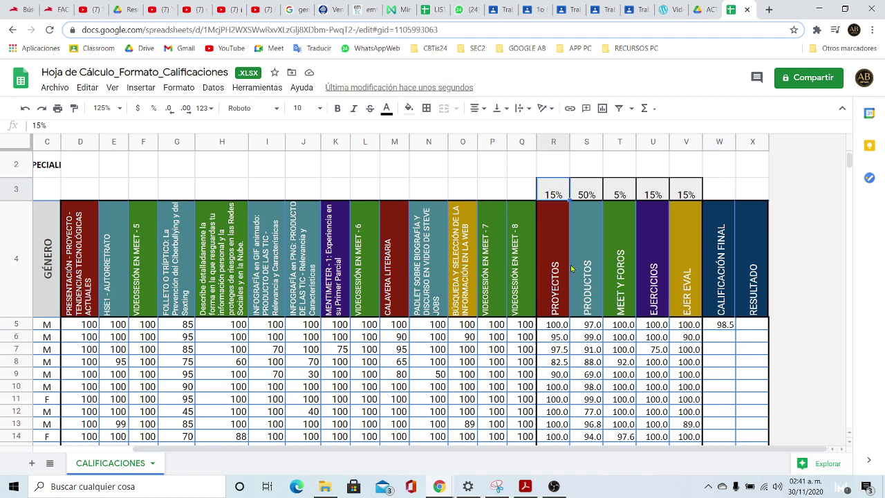
pyautogui.click(593, 338)
pyautogui.click(591, 194)
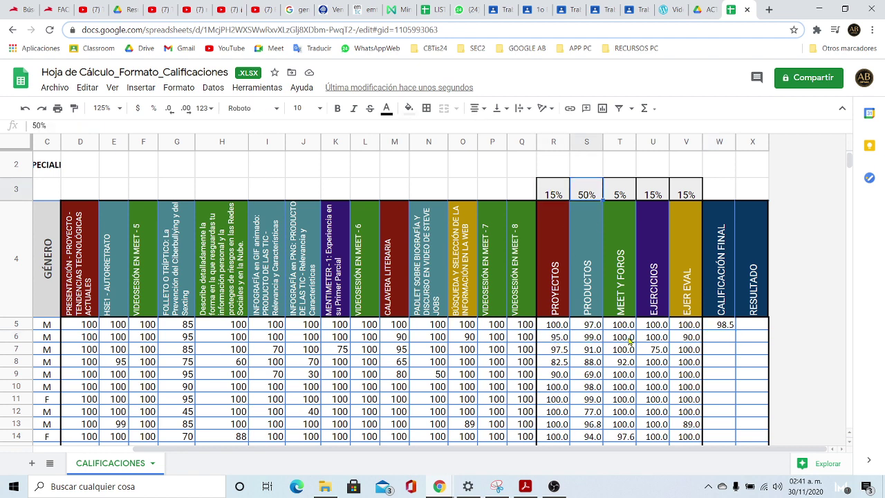
pyautogui.click(629, 339)
pyautogui.click(623, 194)
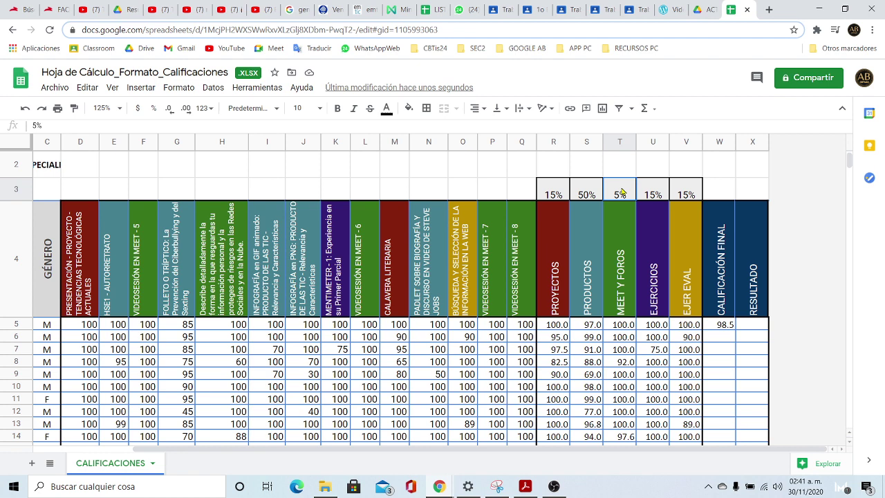
pyautogui.click(724, 353)
pyautogui.click(720, 365)
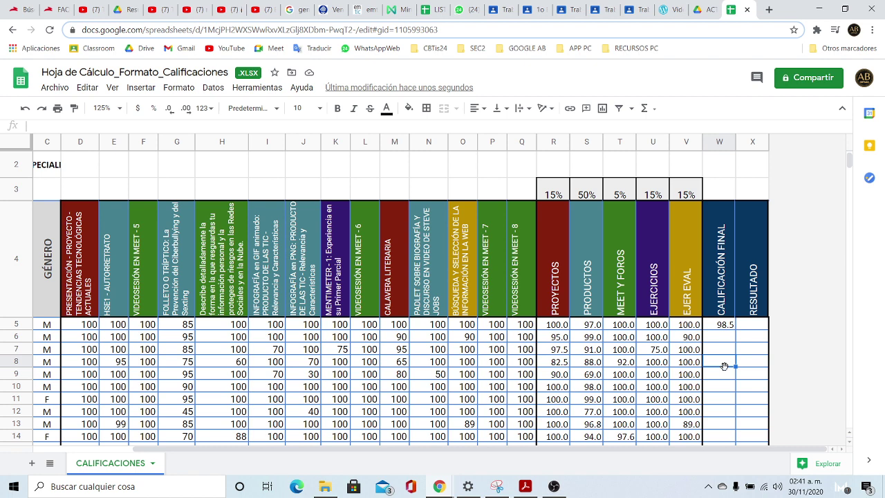
# - Review the percentage cells R3 to V3 that the W5 final grade formula multiplies by
pyautogui.click(721, 325)
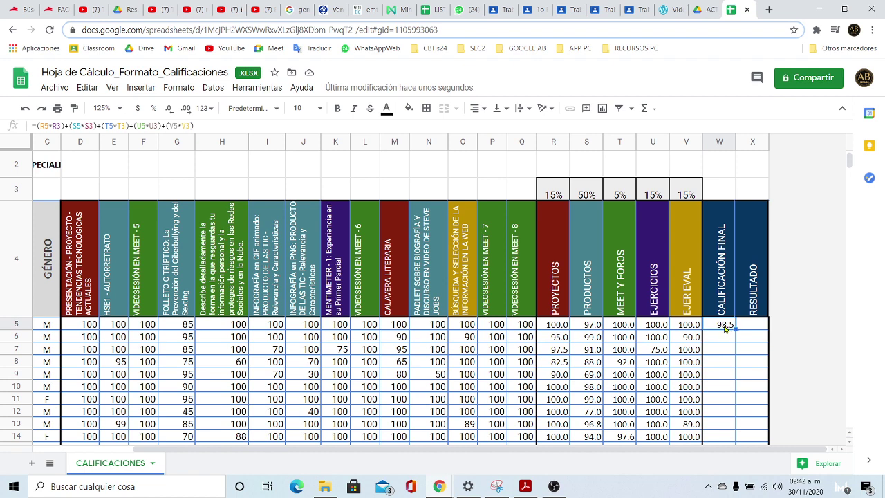
pyautogui.click(553, 194)
pyautogui.click(591, 195)
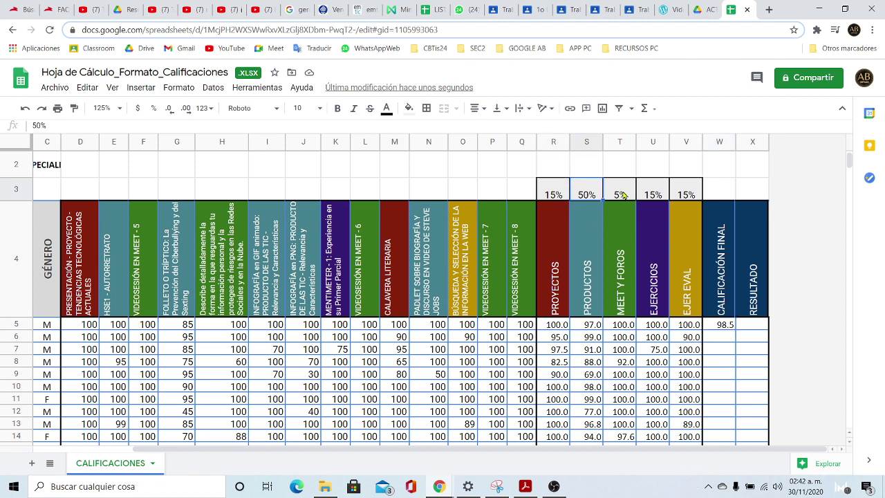
pyautogui.click(622, 195)
pyautogui.click(656, 194)
pyautogui.click(686, 193)
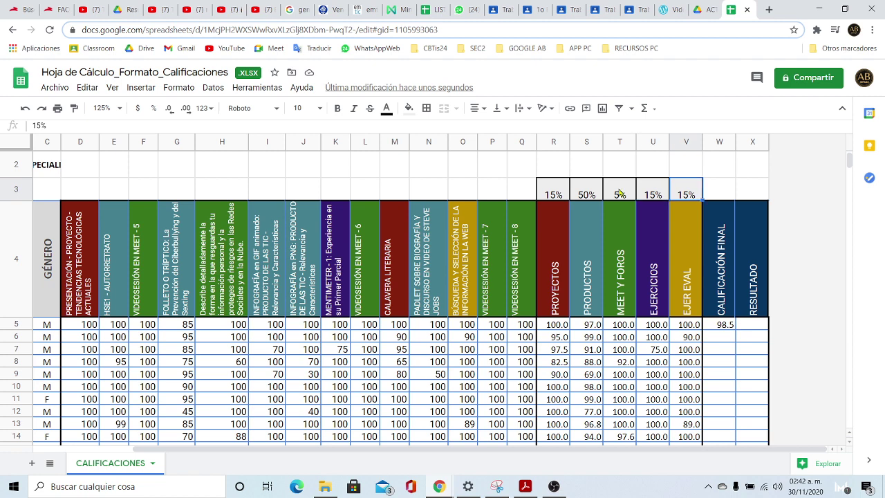
pyautogui.click(553, 193)
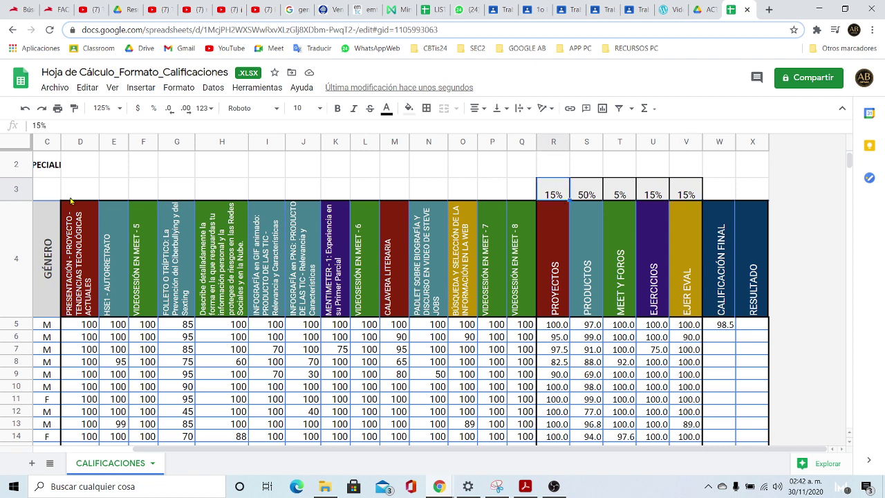
pyautogui.click(585, 196)
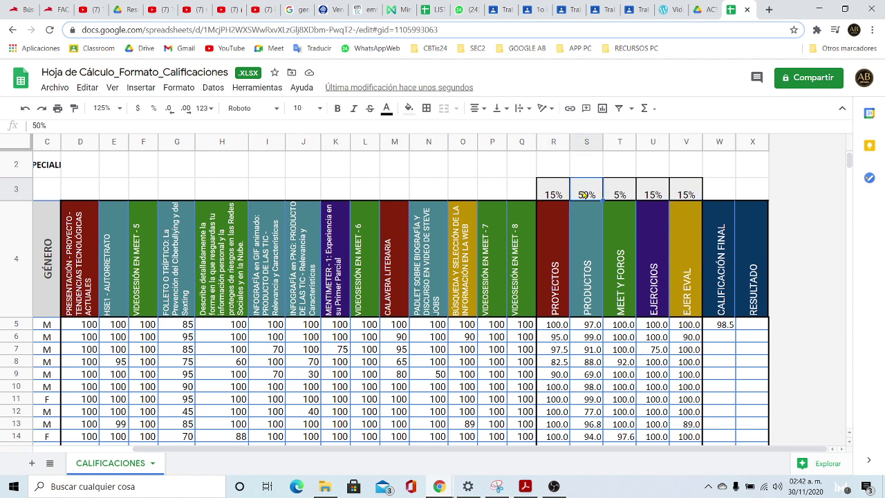
pyautogui.click(621, 194)
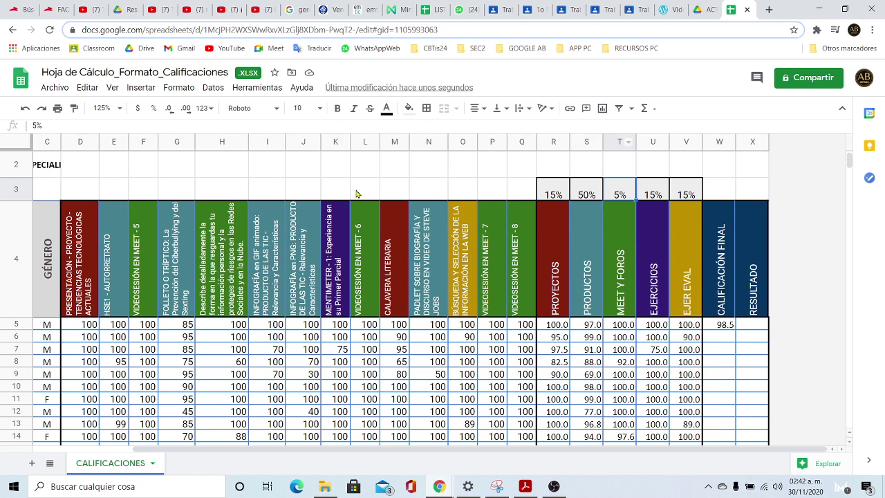
pyautogui.click(656, 196)
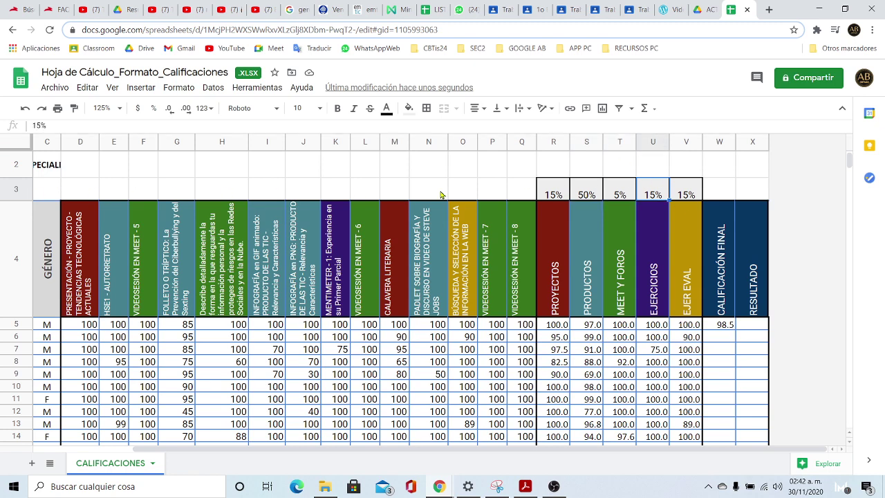
pyautogui.click(683, 193)
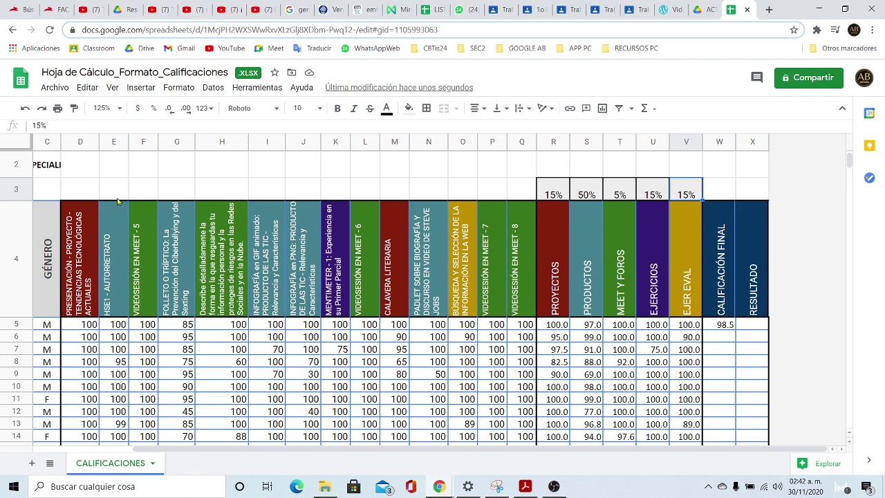
# - Change the R3 reference in the W5 final grade formula to the absolute reference $R$3
pyautogui.click(720, 325)
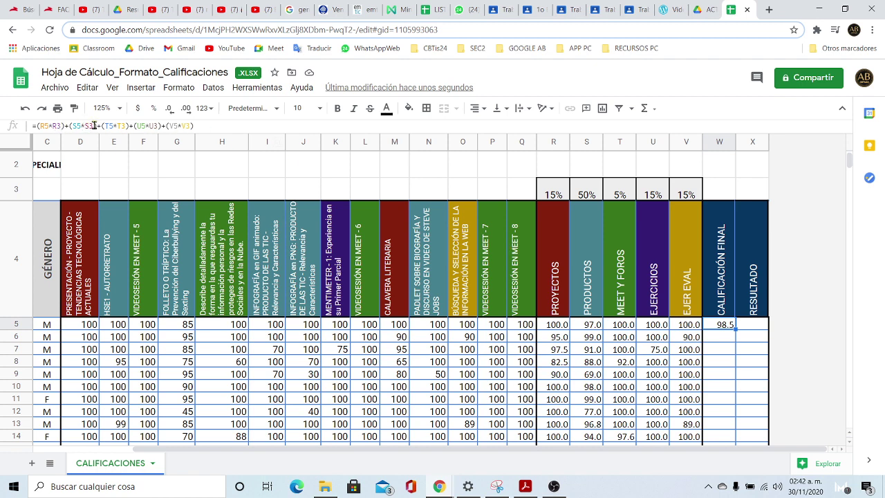
pyautogui.click(57, 125)
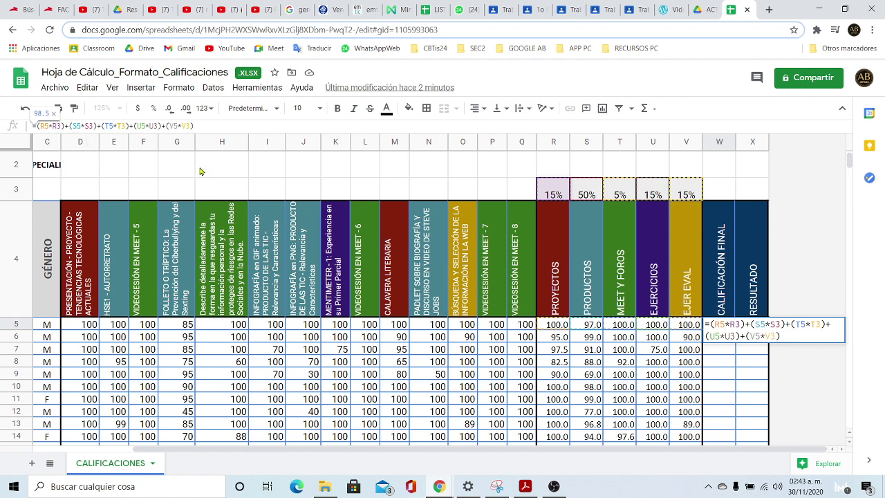
pyautogui.press('F4')
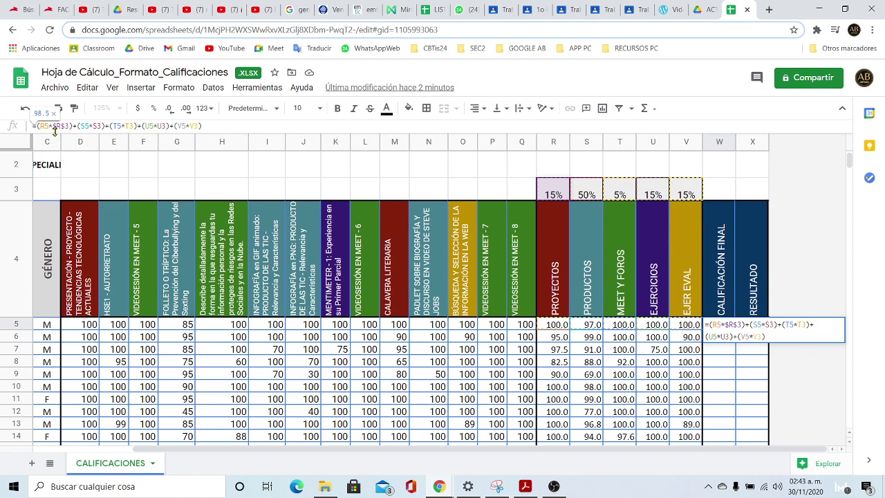
# - Make the S3, T3, U3 and V3 references in the W5 final grade formula absolute as $S$3, $T$3, $U$3 and $V$3
pyautogui.click(93, 126)
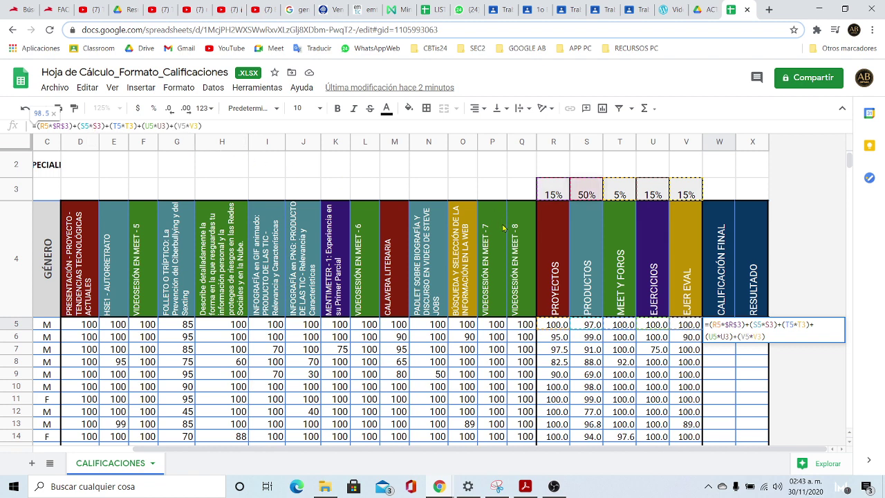
pyautogui.write('$S$')
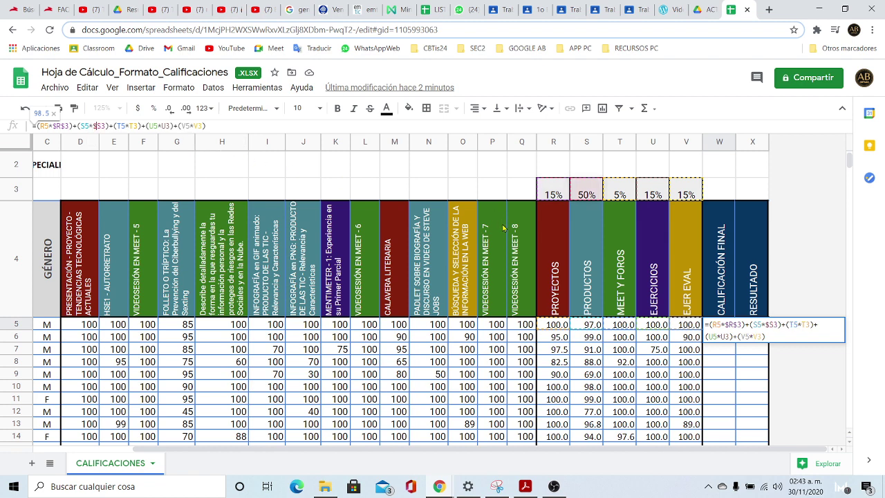
pyautogui.click(107, 126)
pyautogui.write('$')
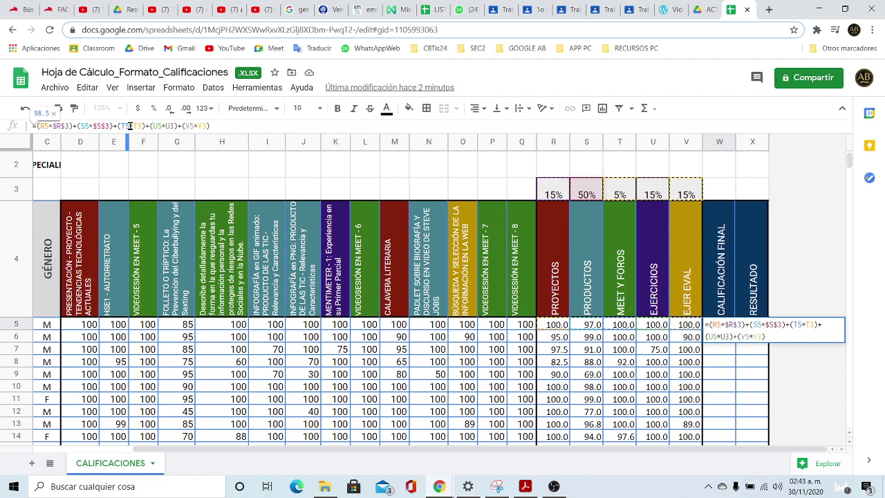
pyautogui.click(139, 126)
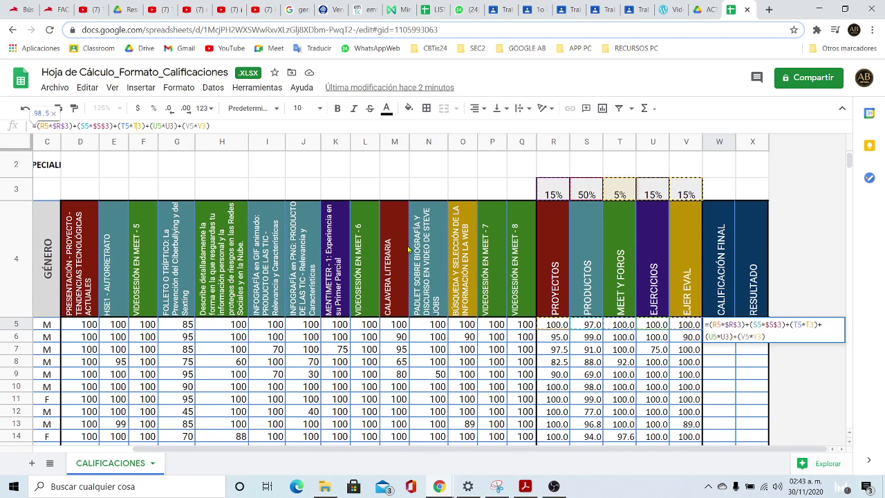
pyautogui.press('F4')
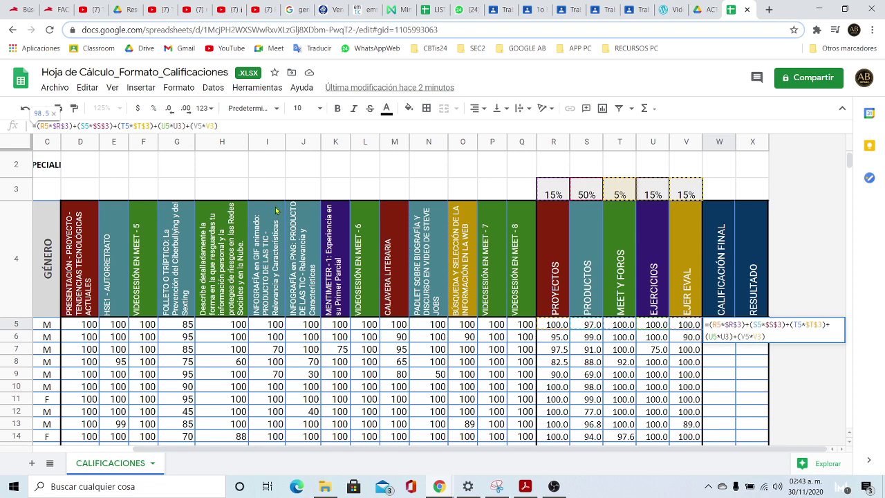
pyautogui.click(177, 126)
pyautogui.press('F4')
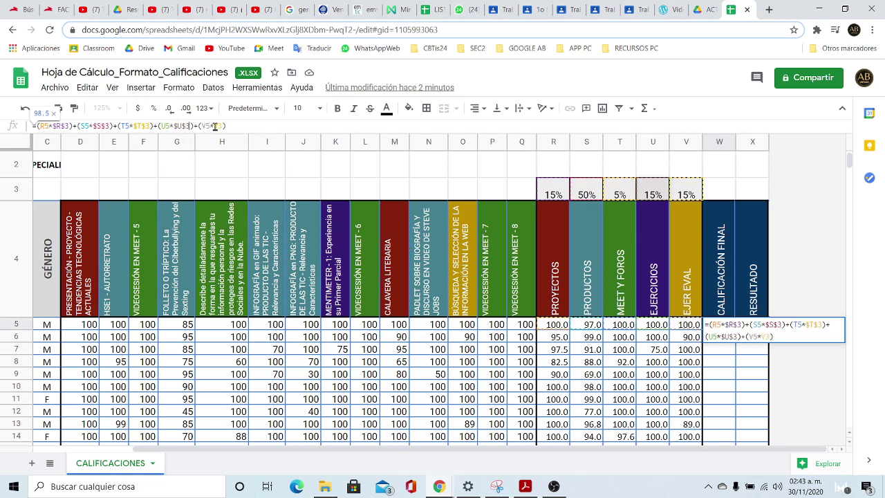
pyautogui.press('F4')
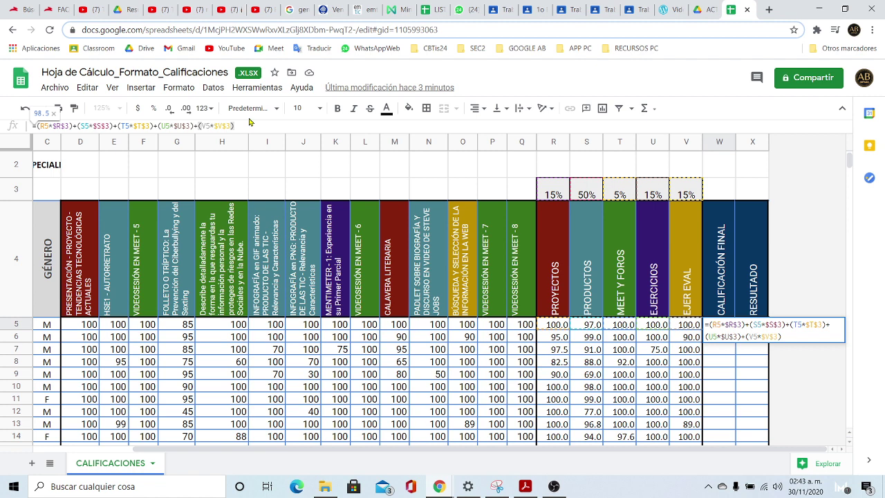
pyautogui.press('Return')
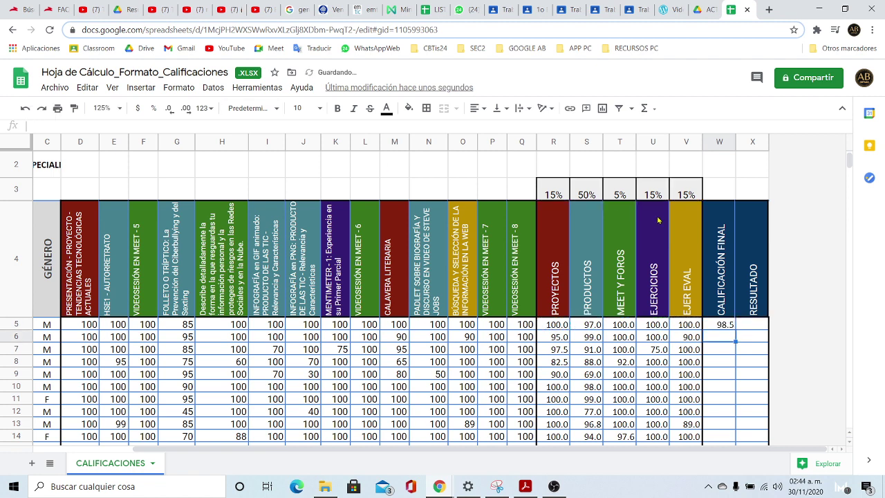
# - Fill the W5 final grade formula down to W8 and compare the formulas in W5, W6 and W7
pyautogui.click(722, 325)
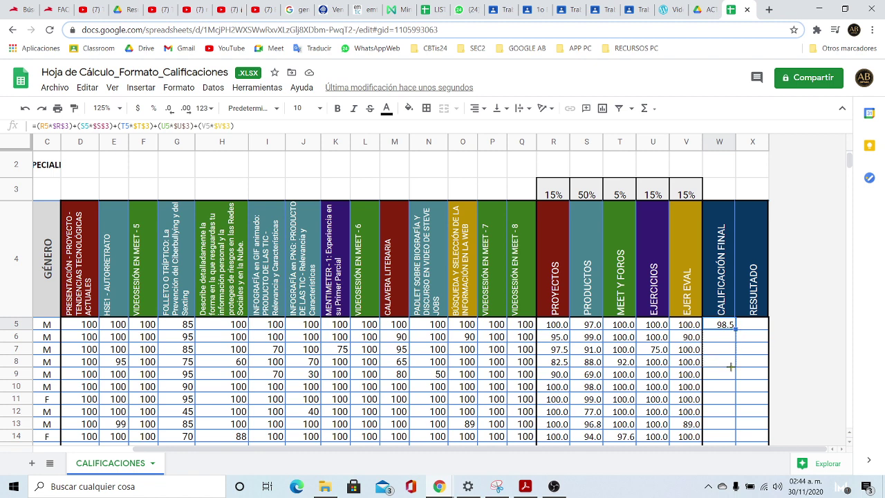
pyautogui.moveTo(730, 367); pyautogui.dragTo(730, 365)
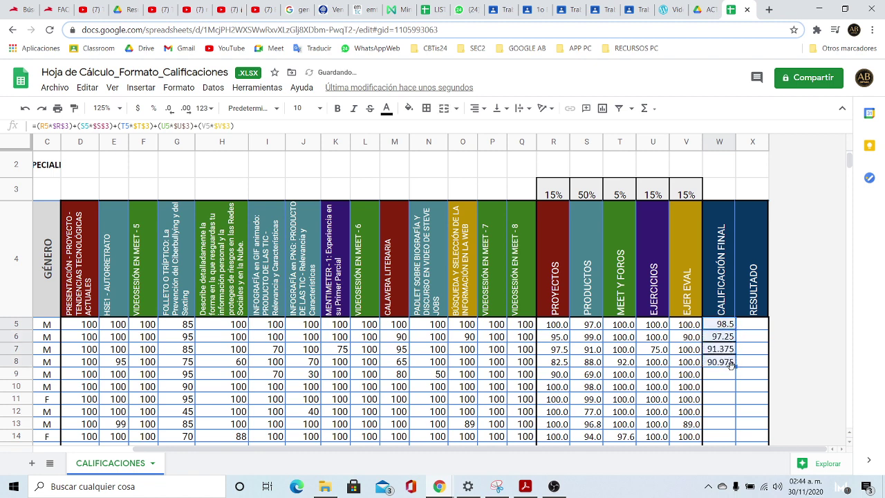
pyautogui.click(722, 324)
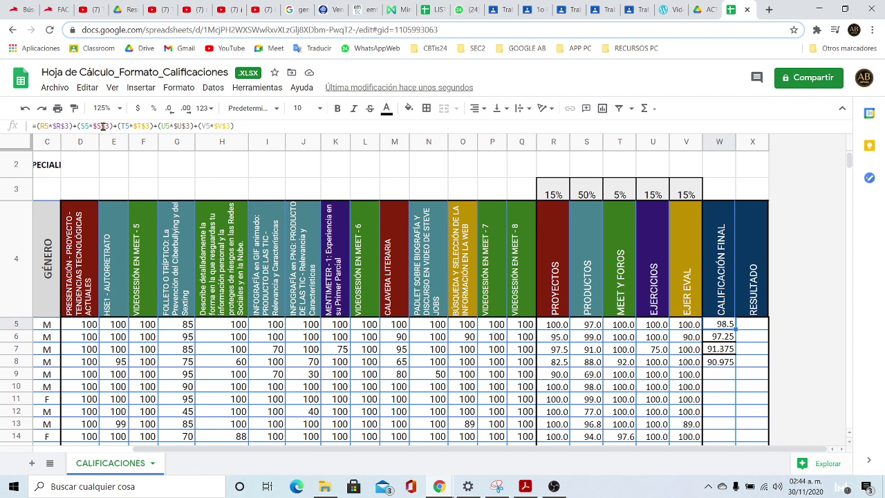
pyautogui.click(723, 339)
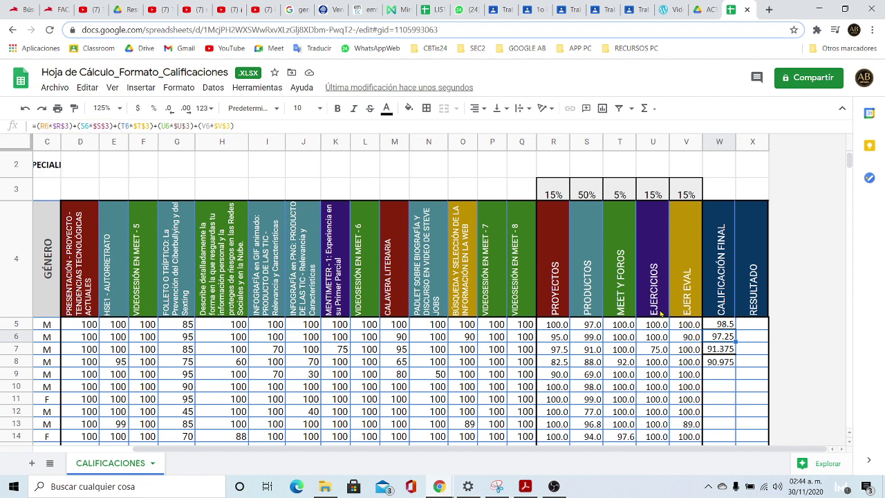
pyautogui.click(726, 351)
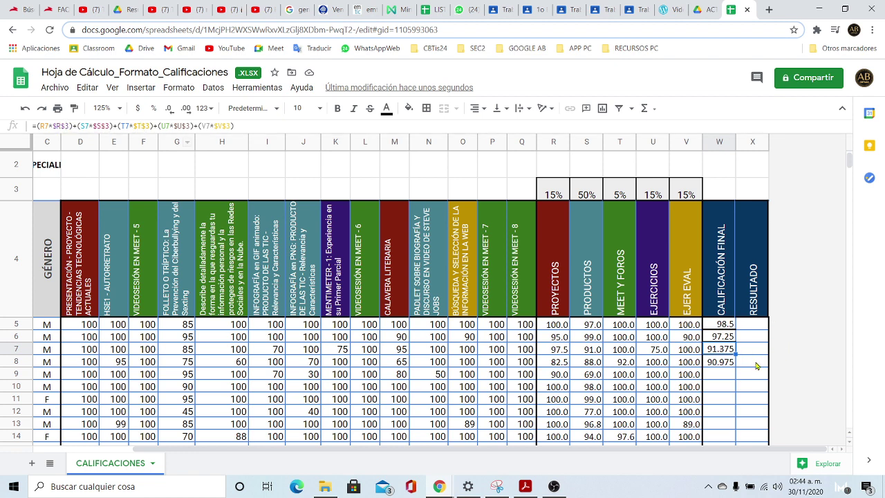
# - Fill the W5 final grade formula down through W24, the last student row
pyautogui.press('Up')
pyautogui.press('Up')
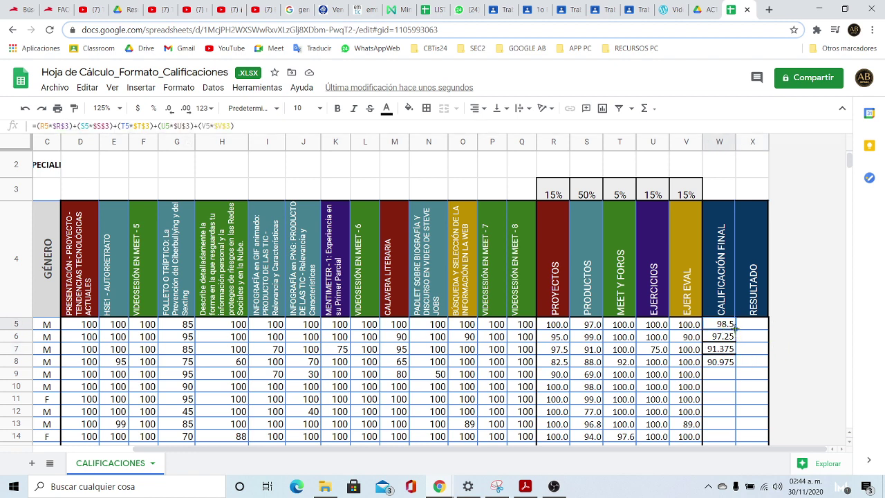
pyautogui.moveTo(737, 329); pyautogui.dragTo(732, 371)
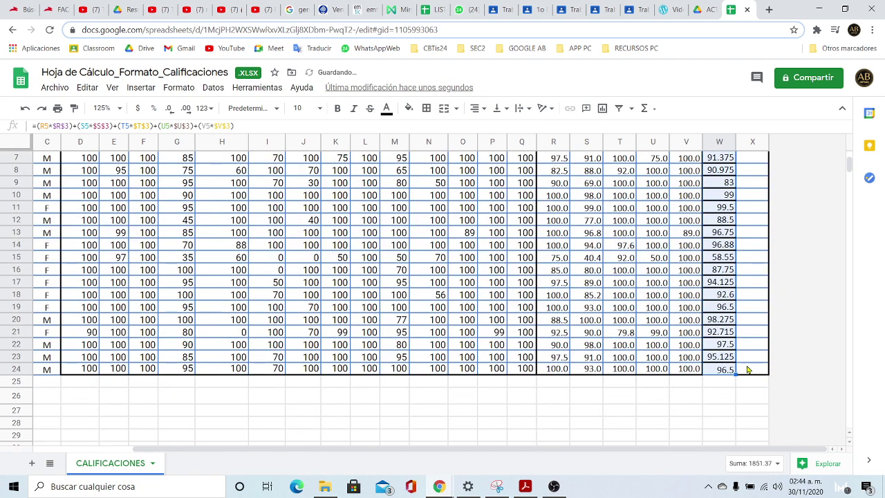
pyautogui.click(750, 332)
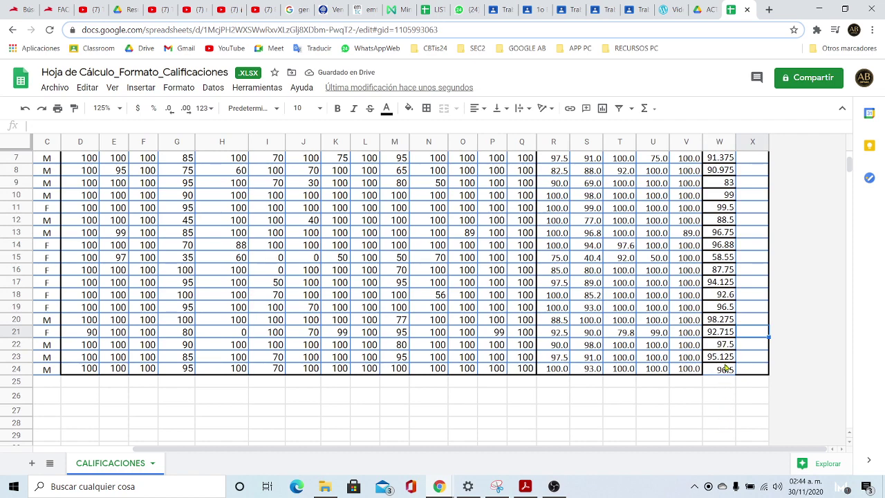
# - Format the final grades in W5:W24 without decimals and center them horizontally
pyautogui.scroll(4, 712, 363)
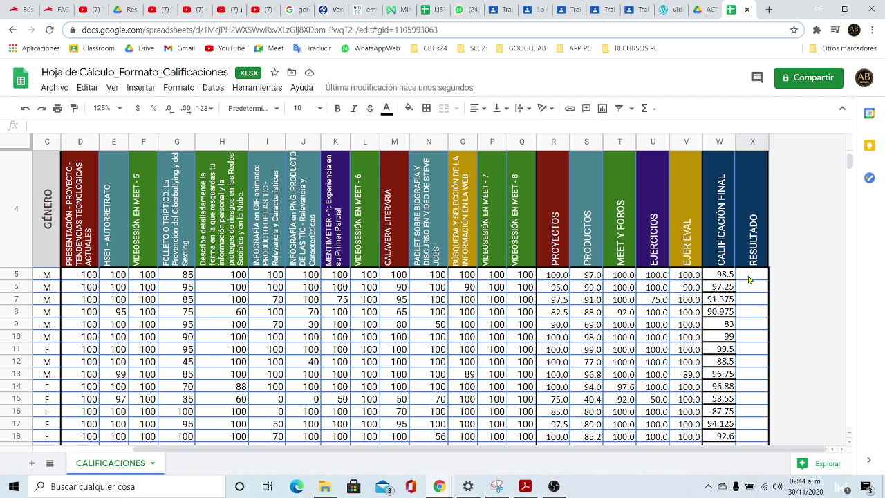
pyautogui.moveTo(725, 275); pyautogui.dragTo(725, 358)
pyautogui.scroll(3, 767, 291)
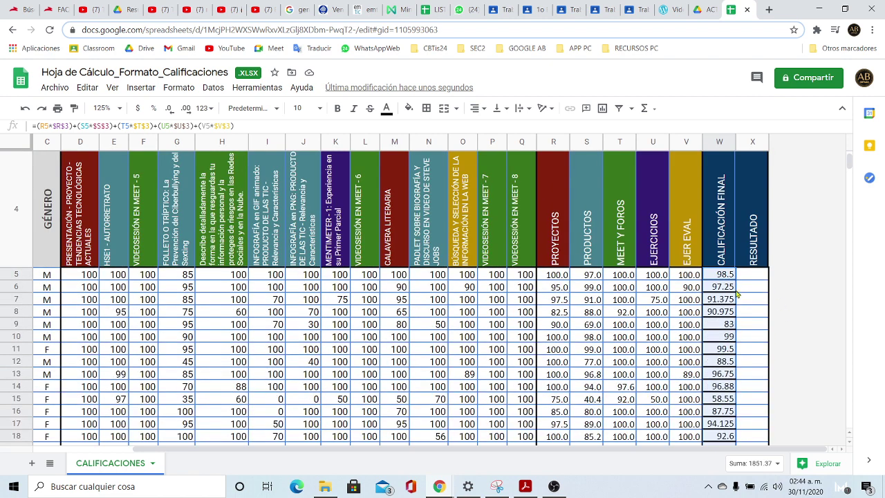
pyautogui.click(170, 112)
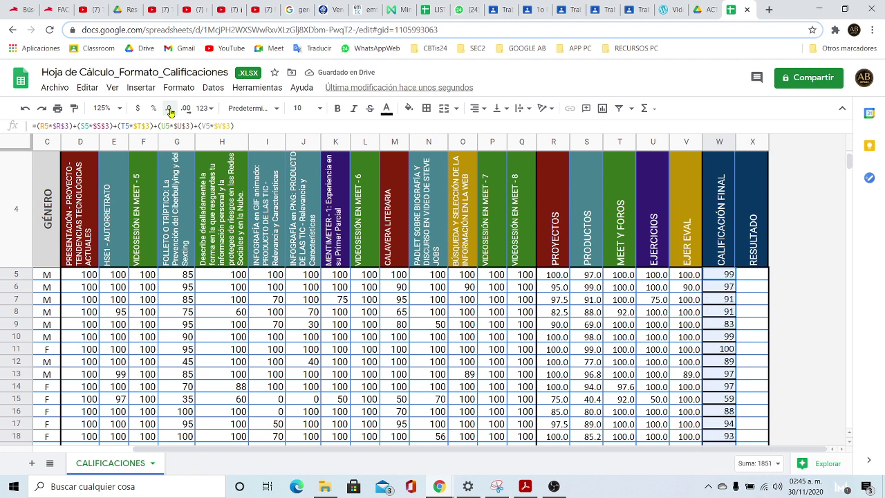
pyautogui.click(476, 108)
pyautogui.click(484, 127)
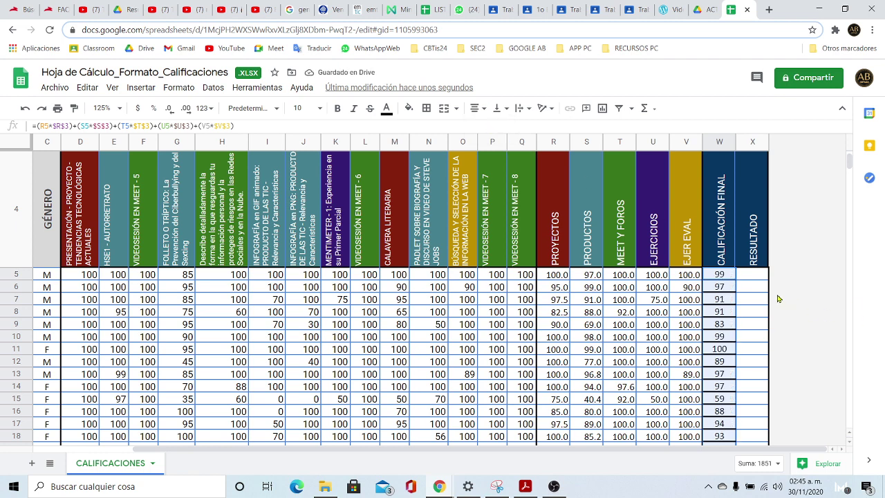
# - Enclose the whole sum in the W5 final grade formula in parentheses and divide it by 10
pyautogui.click(745, 279)
pyautogui.click(722, 278)
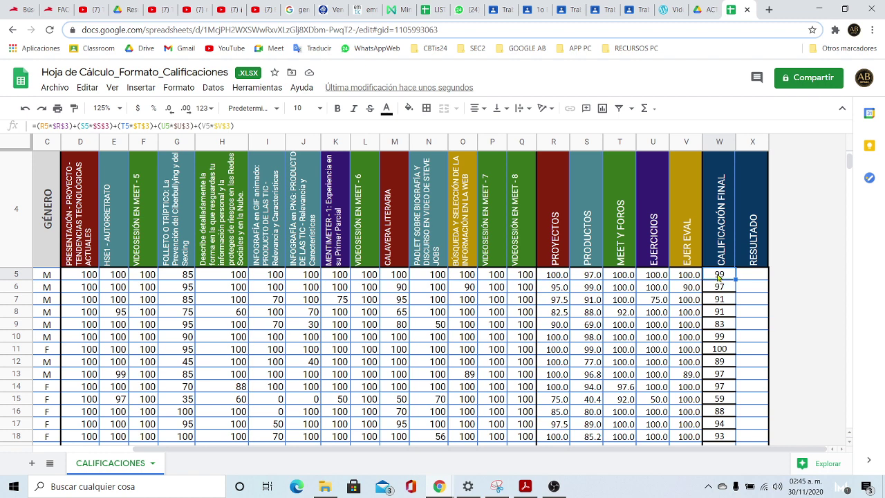
pyautogui.click(248, 126)
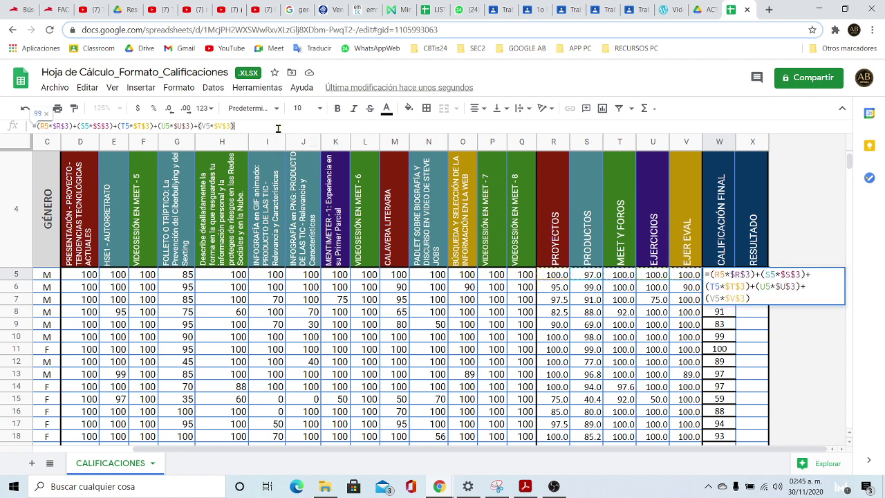
pyautogui.write('/10')
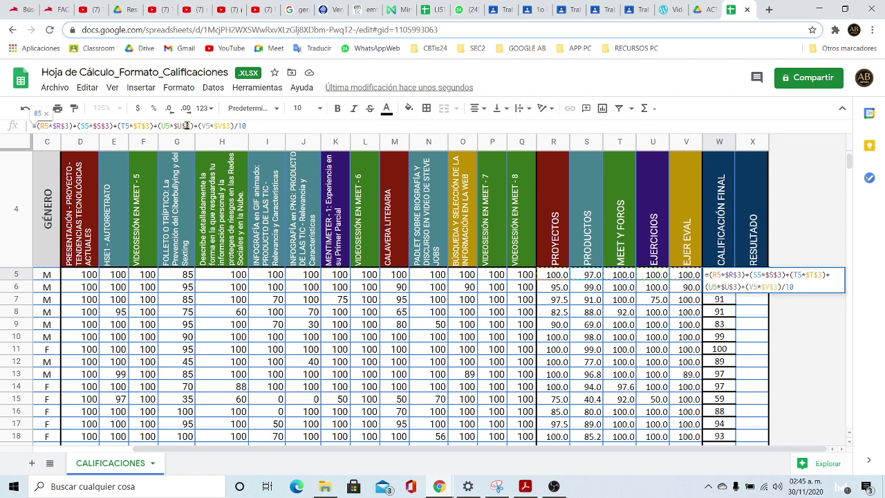
pyautogui.click(234, 126)
pyautogui.write('(')
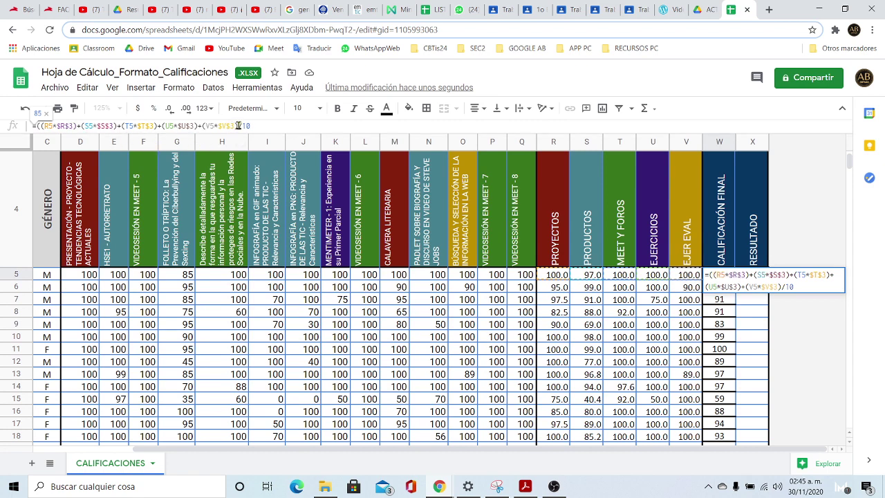
pyautogui.write(')')
pyautogui.press('Return')
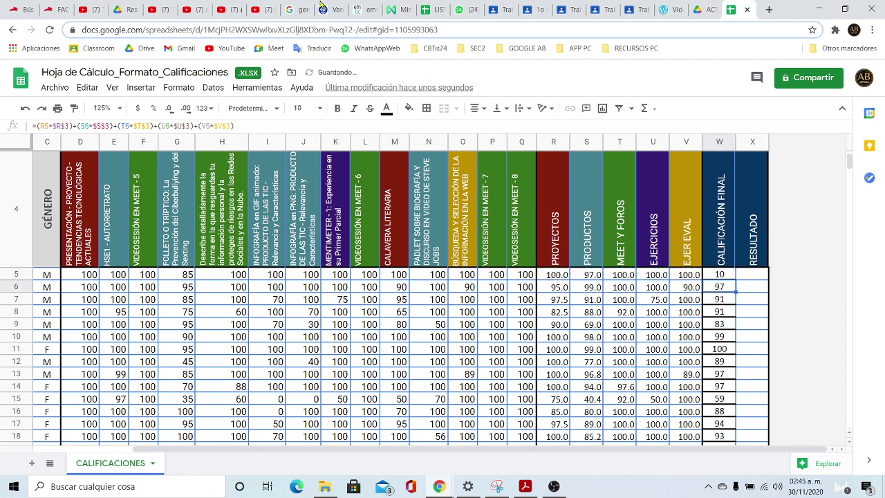
# - Fill the W5 formula with the division by 10 down through W24
pyautogui.click(733, 276)
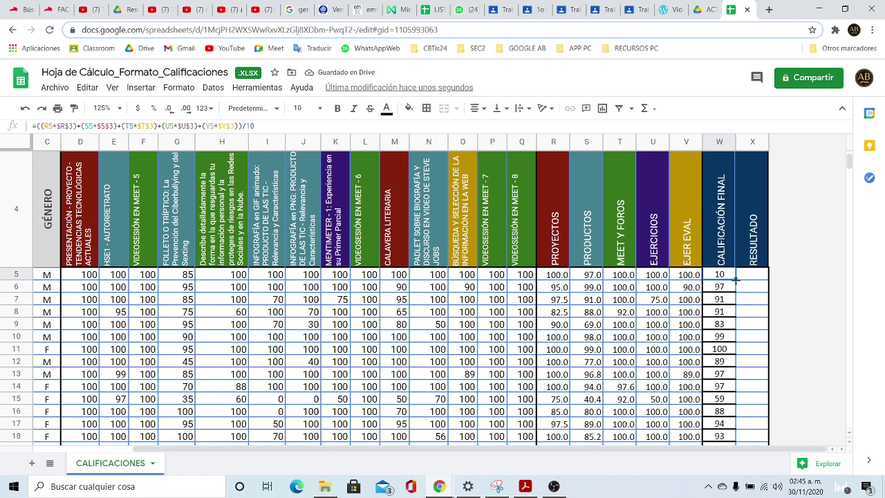
pyautogui.moveTo(736, 279); pyautogui.dragTo(738, 337)
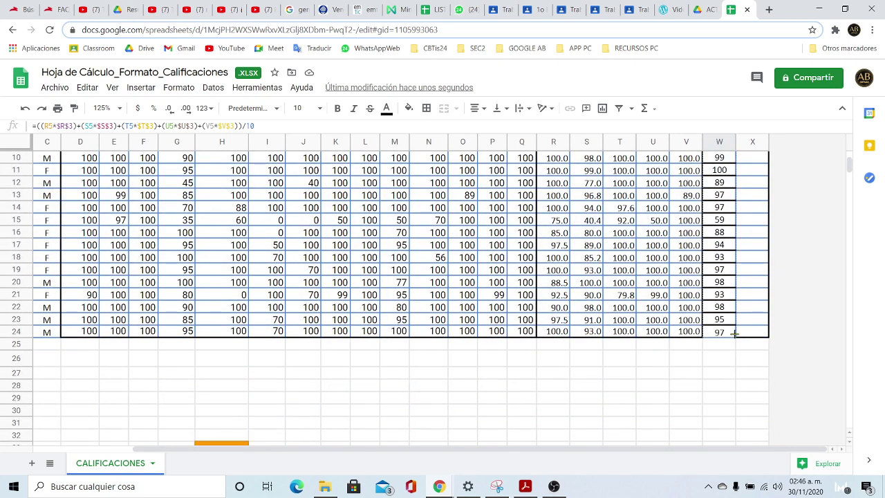
pyautogui.scroll(10, 726, 339)
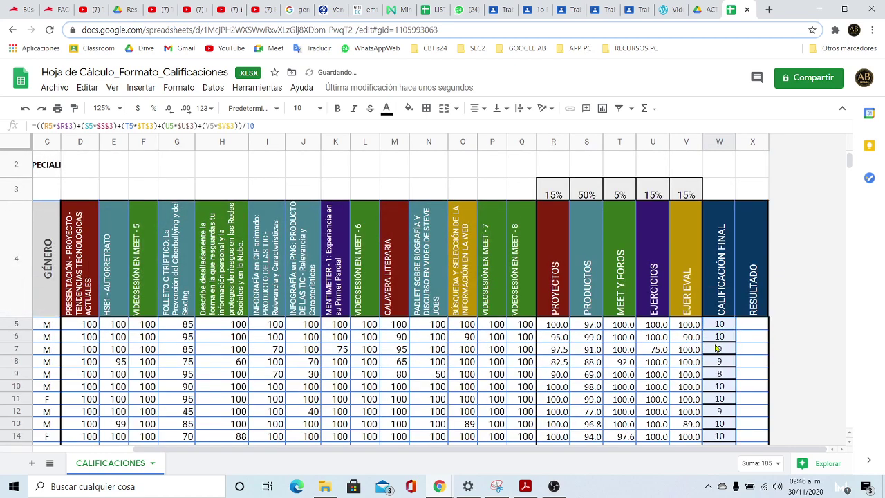
pyautogui.click(749, 343)
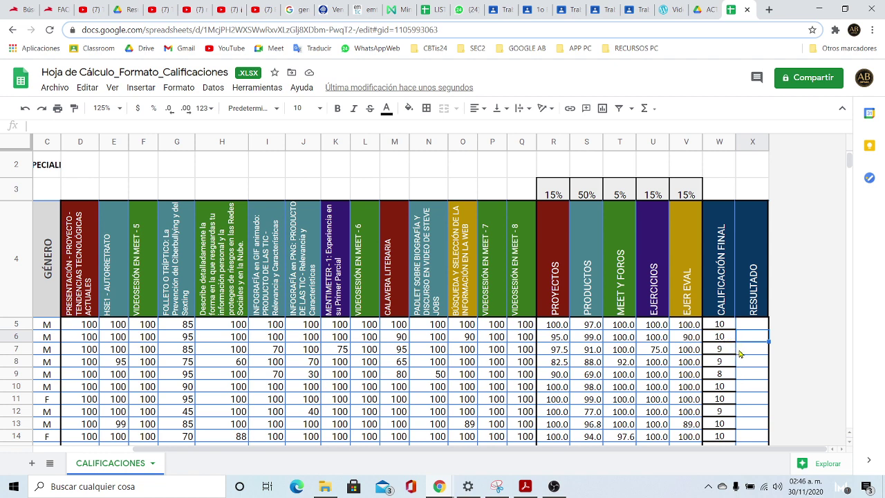
pyautogui.click(750, 353)
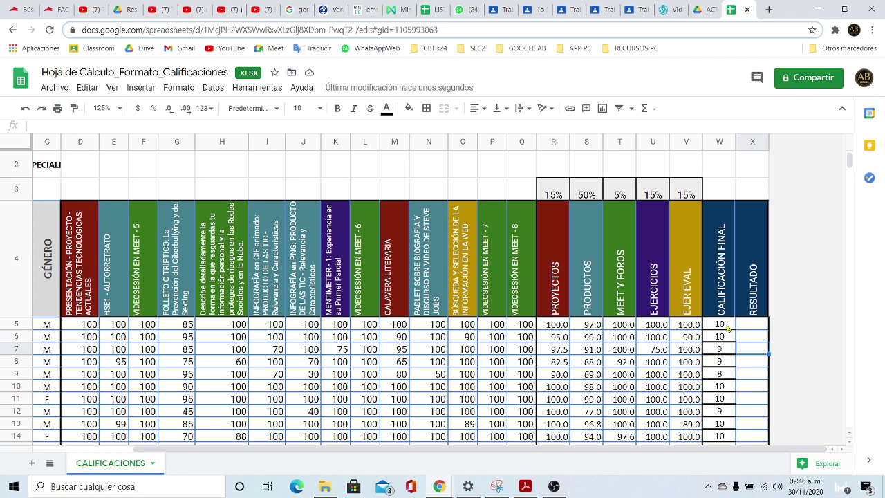
# - Try showing the final grades in W5:W24 with one decimal place and return them to whole numbers
pyautogui.moveTo(725, 328)
pyautogui.mouseDown()
pyautogui.moveTo(728, 443)
pyautogui.moveTo(729, 325)
pyautogui.mouseUp()
pyautogui.scroll(5, 546, 349)
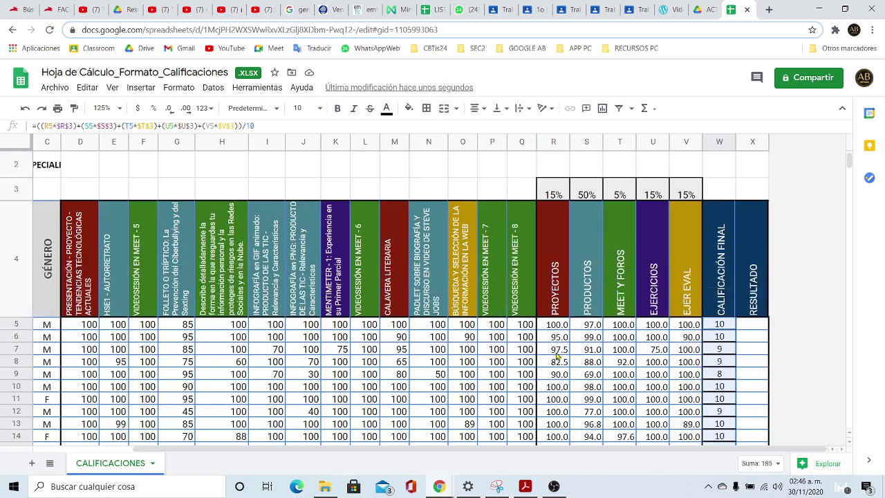
pyautogui.click(186, 108)
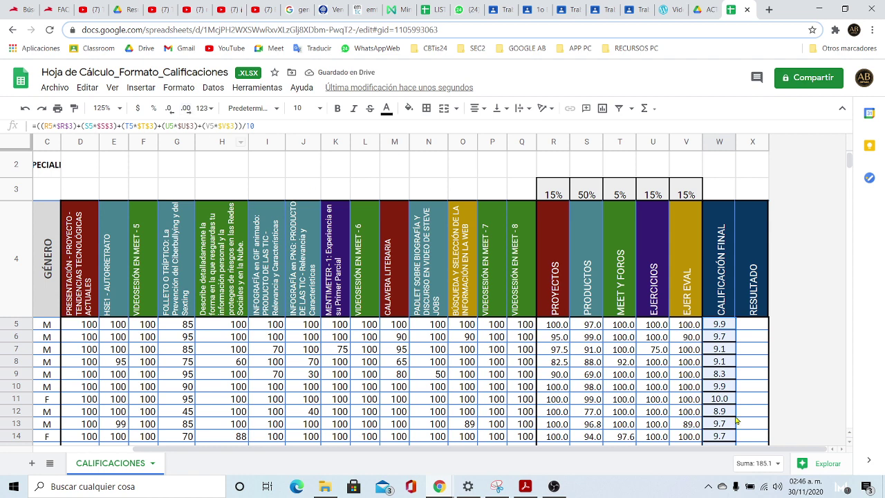
pyautogui.click(169, 110)
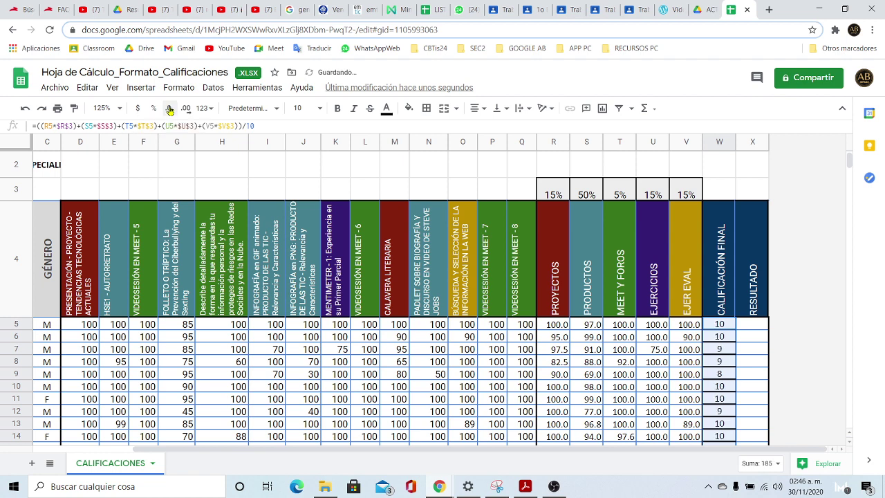
pyautogui.click(751, 349)
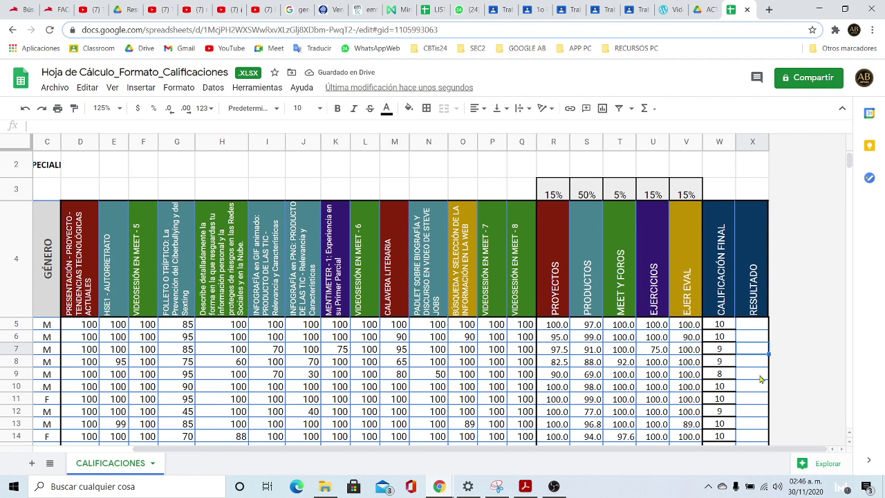
pyautogui.scroll(-1, 776, 379)
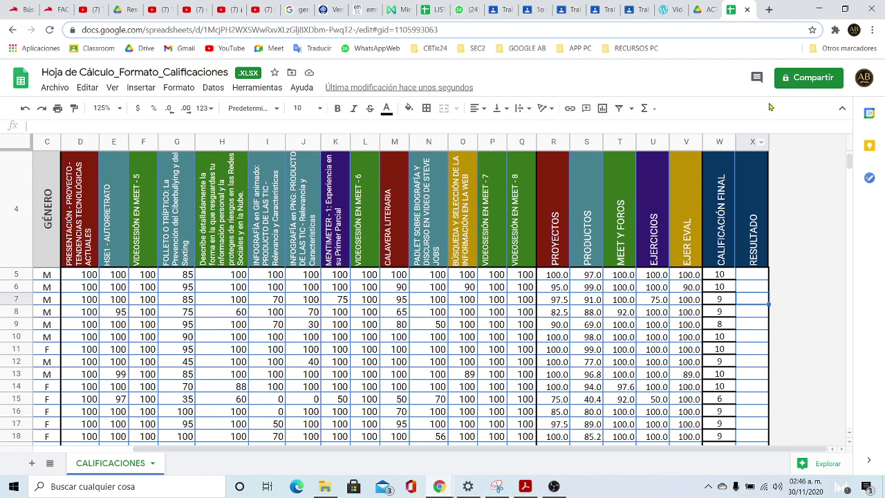
# - Widen the RESULTADO column X to about two and a half times its width
pyautogui.moveTo(769, 143); pyautogui.dragTo(822, 142)
pyautogui.click(767, 274)
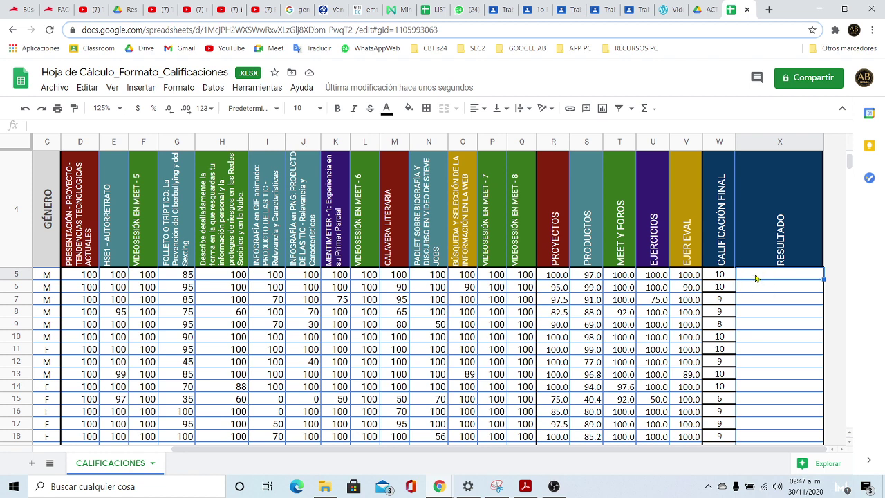
pyautogui.scroll(1, 755, 278)
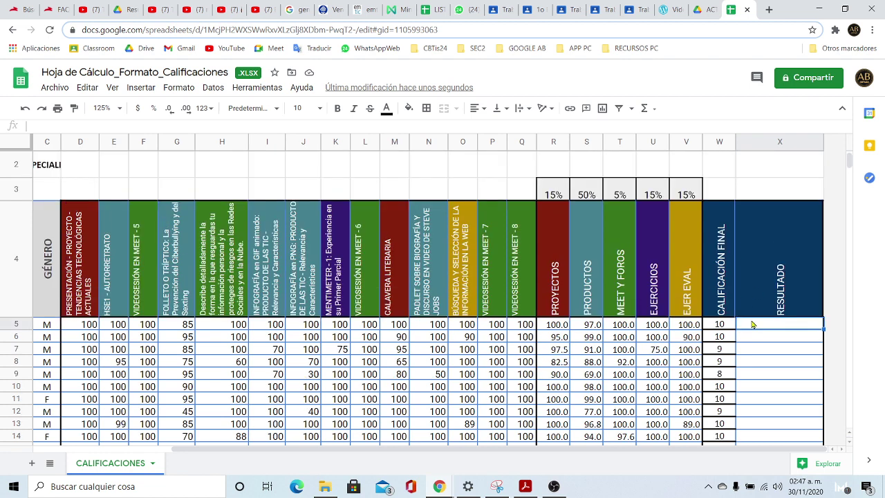
pyautogui.scroll(-1, 753, 321)
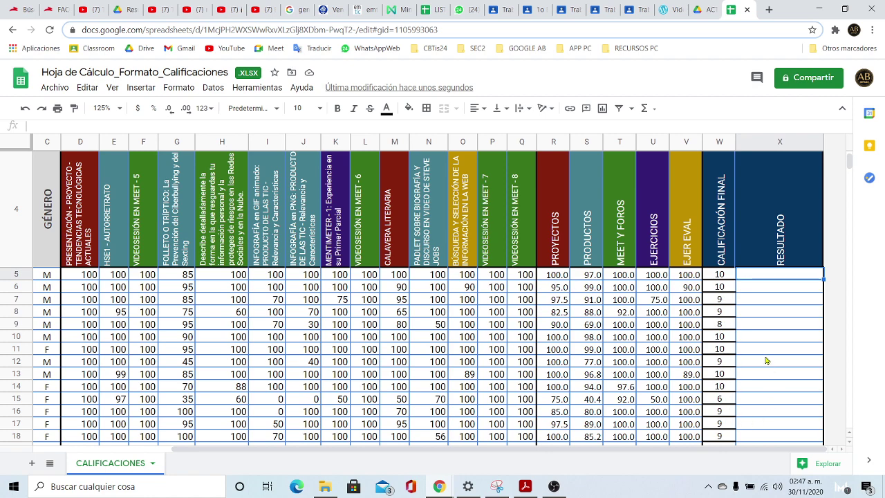
pyautogui.scroll(-3, 767, 366)
pyautogui.scroll(1, 755, 346)
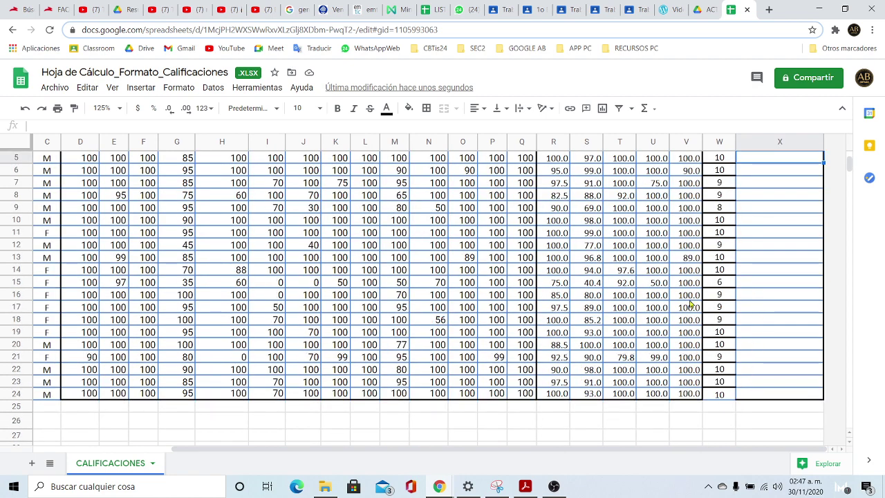
# - Set the first student's scores in D5, E5, F5 and G5 to 0
pyautogui.click(443, 246)
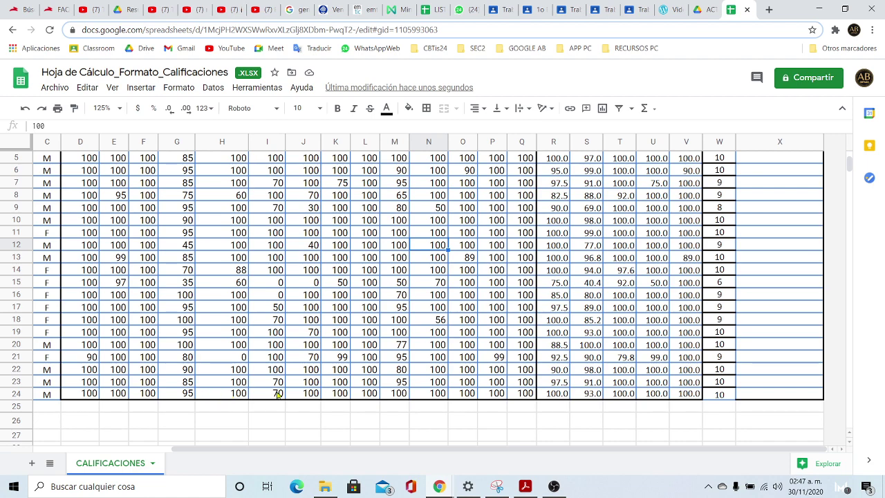
pyautogui.scroll(2, 436, 335)
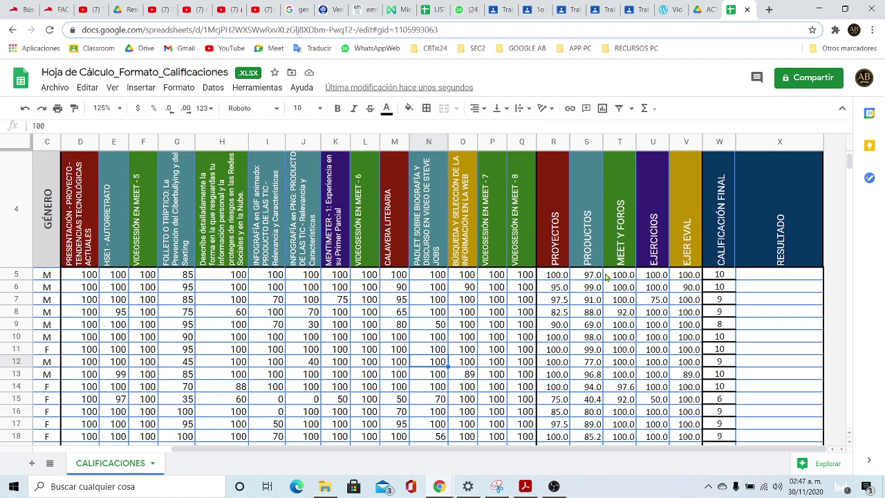
pyautogui.click(433, 276)
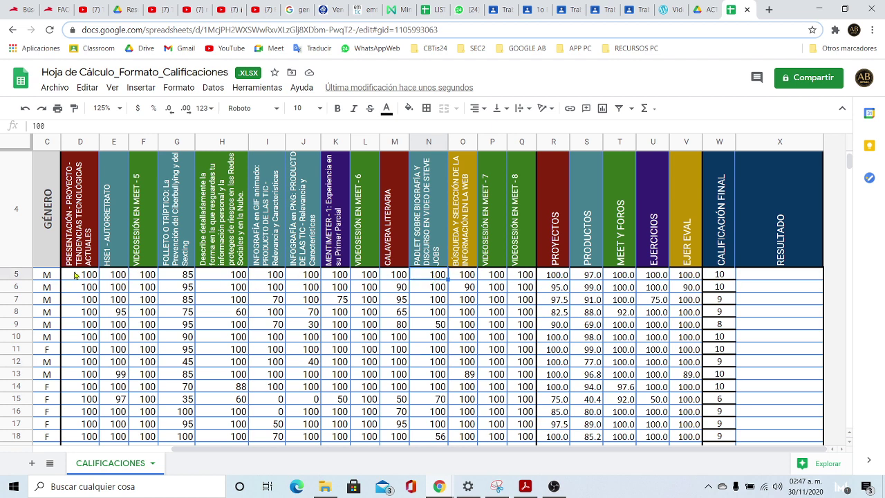
pyautogui.click(87, 278)
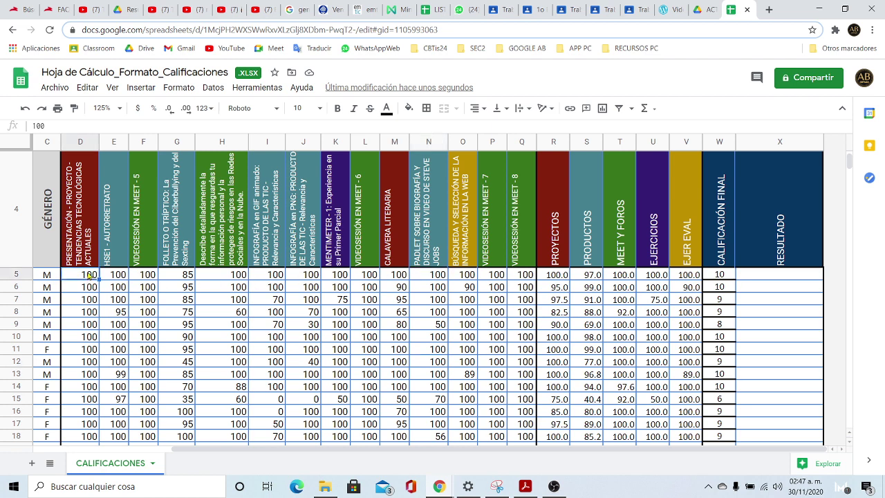
pyautogui.write('0')
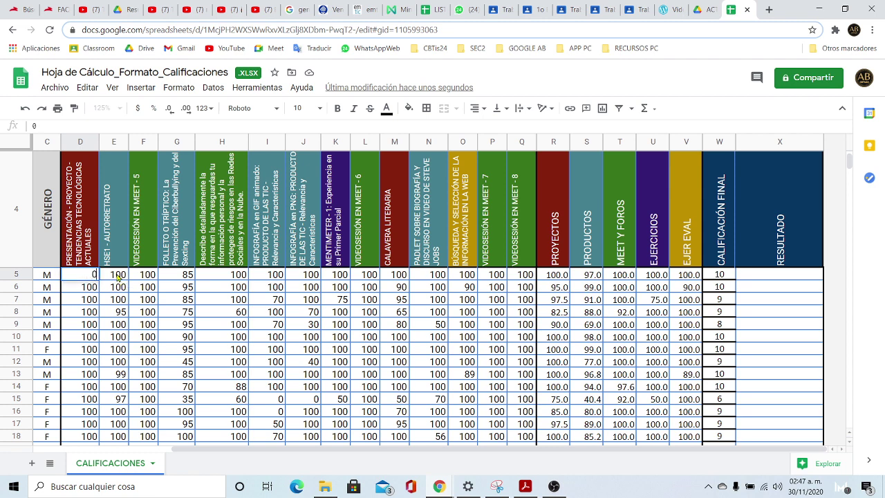
pyautogui.click(118, 276)
pyautogui.write('0')
pyautogui.click(148, 278)
pyautogui.write('0')
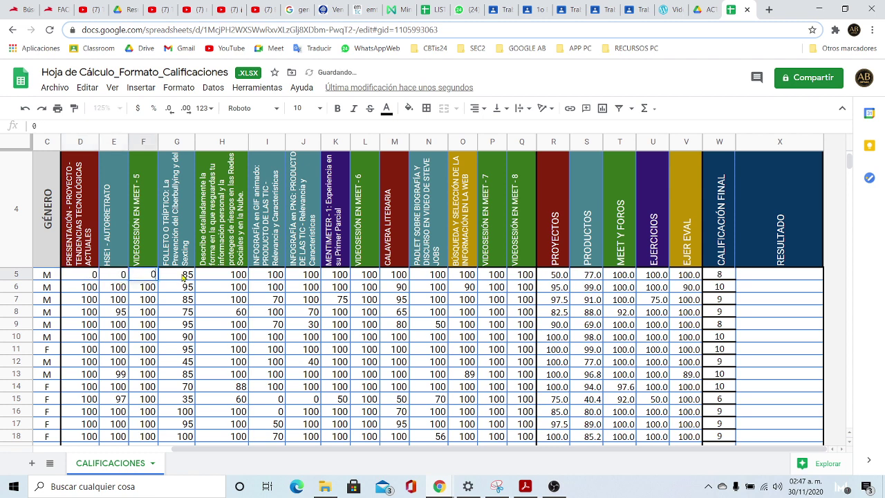
pyautogui.click(183, 276)
pyautogui.write('0')
pyautogui.click(280, 315)
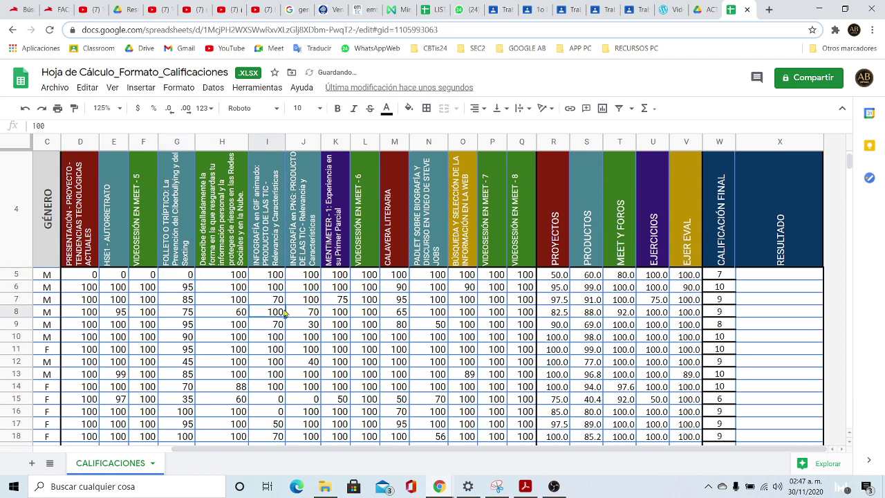
# - Set the first student's scores in H5, I5, J5 and K5 to 0
pyautogui.click(240, 276)
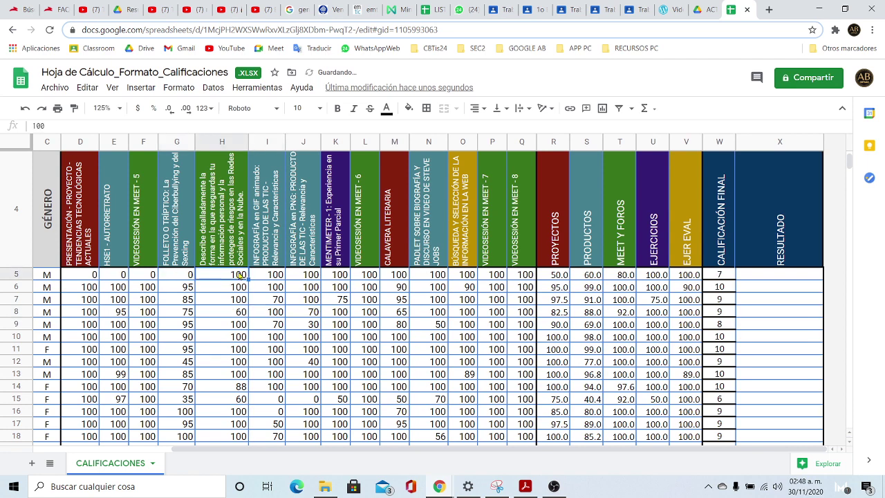
pyautogui.write('0')
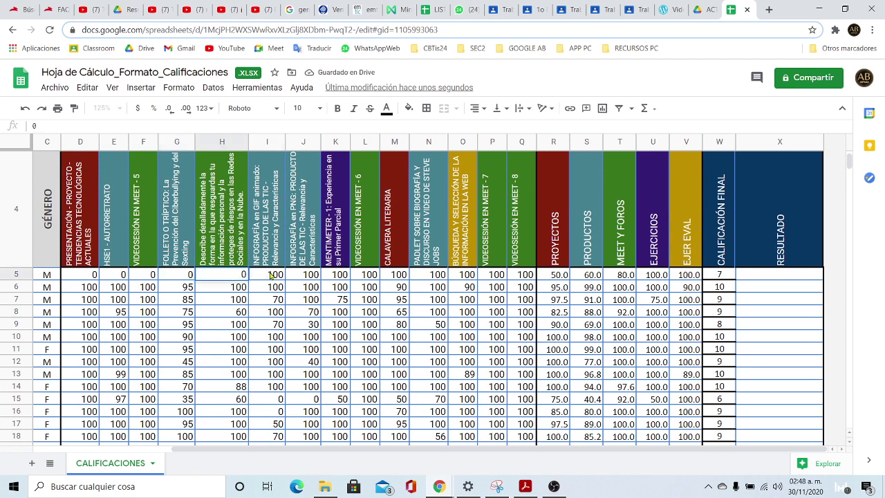
pyautogui.click(271, 275)
pyautogui.write('0')
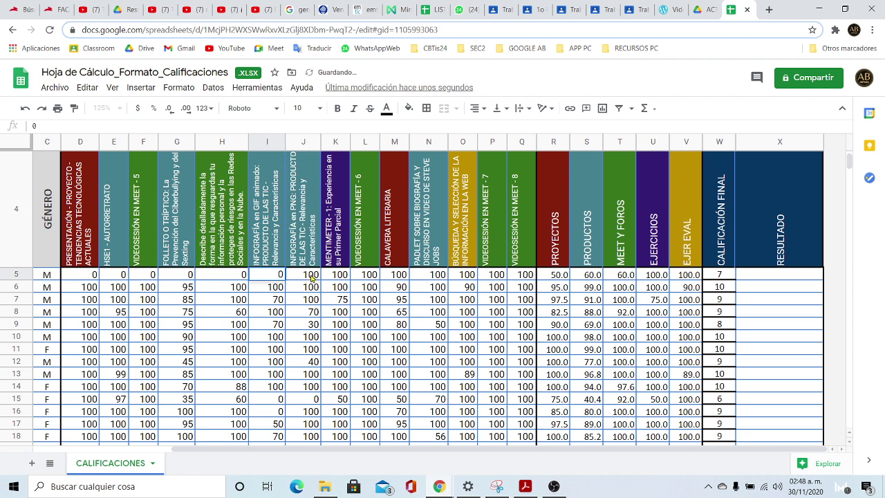
pyautogui.click(311, 277)
pyautogui.write('0')
pyautogui.click(343, 278)
pyautogui.write('0')
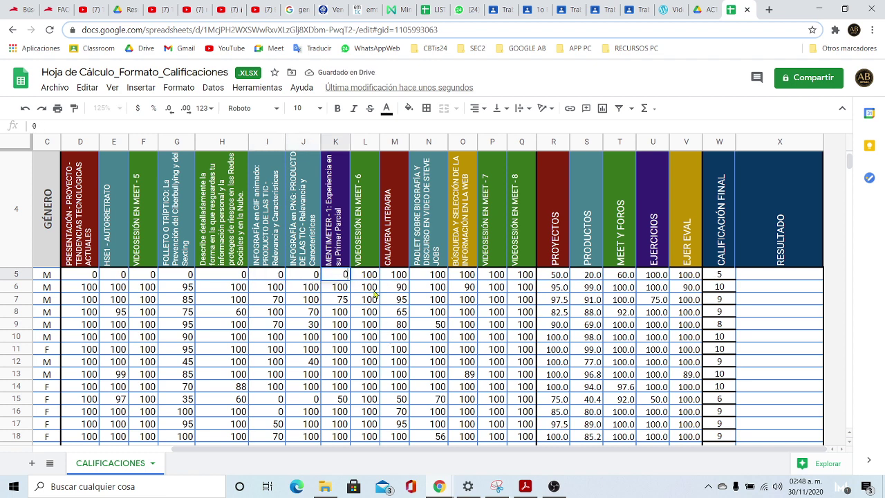
pyautogui.click(370, 287)
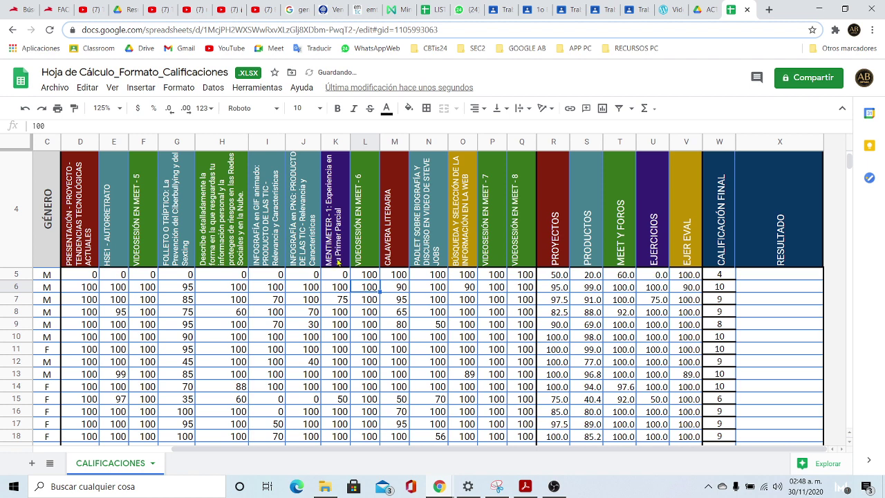
# - Set the row 7 student's scores from D7 through J7 to 0 and check the final grade in W7
pyautogui.click(92, 302)
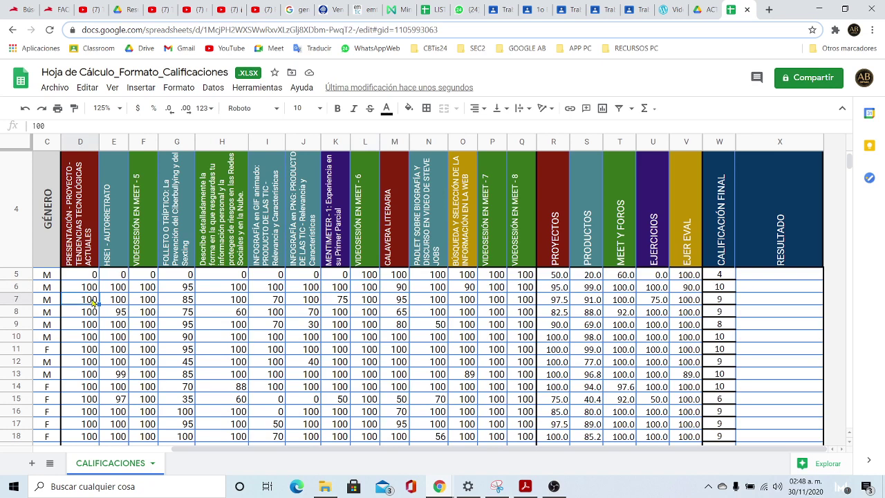
pyautogui.write('0')
pyautogui.press('Tab')
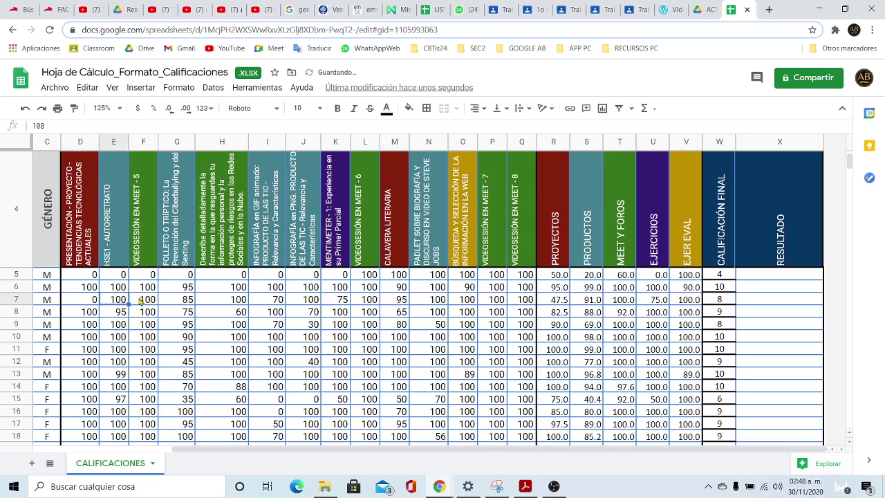
pyautogui.write('0')
pyautogui.press('Tab')
pyautogui.write('0')
pyautogui.press('Tab')
pyautogui.write('0')
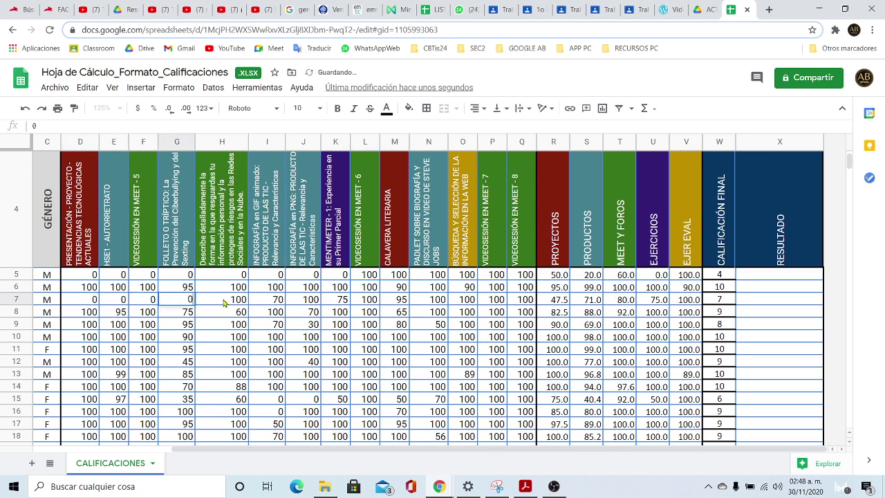
pyautogui.press('Tab')
pyautogui.write('0')
pyautogui.press('Tab')
pyautogui.write('0')
pyautogui.press('Tab')
pyautogui.write('0')
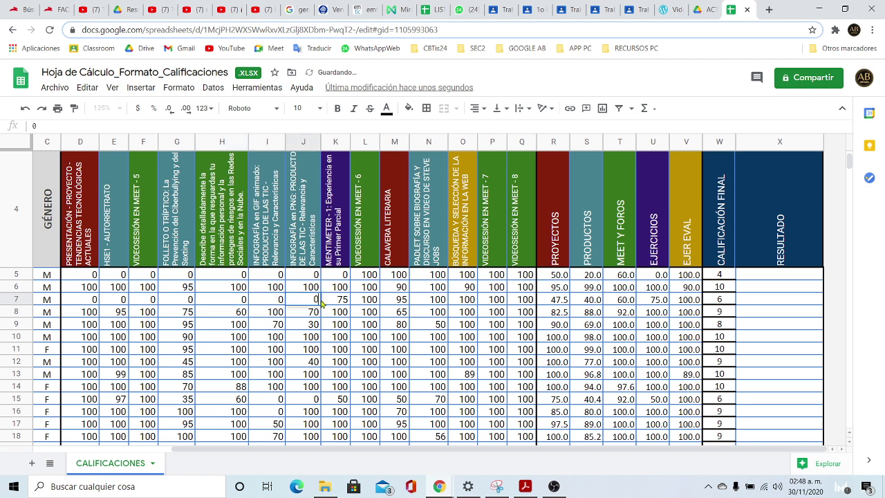
pyautogui.click(361, 303)
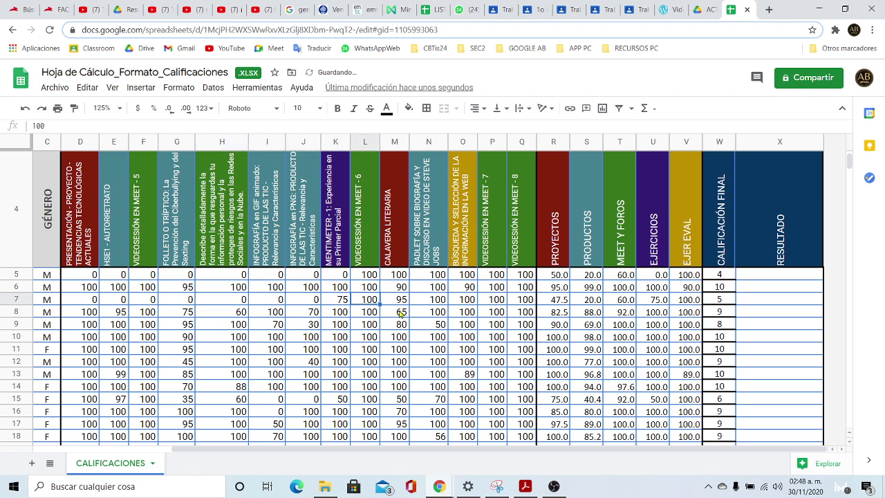
pyautogui.click(723, 299)
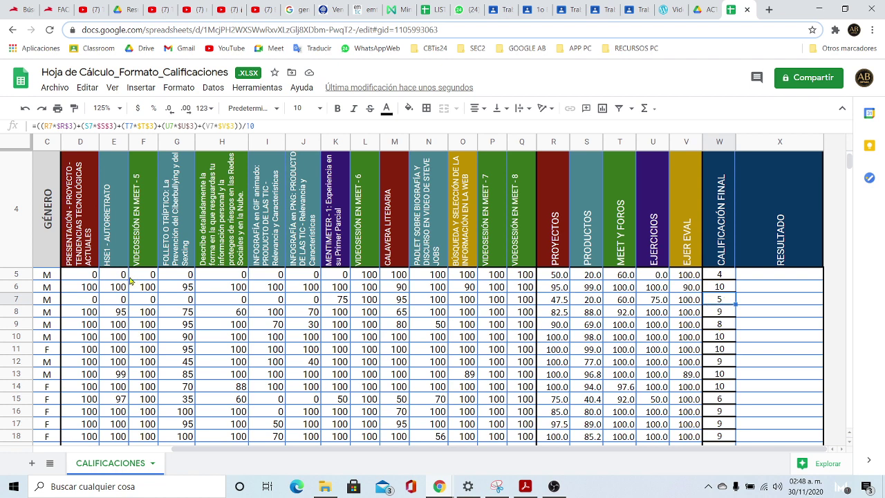
# - Set the row 9 student's scores from D9 through K9 to 0
pyautogui.click(92, 327)
pyautogui.write('0')
pyautogui.press('Tab')
pyautogui.write('0')
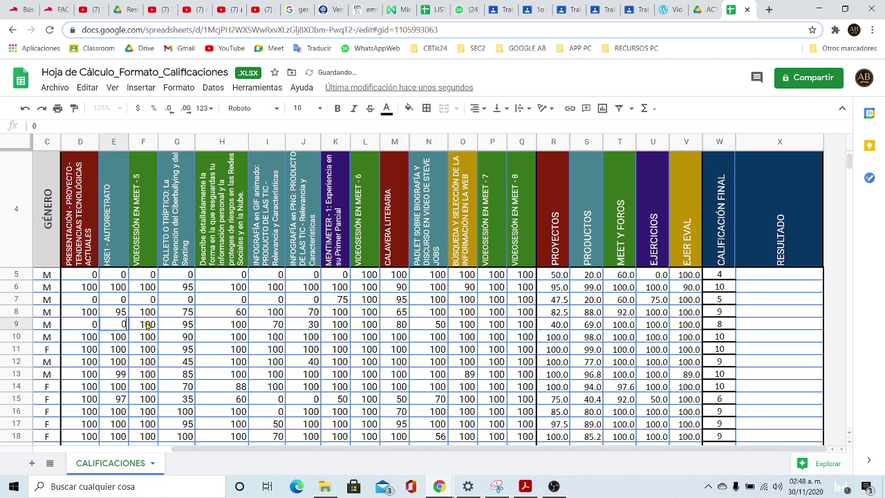
pyautogui.press('Tab')
pyautogui.write('0')
pyautogui.press('Tab')
pyautogui.write('0')
pyautogui.press('Tab')
pyautogui.write('0')
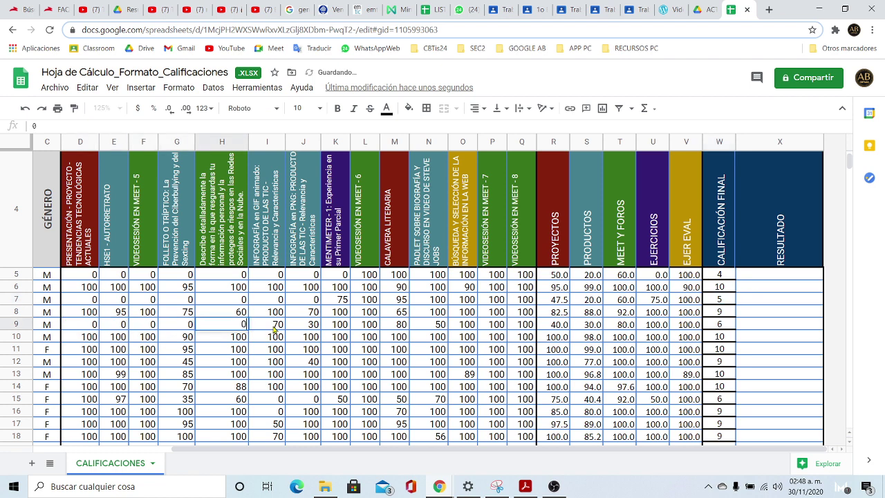
pyautogui.press('Tab')
pyautogui.write('0')
pyautogui.press('Tab')
pyautogui.write('0')
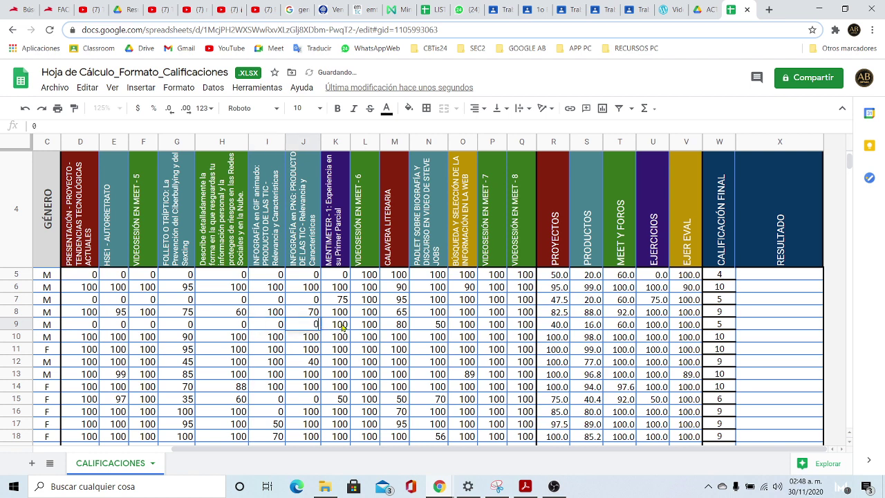
pyautogui.press('Tab')
pyautogui.write('0')
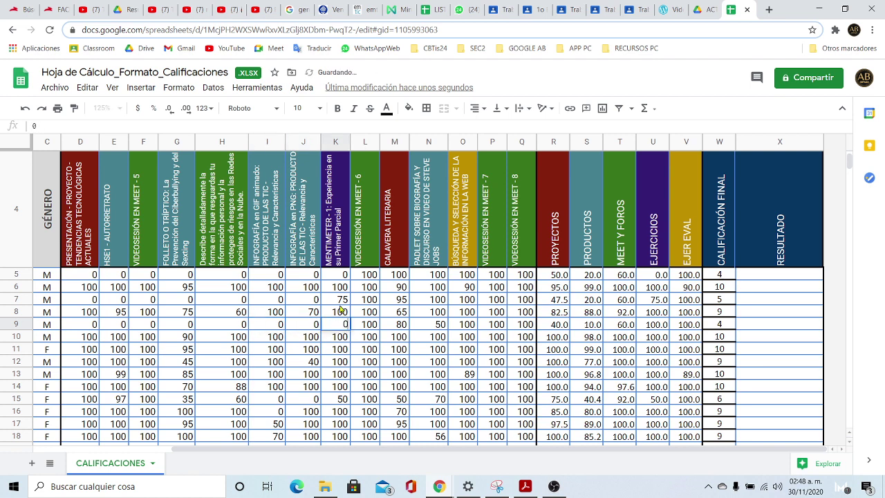
# - Set the row 7 student's Mentimeter score in K7 to 0
pyautogui.click(343, 301)
pyautogui.write('0')
pyautogui.click(391, 312)
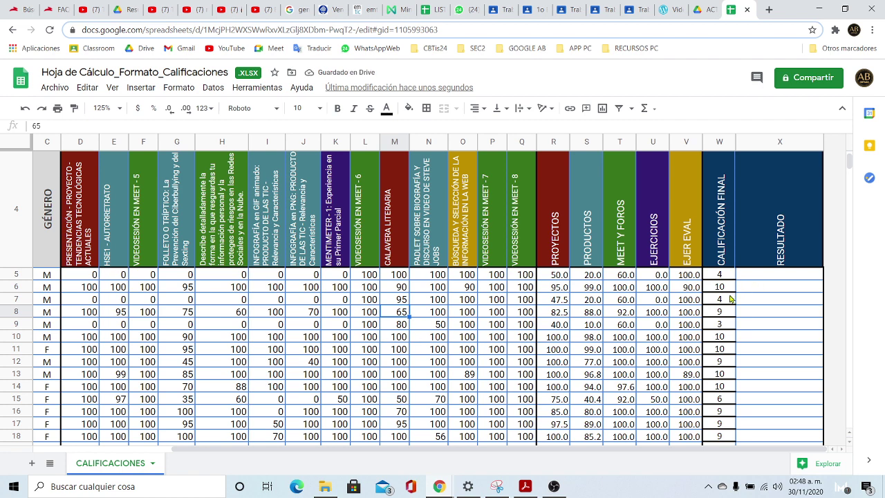
# - Examine the final grades and formulas in W5 and W7 alongside the empty RESULTADO cells
pyautogui.click(729, 275)
pyautogui.click(729, 300)
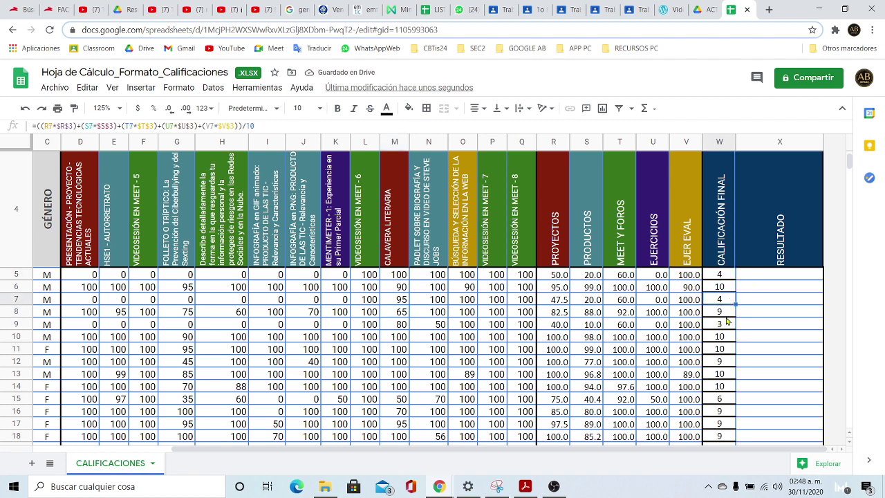
pyautogui.click(783, 305)
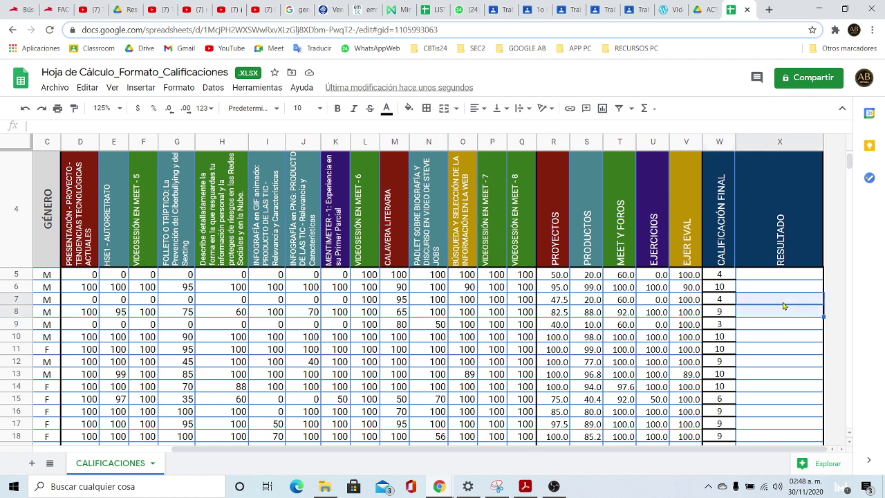
pyautogui.click(760, 274)
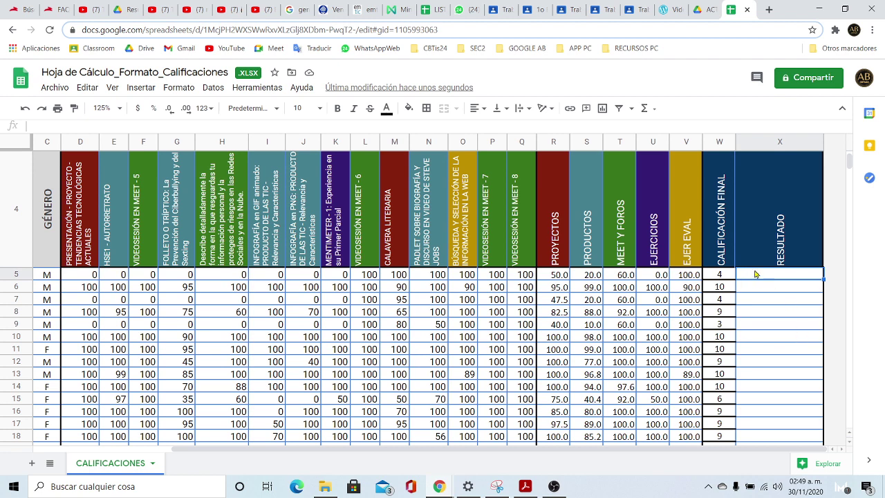
pyautogui.click(728, 277)
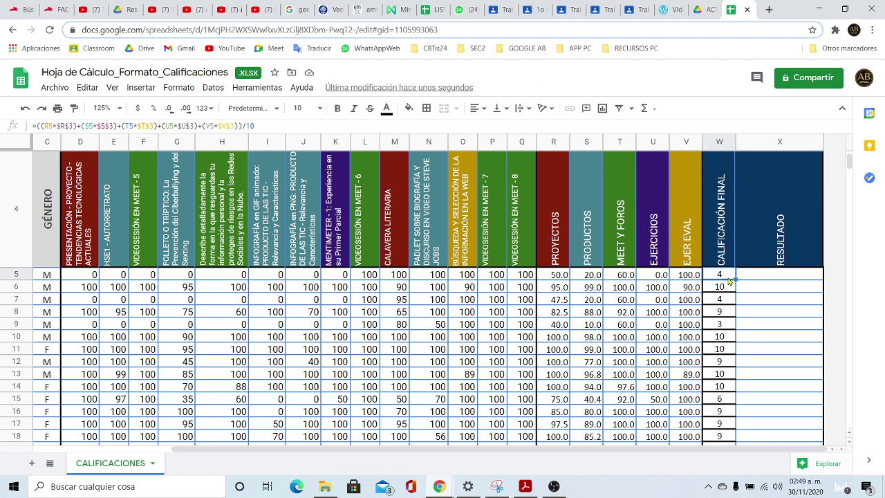
pyautogui.click(778, 277)
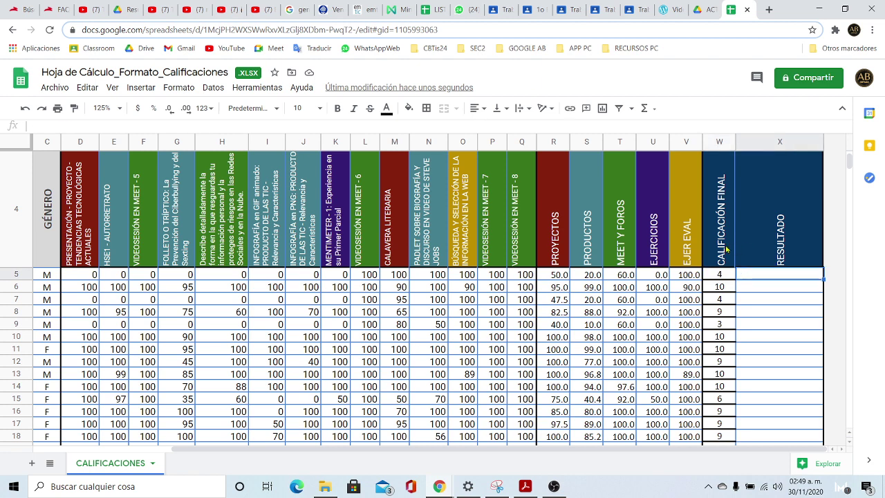
pyautogui.click(722, 277)
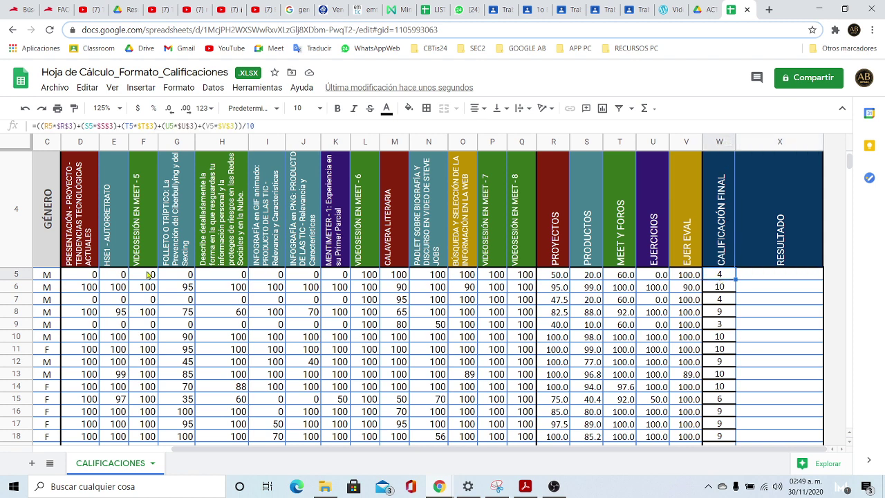
pyautogui.click(769, 277)
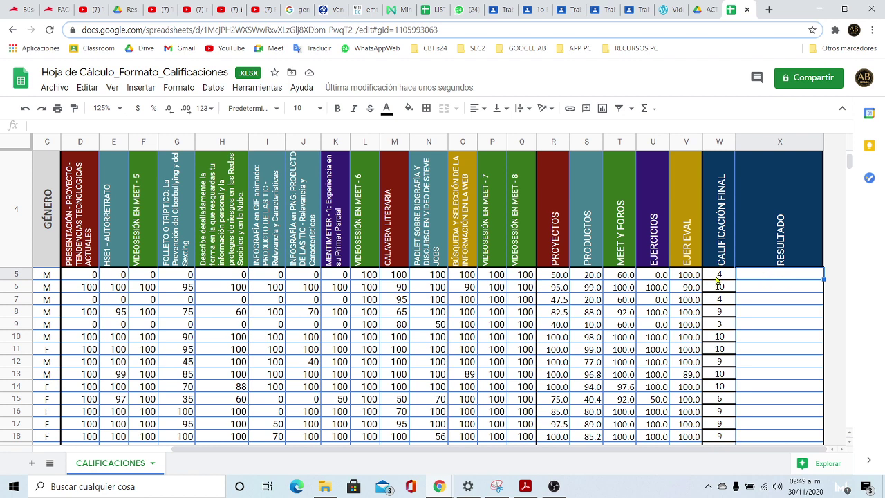
pyautogui.click(723, 278)
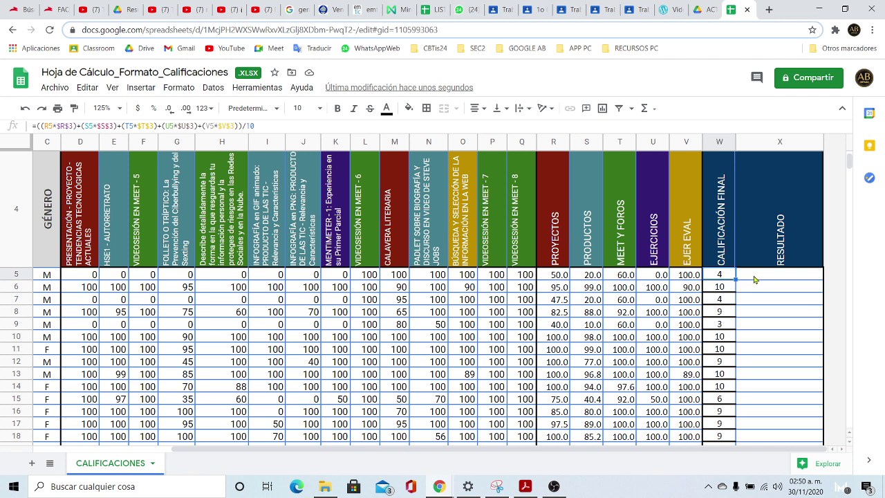
# - Insert the logical SI function into cell X5 of the RESULTADO column, ready for its arguments
pyautogui.click(755, 279)
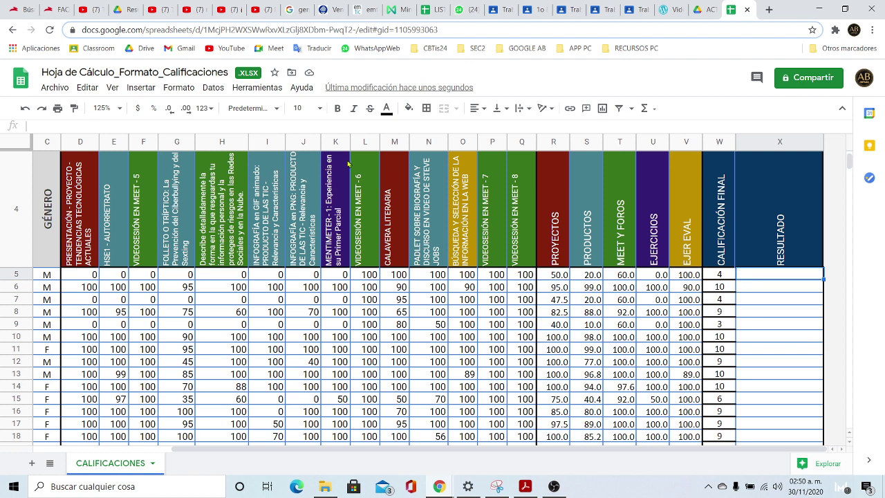
pyautogui.click(141, 87)
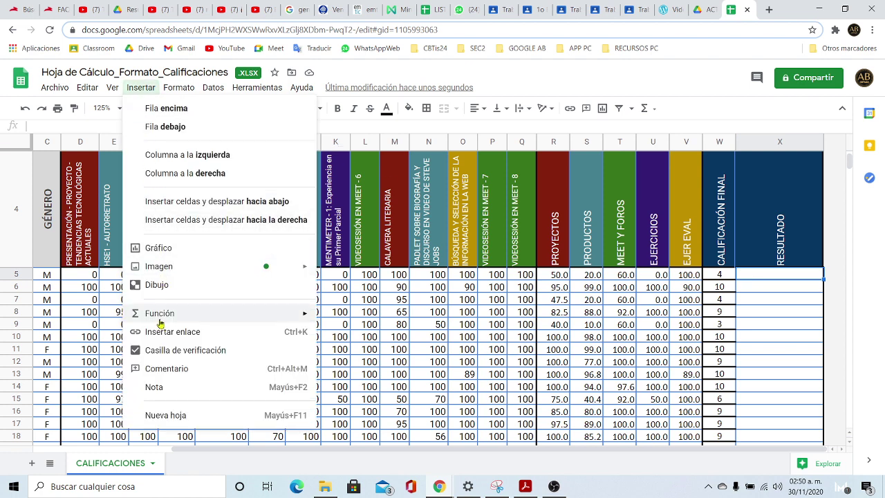
pyautogui.moveTo(161, 319)
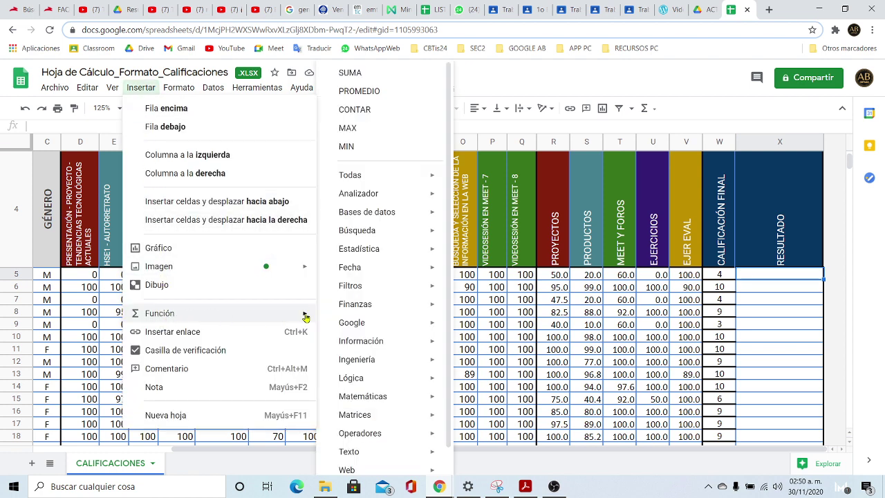
pyautogui.moveTo(370, 377)
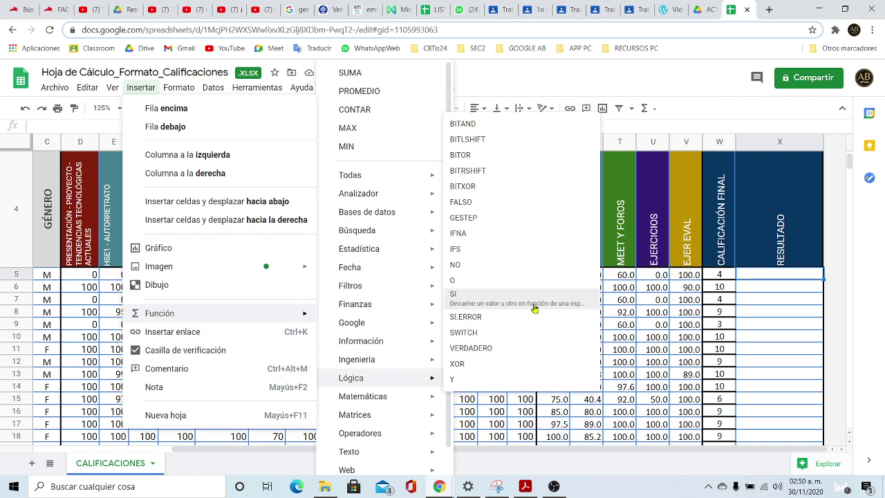
pyautogui.click(511, 303)
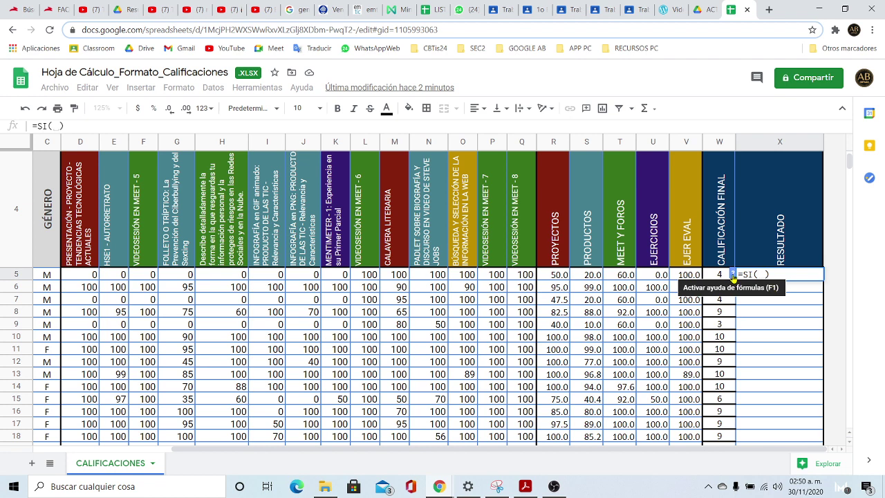
pyautogui.click(760, 276)
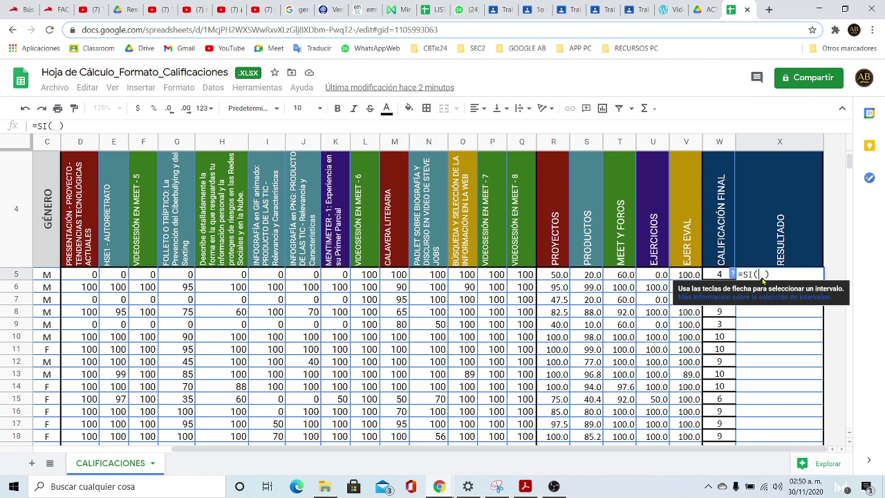
# - Enter the condition W5>=6 in the SI function in X5 and begin its second argument as quoted text
pyautogui.click(719, 275)
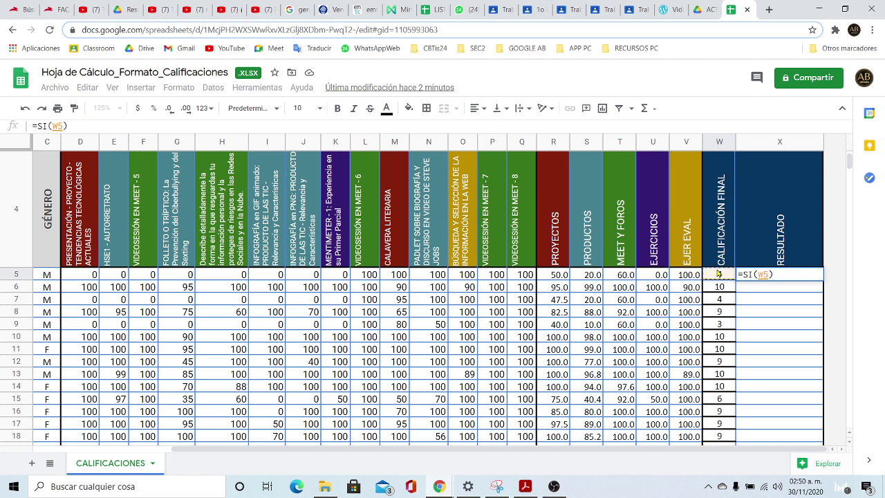
pyautogui.write('>=')
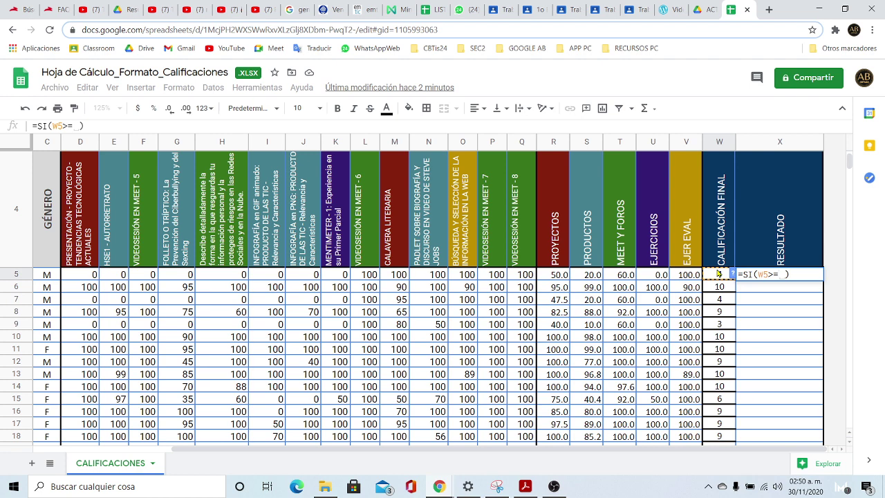
pyautogui.write('6')
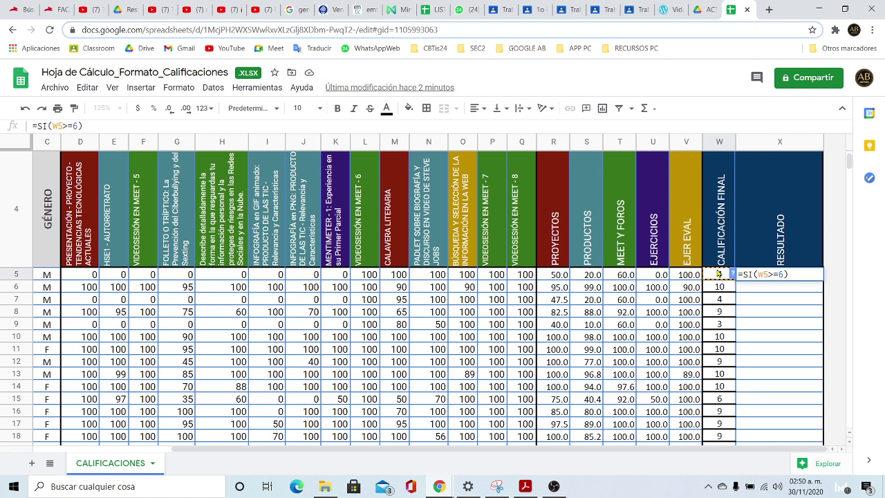
pyautogui.write(';')
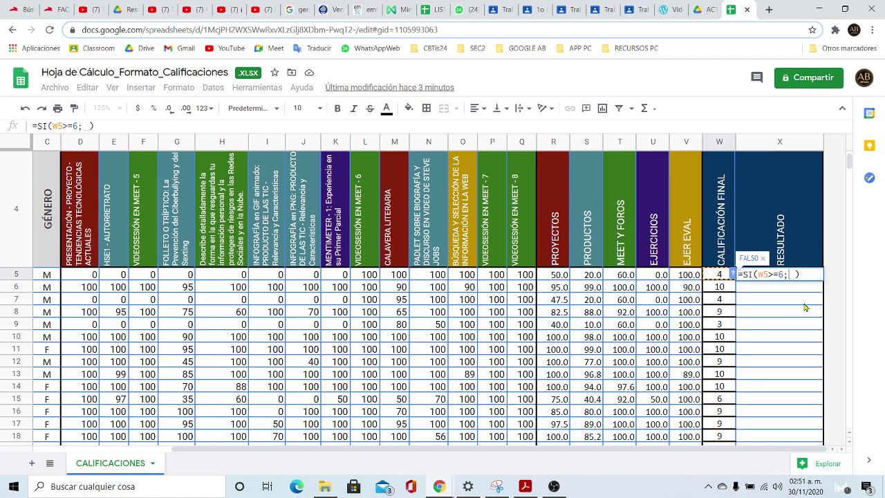
pyautogui.write('"')
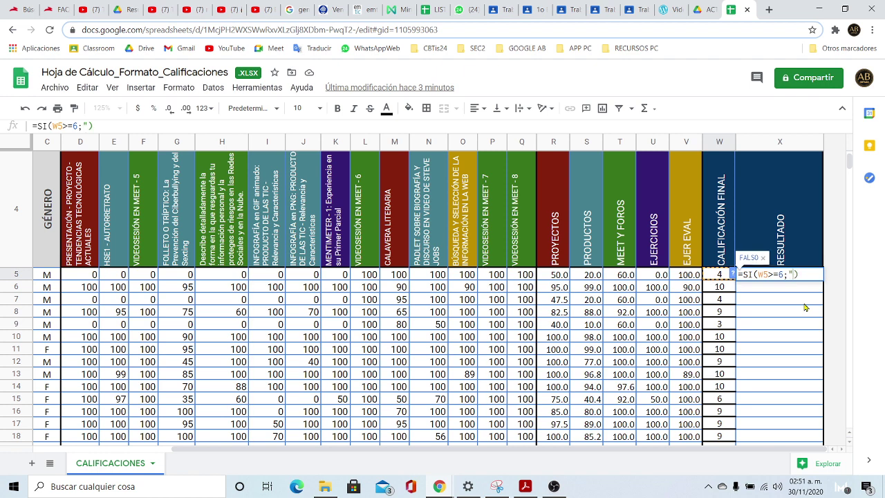
# - Complete the SI formula in X5 so it returns "APROBADO" when W5>=6 and "REPROBADO" otherwise
pyautogui.write('APROBADO"')
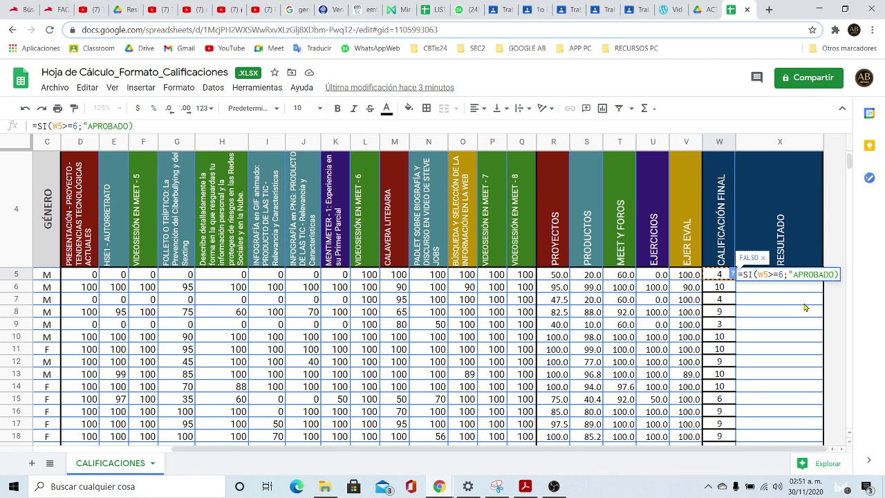
pyautogui.write(';')
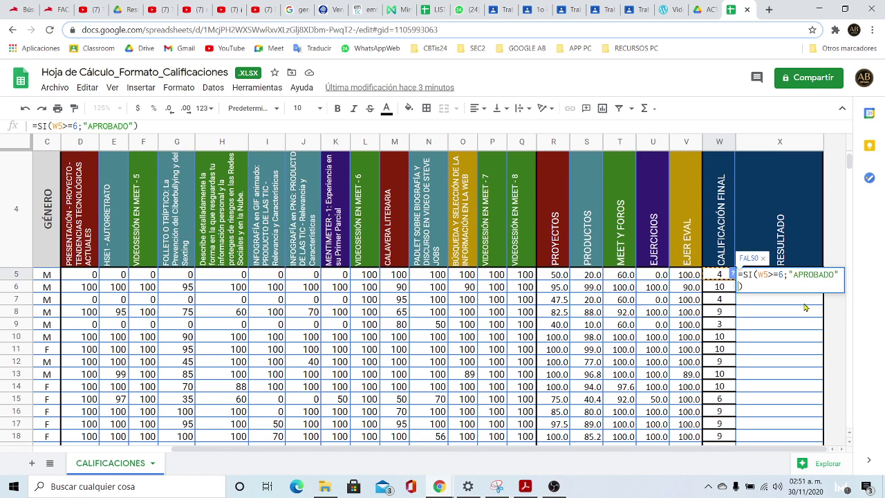
pyautogui.write(';')
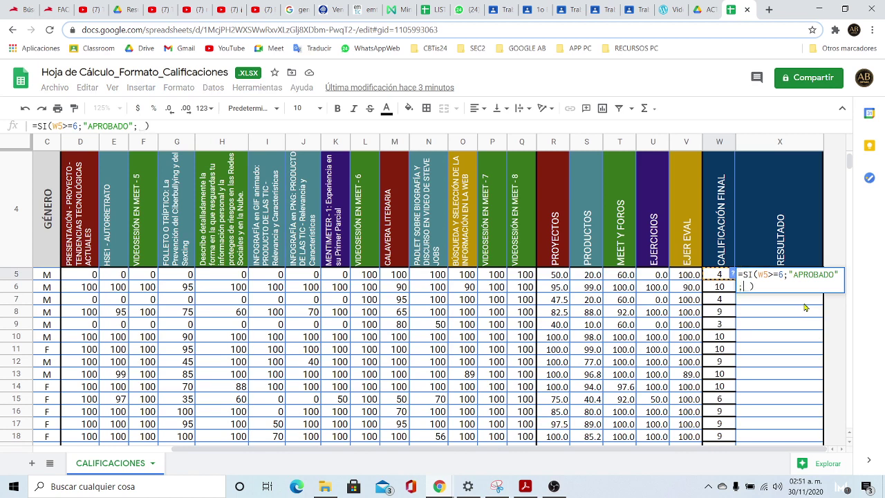
pyautogui.write('"REPROBADO')
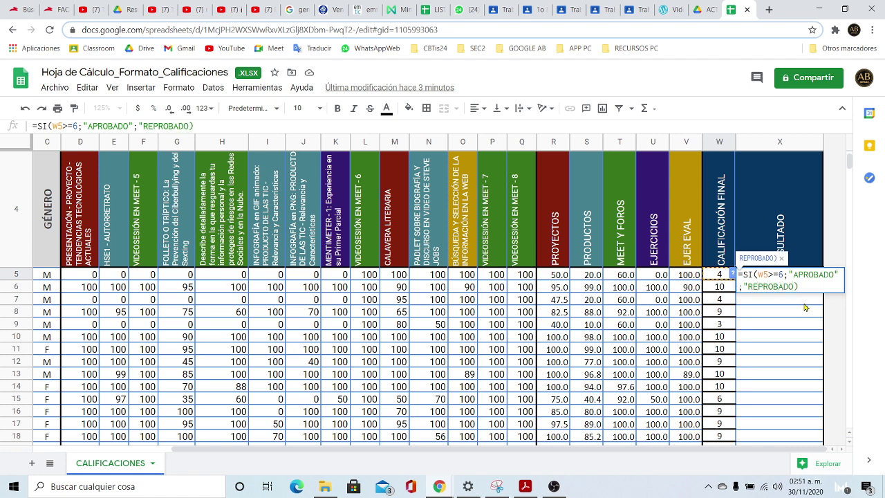
pyautogui.write('"')
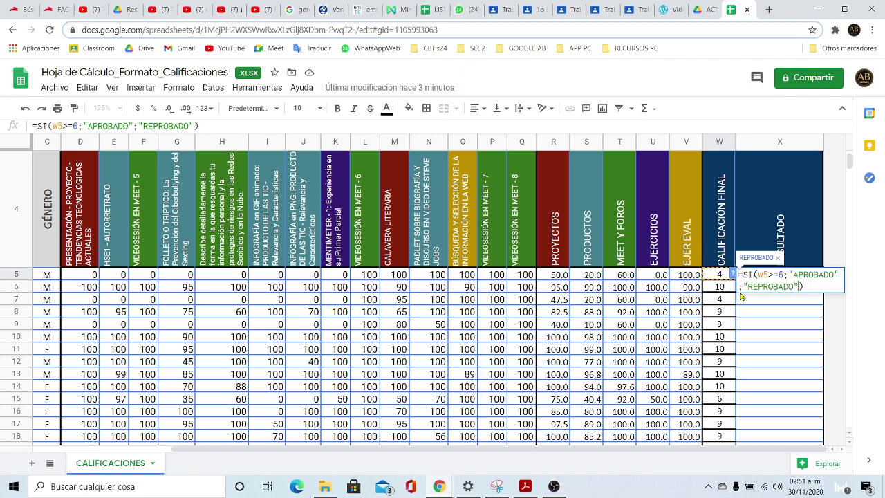
pyautogui.click(811, 285)
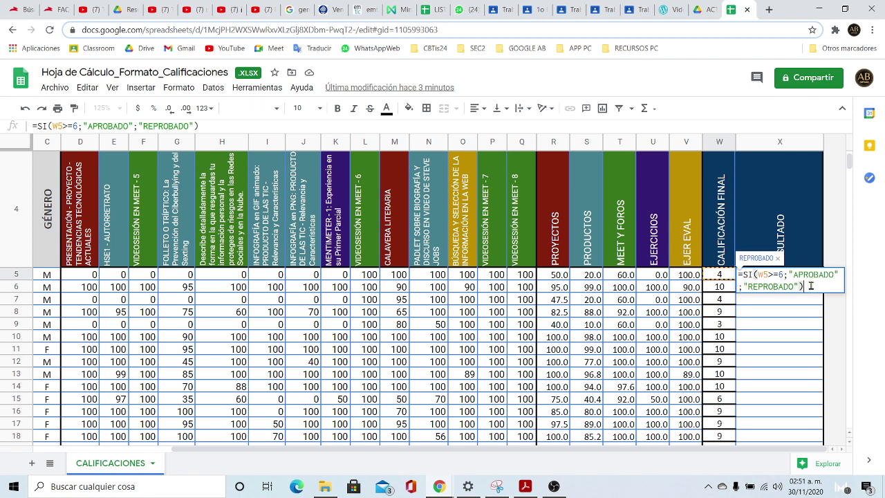
pyautogui.press('Return')
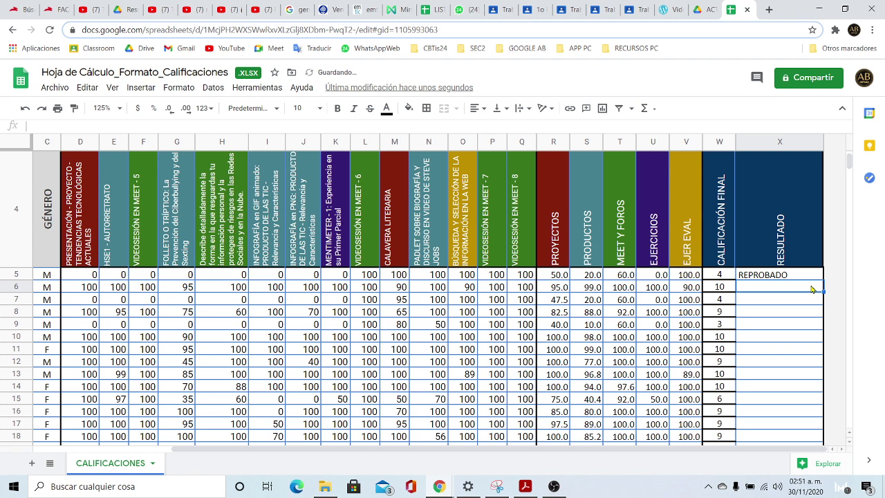
# - Fill the result formula from X5 down the RESULTADO column through X24
pyautogui.click(777, 275)
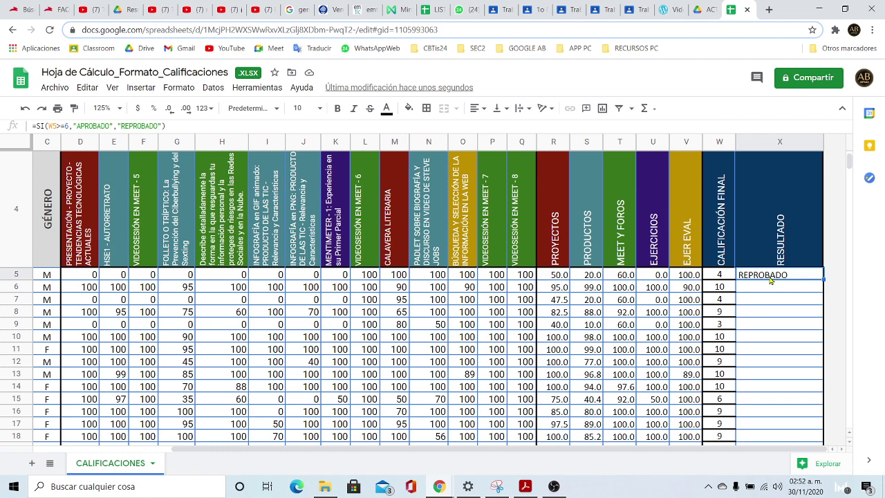
pyautogui.moveTo(823, 279); pyautogui.dragTo(815, 344)
pyautogui.scroll(3, 809, 318)
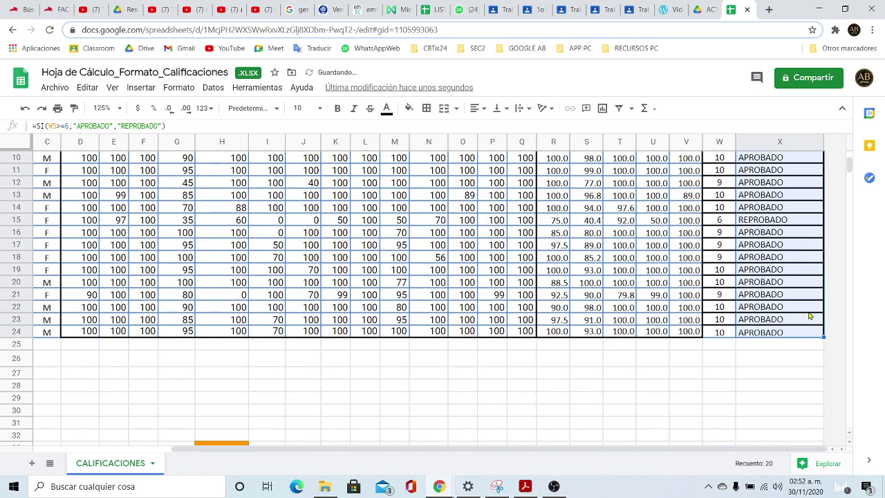
pyautogui.click(795, 322)
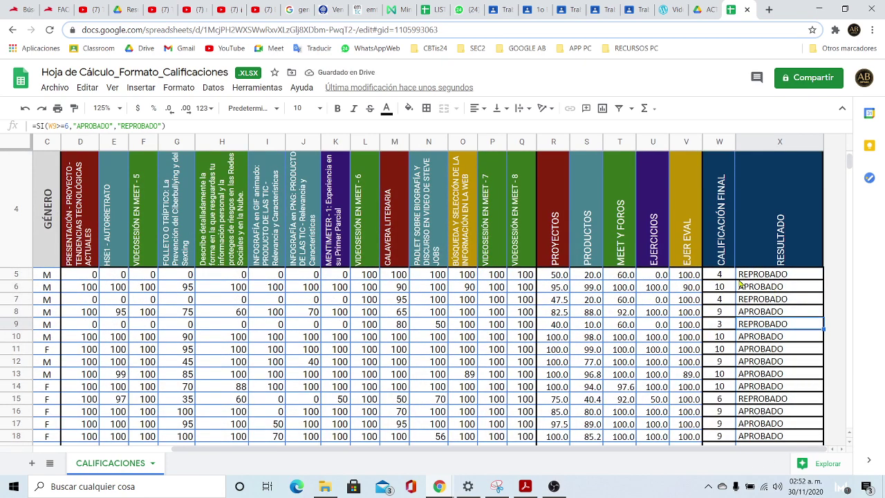
# - Check the final grades of the rows marked REPROBADO and show W5:W24 with one decimal place
pyautogui.click(725, 277)
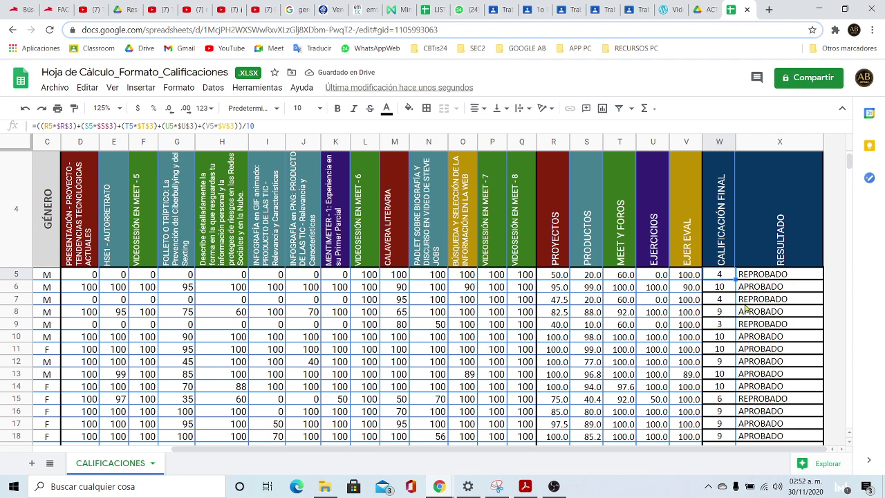
pyautogui.click(730, 302)
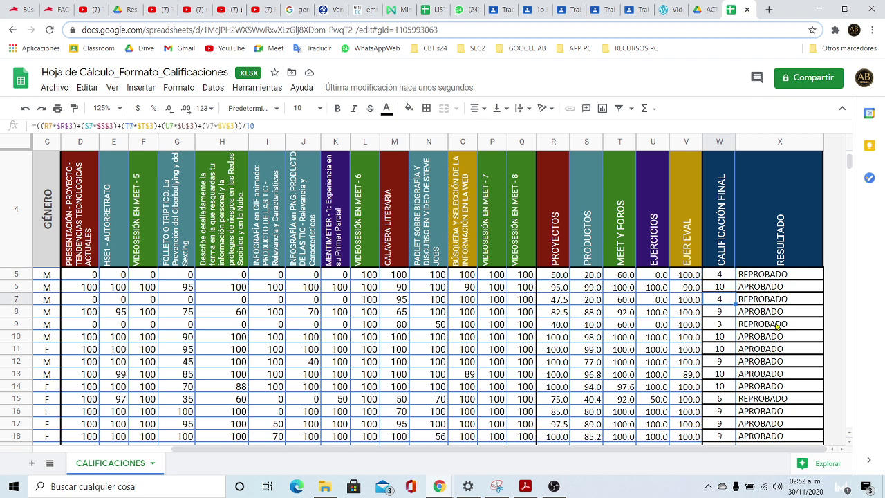
pyautogui.click(733, 325)
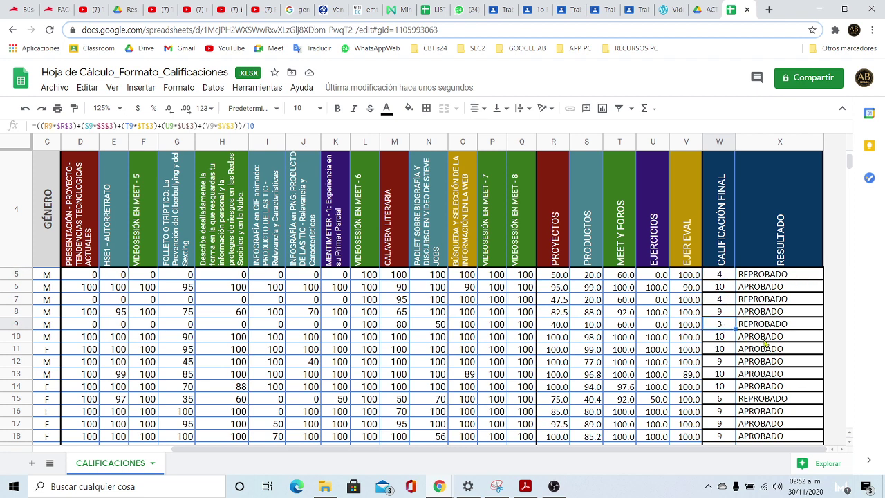
pyautogui.click(721, 400)
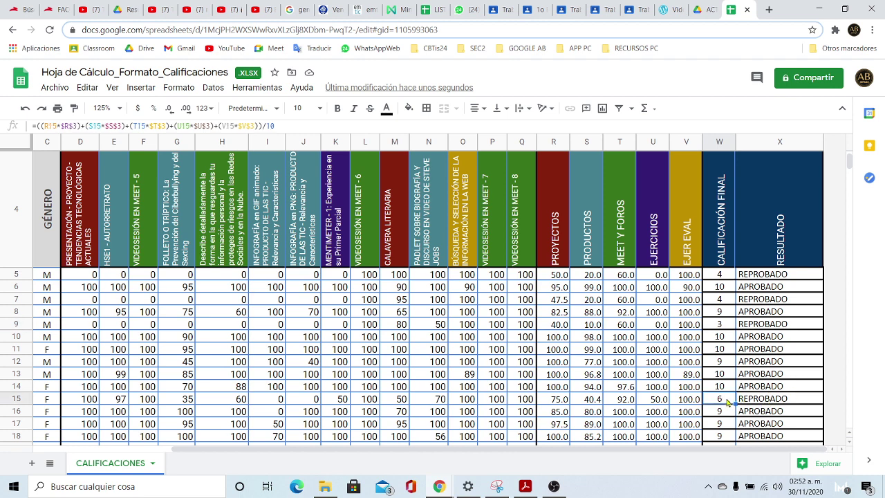
pyautogui.click(718, 275)
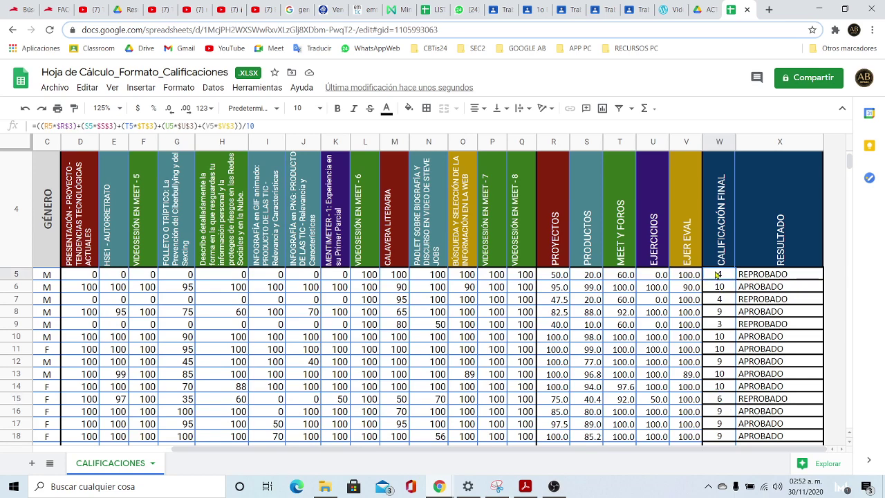
pyautogui.moveTo(718, 275); pyautogui.dragTo(719, 347)
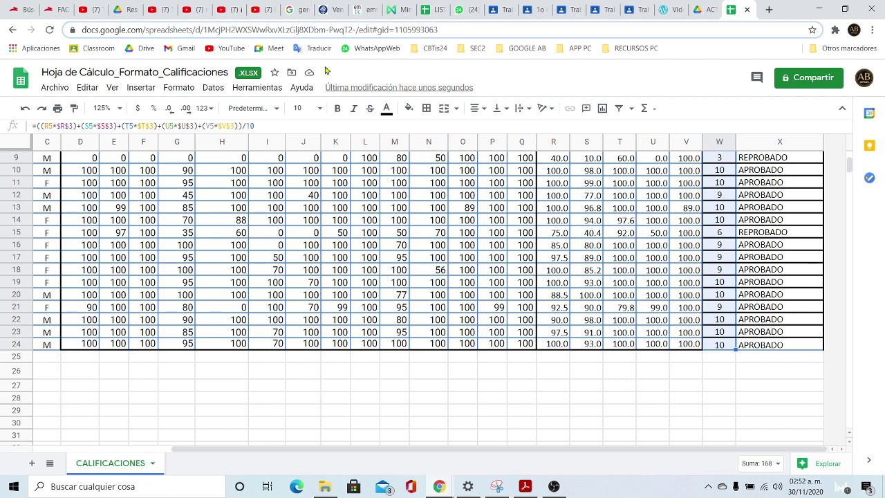
pyautogui.click(185, 108)
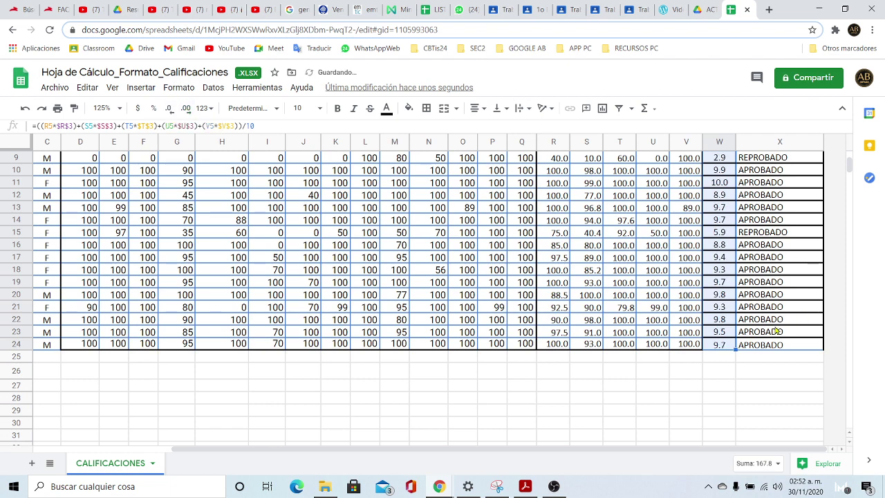
pyautogui.scroll(5, 777, 331)
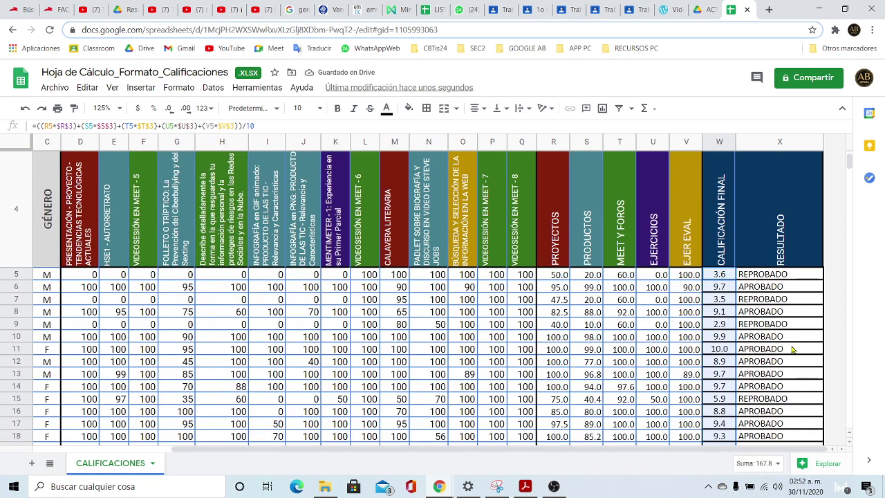
pyautogui.click(754, 403)
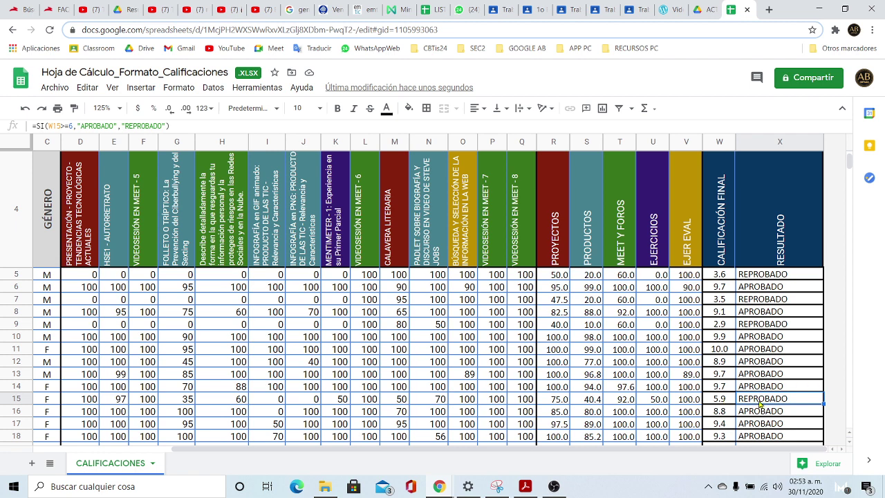
# - Set the passing threshold in the X5 formula to 5.5
pyautogui.click(761, 275)
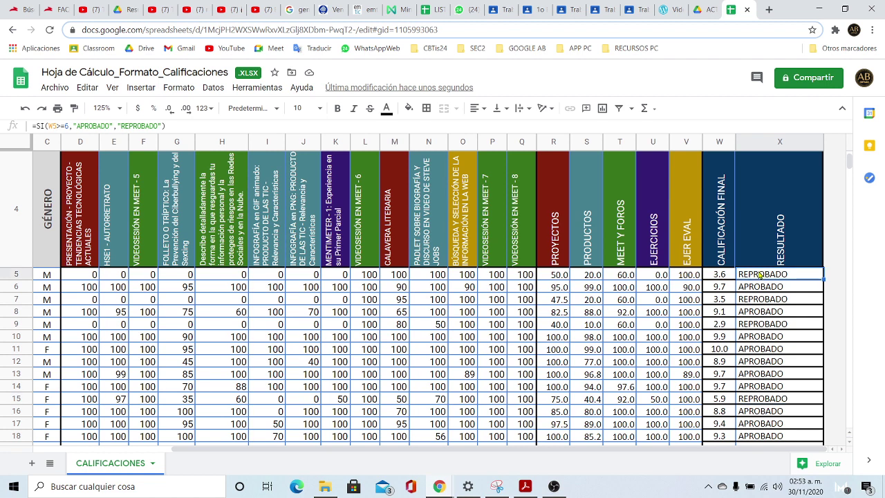
pyautogui.click(67, 126)
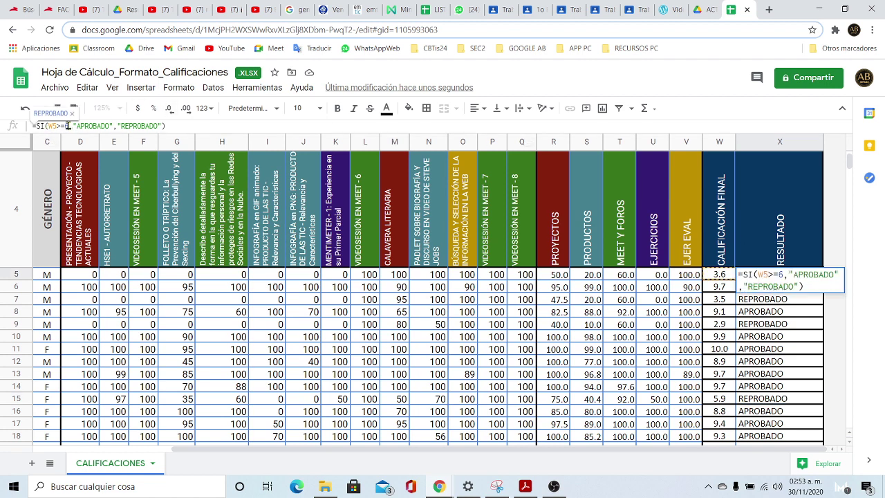
pyautogui.doubleClick(67, 126)
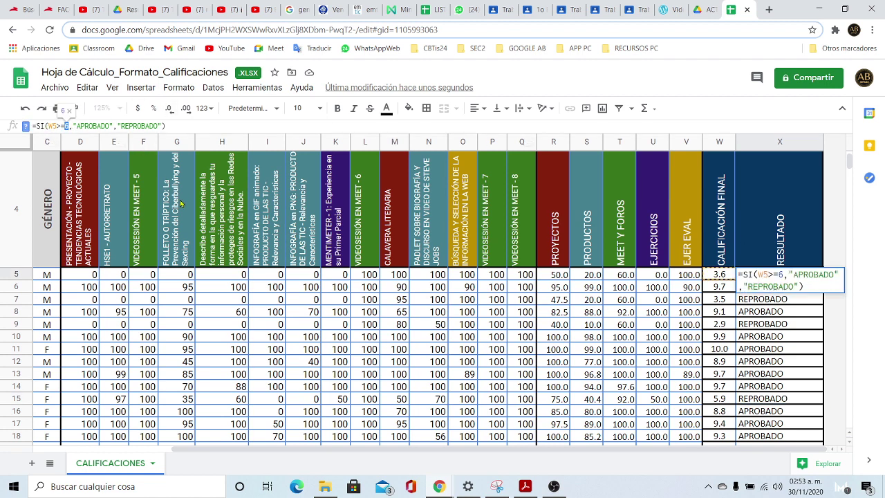
pyautogui.write('5.5')
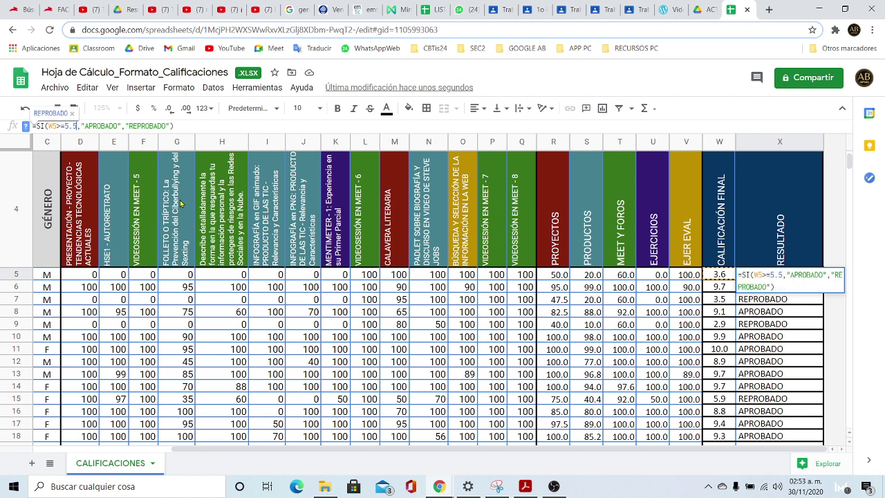
pyautogui.press('Return')
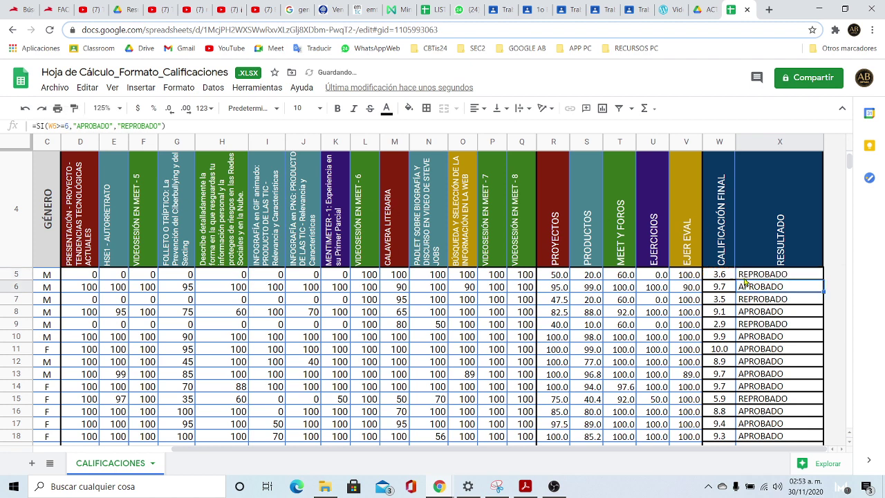
# - Fill the updated X5 formula down through X24 and check the result in X15
pyautogui.click(809, 278)
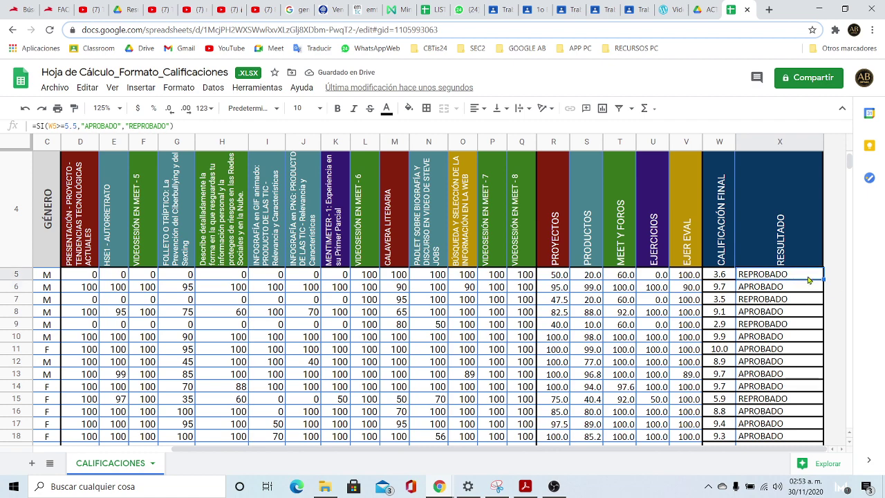
pyautogui.moveTo(824, 278); pyautogui.dragTo(818, 335)
pyautogui.scroll(2, 799, 310)
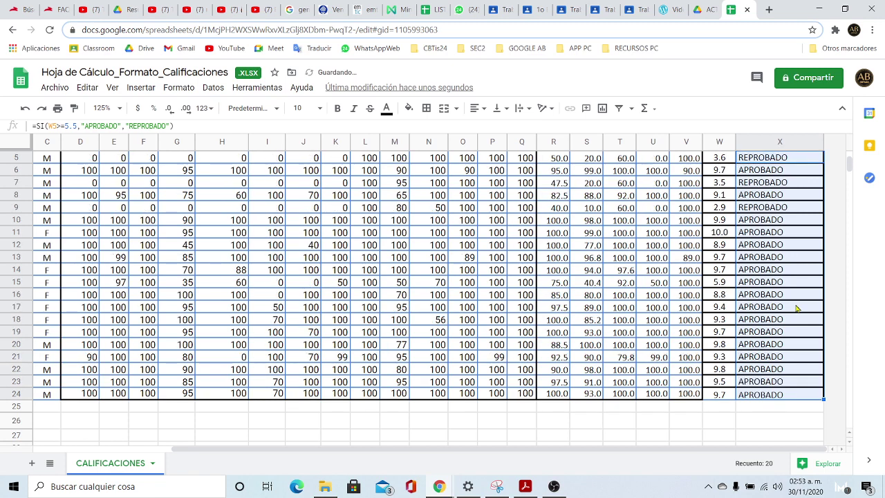
pyautogui.scroll(2, 796, 308)
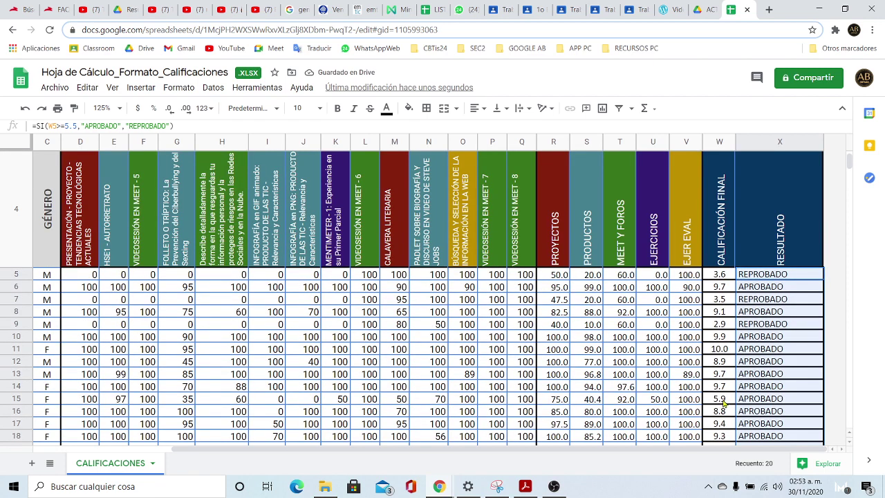
pyautogui.click(772, 401)
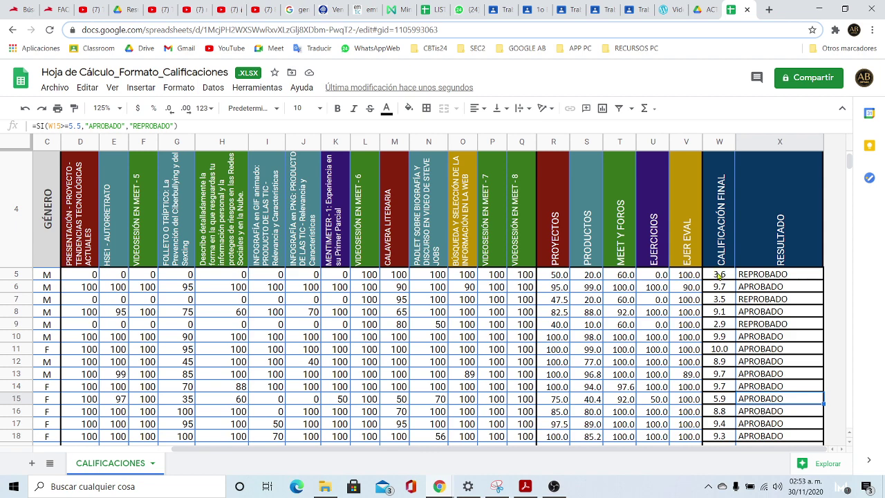
# - Show the final grades in W5:W24 as whole numbers without decimals
pyautogui.moveTo(720, 274); pyautogui.dragTo(732, 398)
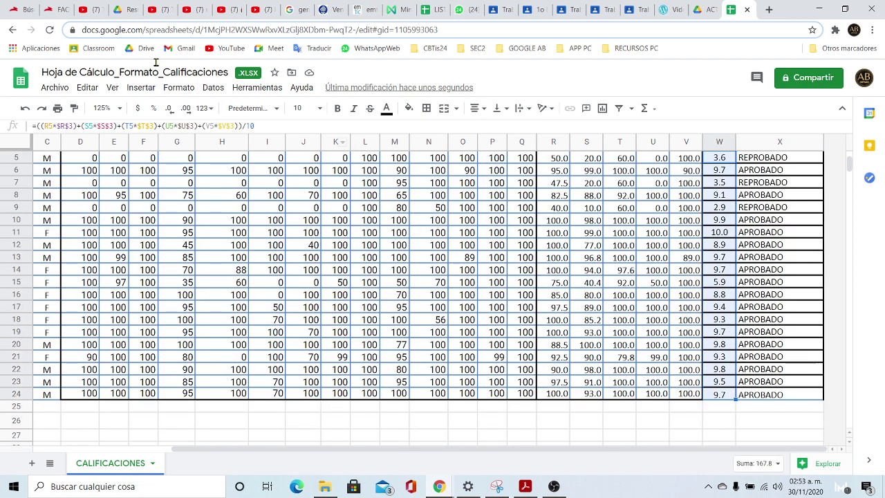
pyautogui.click(168, 108)
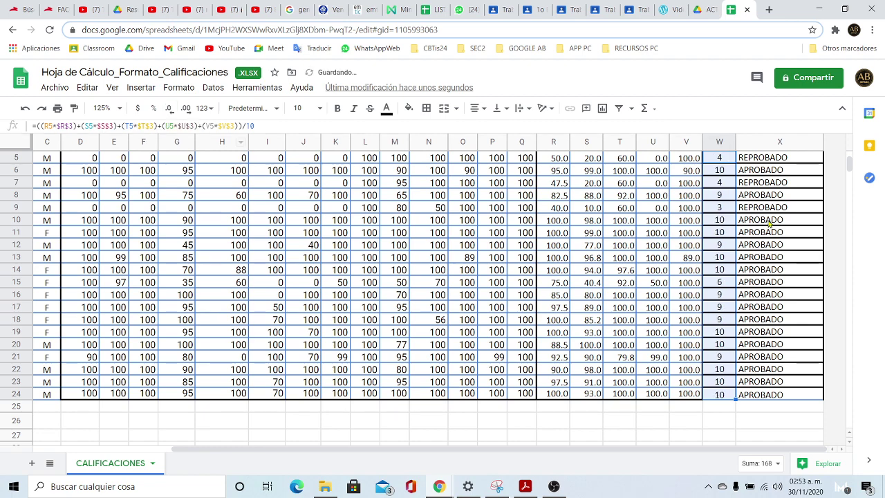
pyautogui.click(765, 197)
pyautogui.scroll(2, 776, 286)
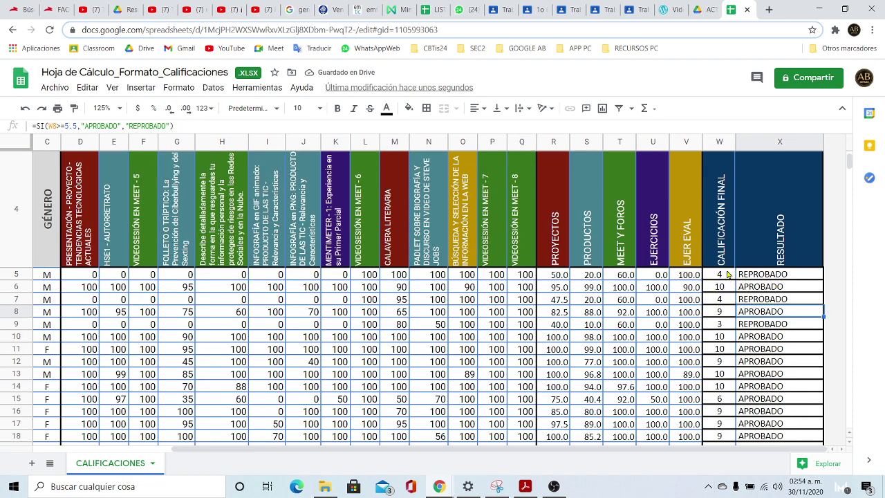
pyautogui.click(727, 274)
pyautogui.click(755, 278)
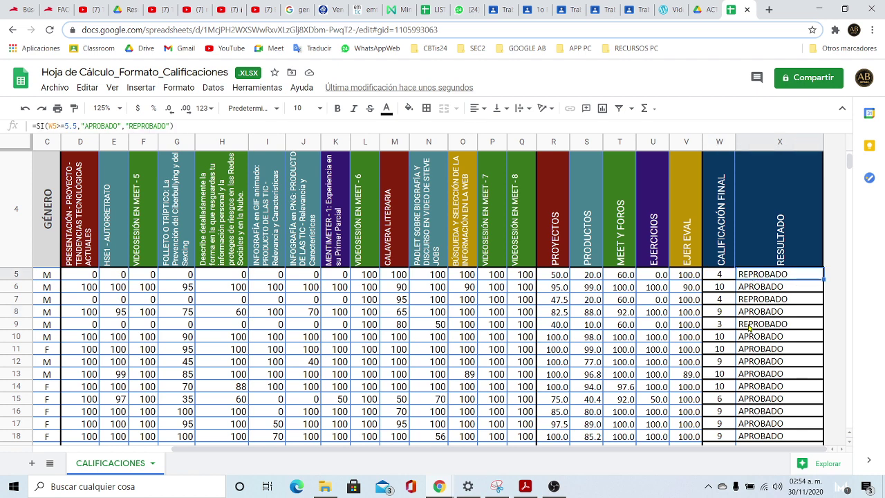
pyautogui.scroll(-2, 766, 399)
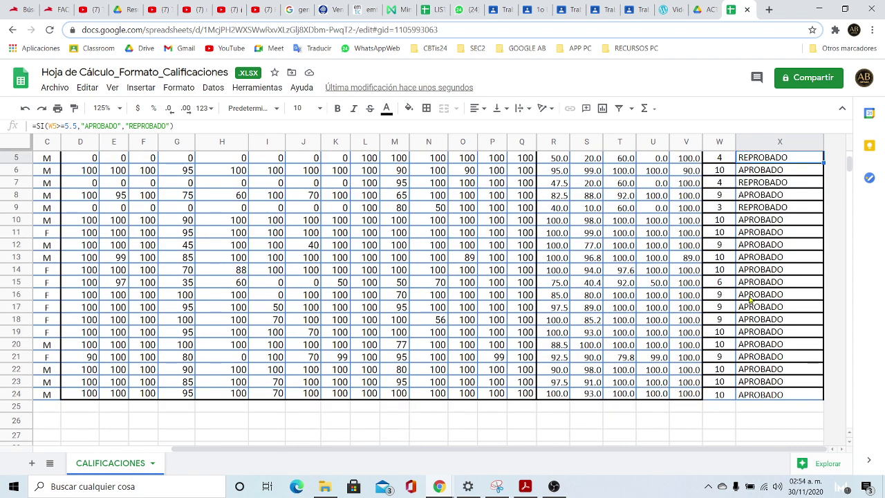
pyautogui.click(739, 418)
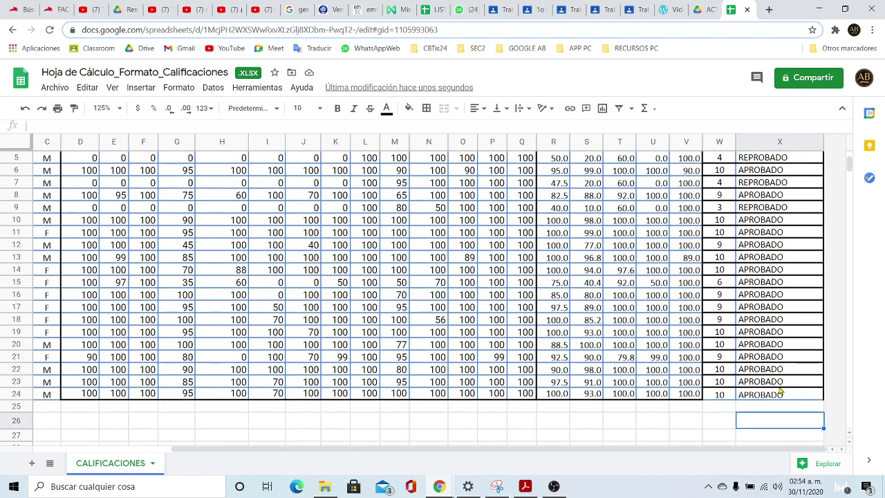
# - Apply blue borders to all cells of the CALIFICACIÓN FINAL and RESULTADO columns, down to row 24
pyautogui.moveTo(725, 395); pyautogui.dragTo(762, 303)
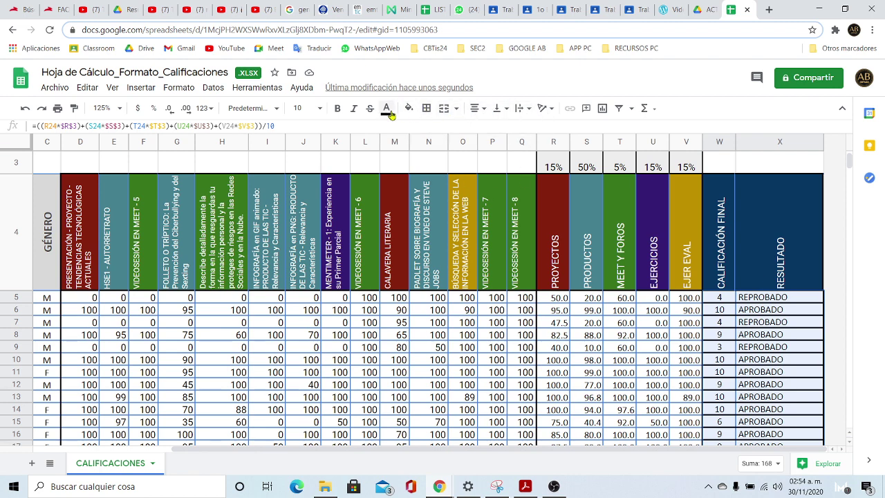
pyautogui.click(427, 108)
pyautogui.click(524, 132)
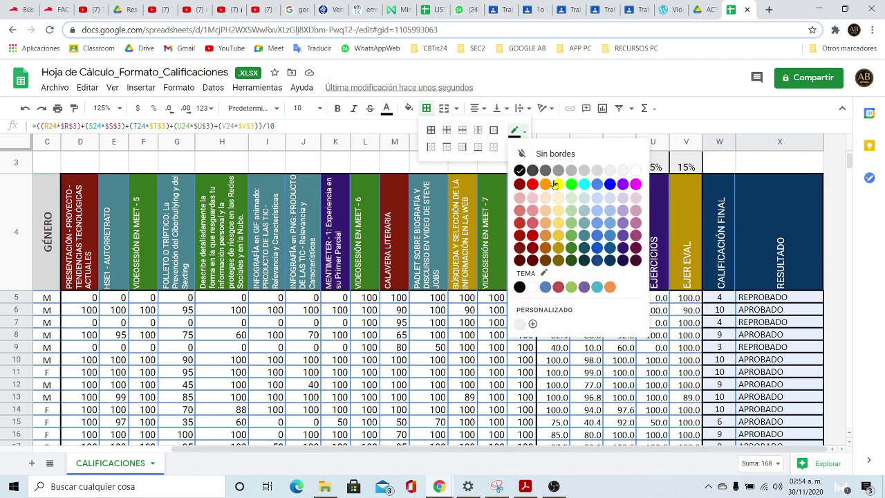
pyautogui.click(596, 187)
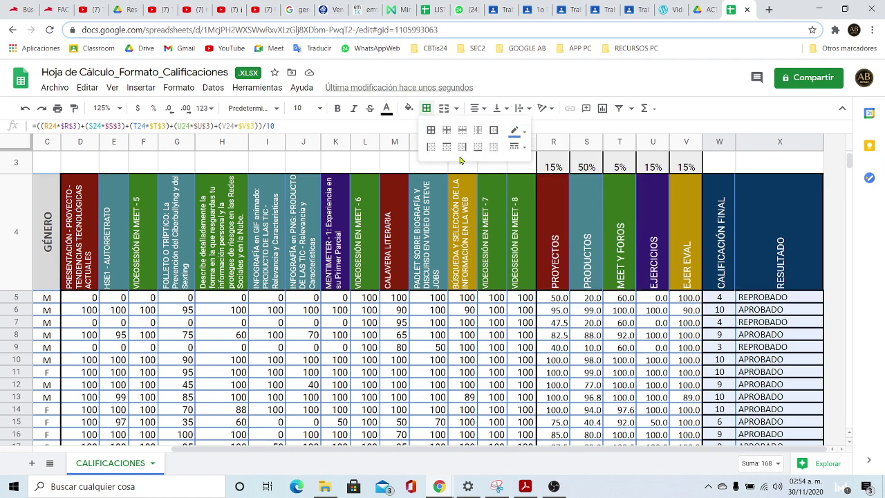
pyautogui.click(518, 146)
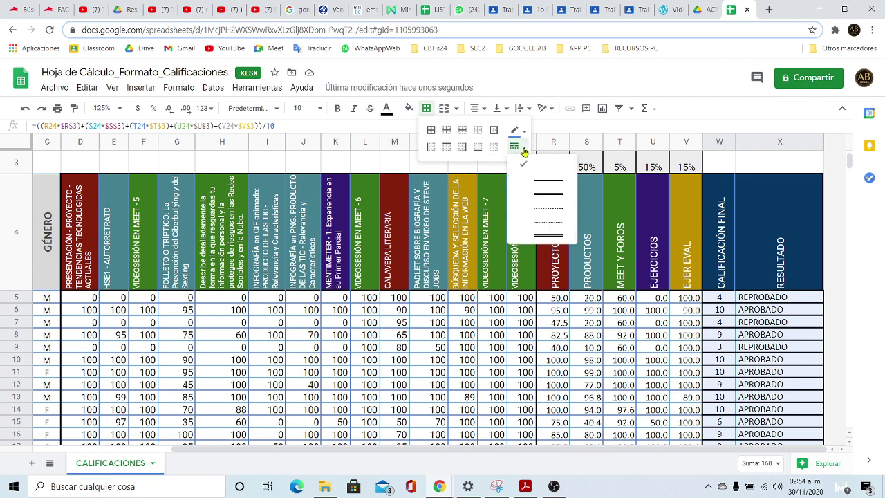
pyautogui.click(546, 178)
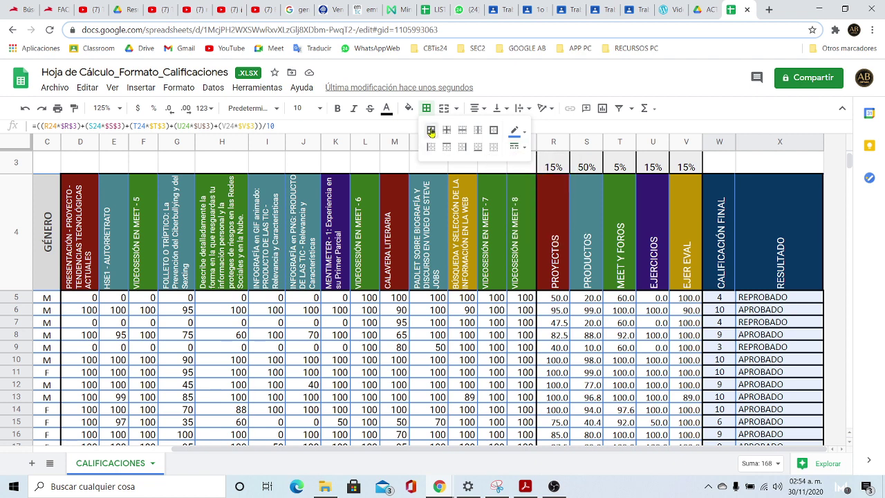
pyautogui.click(431, 130)
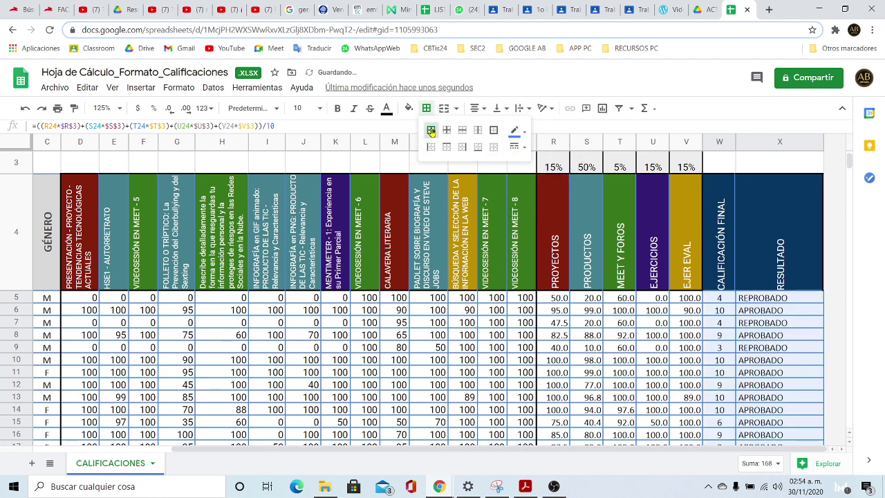
pyautogui.click(761, 312)
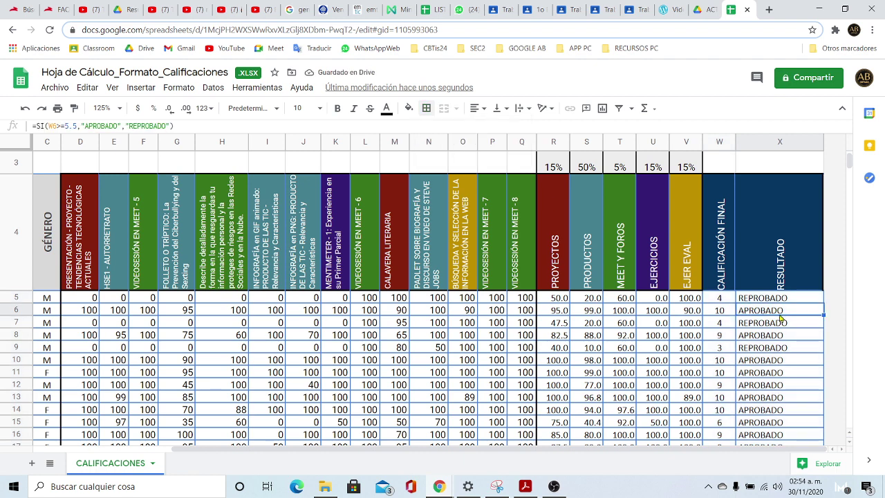
# - Outline the header cells W4:X4 with a thicker black outer border
pyautogui.moveTo(719, 220); pyautogui.dragTo(768, 226)
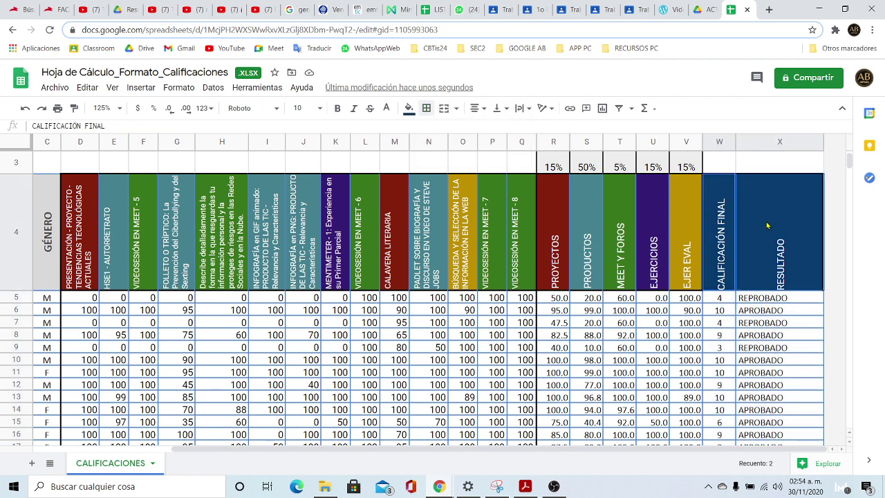
pyautogui.click(426, 109)
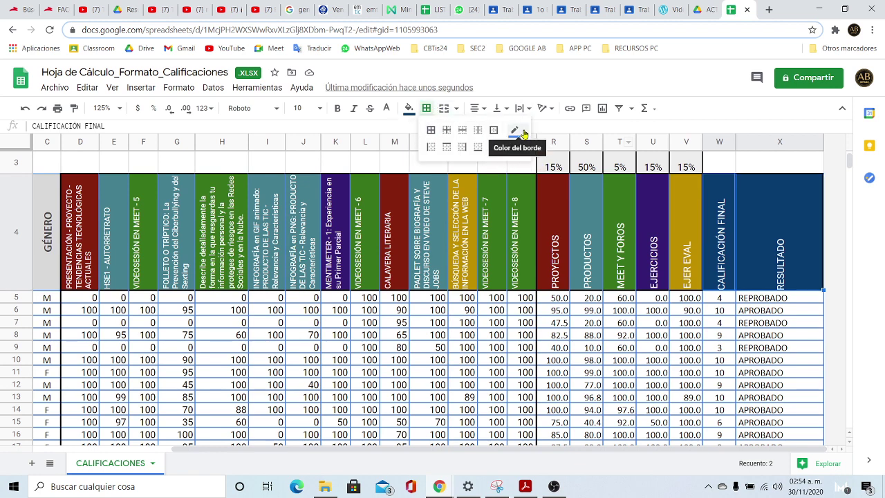
pyautogui.click(516, 130)
pyautogui.click(520, 171)
pyautogui.click(515, 147)
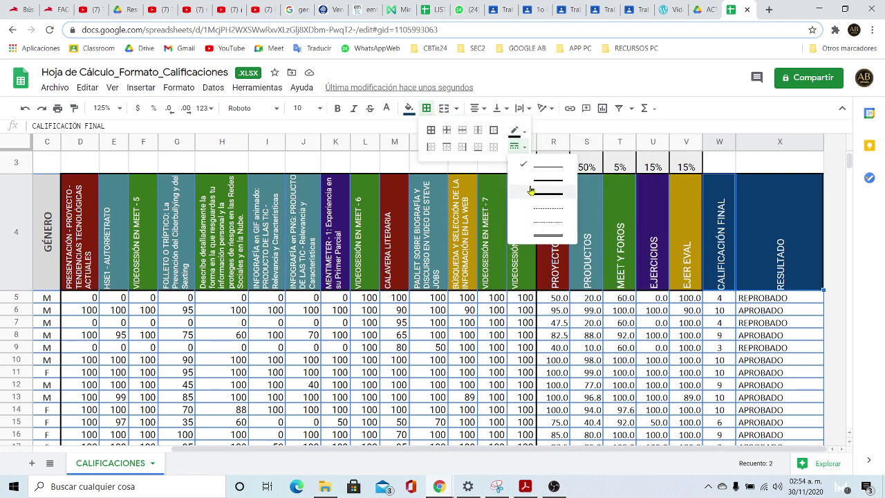
pyautogui.click(541, 185)
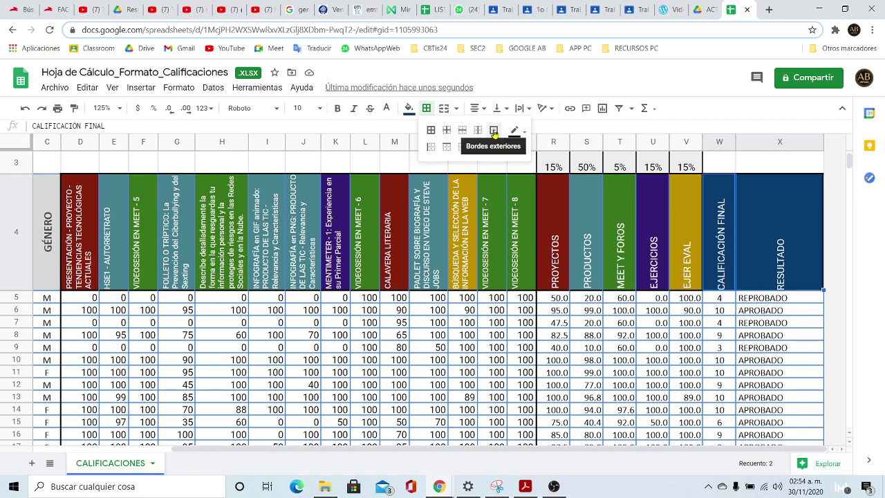
pyautogui.click(494, 131)
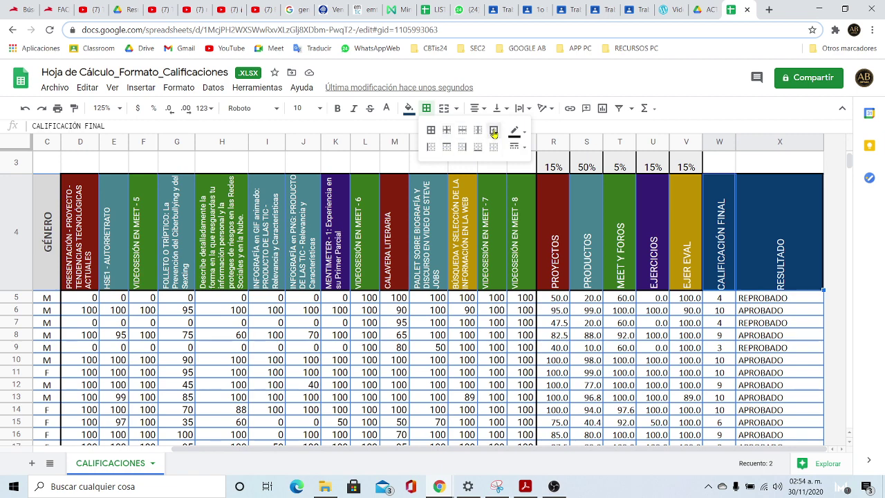
# - Outline the final grades and results in W5:X24 with the same black outer border
pyautogui.click(805, 325)
pyautogui.moveTo(719, 299); pyautogui.dragTo(776, 352)
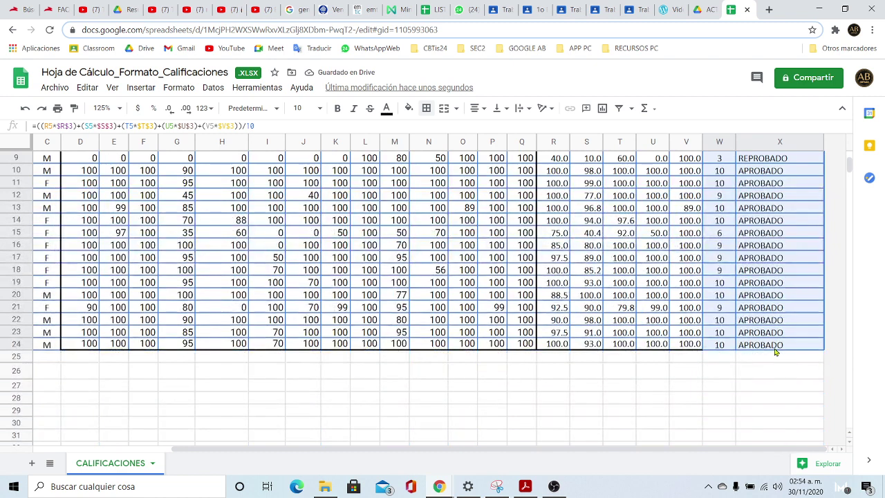
pyautogui.click(427, 109)
pyautogui.click(493, 130)
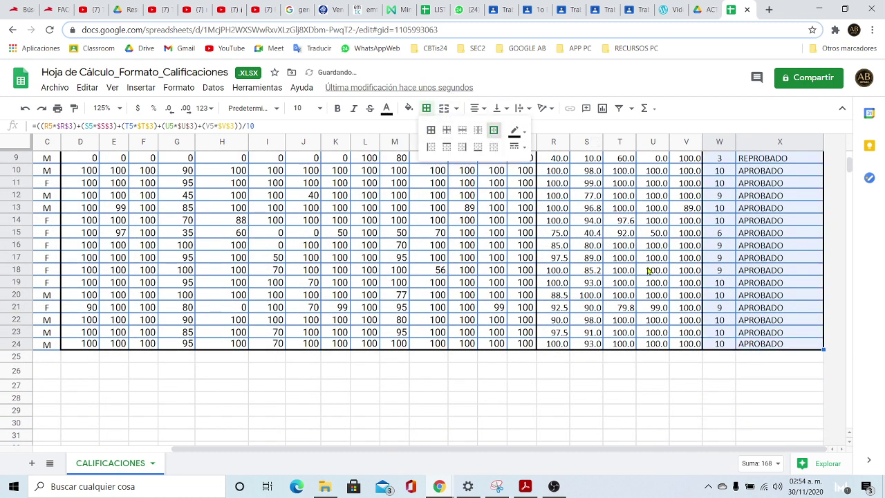
pyautogui.click(721, 373)
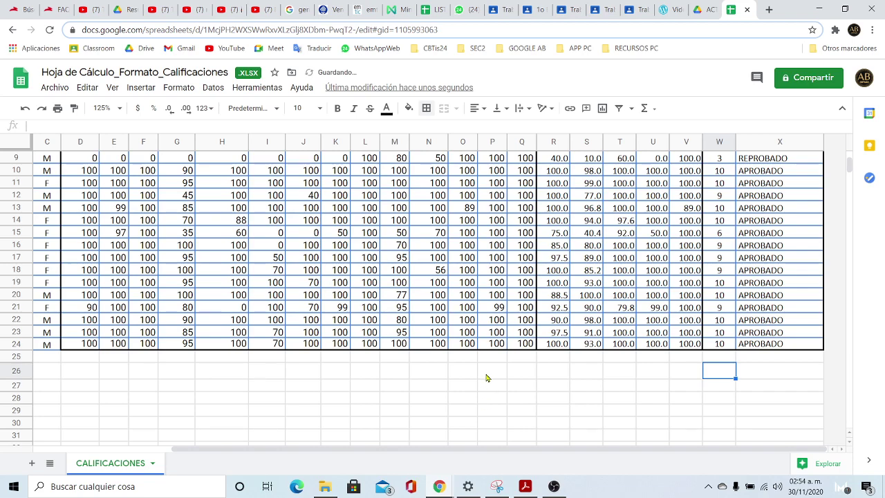
# - Narrow the RESULTADO column X so it fits its contents more closely
pyautogui.scroll(4, 522, 398)
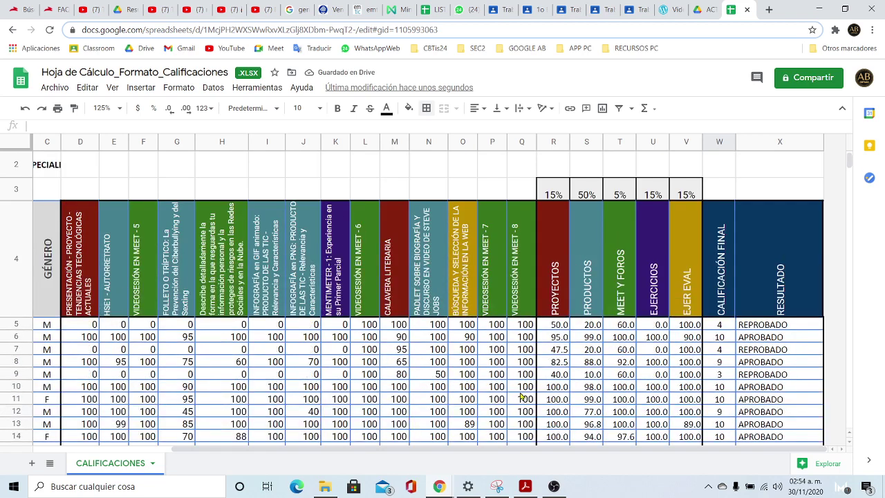
pyautogui.rightClick(817, 141)
pyautogui.scroll(1, 802, 168)
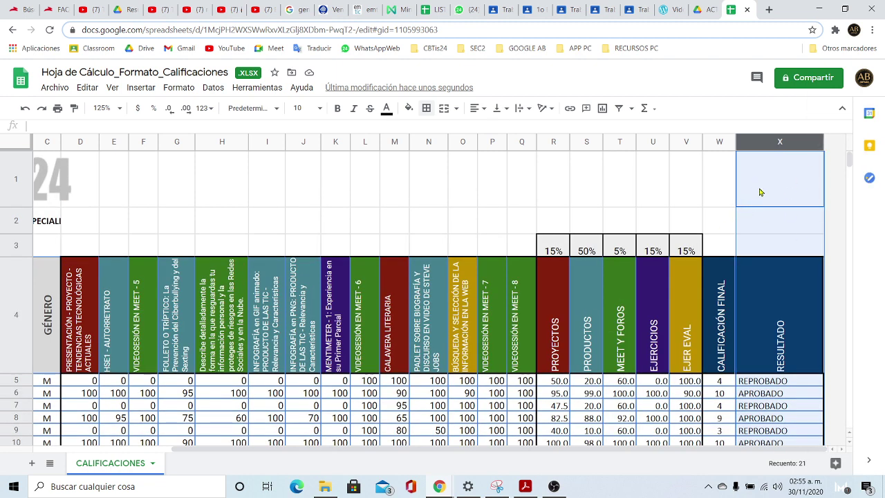
pyautogui.click(784, 244)
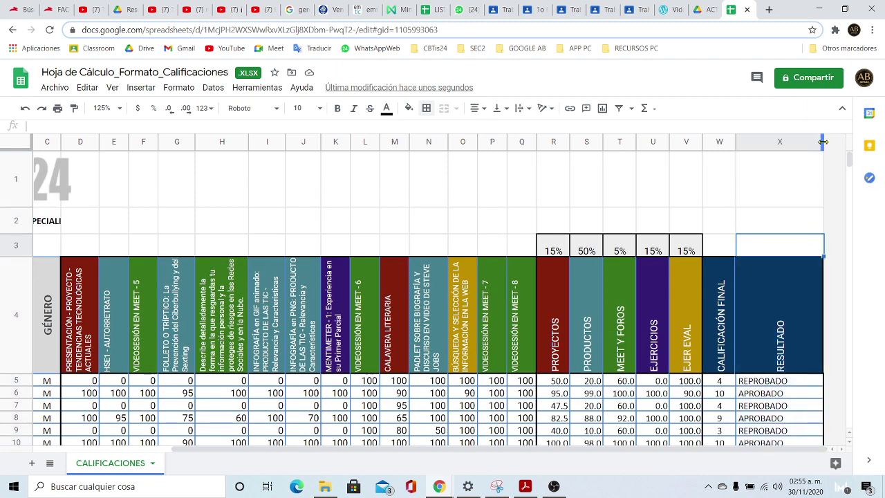
pyautogui.moveTo(822, 142); pyautogui.dragTo(770, 249)
pyautogui.click(658, 187)
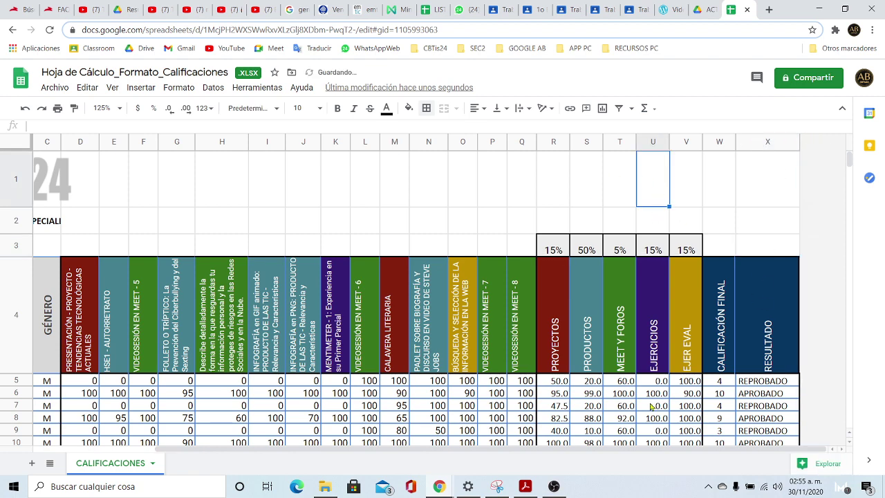
# - Merge the CALIFICACIONES title in row 2 across A2:Q2 so its full text fits
pyautogui.hscroll(-5, 589, 453)
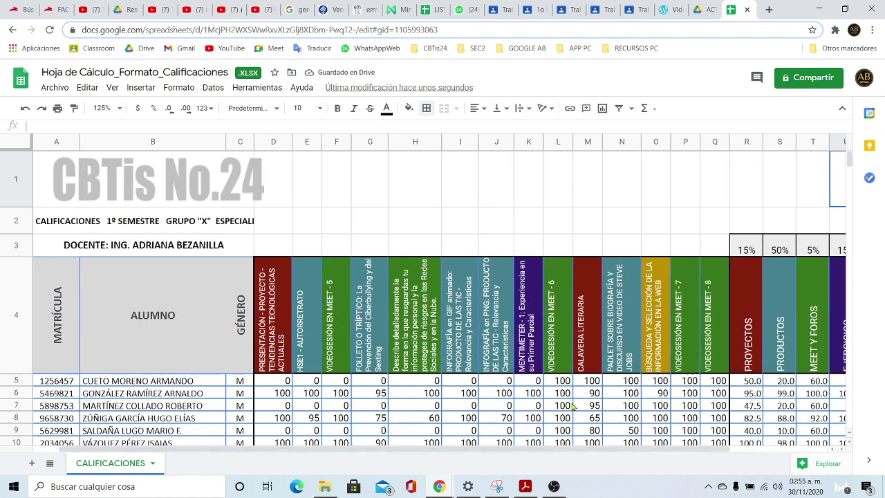
pyautogui.scroll(-1, 568, 318)
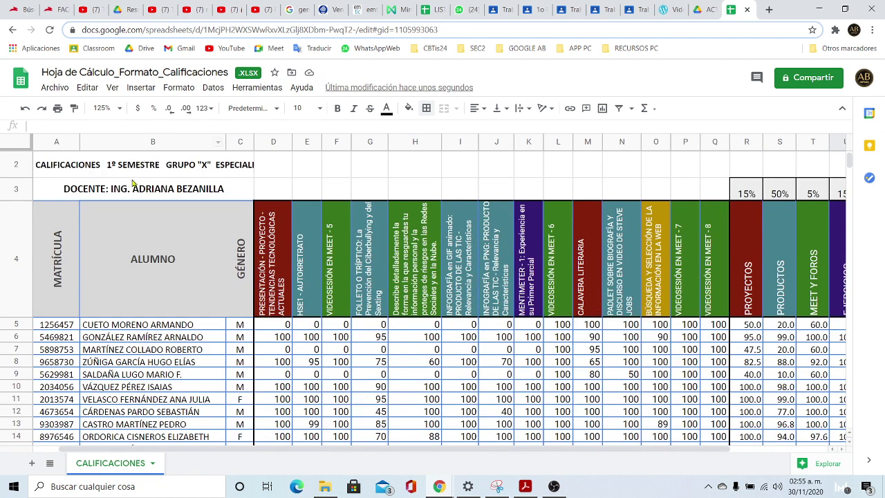
pyautogui.scroll(1, 263, 190)
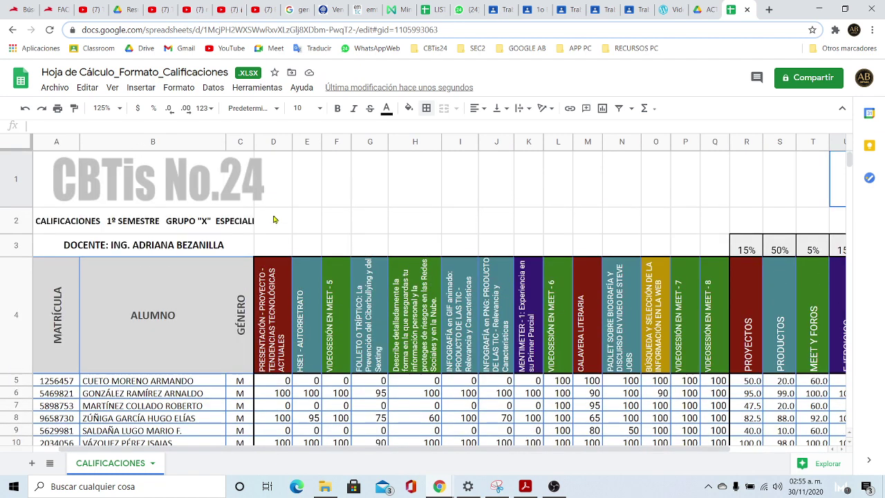
pyautogui.click(94, 220)
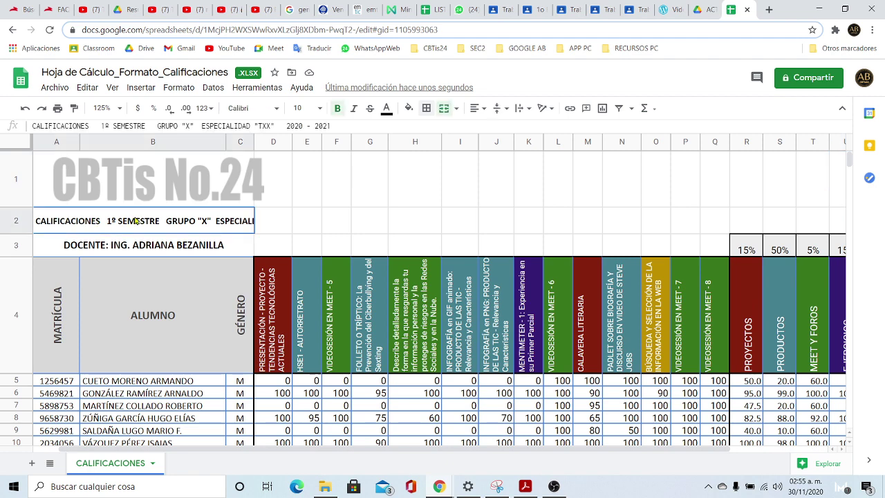
pyautogui.moveTo(267, 217); pyautogui.dragTo(308, 223)
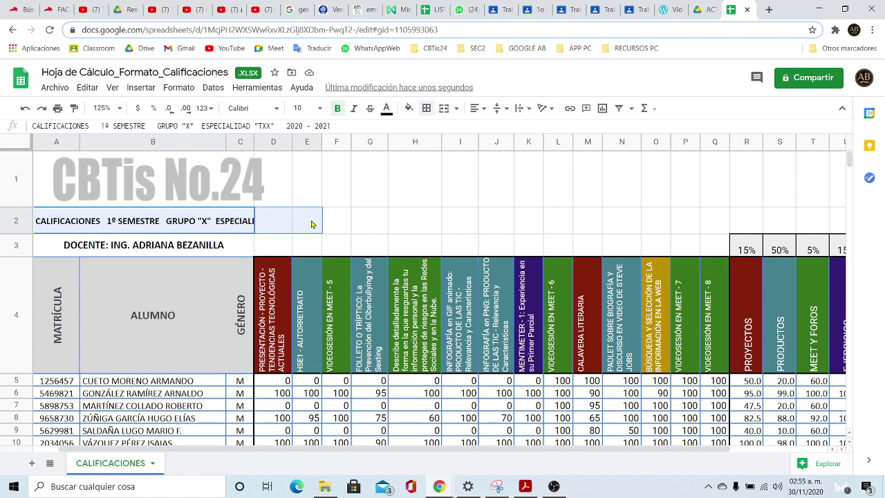
pyautogui.moveTo(311, 224); pyautogui.dragTo(719, 221)
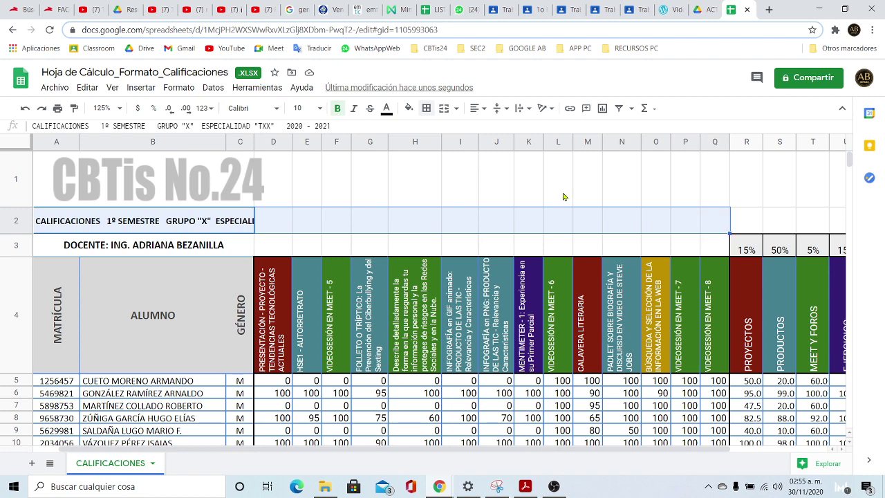
pyautogui.click(444, 110)
pyautogui.click(416, 178)
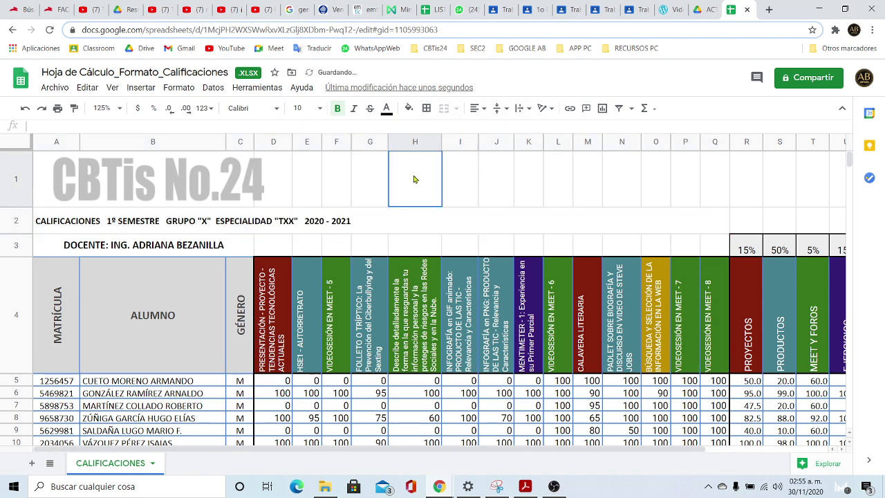
# - Examine the student list and the ESTADÍSTICAS section beneath it, from MASCULINOS to REPROBADOS
pyautogui.scroll(-2, 163, 290)
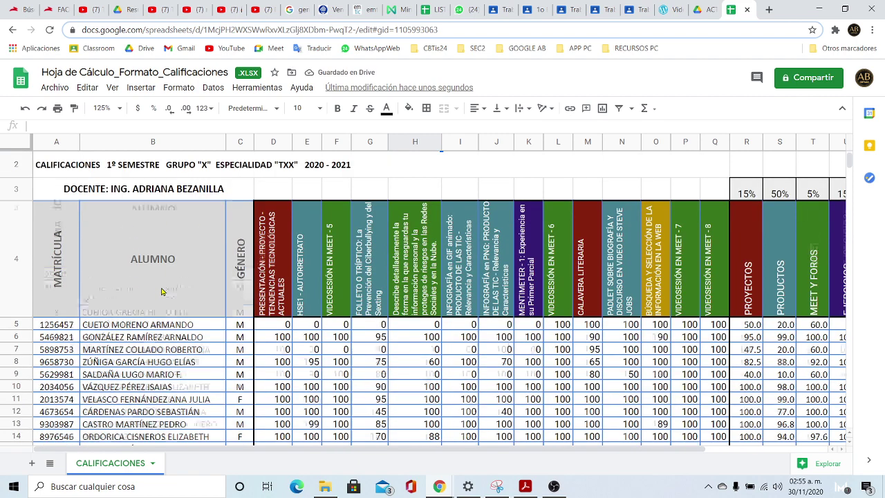
pyautogui.scroll(-2, 165, 285)
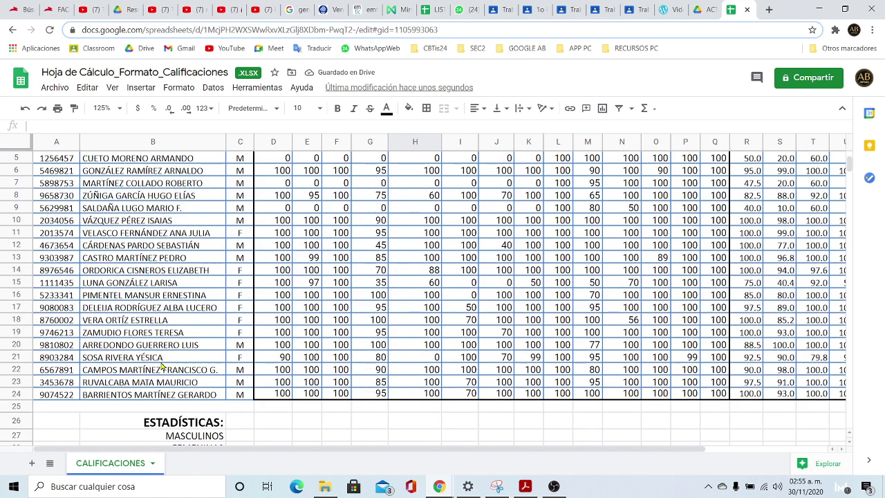
pyautogui.scroll(-1, 215, 396)
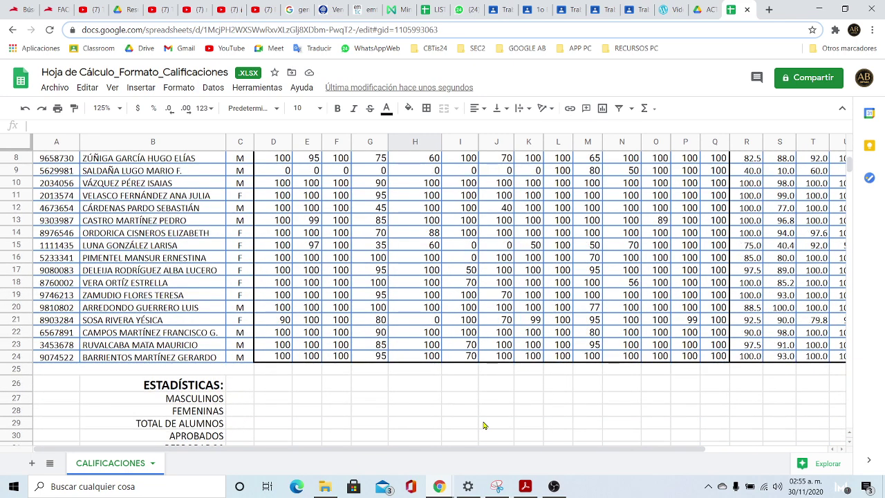
pyautogui.scroll(1, 493, 412)
pyautogui.scroll(2, 493, 405)
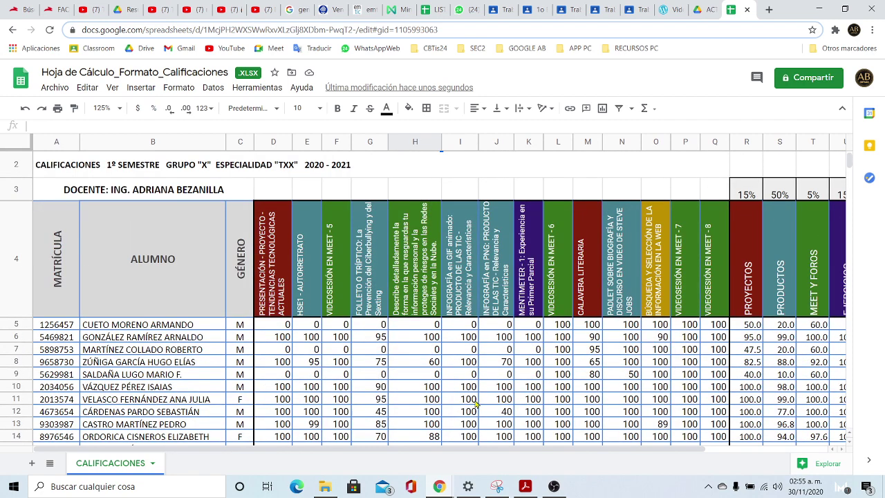
pyautogui.scroll(-3, 363, 411)
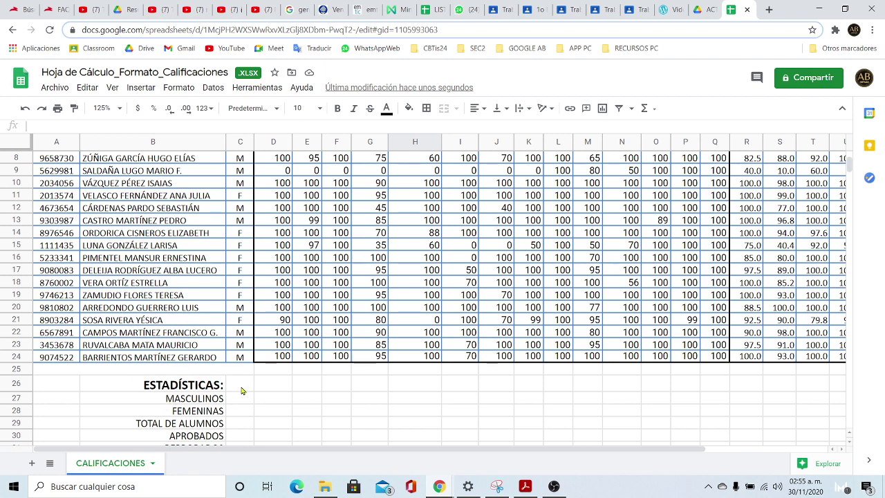
pyautogui.scroll(-1, 263, 411)
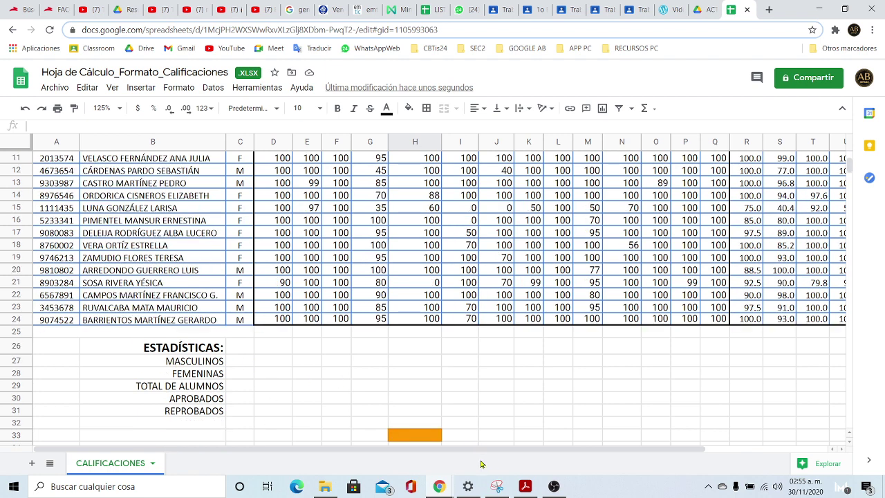
# - Remove the orange fill from cell H33 beneath the ESTADÍSTICAS section
pyautogui.scroll(-1, 456, 396)
pyautogui.click(424, 398)
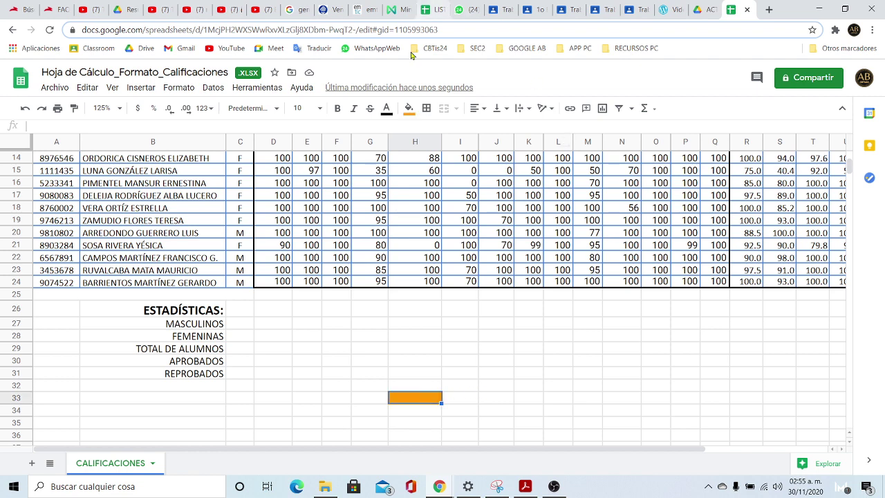
pyautogui.click(409, 111)
pyautogui.click(423, 132)
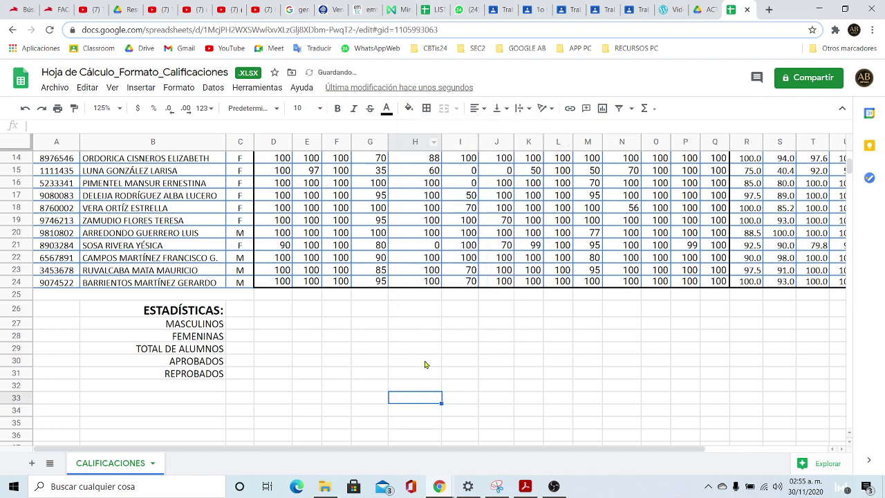
pyautogui.click(484, 373)
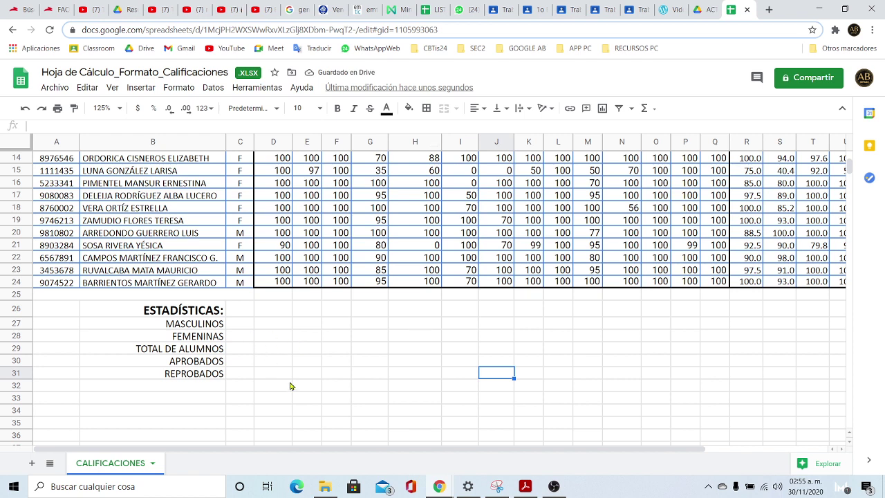
pyautogui.click(235, 328)
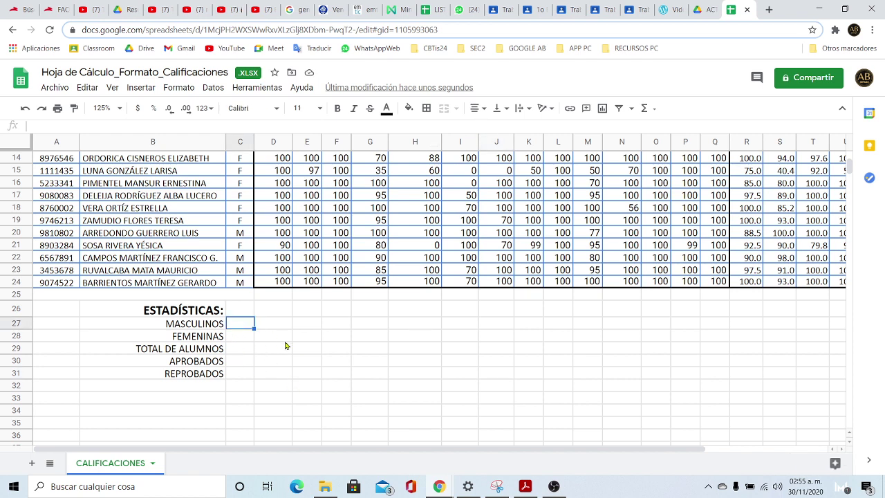
pyautogui.click(238, 340)
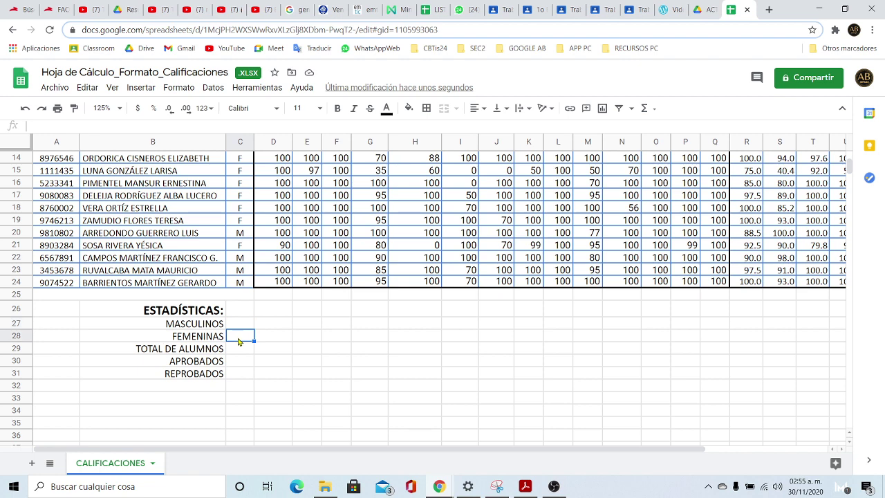
pyautogui.click(236, 351)
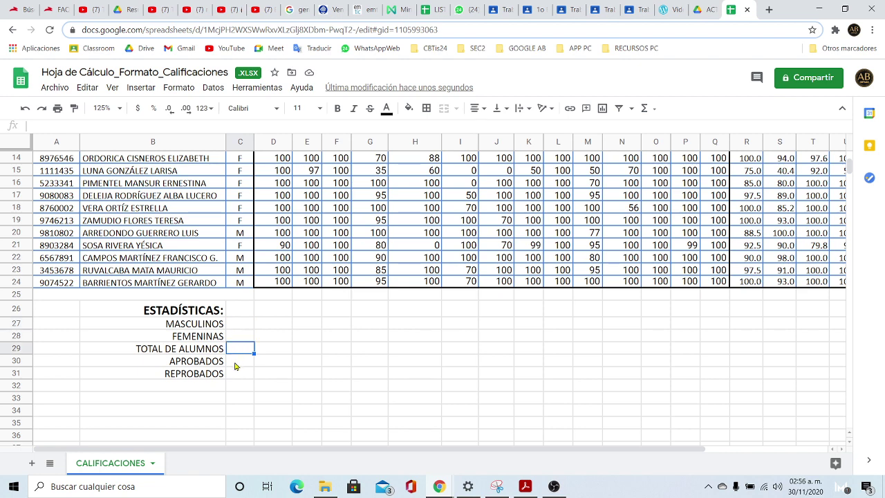
pyautogui.click(235, 365)
pyautogui.click(236, 377)
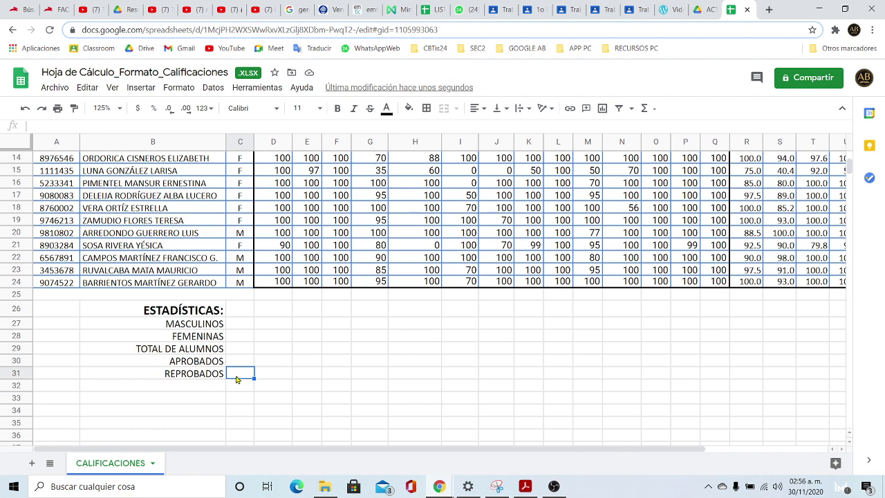
pyautogui.scroll(1, 355, 368)
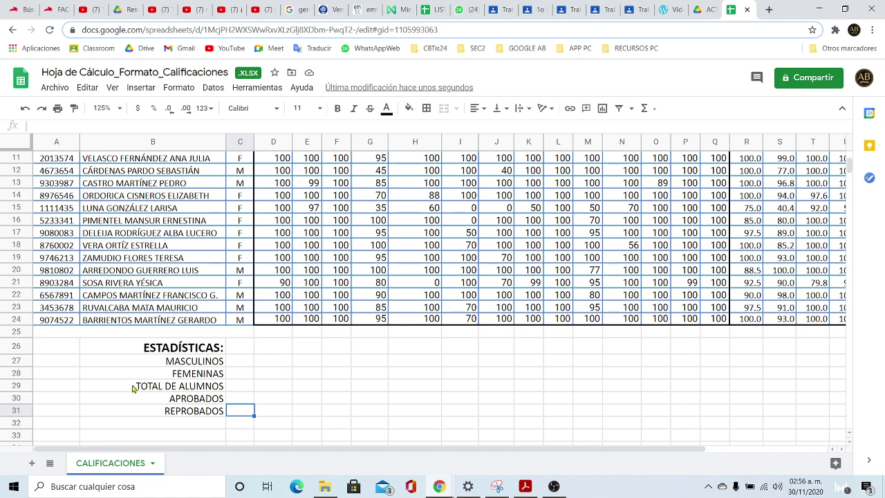
# - Insert the CONTAR.SI function from the full function list into cell C27, beside MASCULINOS
pyautogui.click(235, 362)
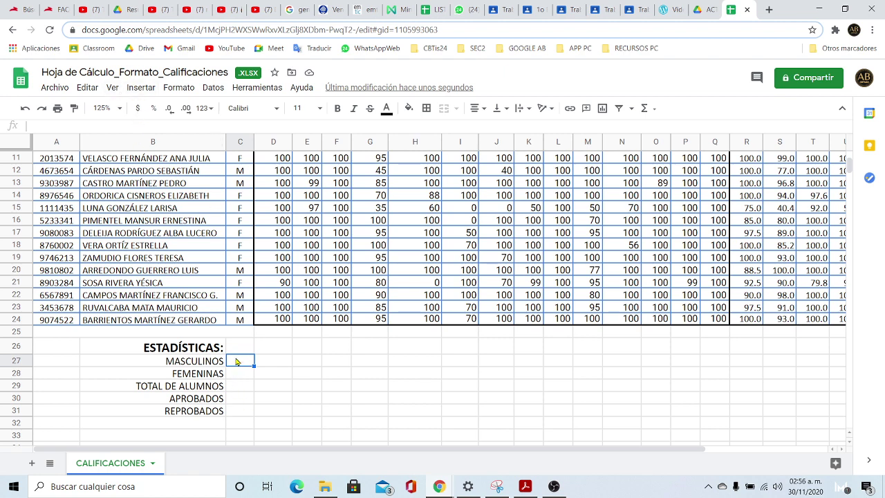
pyautogui.click(139, 91)
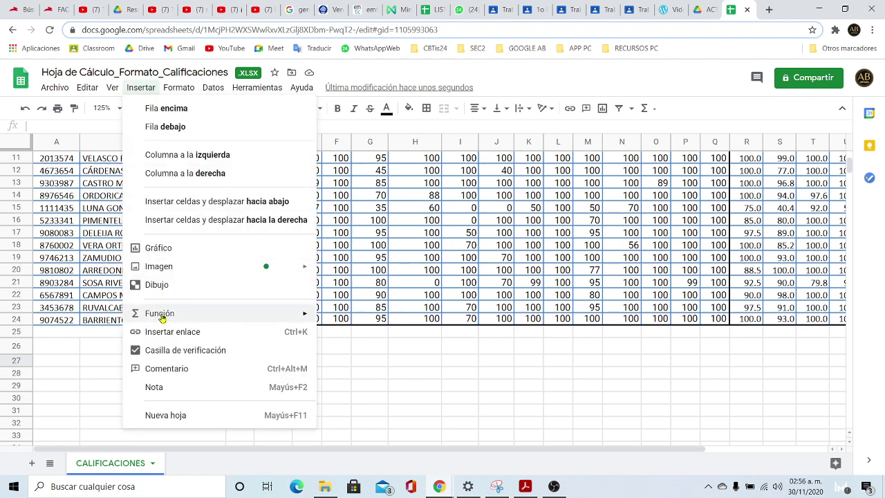
pyautogui.moveTo(204, 316)
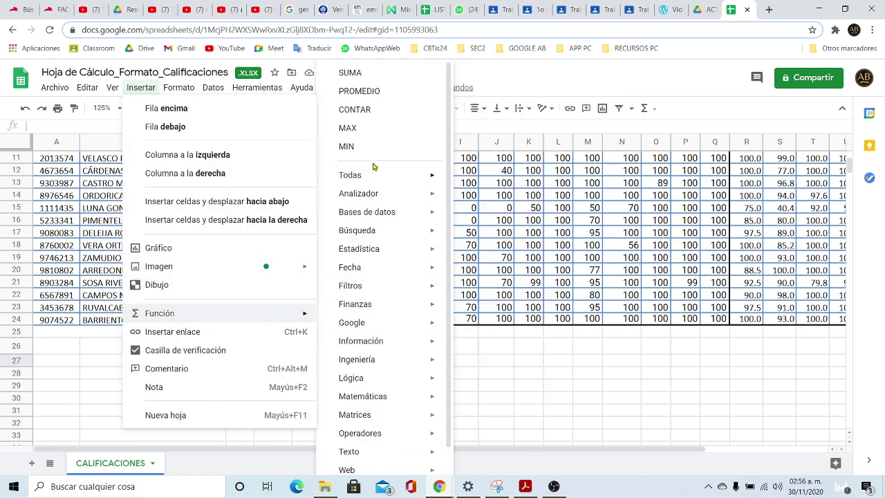
pyautogui.moveTo(369, 174)
pyautogui.scroll(-7, 504, 341)
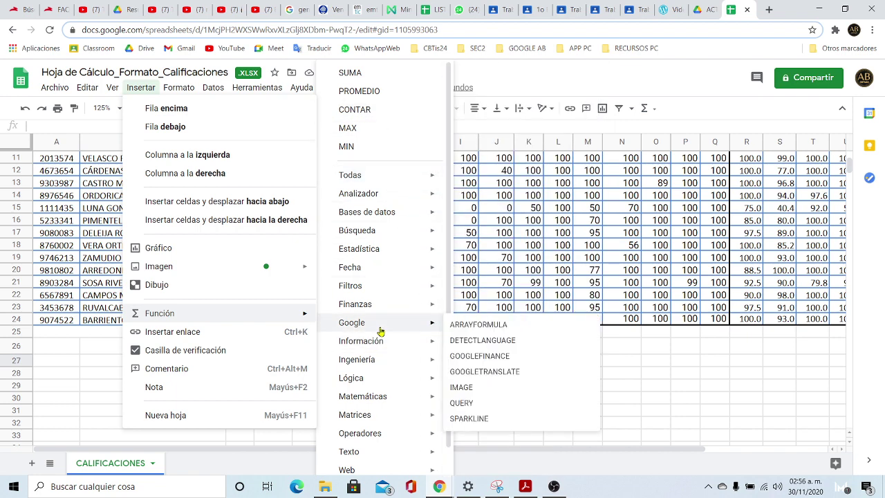
pyautogui.moveTo(391, 339)
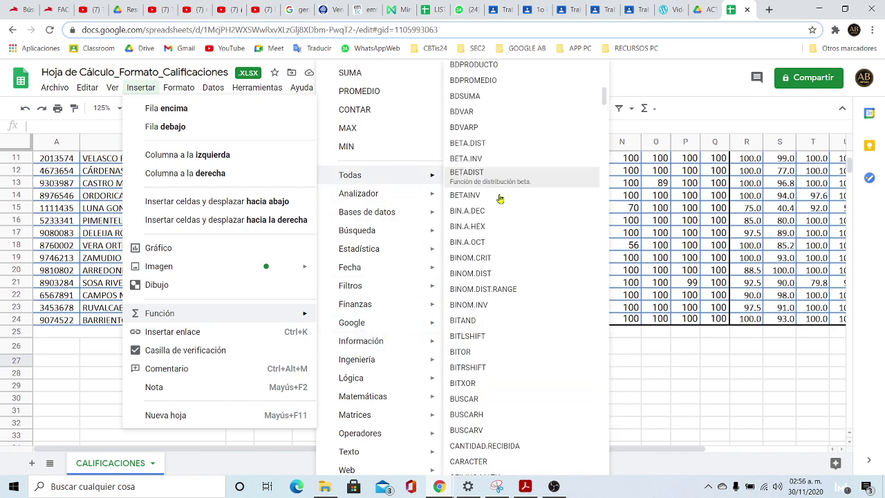
pyautogui.scroll(-5, 500, 376)
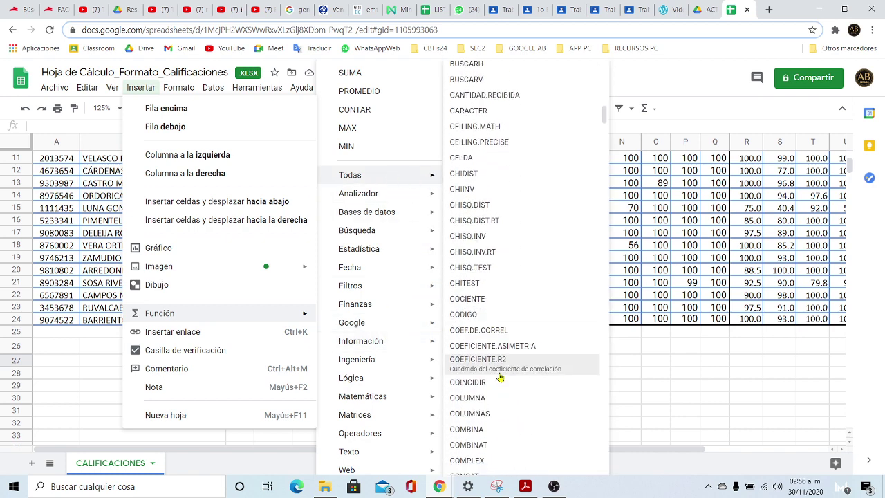
pyautogui.scroll(-4, 500, 377)
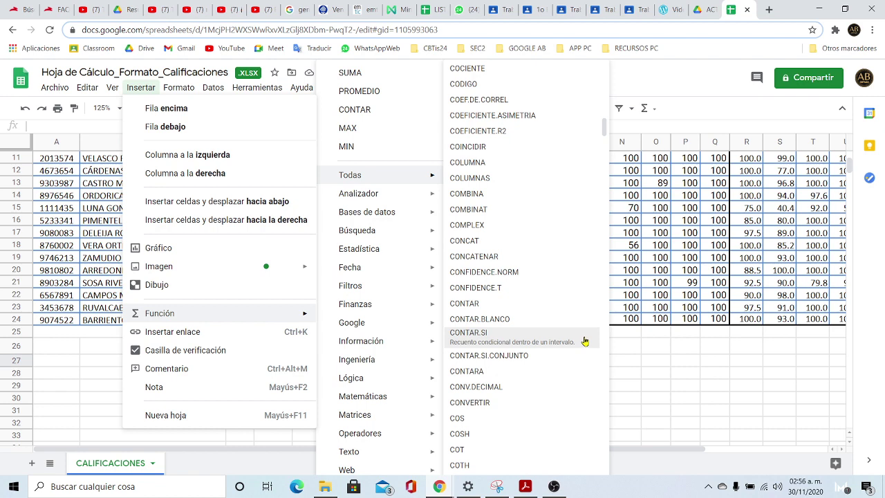
pyautogui.click(500, 339)
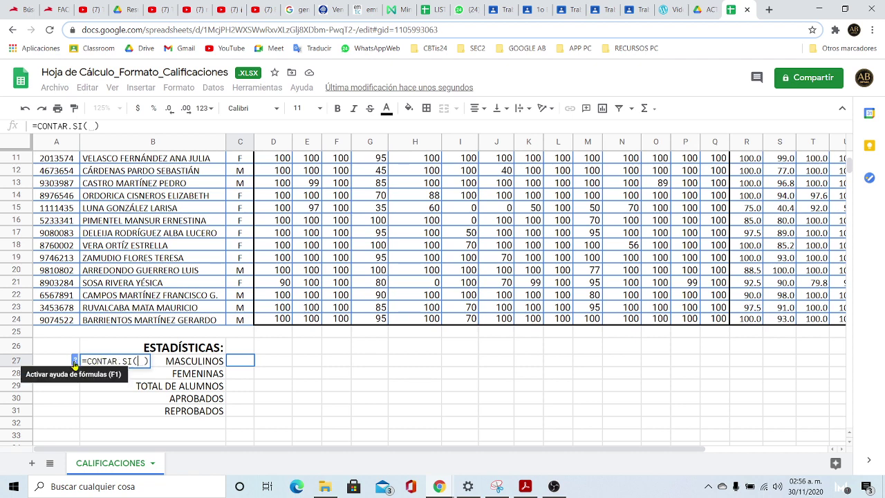
# - Complete the MASCULINOS formula with the GÉNERO range C5:C24 and the criterion "M"
pyautogui.scroll(1, 267, 379)
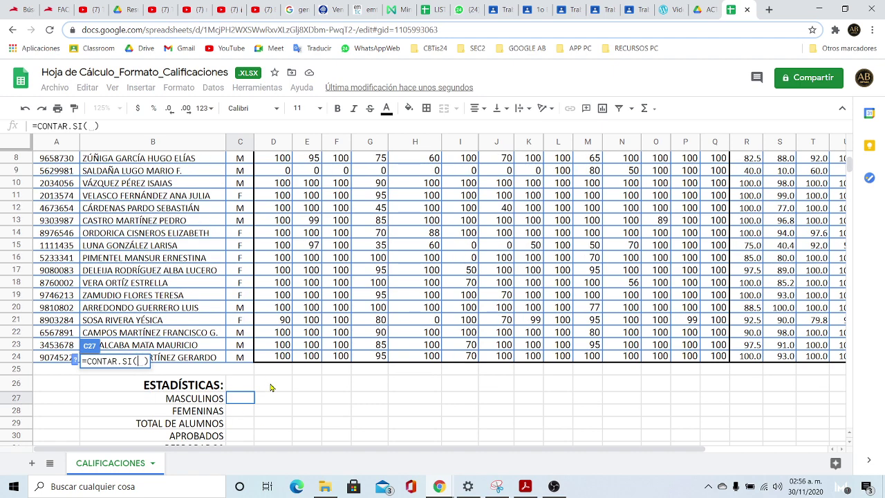
pyautogui.scroll(4, 271, 347)
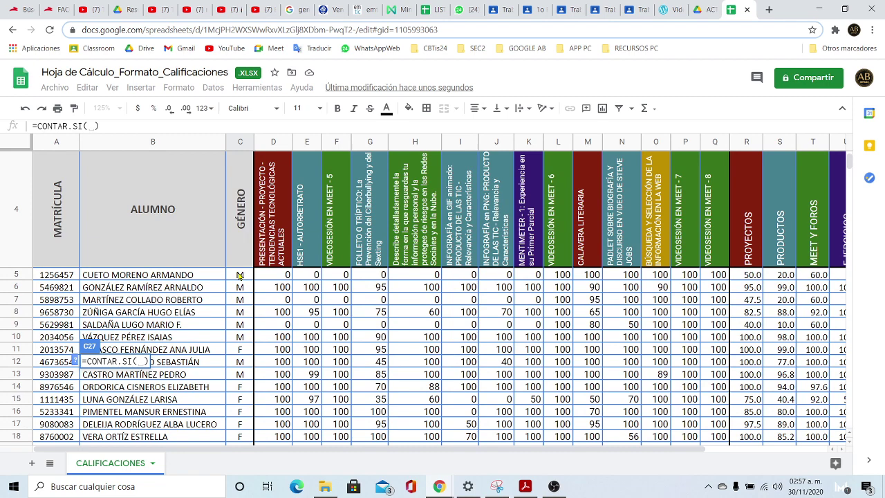
pyautogui.click(238, 275)
pyautogui.moveTo(238, 275); pyautogui.dragTo(245, 369)
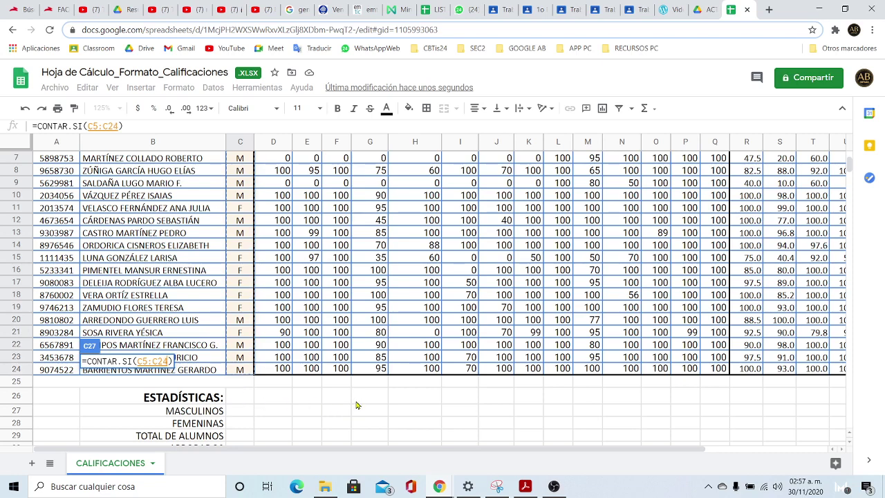
pyautogui.write('; ')
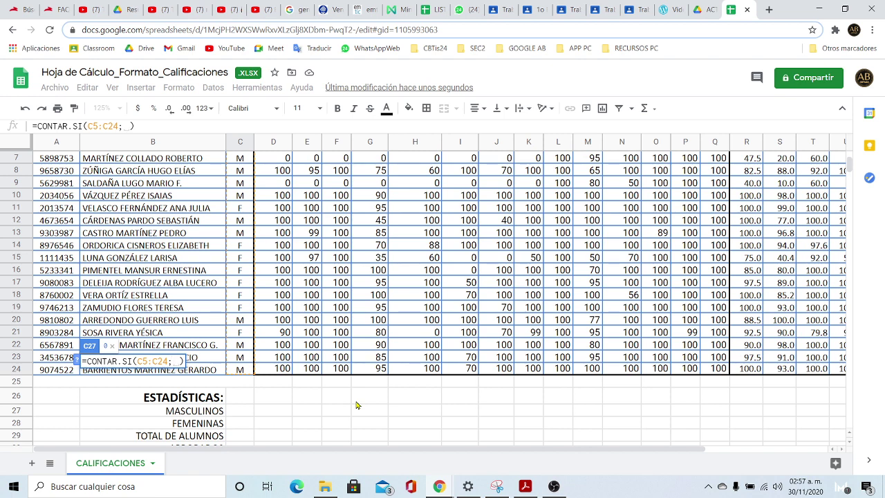
pyautogui.write('"M"')
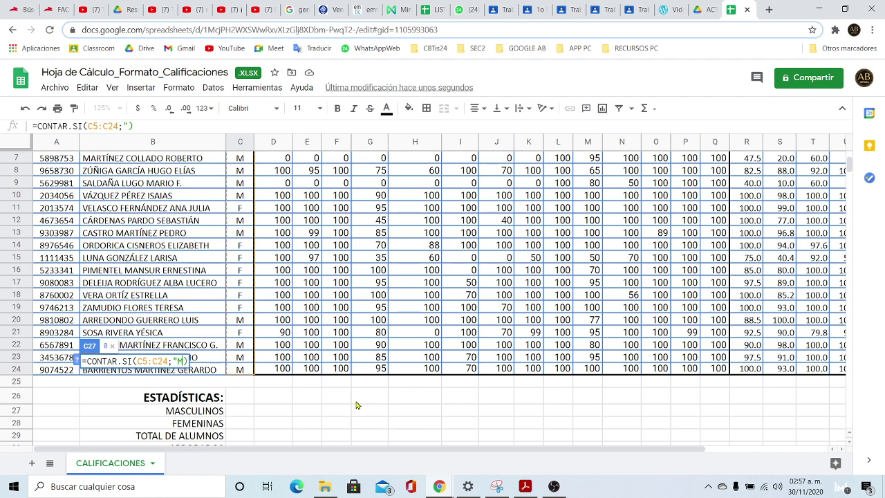
pyautogui.write('"')
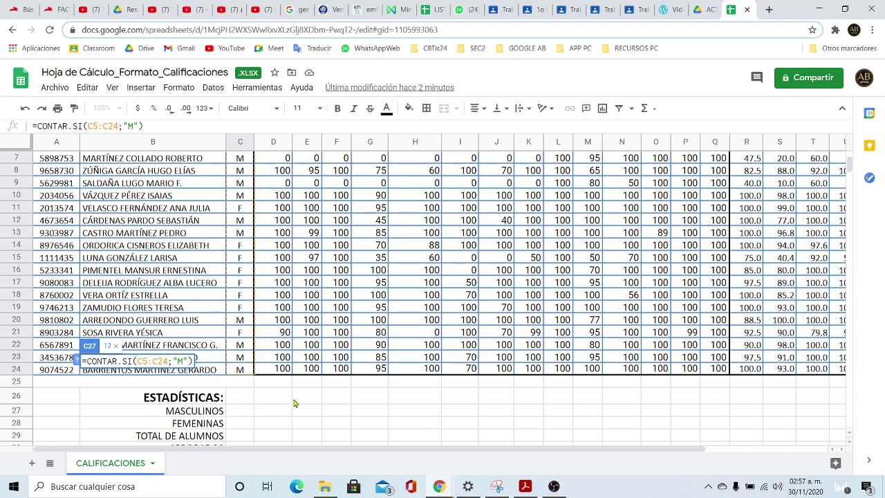
pyautogui.press('Return')
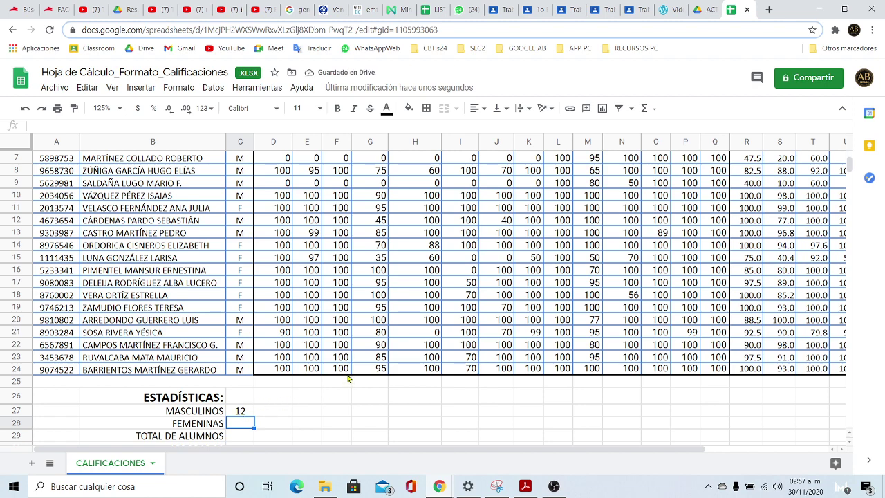
# - Check the M entries in the GÉNERO column against the MASCULINOS count and review its formula in C27
pyautogui.scroll(2, 346, 366)
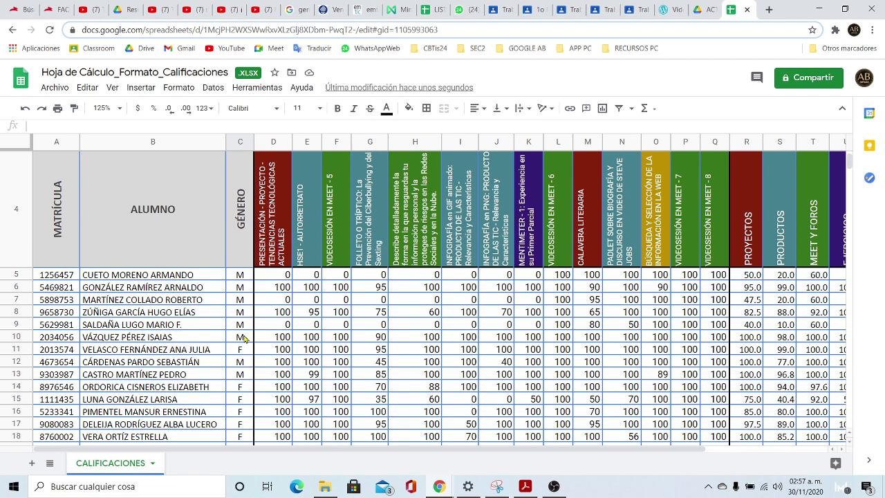
pyautogui.click(244, 374)
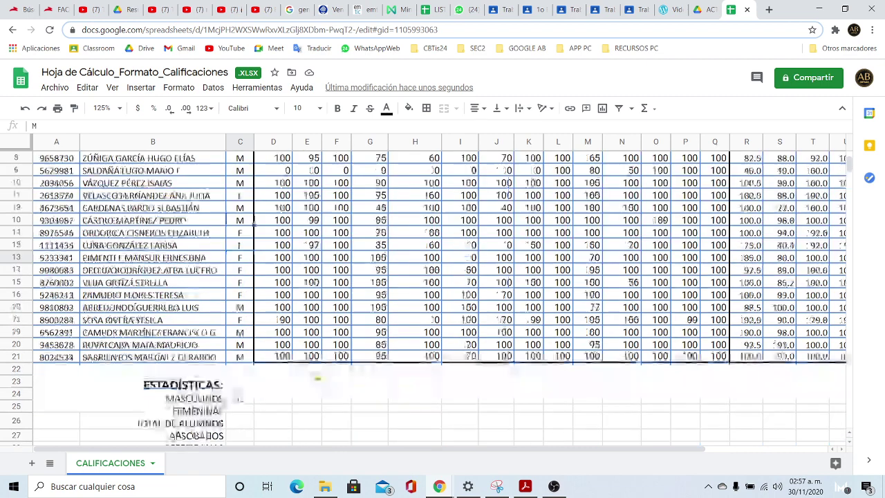
pyautogui.scroll(-3, 311, 377)
pyautogui.click(243, 308)
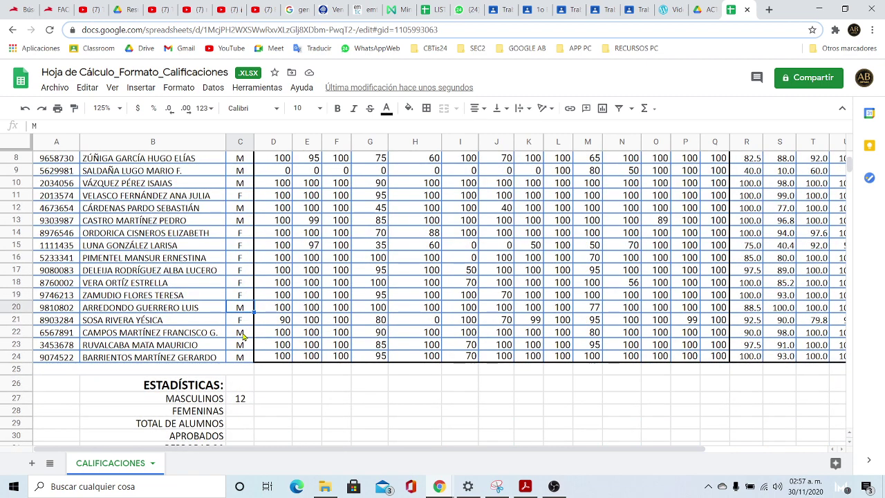
pyautogui.click(243, 333)
pyautogui.click(245, 345)
pyautogui.click(249, 361)
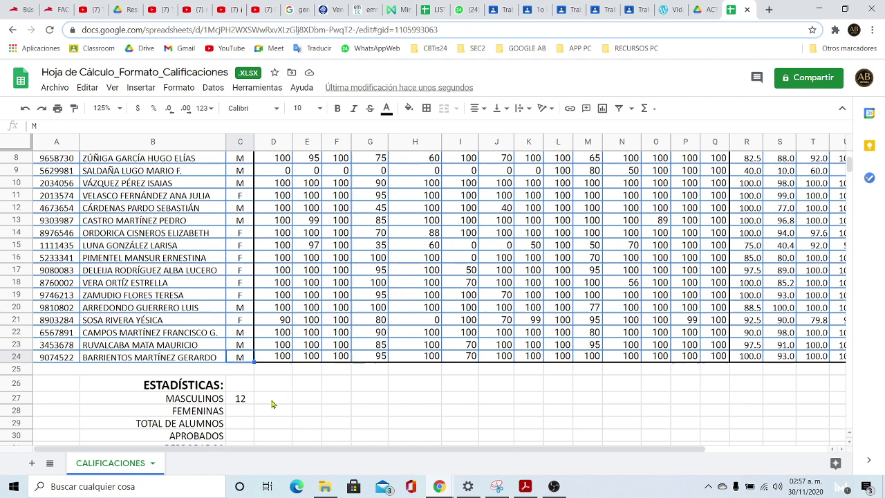
pyautogui.click(242, 401)
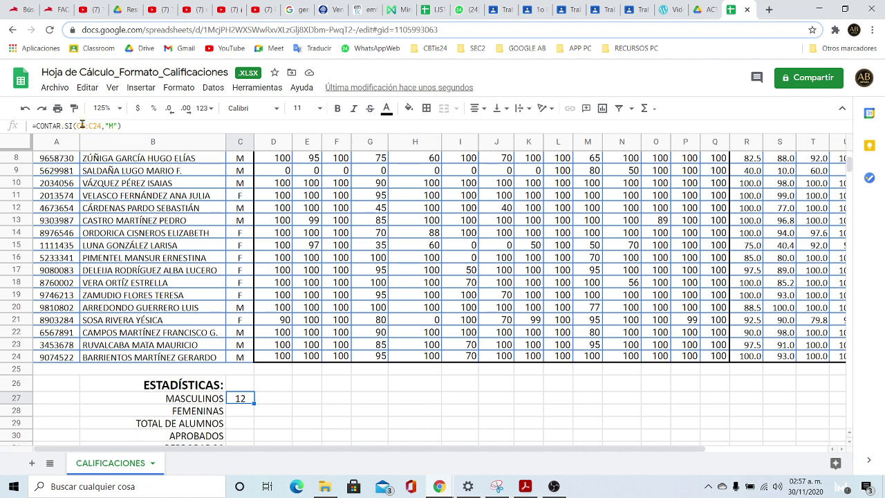
# - Insert the CONTAR.SI function from the full function list into cell C28, beside FEMENINAS
pyautogui.click(238, 412)
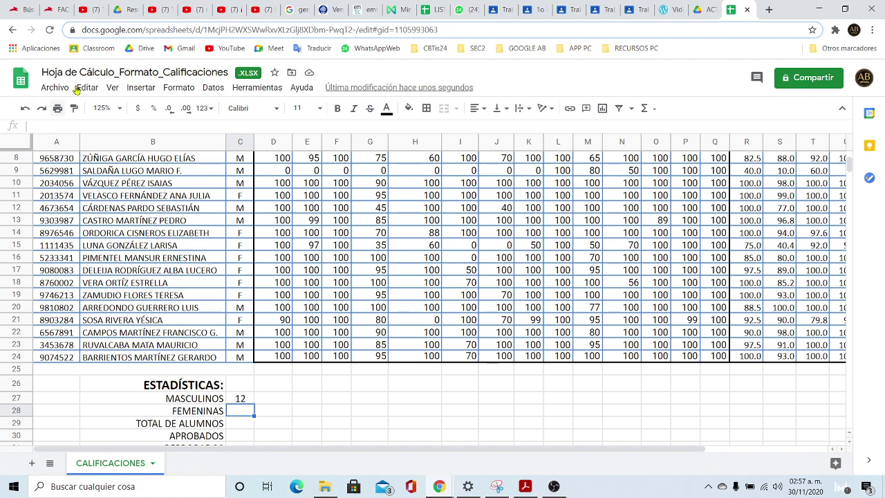
pyautogui.click(143, 91)
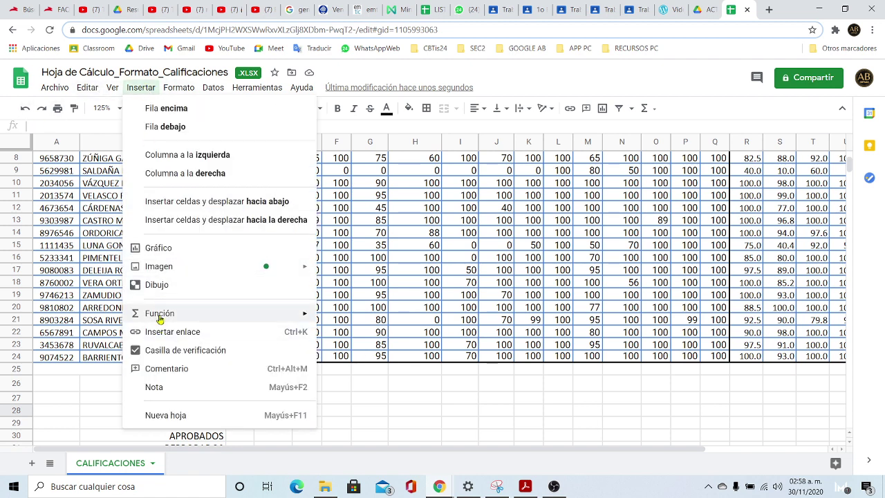
pyautogui.moveTo(158, 313)
pyautogui.moveTo(387, 175)
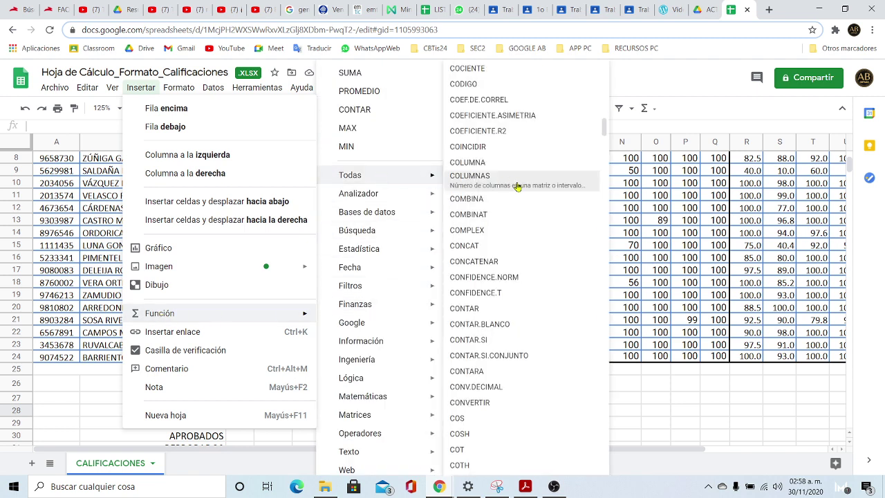
pyautogui.click(495, 339)
# - Complete the FEMENINAS formula in C28 with the GÉNERO range C5:C24 and the criterion "F", and check the resulting formula
pyautogui.scroll(-1, 406, 403)
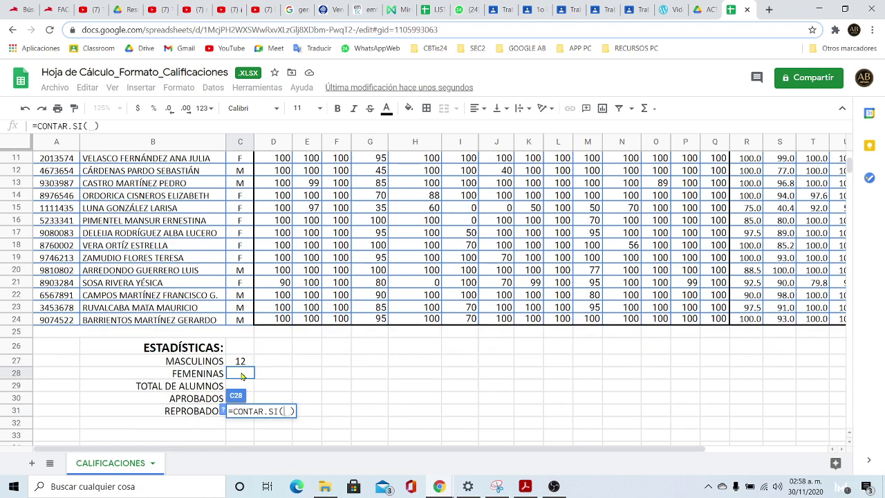
pyautogui.scroll(4, 250, 286)
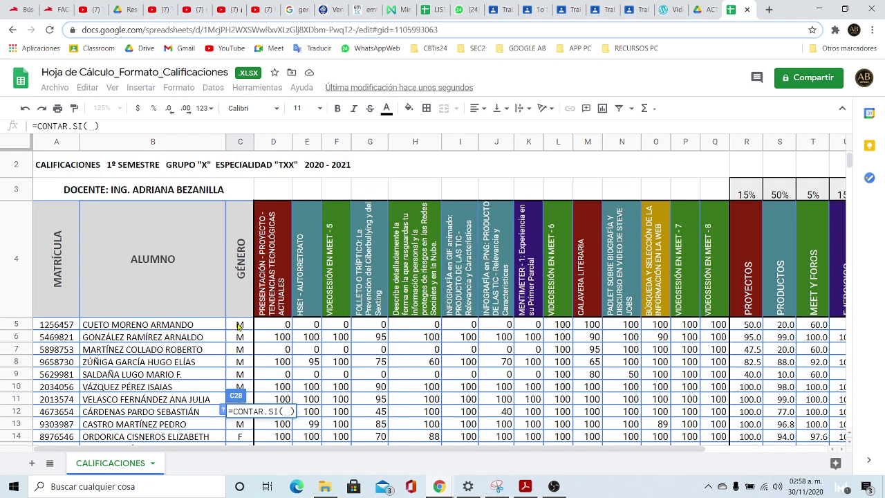
pyautogui.moveTo(239, 326); pyautogui.dragTo(244, 396)
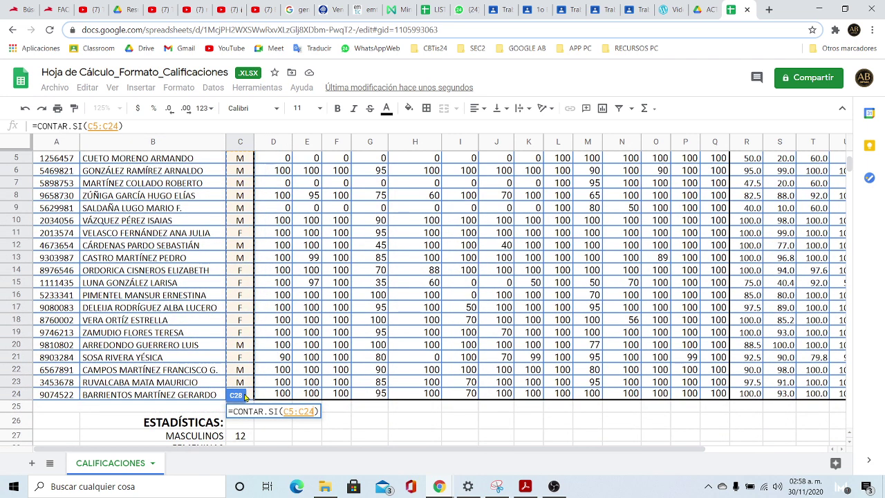
pyautogui.scroll(-1, 349, 380)
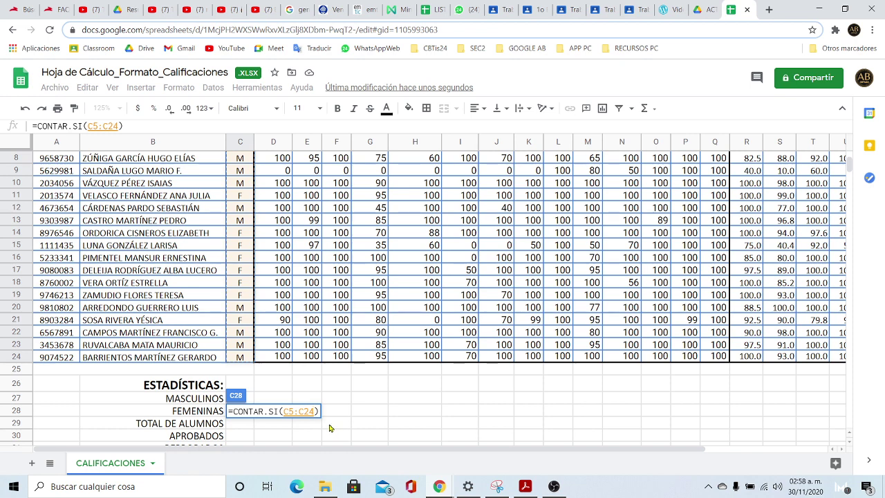
pyautogui.write(';')
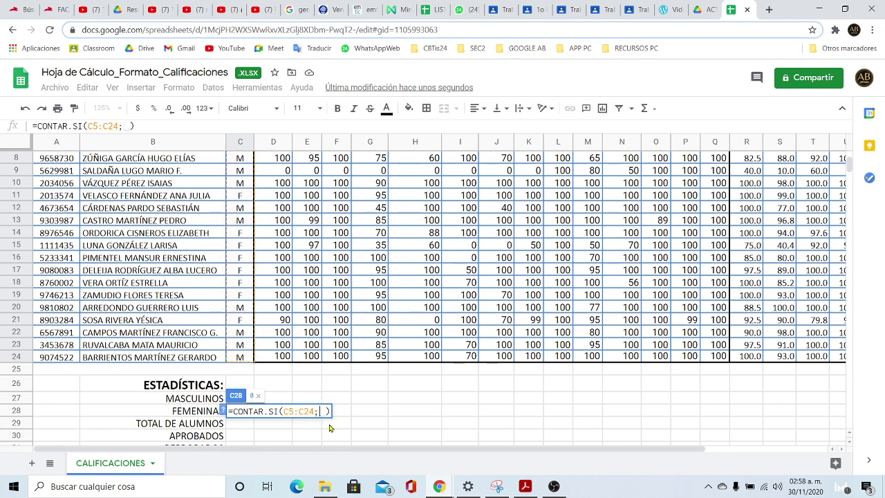
pyautogui.write('"F"')
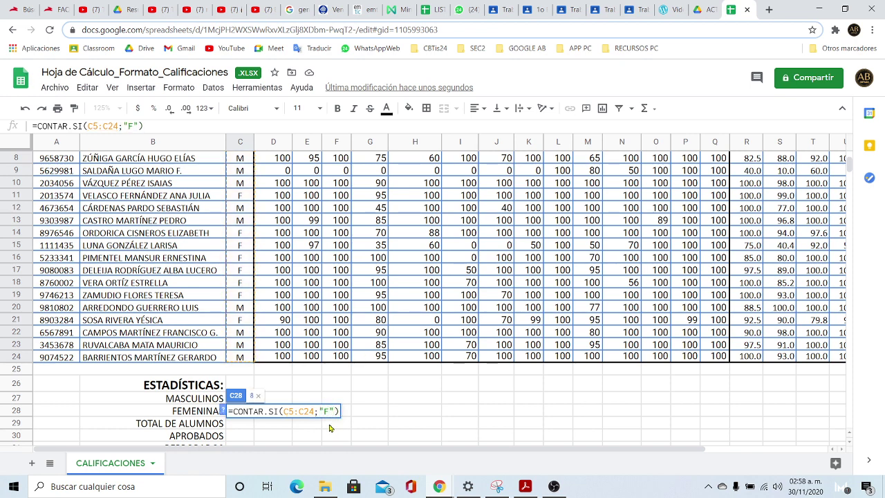
pyautogui.press('Return')
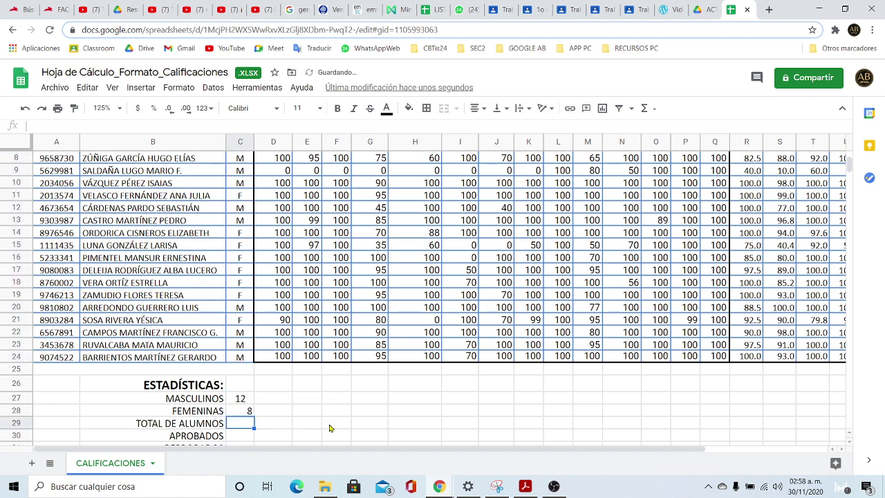
pyautogui.click(247, 411)
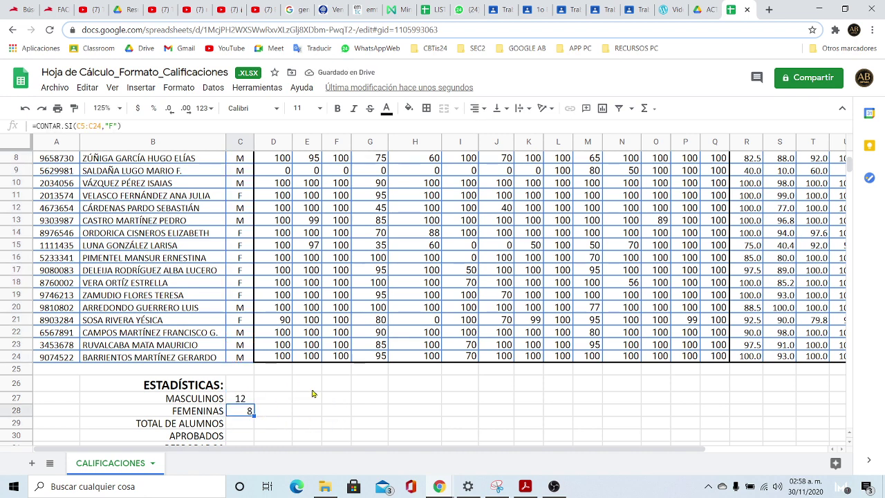
# - Center the contents of the ESTADÍSTICAS result cells C27:C31 horizontally
pyautogui.click(277, 399)
pyautogui.scroll(-1, 287, 401)
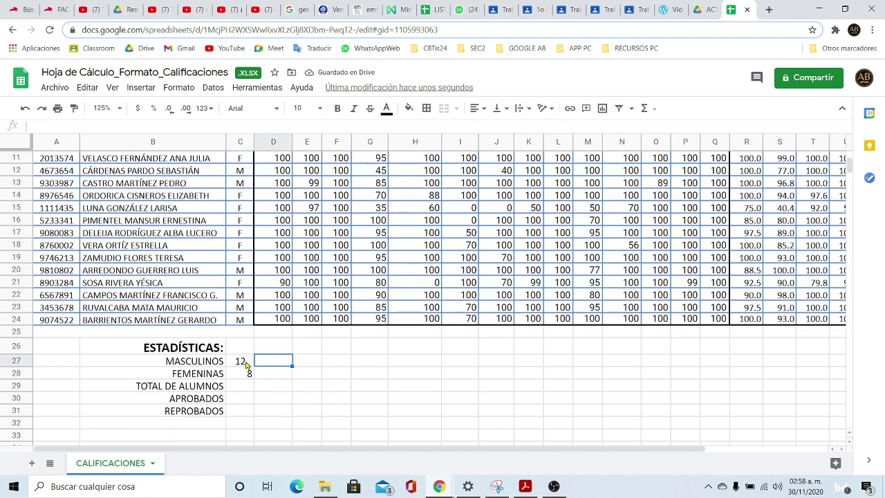
pyautogui.moveTo(247, 363); pyautogui.dragTo(248, 412)
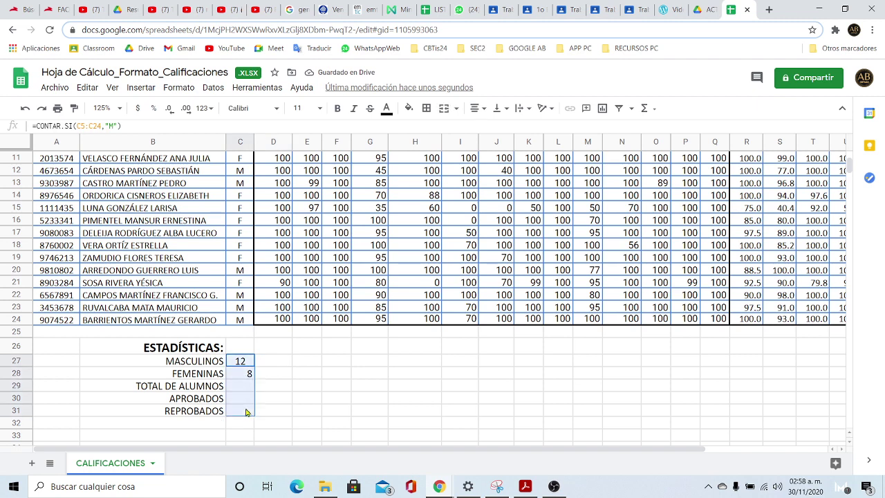
pyautogui.click(476, 108)
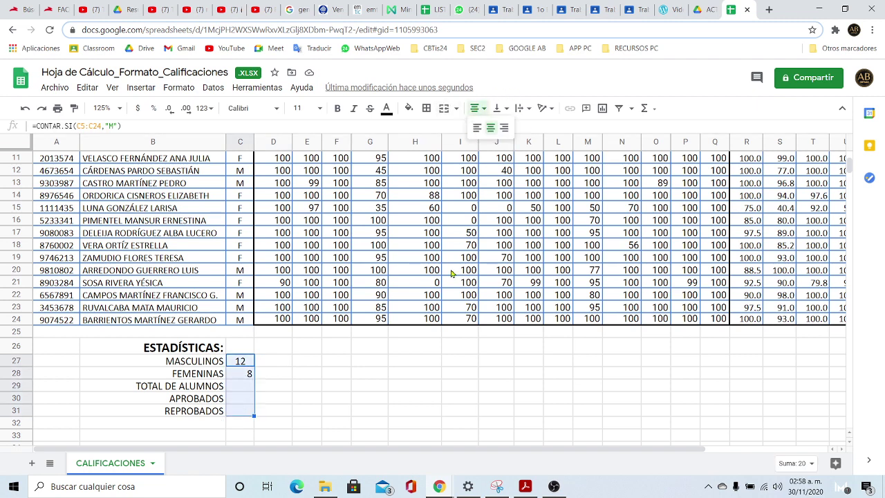
pyautogui.click(491, 127)
pyautogui.click(336, 398)
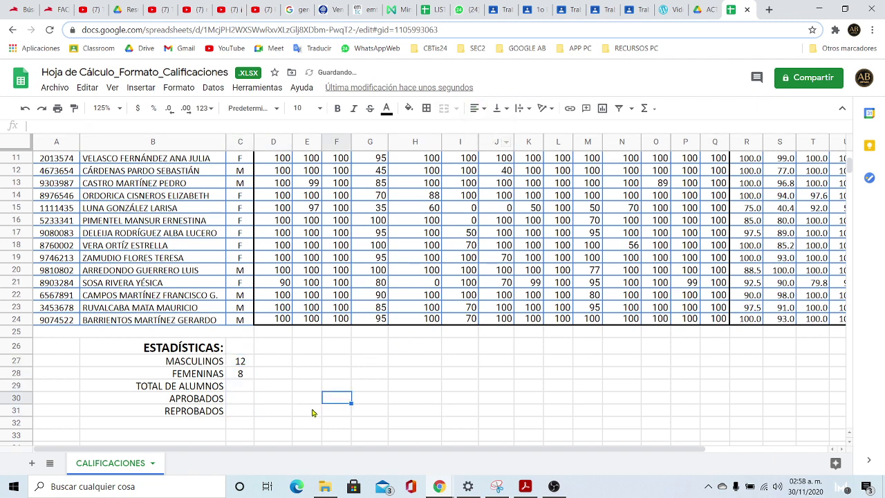
pyautogui.click(235, 387)
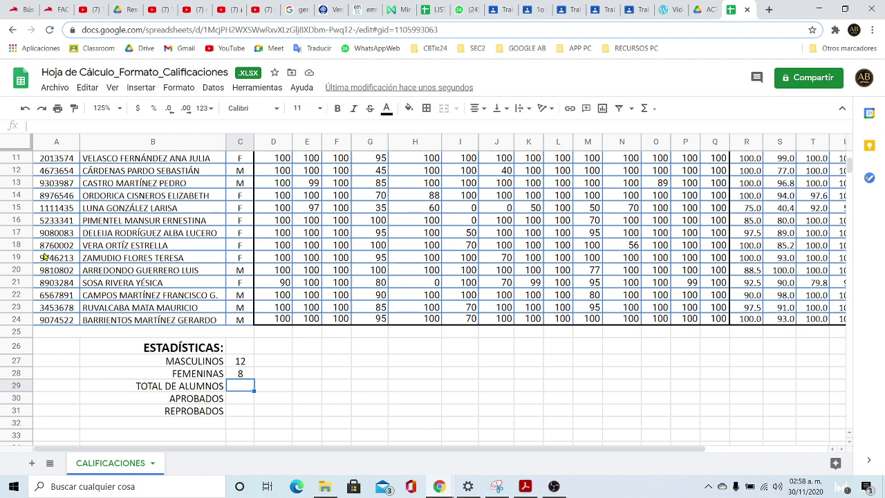
pyautogui.click(141, 89)
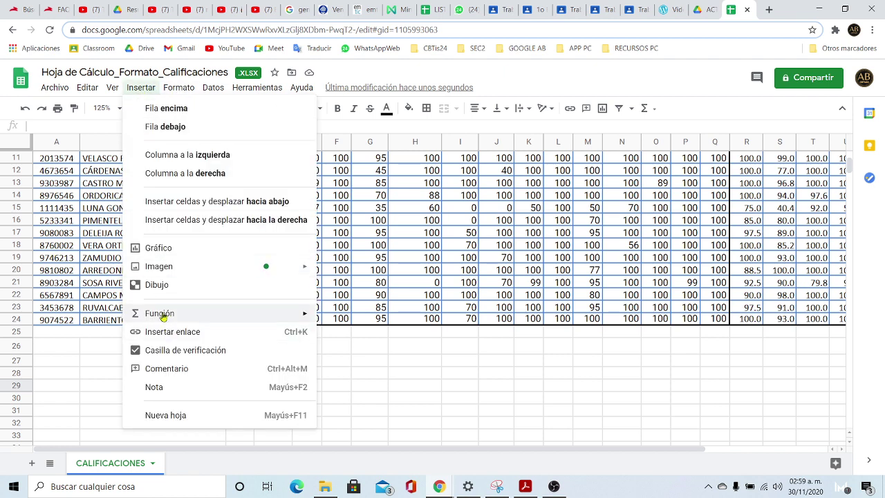
pyautogui.moveTo(166, 315)
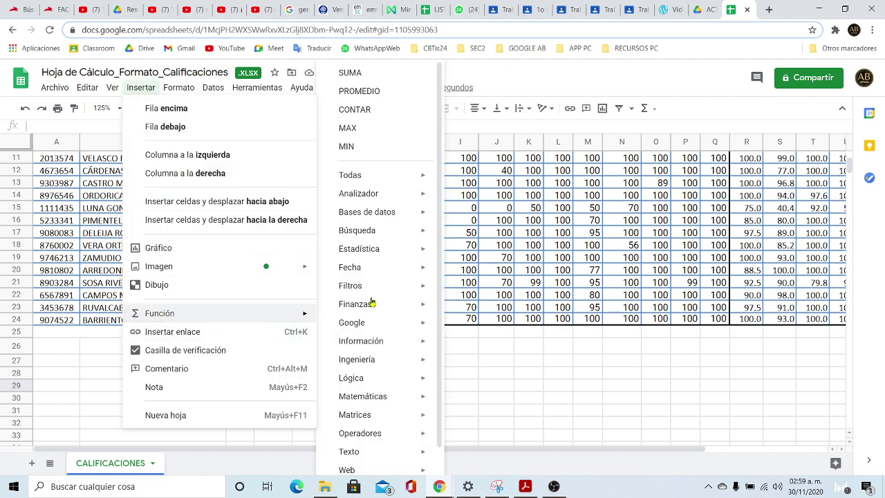
pyautogui.click(363, 111)
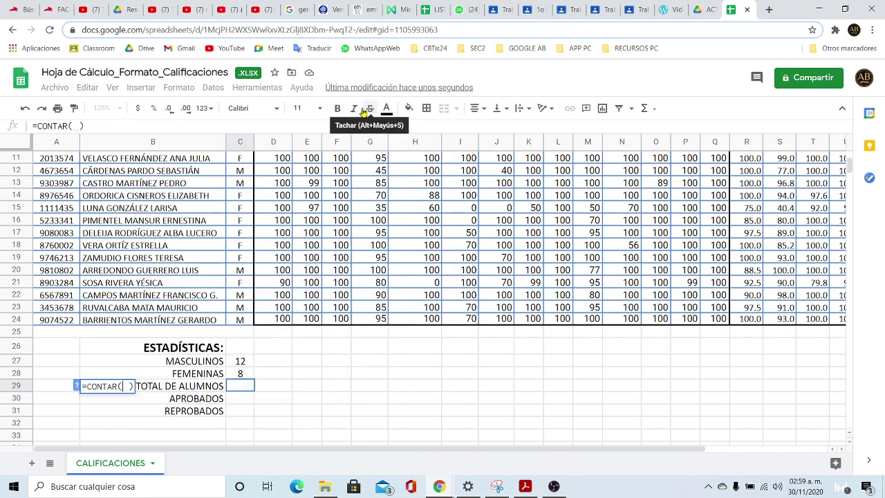
pyautogui.click(77, 386)
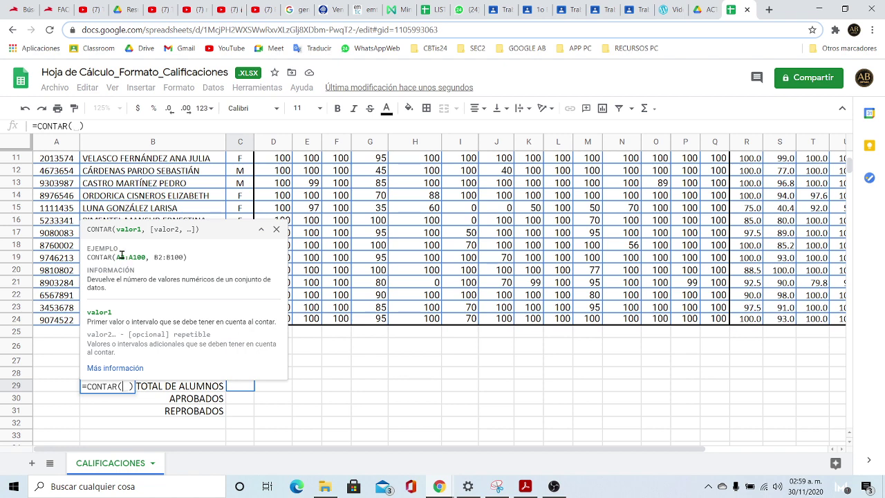
pyautogui.click(276, 229)
pyautogui.click(327, 386)
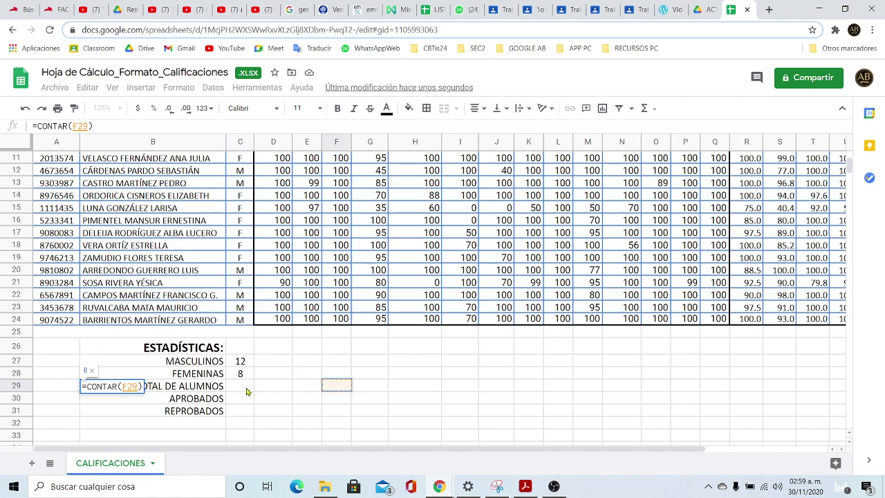
pyautogui.press('Escape')
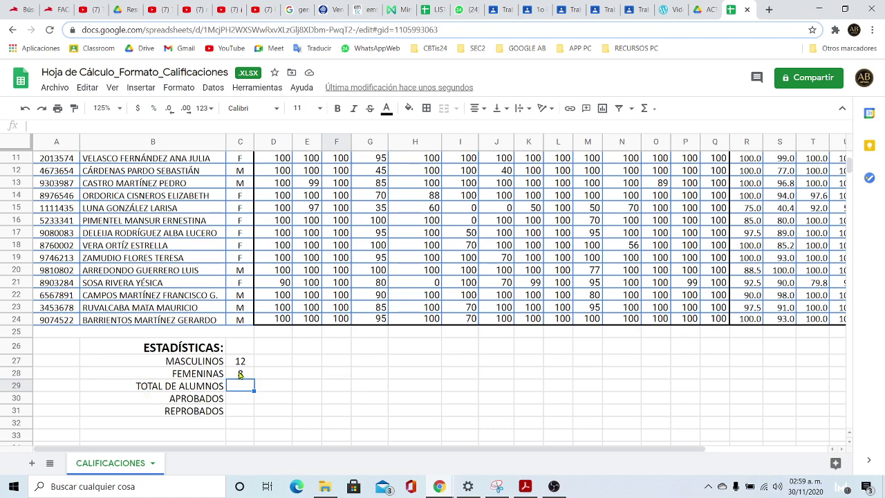
# - Clear the FEMENINAS cell C28, insert the CONTAR.SI function again from the full function list and review its syntax help
pyautogui.click(240, 374)
pyautogui.press('Delete')
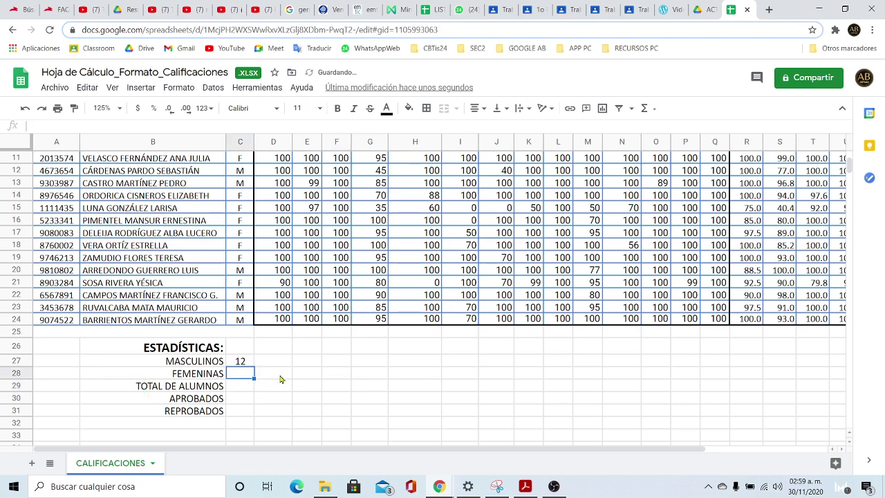
pyautogui.click(139, 92)
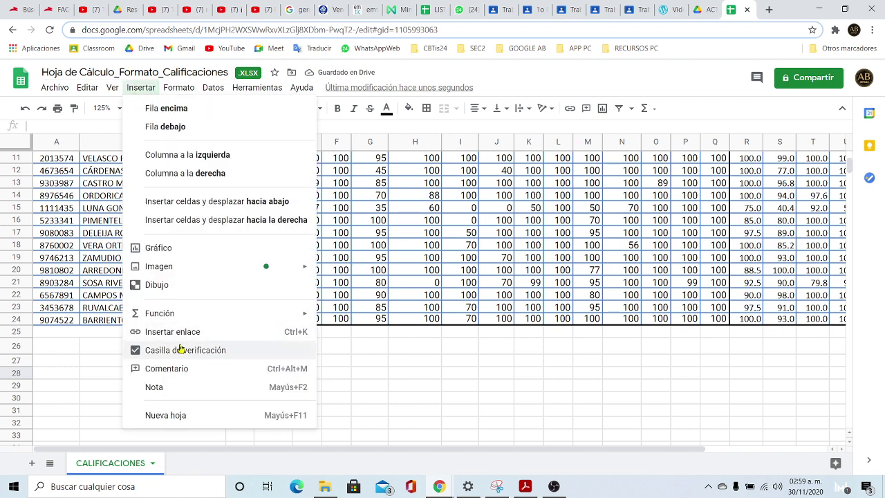
pyautogui.moveTo(181, 316)
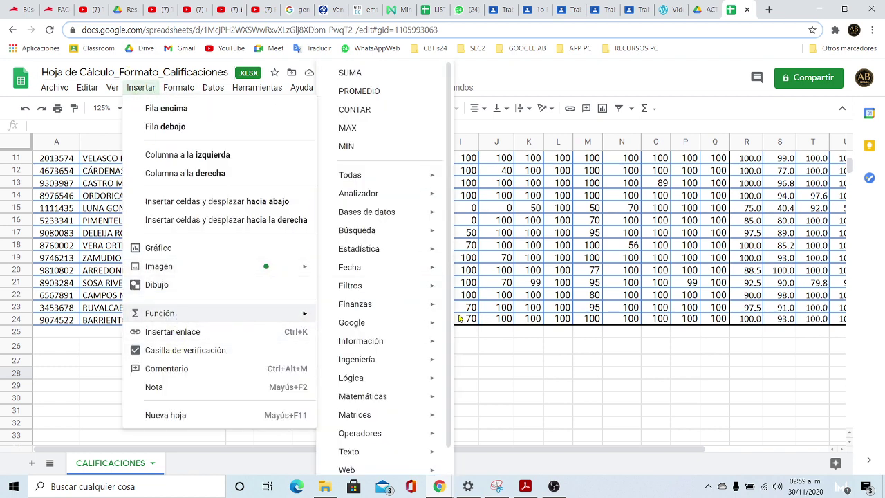
pyautogui.moveTo(380, 178)
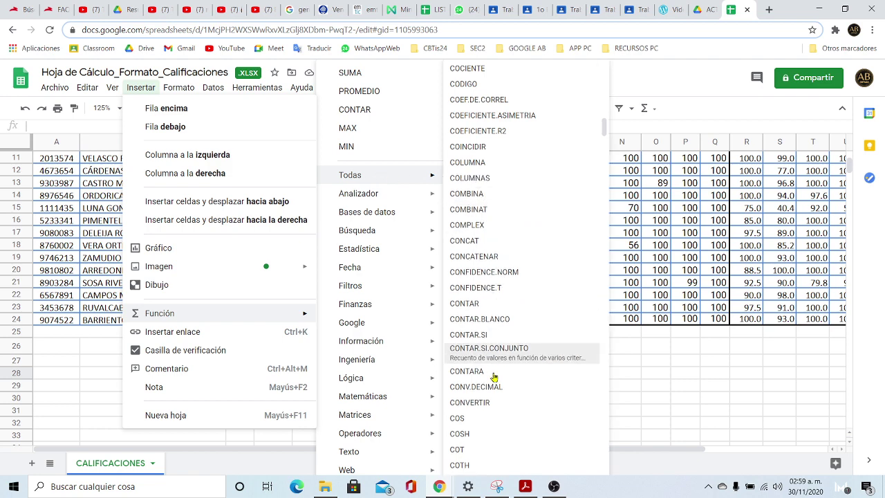
pyautogui.click(489, 339)
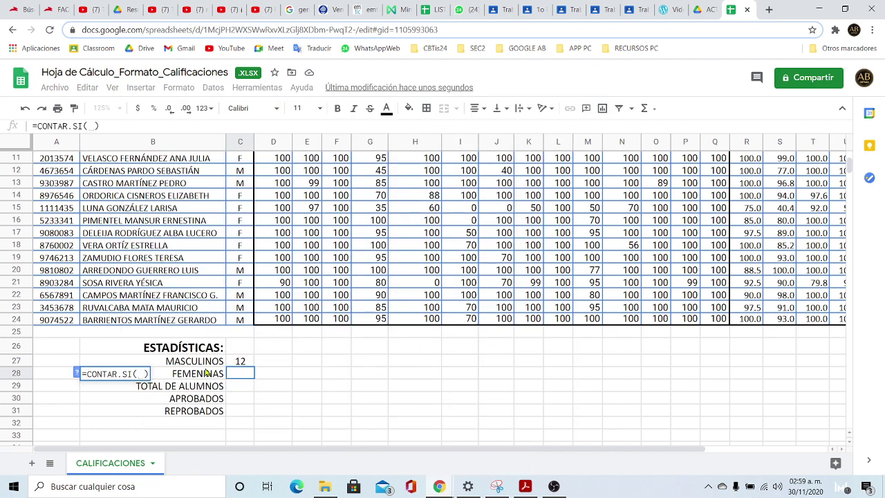
pyautogui.click(76, 372)
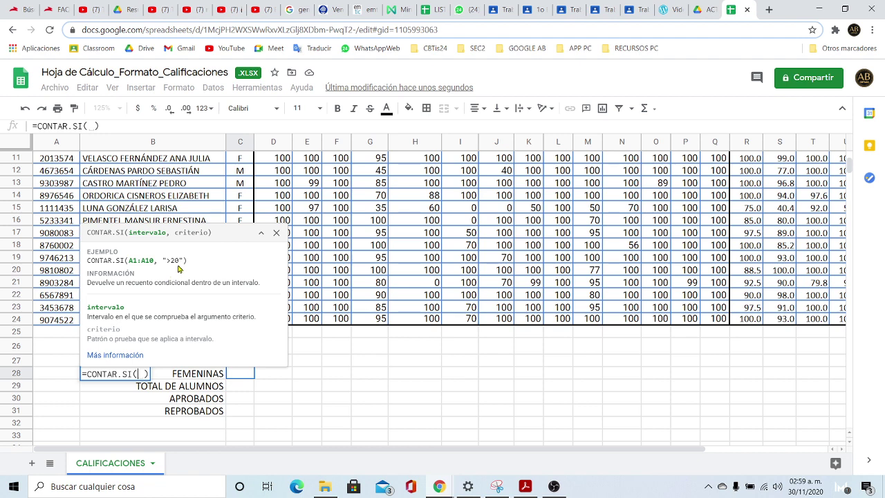
pyautogui.click(273, 235)
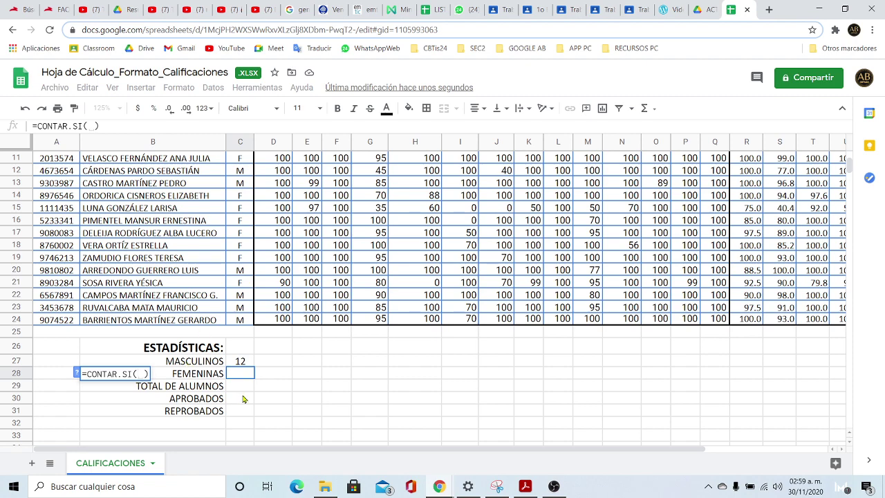
# - Fill the CONTAR.SI arguments in C28 with the GÉNERO range C5:C24 and the criterion "F"
pyautogui.scroll(5, 242, 304)
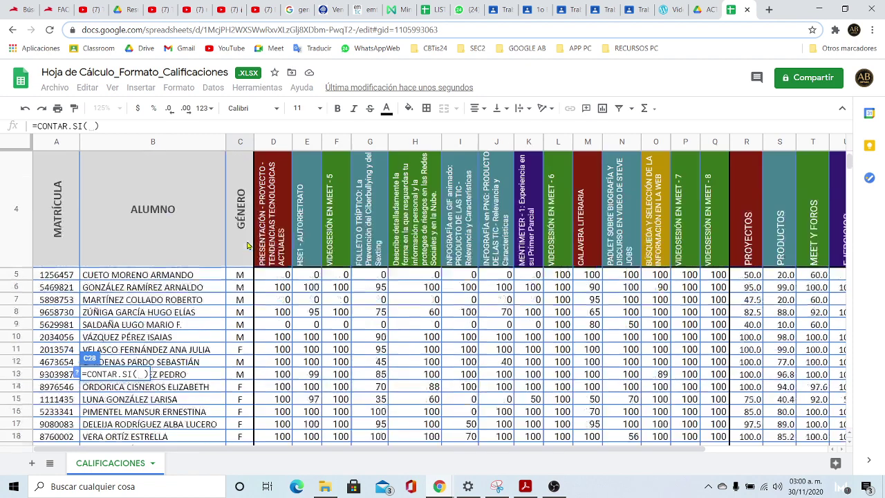
pyautogui.moveTo(242, 324); pyautogui.dragTo(243, 347)
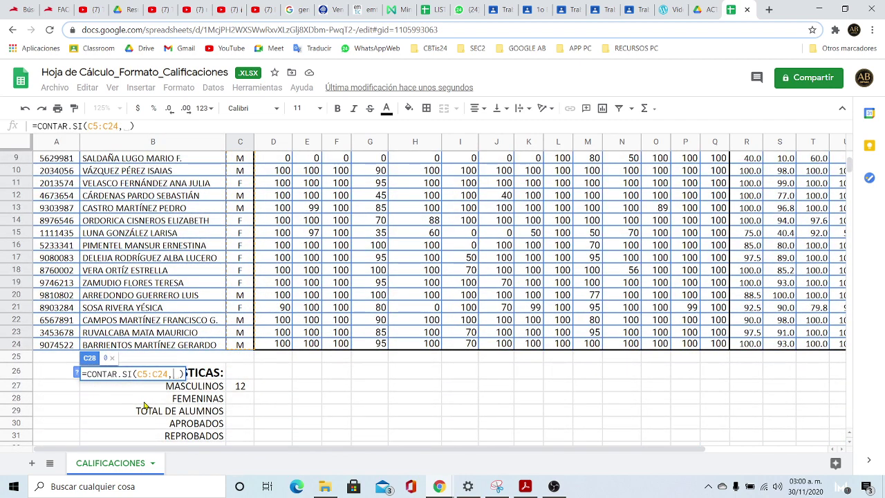
pyautogui.write(',"F"')
pyautogui.write('"')
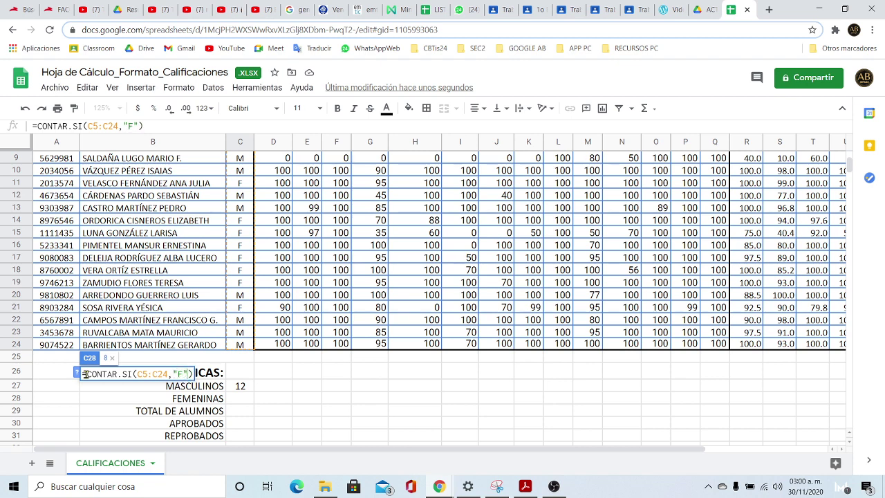
pyautogui.press('Return')
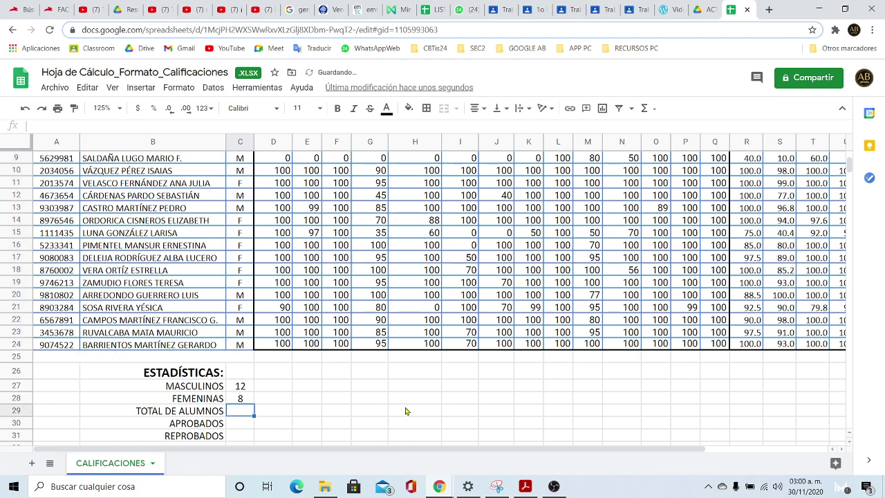
# - Insert the CONTAR function in the TOTAL DE ALUMNOS cell C29 and review its syntax help
pyautogui.scroll(-1, 405, 404)
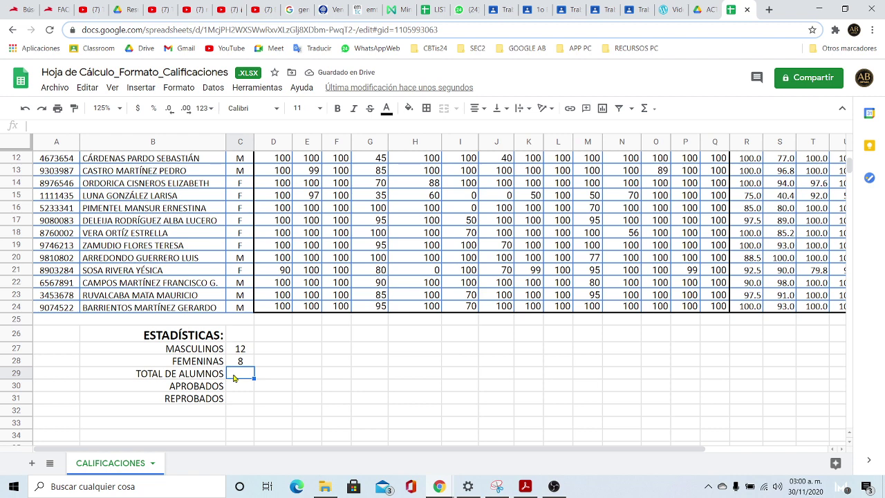
pyautogui.click(139, 88)
pyautogui.moveTo(219, 314)
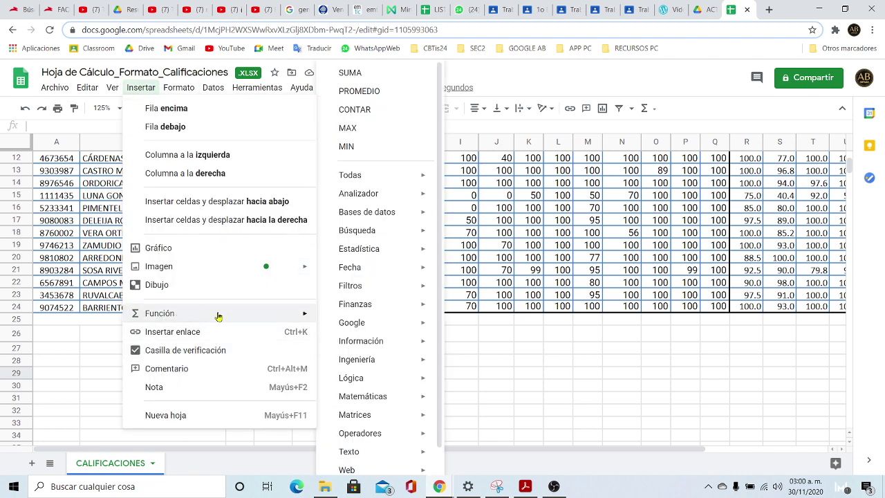
pyautogui.click(367, 111)
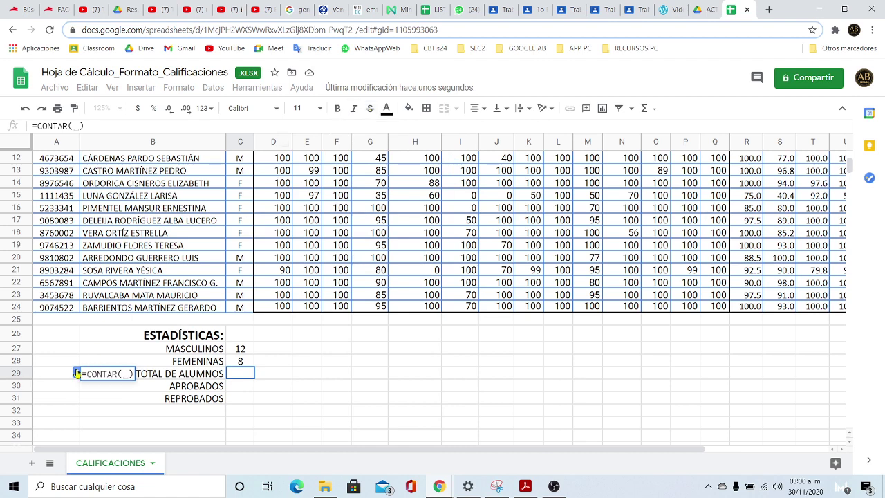
pyautogui.click(77, 373)
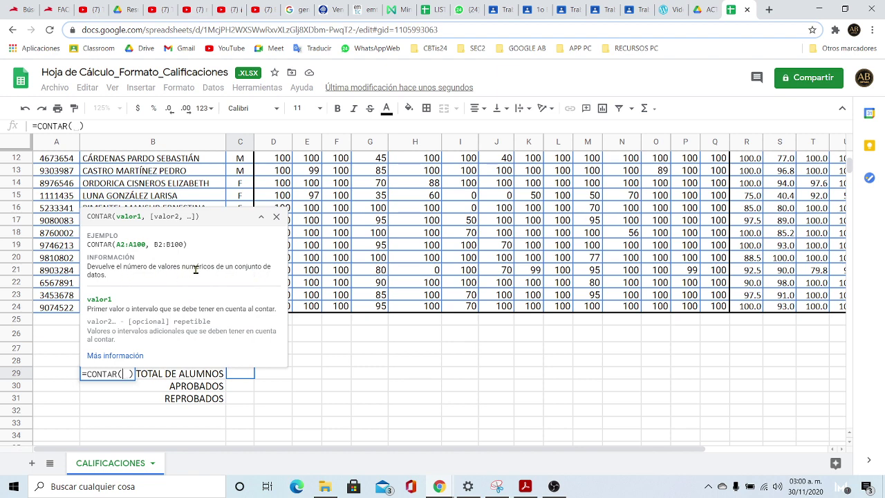
pyautogui.click(261, 217)
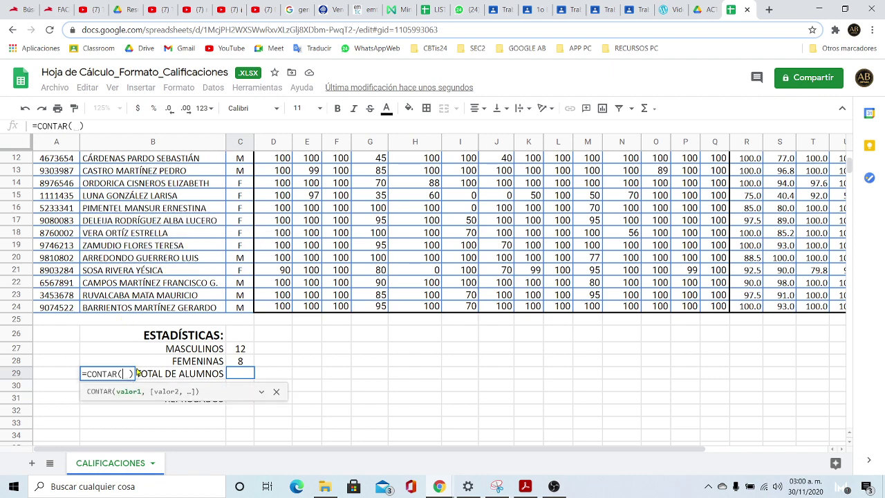
# - Complete the CONTAR formula in C29 with the MATRÍCULA range A5:A24 and check the resulting formula
pyautogui.scroll(5, 137, 372)
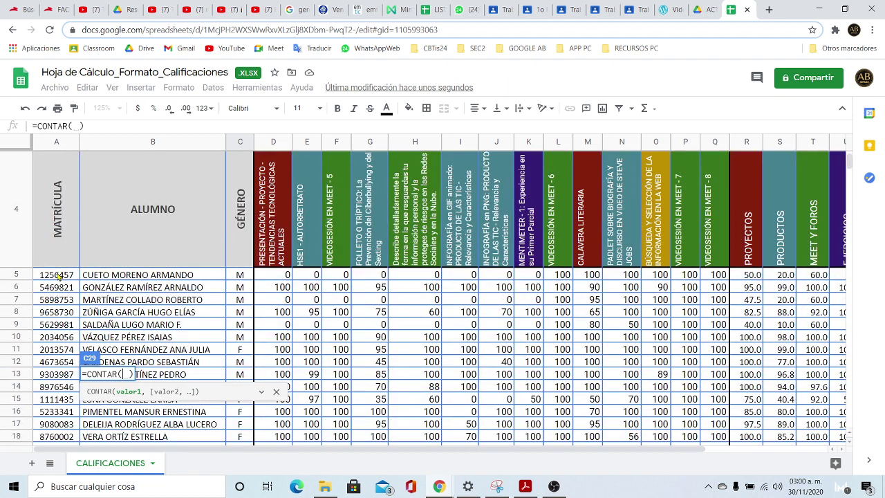
pyautogui.moveTo(60, 274); pyautogui.dragTo(59, 396)
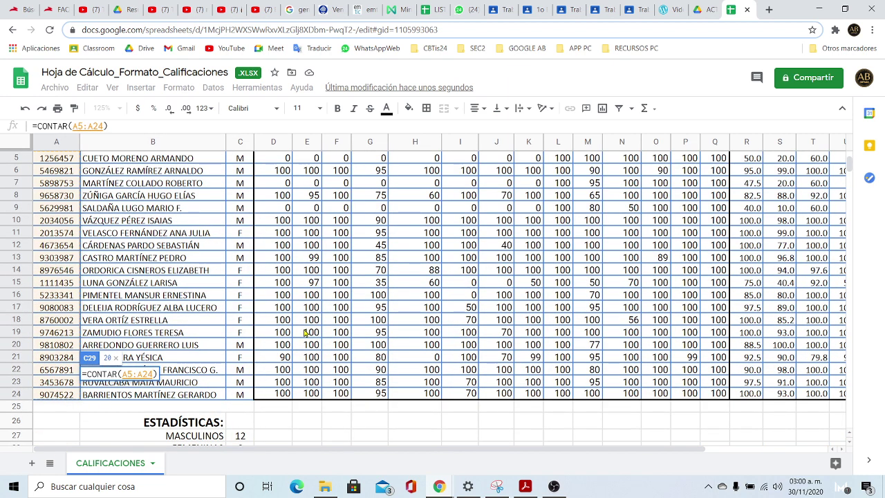
pyautogui.press('Return')
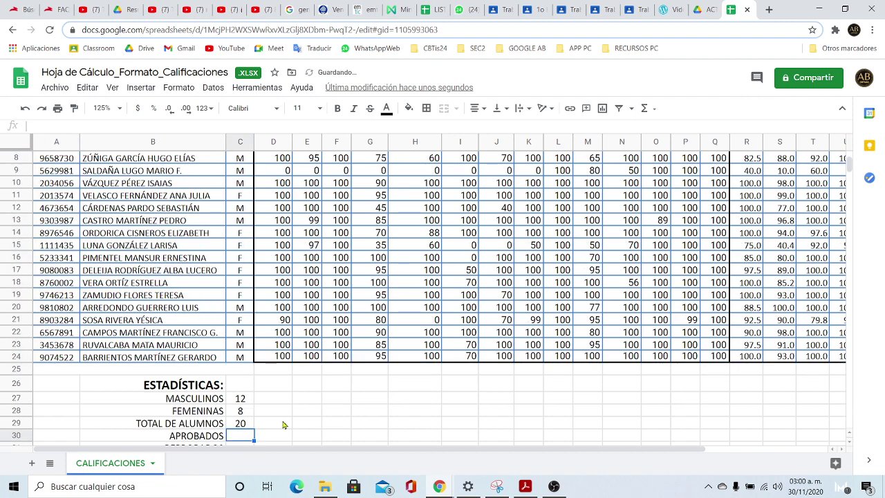
pyautogui.scroll(-1, 283, 396)
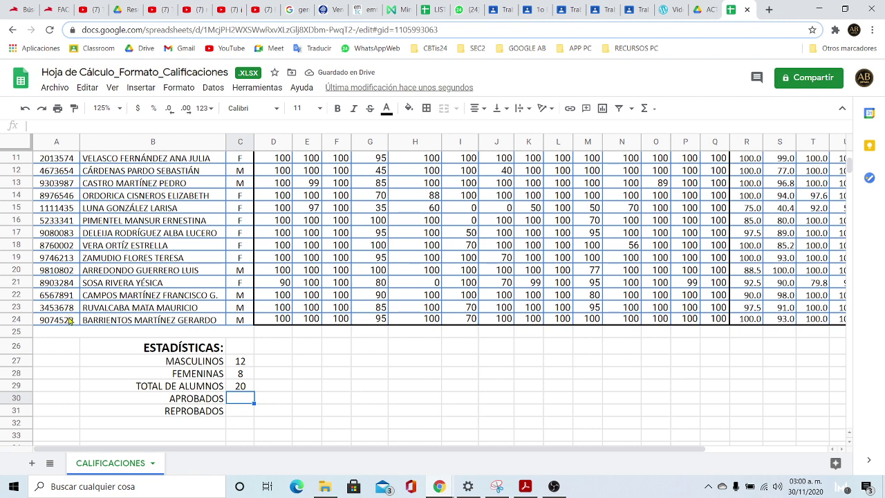
pyautogui.click(240, 385)
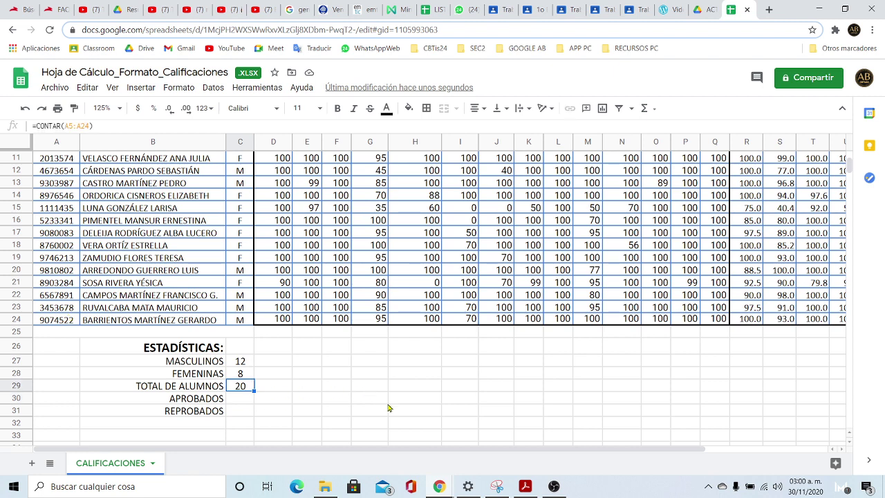
# - Select the APROBADOS cell C30 and review the pass/fail entries in the RESULTADO column X
pyautogui.press('Down')
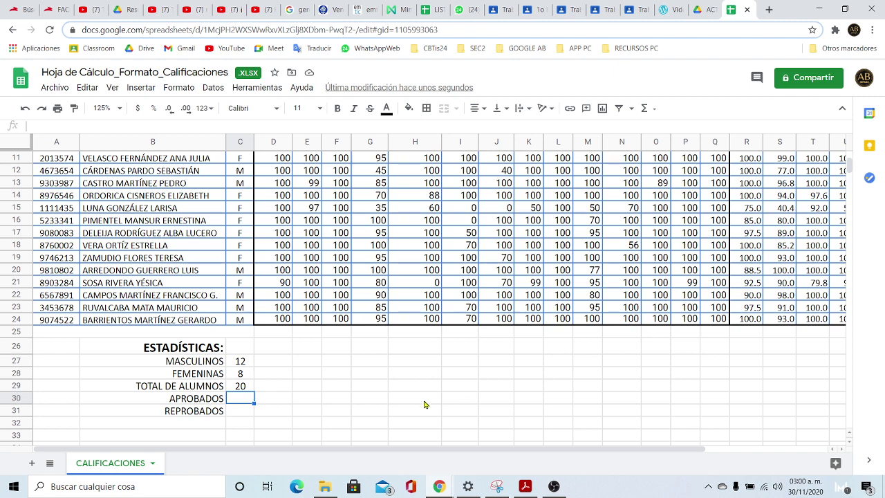
pyautogui.click(244, 414)
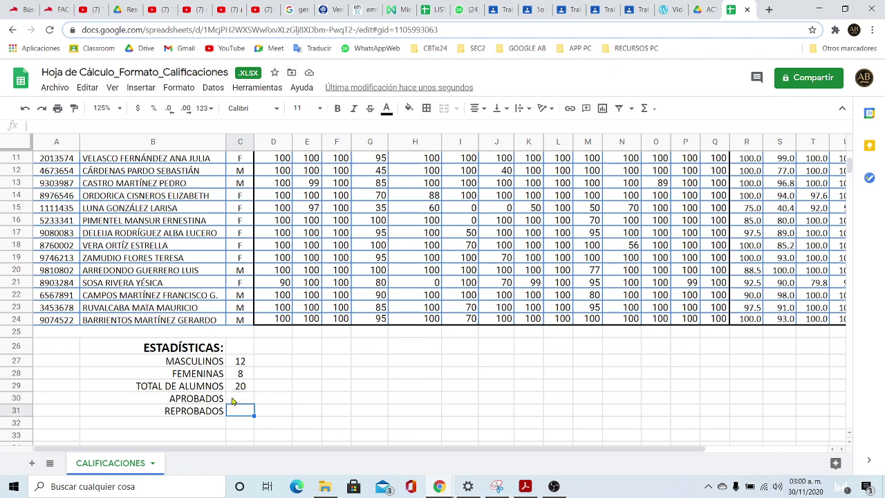
pyautogui.click(235, 399)
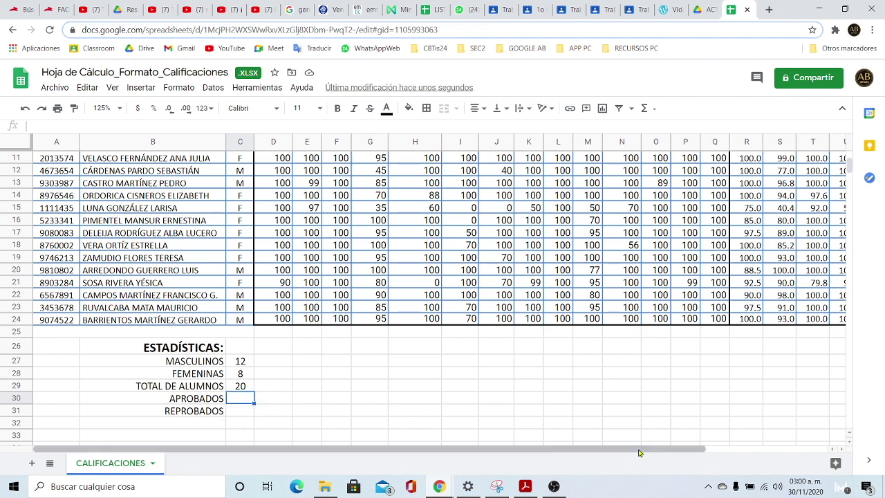
pyautogui.moveTo(639, 452); pyautogui.dragTo(735, 449)
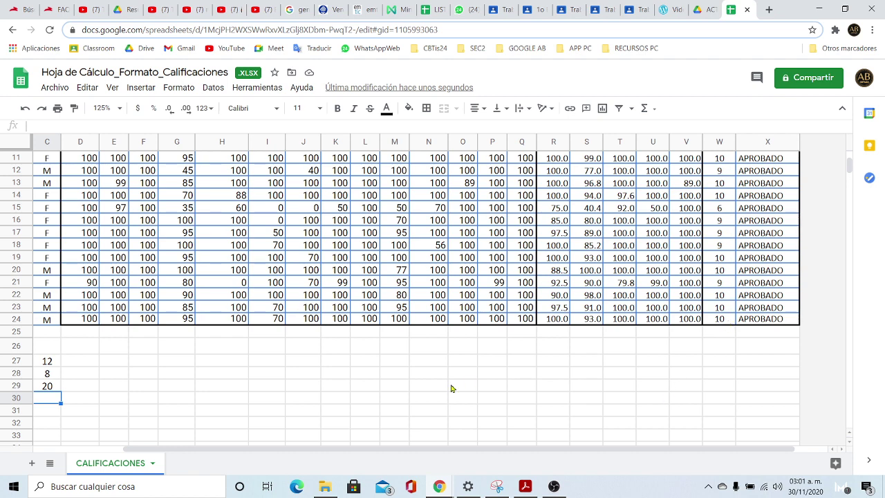
pyautogui.moveTo(128, 450); pyautogui.dragTo(113, 453)
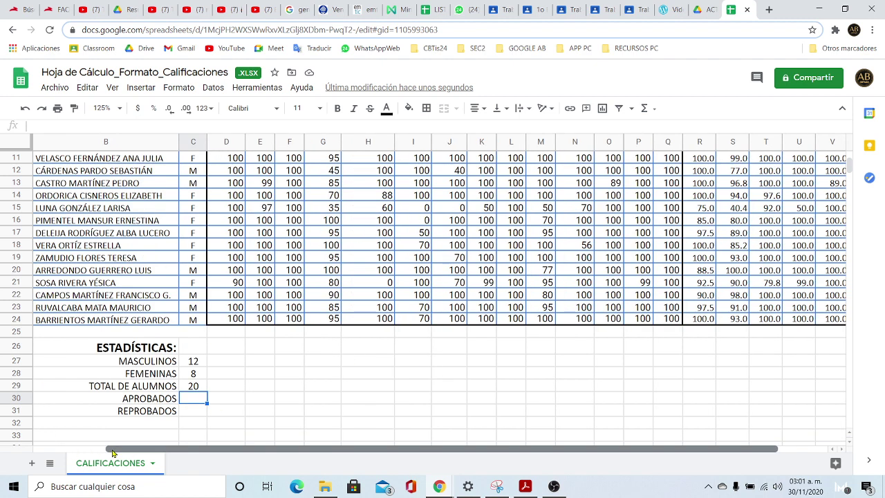
pyautogui.click(140, 87)
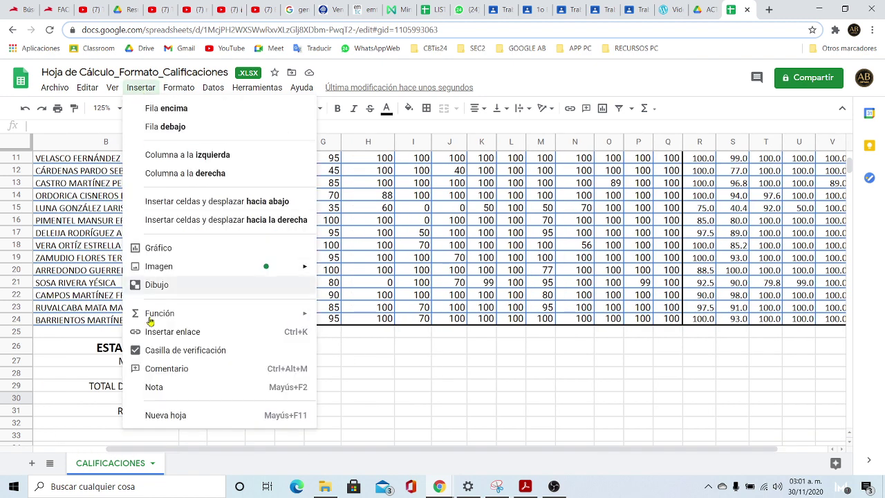
pyautogui.moveTo(172, 313)
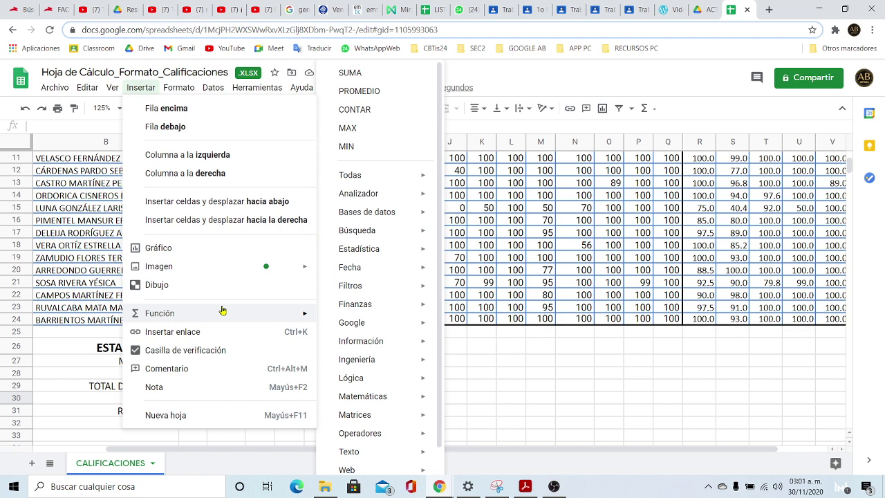
pyautogui.click(57, 333)
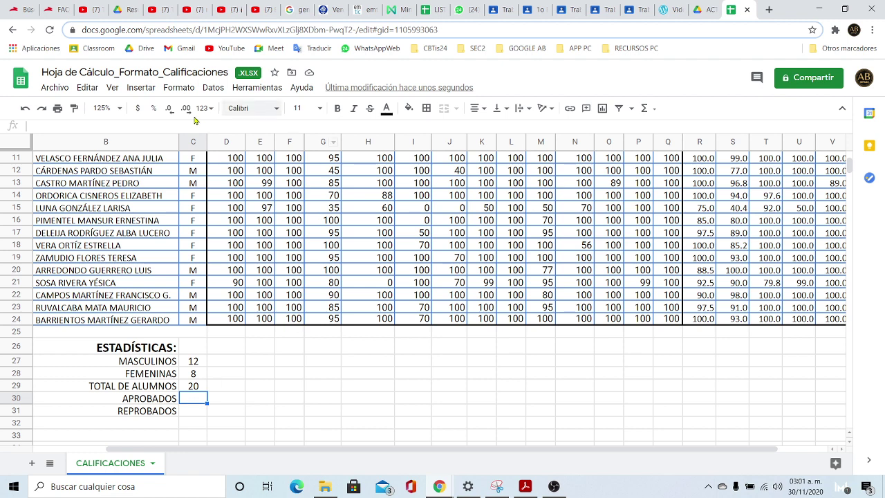
# - Insert the CONTAR.SI function from the full function list in the APROBADOS cell C30
pyautogui.click(136, 89)
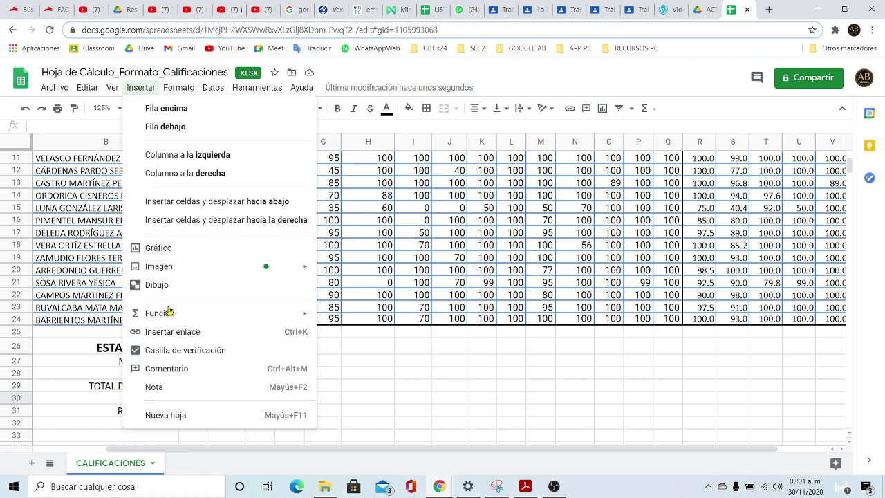
pyautogui.moveTo(173, 313)
pyautogui.moveTo(378, 181)
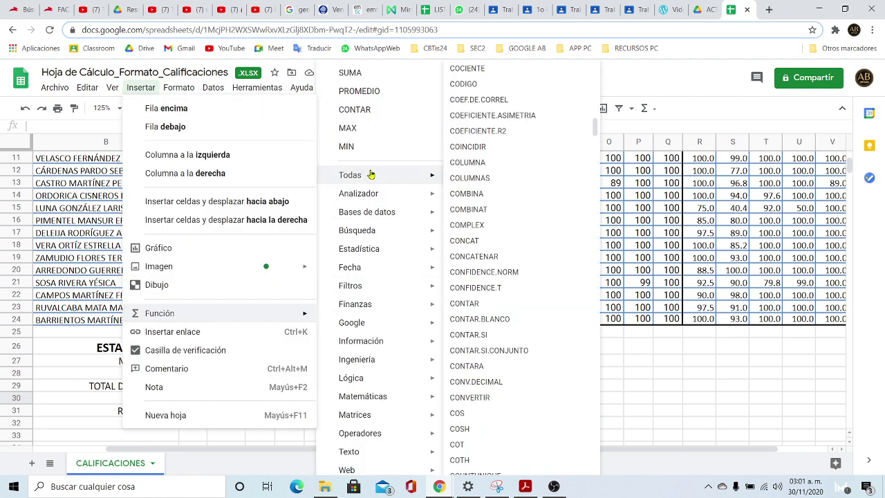
pyautogui.click(492, 343)
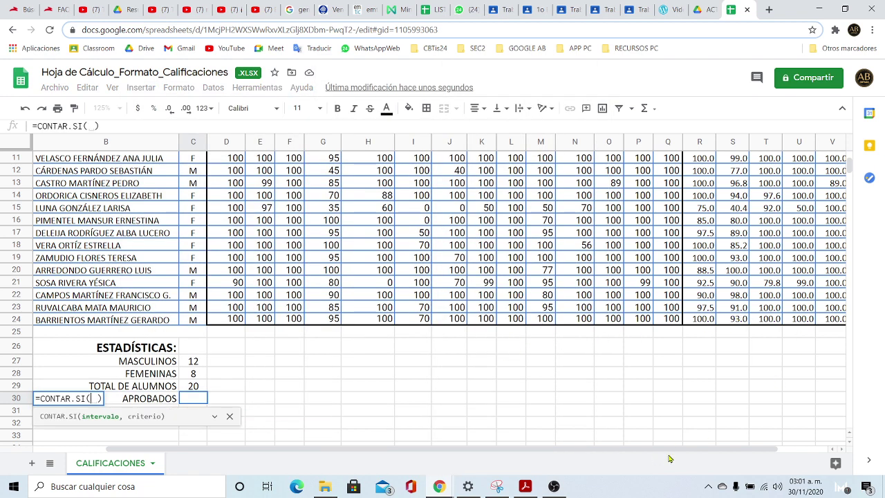
# - Complete the CONTAR.SI formula in C30 with the RESULTADO range X5:X24 and the criterion "APROBADO"
pyautogui.moveTo(671, 450); pyautogui.dragTo(723, 449)
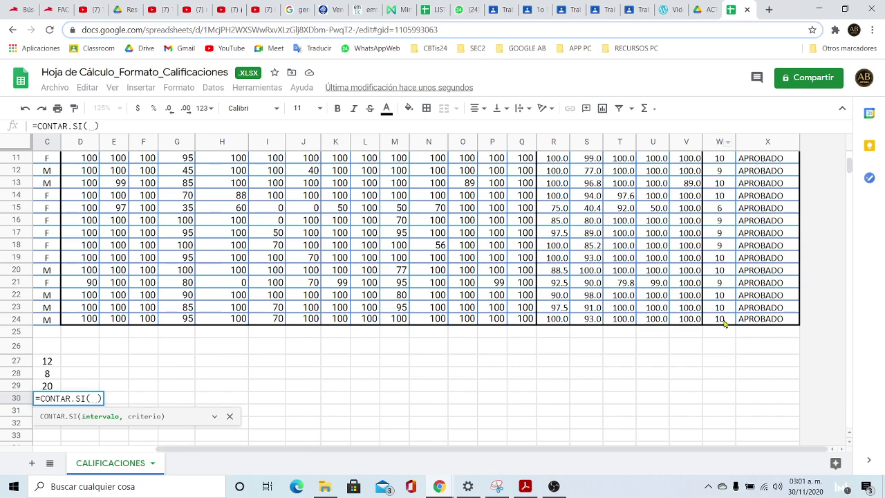
pyautogui.scroll(5, 746, 329)
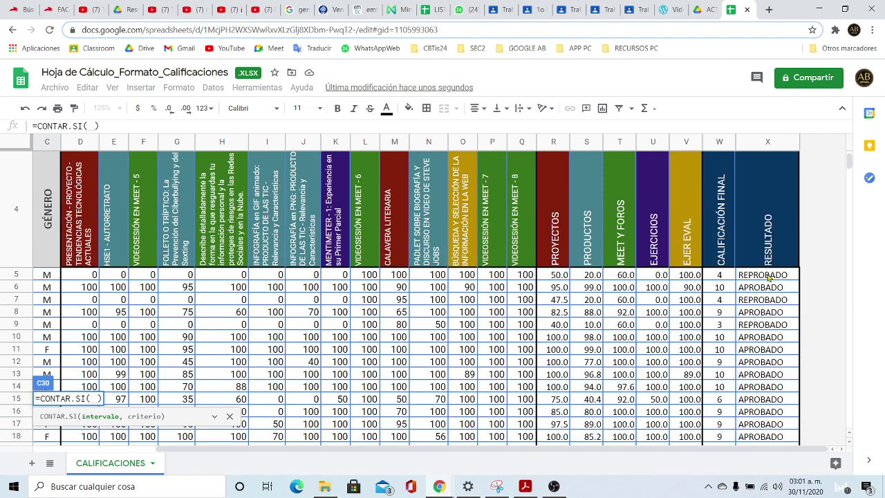
pyautogui.moveTo(767, 276); pyautogui.dragTo(767, 320)
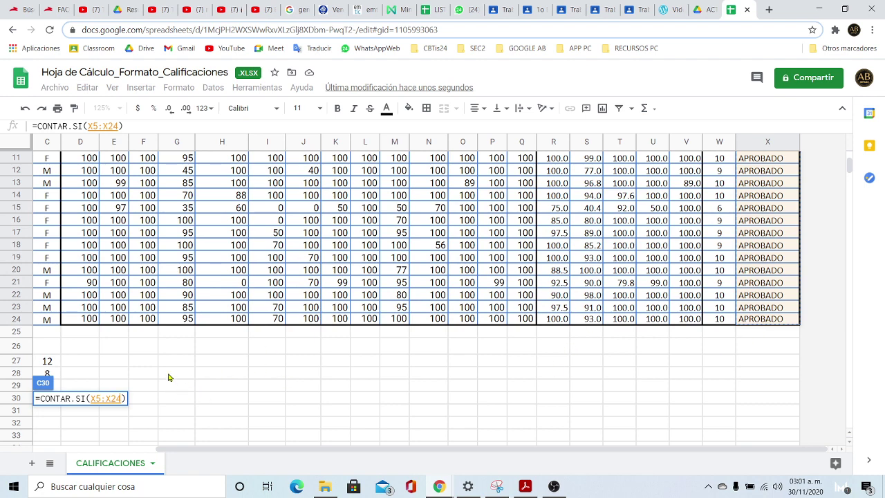
pyautogui.write(',"A')
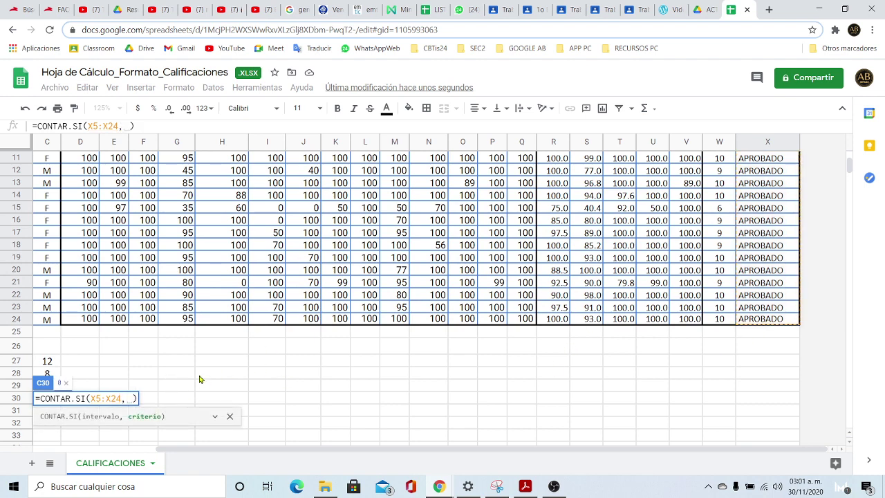
pyautogui.write('PROBAD')
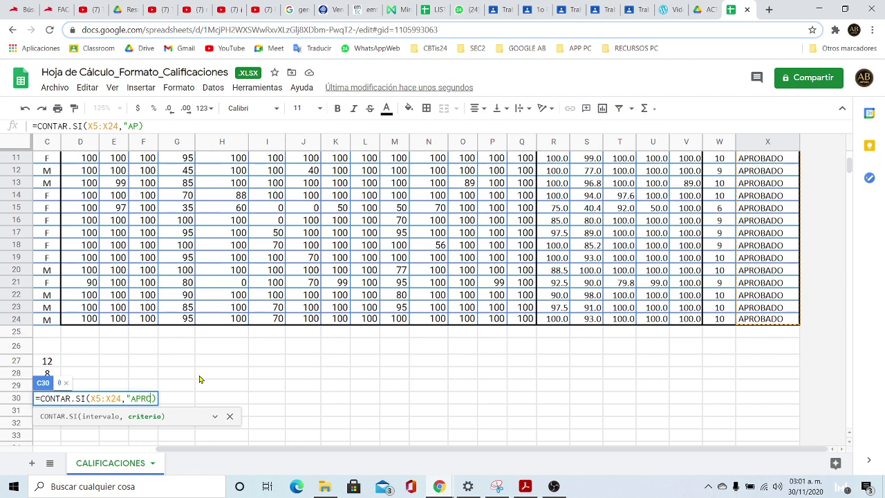
pyautogui.write('O"')
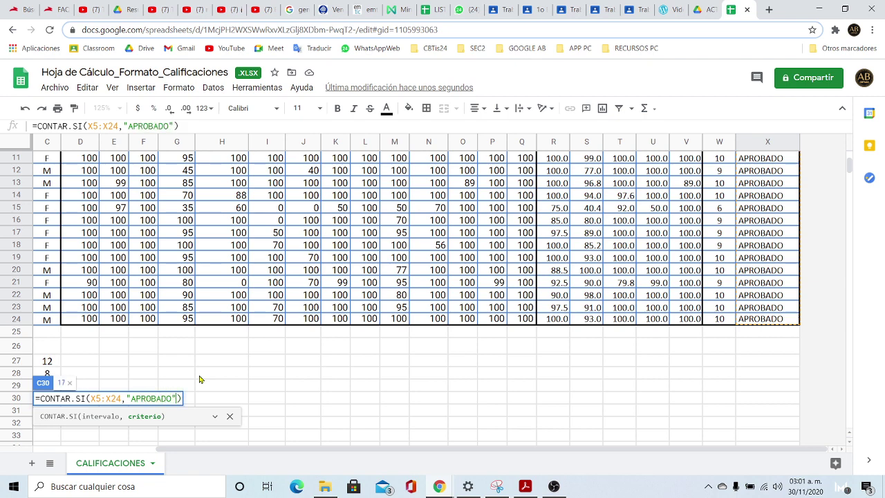
pyautogui.press('Return')
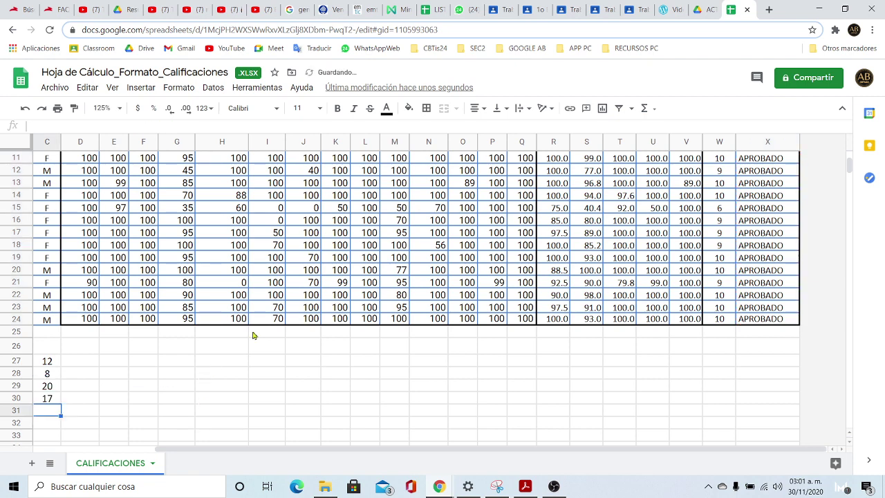
# - Insert the CONTAR.SI function from the full function list in the REPROBADOS cell C31
pyautogui.moveTo(169, 449); pyautogui.dragTo(119, 450)
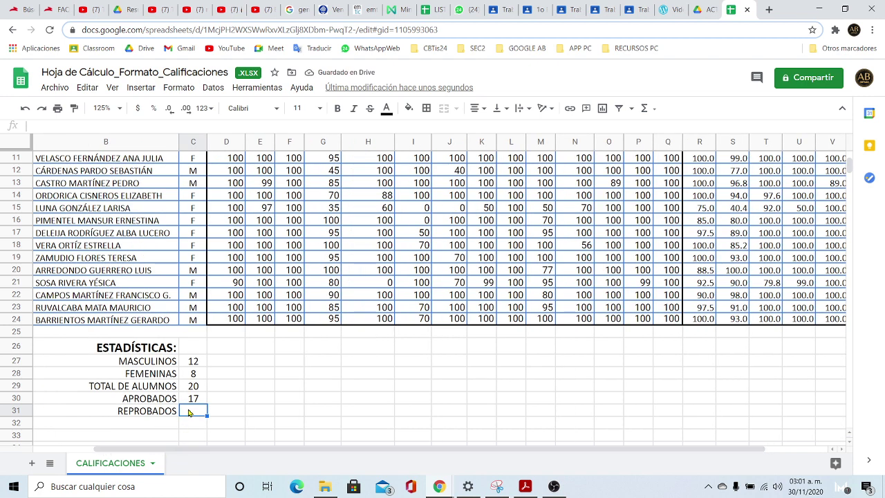
pyautogui.click(141, 88)
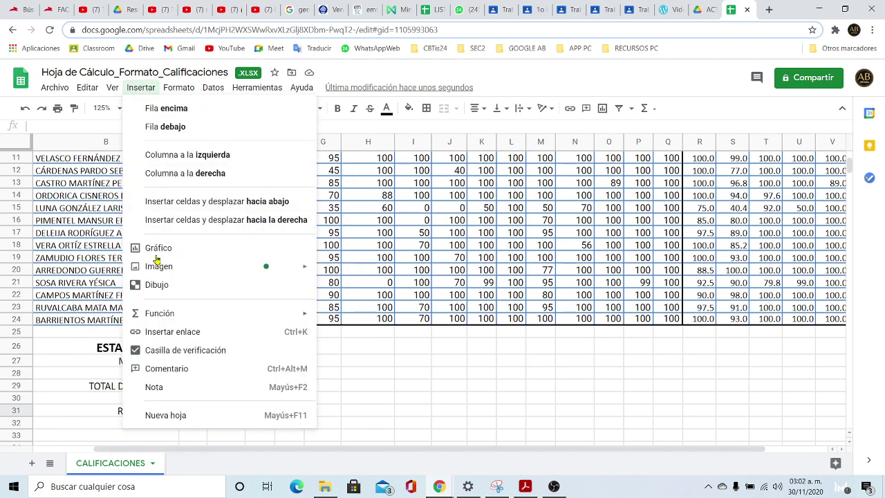
pyautogui.moveTo(166, 314)
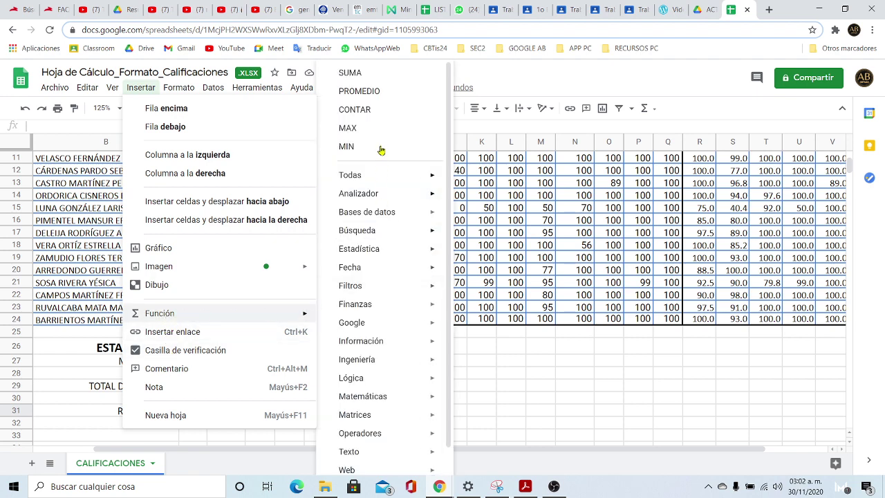
pyautogui.moveTo(377, 179)
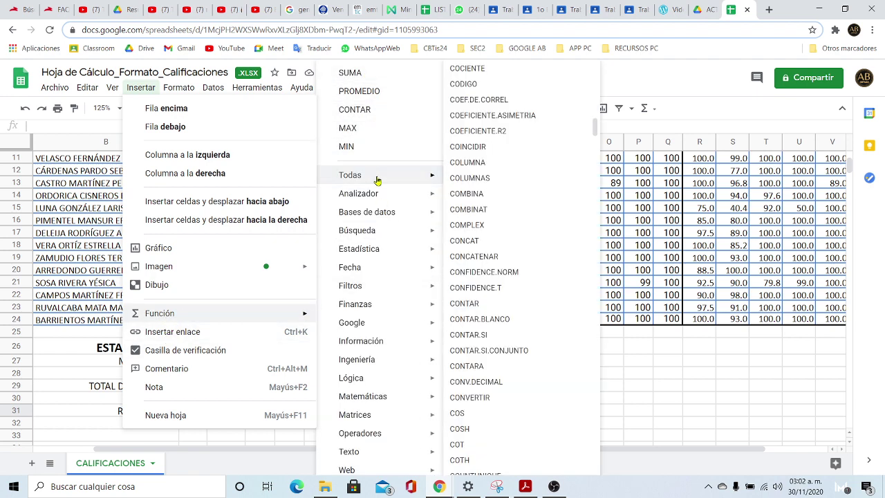
pyautogui.click(523, 339)
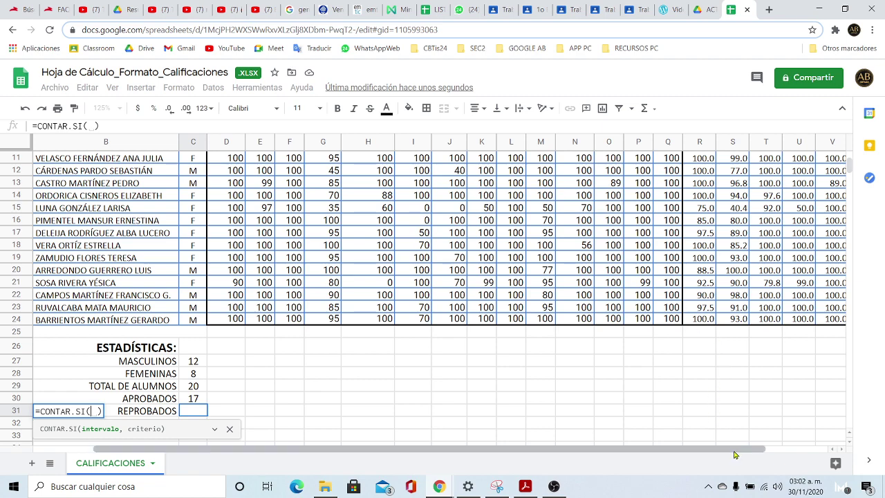
# - Set the RESULTADO range X5:X24 as the counting range of the CONTAR.SI formula in C31
pyautogui.moveTo(735, 453); pyautogui.dragTo(788, 453)
pyautogui.scroll(1, 744, 268)
pyautogui.scroll(2, 744, 268)
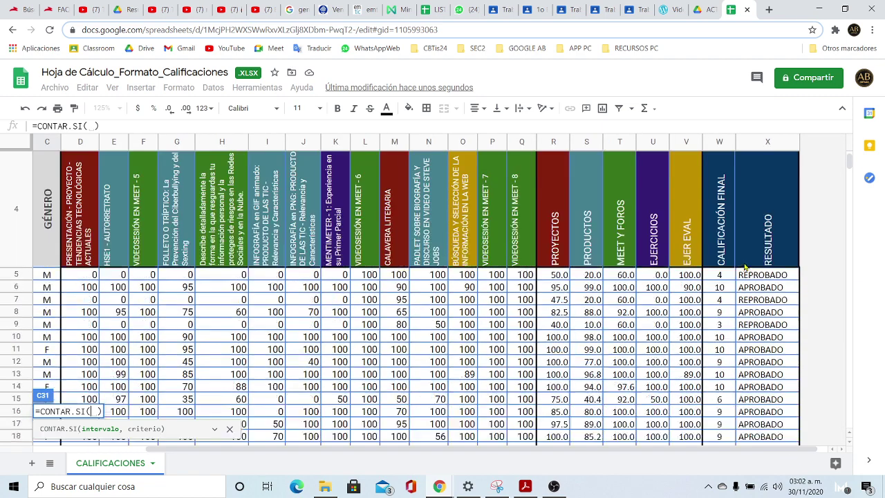
pyautogui.moveTo(764, 276); pyautogui.dragTo(776, 346)
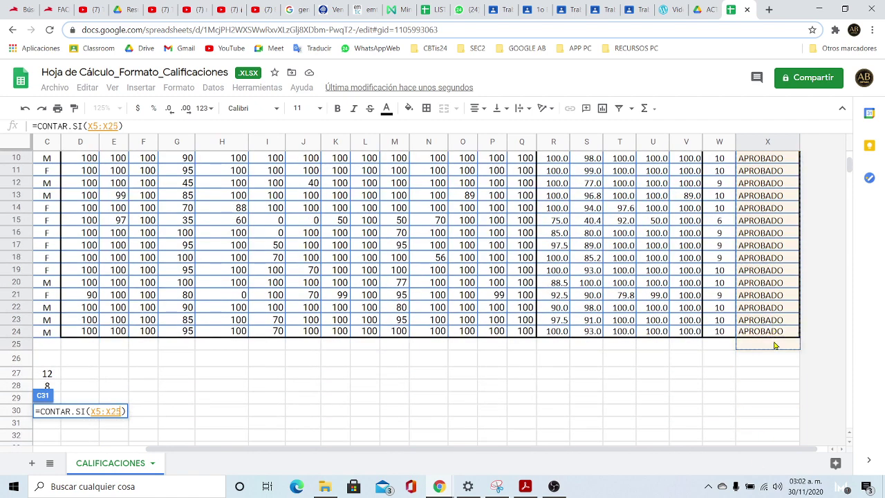
pyautogui.scroll(2, 778, 268)
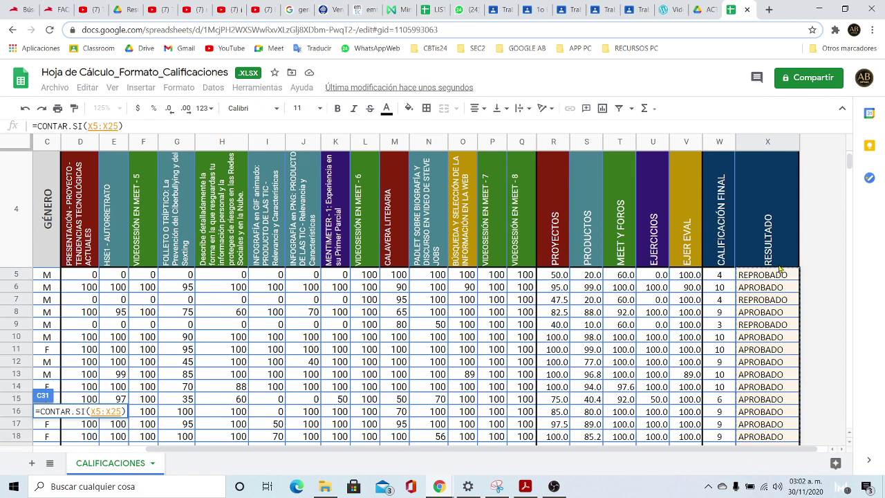
pyautogui.click(773, 276)
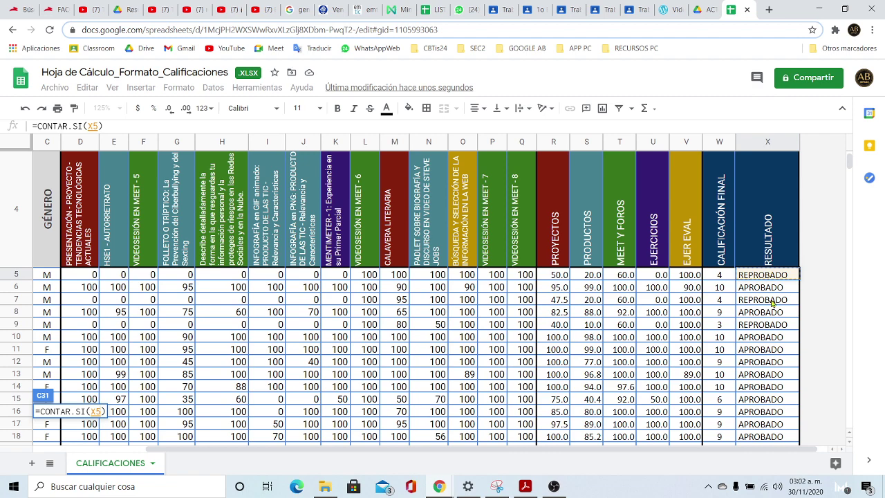
pyautogui.moveTo(773, 302); pyautogui.dragTo(776, 350)
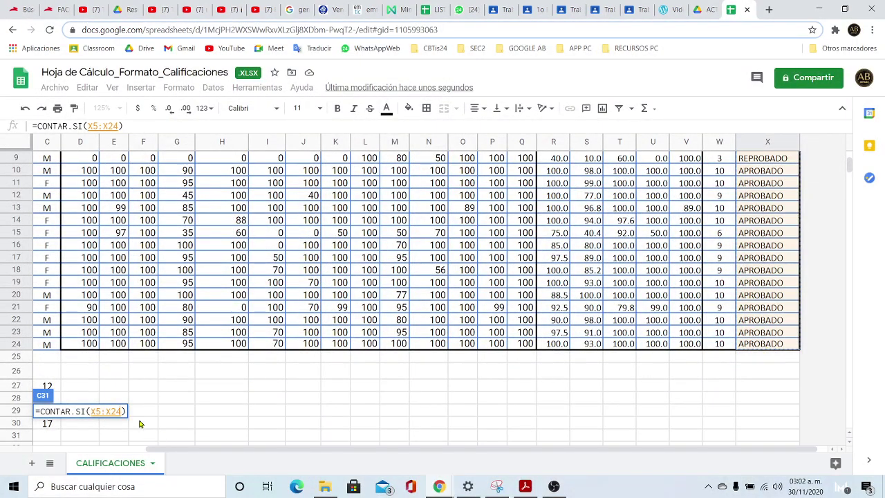
# - Complete the CONTAR.SI formula in C31 with the criterion "REPROBADO"
pyautogui.write(',')
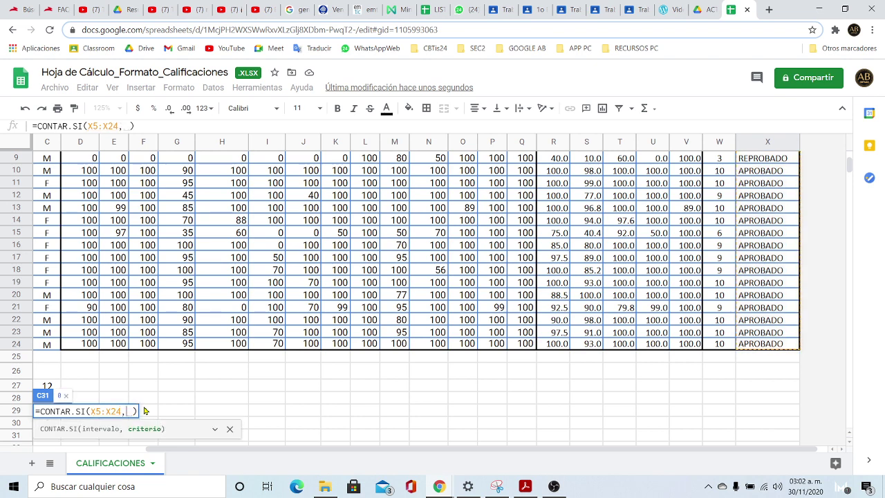
pyautogui.press('BackSpace')
pyautogui.write('"')
pyautogui.write('REPROBAD')
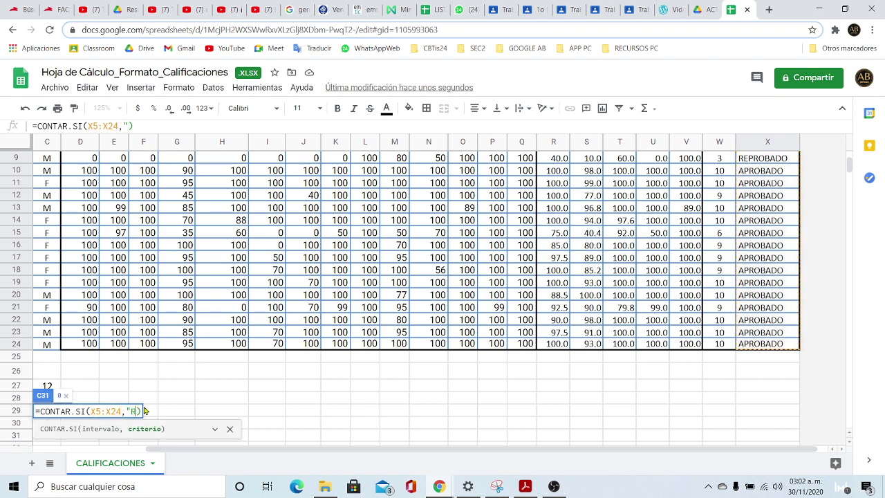
pyautogui.write('O"')
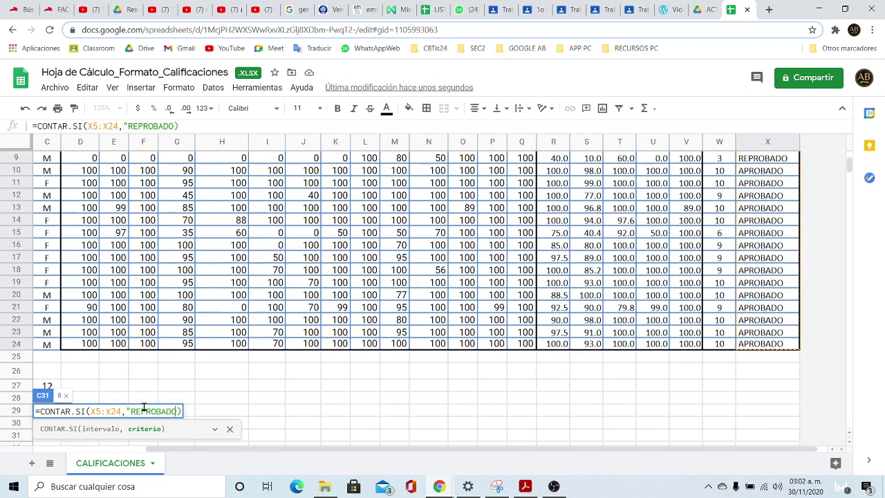
pyautogui.press('Return')
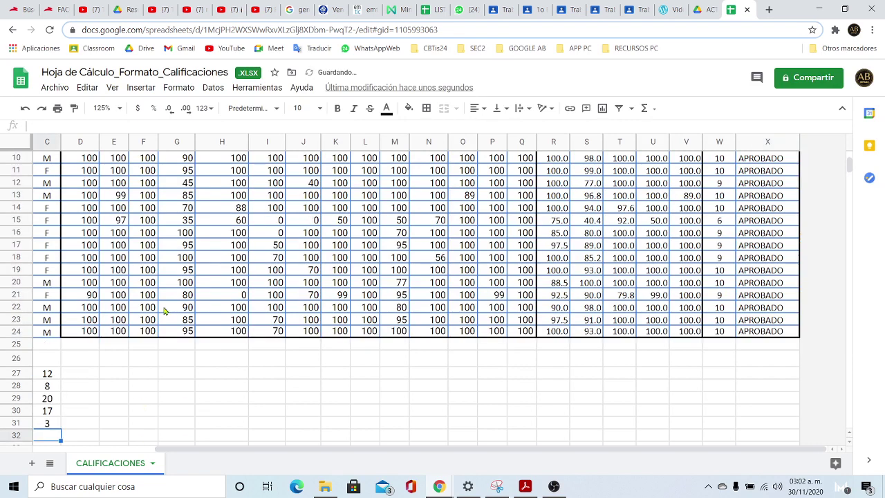
# - Set the sheet zoom to 100% and review the grade table together with the ESTADÍSTICAS section
pyautogui.moveTo(158, 450); pyautogui.dragTo(58, 450)
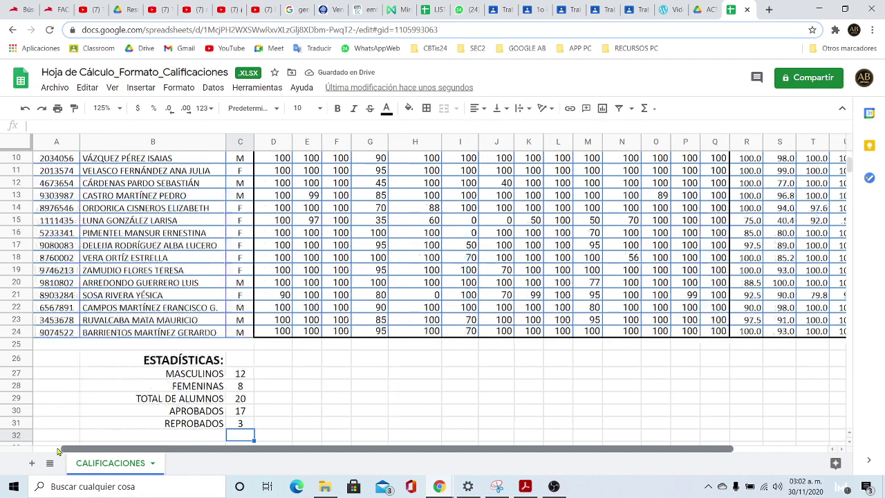
pyautogui.click(299, 399)
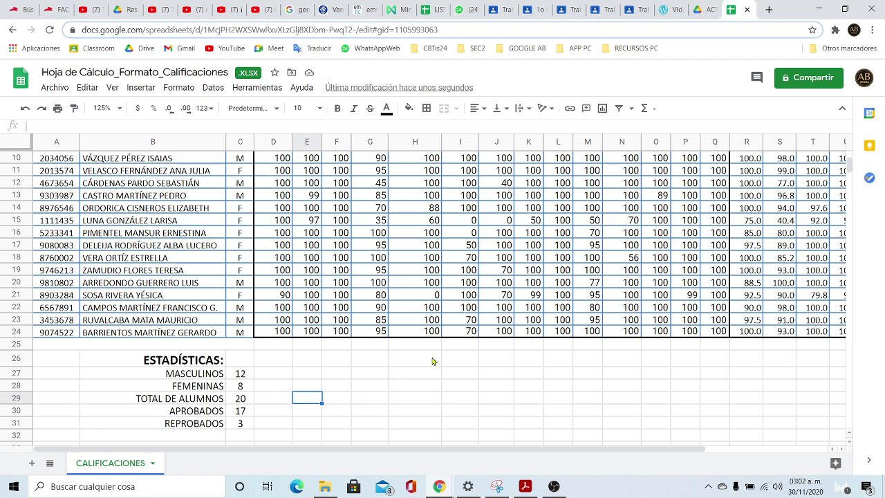
pyautogui.click(117, 112)
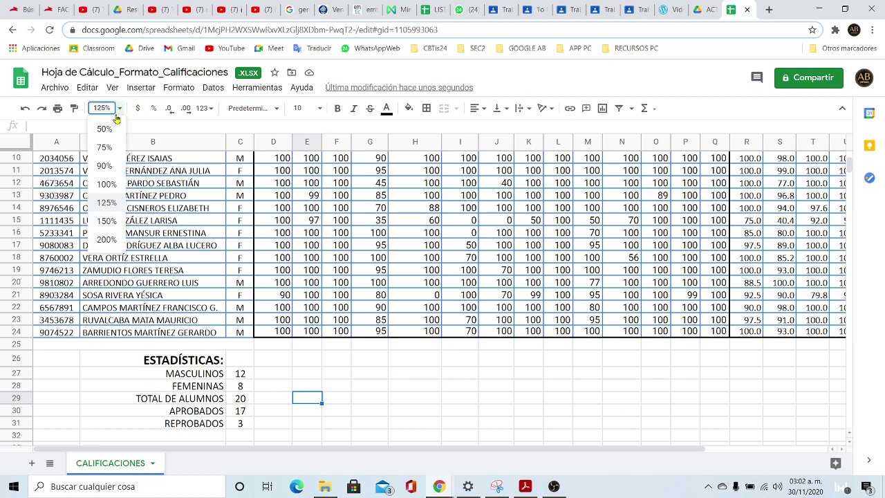
pyautogui.click(106, 183)
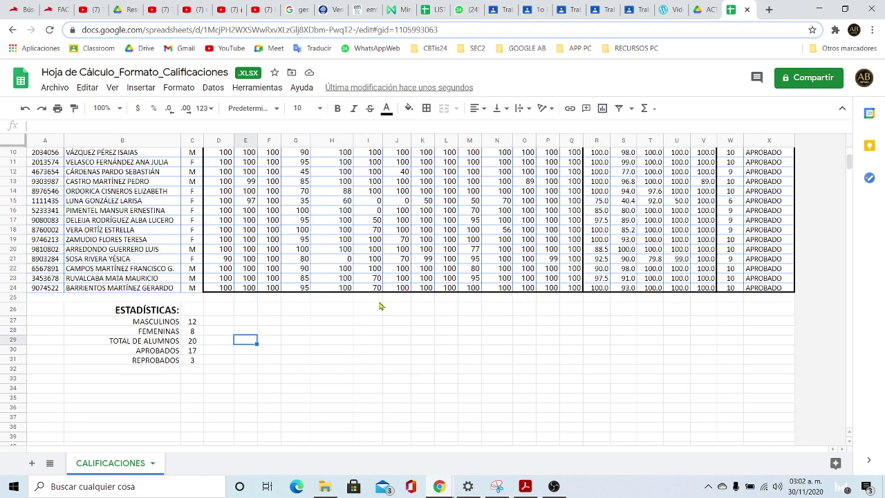
pyautogui.scroll(4, 615, 315)
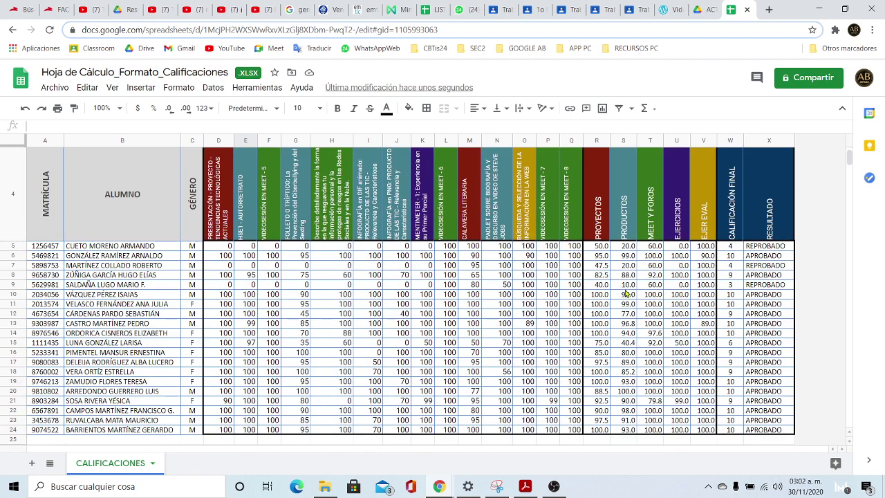
pyautogui.scroll(-3, 625, 293)
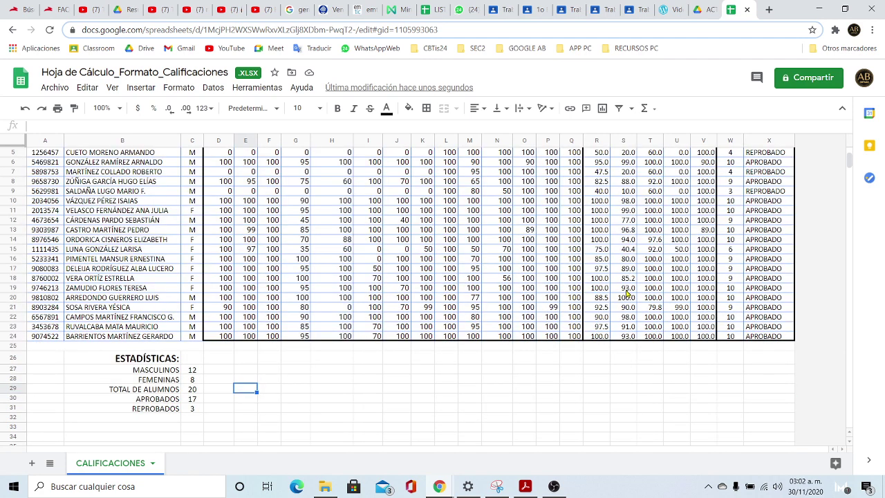
# - Test the gender counts by changing the last student's GÉNERO in C24 to F and back to M
pyautogui.click(226, 337)
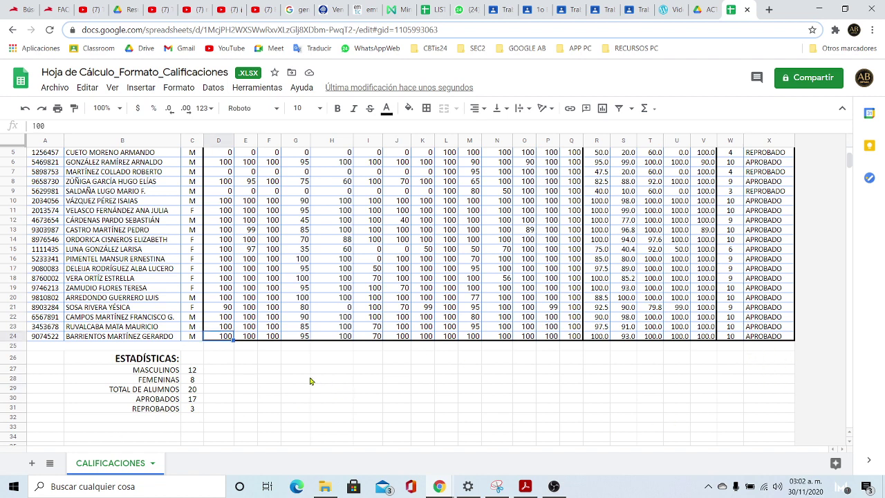
pyautogui.click(192, 338)
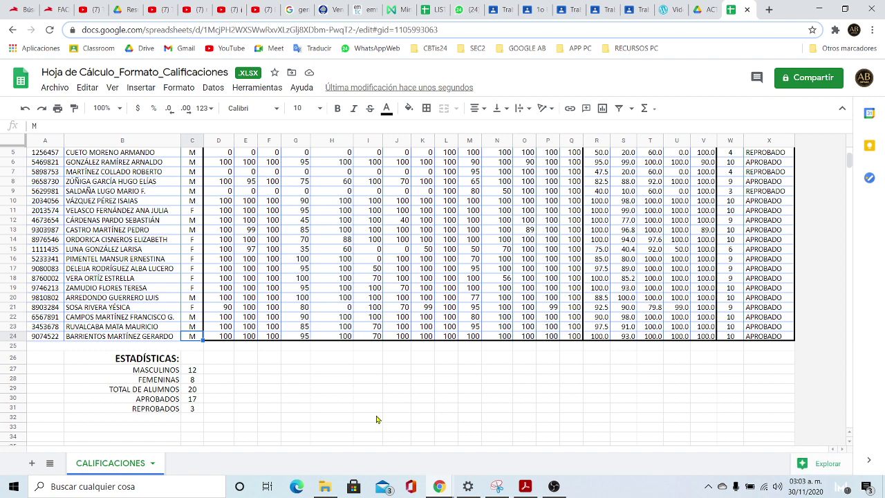
pyautogui.write('F')
pyautogui.press('Return')
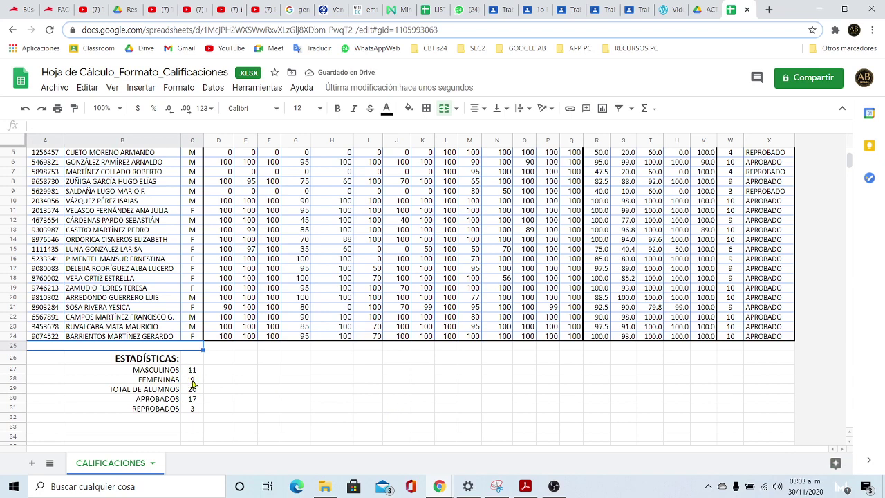
pyautogui.click(195, 338)
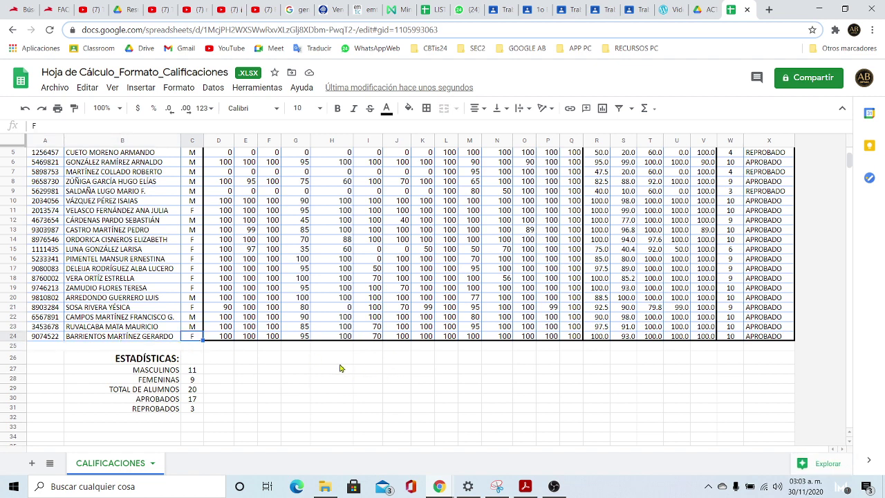
pyautogui.write('M')
pyautogui.click(279, 372)
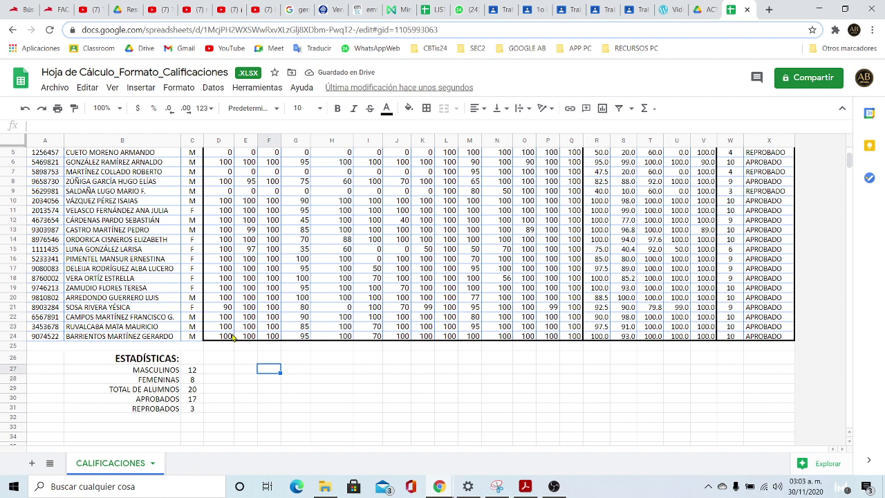
# - Set the last student's activity grades in D24 through K24 to 0 to test the pass and fail counts
pyautogui.click(220, 336)
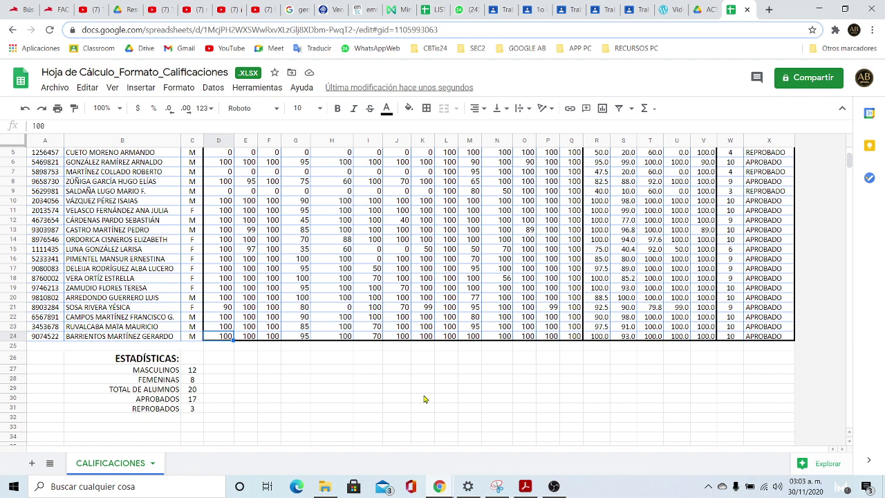
pyautogui.write('0')
pyautogui.press('Tab')
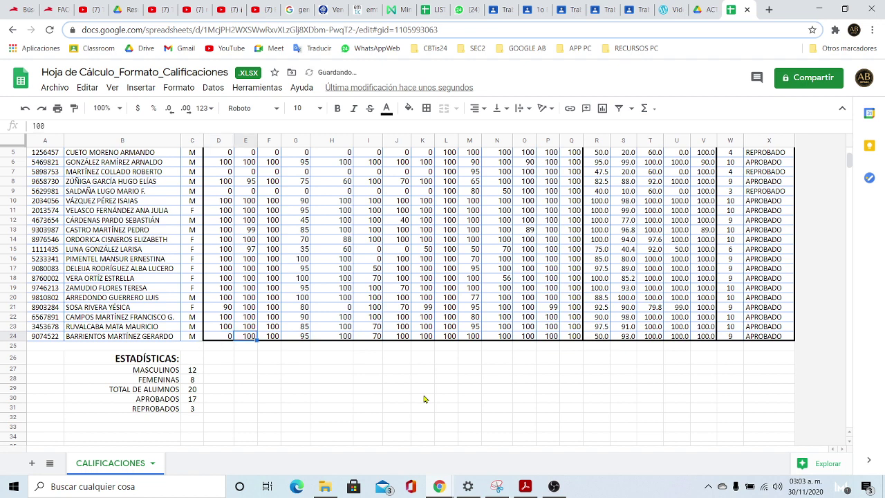
pyautogui.write('0')
pyautogui.press('Tab')
pyautogui.write('0')
pyautogui.press('Tab')
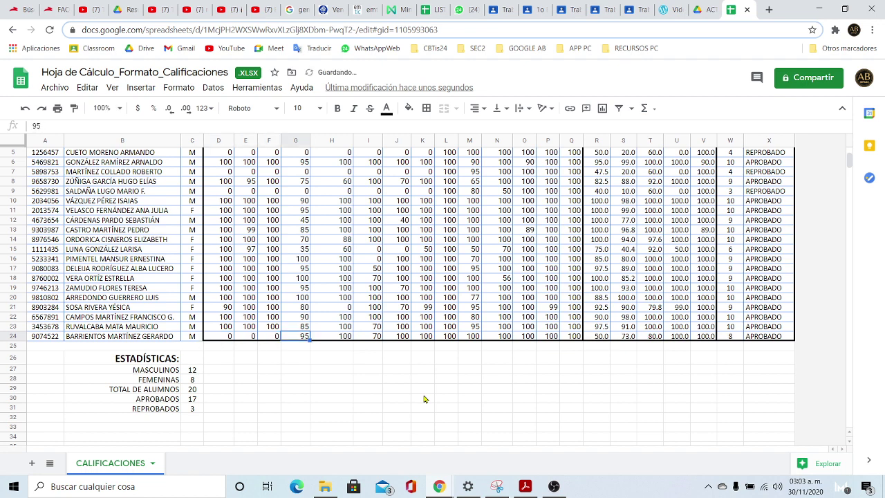
pyautogui.write('0')
pyautogui.press('Tab')
pyautogui.write('0')
pyautogui.press('Tab')
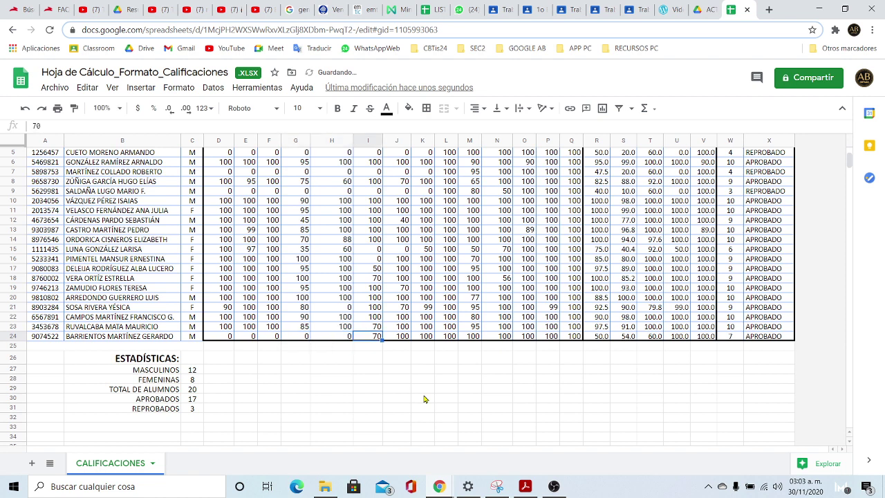
pyautogui.write('0')
pyautogui.press('Tab')
pyautogui.press('Tab')
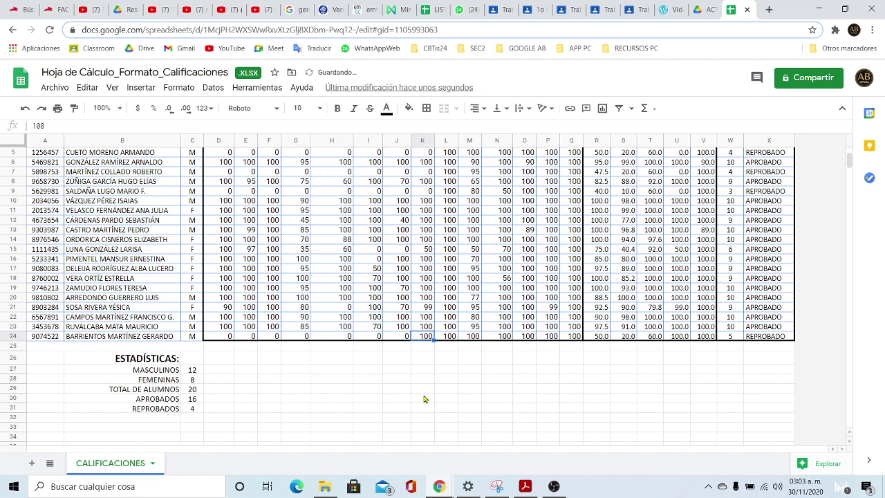
pyautogui.write('0')
pyautogui.press('Tab')
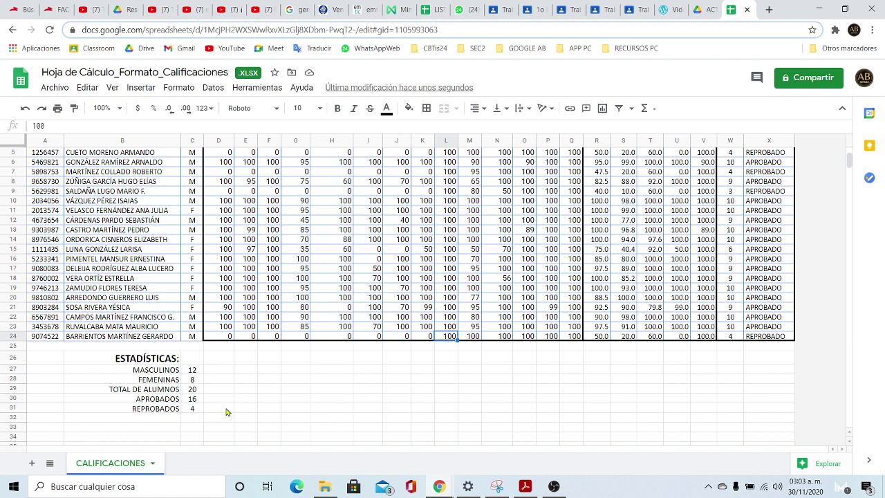
# - Review the whole grade sheet from the title rows down to the ESTADÍSTICAS section
pyautogui.scroll(1, 343, 399)
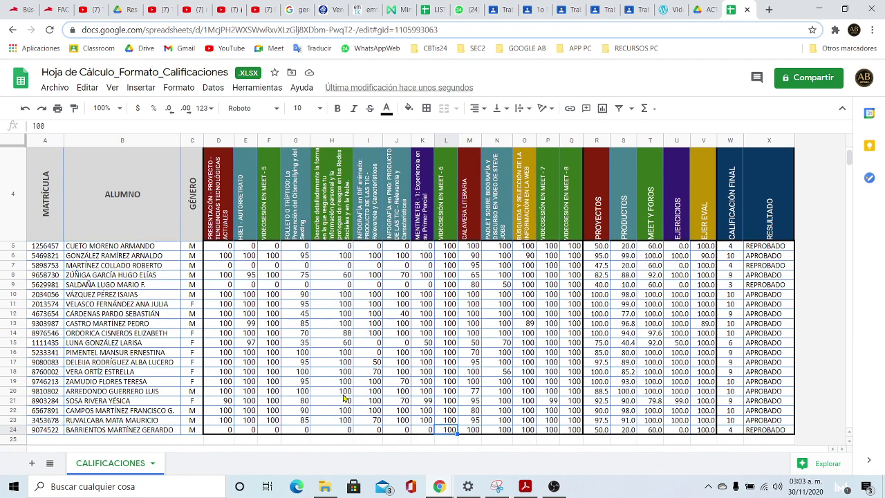
pyautogui.scroll(-1, 343, 397)
pyautogui.click(345, 391)
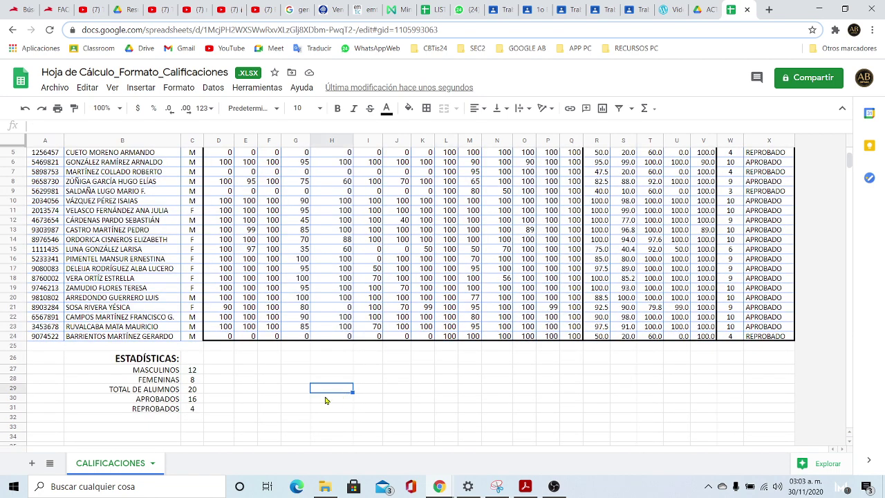
pyautogui.scroll(1, 332, 396)
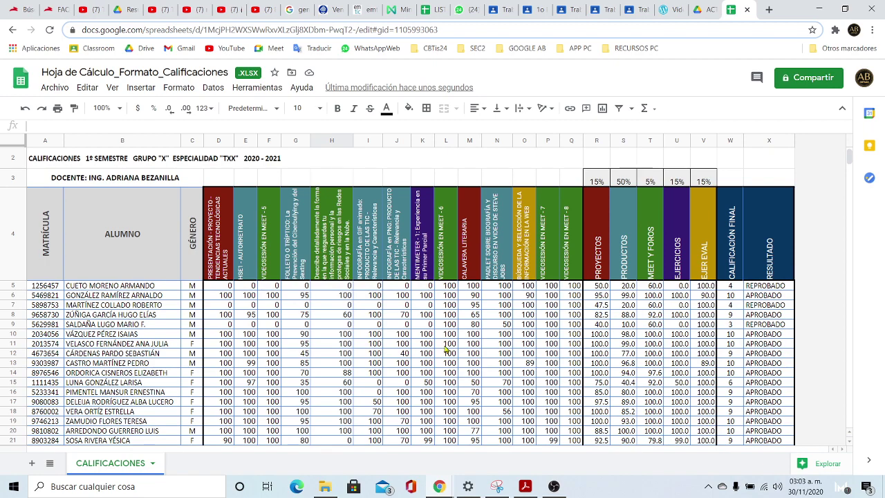
pyautogui.scroll(-2, 445, 344)
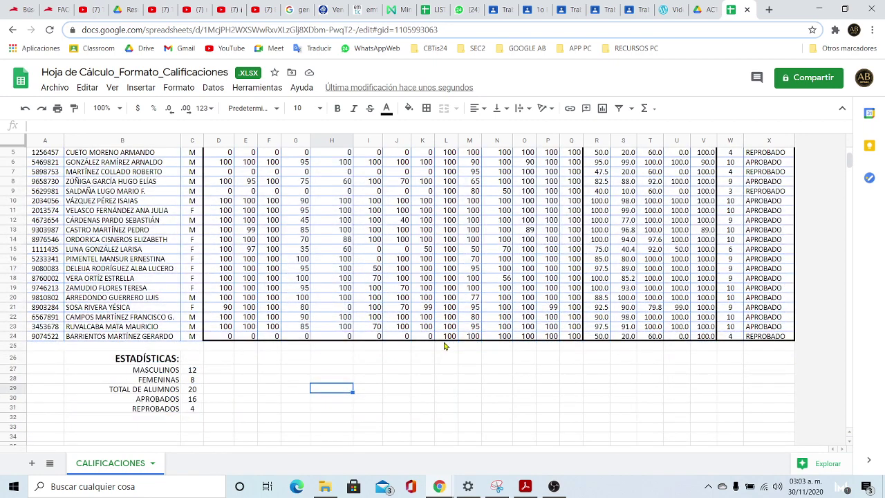
pyautogui.scroll(1, 445, 344)
pyautogui.scroll(2, 445, 344)
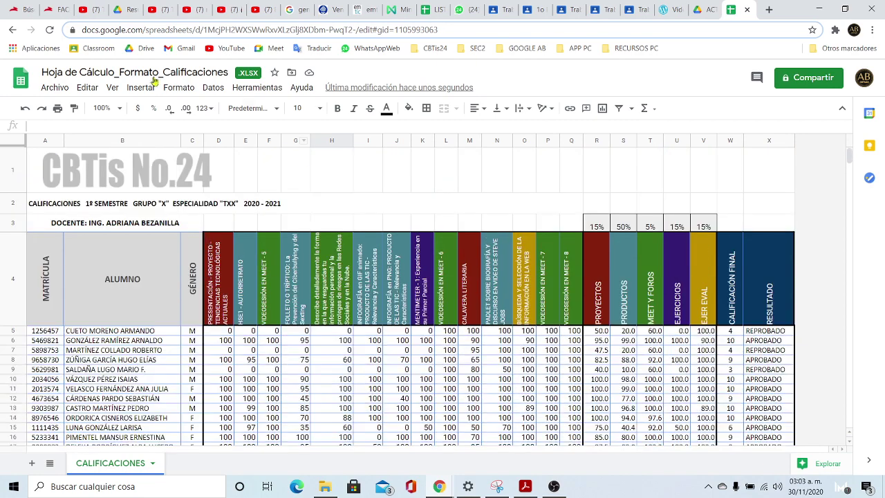
# - Set up the current sheet for printing with Horizontal page orientation and the scale Ajustar al ancho
pyautogui.click(52, 88)
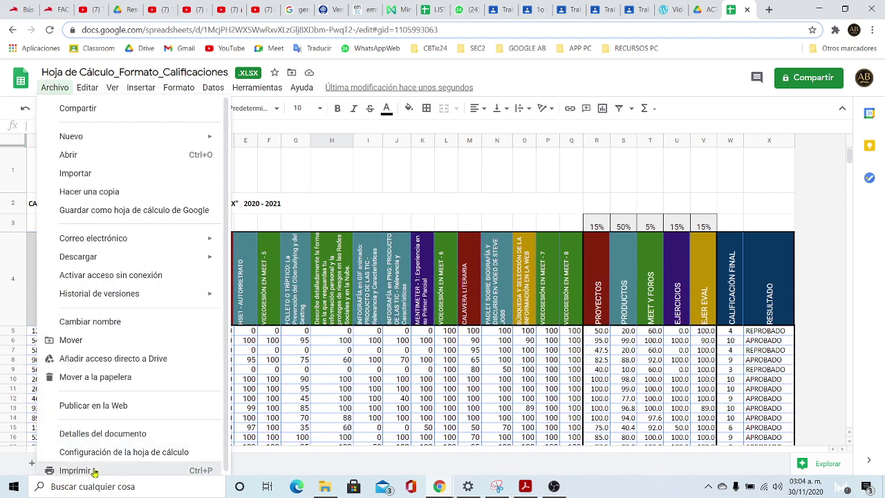
pyautogui.hotkey('ctrl', 'p')
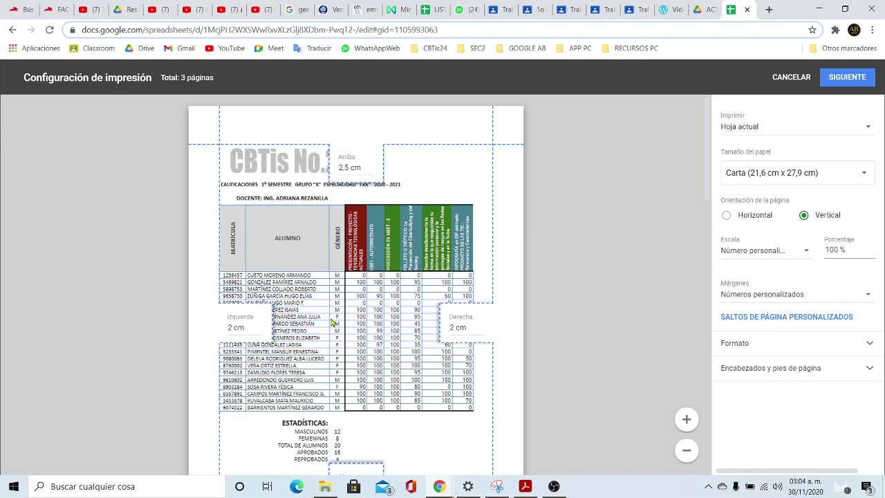
pyautogui.click(727, 217)
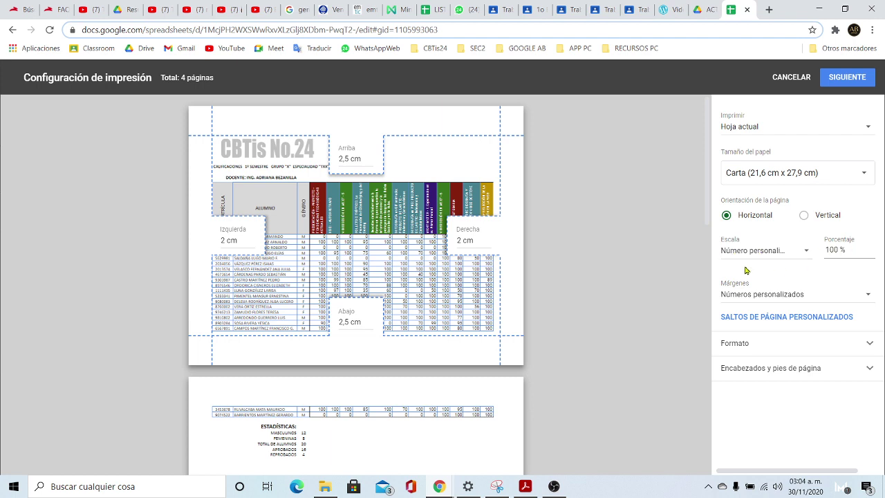
pyautogui.click(805, 251)
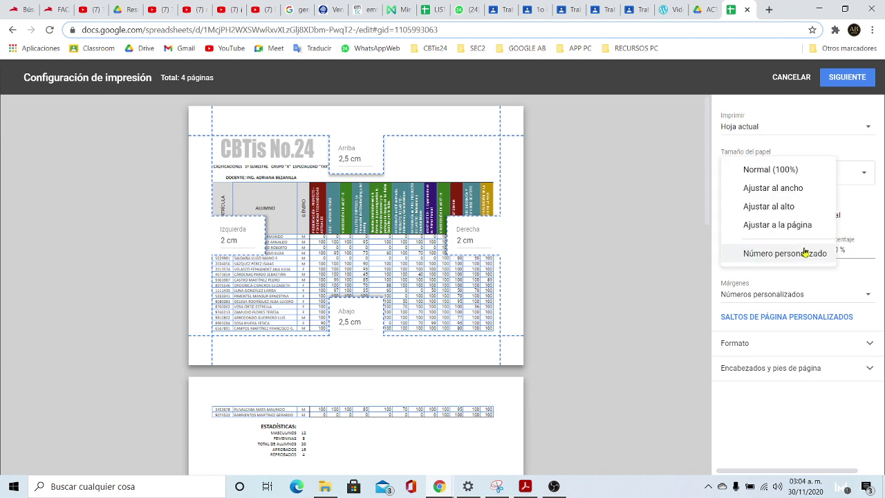
pyautogui.click(761, 208)
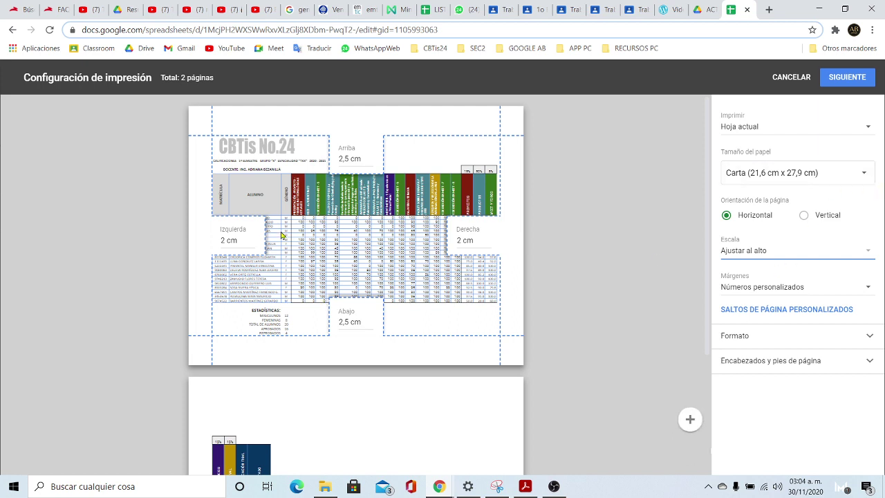
pyautogui.click(822, 251)
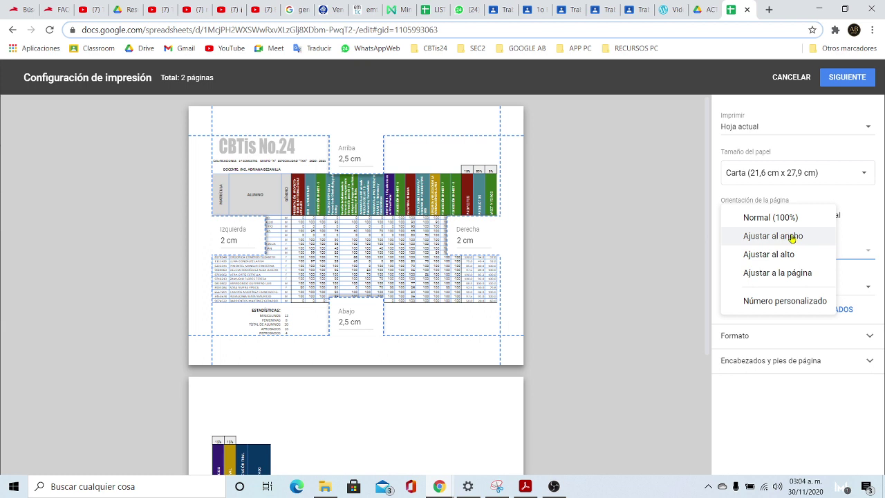
pyautogui.click(793, 238)
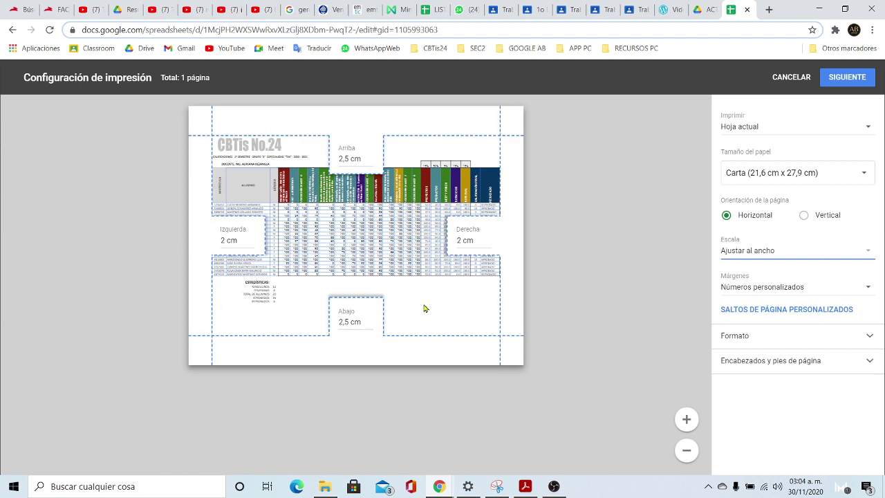
# - Try Mostrar líneas de cuadrícula in the print format options and leave the grid lines turned off
pyautogui.click(746, 336)
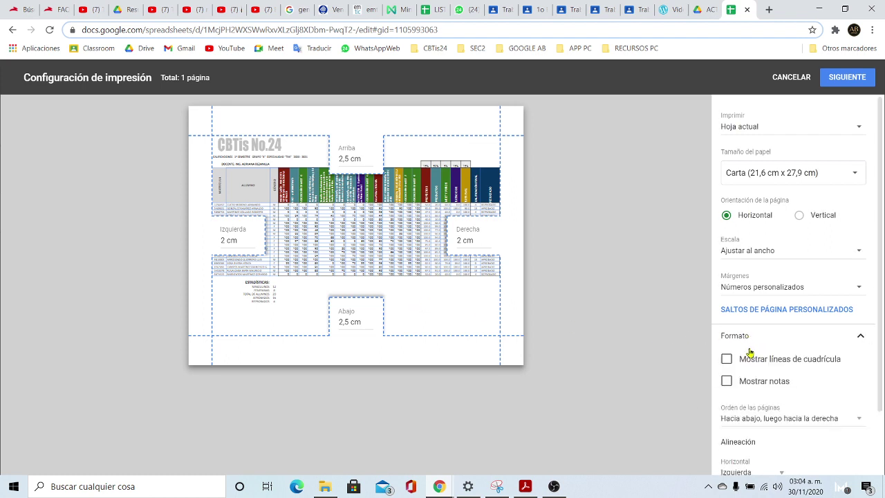
pyautogui.click(727, 360)
pyautogui.click(726, 360)
pyautogui.click(728, 359)
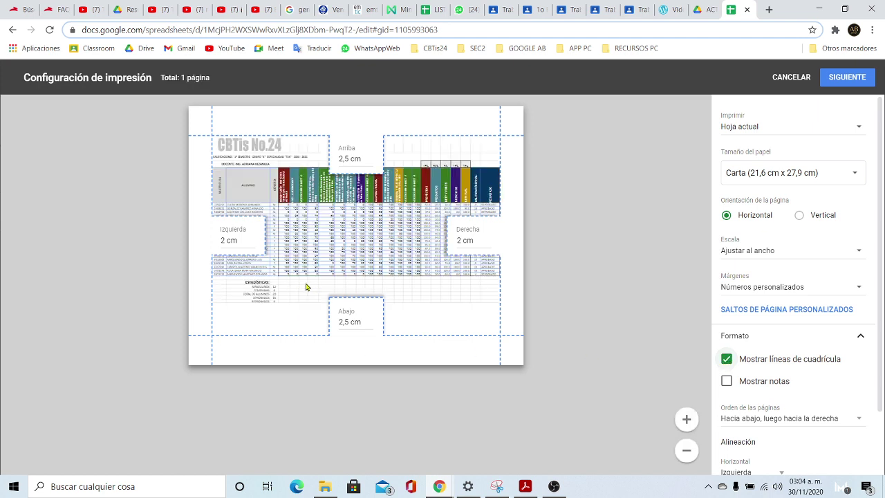
pyautogui.click(726, 360)
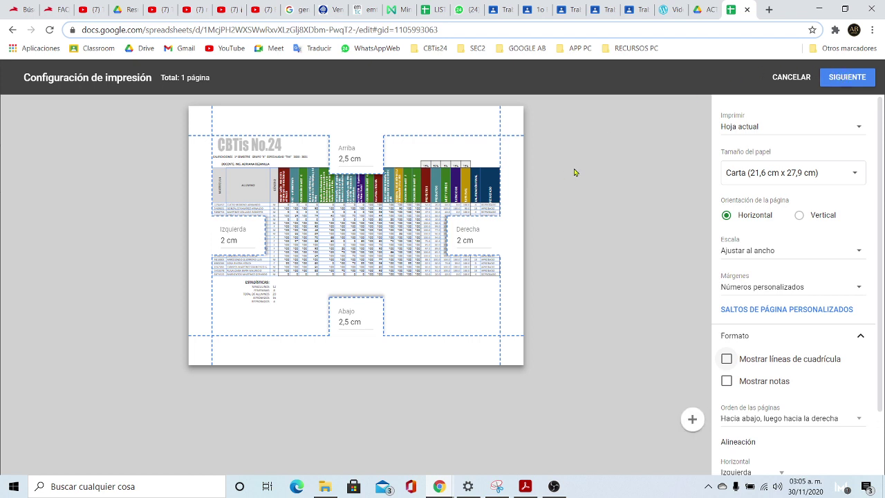
# - Try saving the printout with the destination Guardar como PDF, and cancel both the save and the print
pyautogui.click(847, 77)
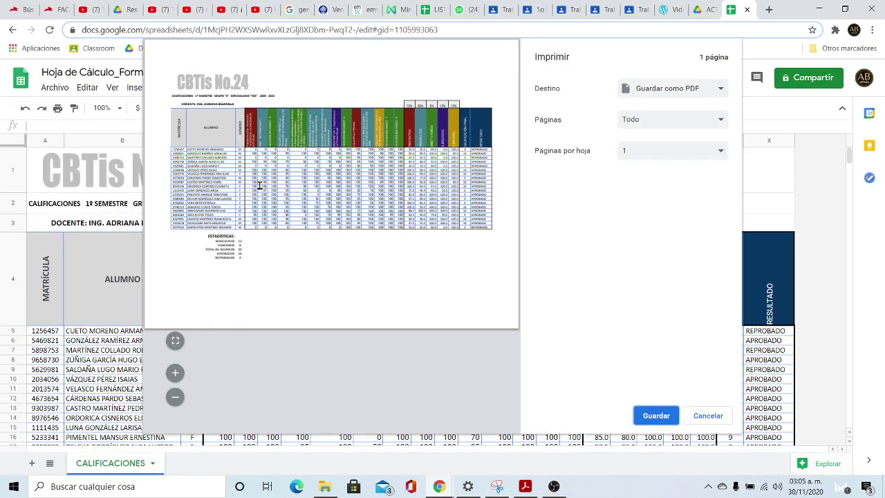
pyautogui.click(722, 91)
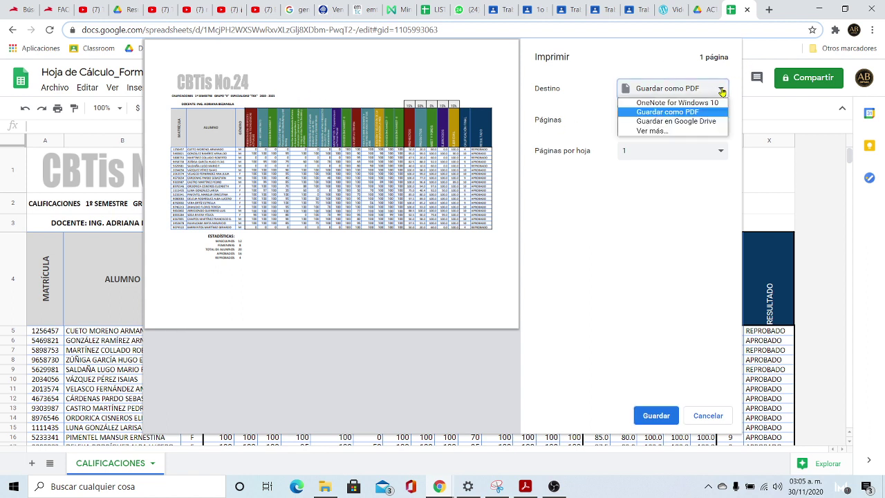
pyautogui.click(722, 92)
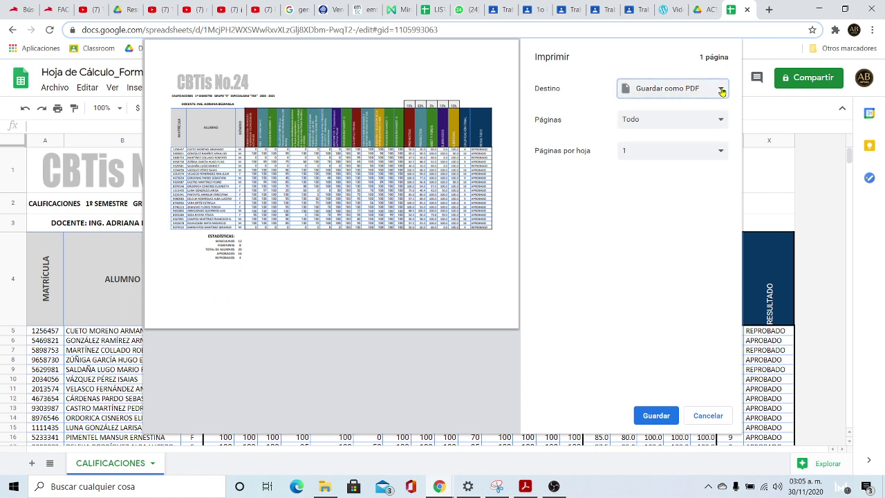
pyautogui.click(654, 415)
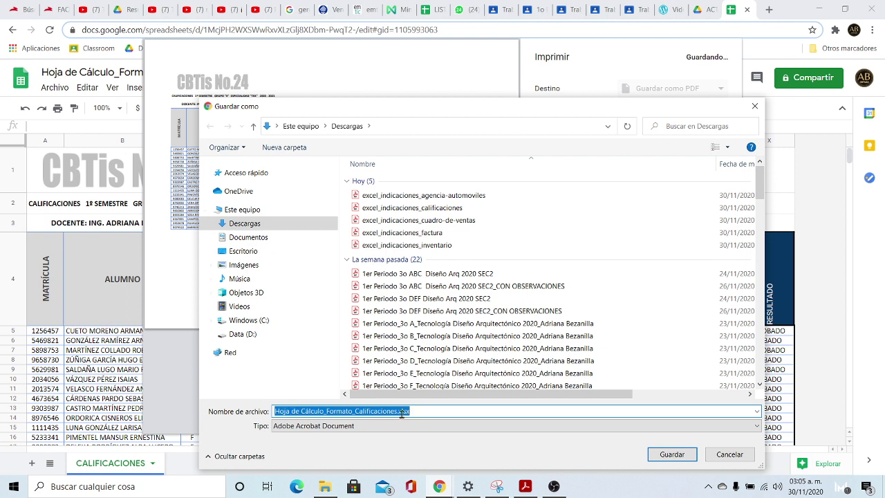
pyautogui.click(742, 458)
pyautogui.click(710, 418)
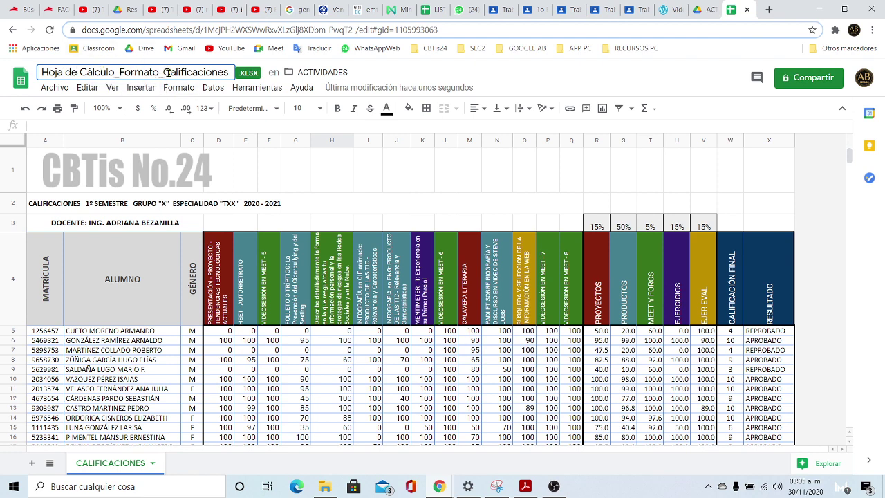
# - Rename the spreadsheet file as Calificaciones_1X_Ap Nombres
pyautogui.moveTo(163, 73); pyautogui.dragTo(62, 87)
pyautogui.press('BackSpace')
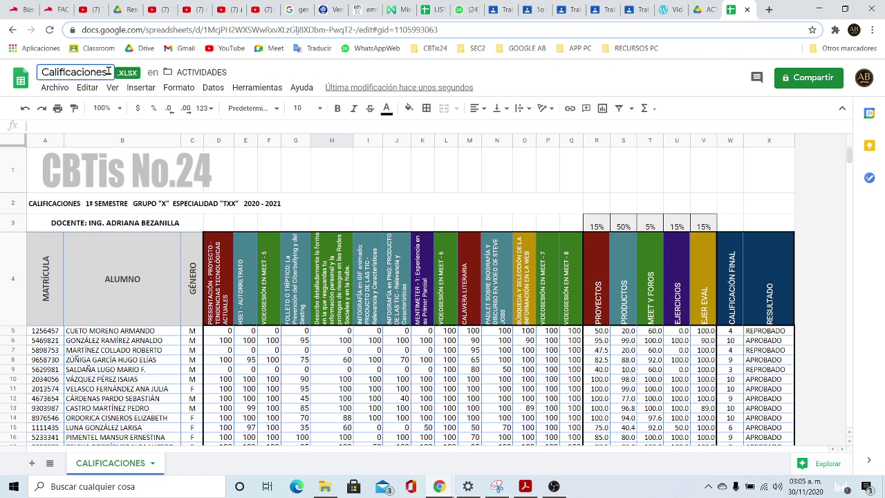
pyautogui.write('_')
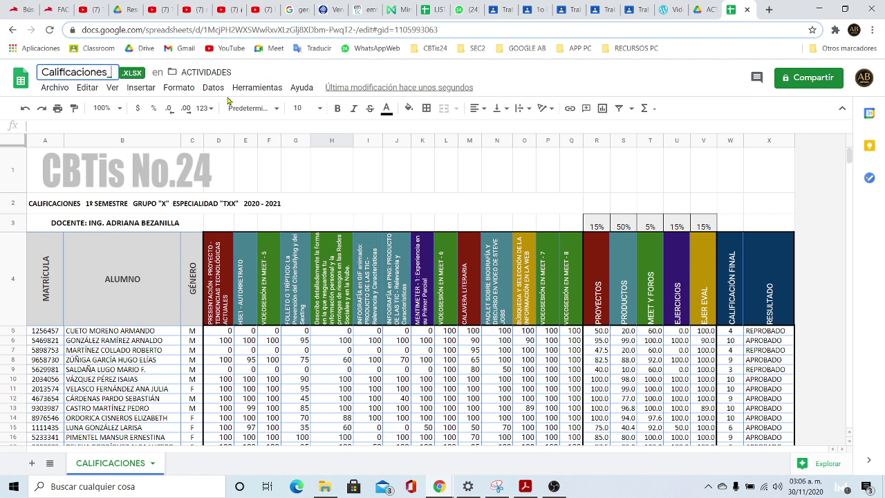
pyautogui.write('1')
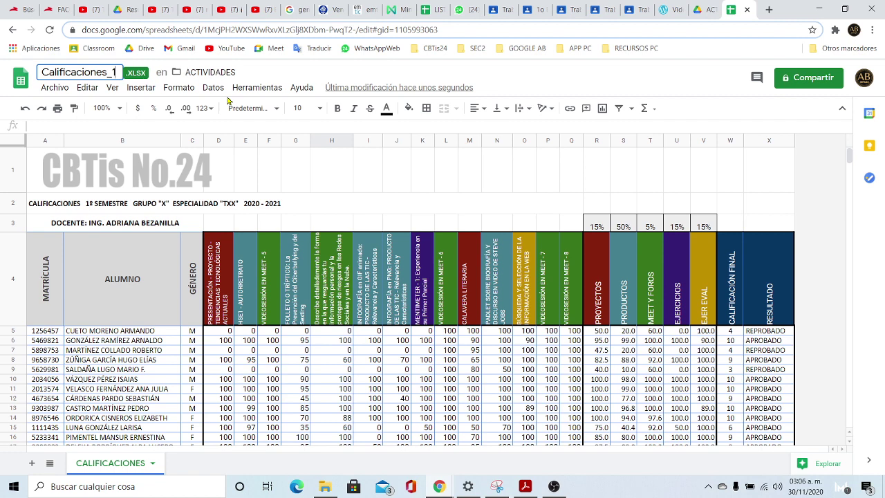
pyautogui.write('X_')
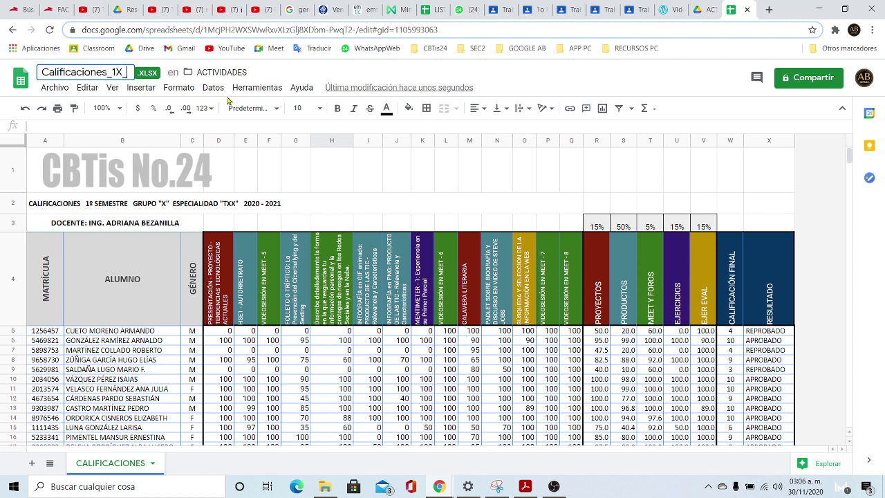
pyautogui.write('A')
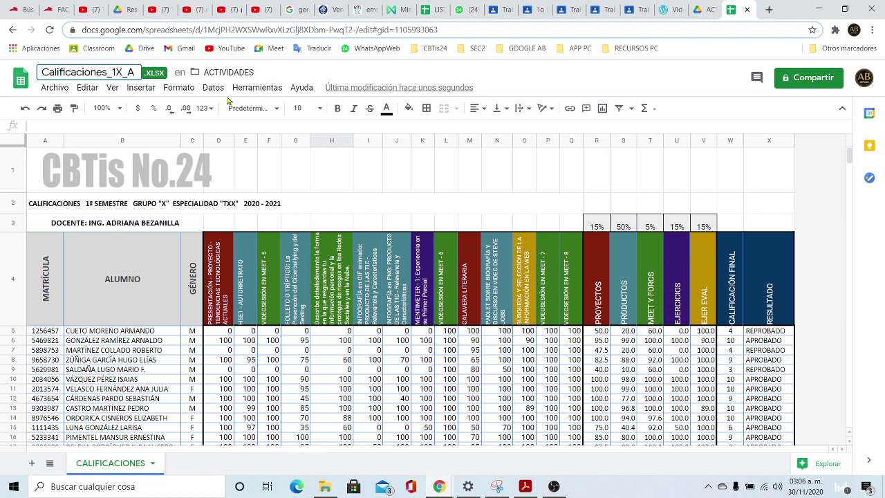
pyautogui.write('p Nom')
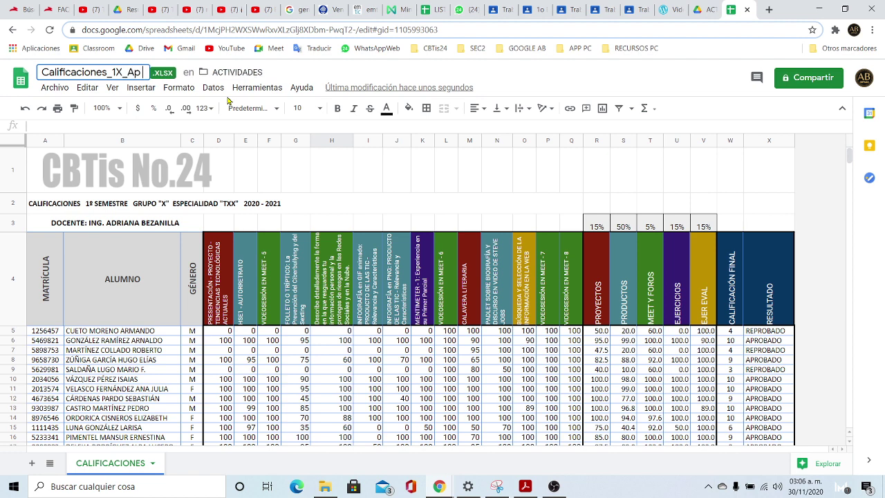
pyautogui.write('bres')
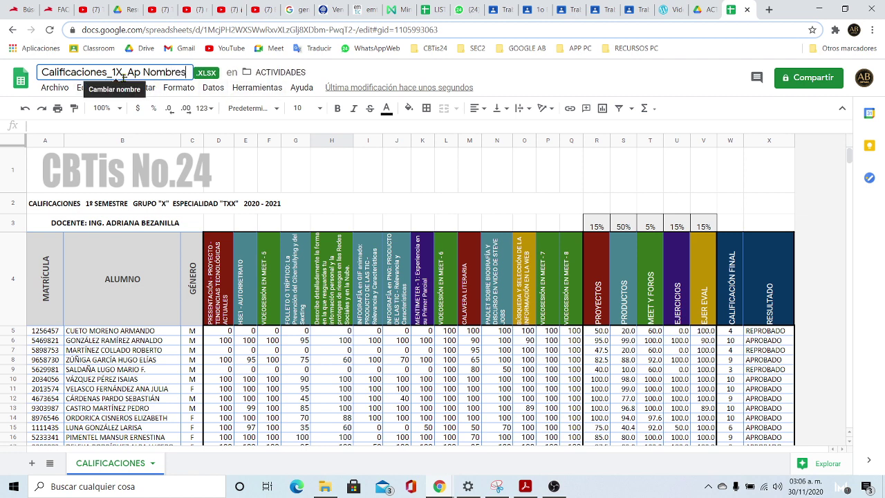
pyautogui.click(333, 169)
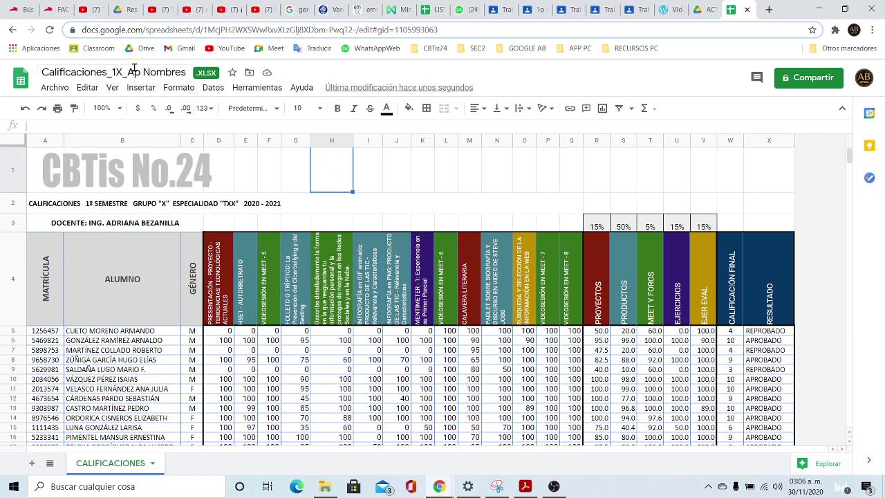
pyautogui.click(55, 91)
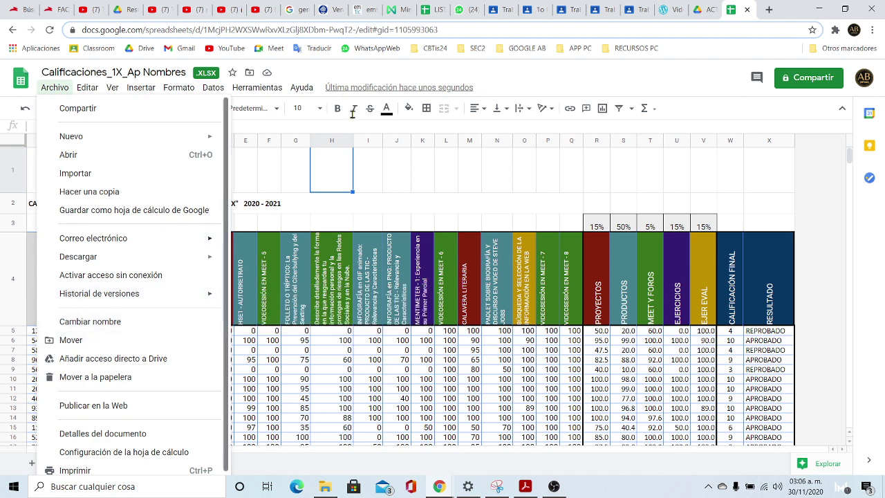
pyautogui.hotkey('alt', '/')
pyautogui.click(660, 166)
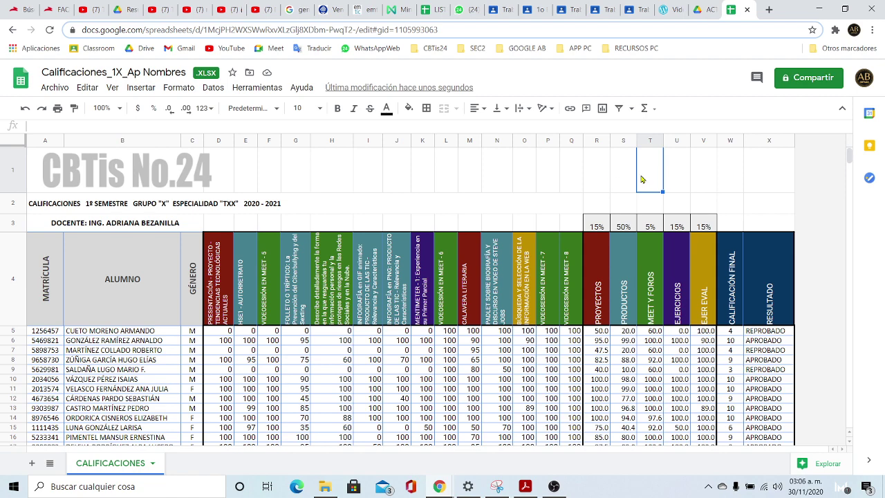
pyautogui.scroll(-3, 138, 201)
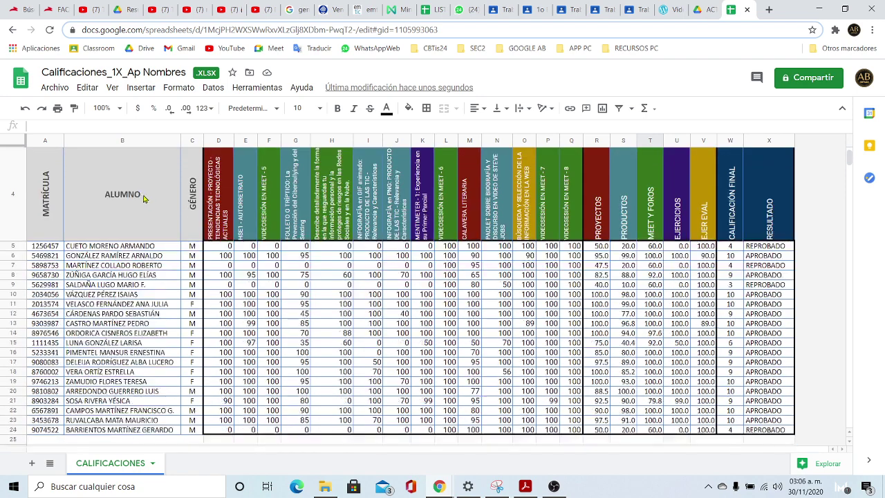
pyautogui.scroll(3, 124, 186)
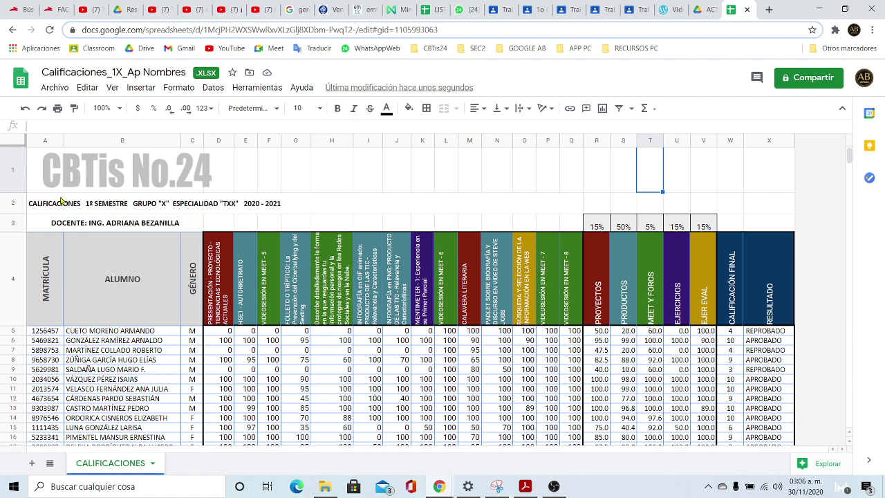
# - Change the text colour of the CALIFICACIONES title and the DOCENTE line in rows 2 and 3 to orange
pyautogui.moveTo(60, 200); pyautogui.dragTo(66, 229)
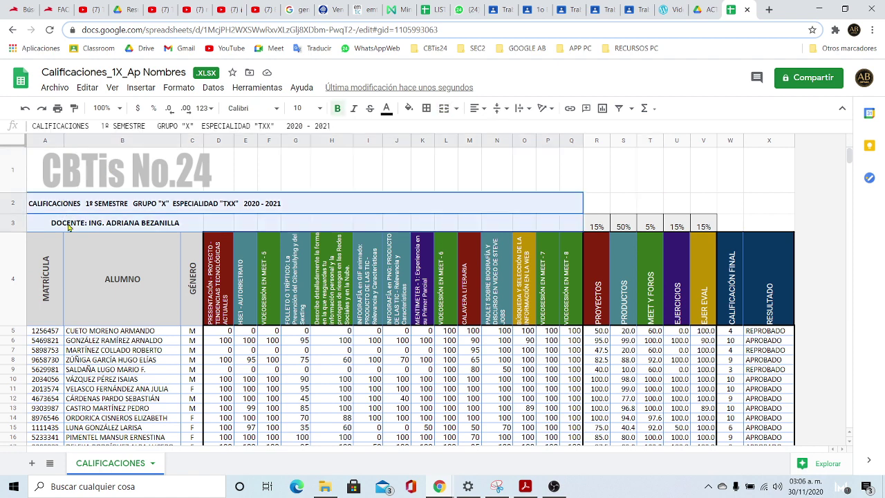
pyautogui.click(387, 109)
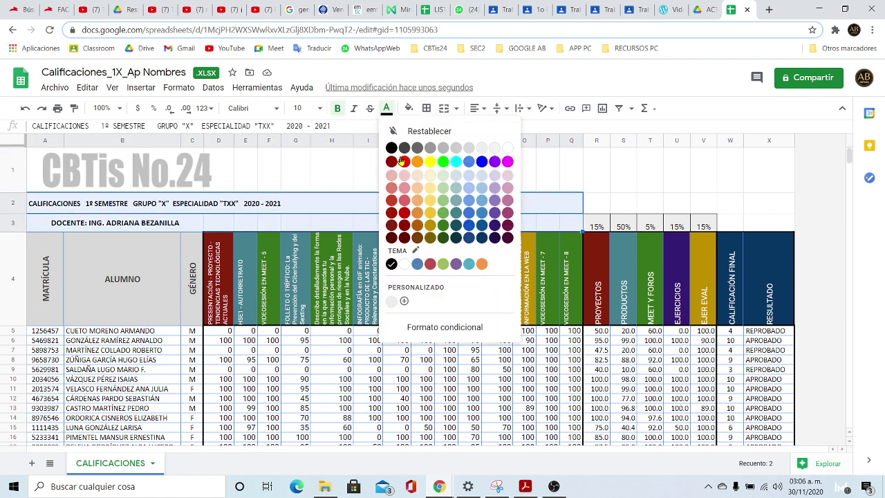
pyautogui.click(416, 238)
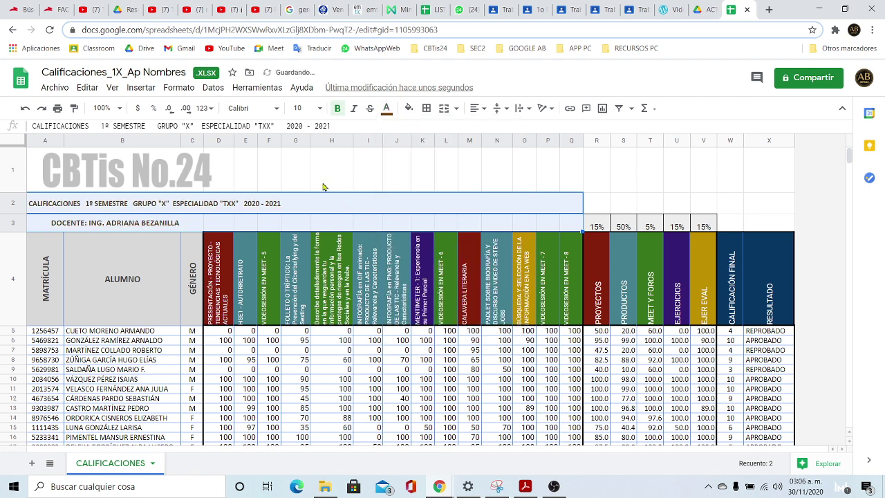
pyautogui.click(387, 110)
pyautogui.click(417, 162)
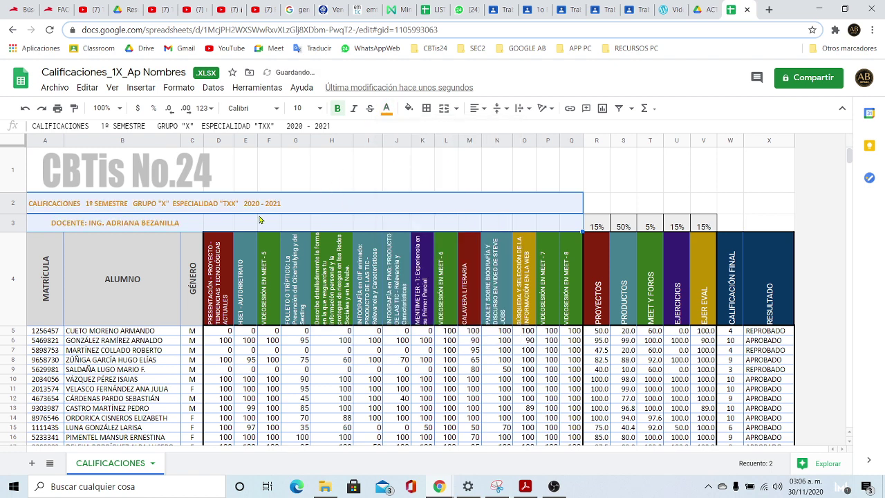
pyautogui.click(348, 175)
pyautogui.click(464, 172)
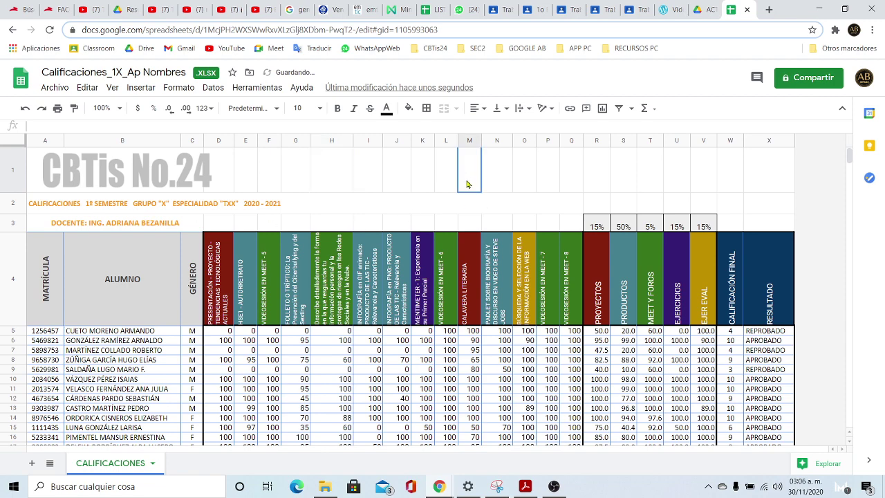
# - Review the student grade table and the ESTADÍSTICAS section, checking the first entries in the ALUMNO column
pyautogui.scroll(-5, 178, 280)
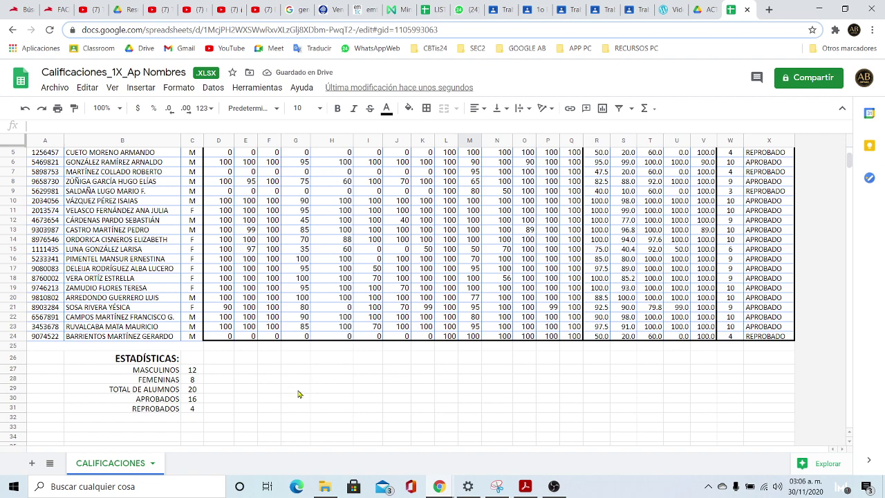
pyautogui.scroll(2, 329, 378)
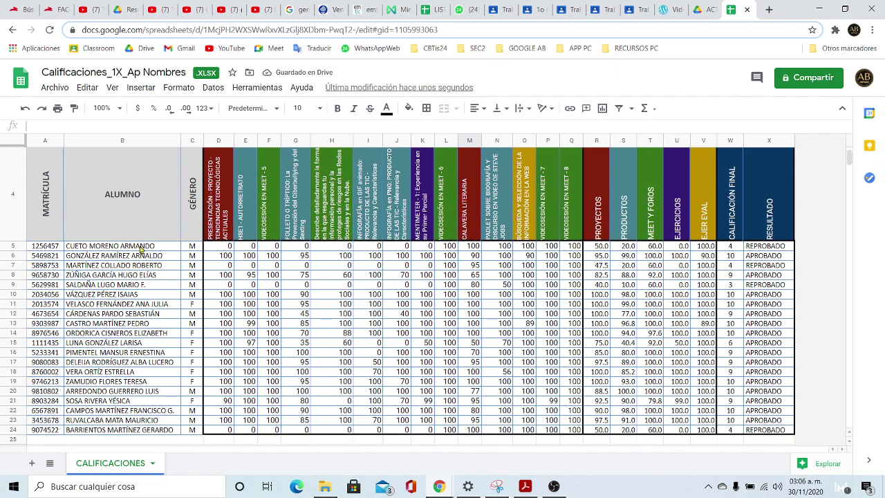
pyautogui.scroll(-2, 144, 247)
pyautogui.scroll(2, 115, 218)
pyautogui.click(72, 248)
pyautogui.press('Down')
pyautogui.press('Down')
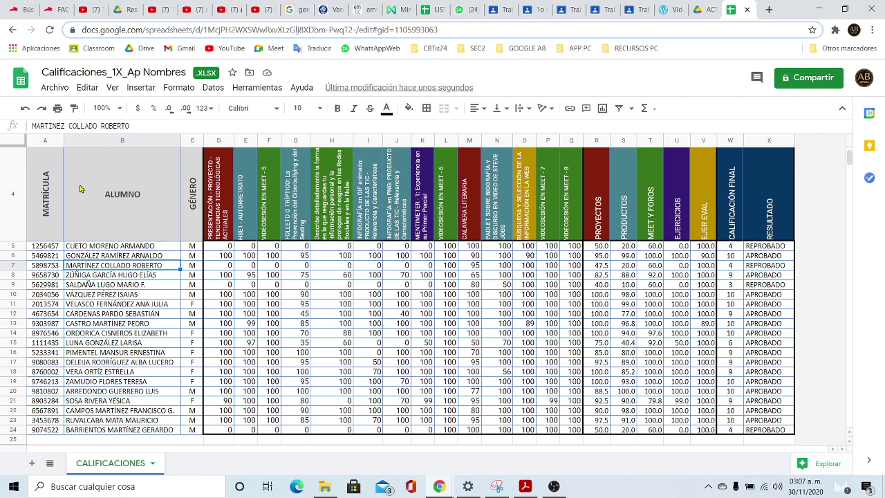
pyautogui.moveTo(48, 183); pyautogui.dragTo(739, 194)
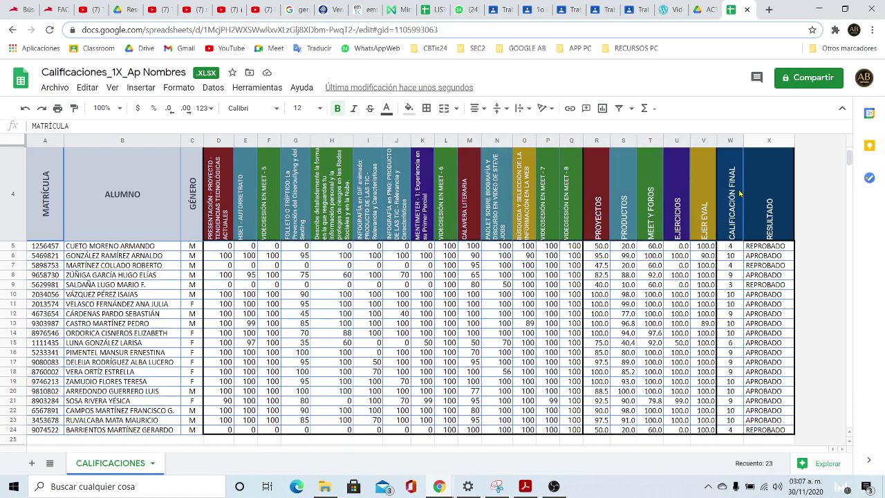
pyautogui.click(94, 257)
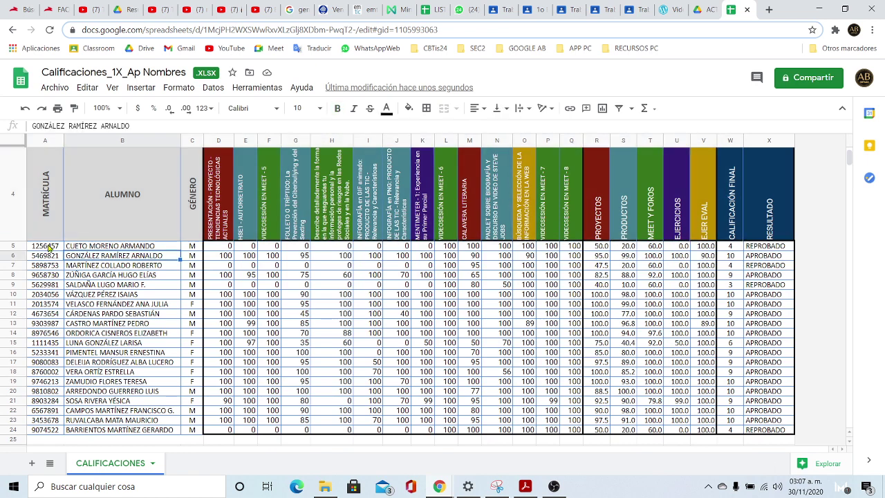
pyautogui.moveTo(48, 248); pyautogui.dragTo(775, 433)
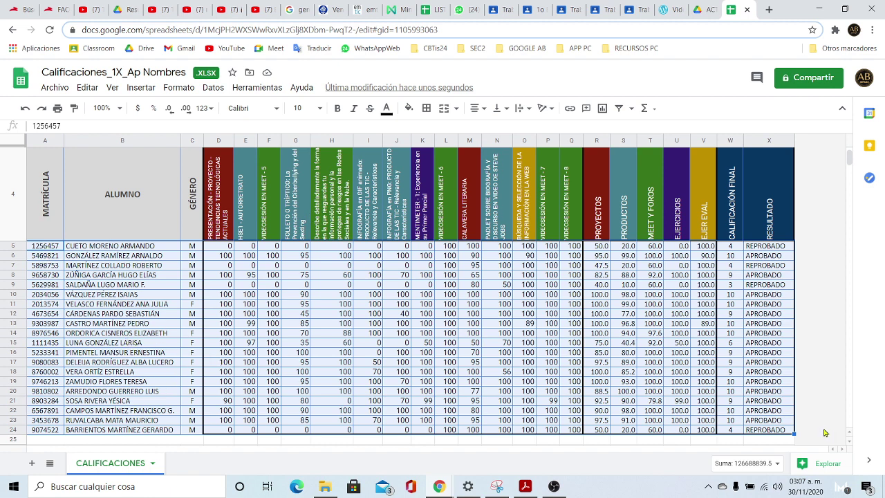
pyautogui.click(44, 248)
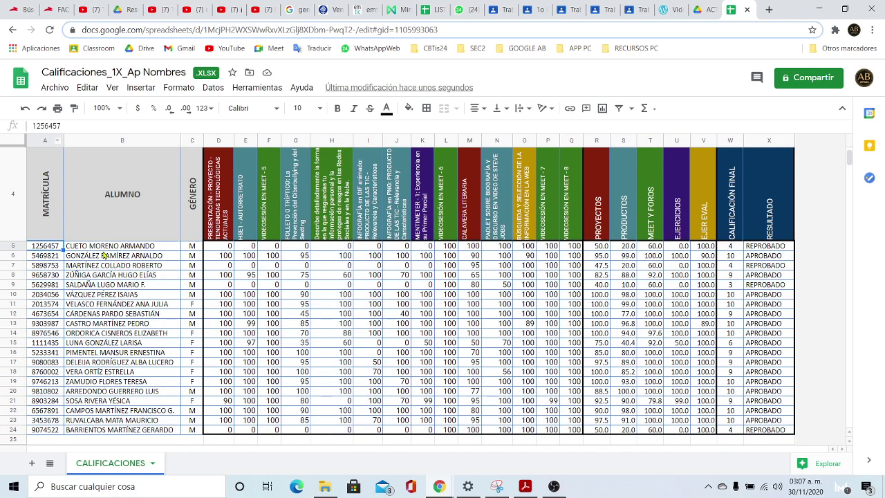
pyautogui.press('Right')
pyautogui.moveTo(46, 247); pyautogui.dragTo(778, 434)
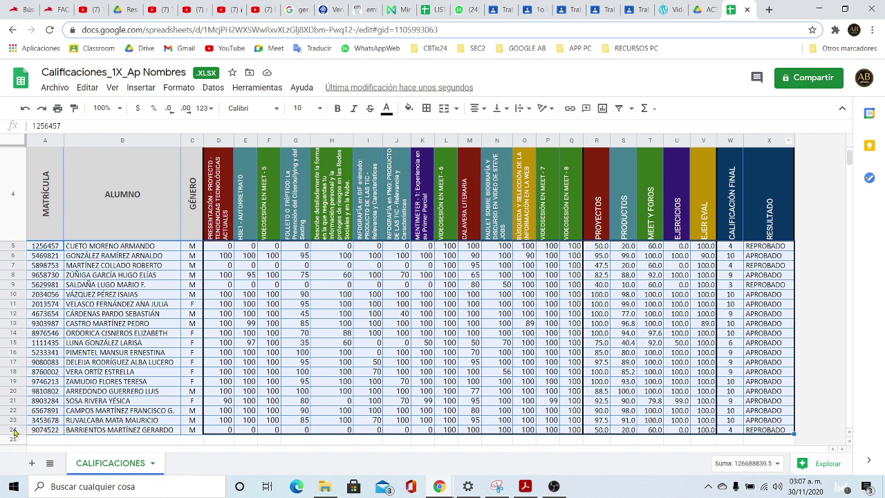
pyautogui.click(208, 88)
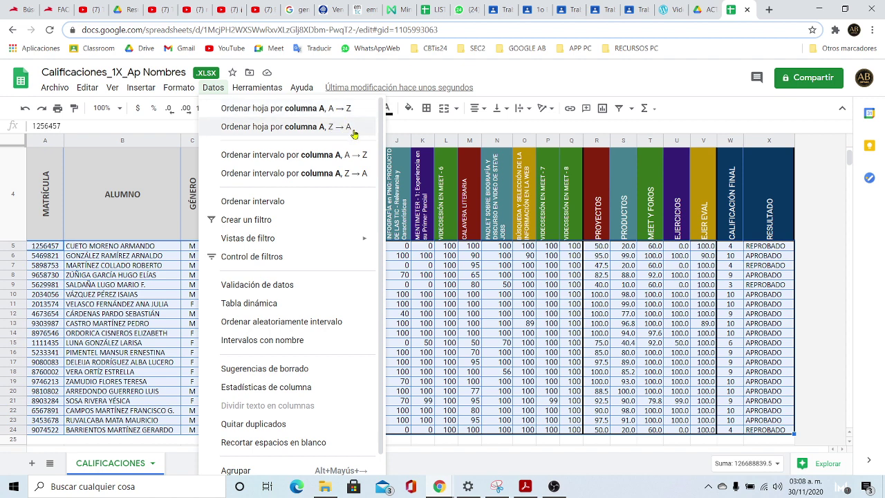
pyautogui.click(253, 202)
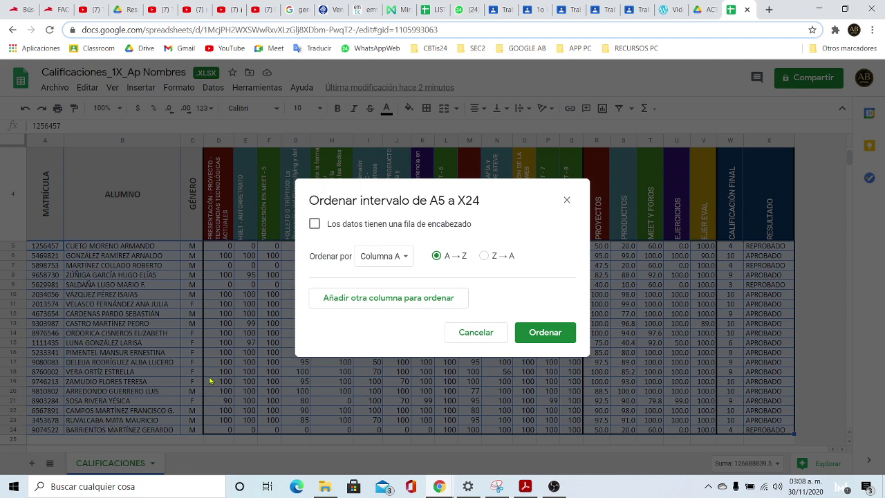
pyautogui.click(314, 224)
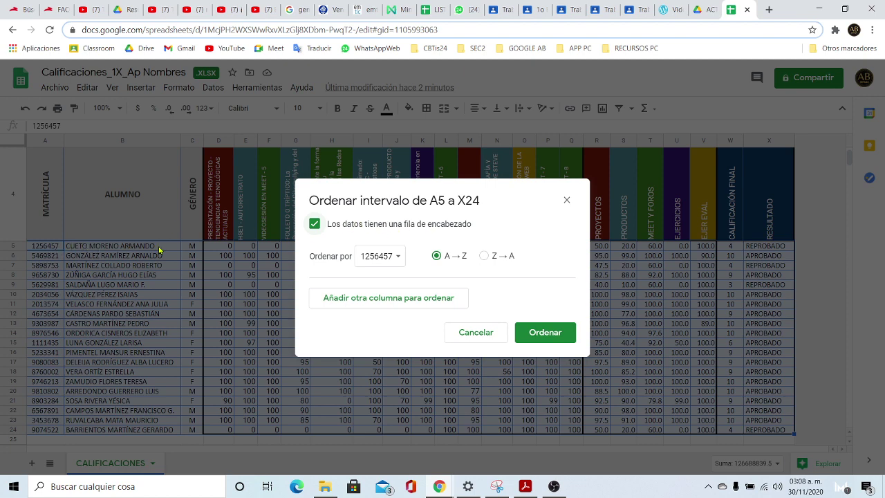
pyautogui.click(400, 260)
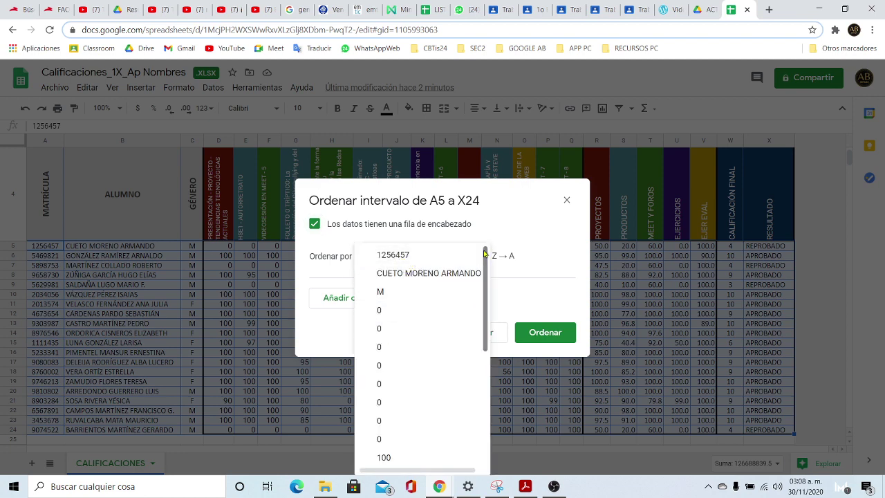
pyautogui.click(538, 242)
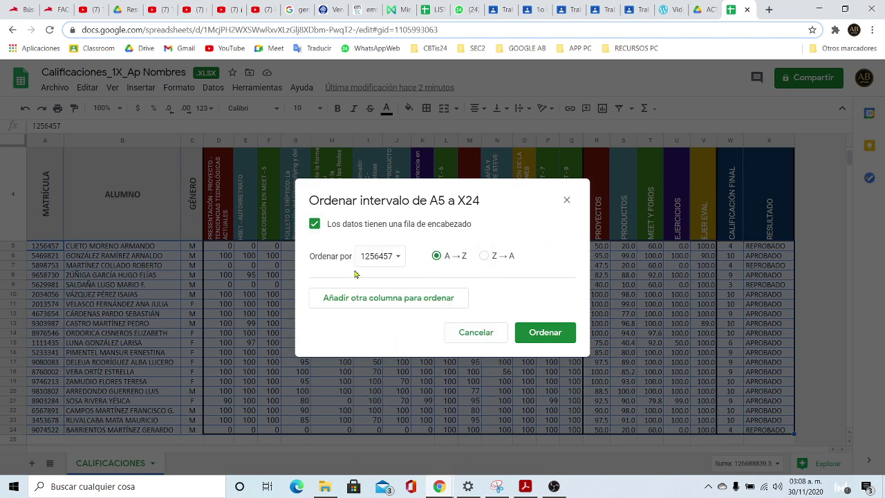
pyautogui.click(315, 224)
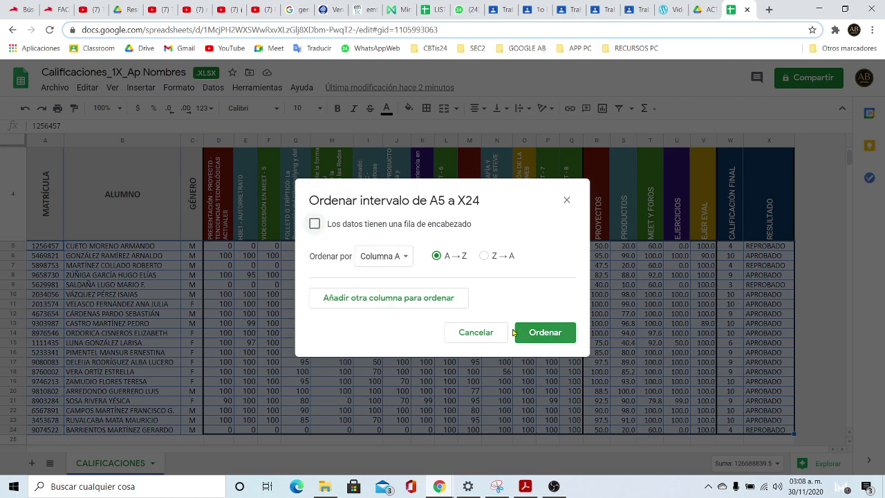
pyautogui.click(481, 335)
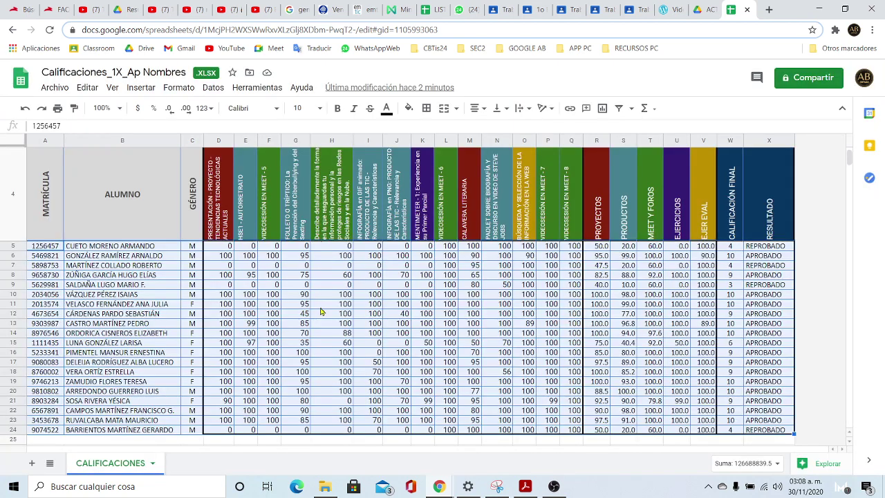
pyautogui.click(333, 314)
pyautogui.click(46, 187)
pyautogui.moveTo(46, 187); pyautogui.dragTo(778, 242)
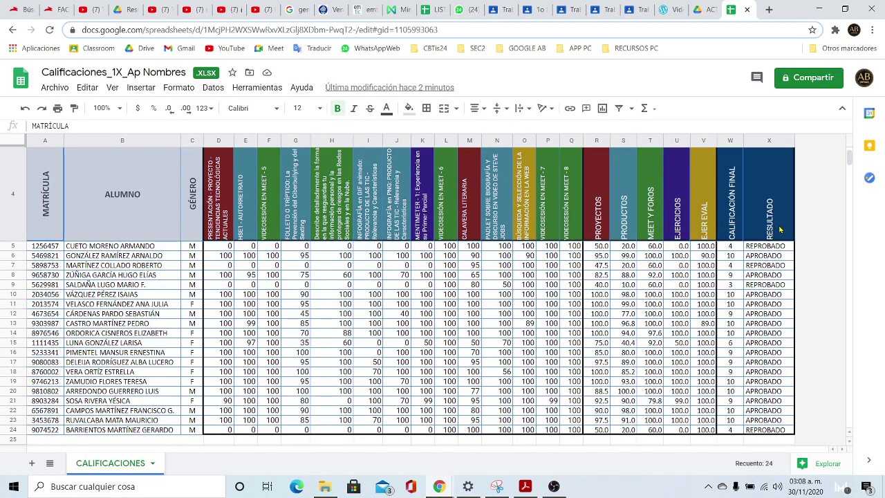
pyautogui.click(268, 217)
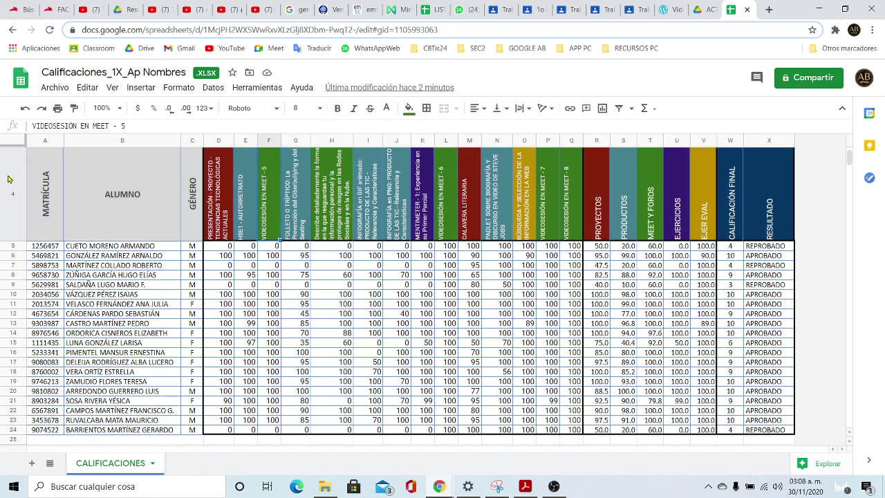
pyautogui.click(47, 248)
pyautogui.moveTo(47, 247); pyautogui.dragTo(570, 432)
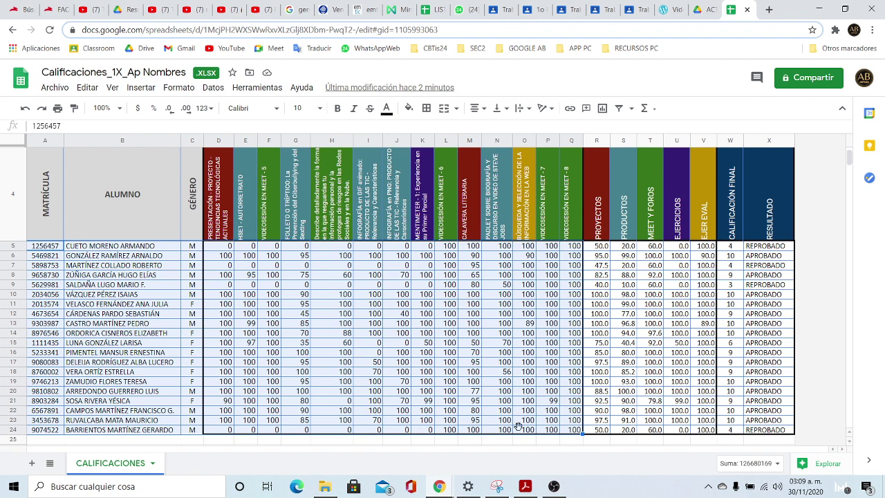
pyautogui.click(151, 268)
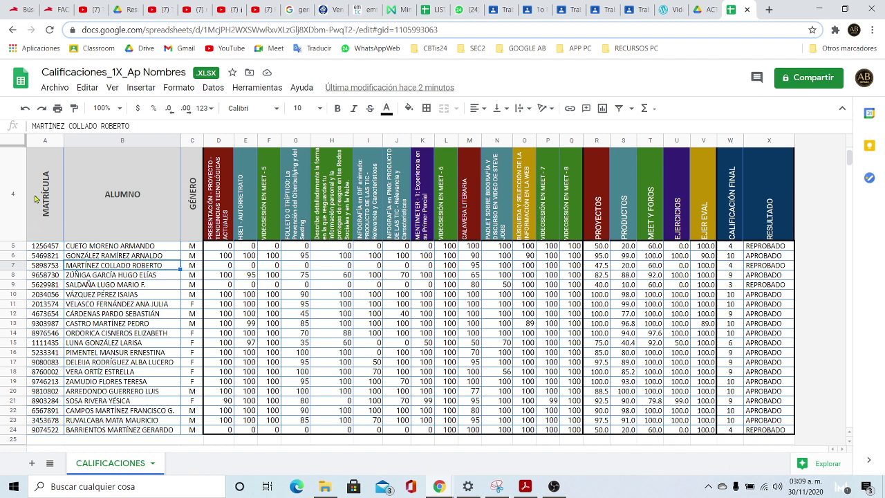
# - Sort range A4:X24, treating row 4 as the header row, by the ALUMNO column from A to Z
pyautogui.moveTo(44, 187); pyautogui.dragTo(781, 433)
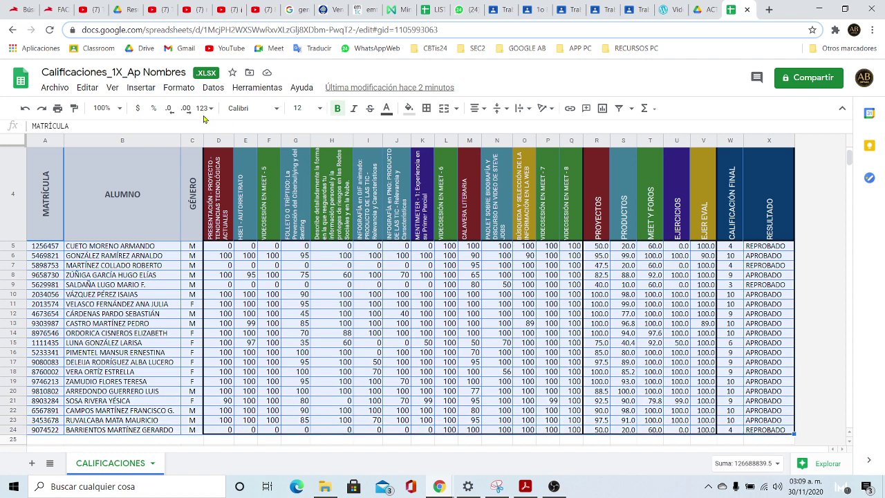
pyautogui.click(211, 90)
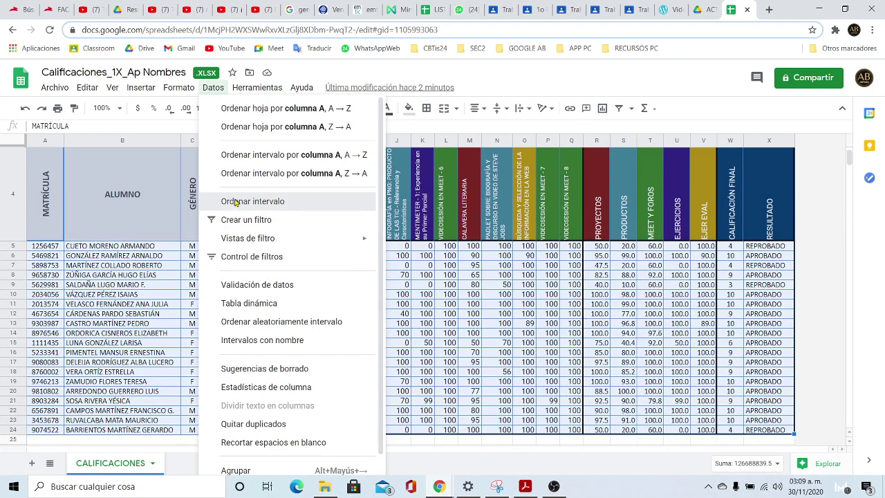
pyautogui.click(236, 201)
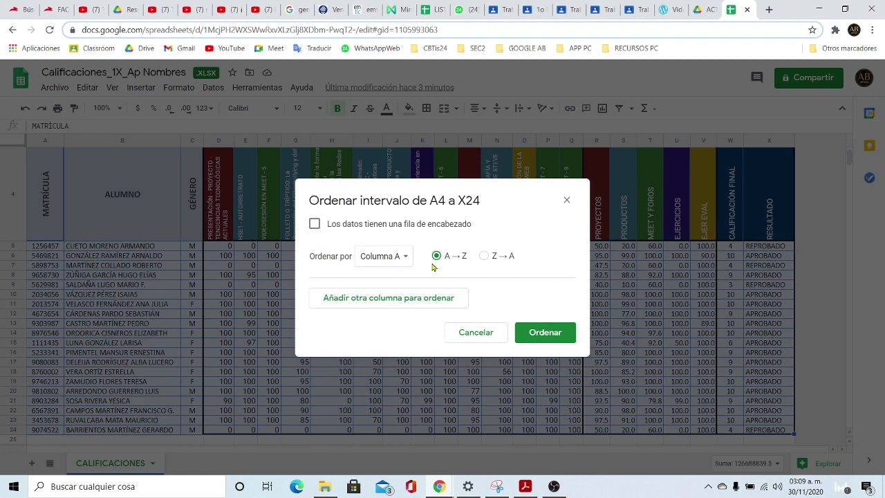
pyautogui.click(404, 256)
pyautogui.click(407, 274)
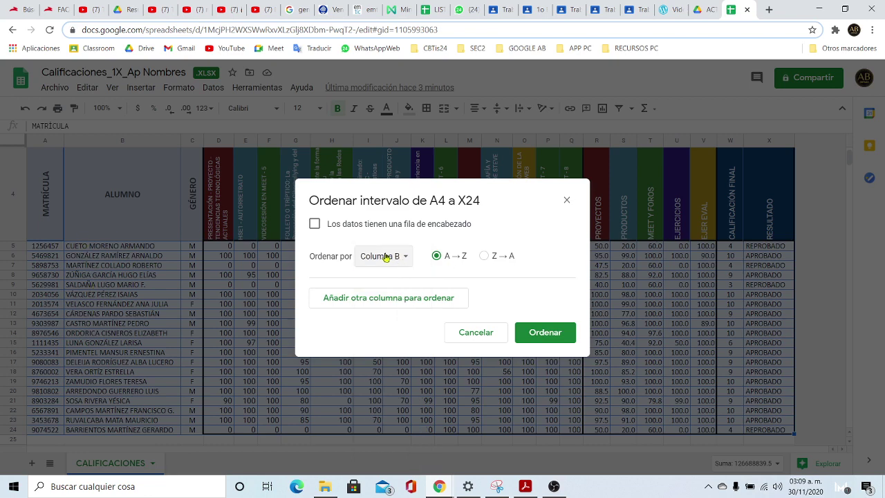
pyautogui.click(314, 225)
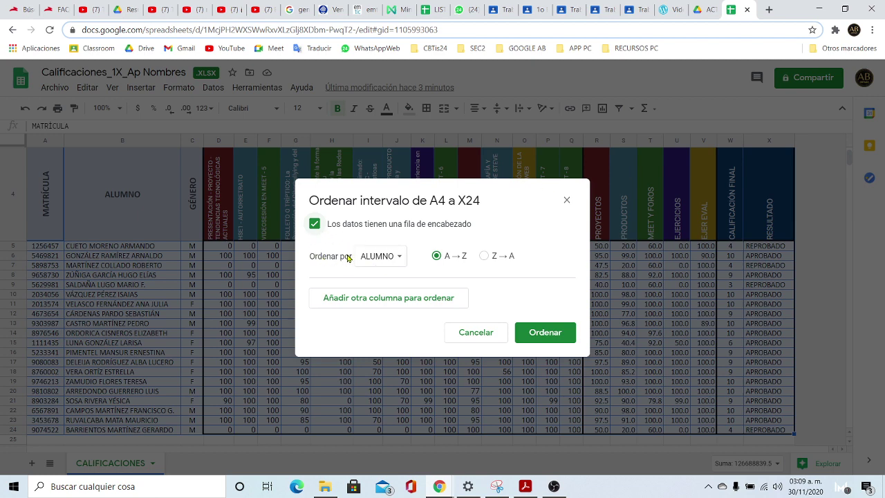
pyautogui.click(401, 259)
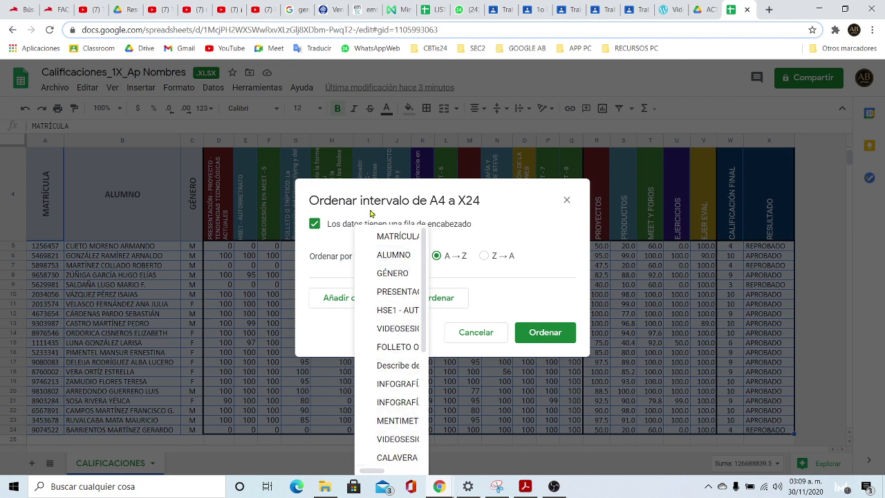
pyautogui.click(401, 258)
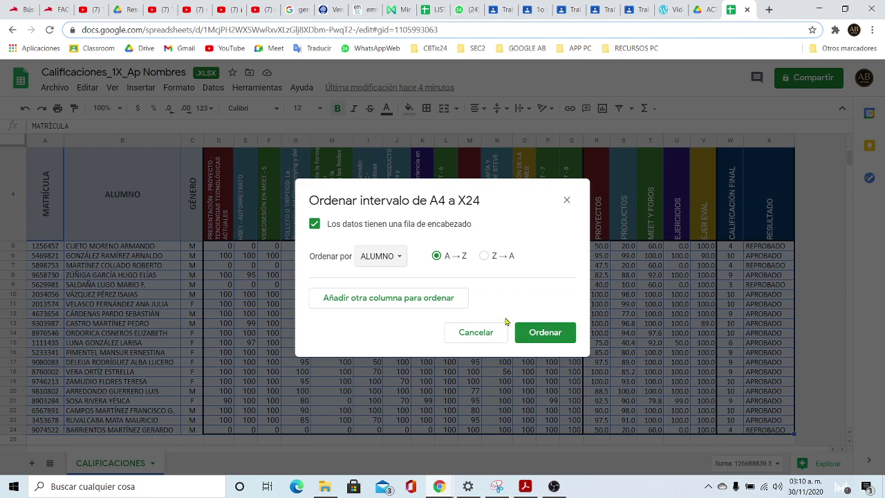
pyautogui.click(545, 333)
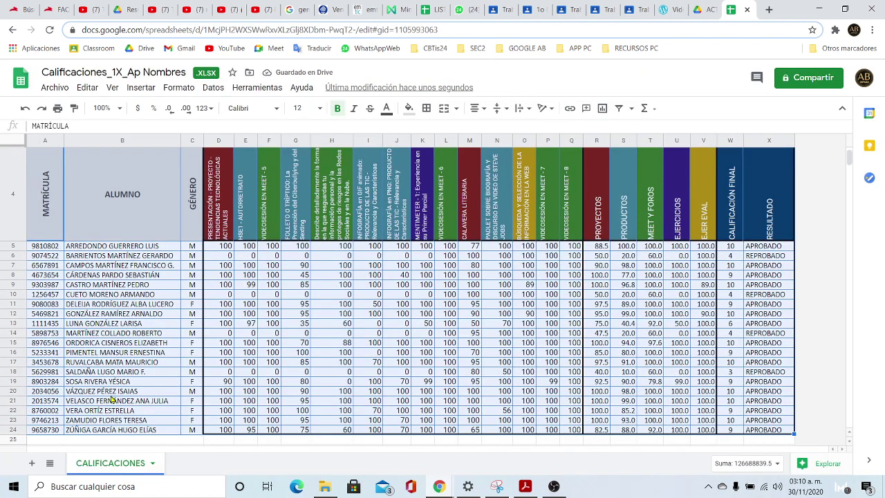
# - Check the CALIFICACIÓN FINAL formulas in rows 10 and 6 of the sorted table
pyautogui.click(144, 296)
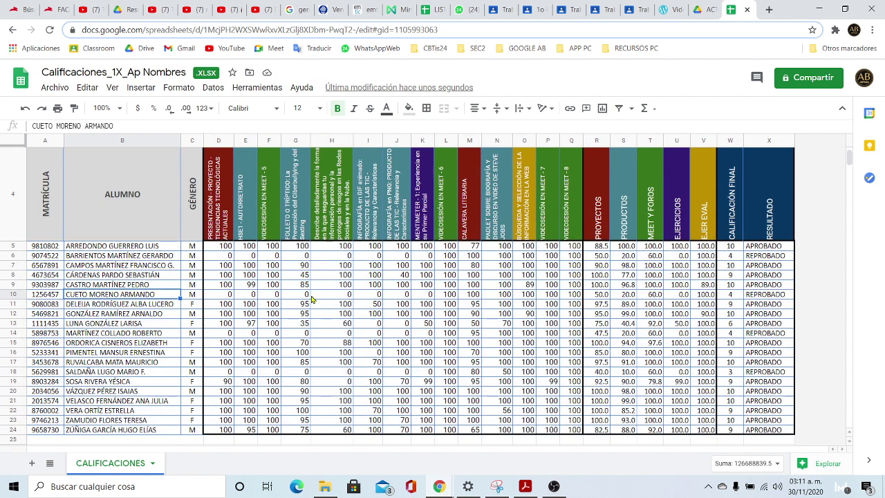
pyautogui.click(730, 296)
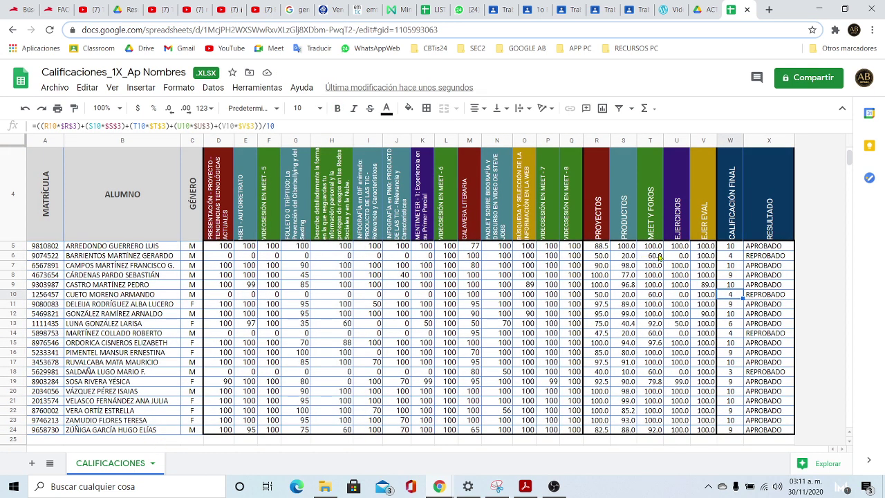
pyautogui.click(733, 256)
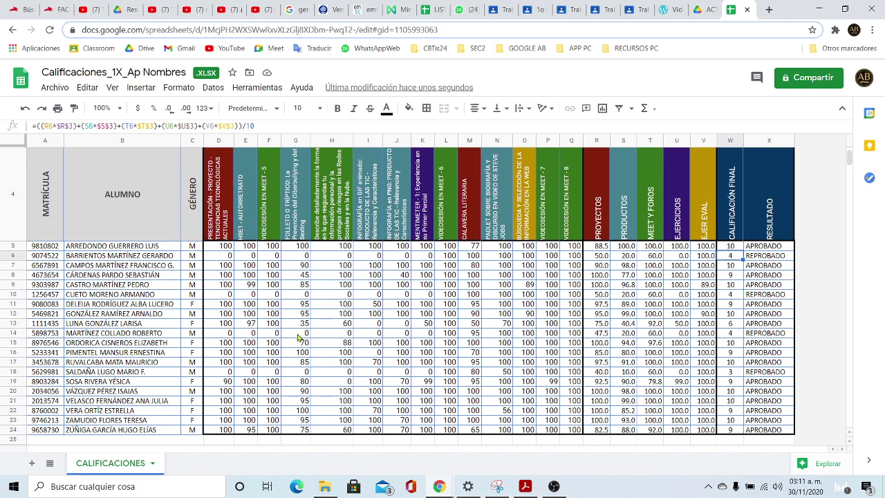
pyautogui.click(495, 304)
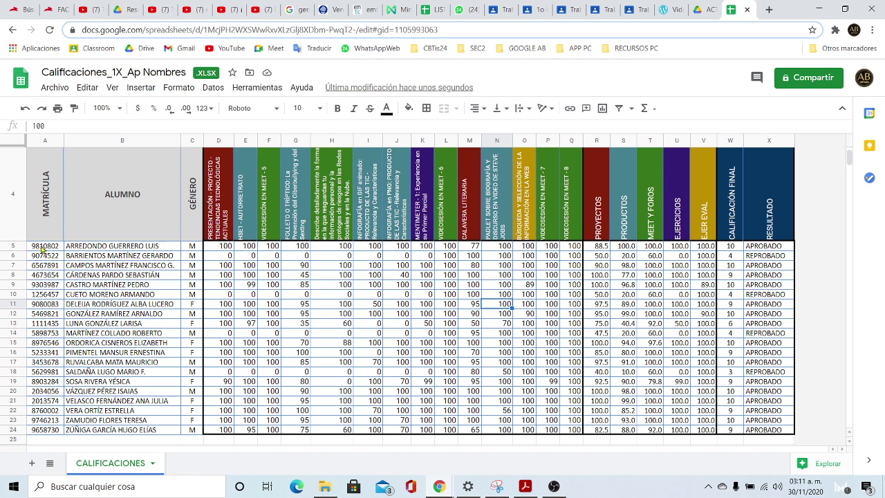
# - Apply a solid outer border around the MATRÍCULA, ALUMNO and GÉNERO data in A5:C24
pyautogui.moveTo(43, 245); pyautogui.dragTo(195, 433)
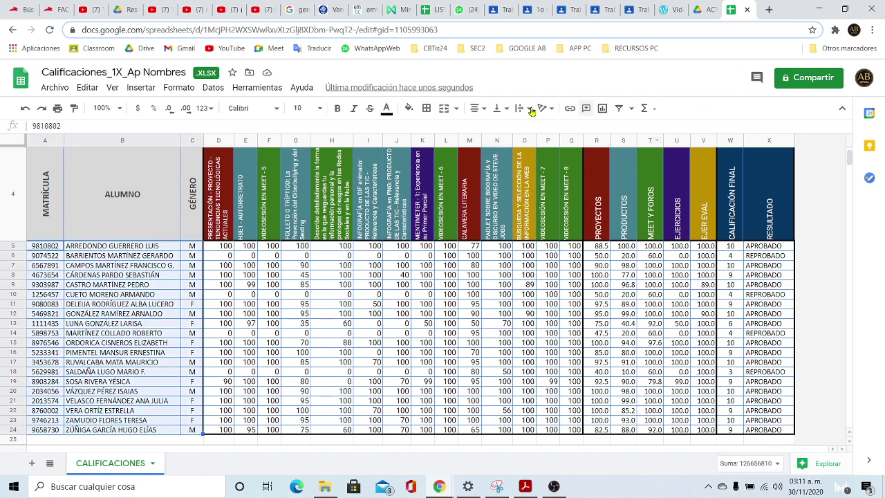
pyautogui.click(427, 108)
pyautogui.click(516, 147)
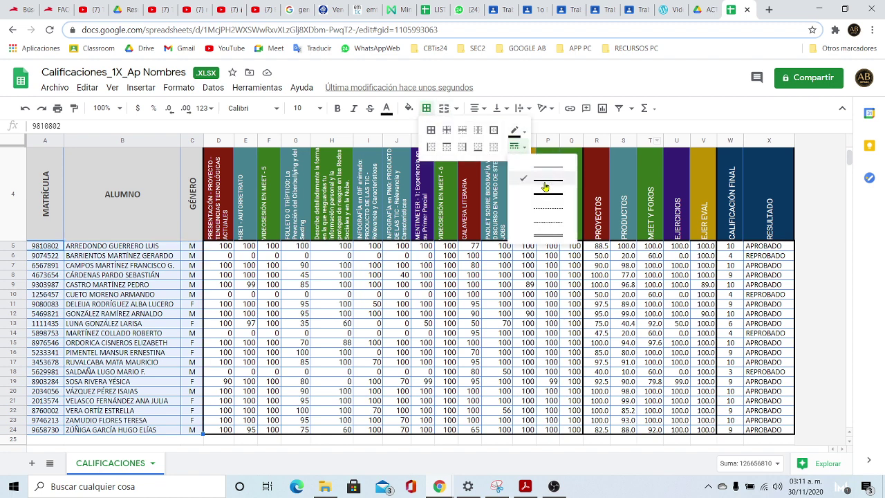
pyautogui.click(545, 187)
pyautogui.click(493, 132)
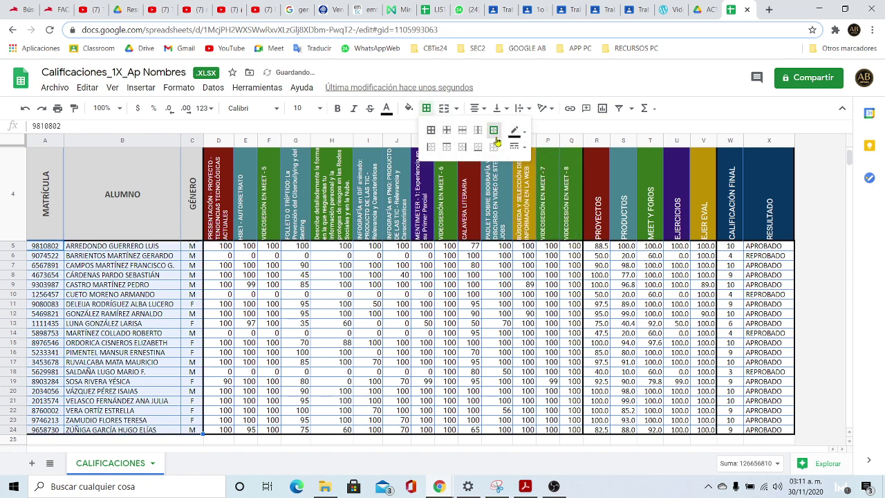
pyautogui.click(373, 324)
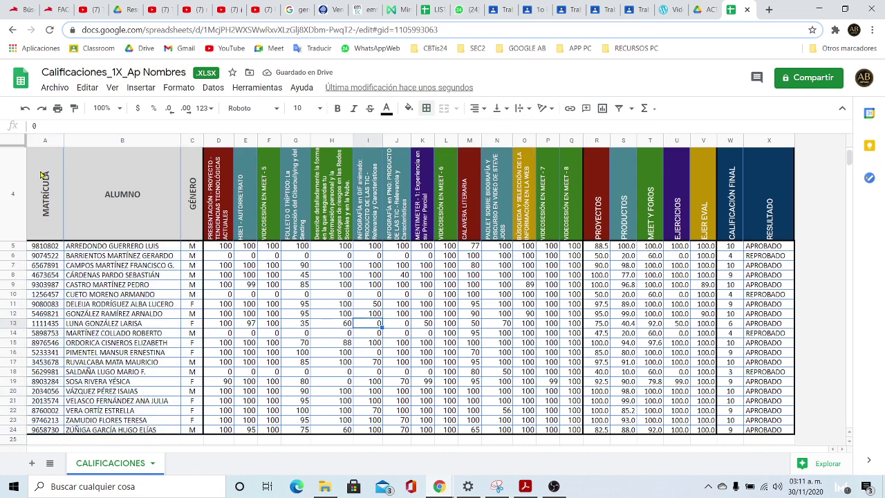
# - Apply an outer border around the MATRÍCULA, ALUMNO and GÉNERO headings in A4:C4
pyautogui.moveTo(43, 175); pyautogui.dragTo(191, 201)
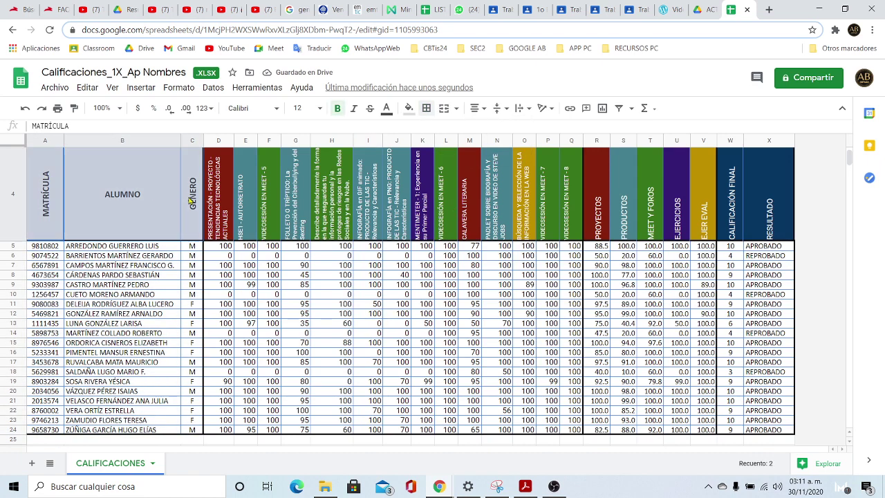
pyautogui.click(427, 109)
pyautogui.click(494, 130)
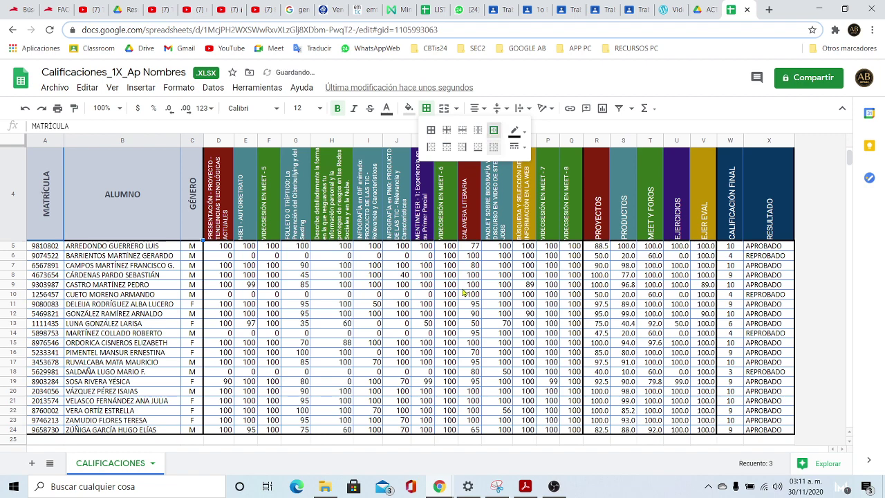
pyautogui.click(448, 296)
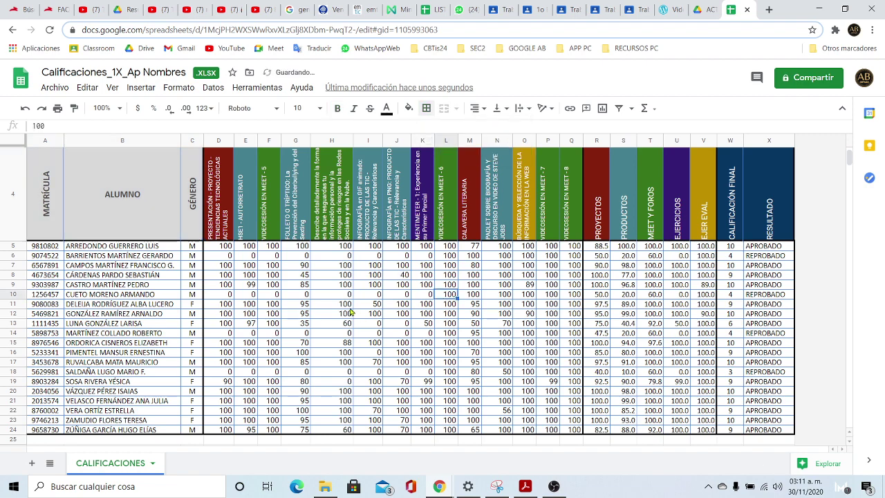
pyautogui.scroll(2, 374, 315)
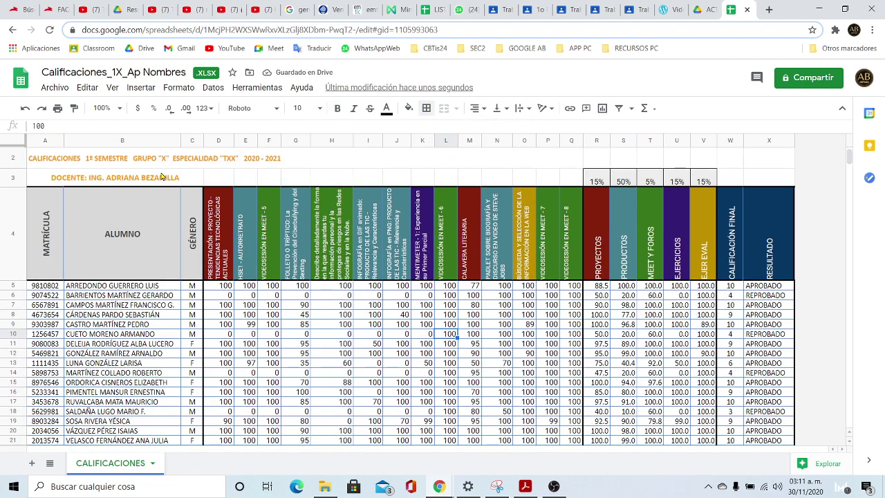
pyautogui.scroll(1, 286, 295)
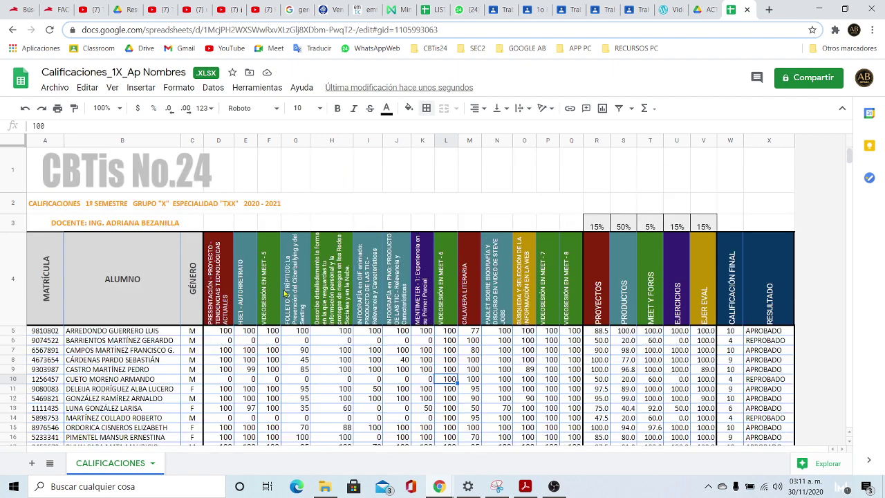
pyautogui.click(406, 185)
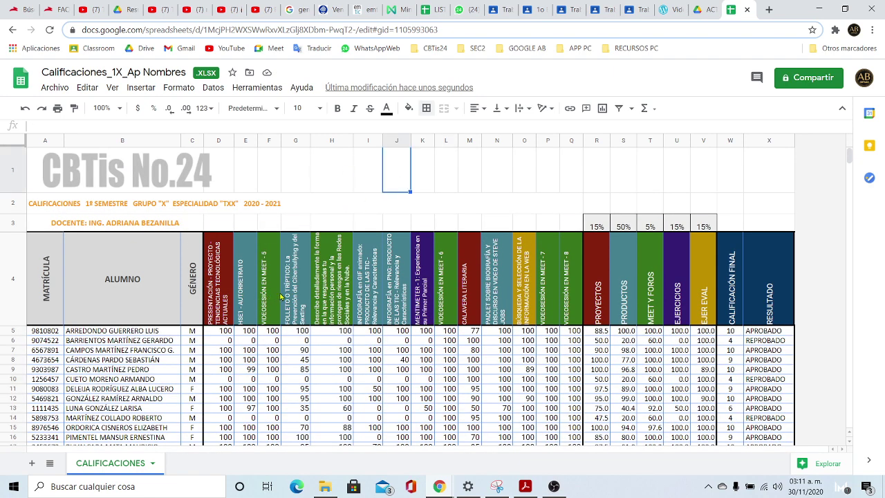
pyautogui.scroll(-2, 282, 297)
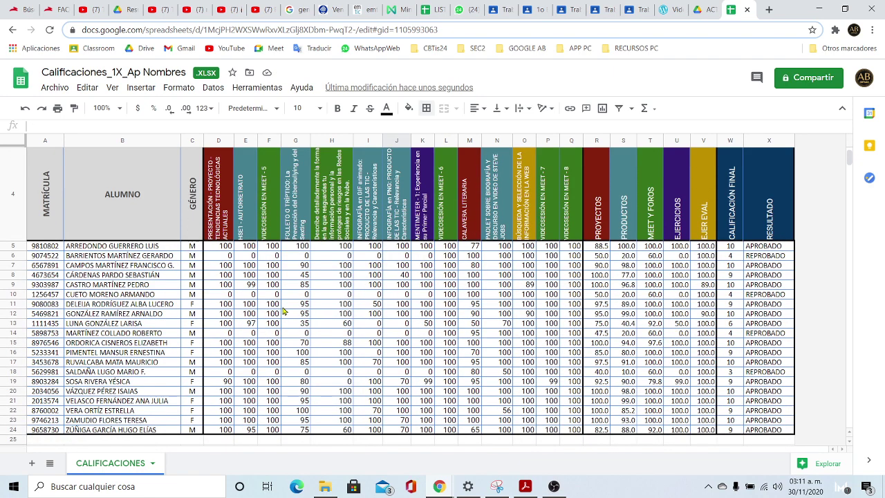
pyautogui.scroll(2, 327, 270)
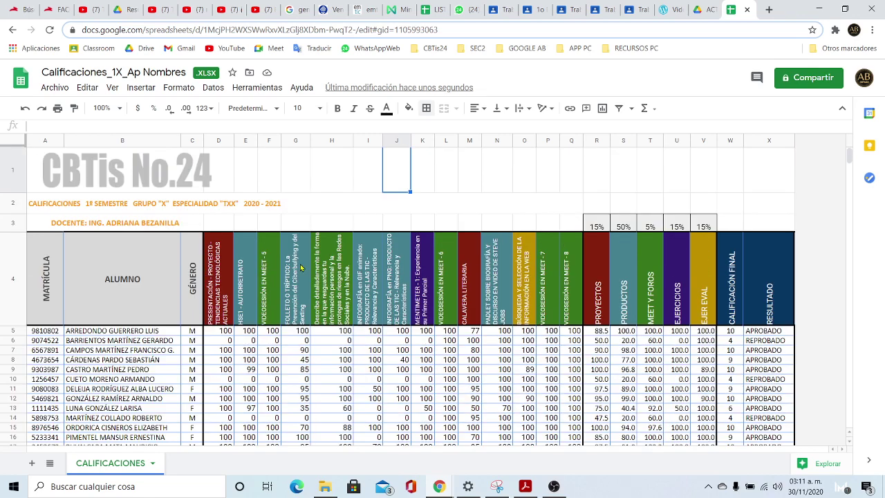
pyautogui.click(331, 178)
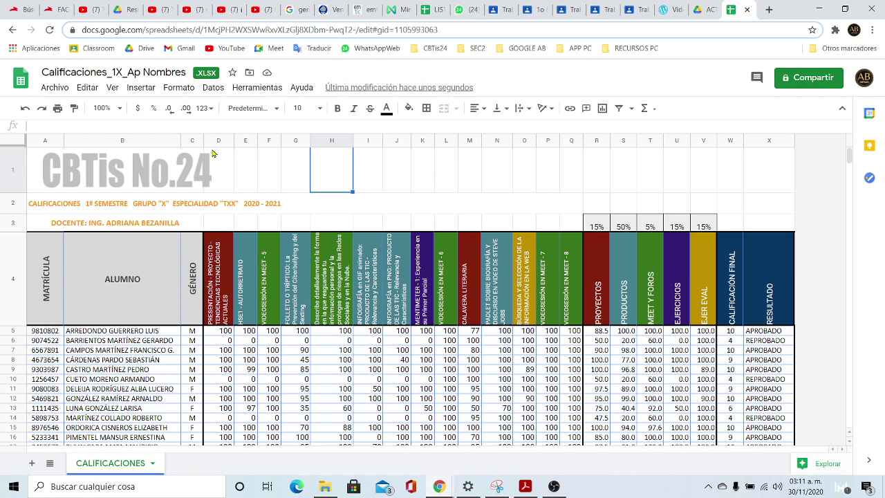
# - Print the grade sheet to a one-page PDF and save it in the Descargas folder as Calificaciones_1X_Ap Nombres.xlsx
pyautogui.click(55, 88)
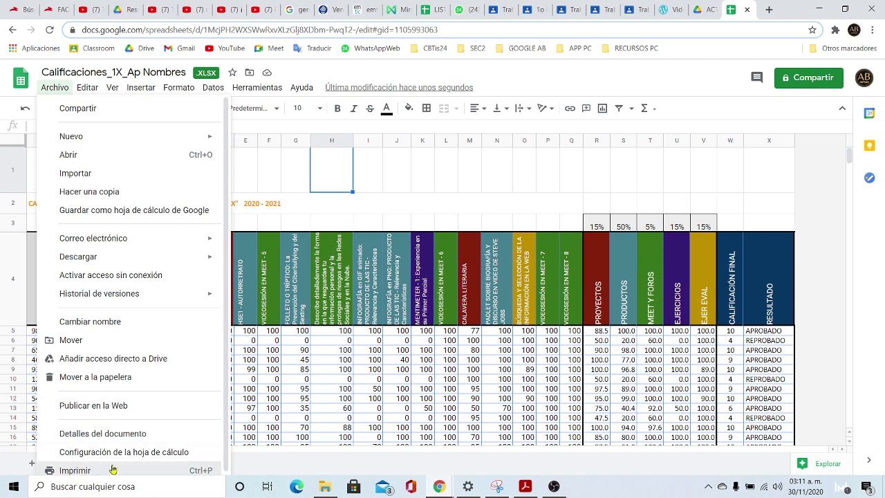
pyautogui.click(73, 472)
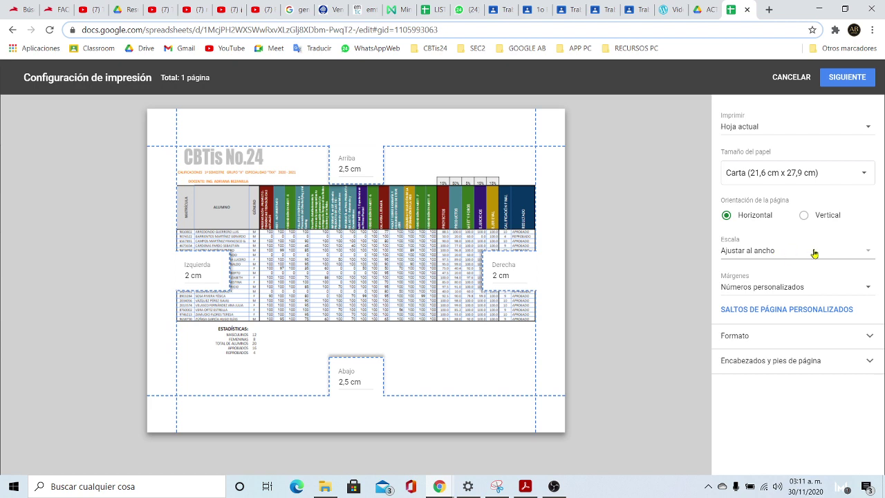
pyautogui.click(750, 338)
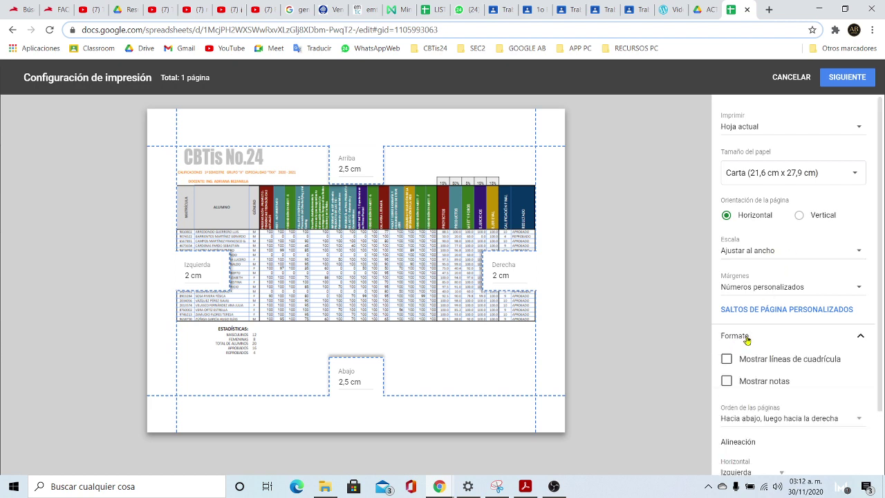
pyautogui.click(747, 338)
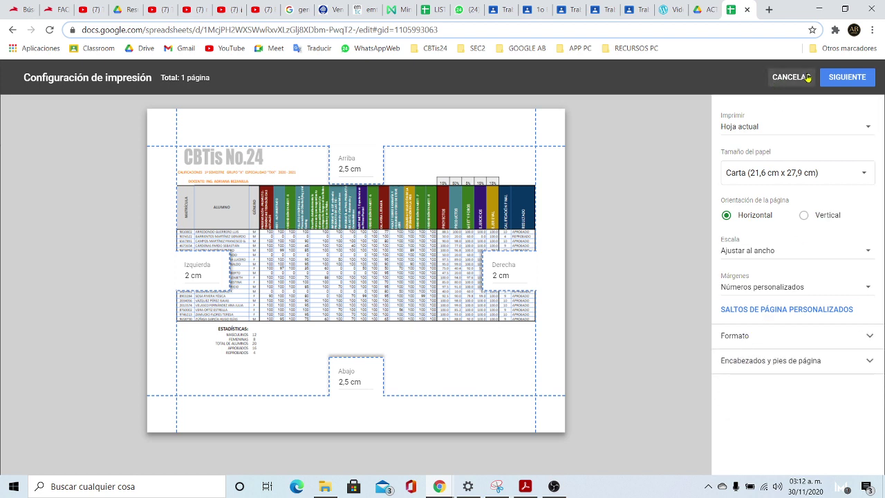
pyautogui.click(850, 77)
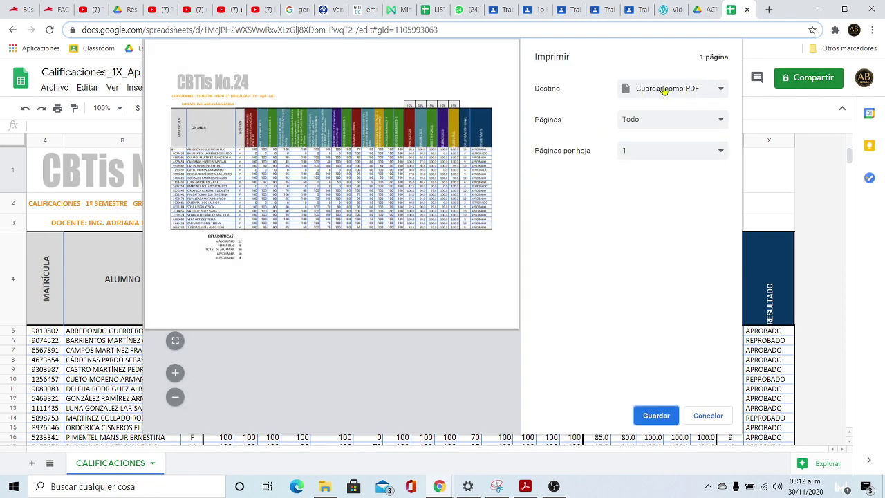
pyautogui.click(655, 417)
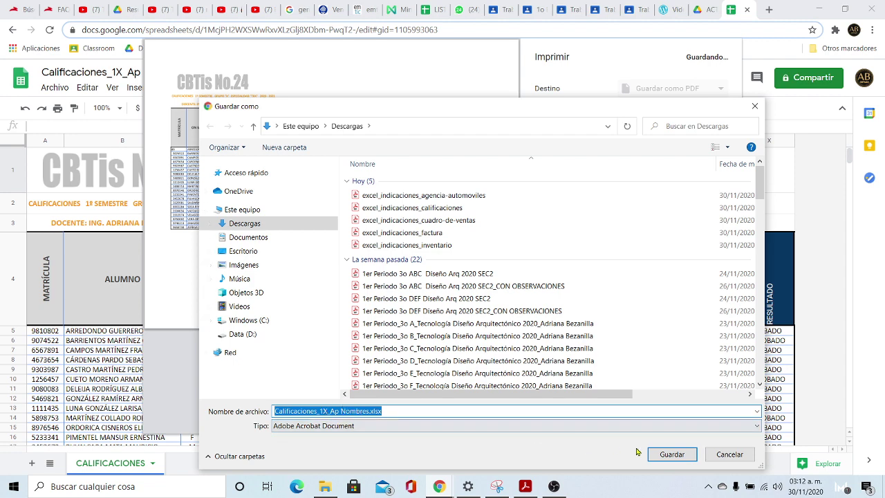
pyautogui.click(672, 454)
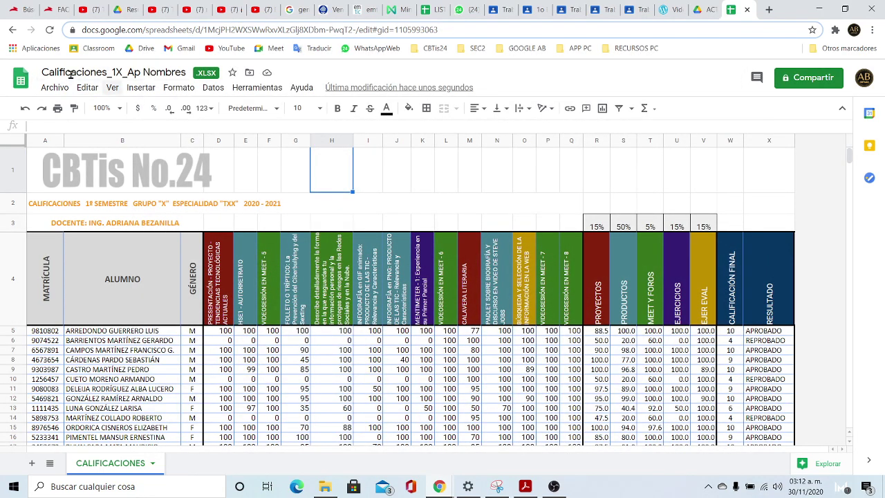
# - Download the spreadsheet as a Microsoft Excel (.xlsx) file
pyautogui.click(55, 88)
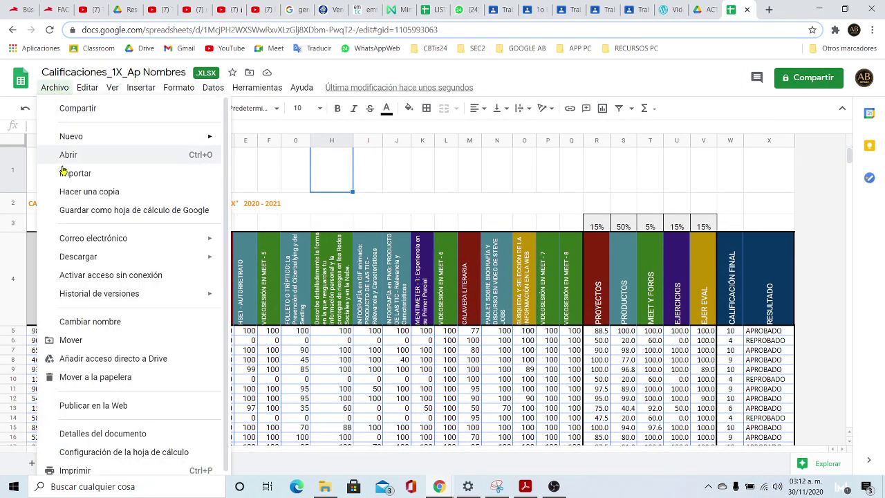
pyautogui.moveTo(78, 262)
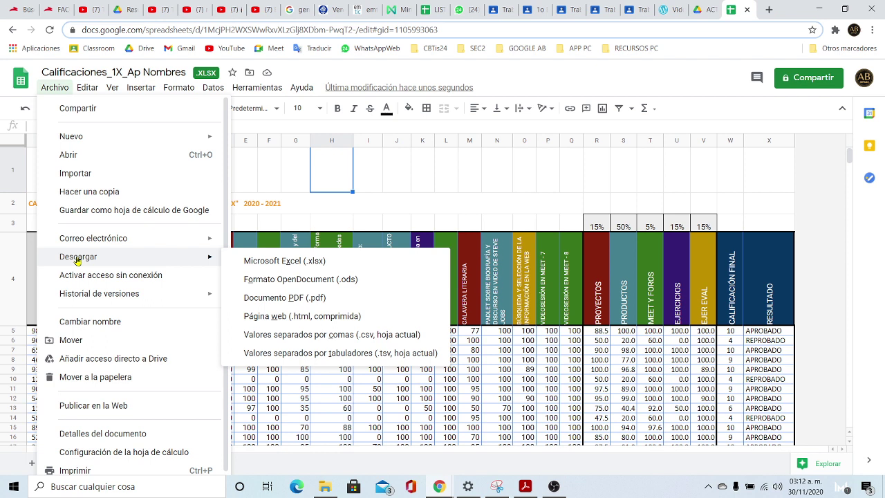
pyautogui.click(309, 263)
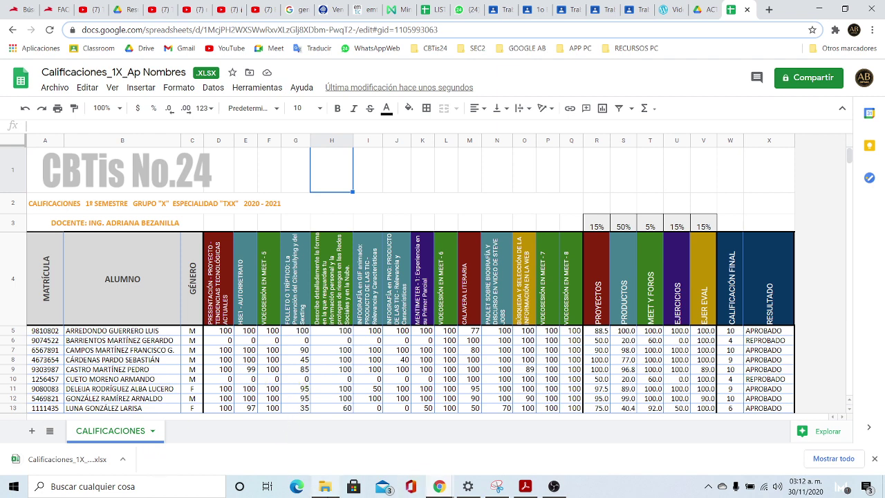
# - Switch to File Explorer and preview the saved PDF and Excel copies of Calificaciones_1X_Ap Nombres in the Descargas folder
pyautogui.click(325, 487)
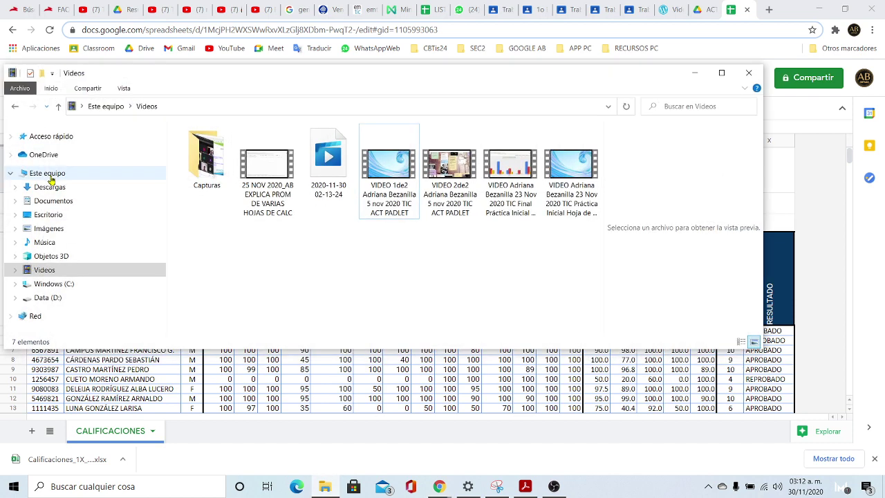
pyautogui.click(50, 188)
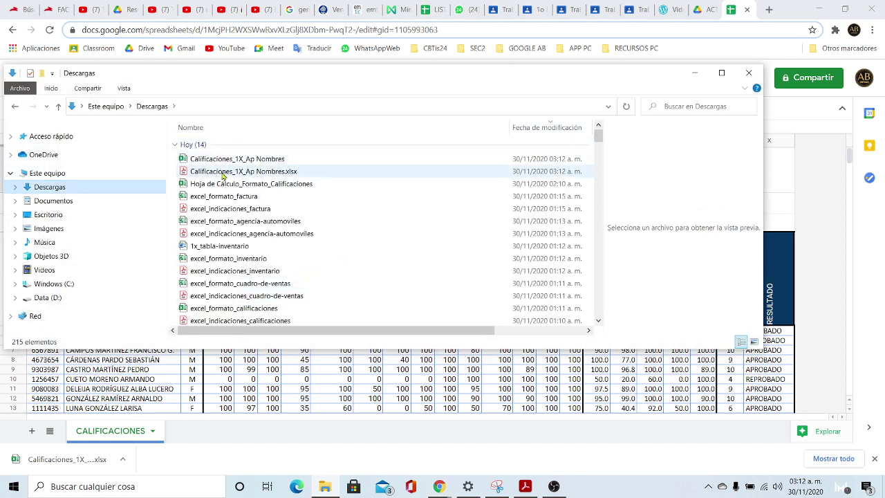
pyautogui.click(208, 173)
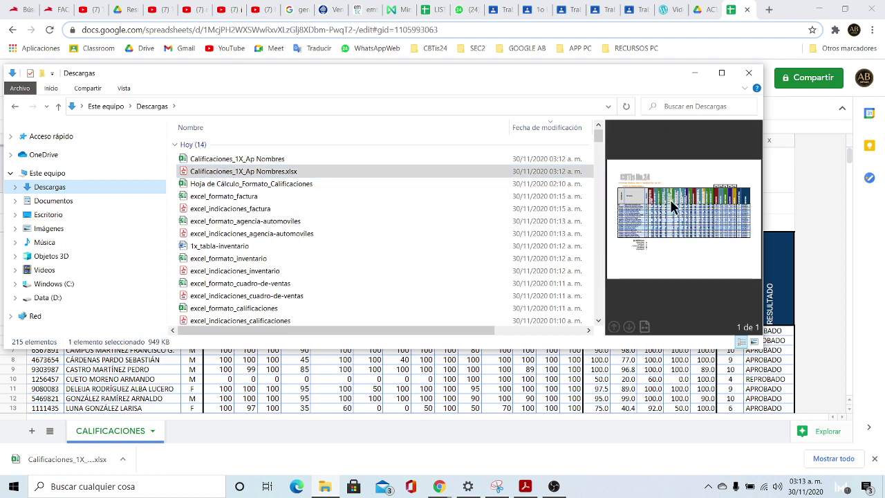
pyautogui.click(223, 160)
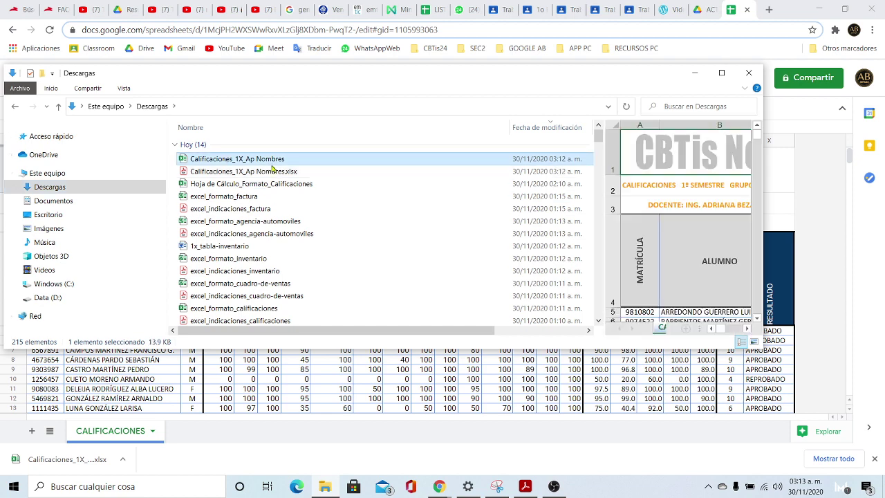